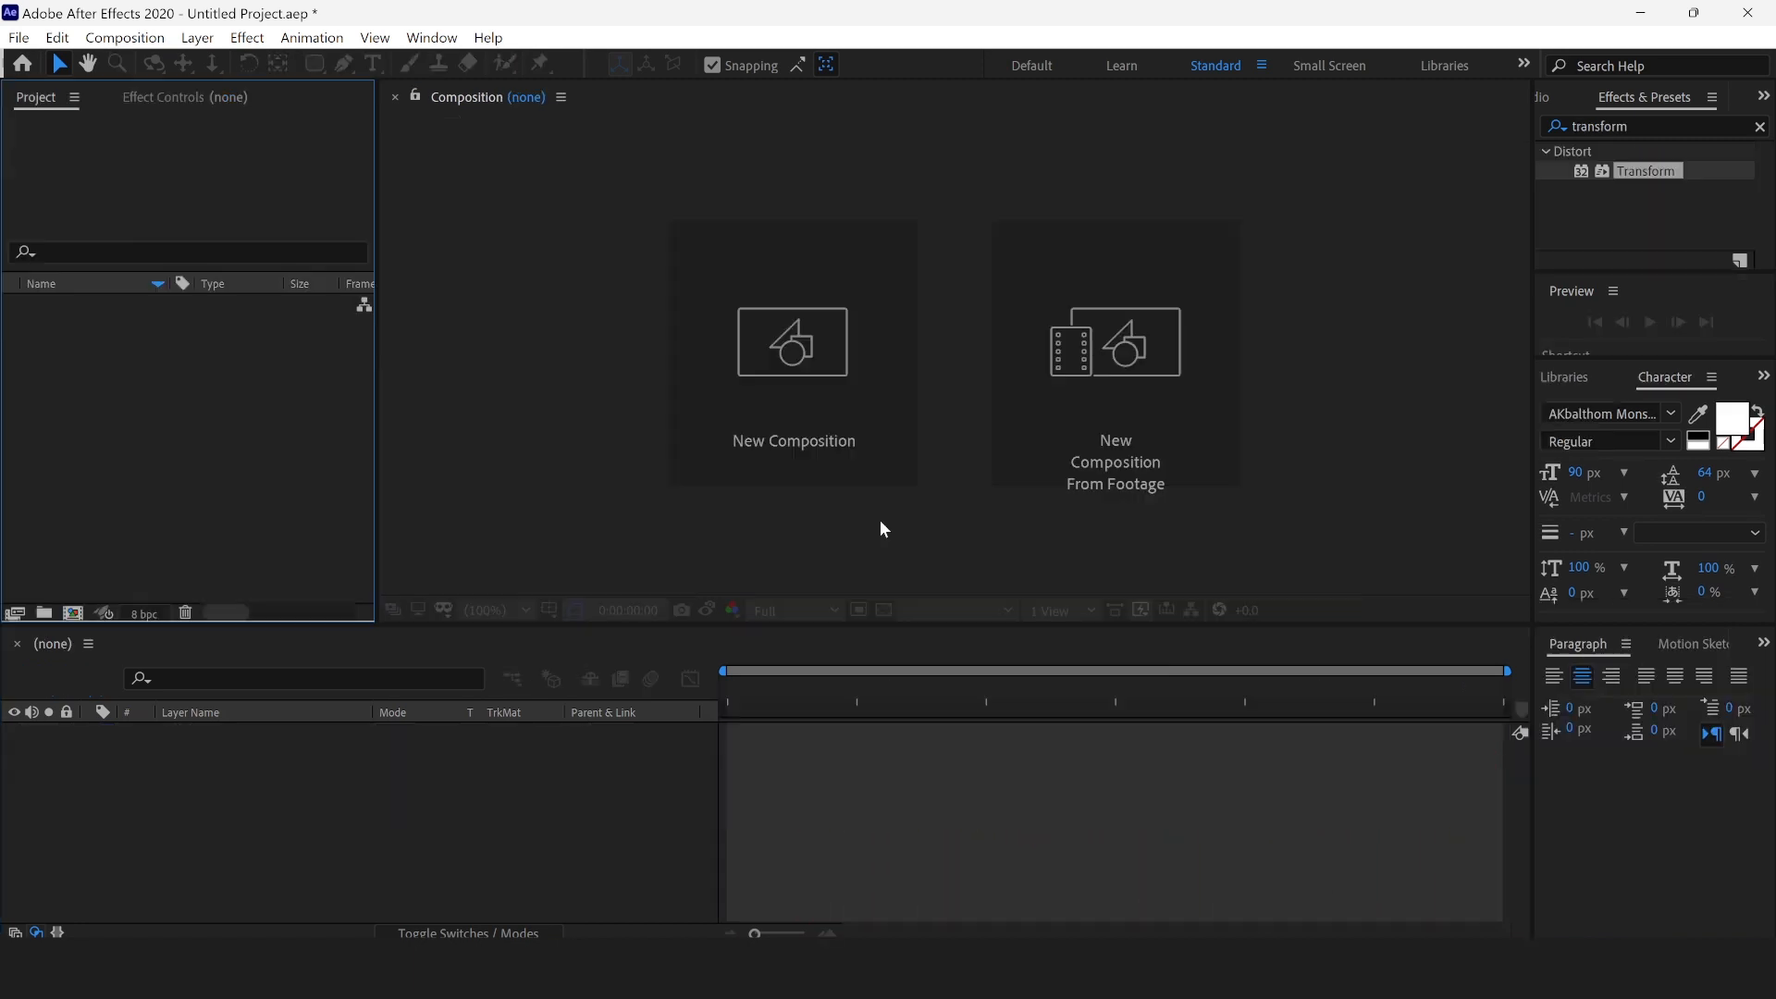
Step: Create a new 1920 x 1080 composition at 25 fps with a 5-second duration
click(831, 368)
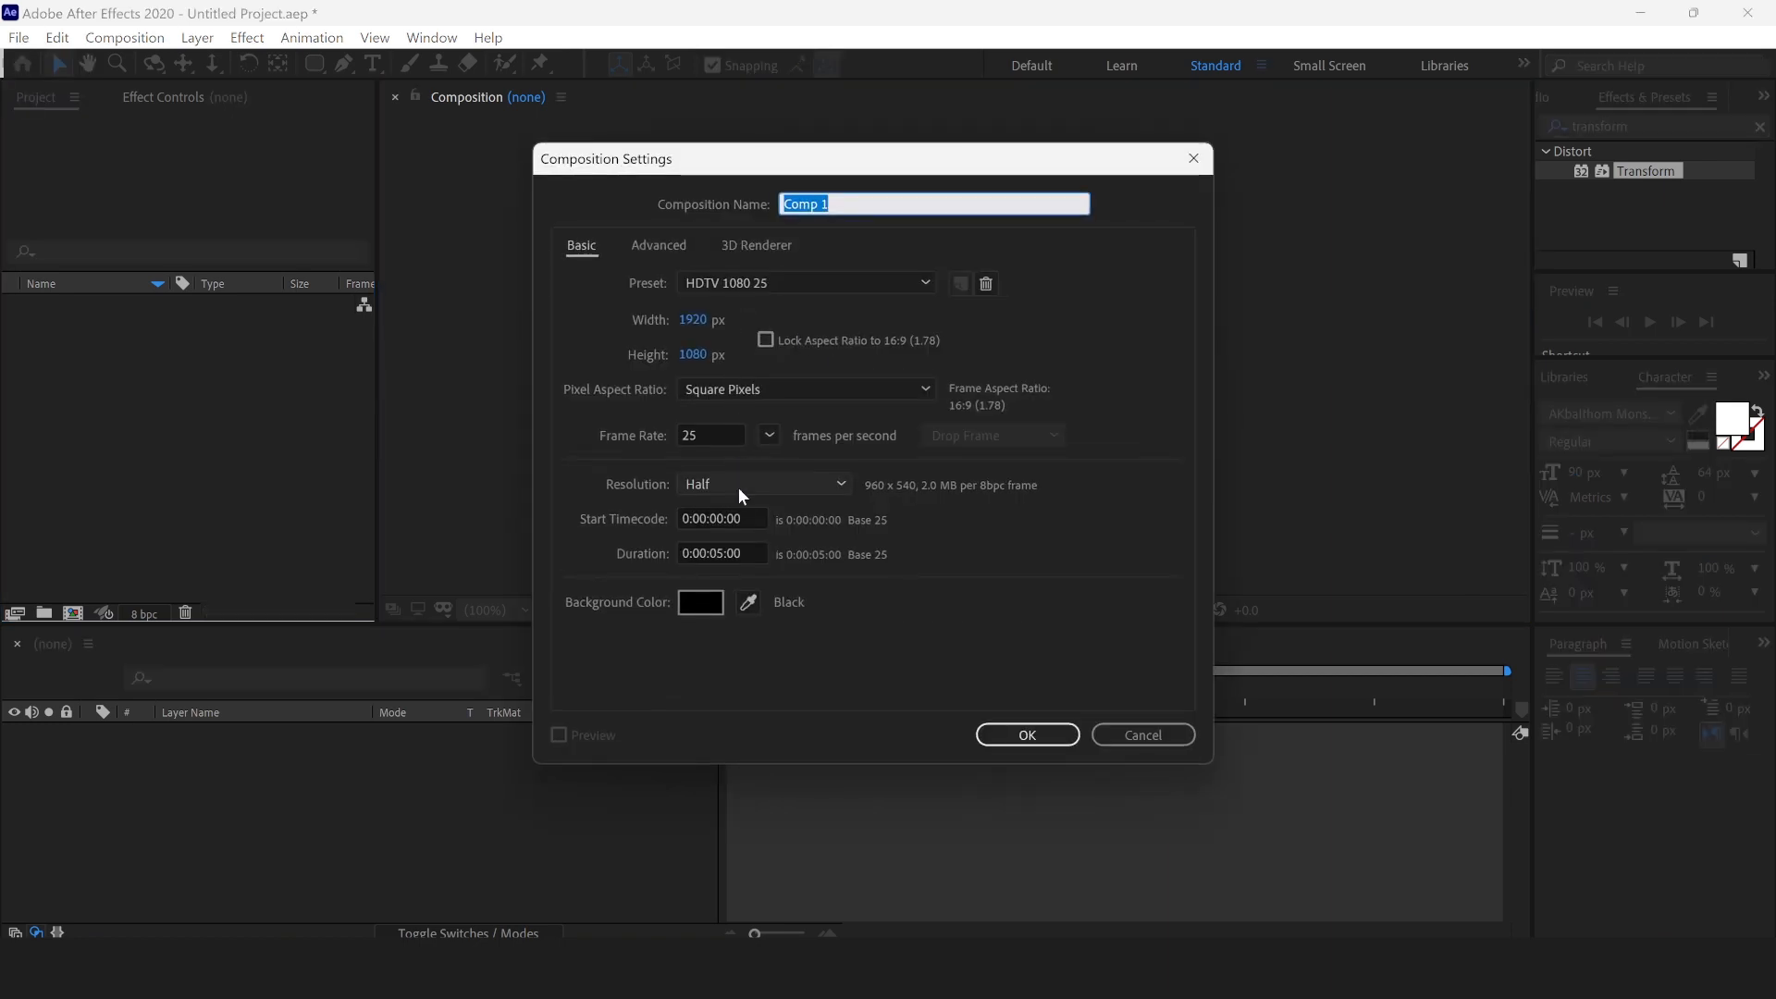
click(1018, 732)
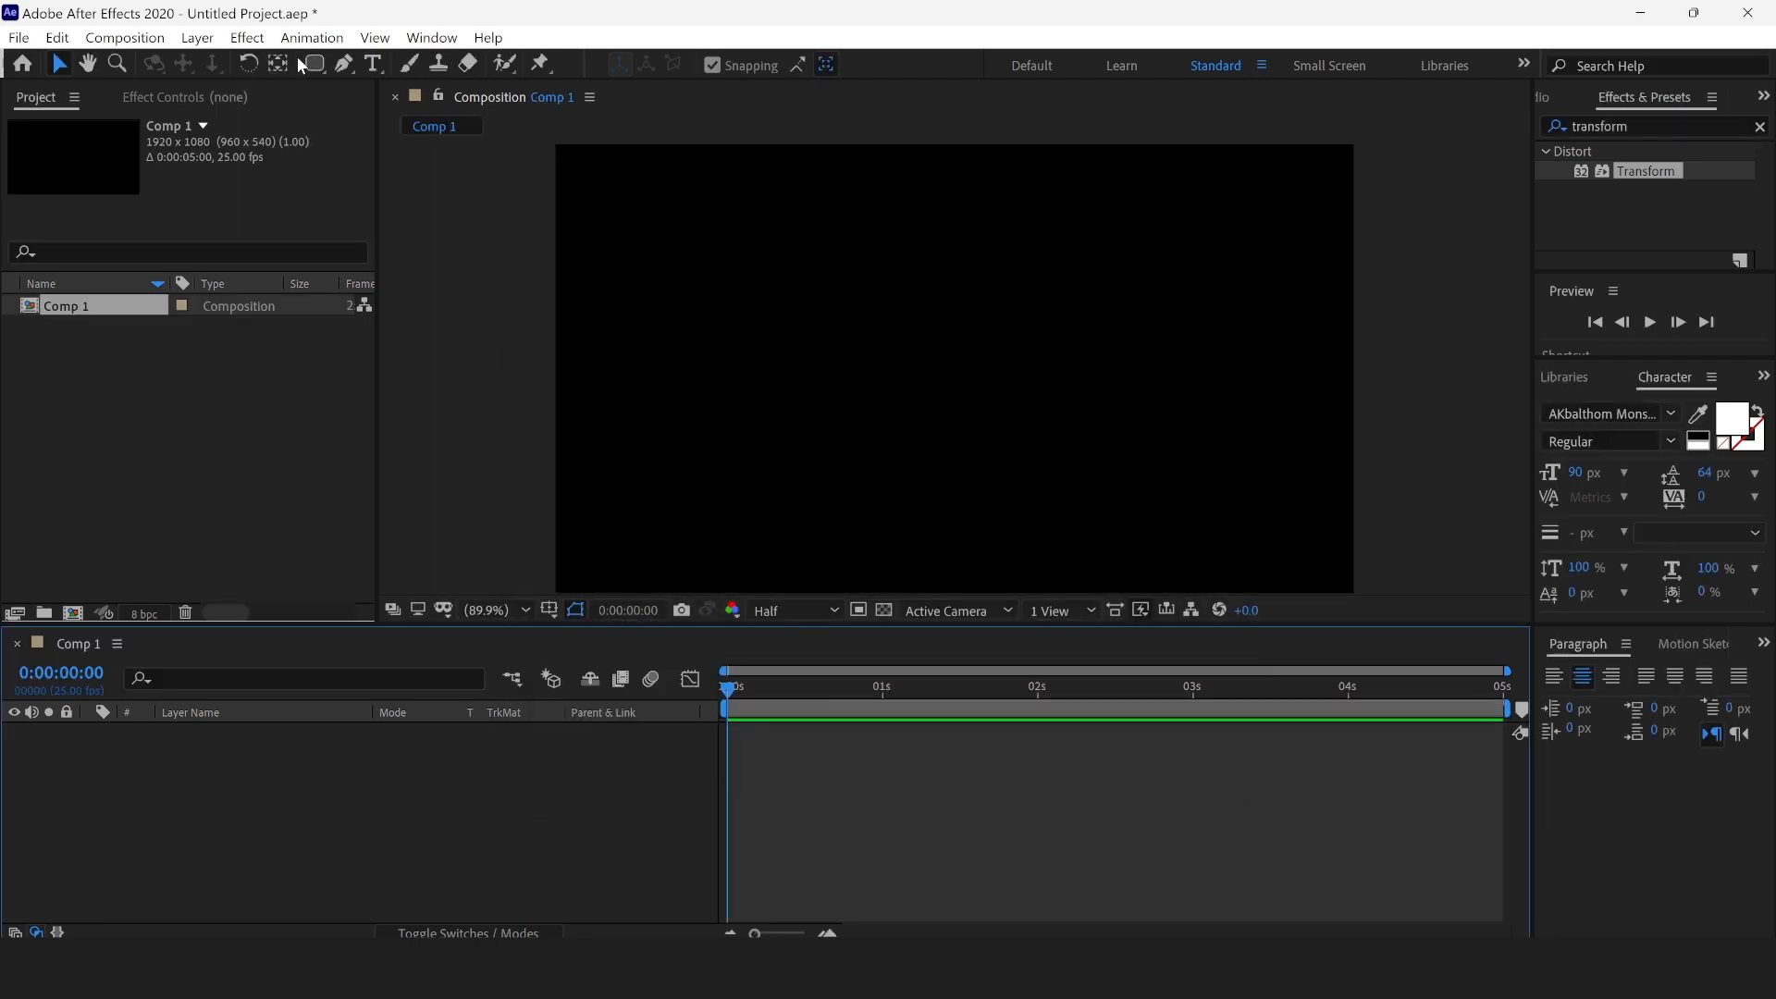
Step: Draw a wide rounded rectangle in the composition's upper middle area, keeping its fill type as Linear Gradient
drag(321, 67, 383, 90)
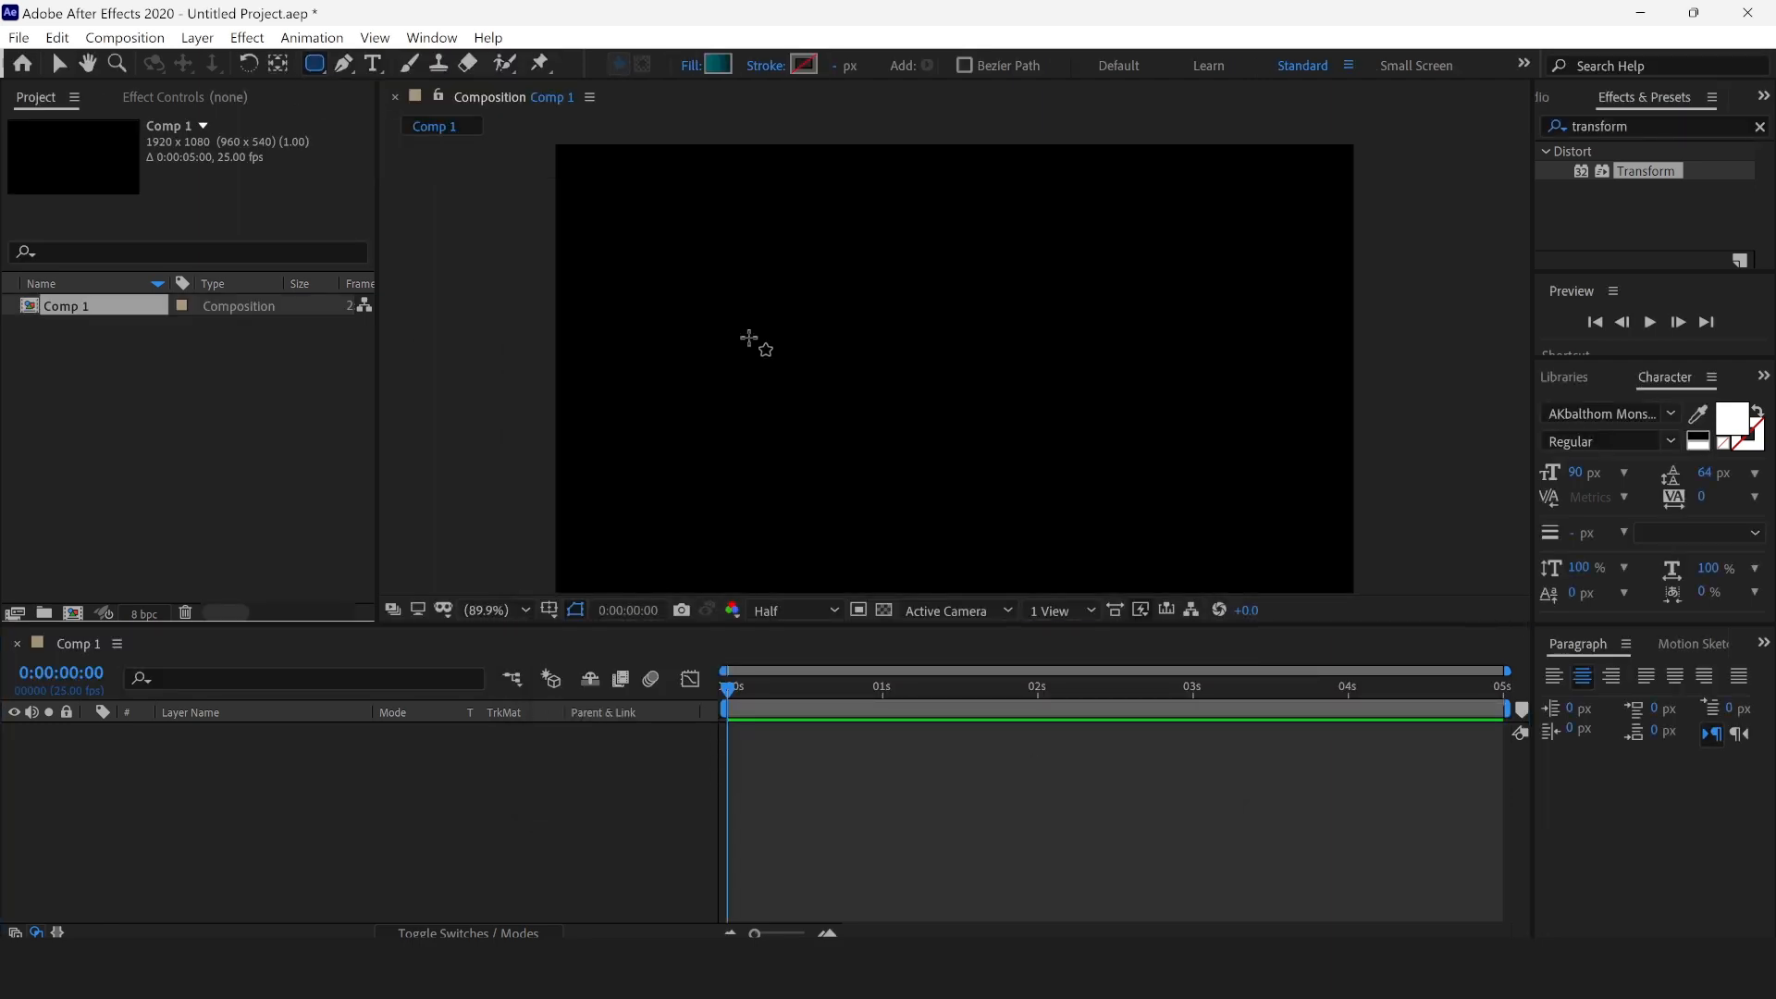
mouse_move(775, 277)
mouse_down()
mouse_move(1057, 378)
mouse_move(1115, 383)
mouse_move(1129, 350)
mouse_up()
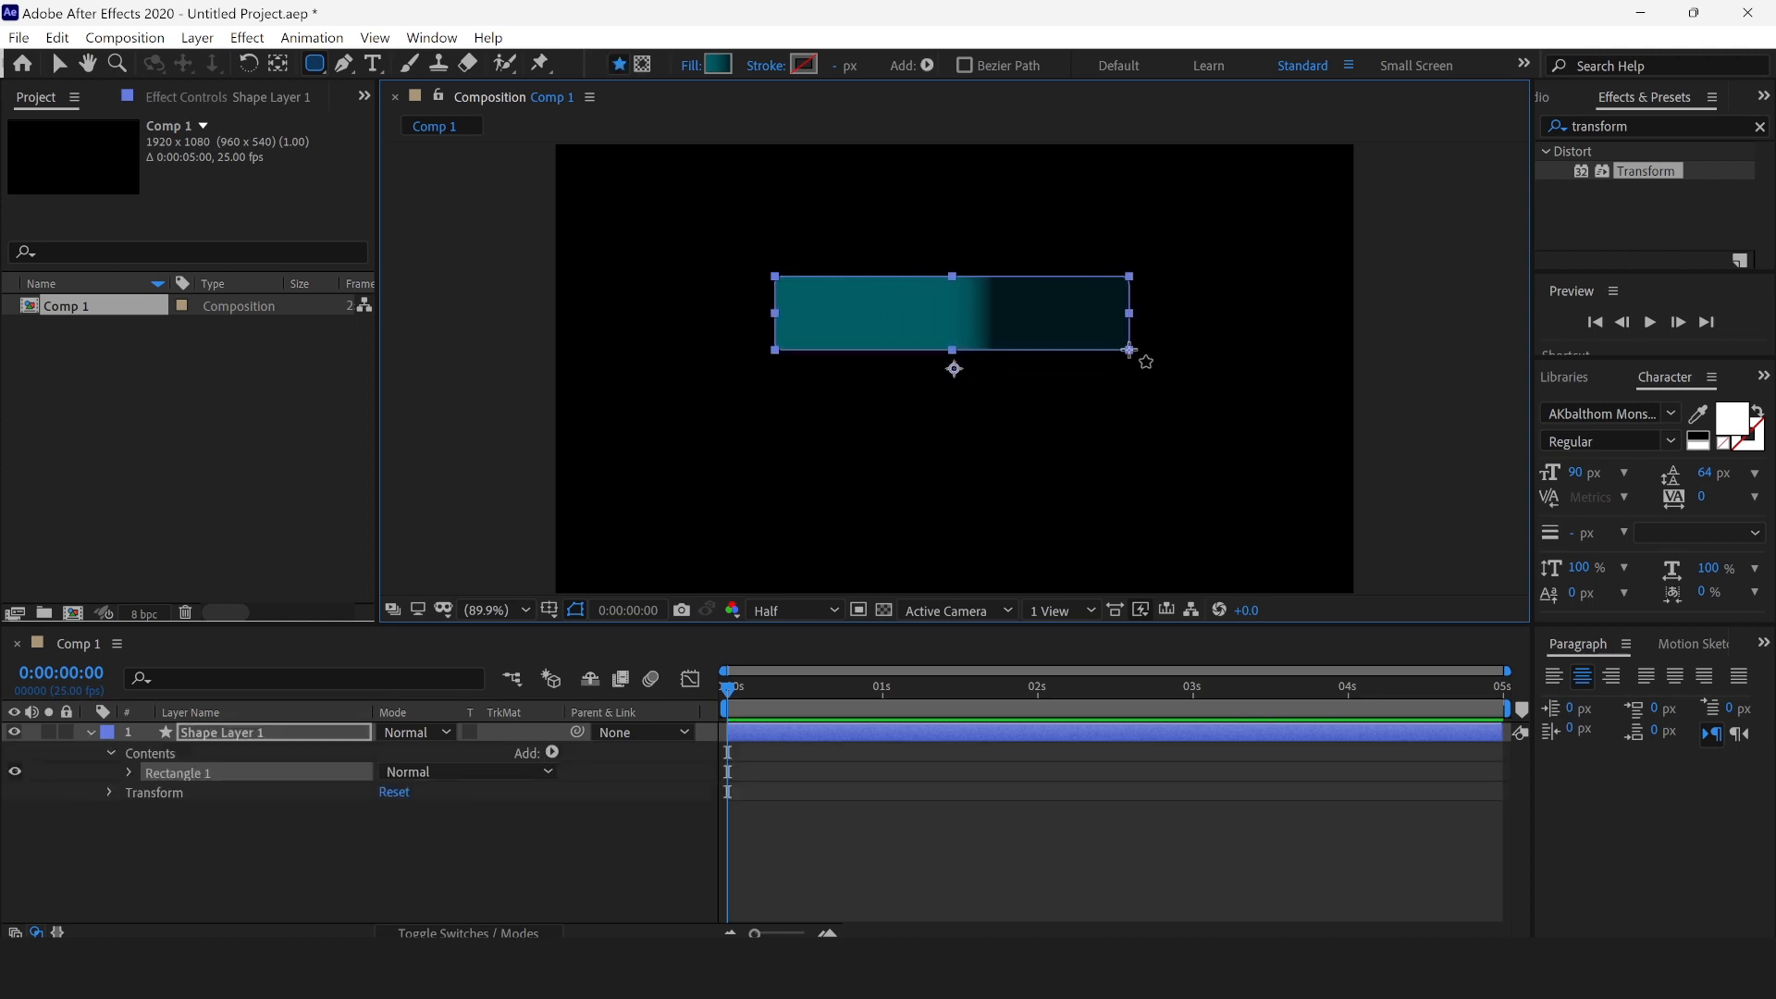
click(695, 62)
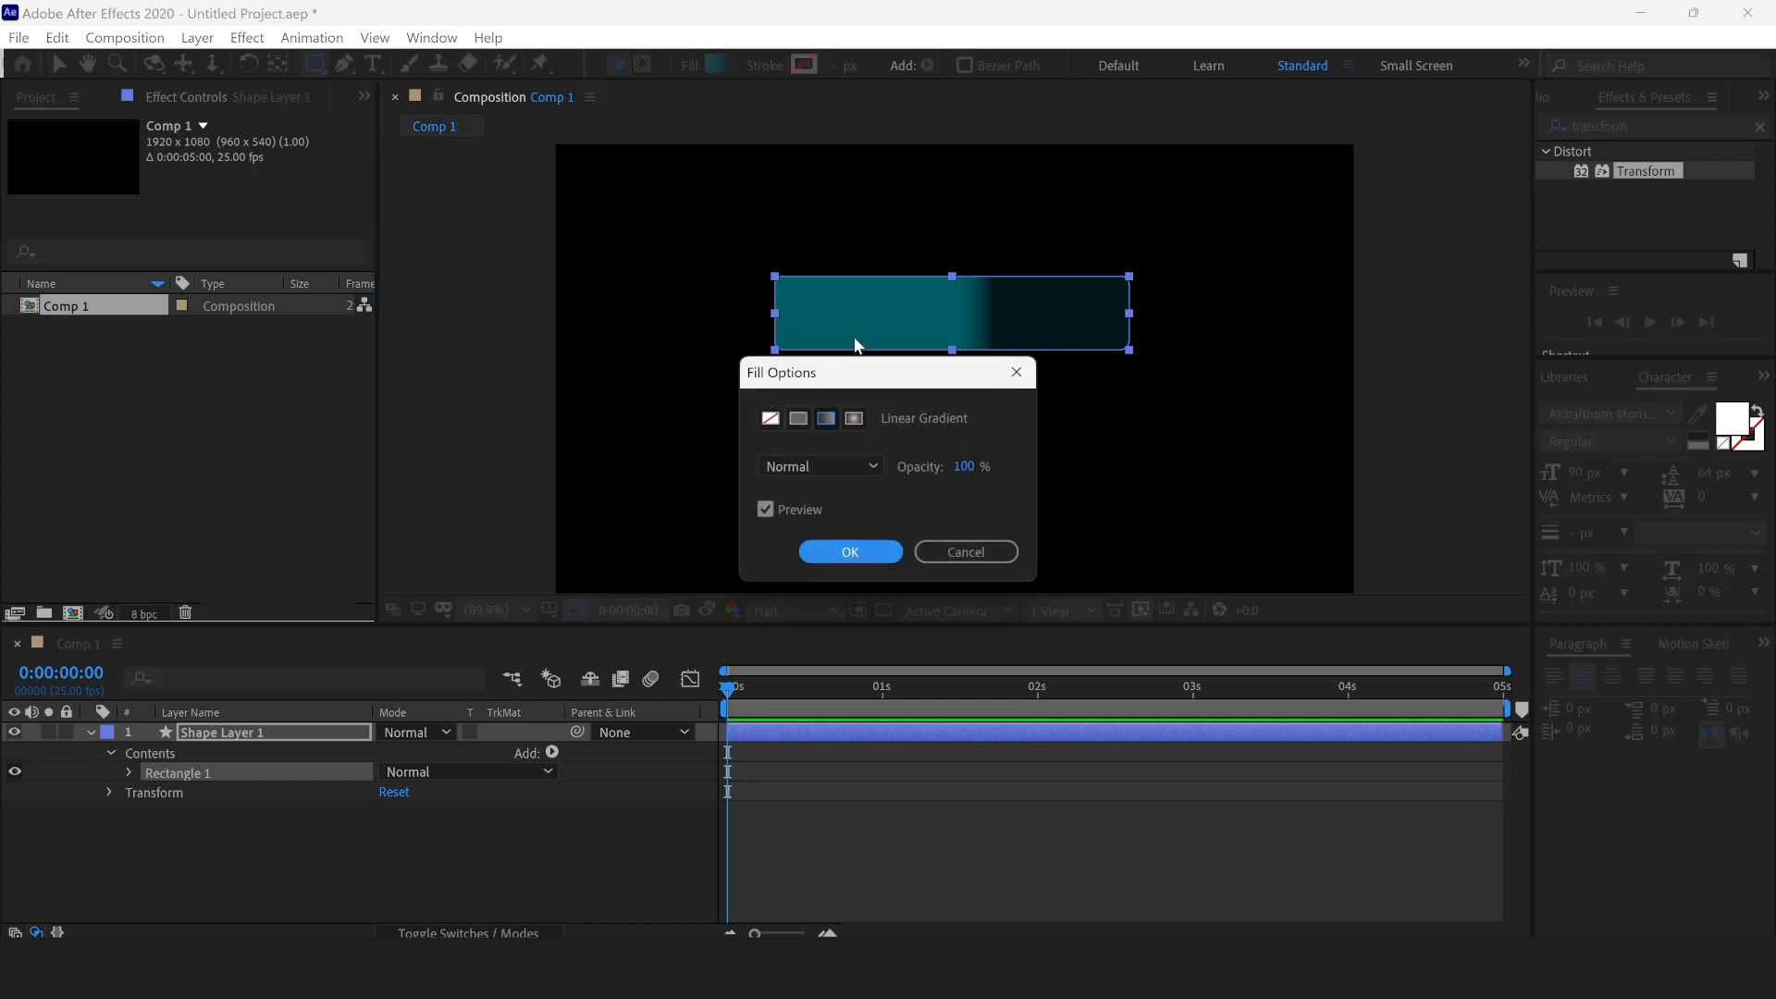
click(847, 552)
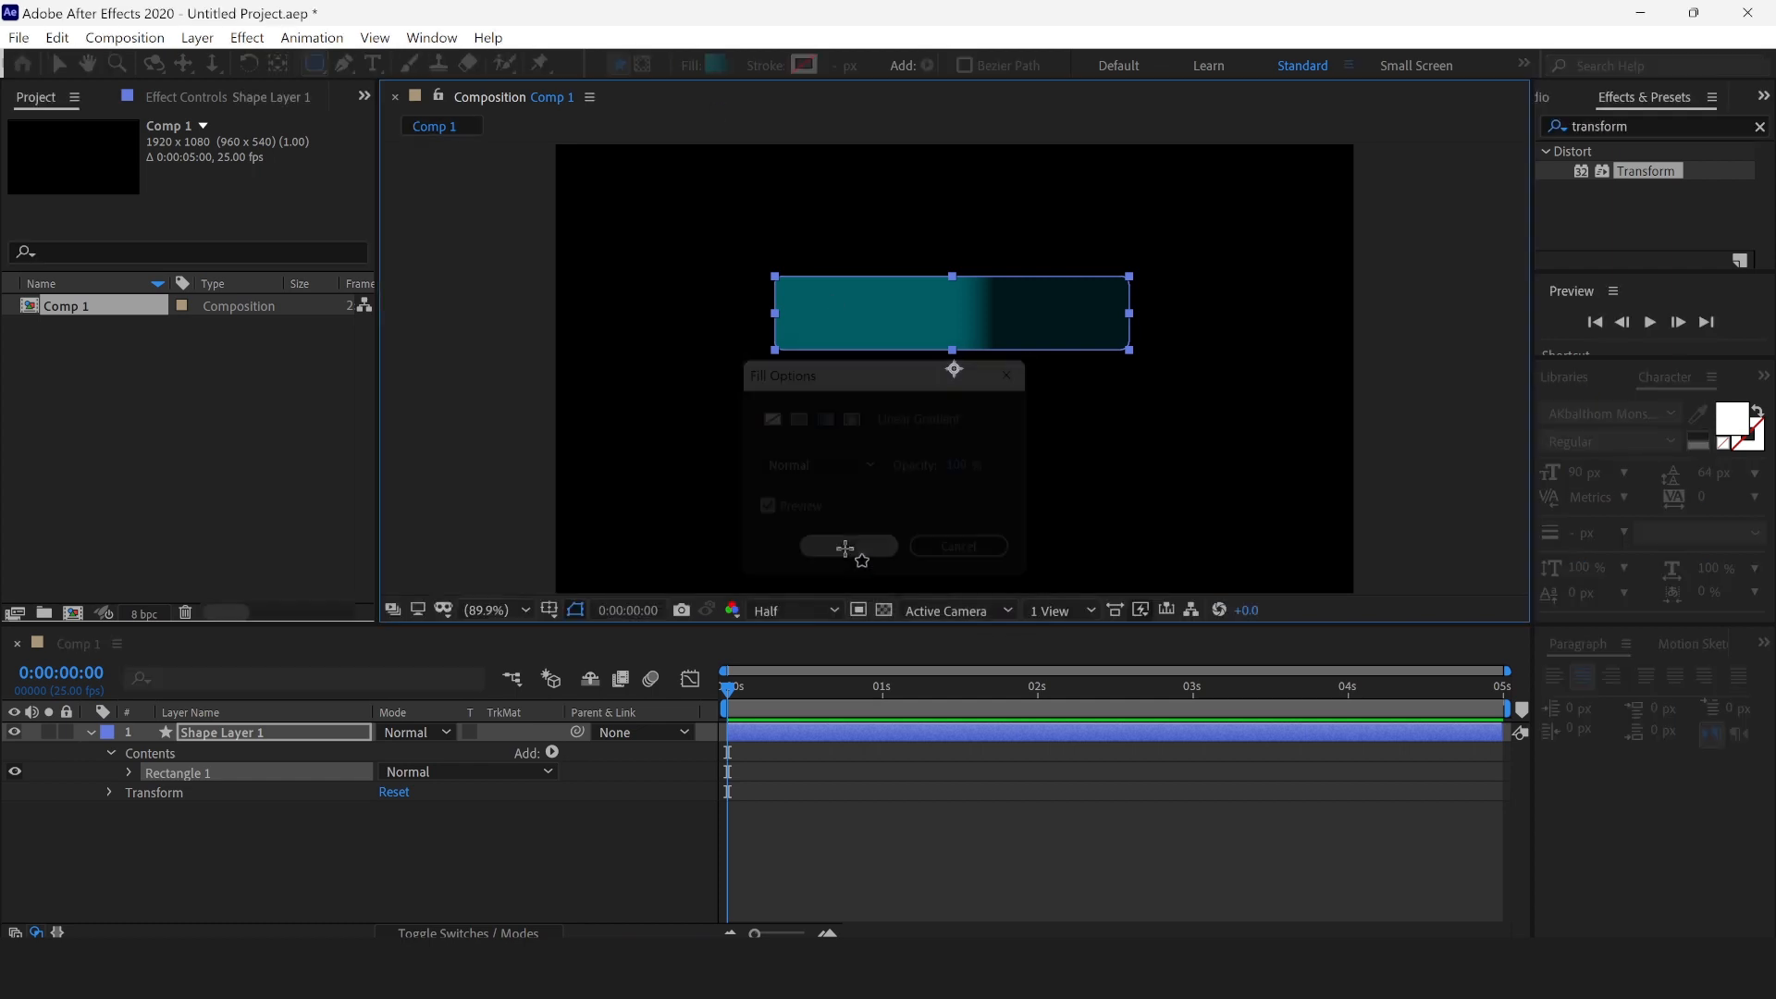
Step: Move the shape layer's anchor point to the centre of the rounded rectangle
click(59, 61)
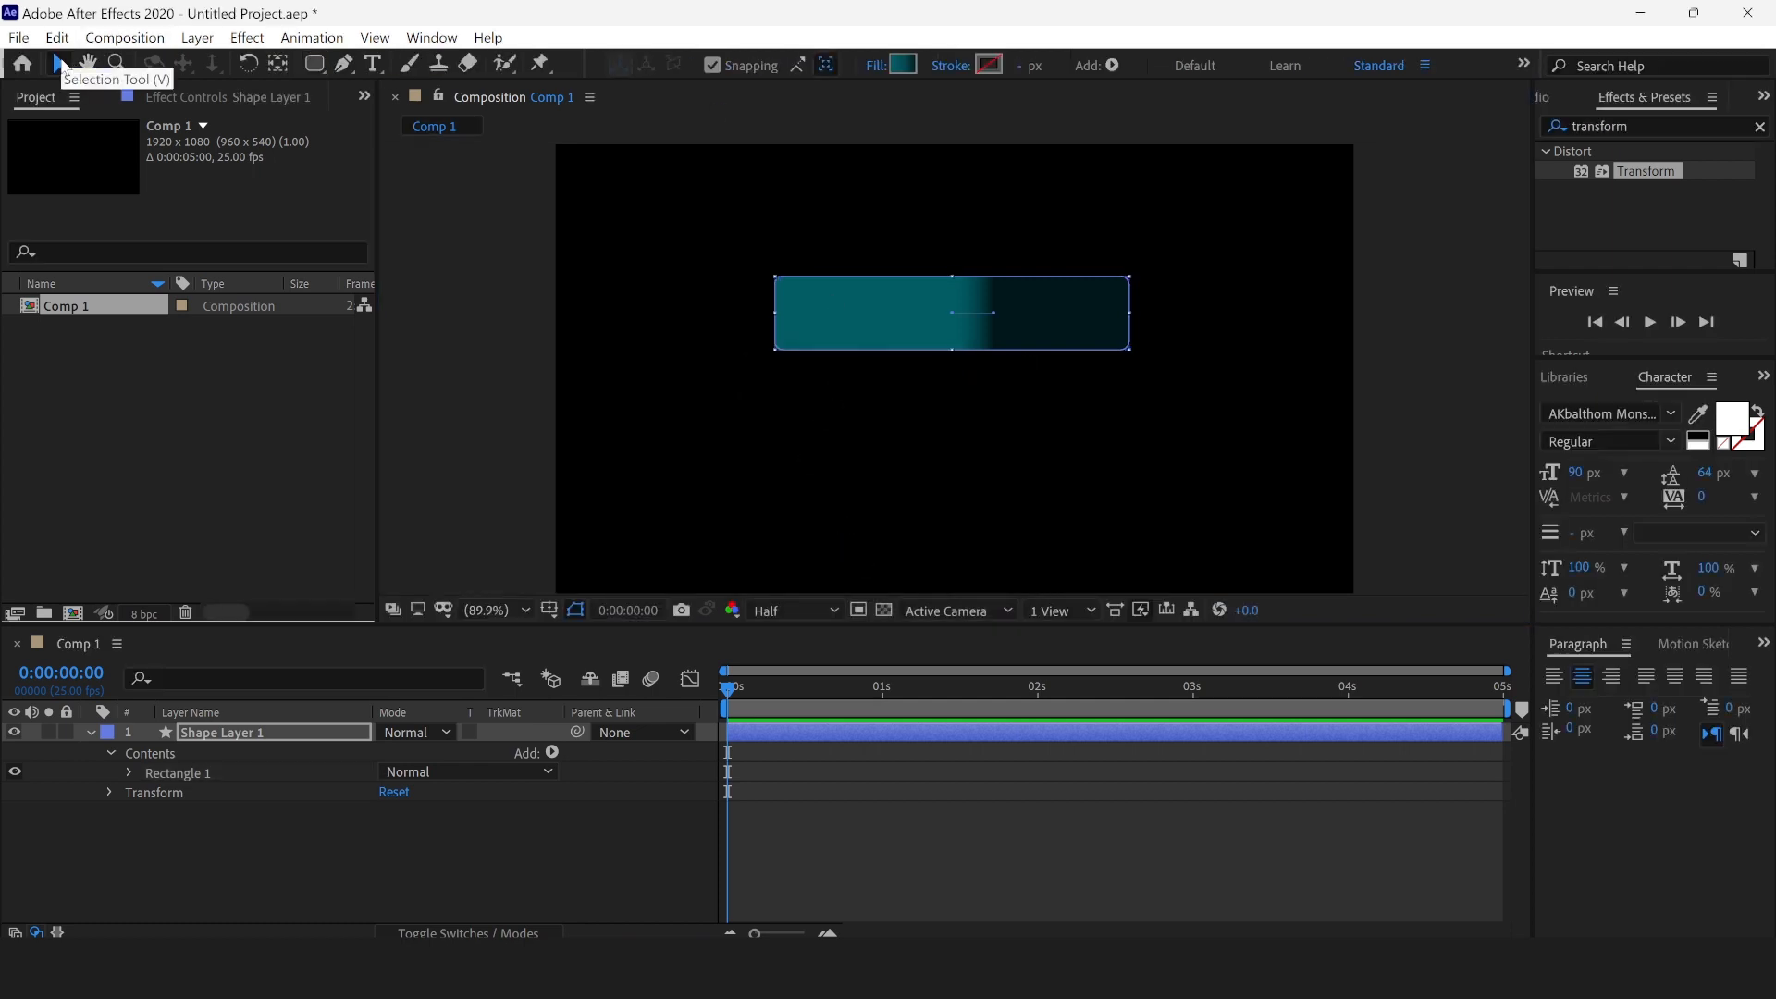
click(277, 63)
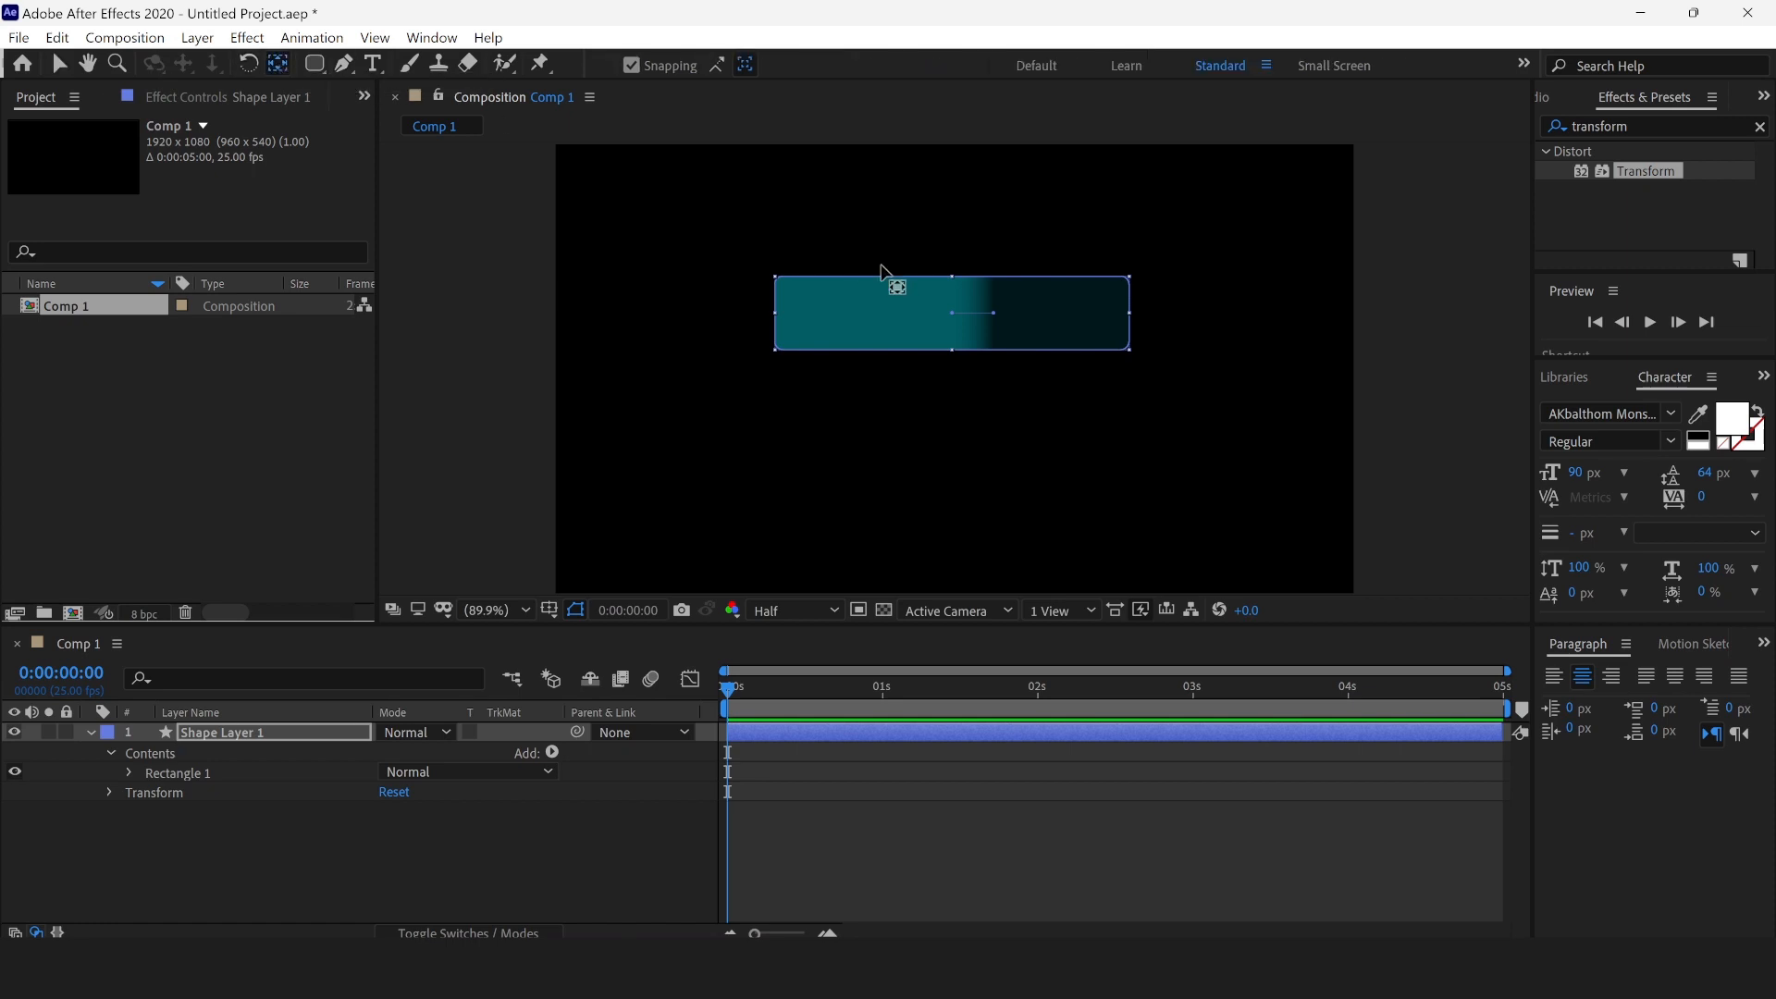
click(60, 63)
click(504, 344)
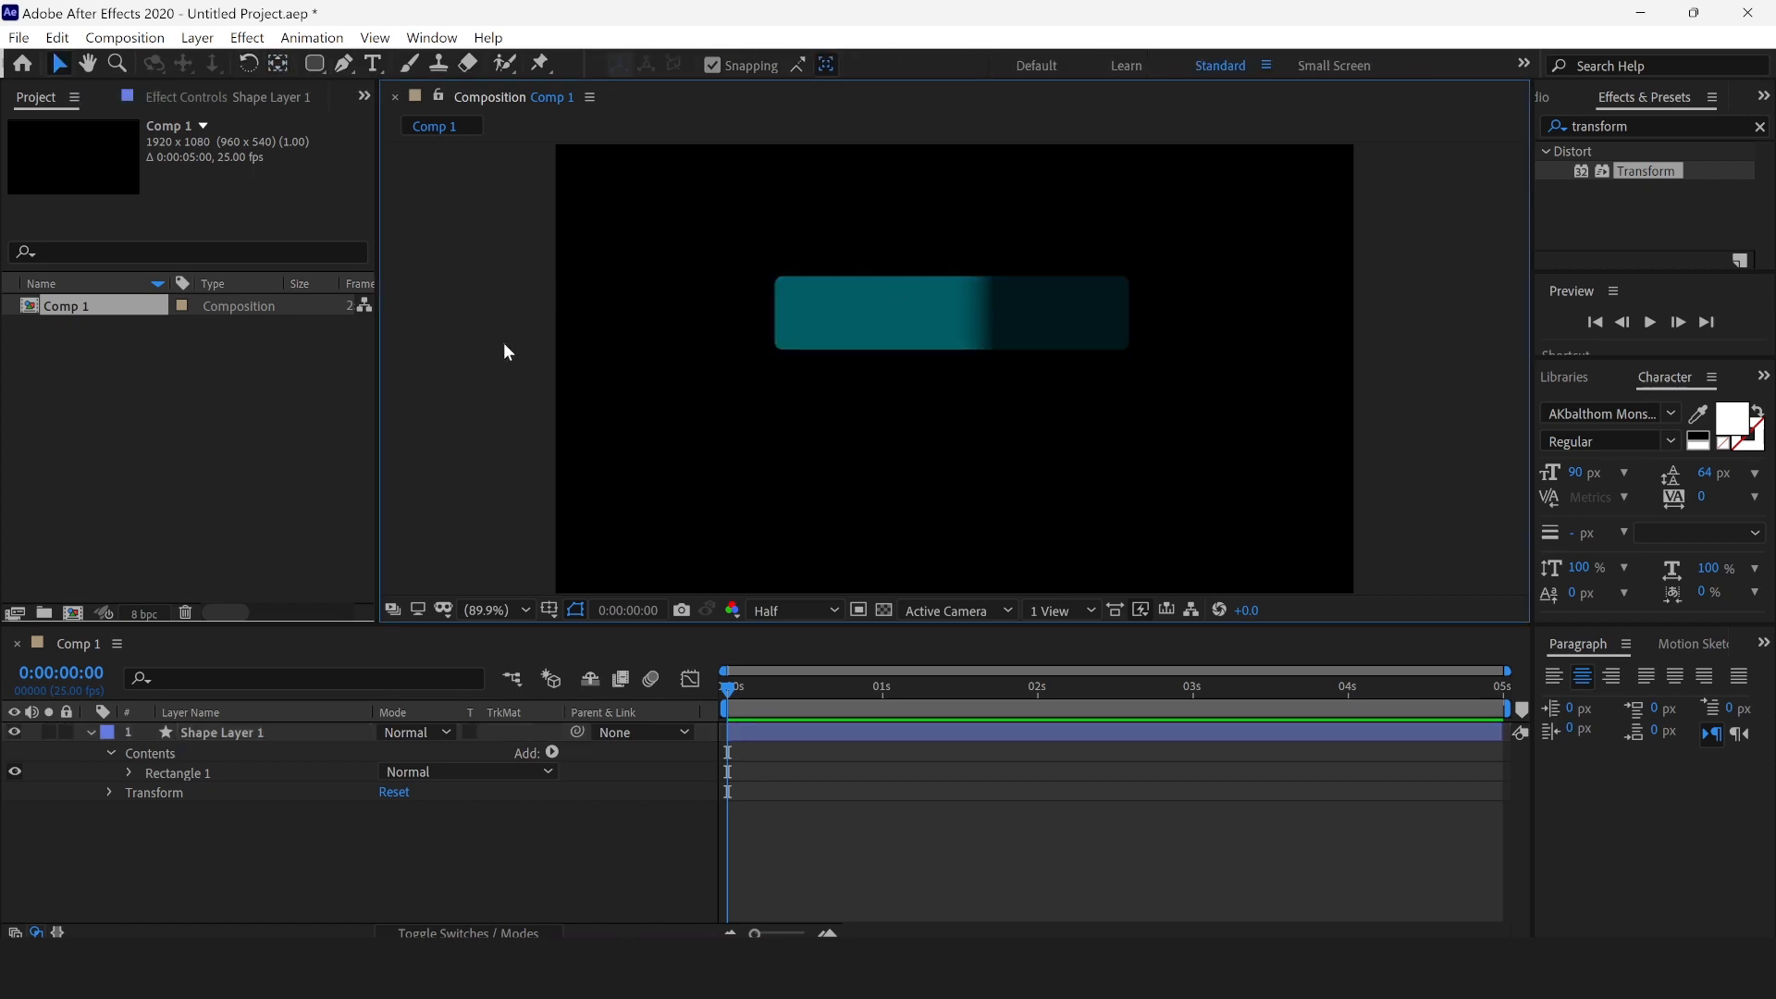
click(845, 333)
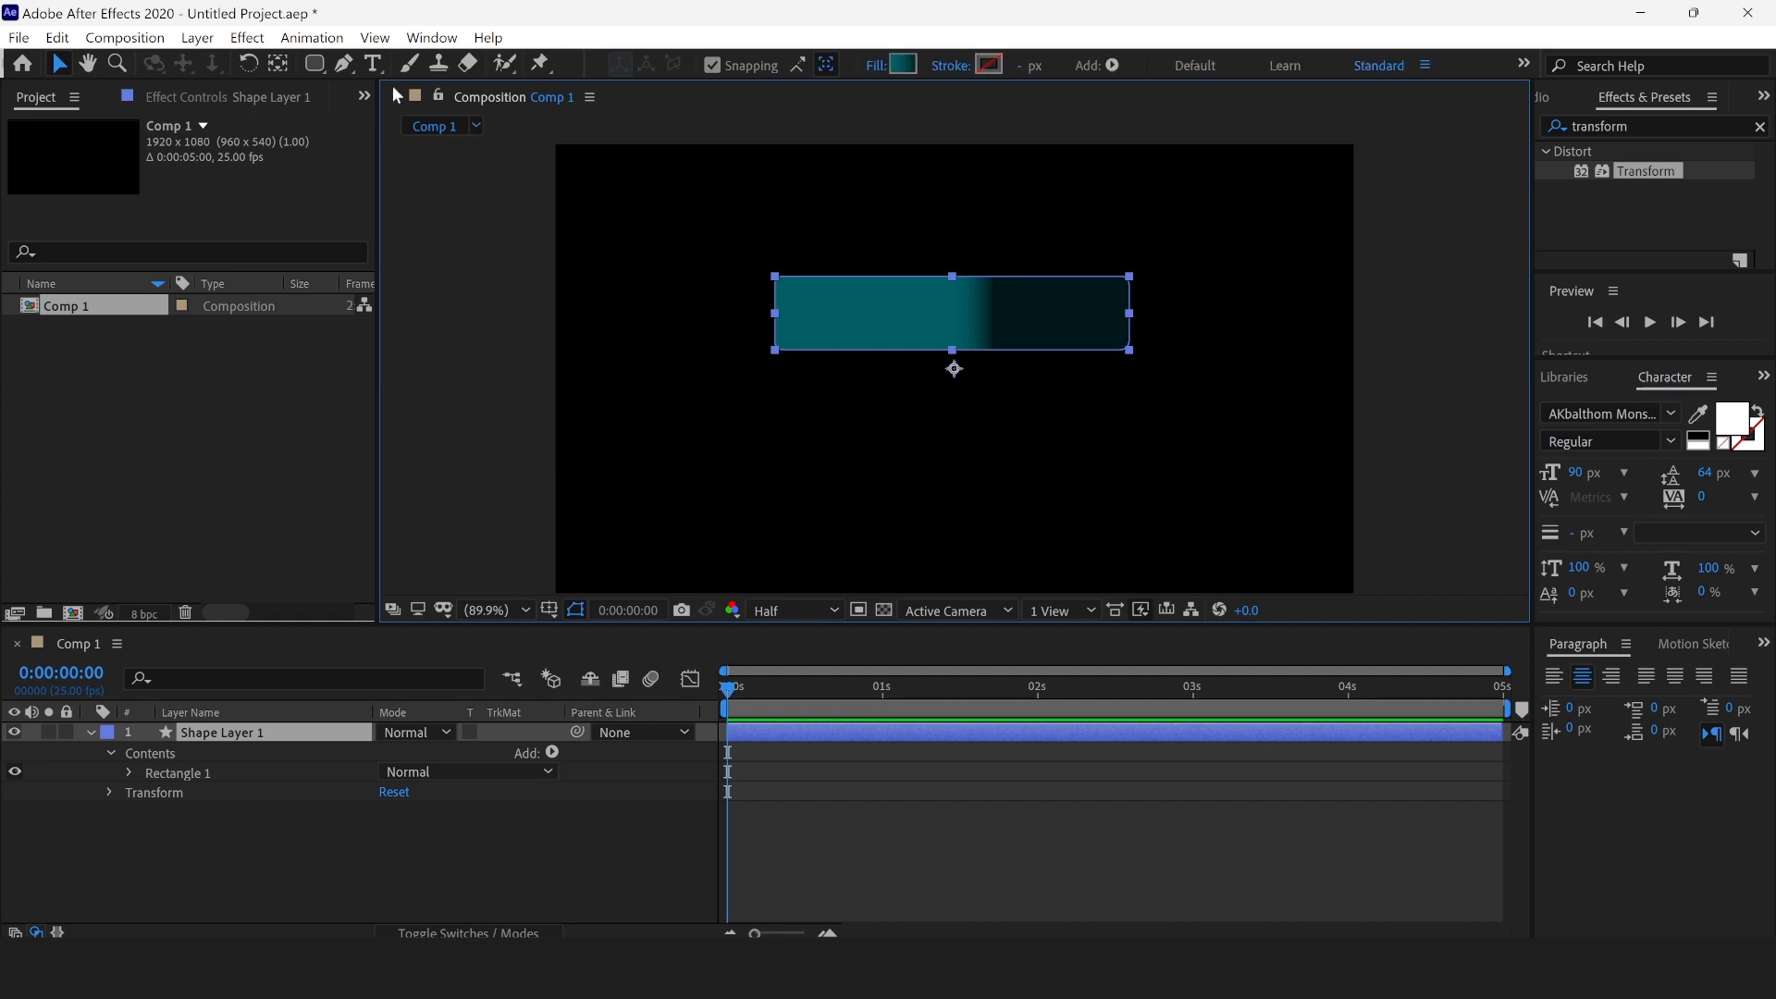
click(277, 63)
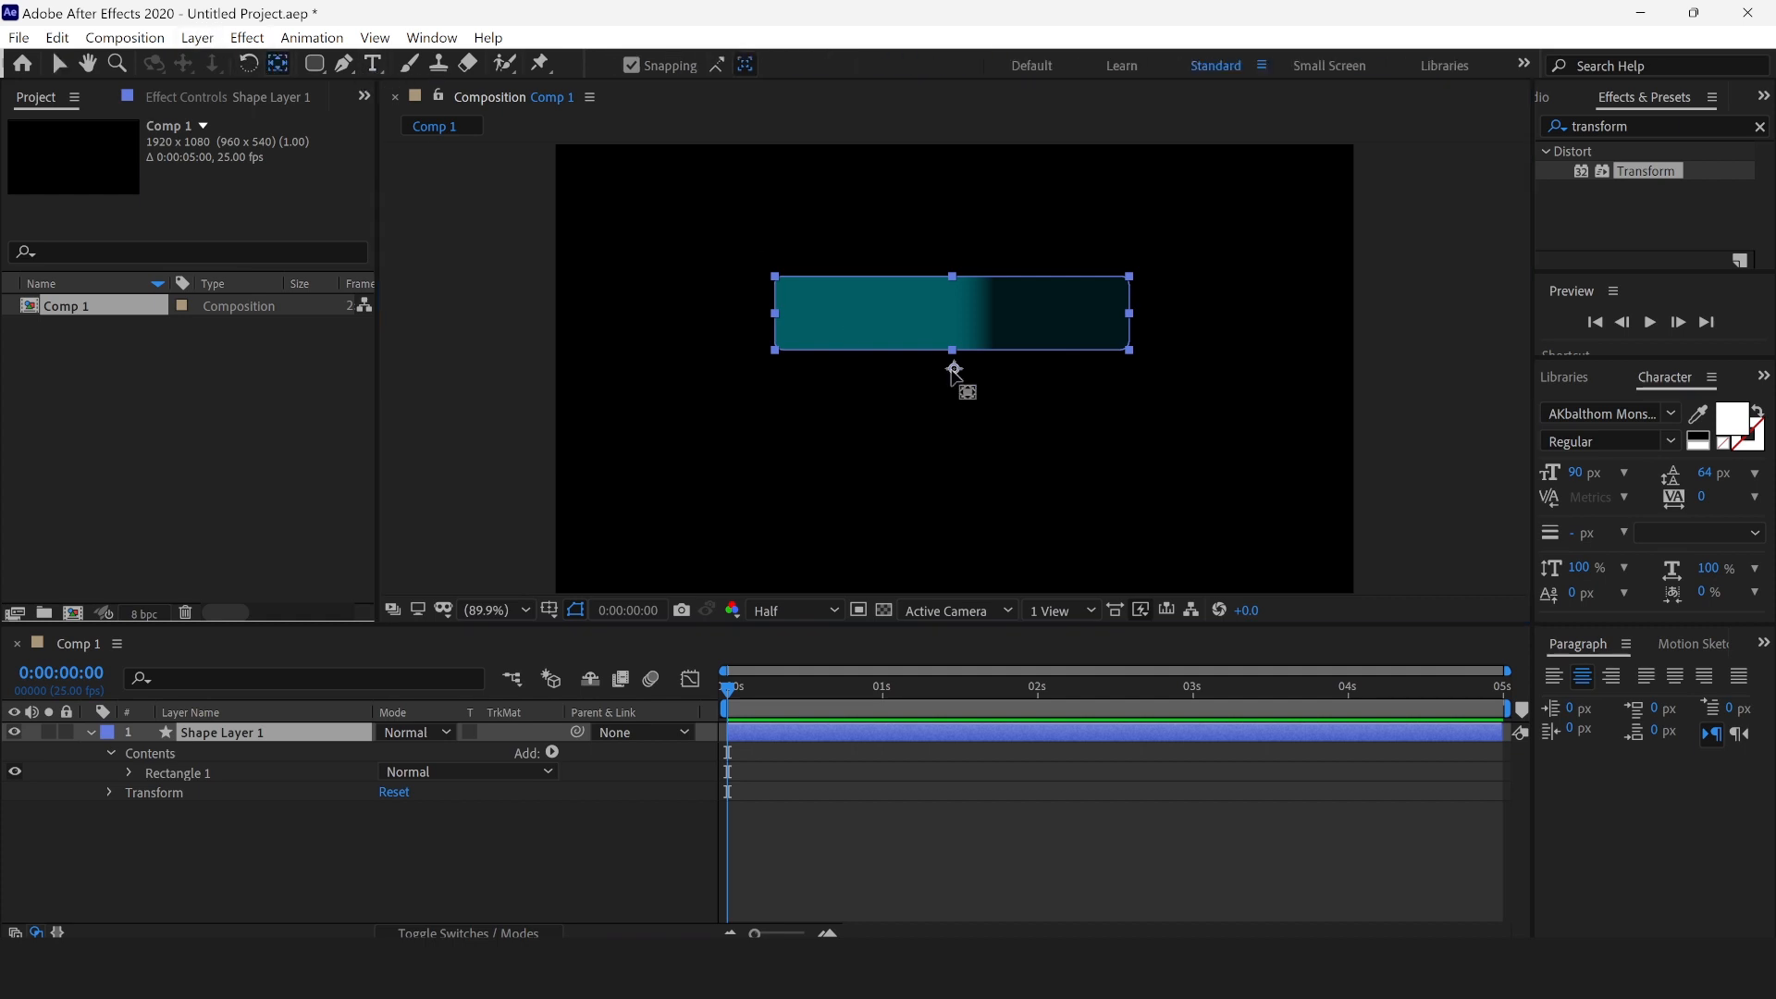
mouse_move(956, 343)
mouse_down()
mouse_move(952, 296)
mouse_move(952, 312)
mouse_up()
click(59, 69)
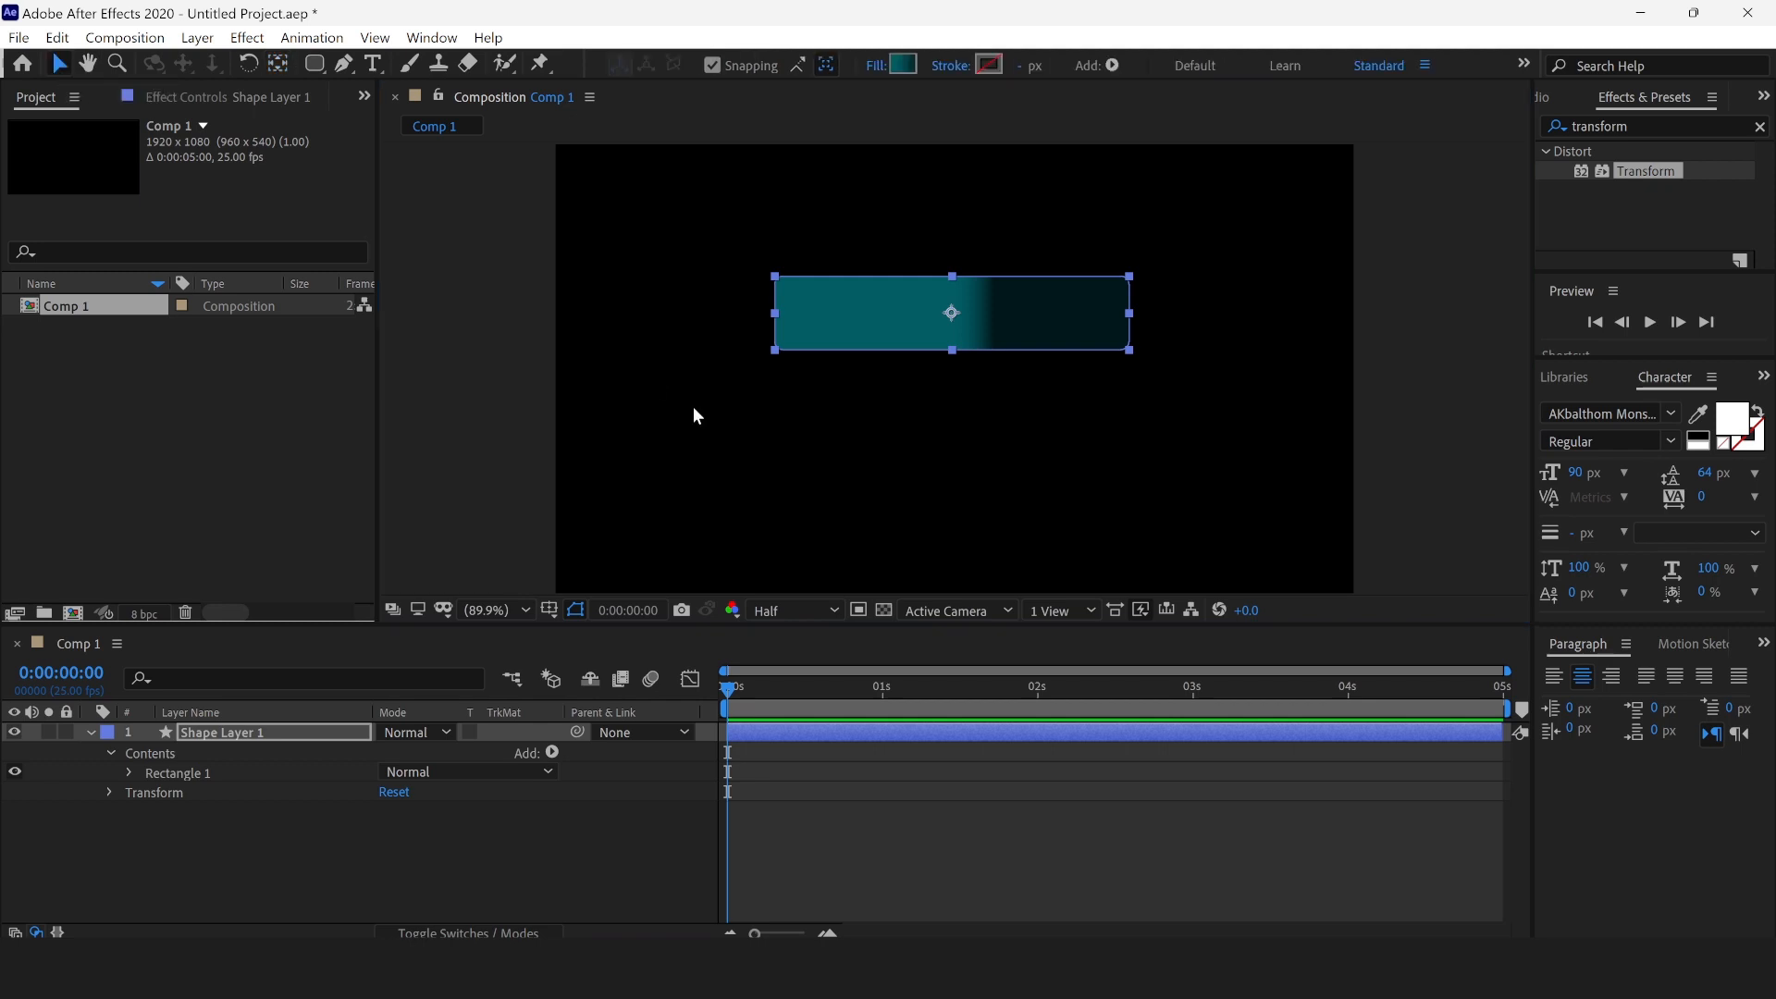
Step: Align the rectangle to the composition's horizontal and vertical centre
click(1762, 645)
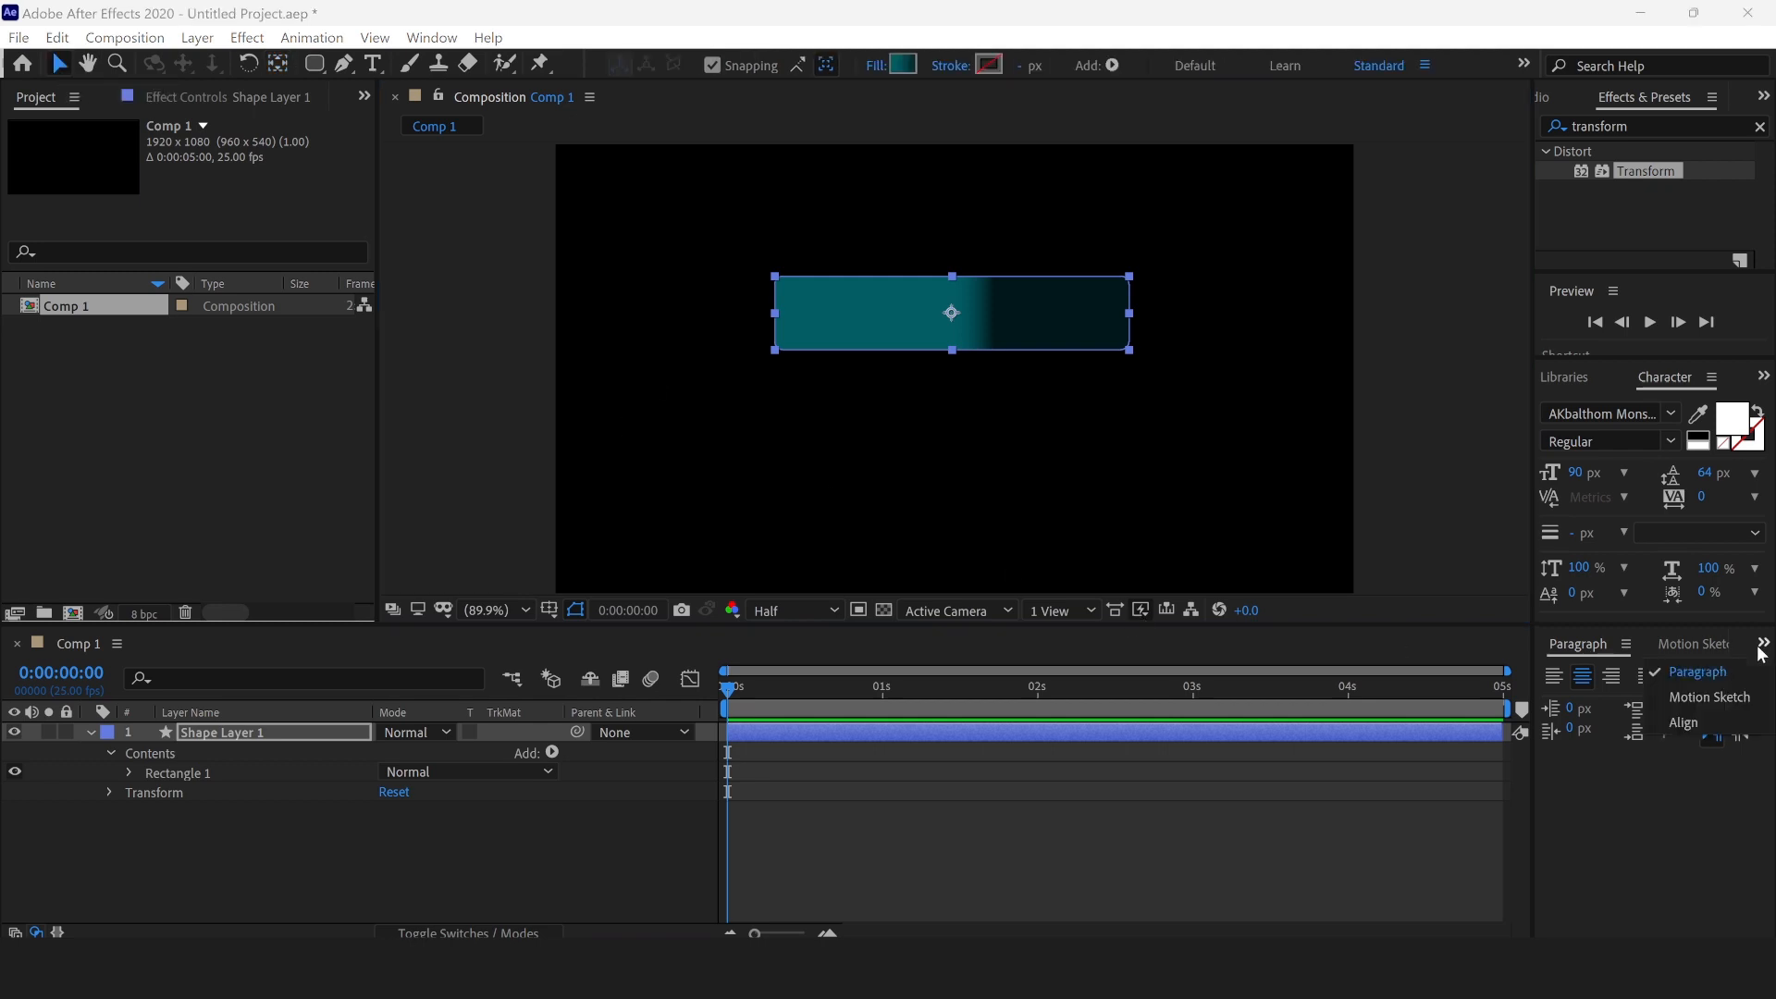
click(1703, 727)
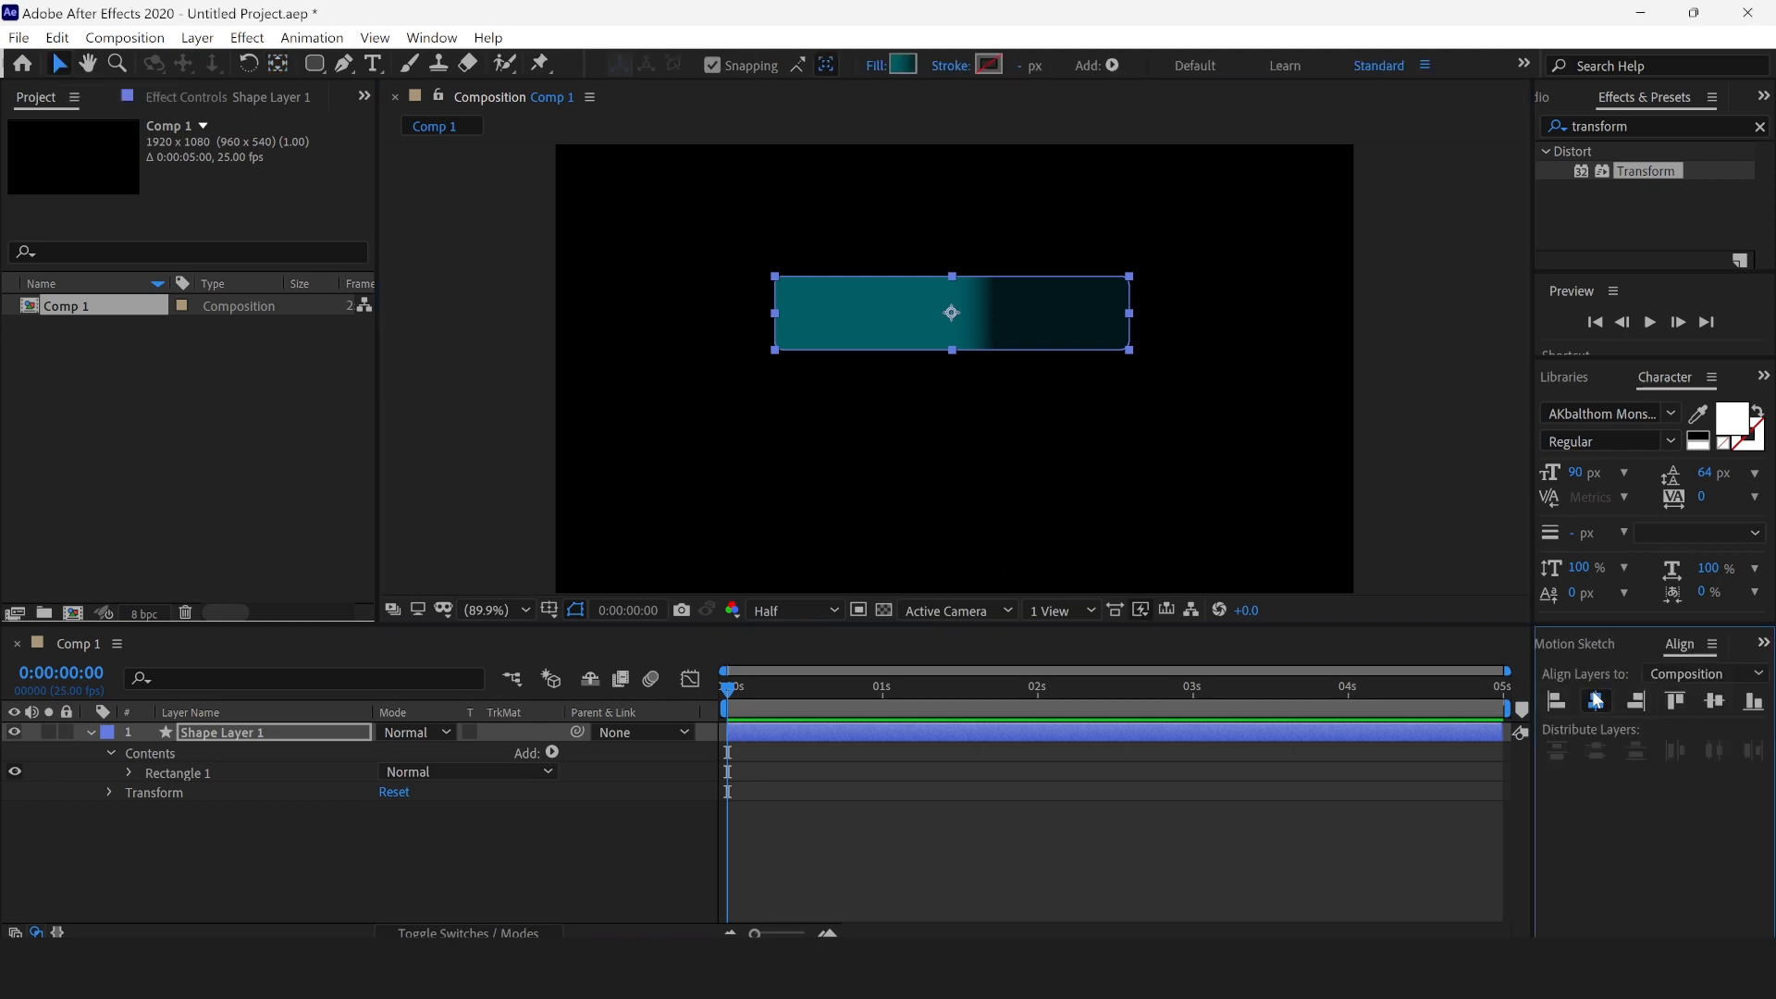
click(1595, 701)
click(1714, 703)
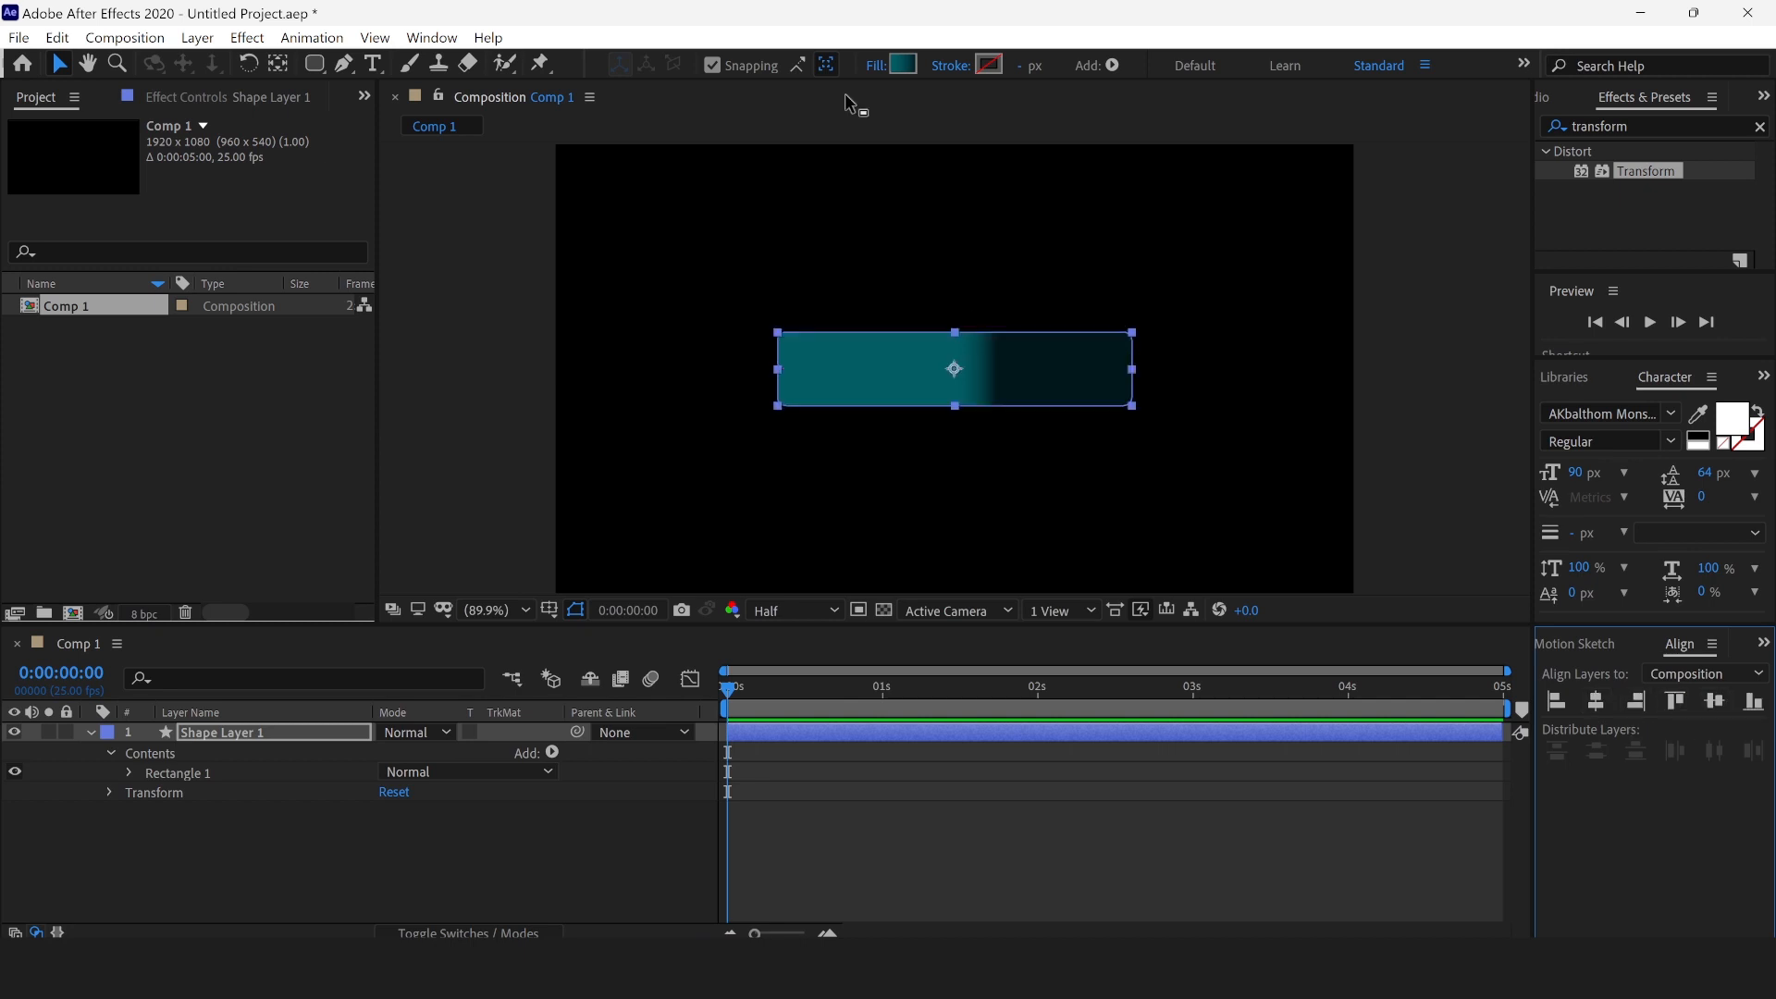
Step: Shift the colour midpoint of the rectangle's fill gradient to about 48.5%
click(894, 64)
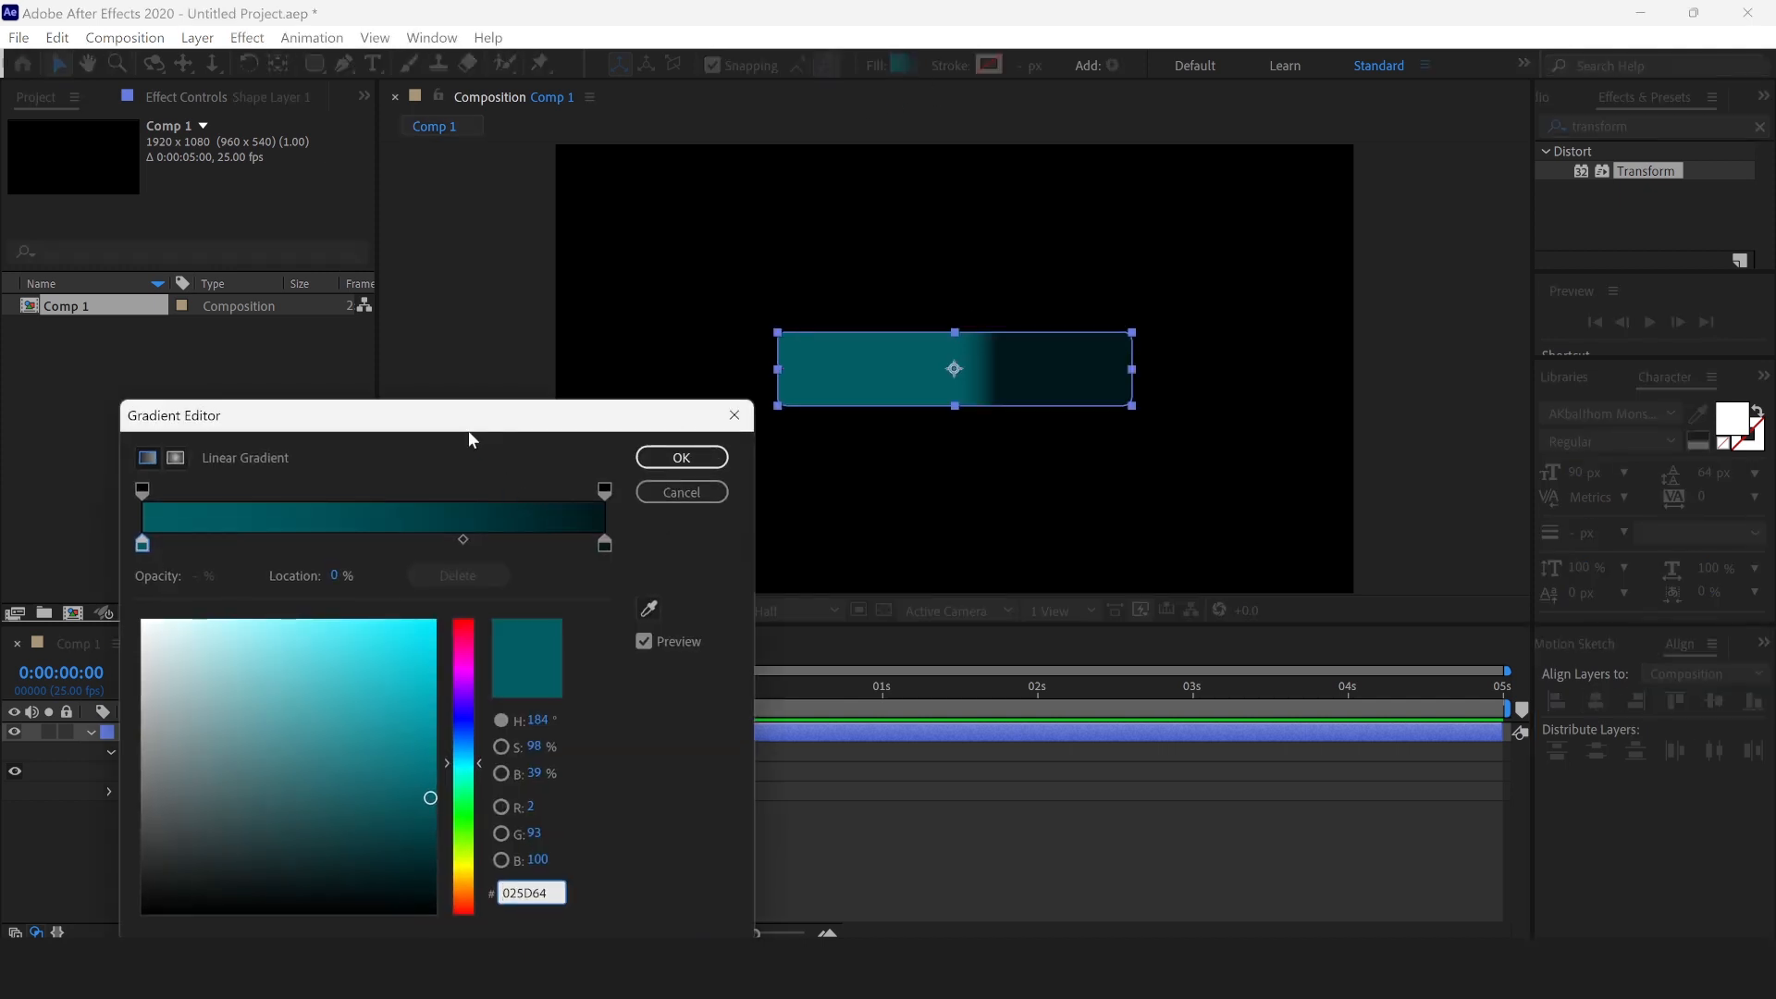
drag(485, 421, 463, 214)
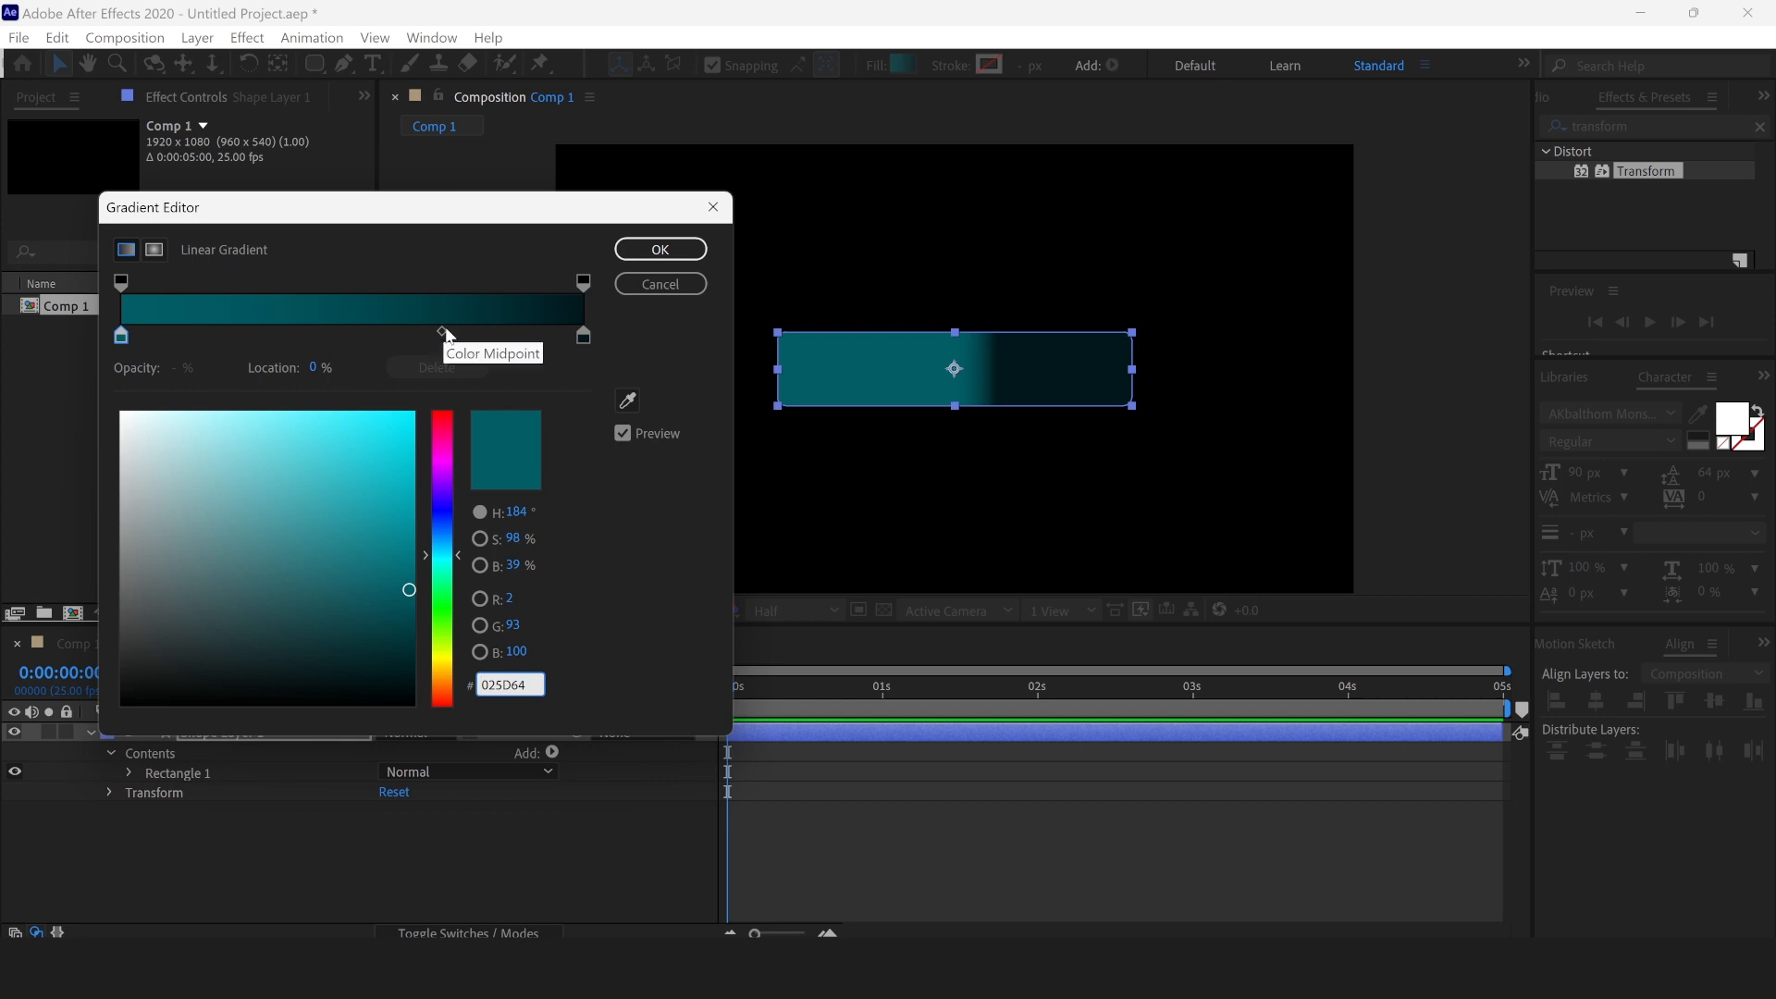
drag(442, 333, 367, 335)
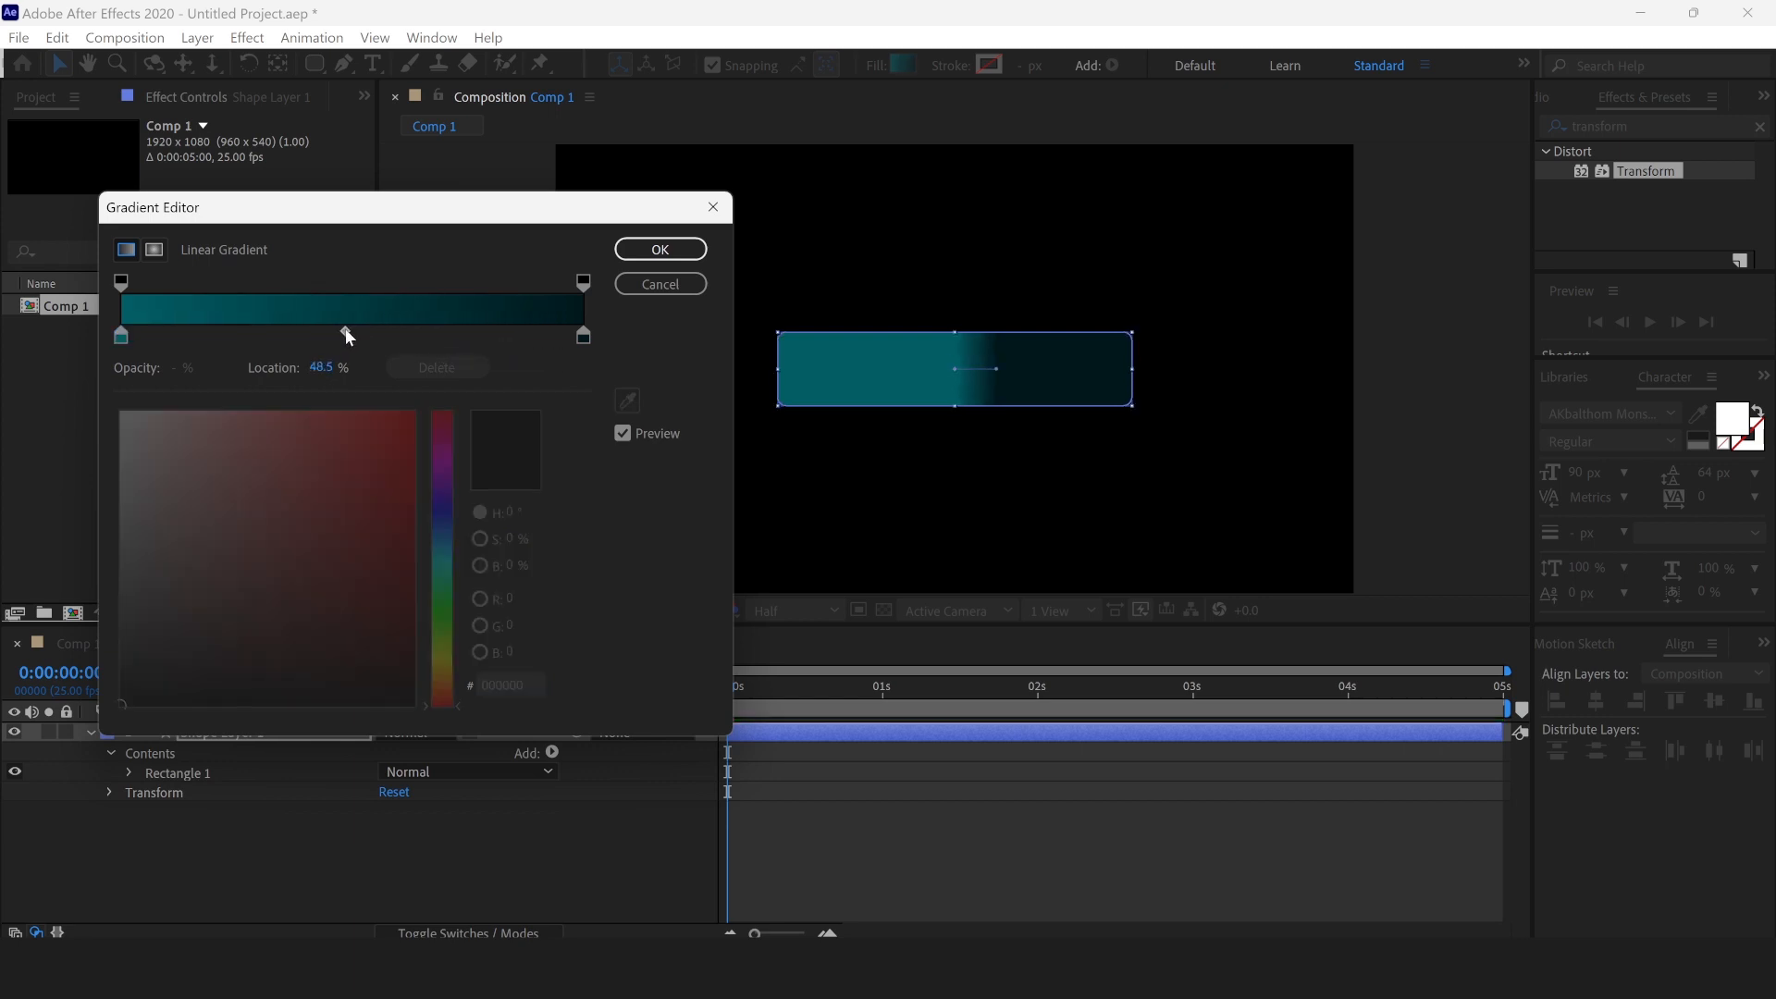
click(653, 251)
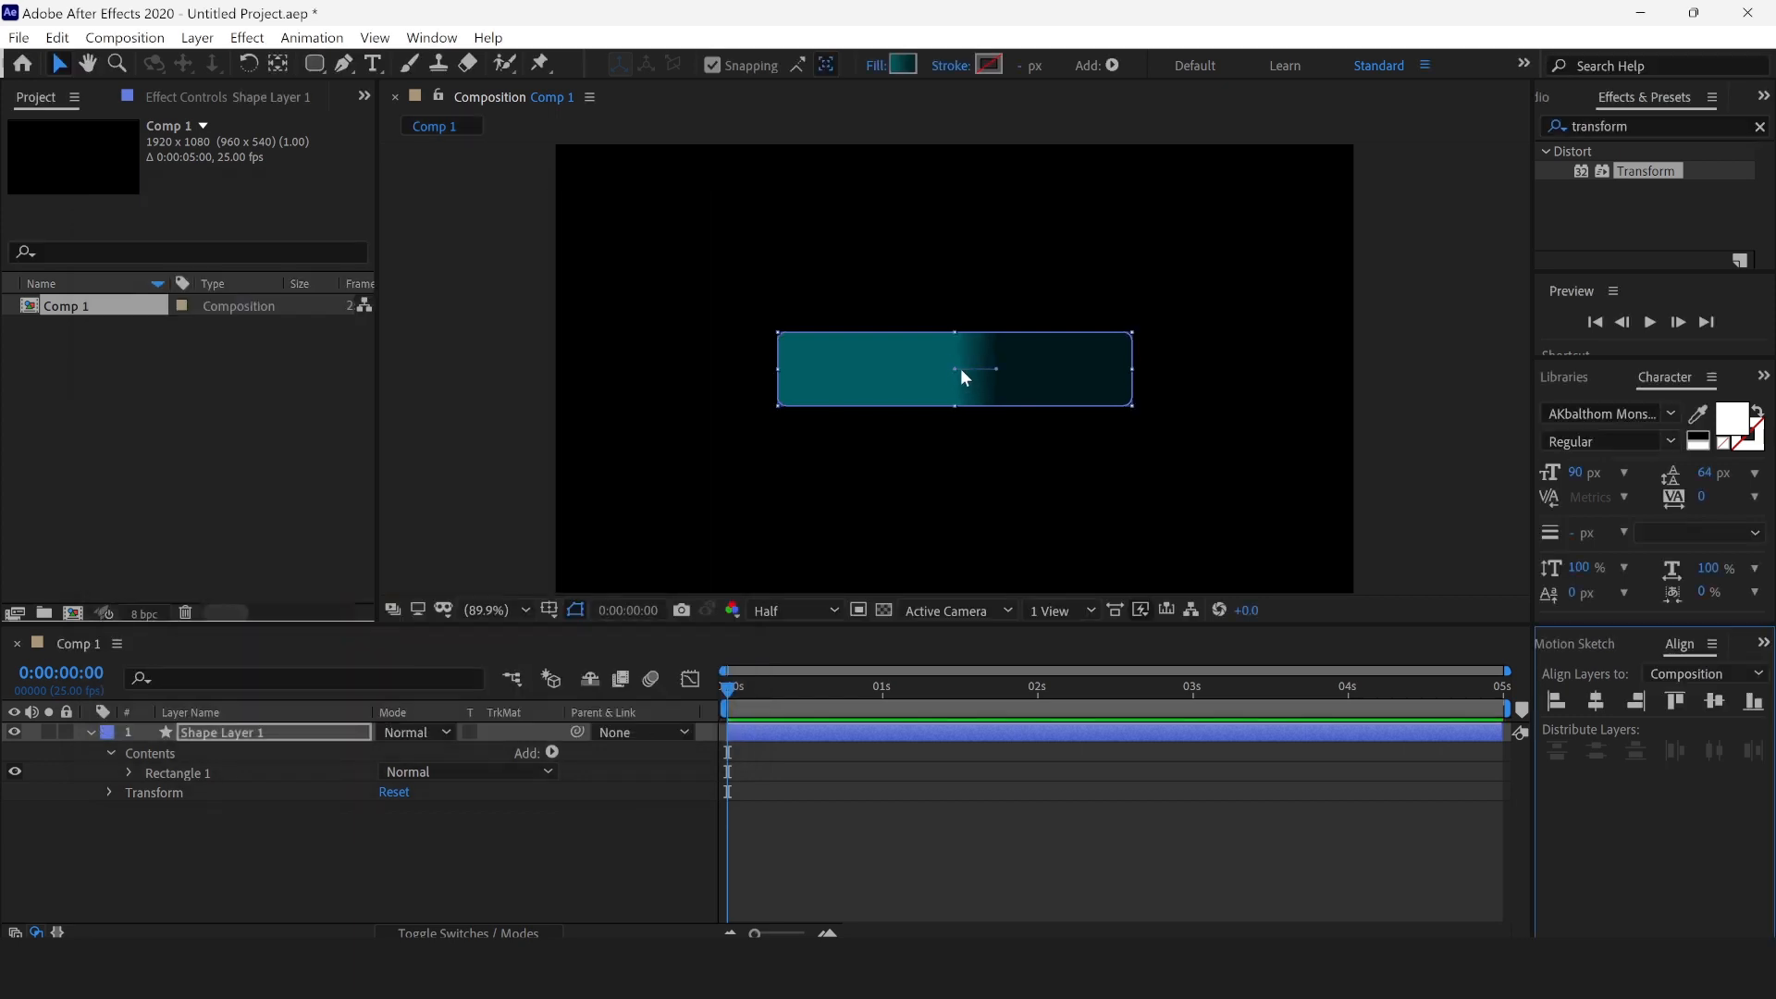
Step: Stretch the gradient diagonally across the rectangle, from its upper-left corner to just beyond its lower-right corner
drag(953, 368, 775, 336)
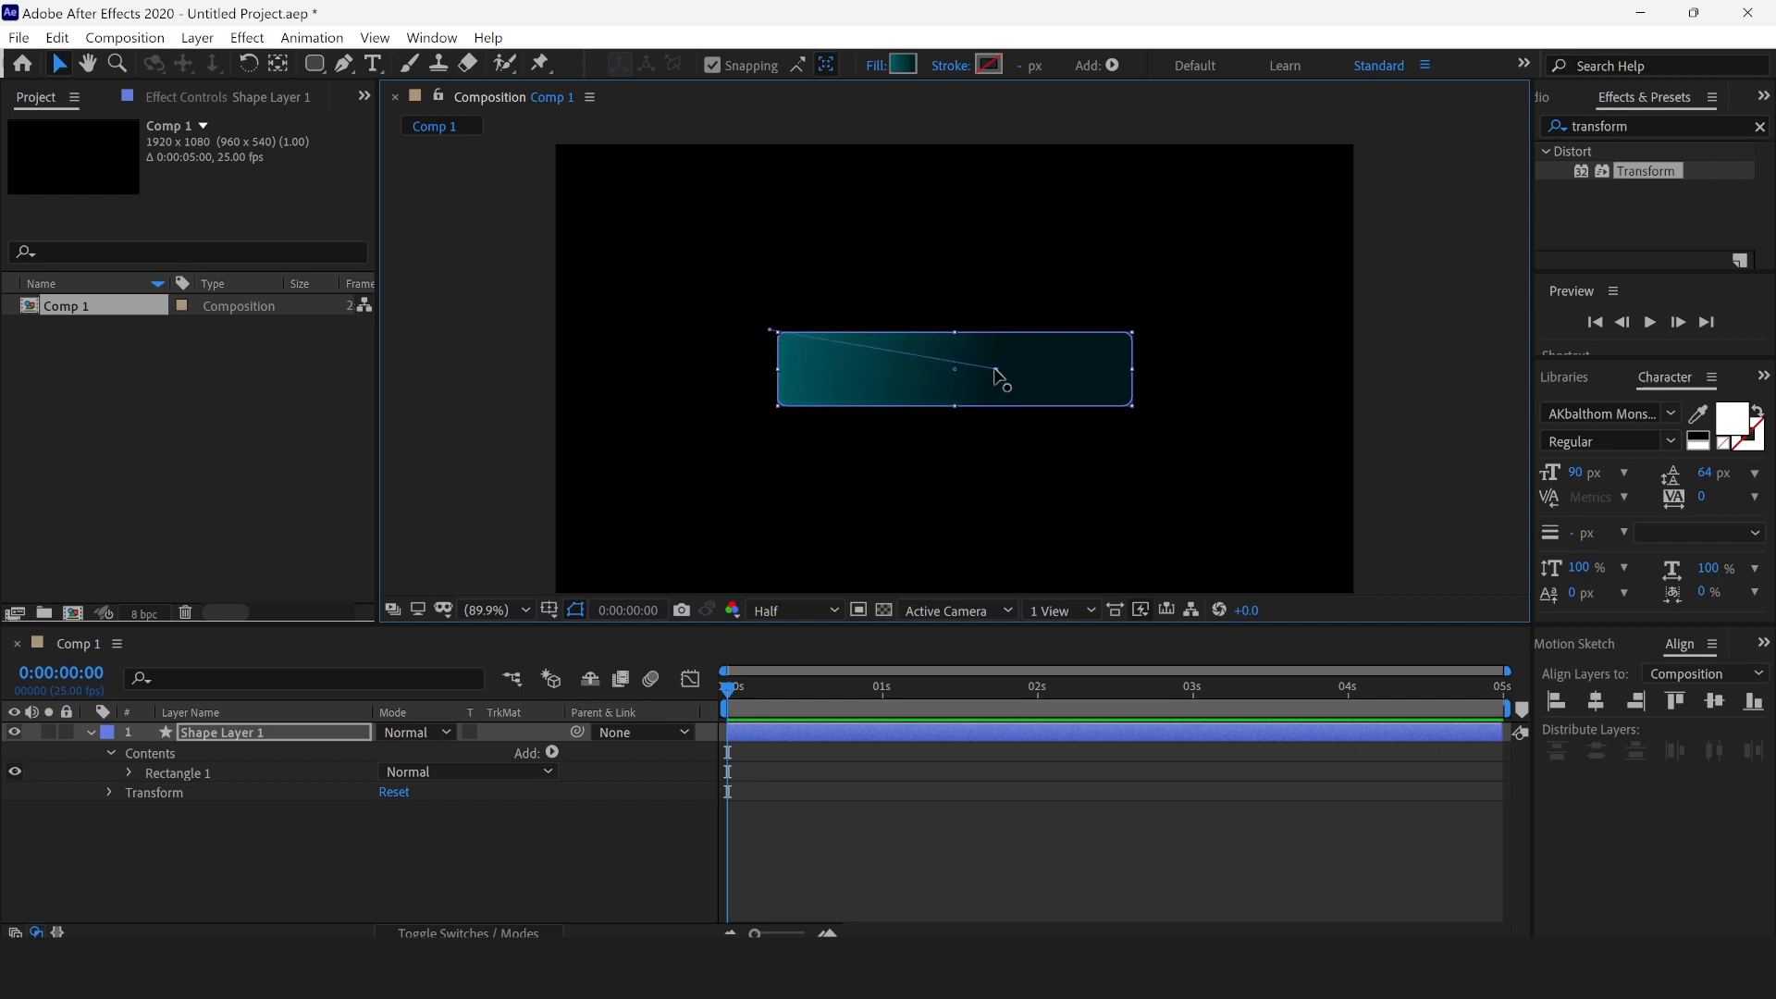
drag(994, 369, 1182, 423)
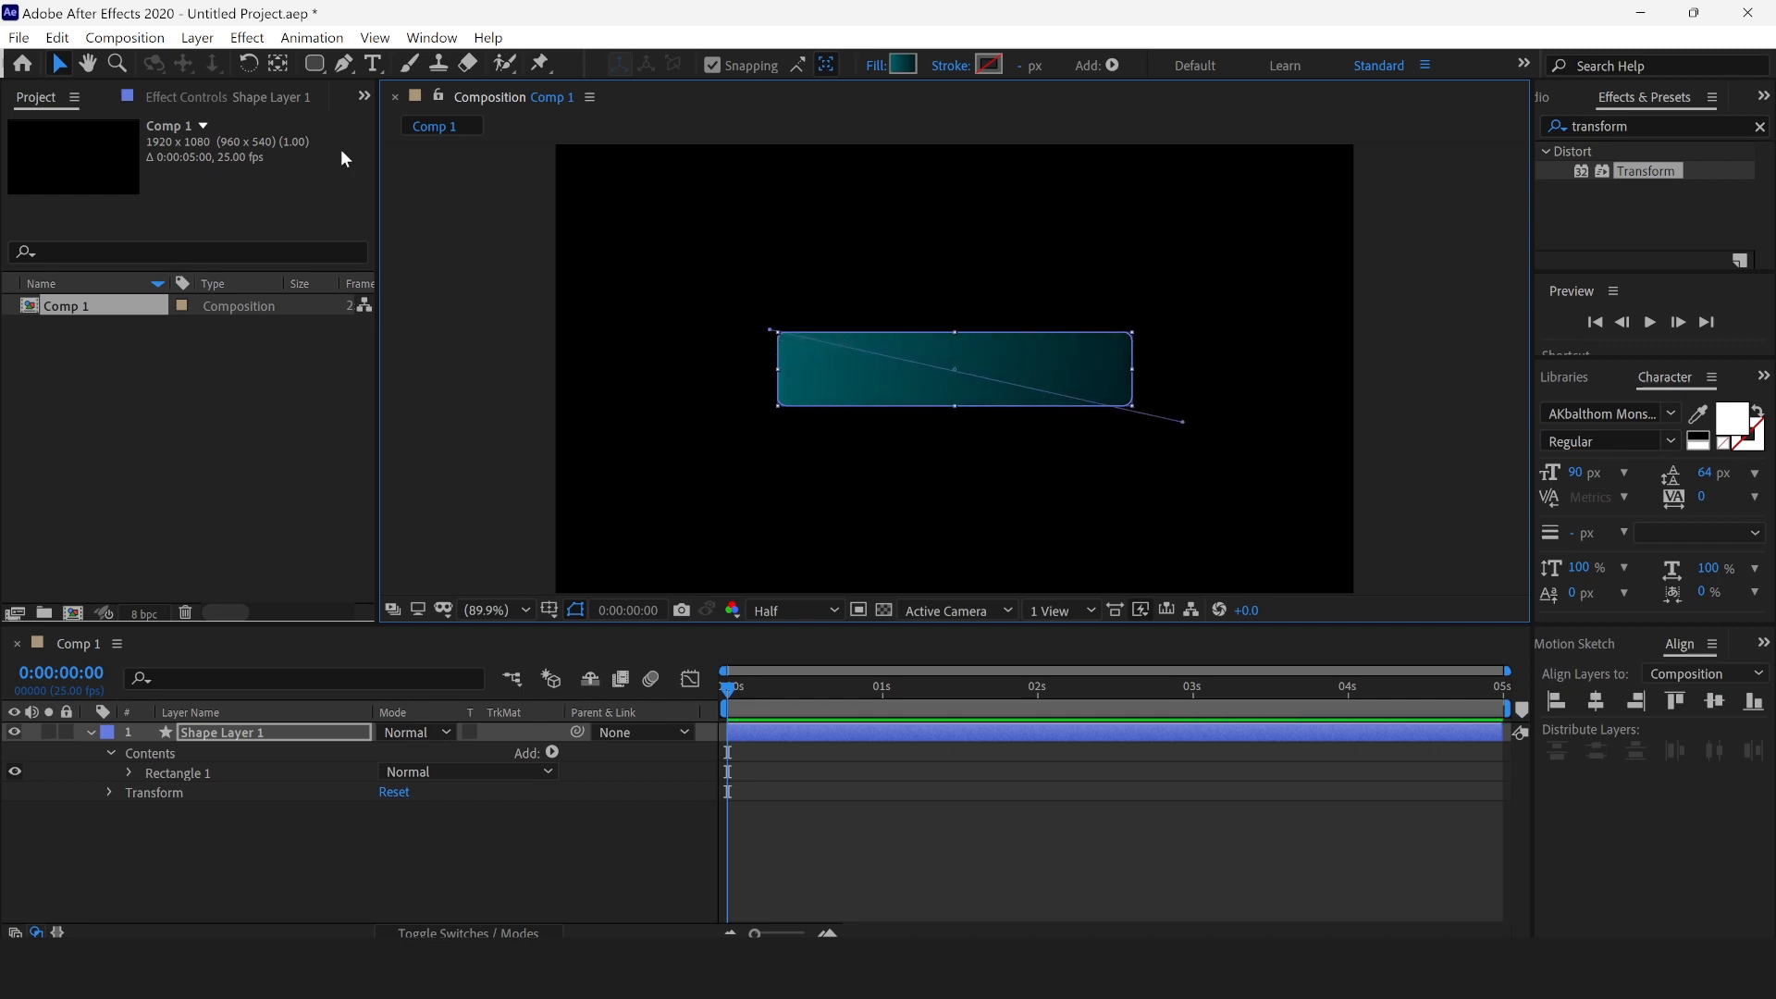
click(447, 288)
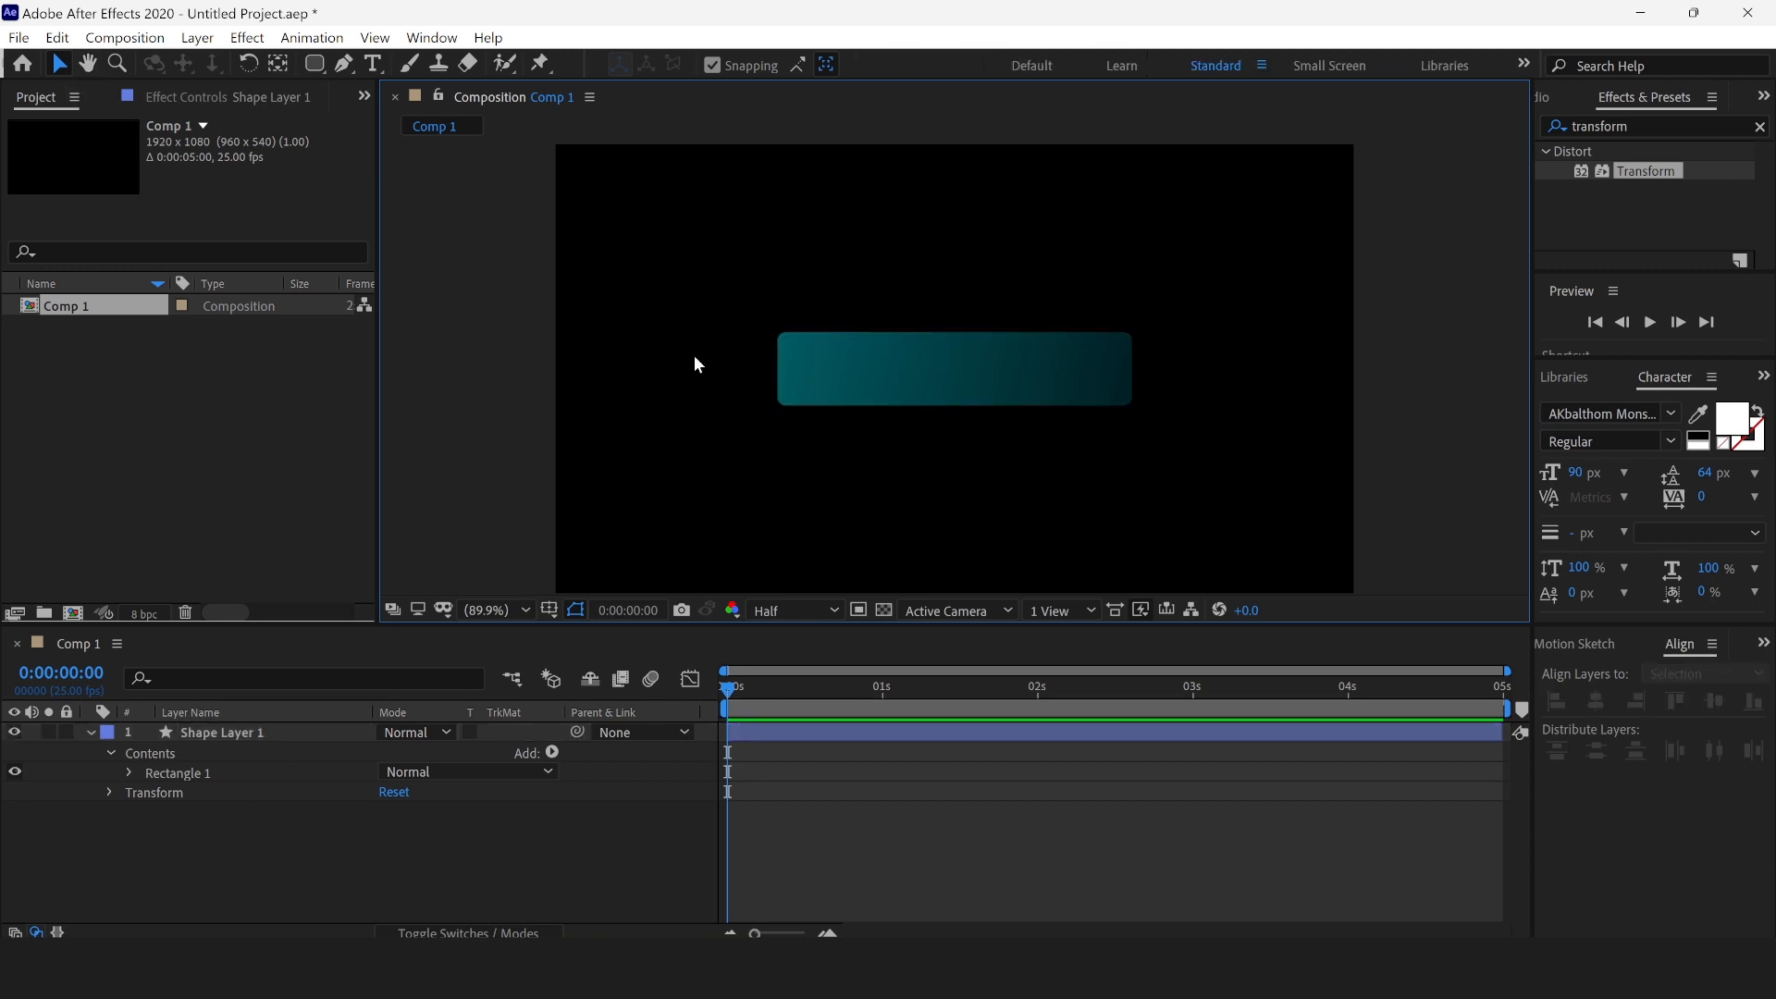
Step: Apply the Transform effect to the rectangle layer with a Skew of -5 and collapse the effect's settings
click(826, 369)
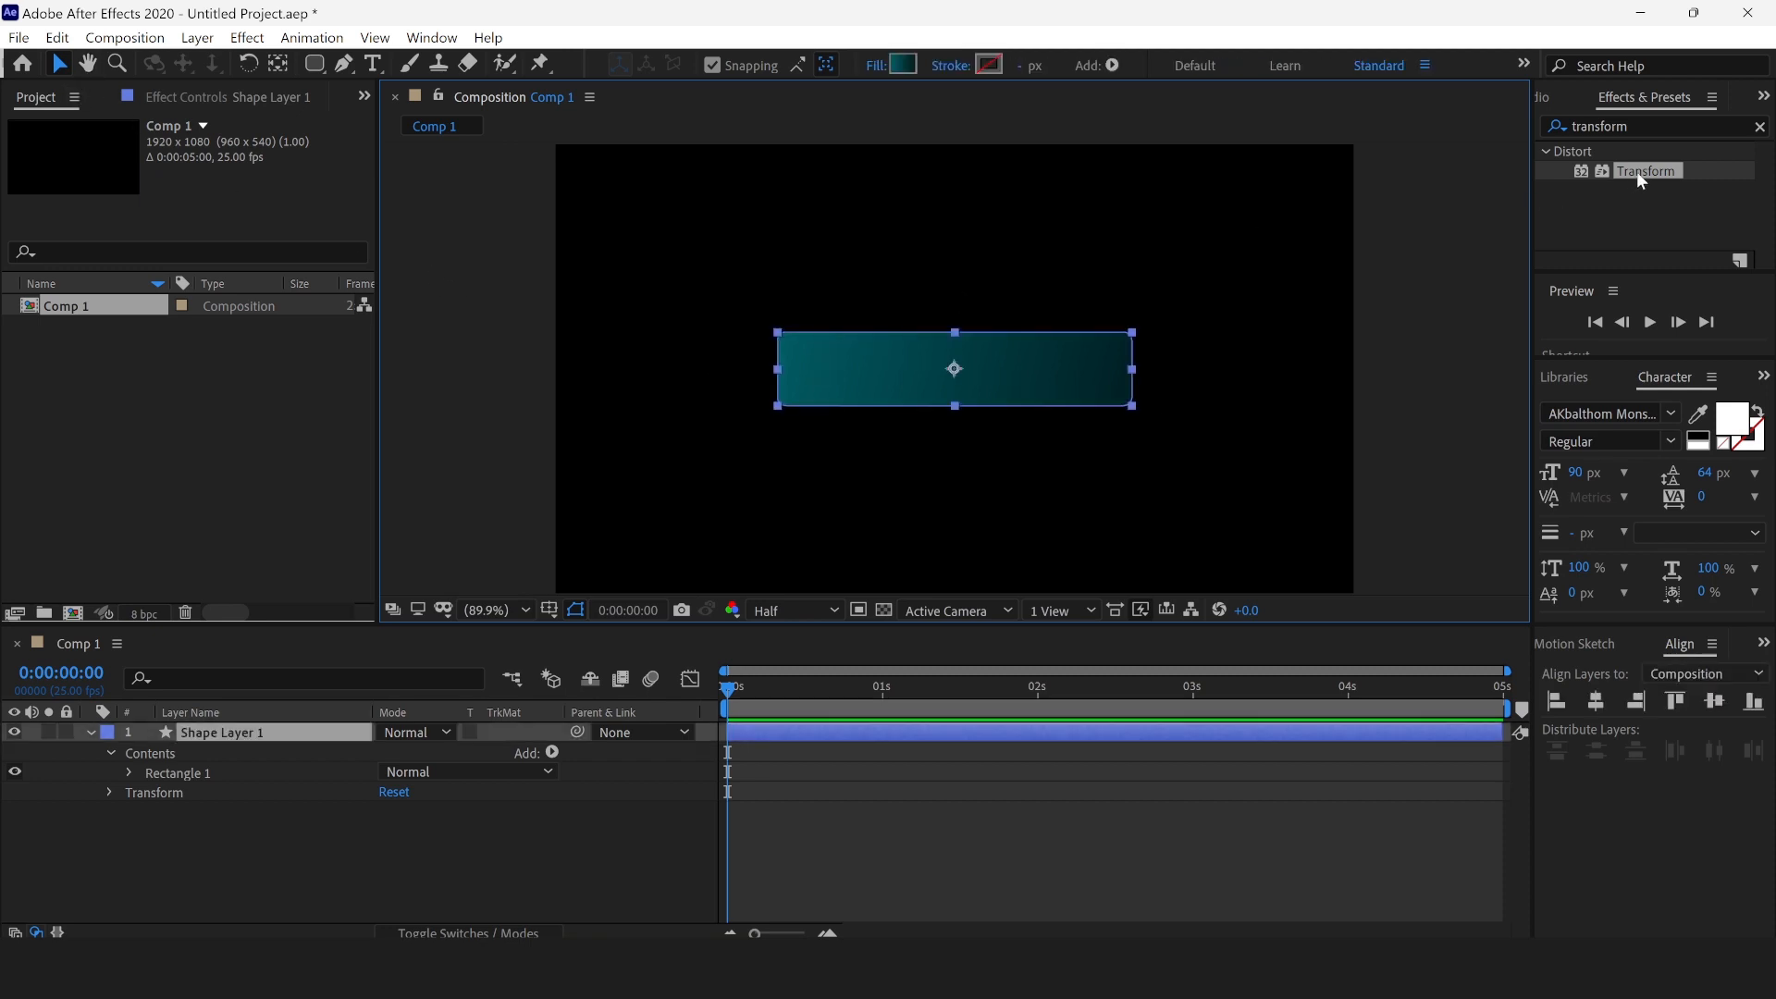
click(1661, 128)
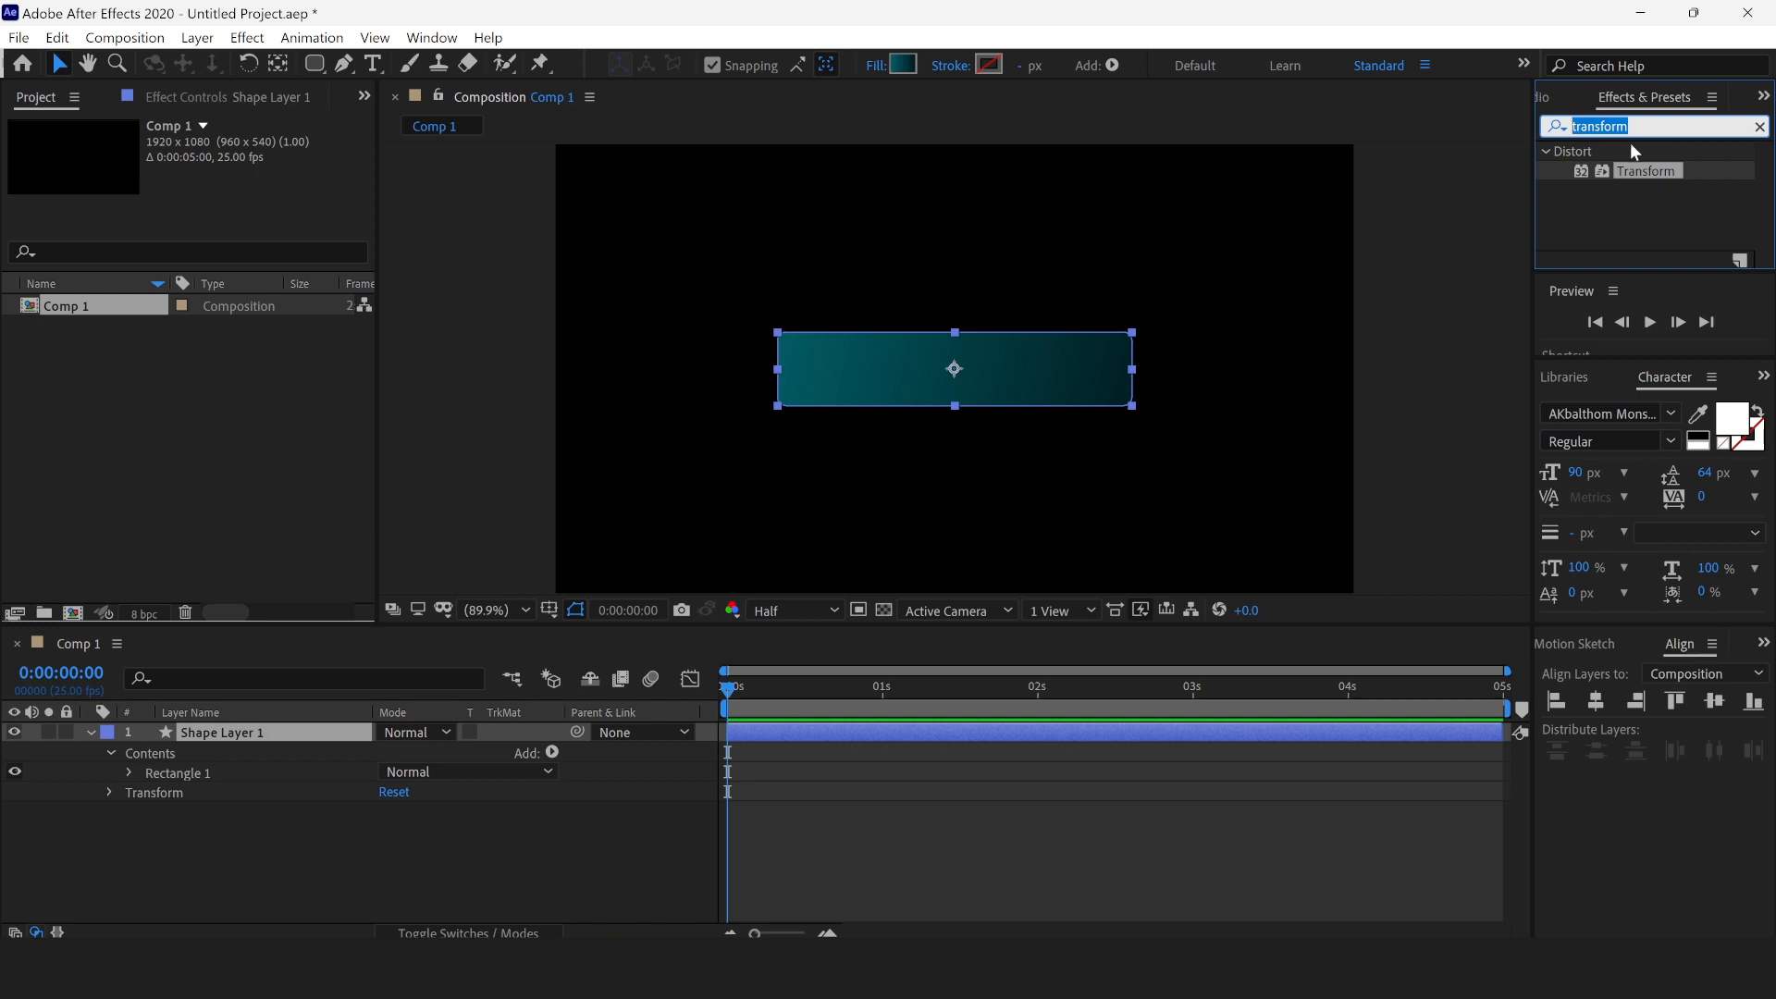
drag(1662, 169, 1013, 381)
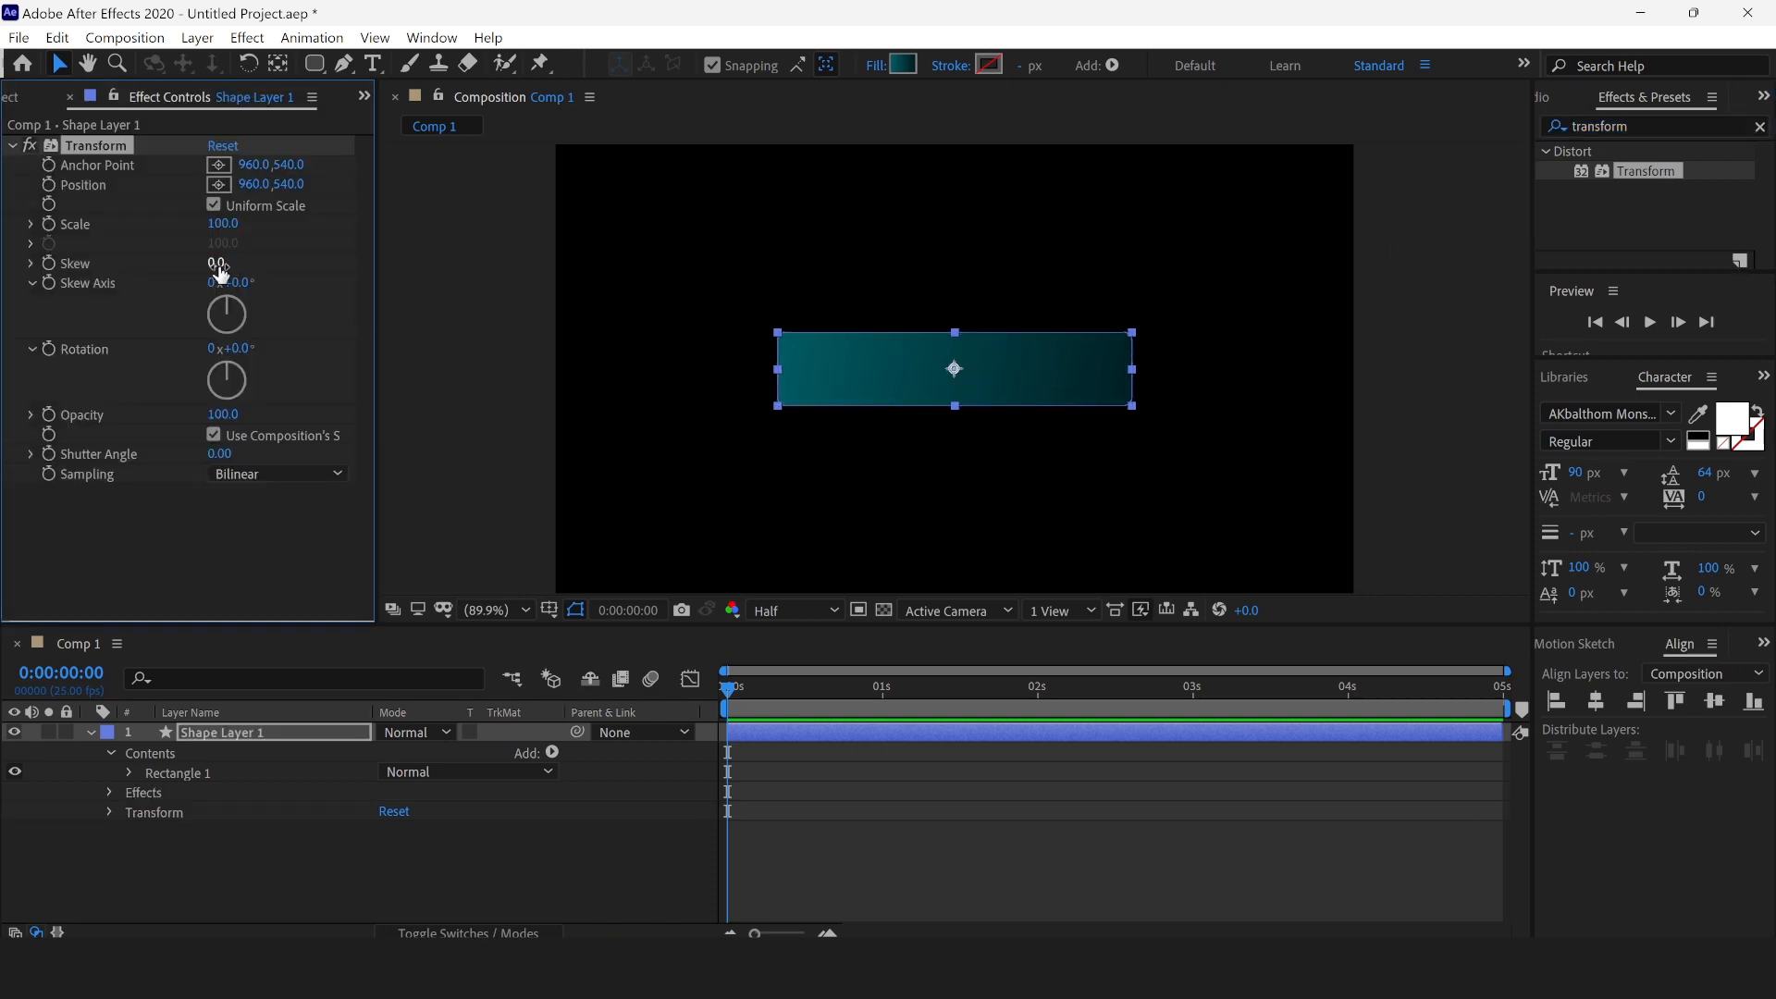
click(218, 264)
text(-5)
key(Return)
click(513, 405)
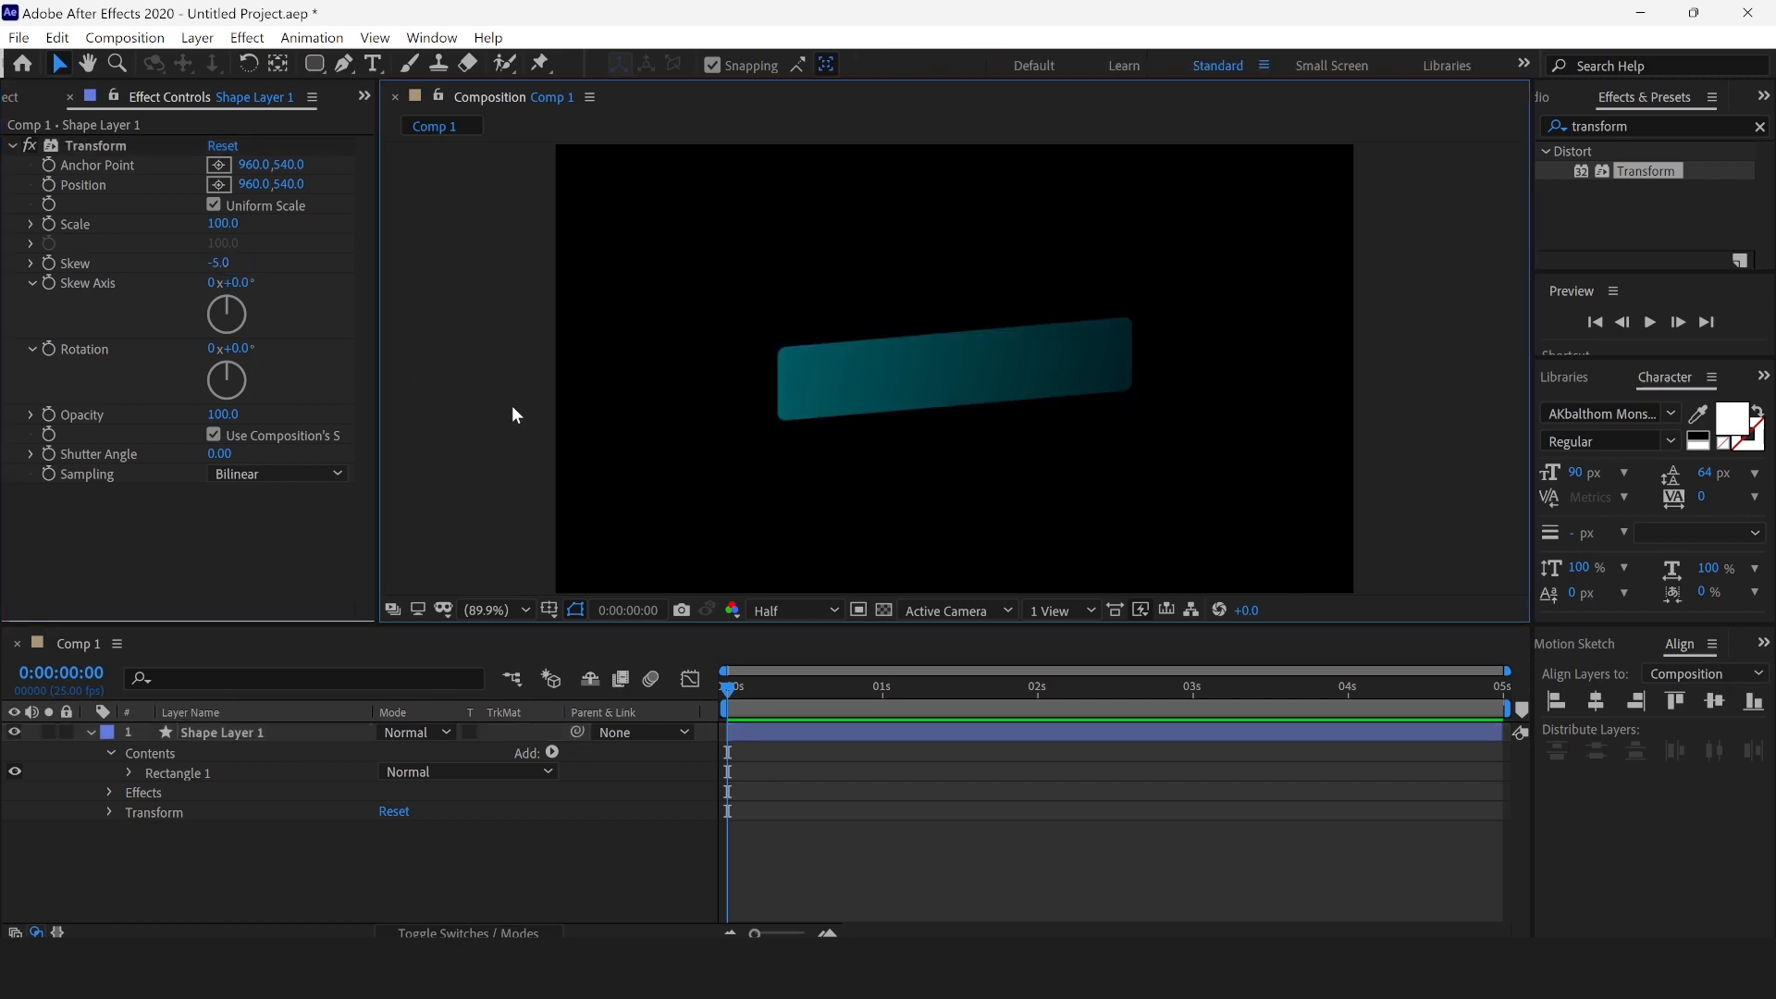
click(946, 342)
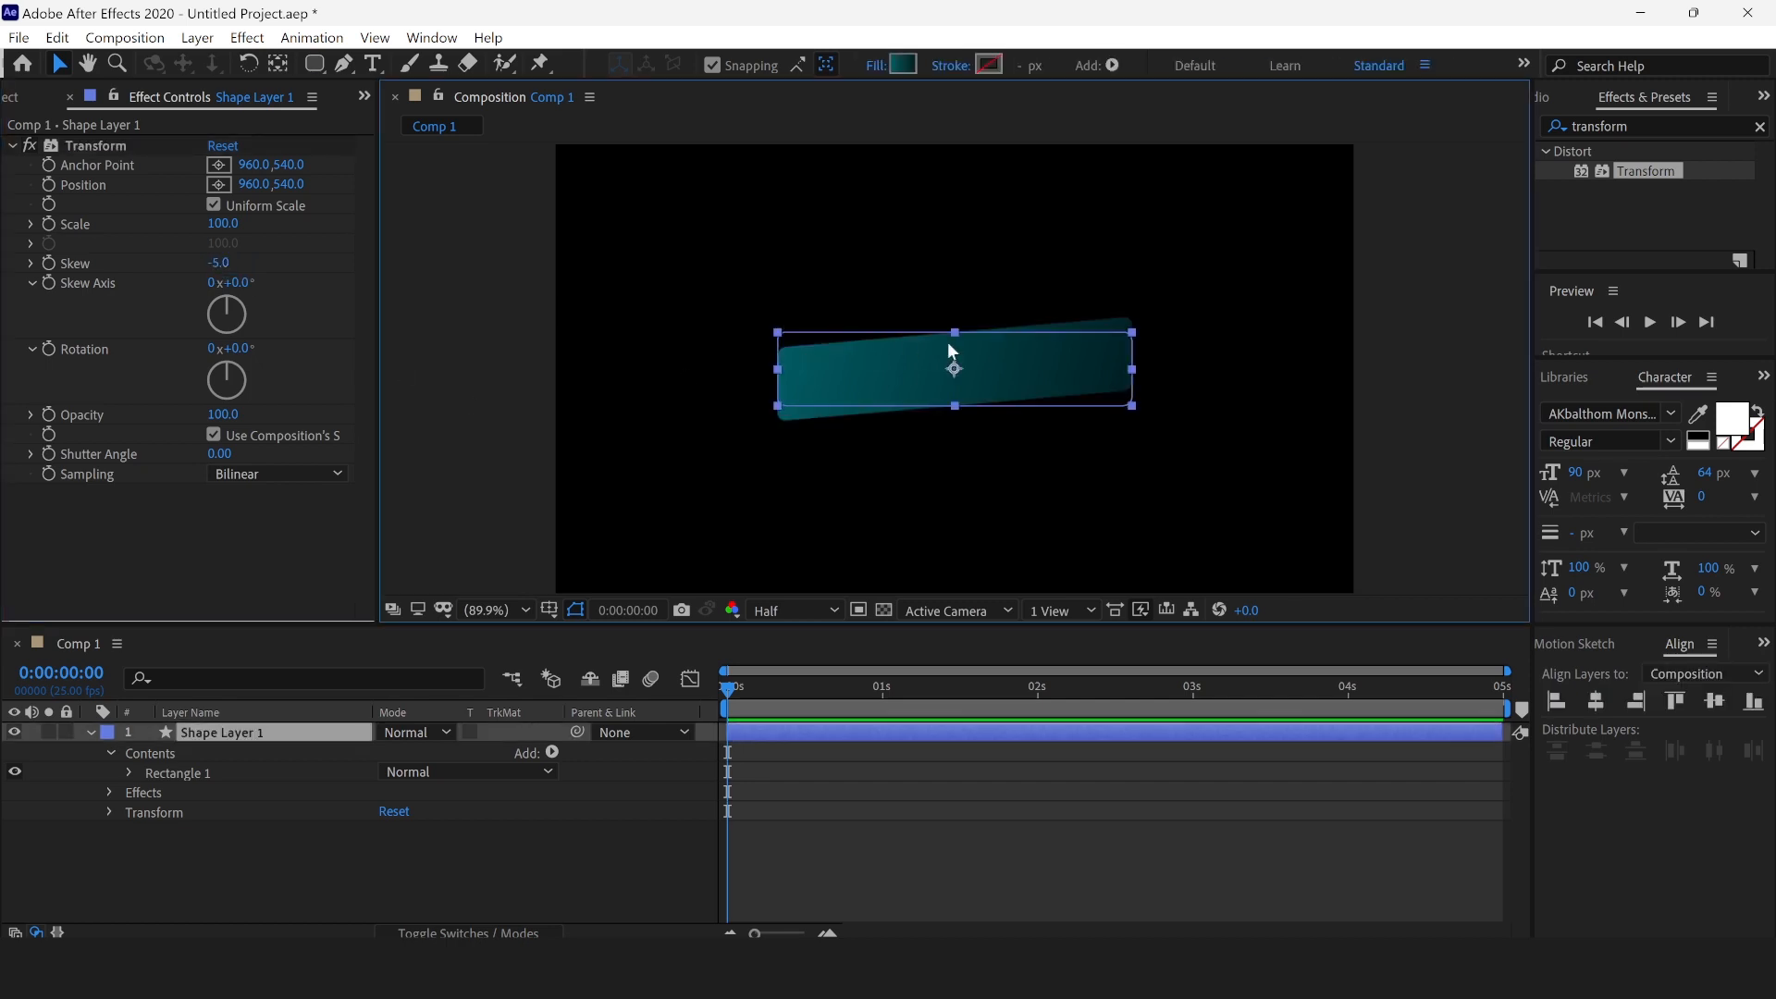
click(14, 148)
click(508, 241)
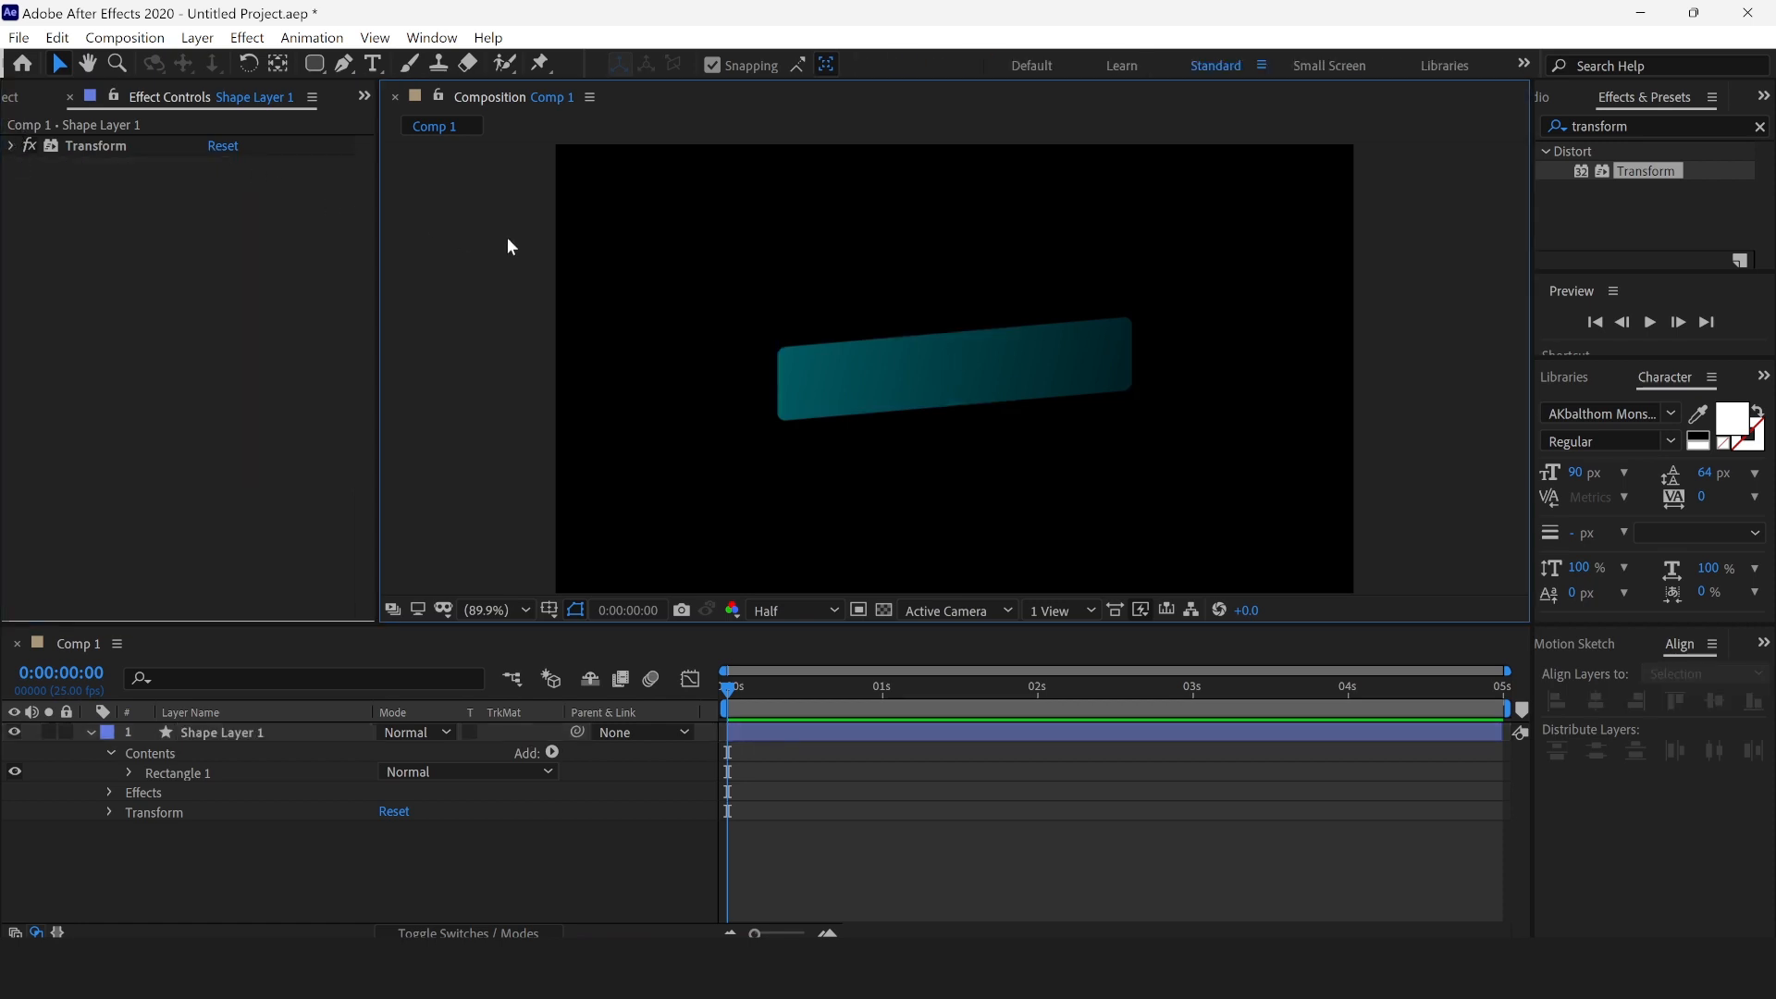
Step: Add a text layer reading "Sample Text" above the skewed rectangle
click(374, 64)
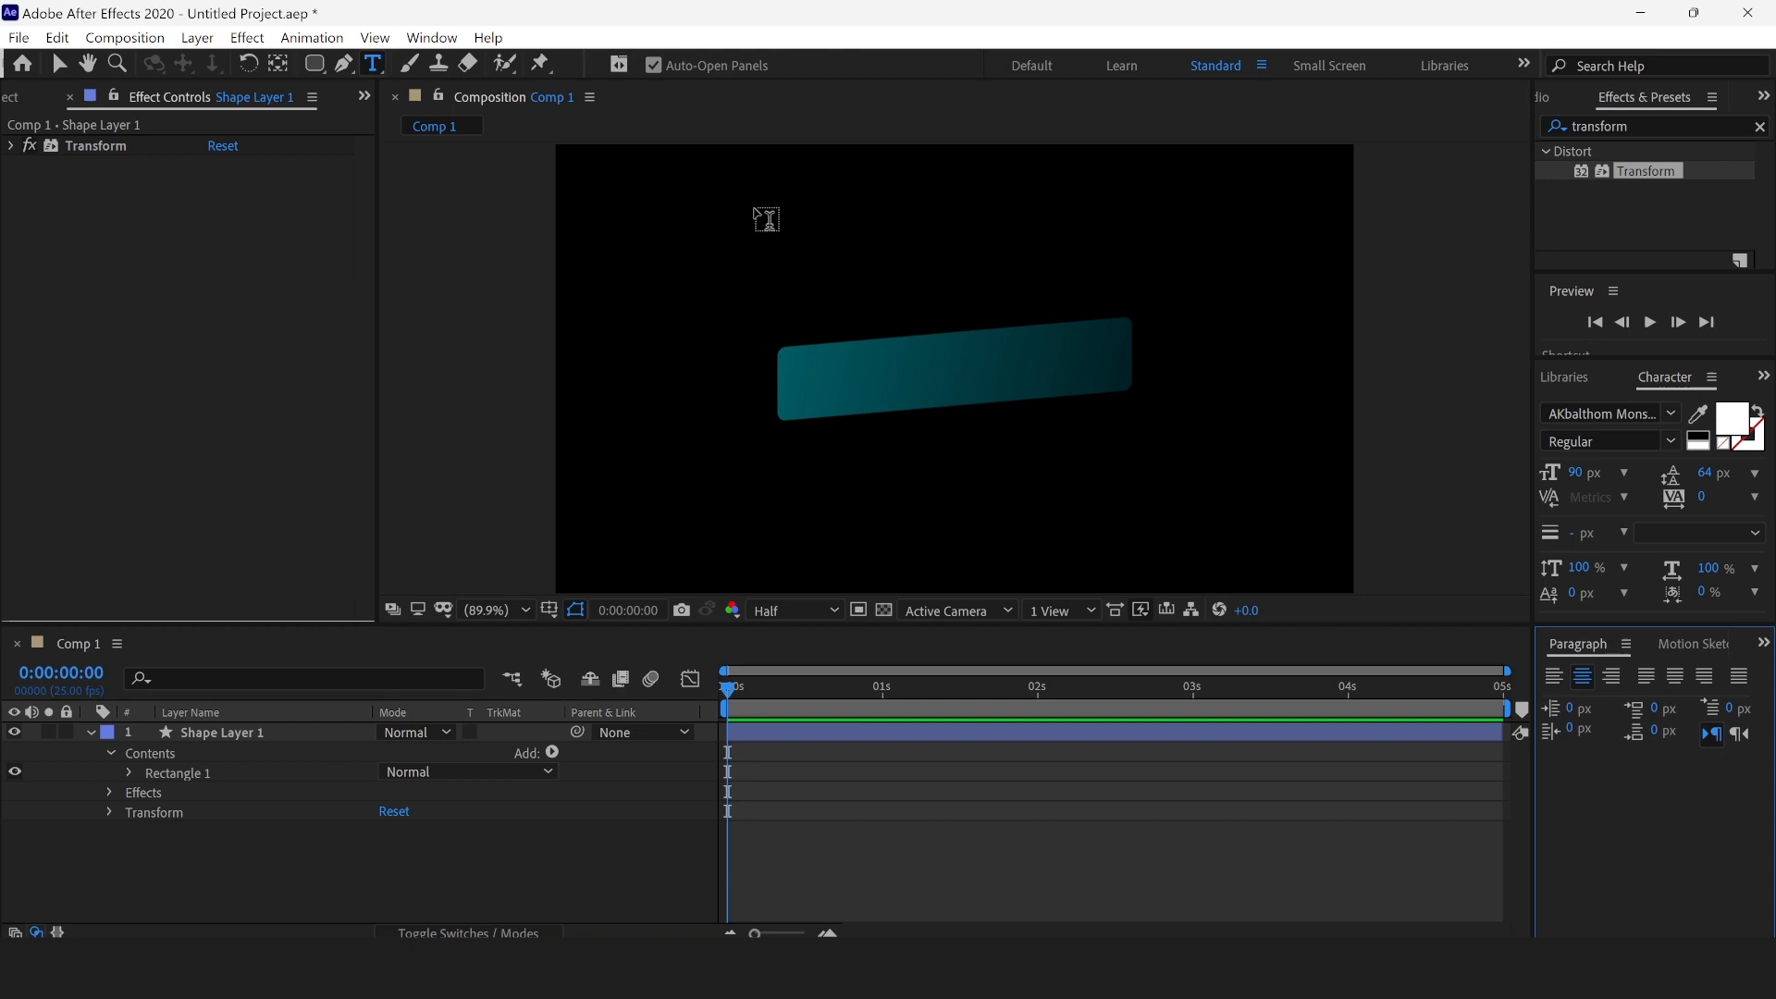
click(799, 278)
text(S)
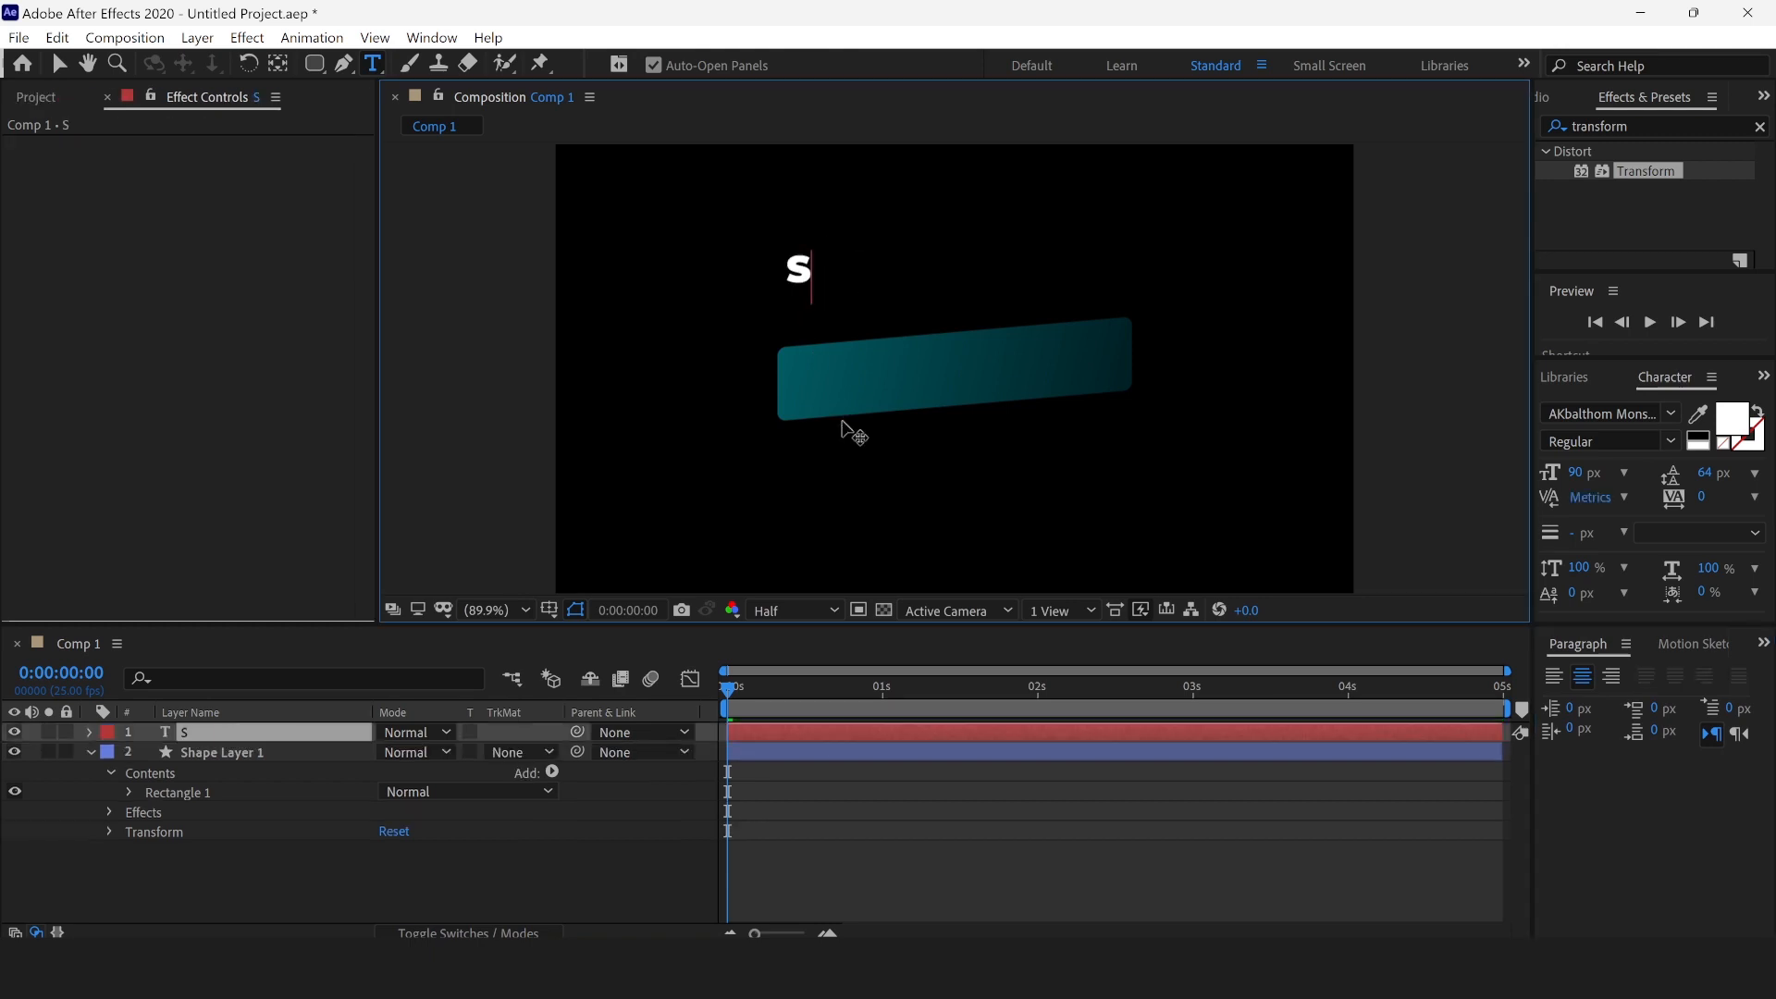
text(j)
key(BackSpace)
text(ample TE)
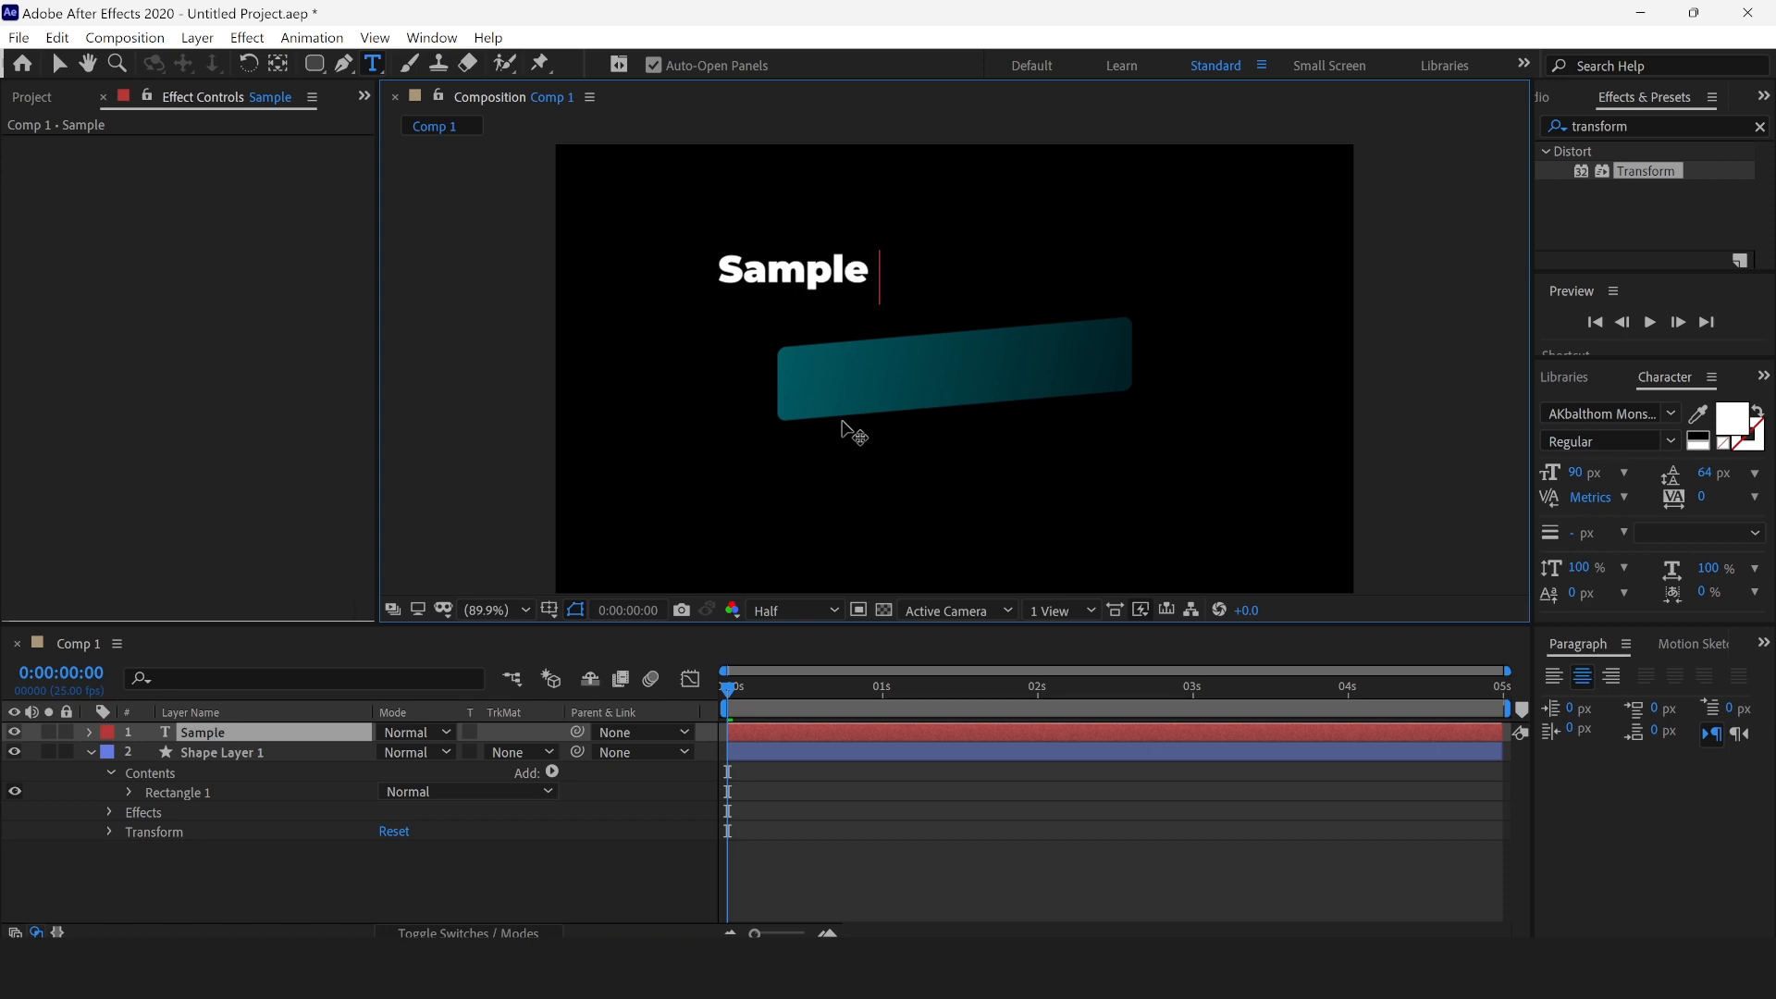
key(BackSpace)
text(ext)
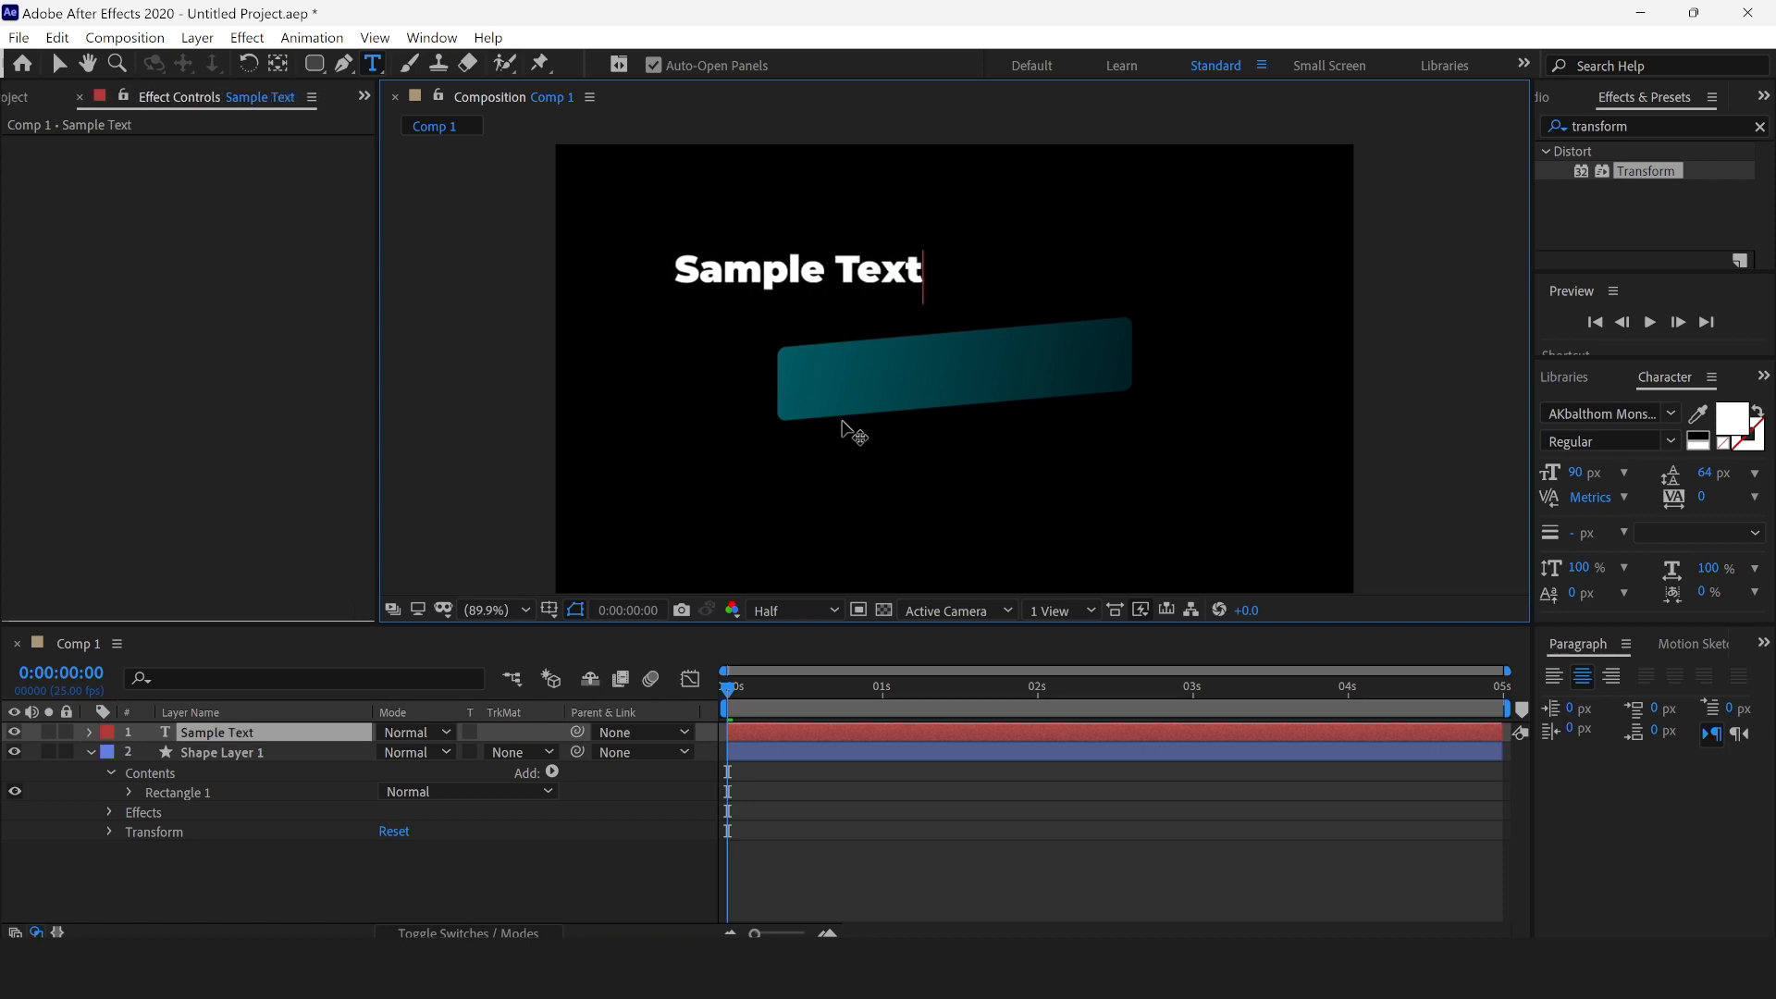
click(61, 64)
click(61, 65)
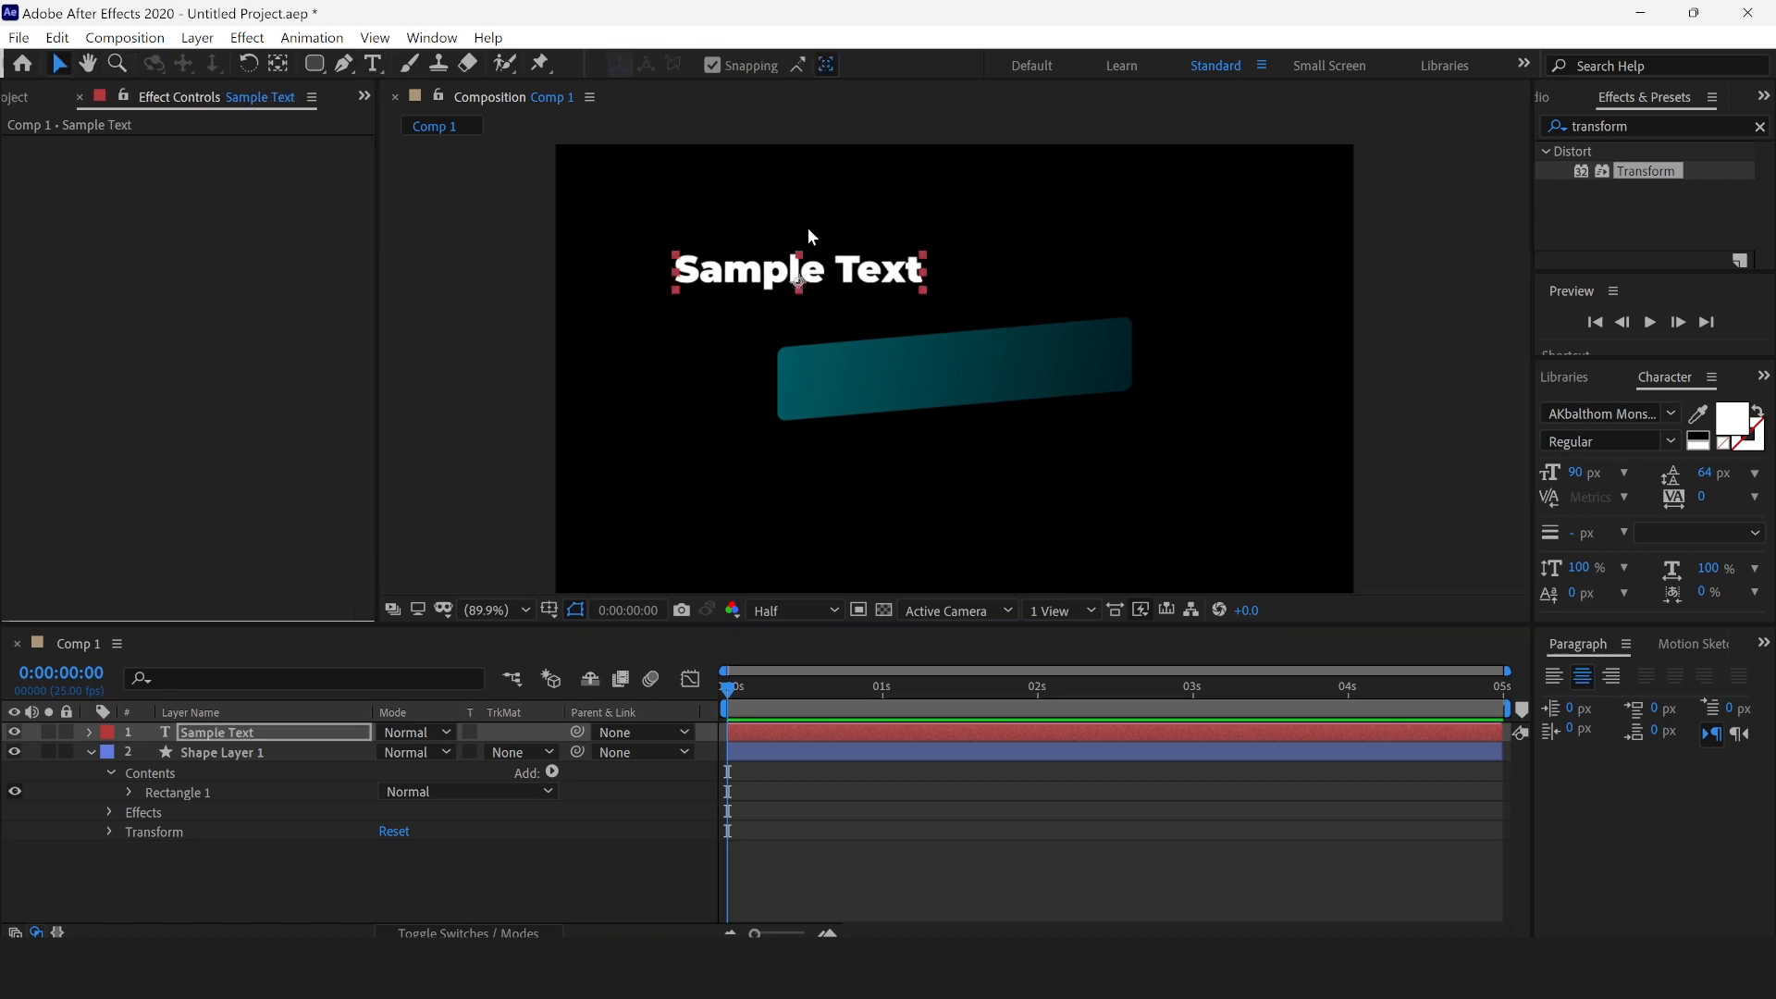
Step: Move the text layer's anchor point to the centre of "Sample Text"
click(278, 65)
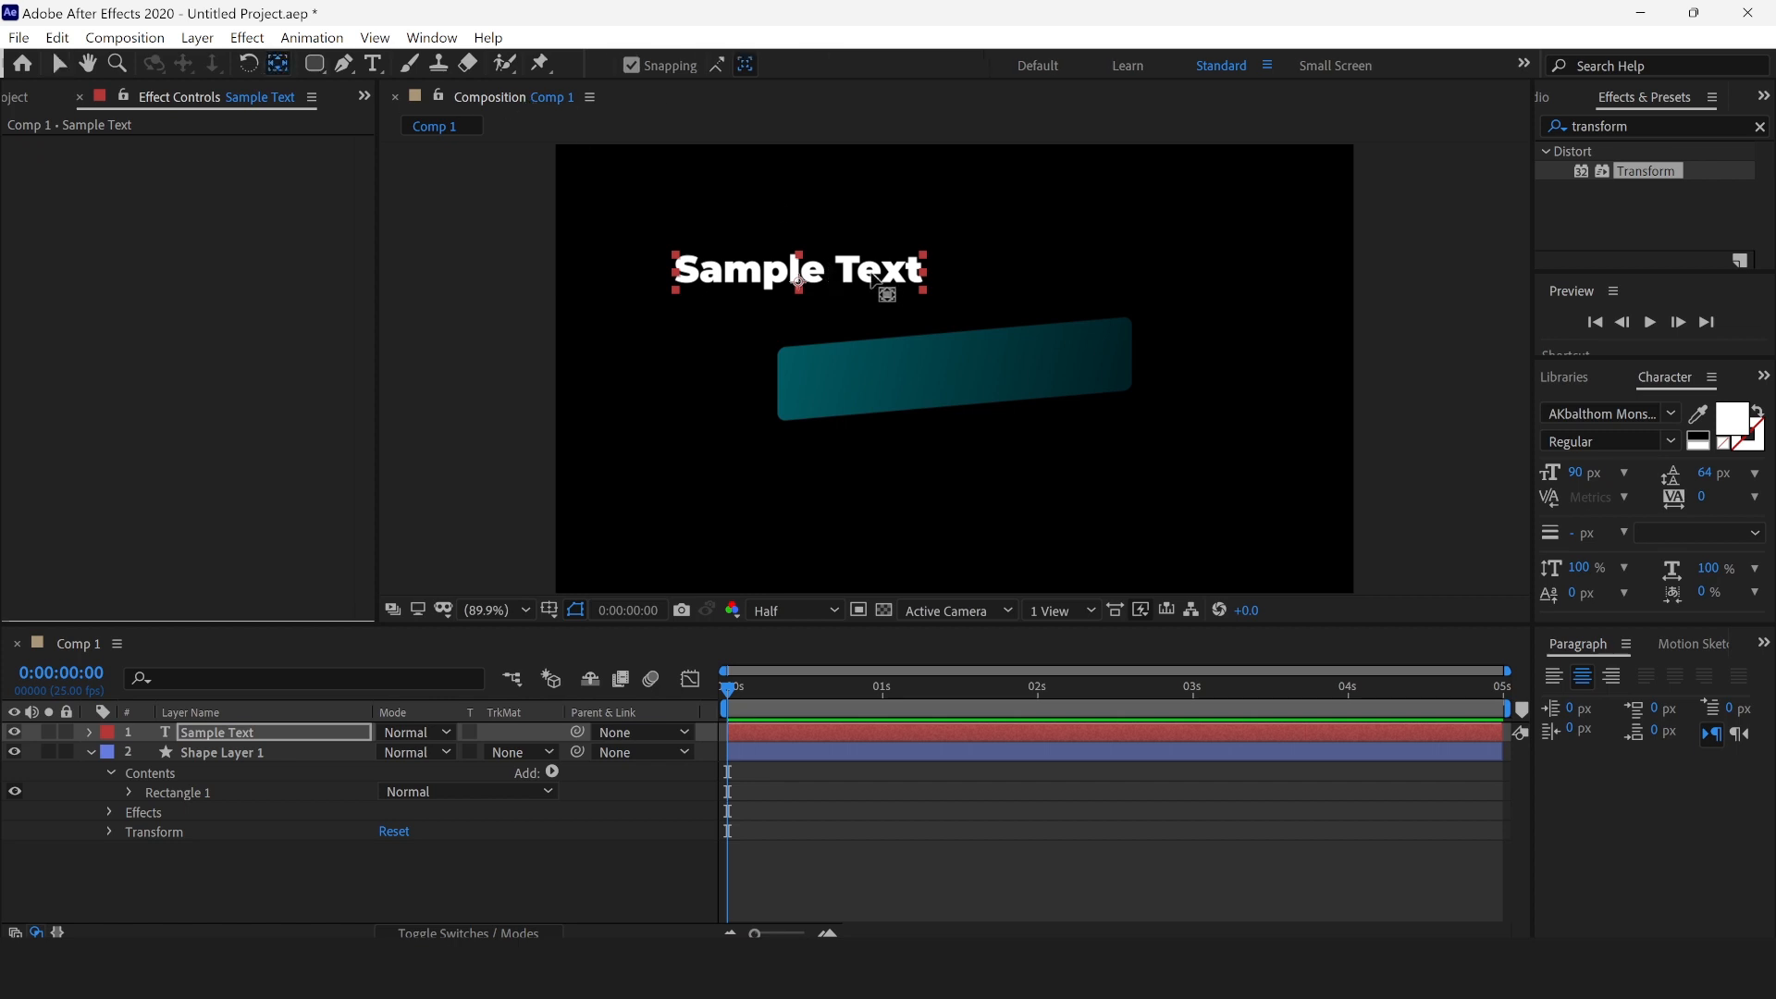
drag(797, 282, 797, 274)
click(58, 65)
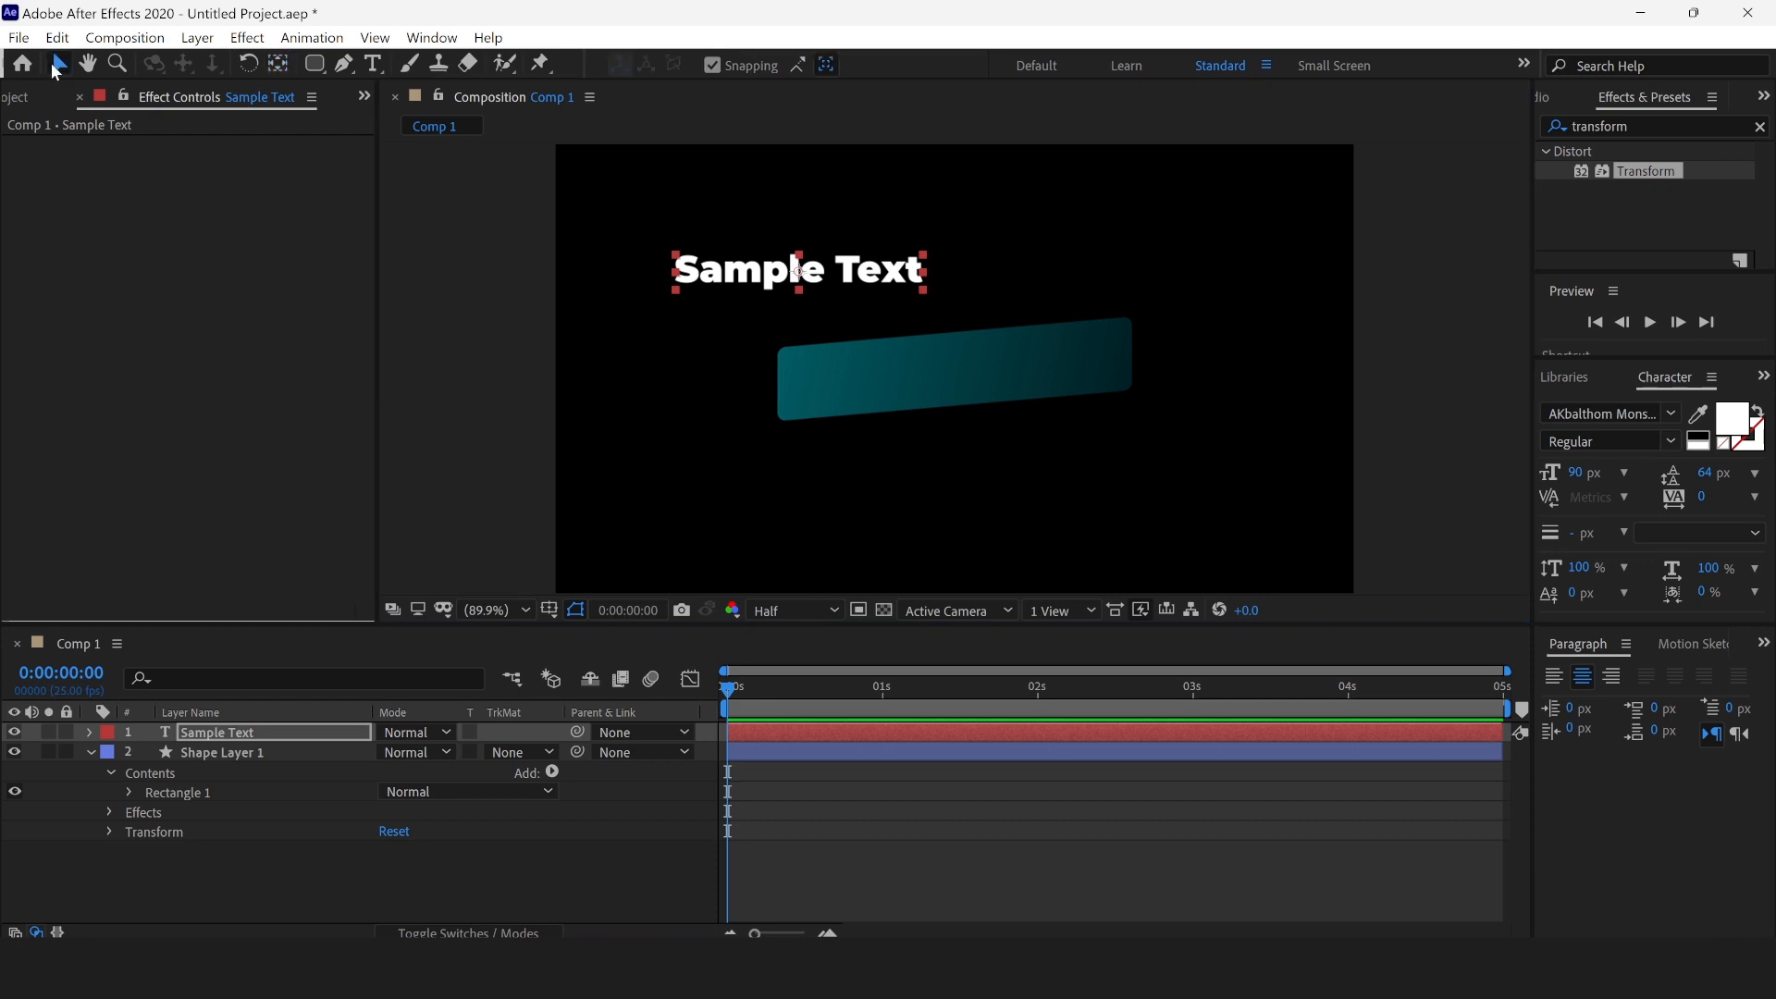
Step: Centre the "Sample Text" layer horizontally and vertically in the composition
click(1763, 643)
click(1742, 729)
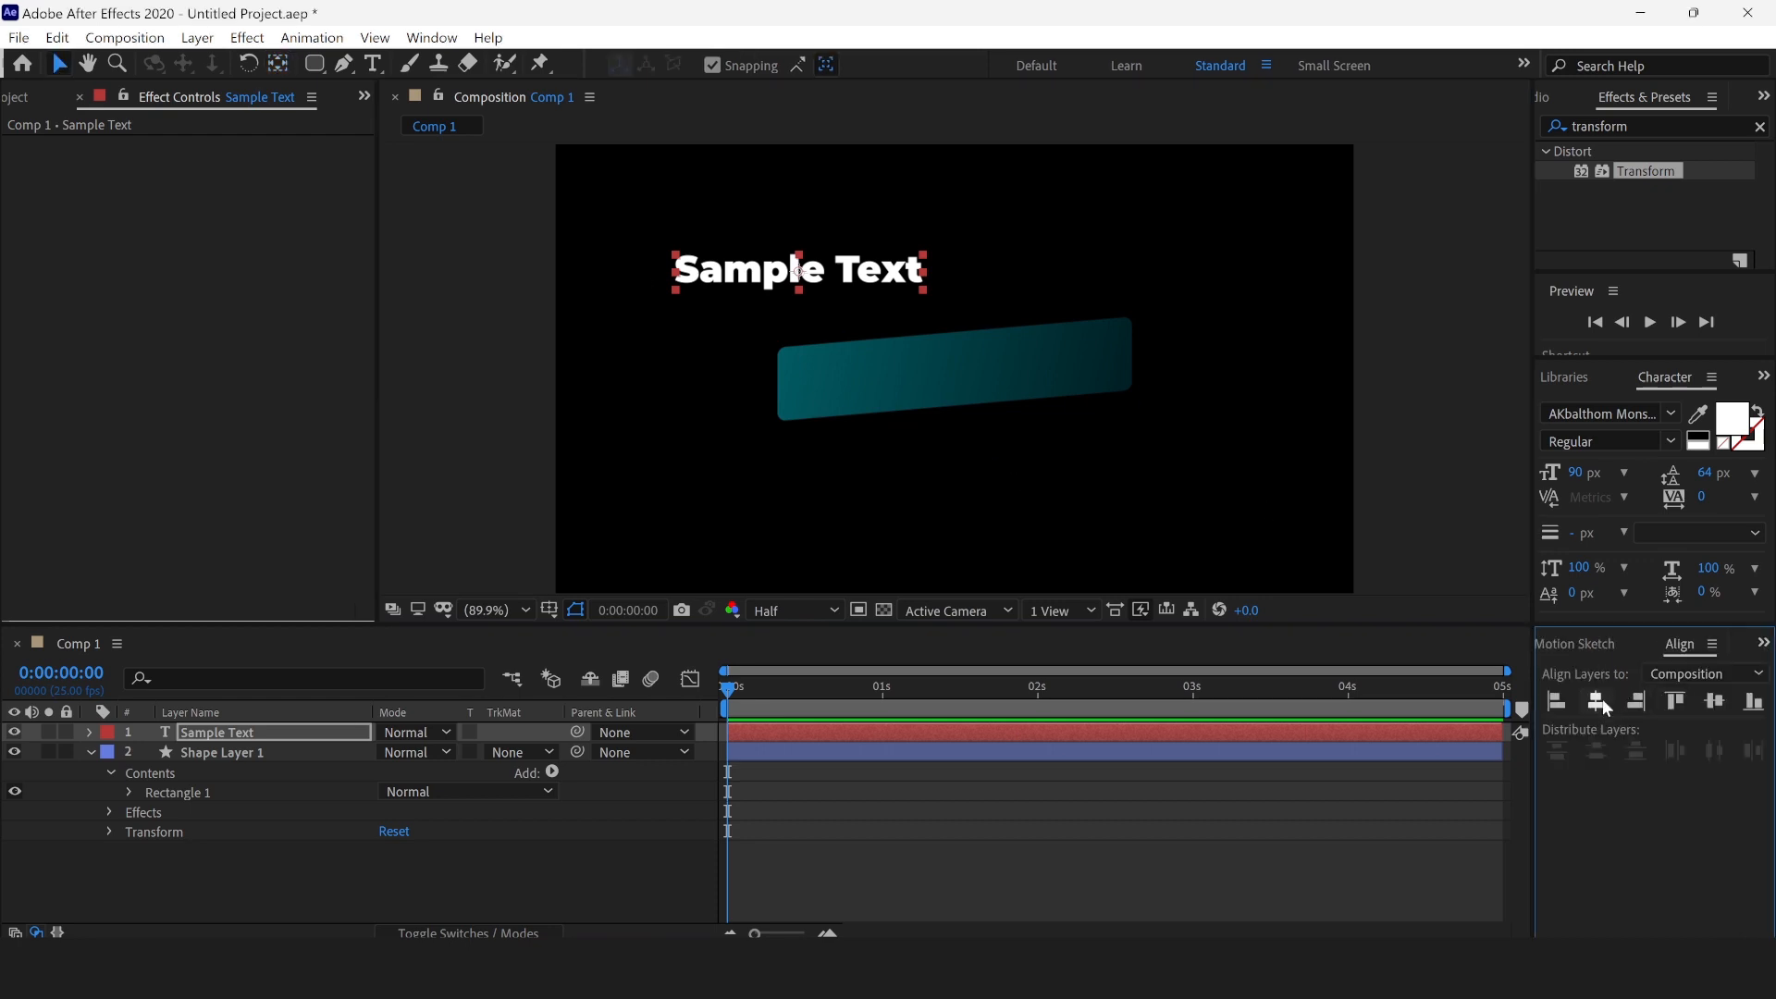
click(1603, 709)
click(1714, 703)
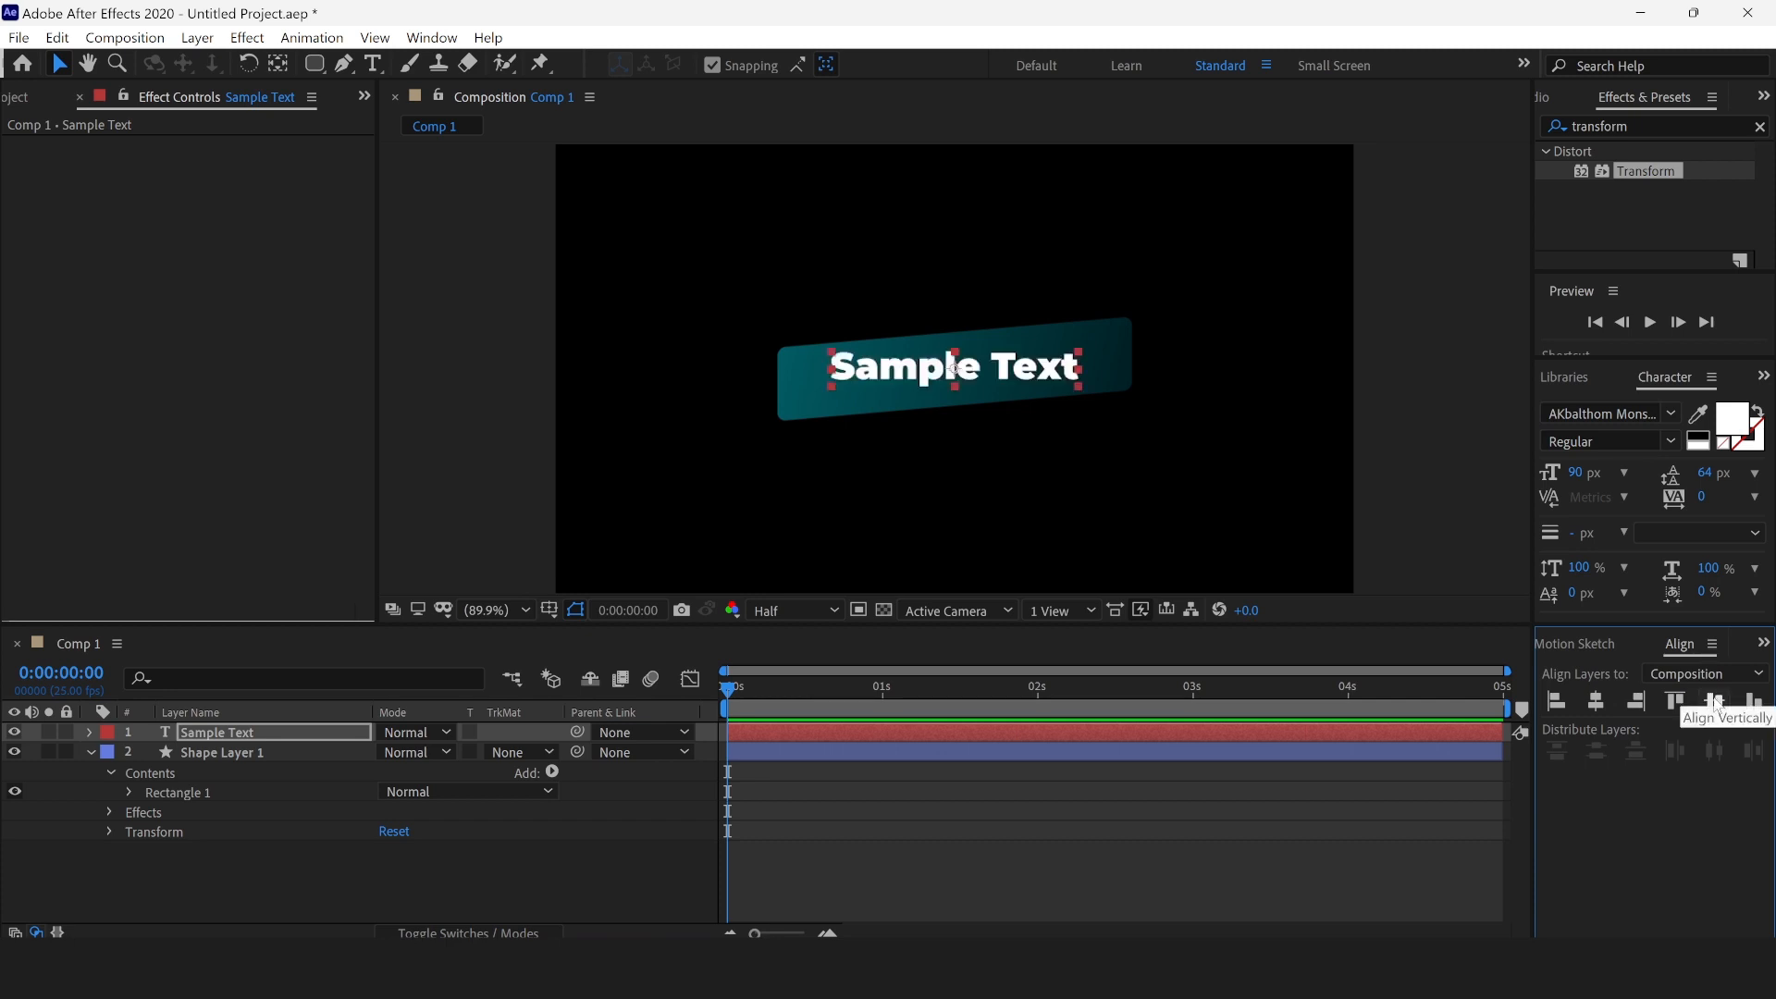
Step: Apply the Transform effect to the text layer with a Skew of -5 and collapse its settings
drag(1653, 178, 1049, 372)
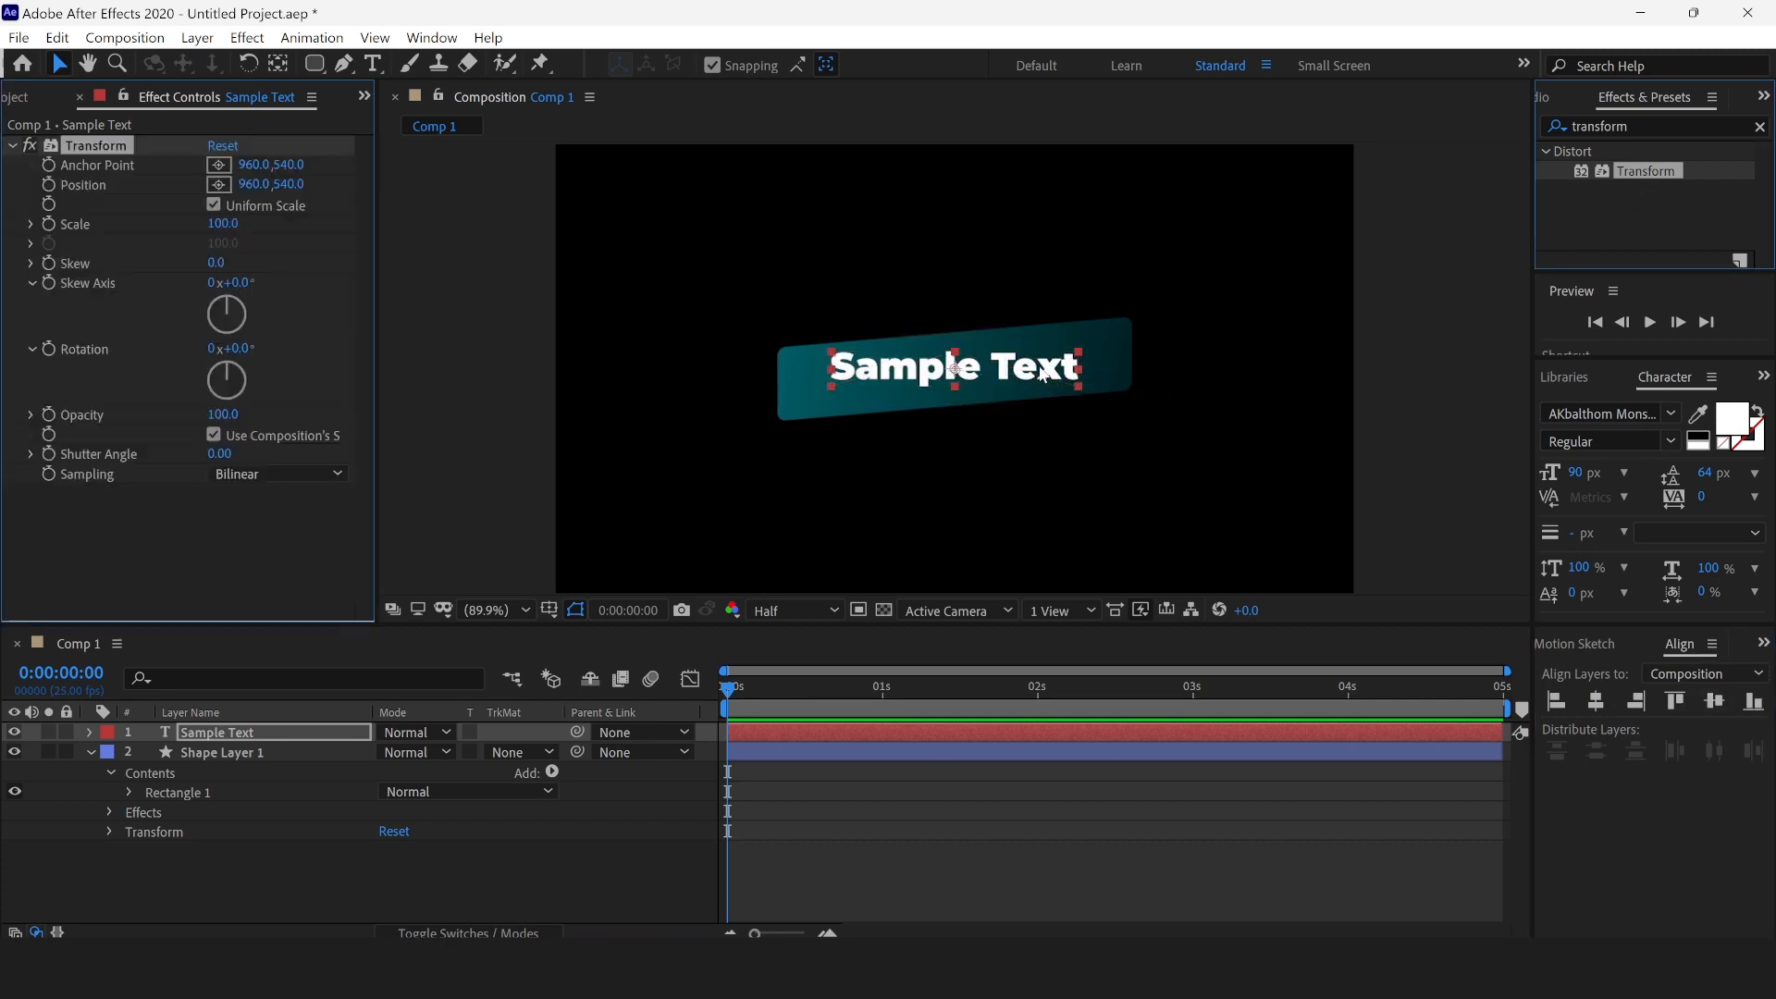
click(216, 262)
text(-)
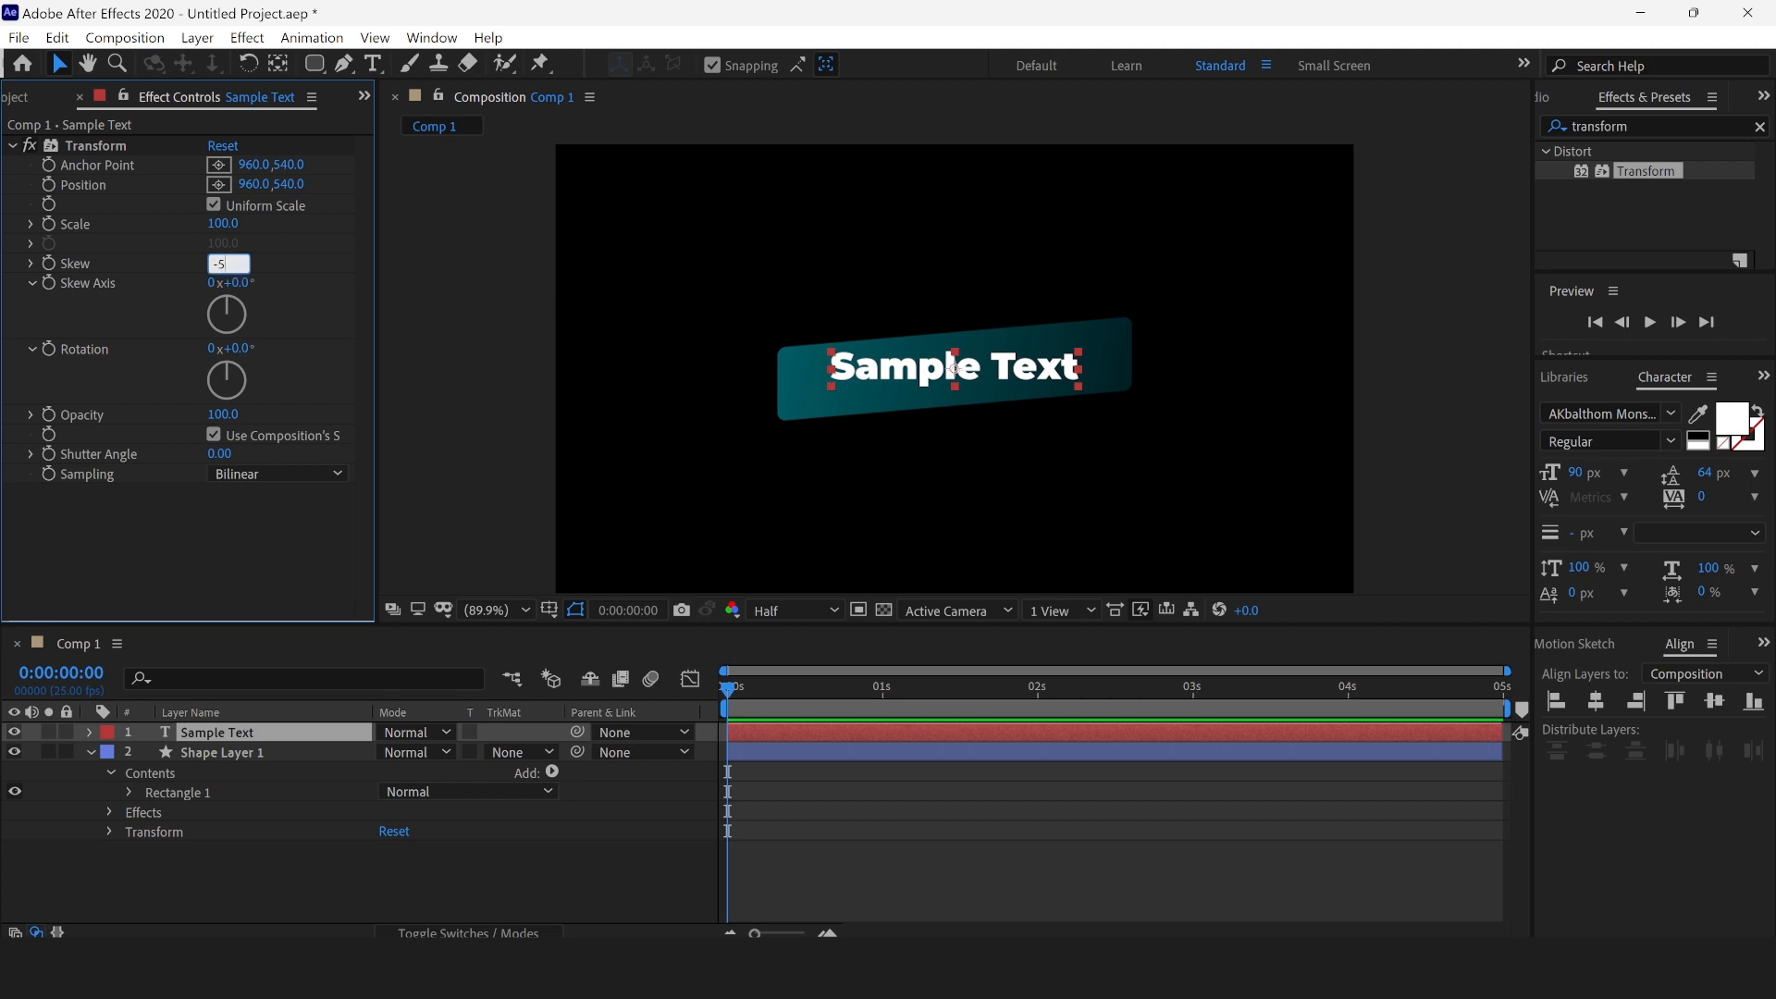
text(5)
click(304, 301)
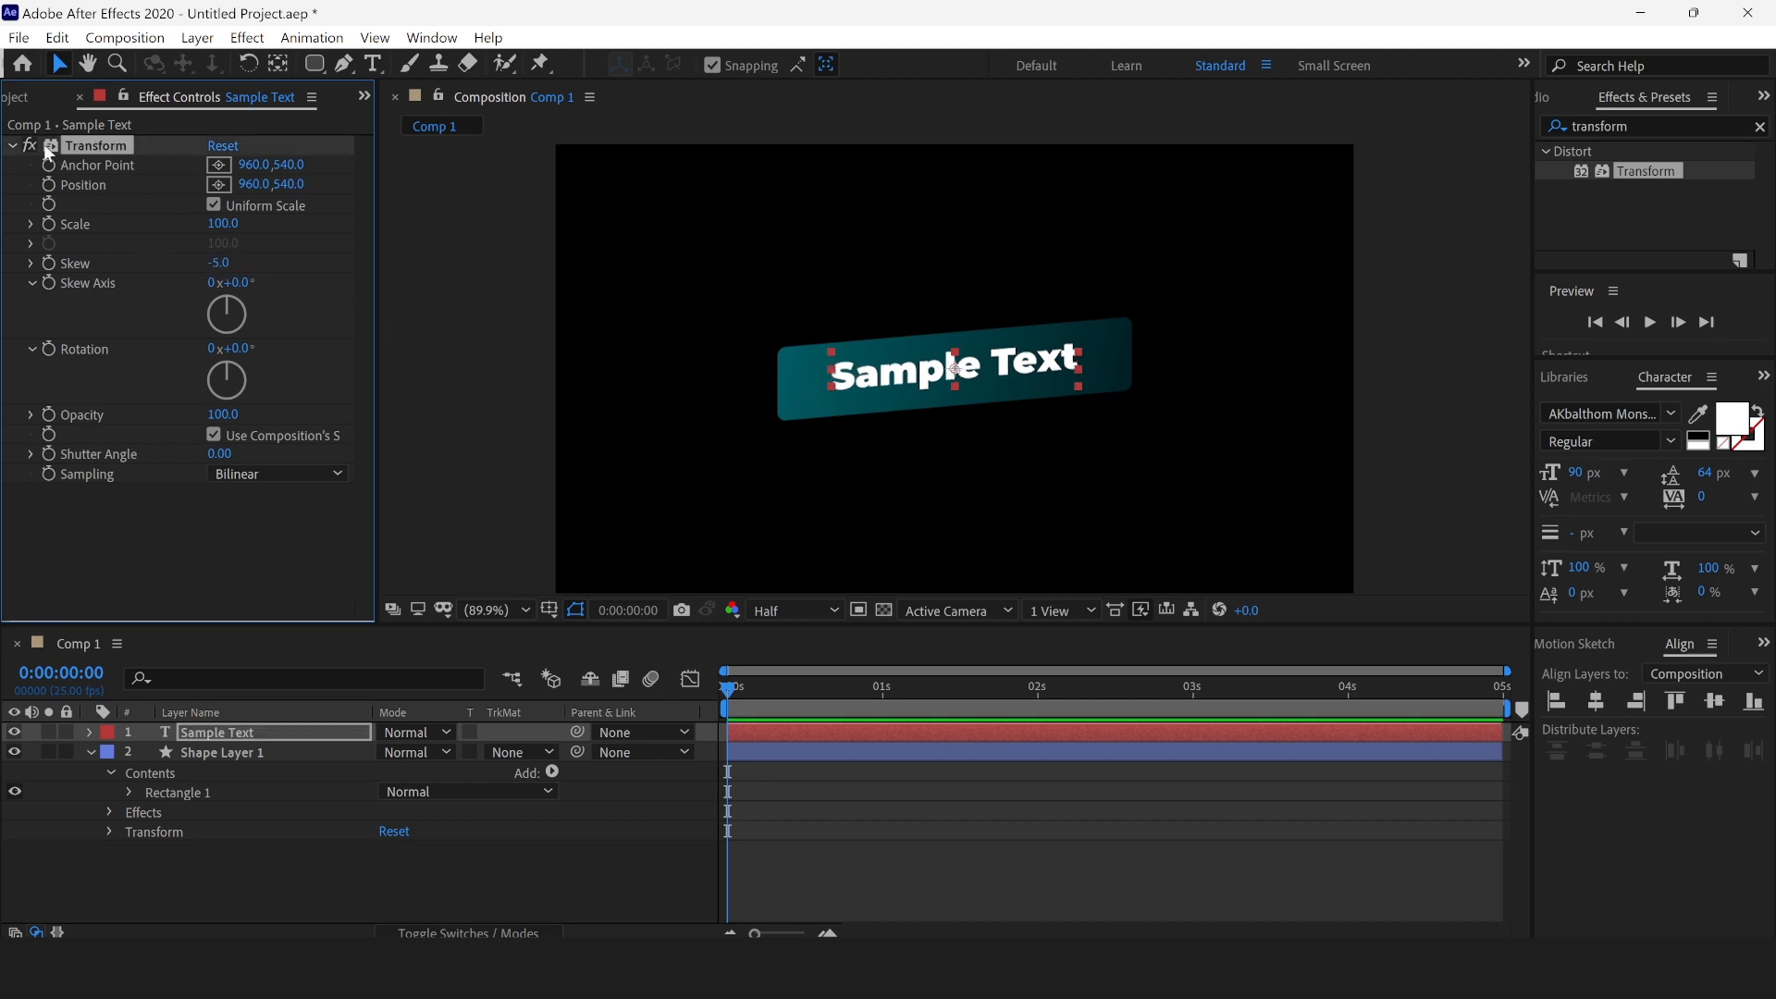
click(15, 146)
click(519, 348)
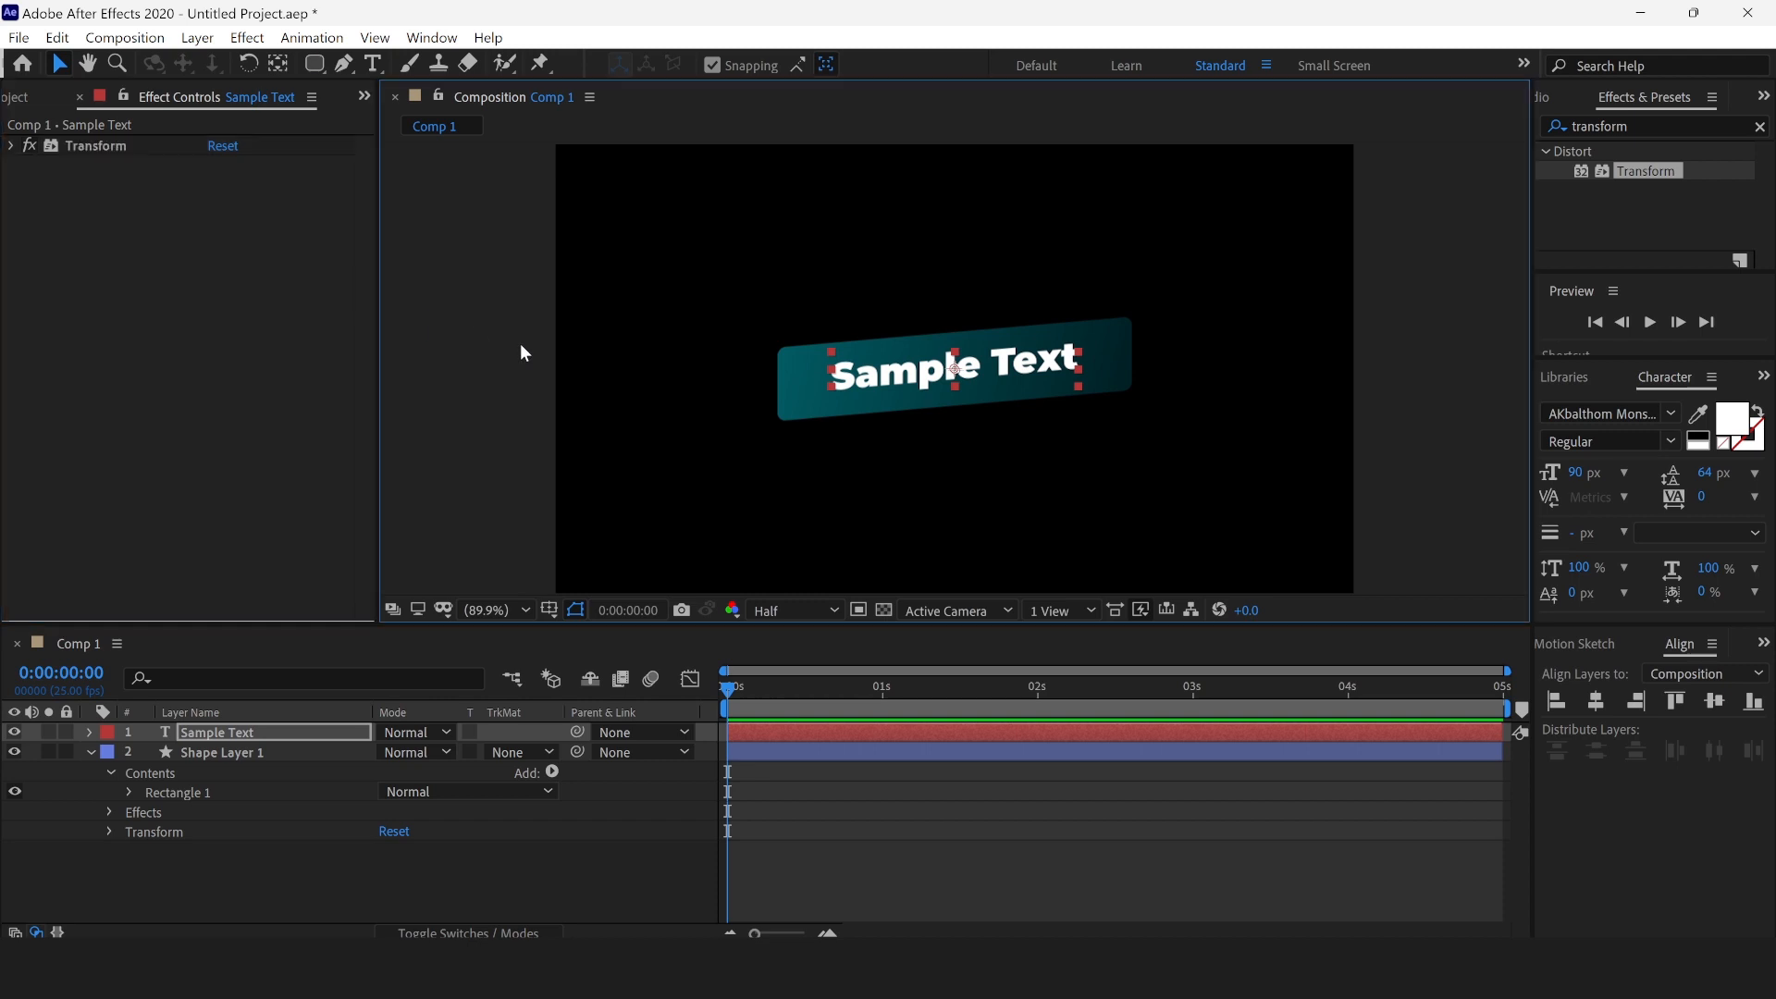
Step: Search the effects for "drop sh" and add two Drop Shadow effects to the "Sample Text" layer
click(1012, 370)
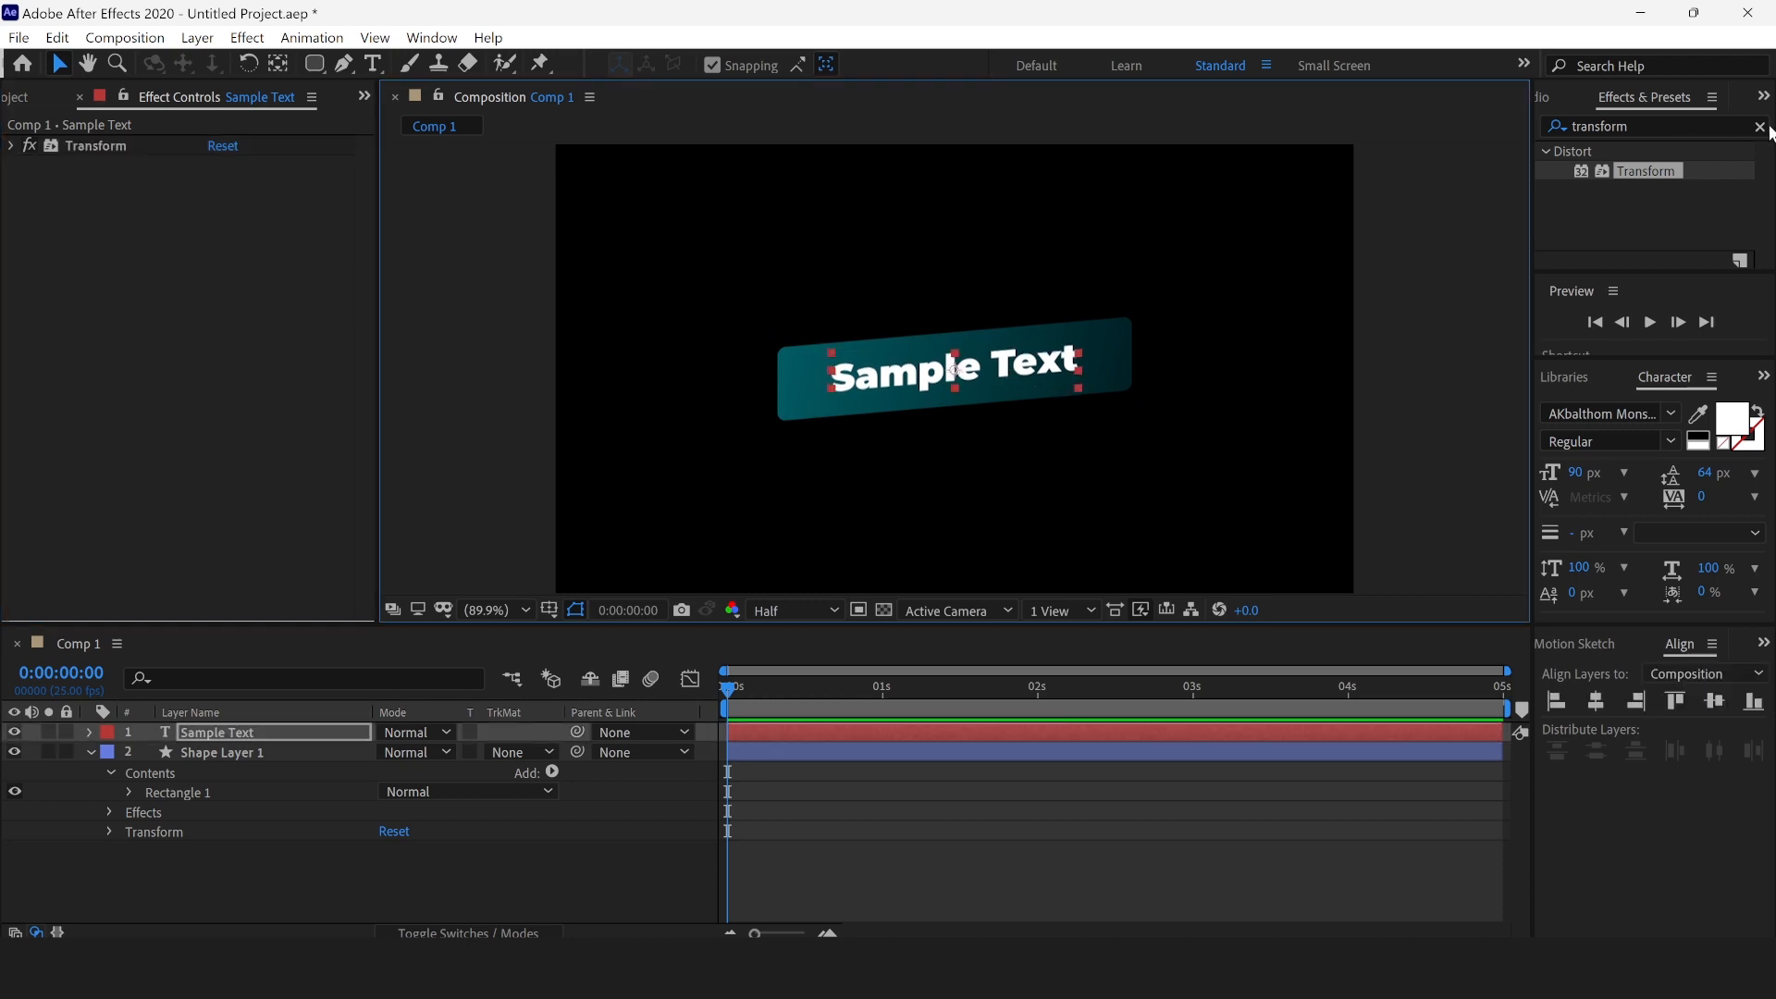
click(1760, 126)
click(1714, 125)
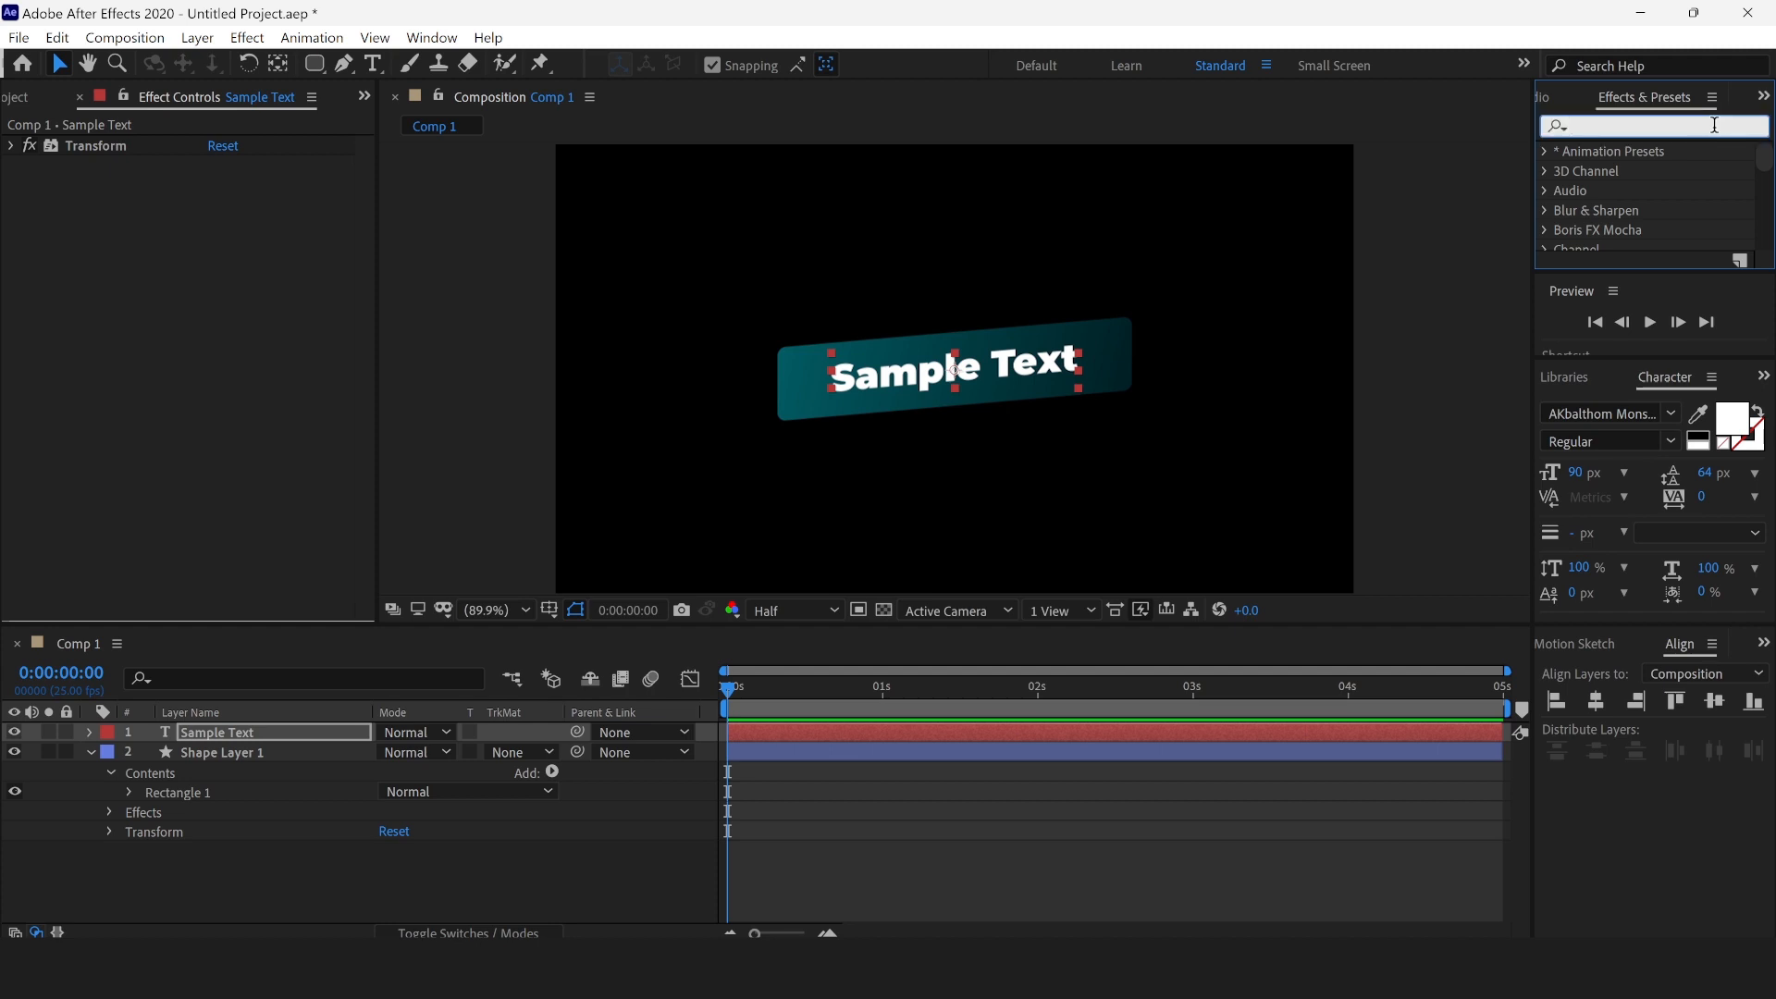
text(d)
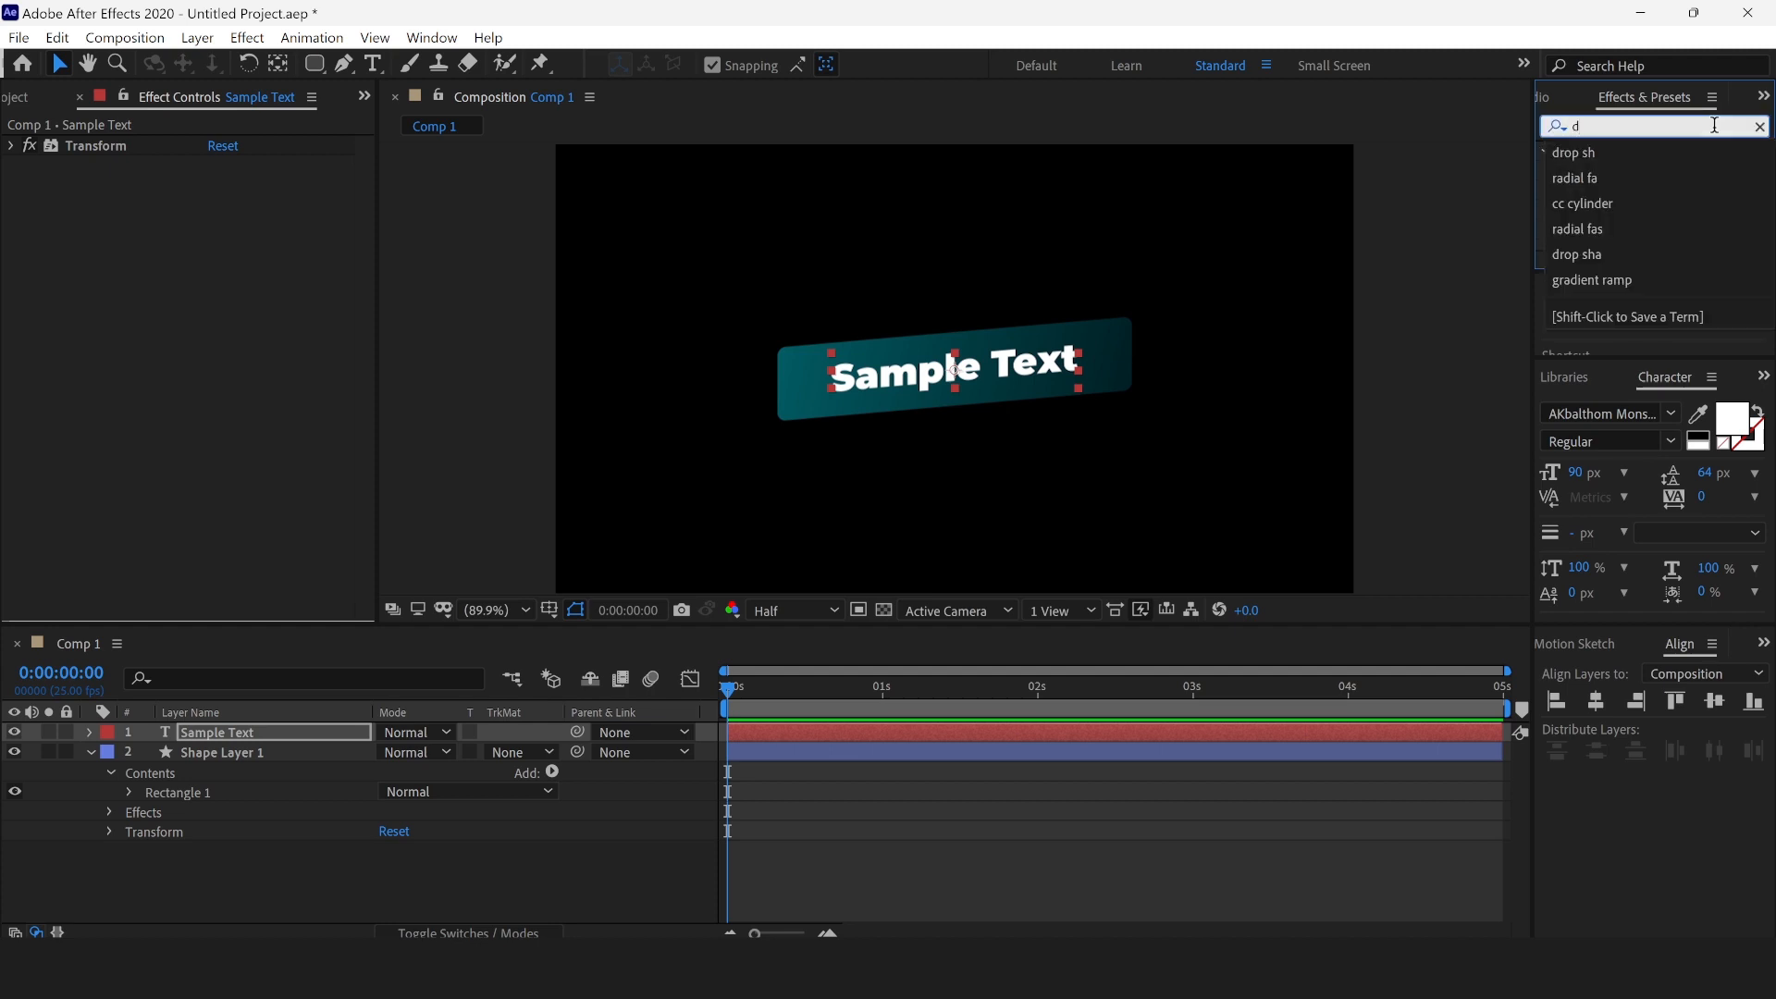
text(rop sh)
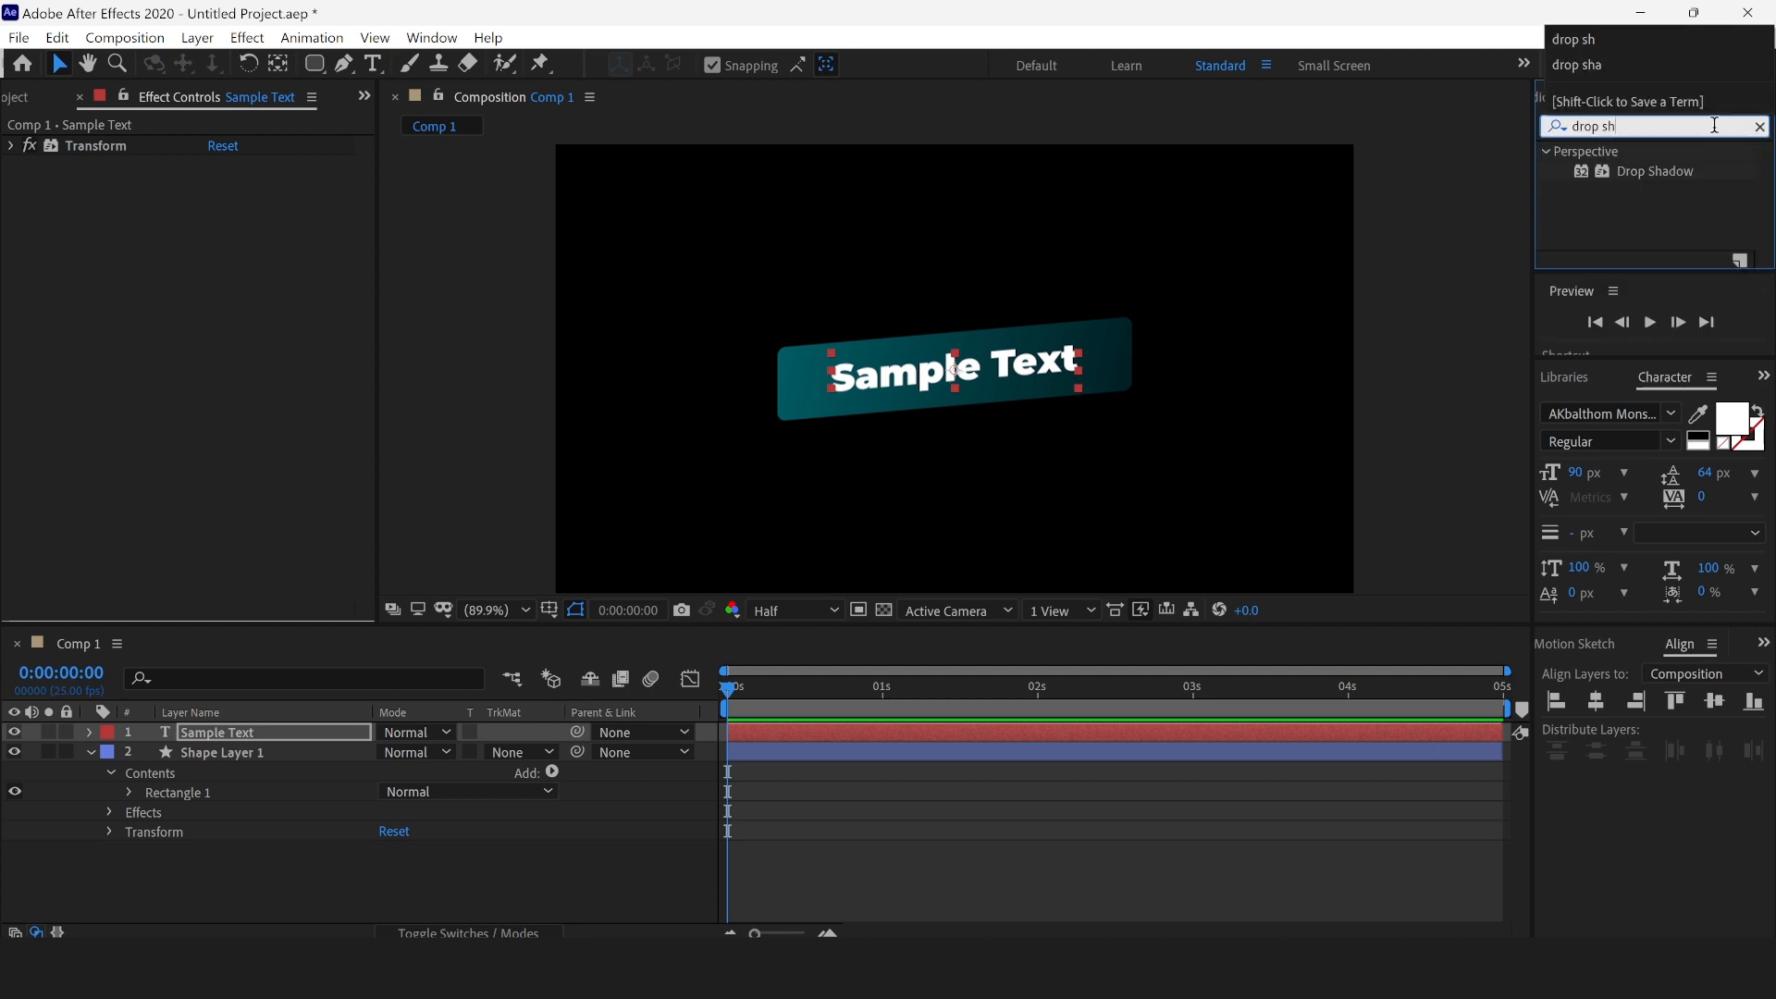
double_click(1631, 172)
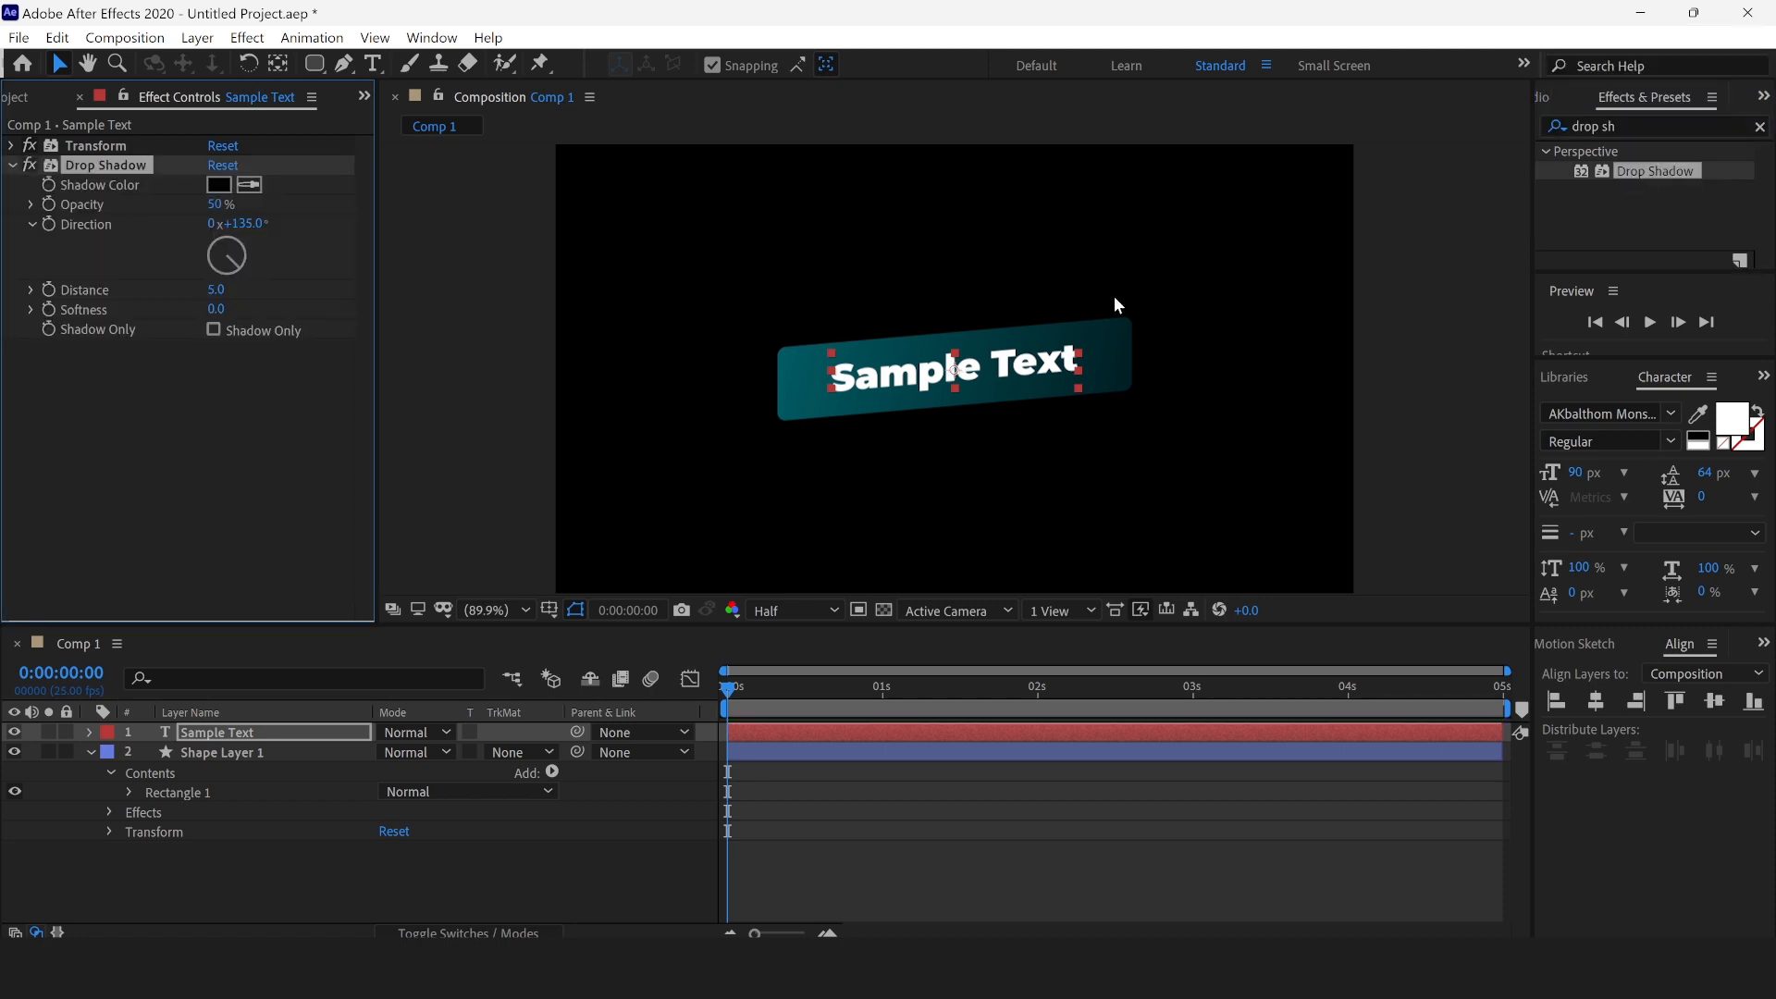
double_click(1634, 175)
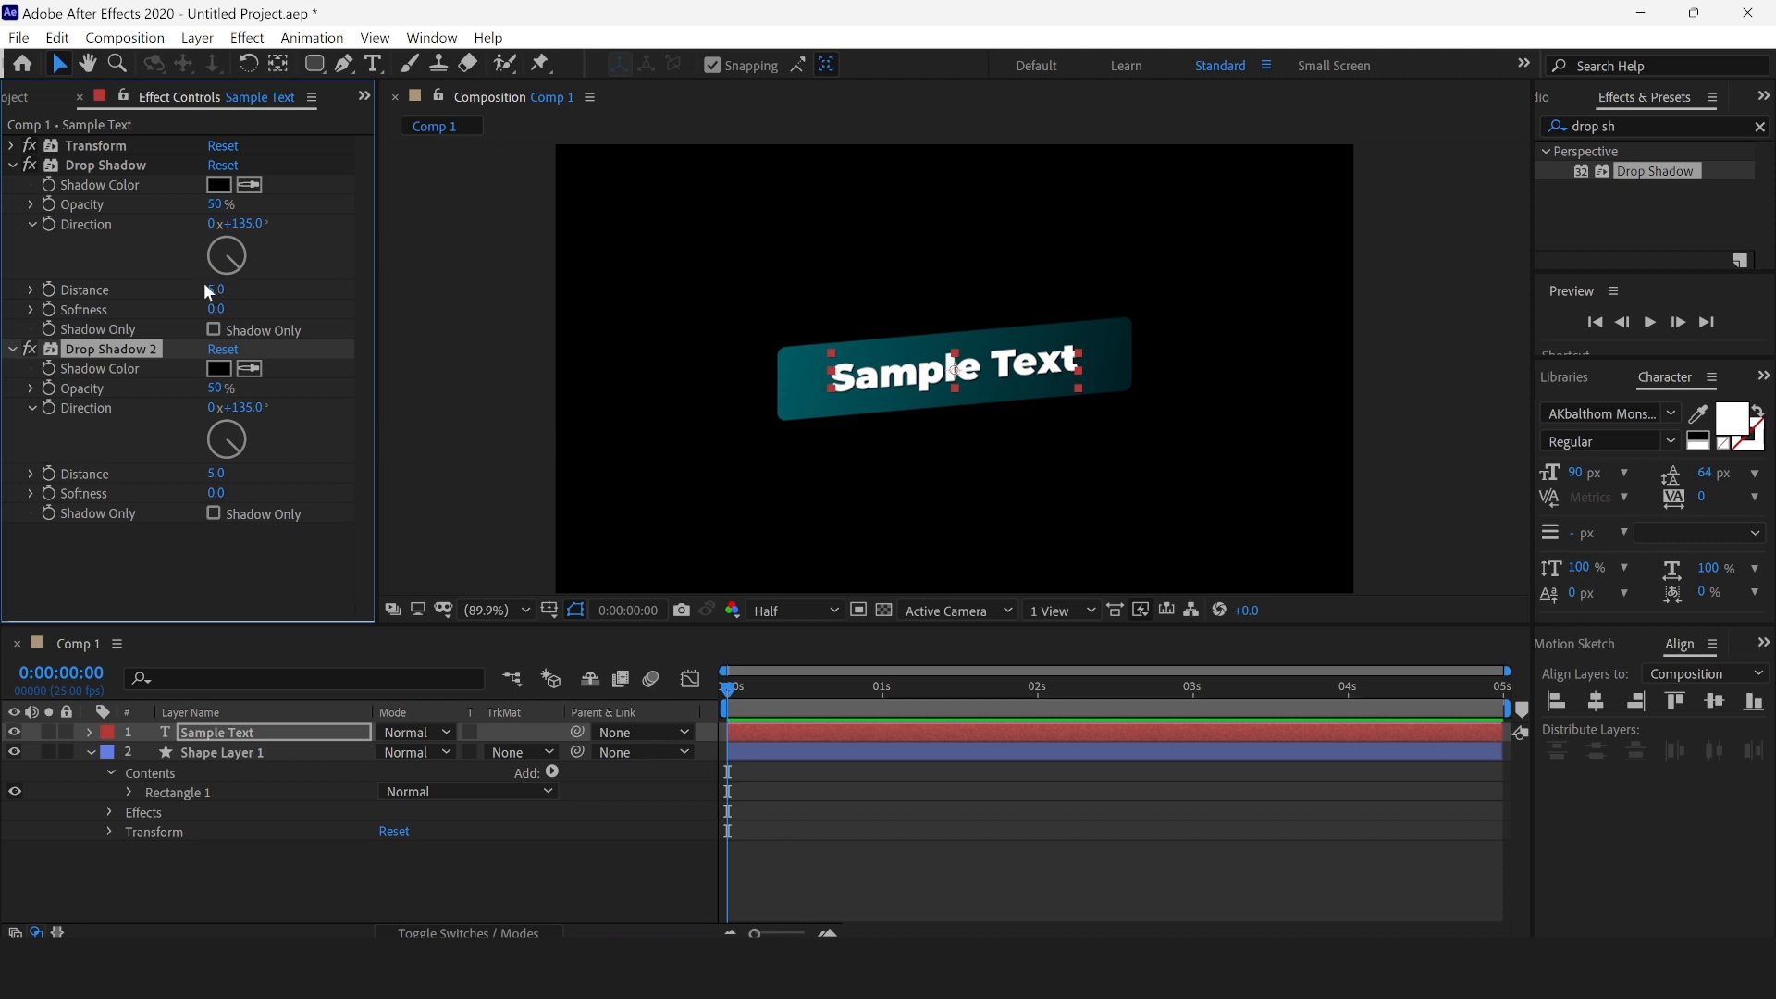
Step: Set the first Drop Shadow's Distance to 10 and Opacity to 58%, and delete the duplicate Drop Shadow
drag(215, 290, 227, 295)
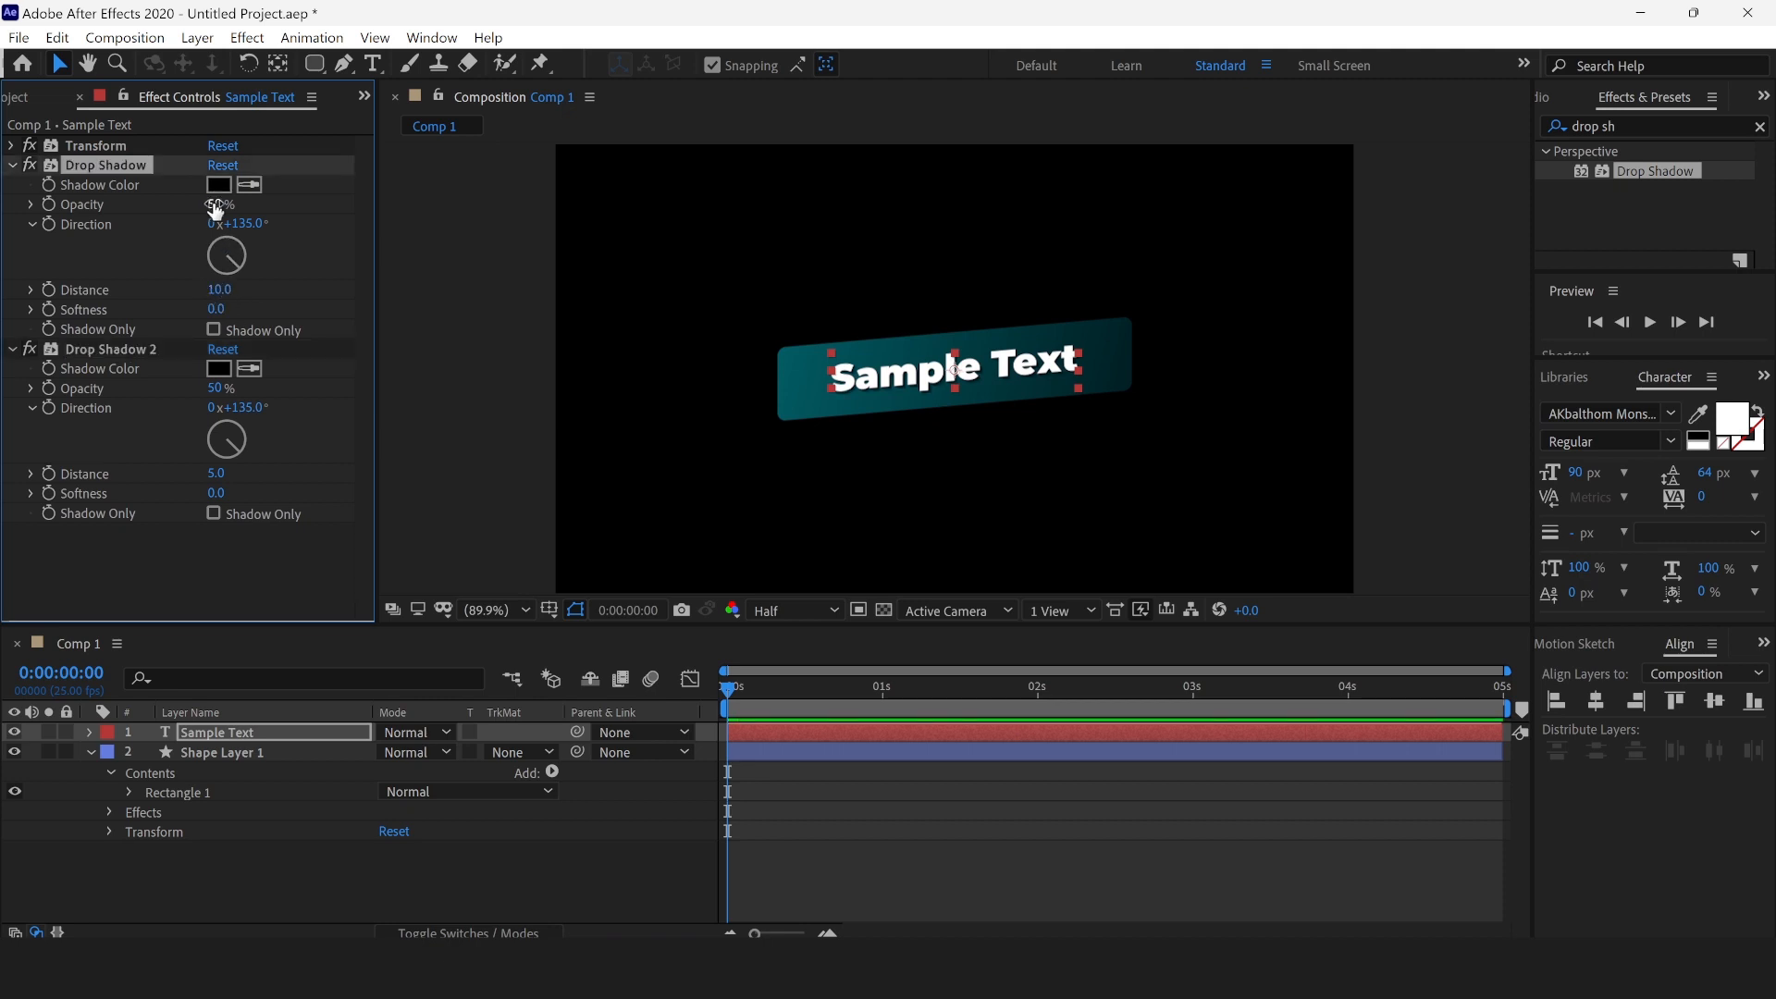
drag(230, 205, 240, 206)
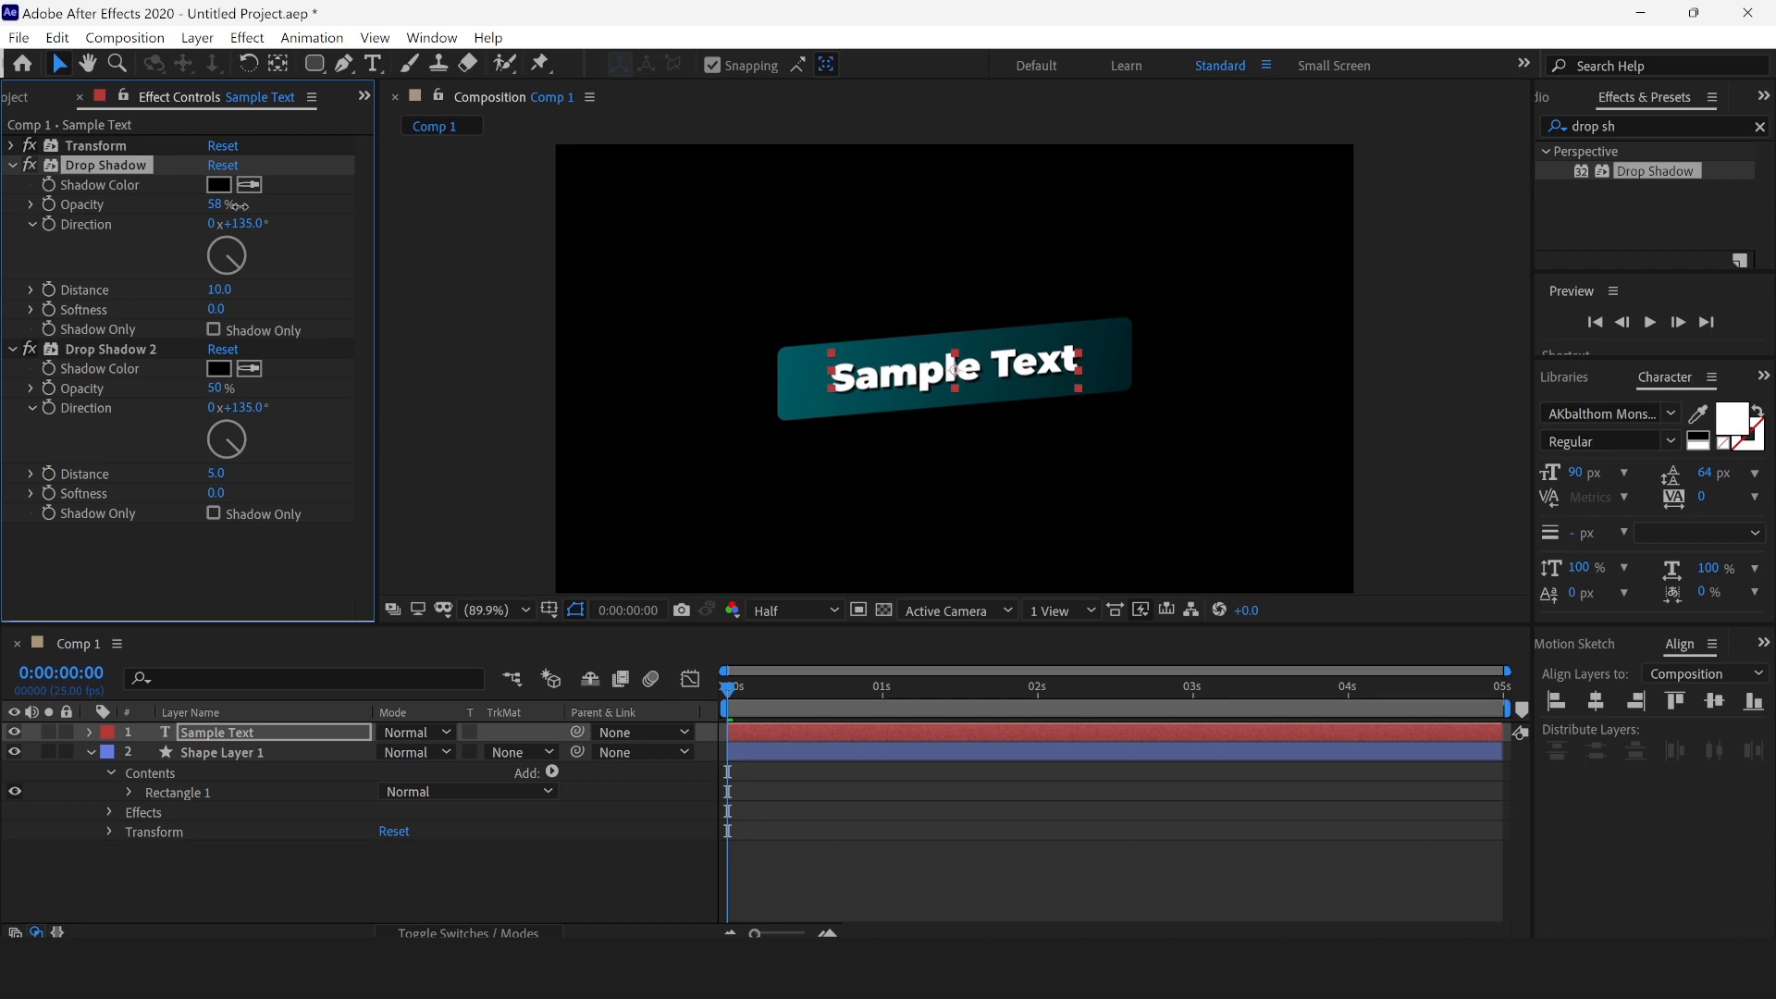
click(133, 348)
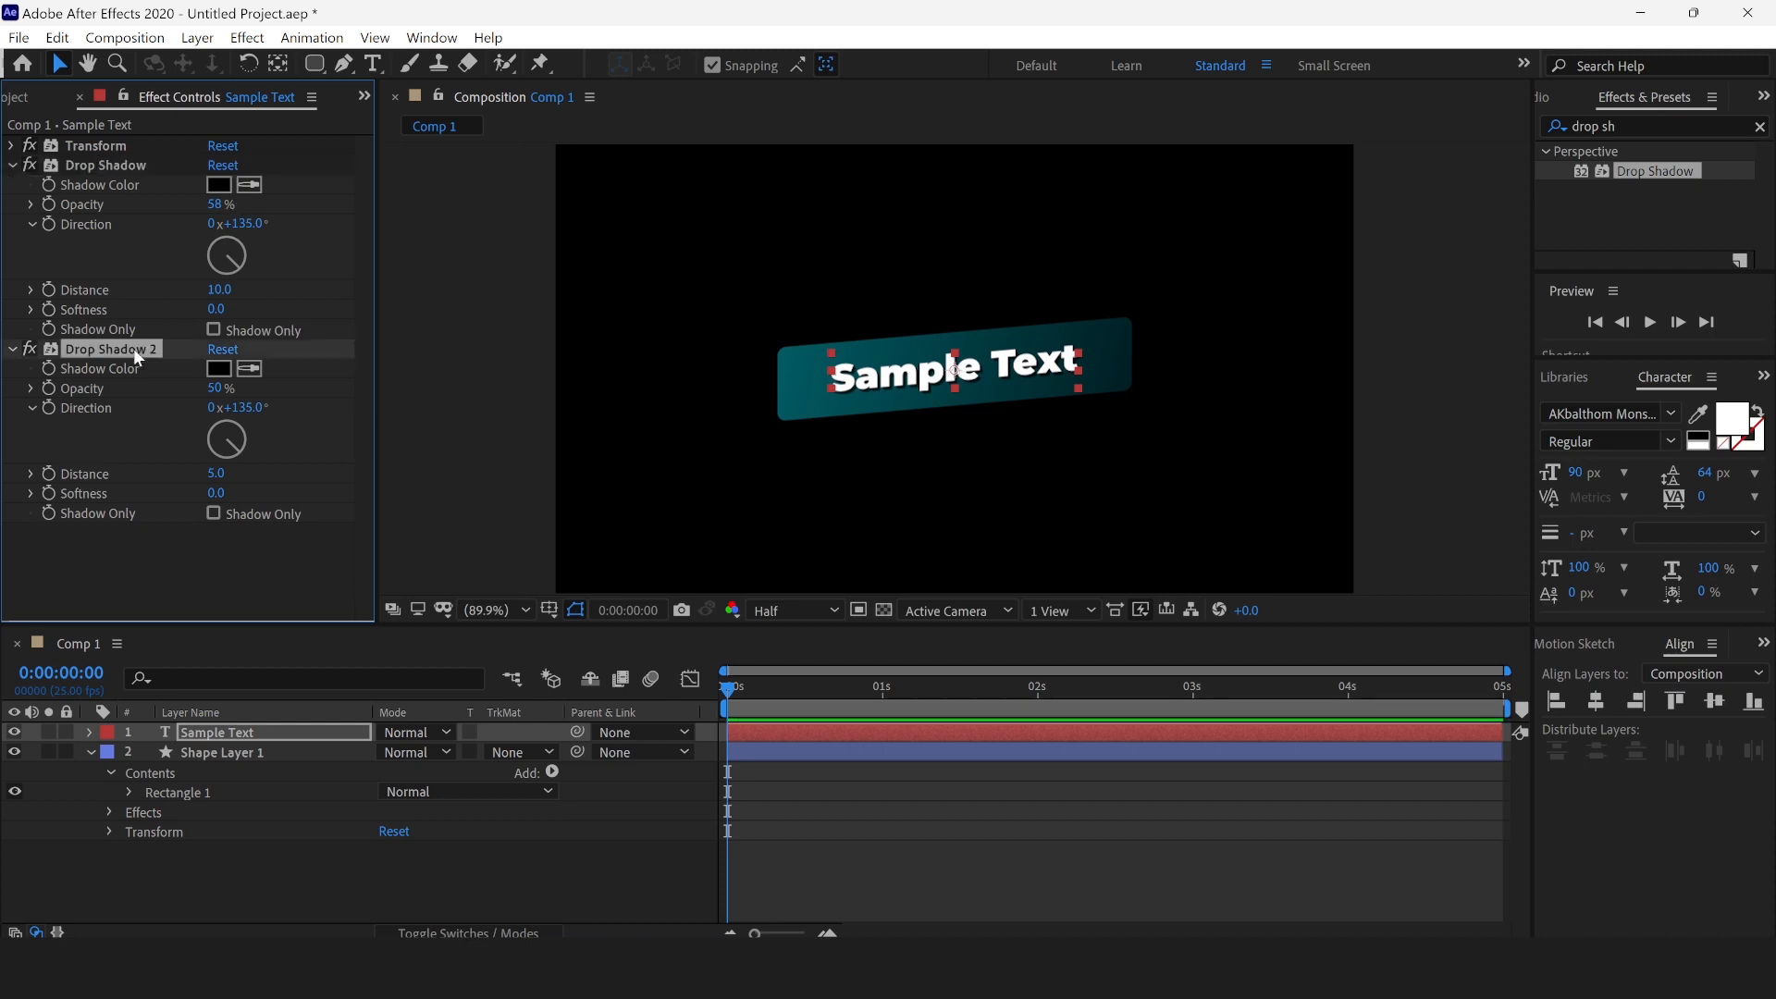
key(Delete)
click(458, 246)
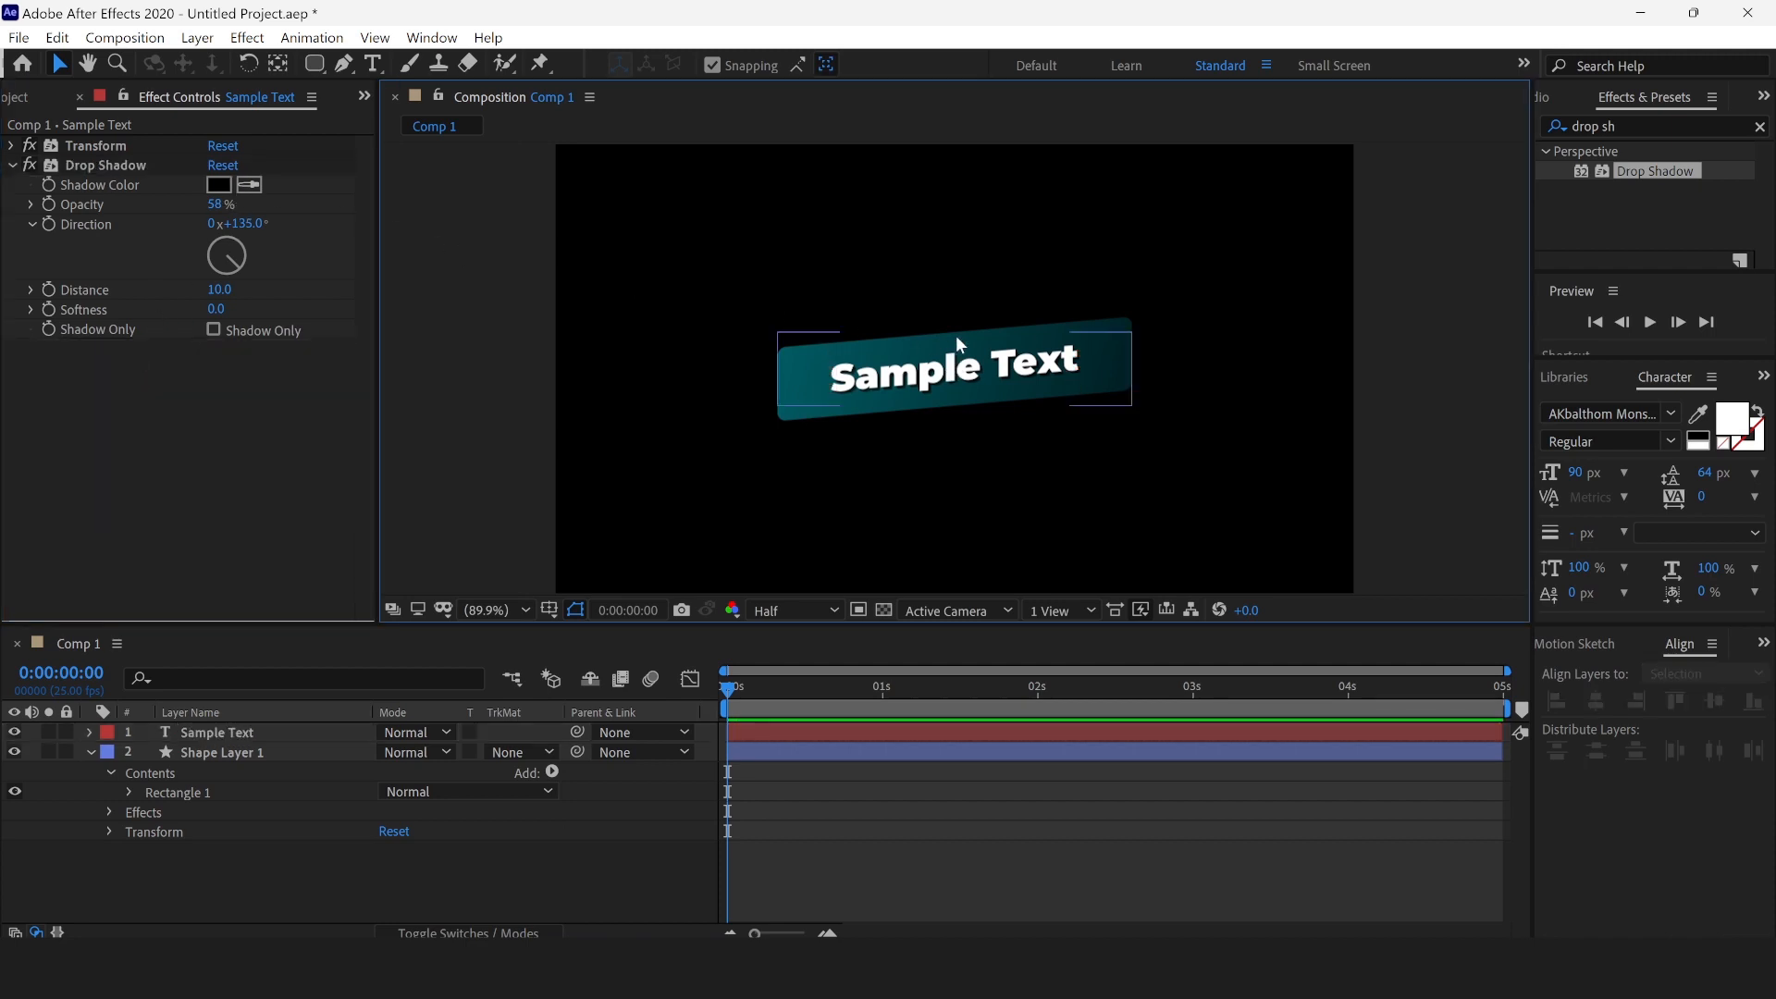
Step: Collapse the text layer's Drop Shadow settings and deselect the layer
click(4, 182)
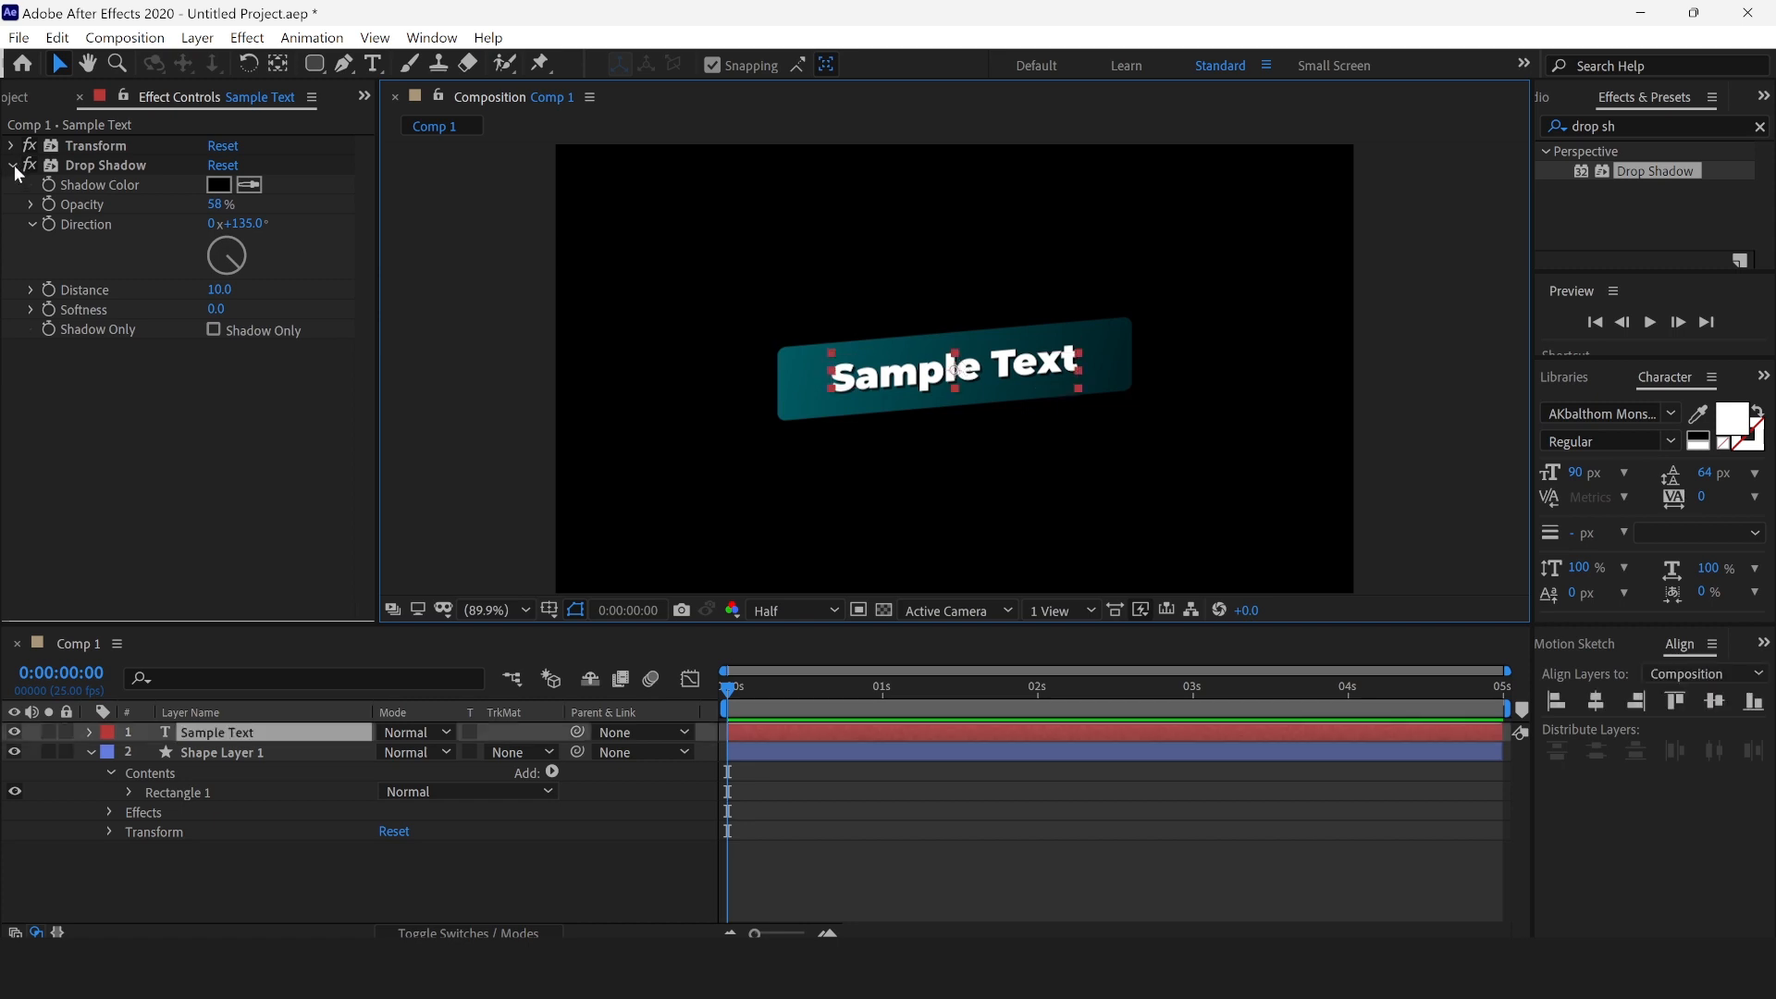
click(13, 167)
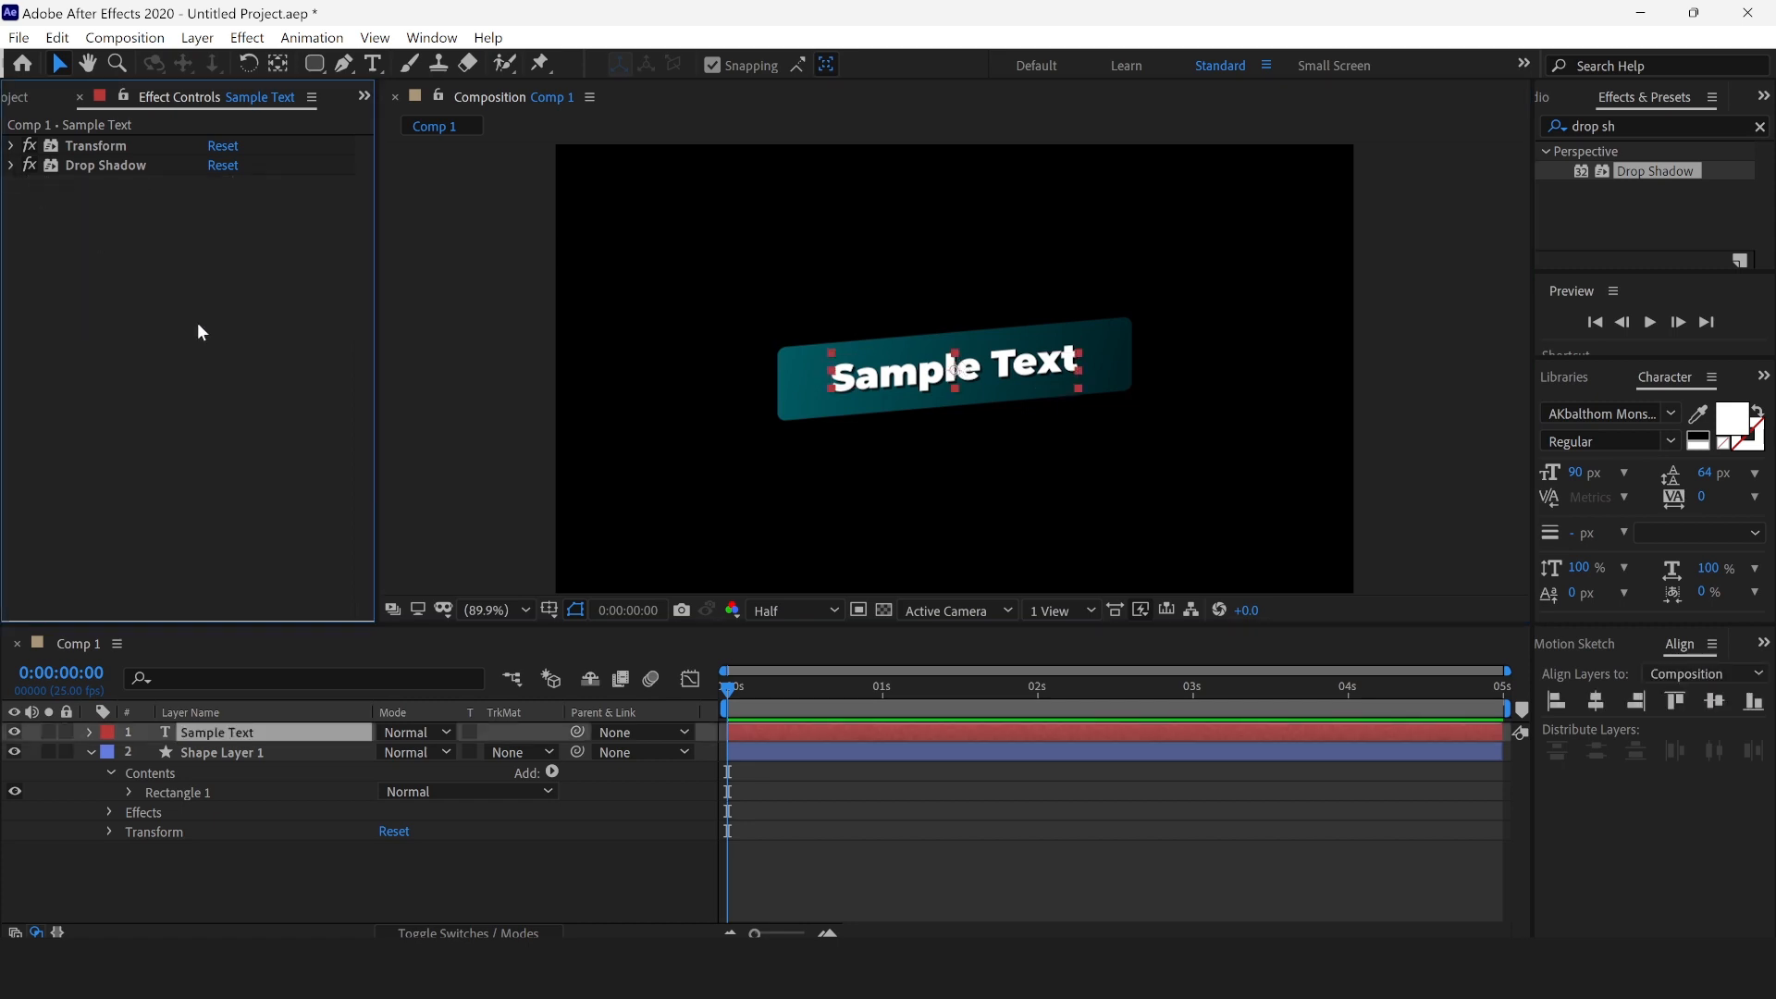
click(1445, 309)
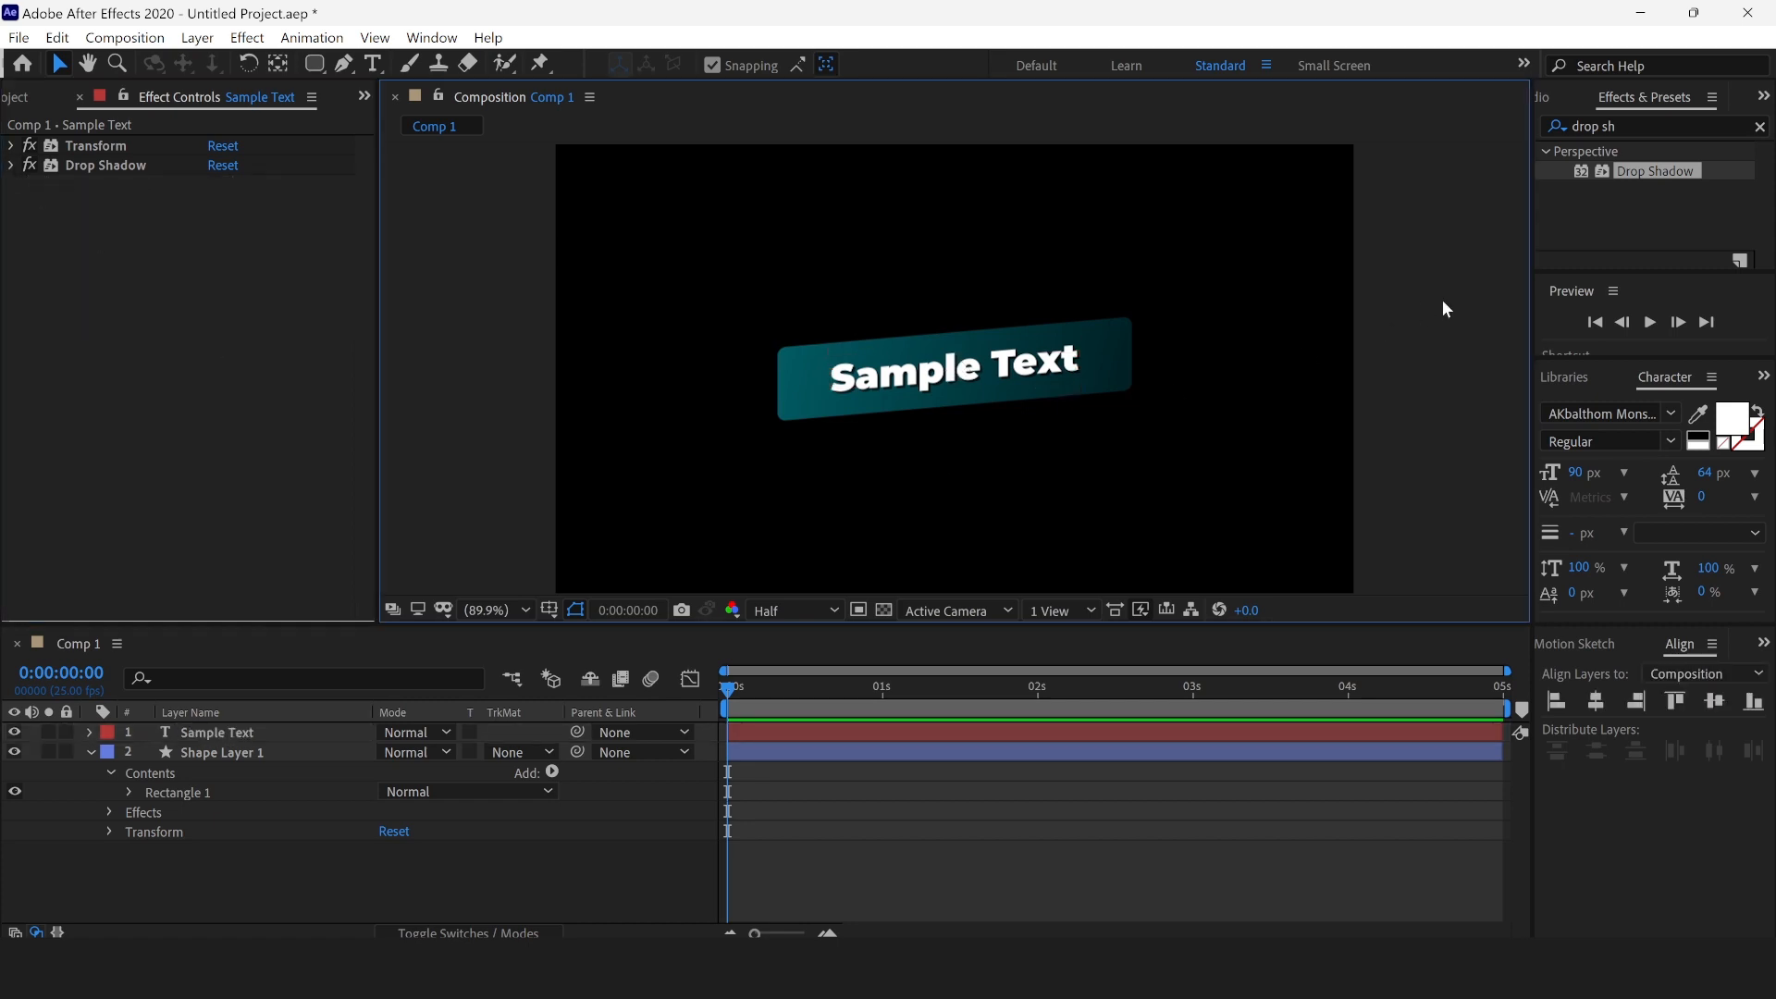
Step: Collapse the properties of Shape Layer 1 and rename the layer "banner"
click(91, 753)
right_click(222, 749)
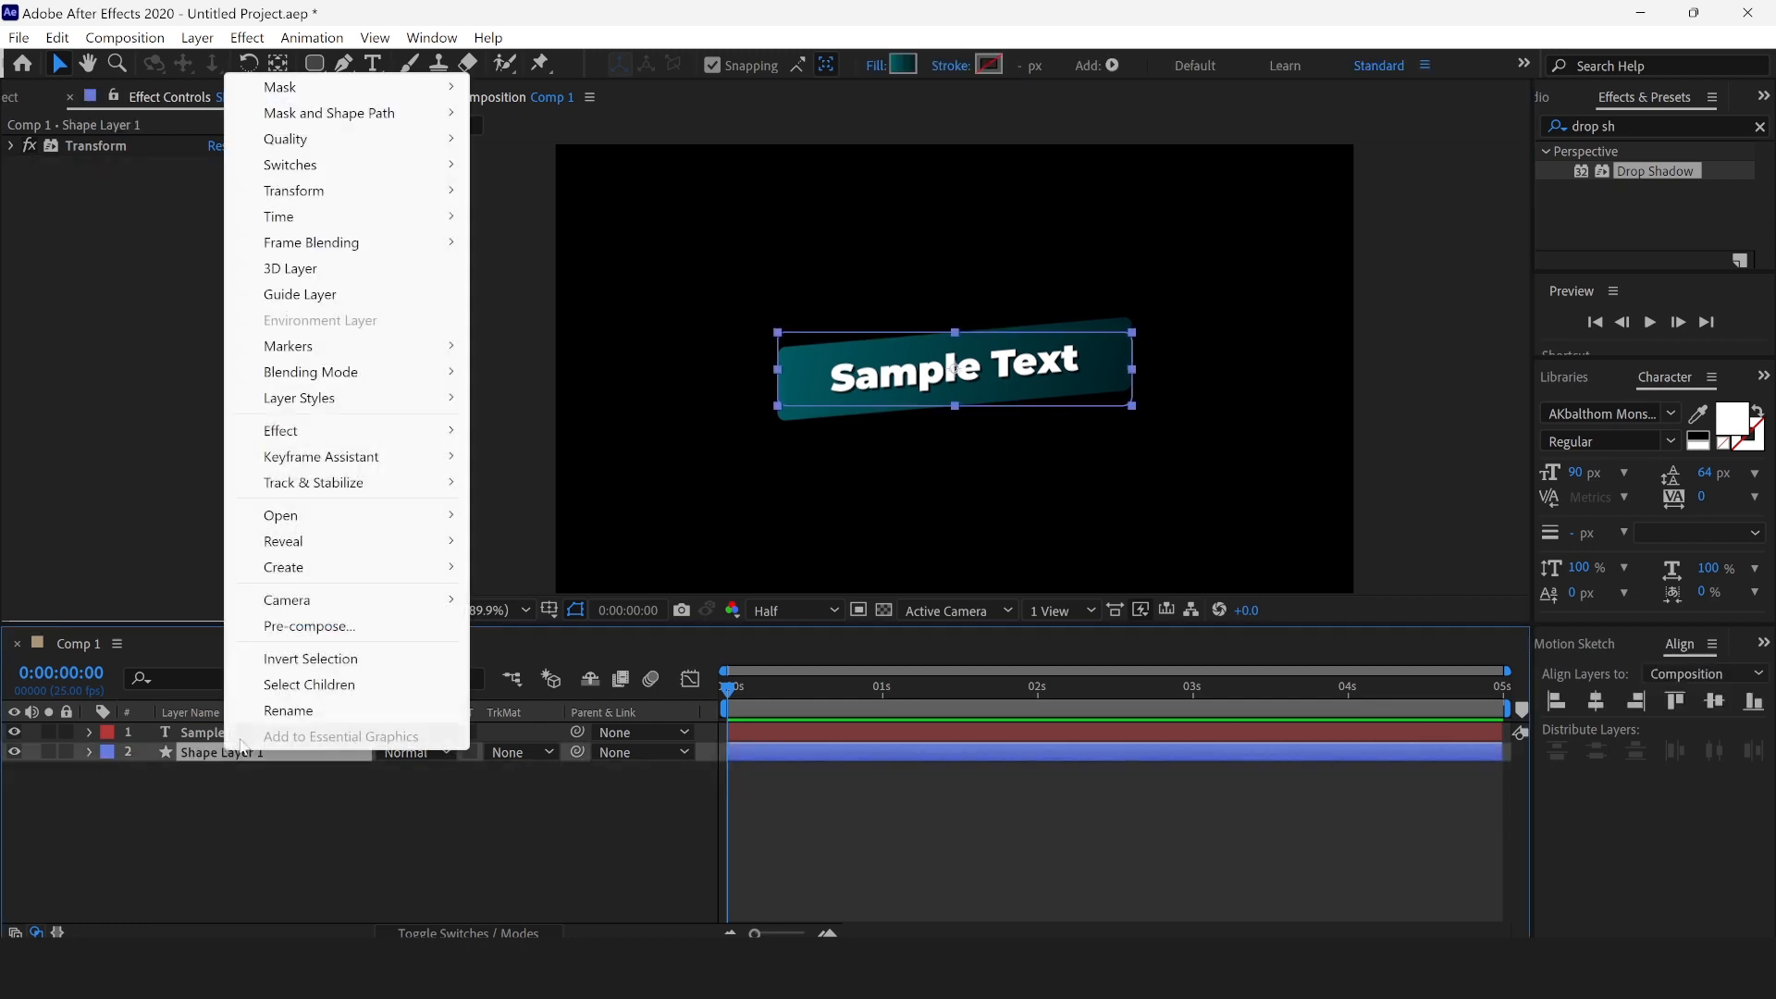
click(277, 711)
text(banner)
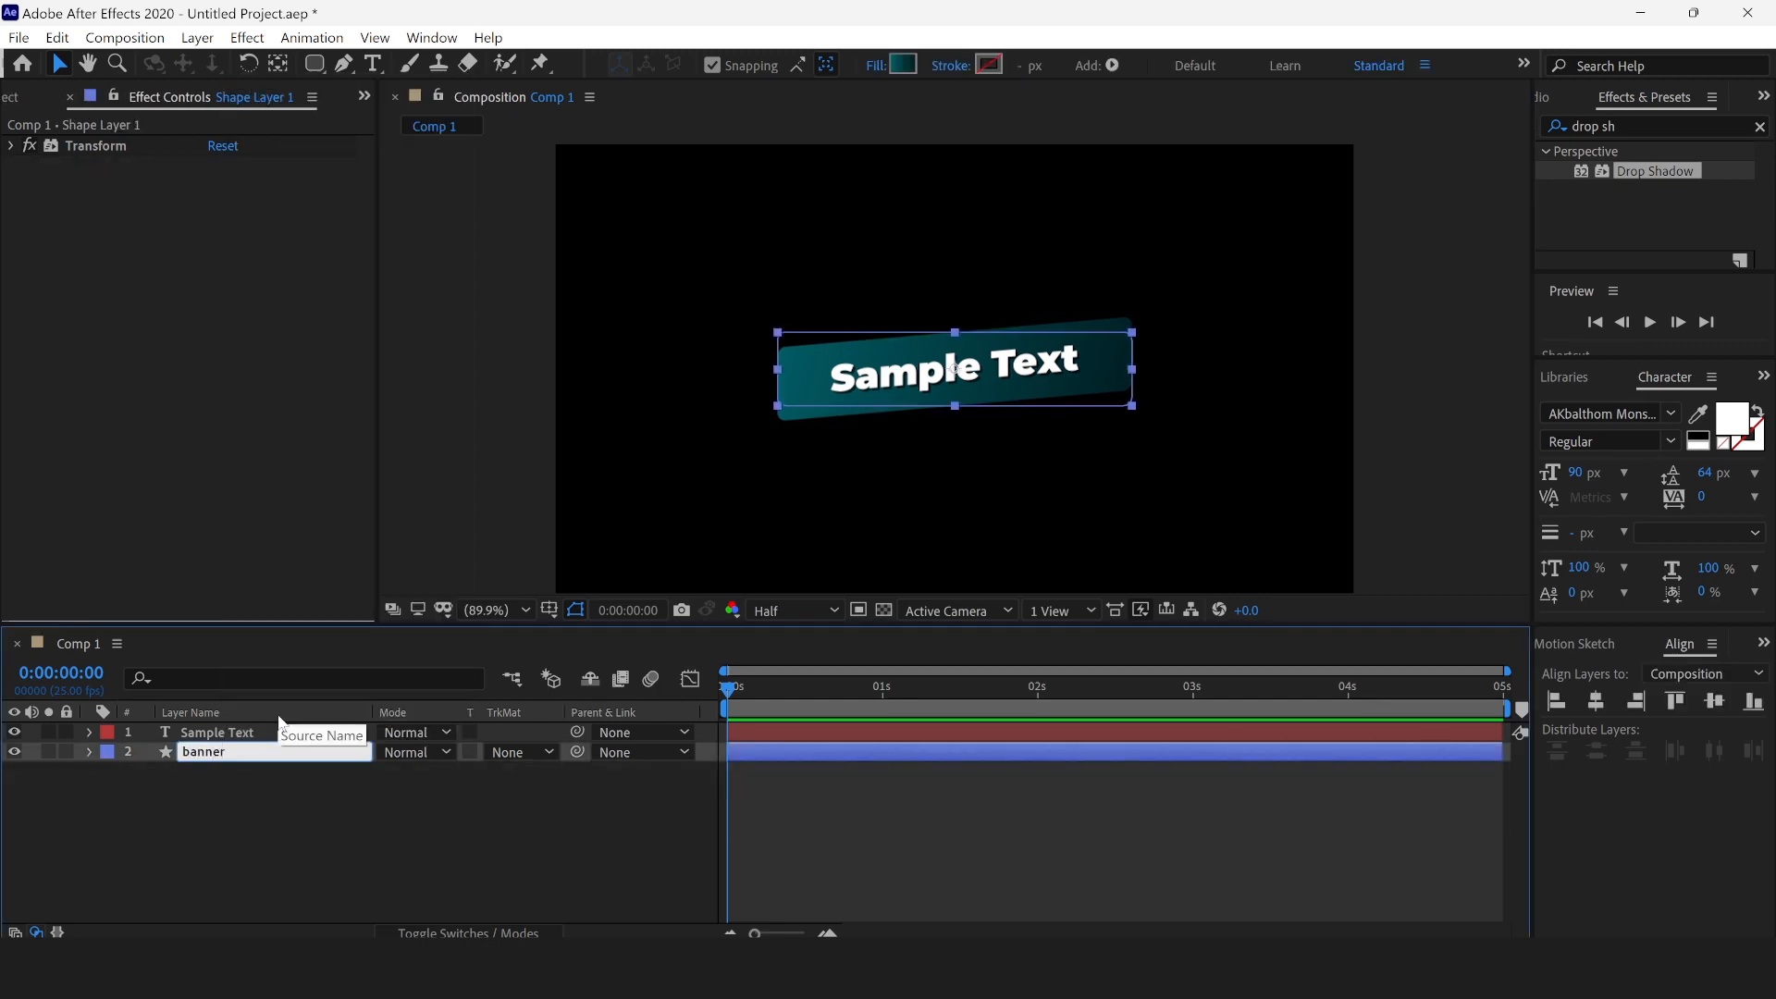
key(Return)
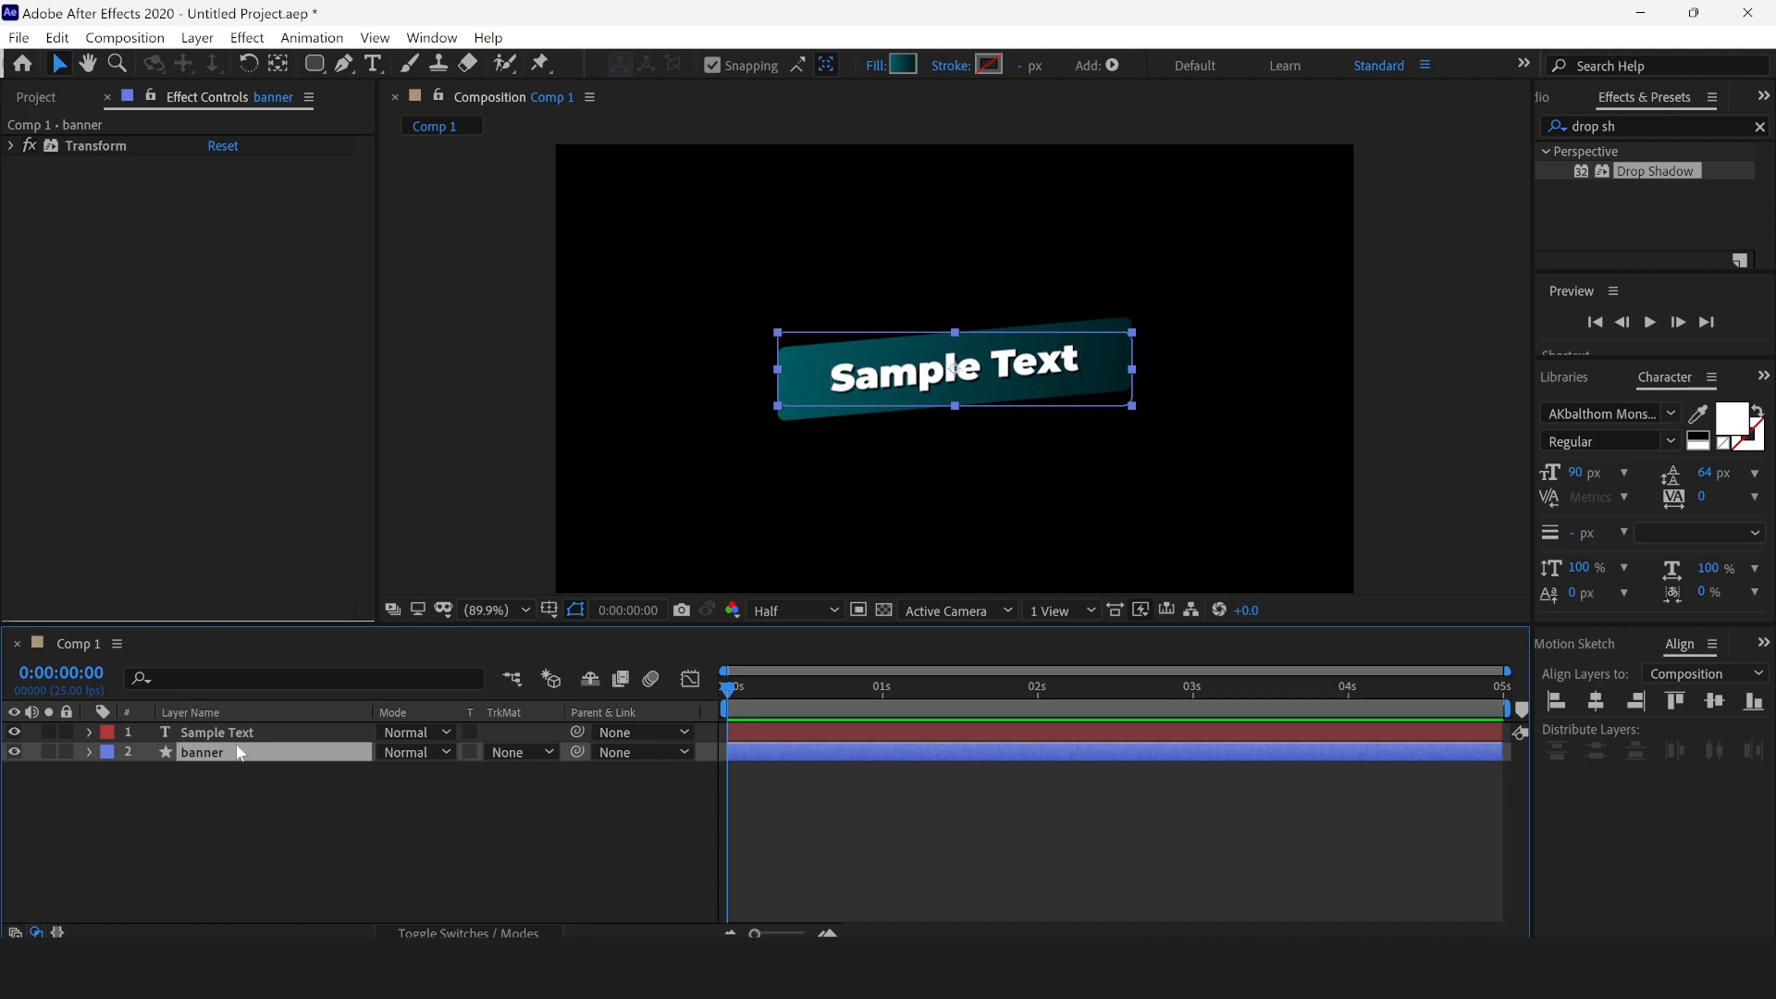
click(235, 819)
click(202, 753)
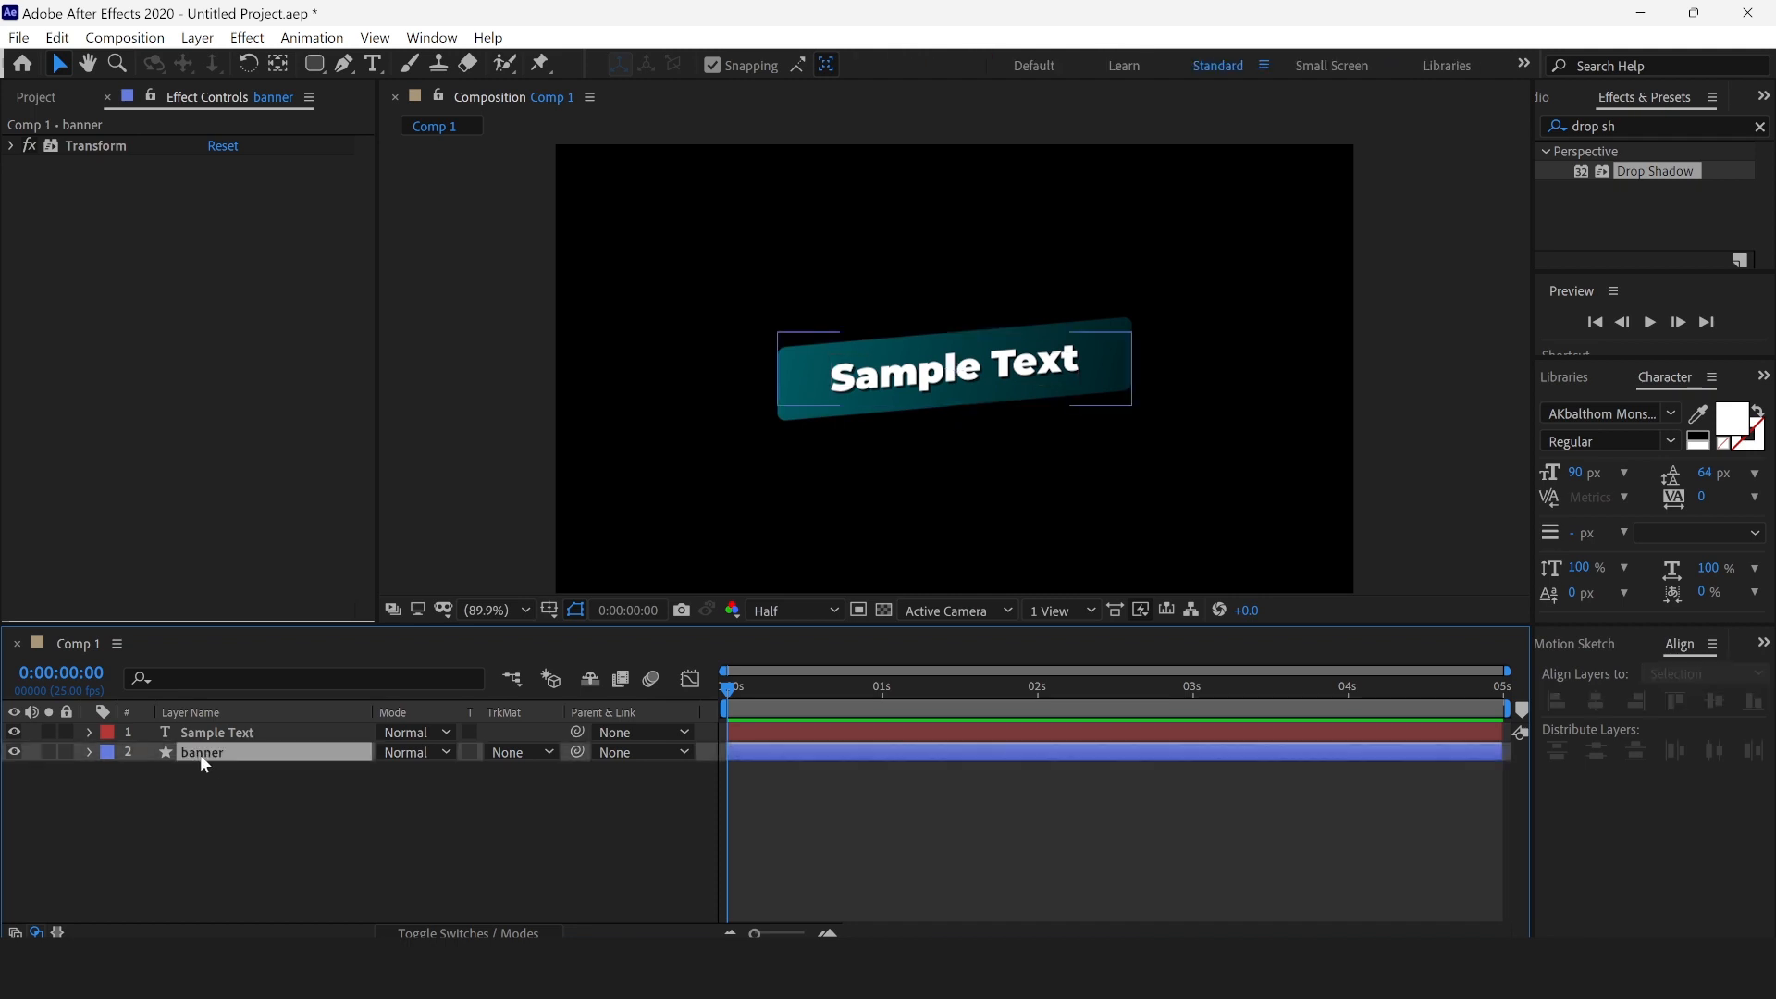
click(826, 797)
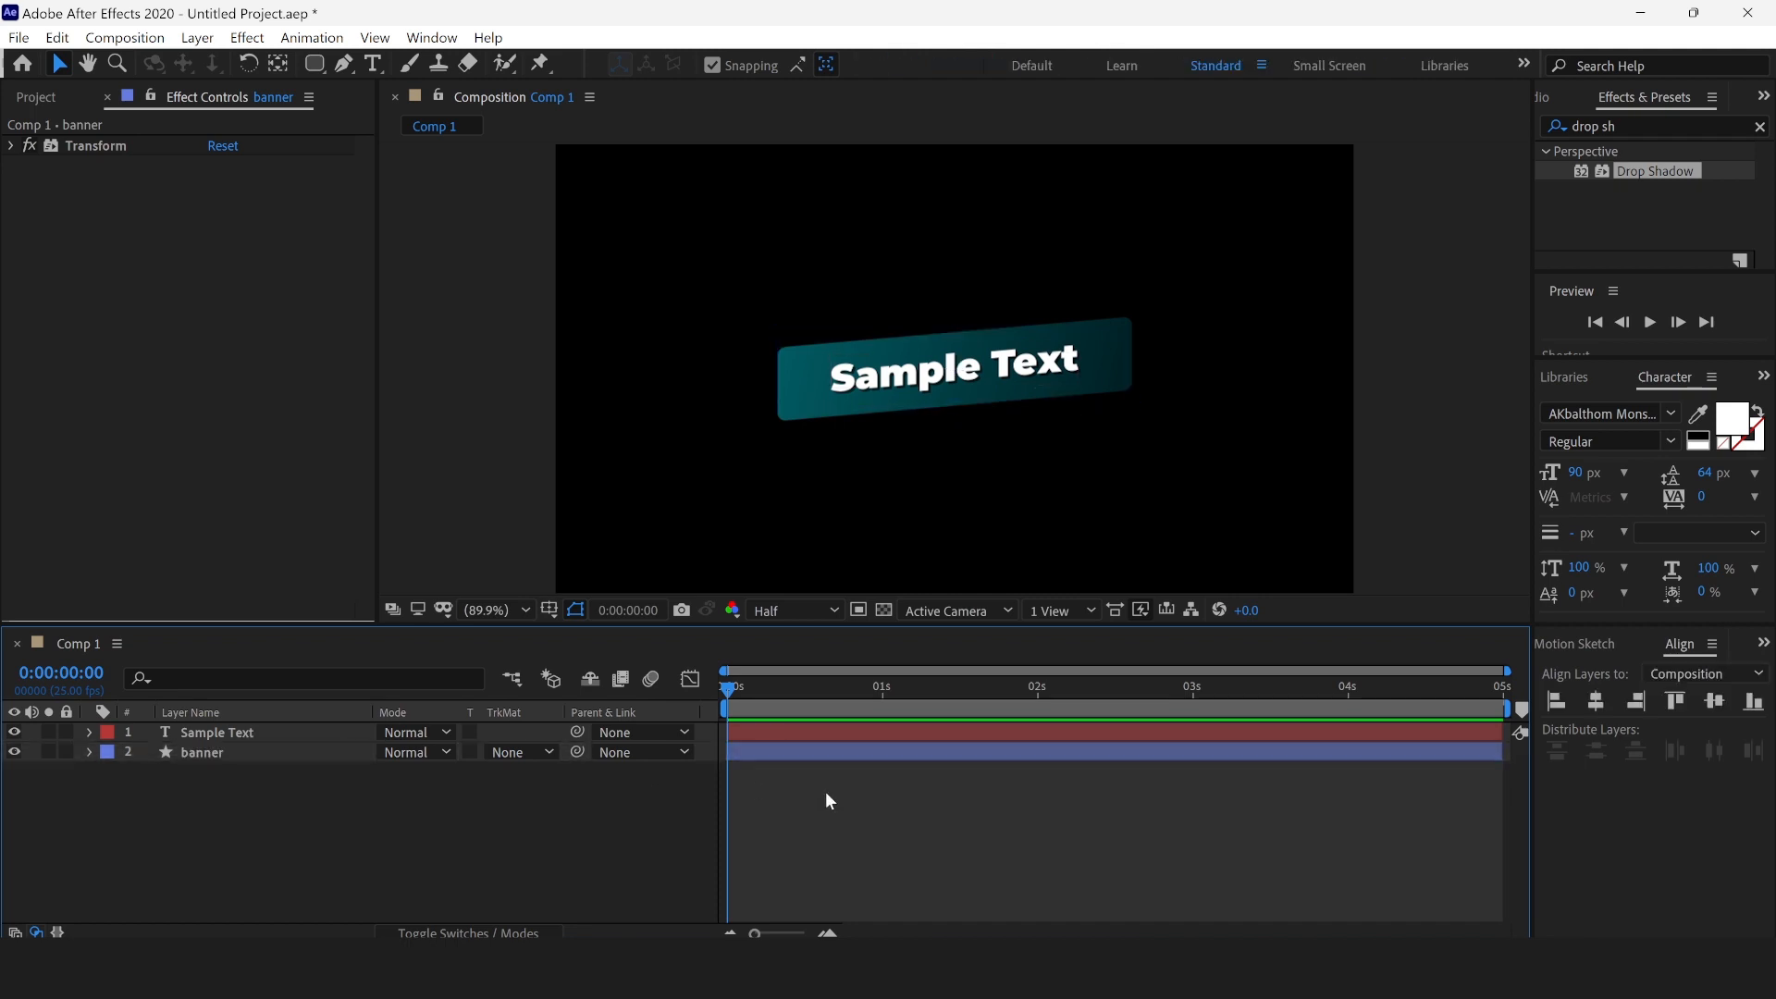
Step: Add a Scale keyframe of 100% to the banner layer at frame 5
click(780, 752)
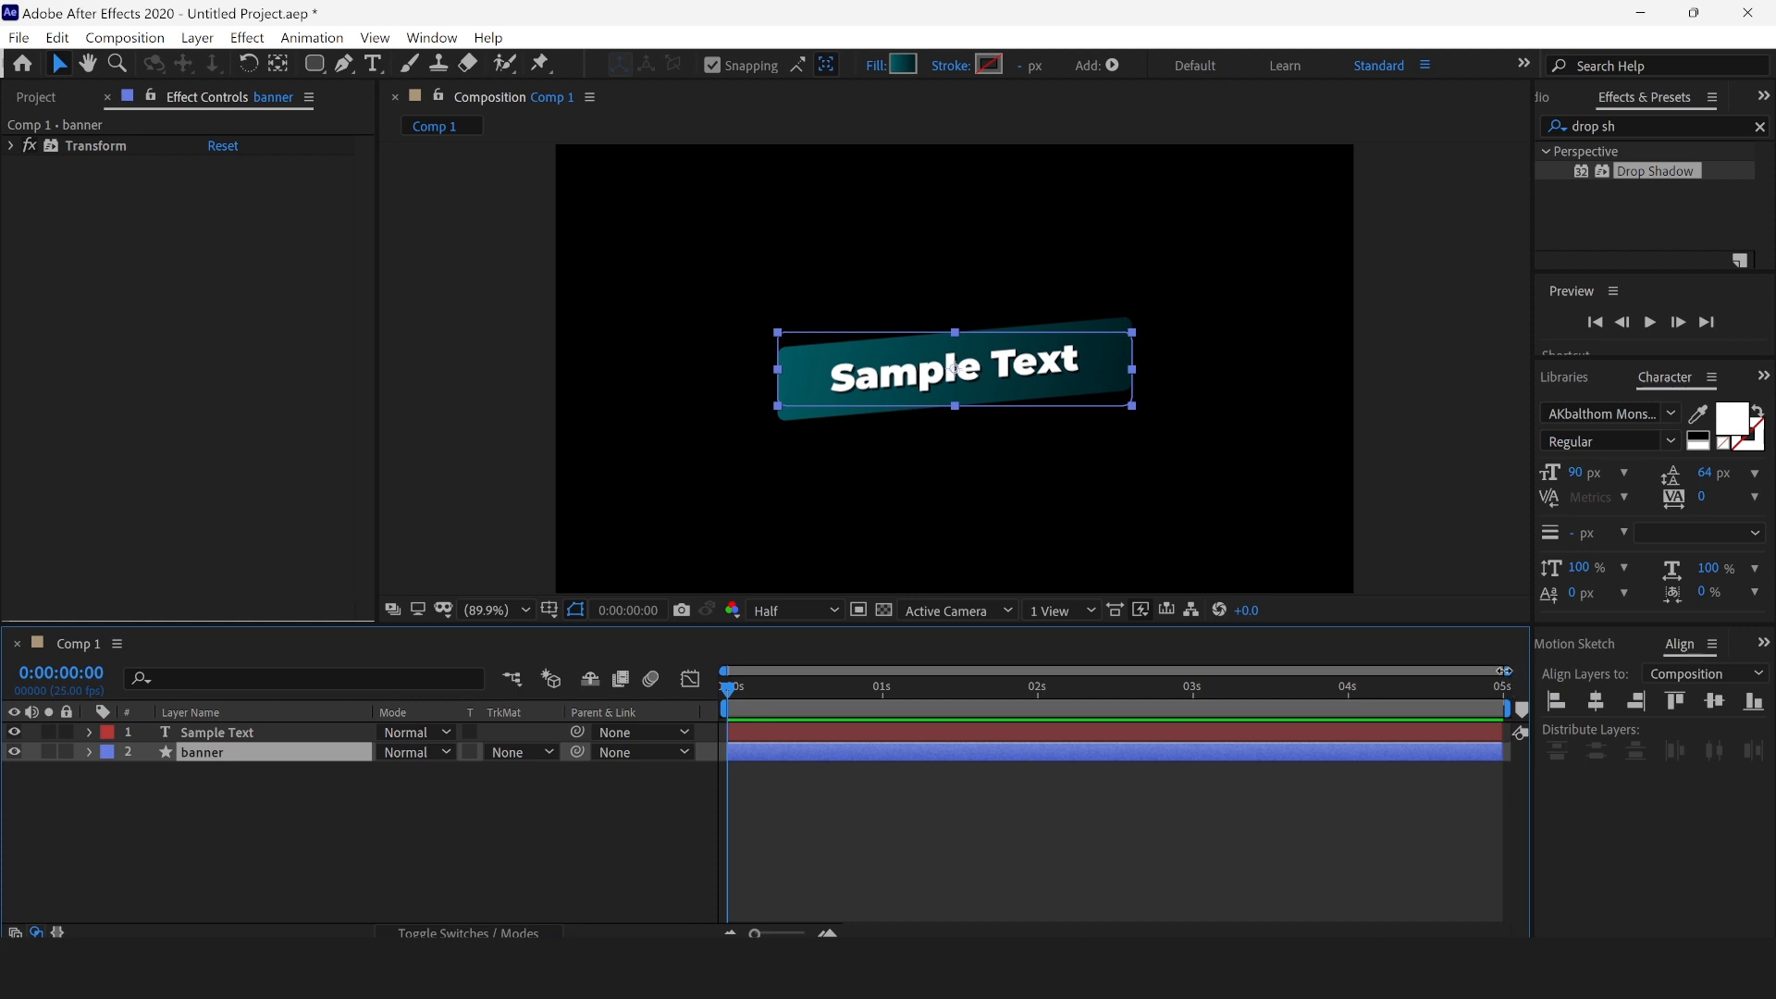
drag(1506, 671, 911, 671)
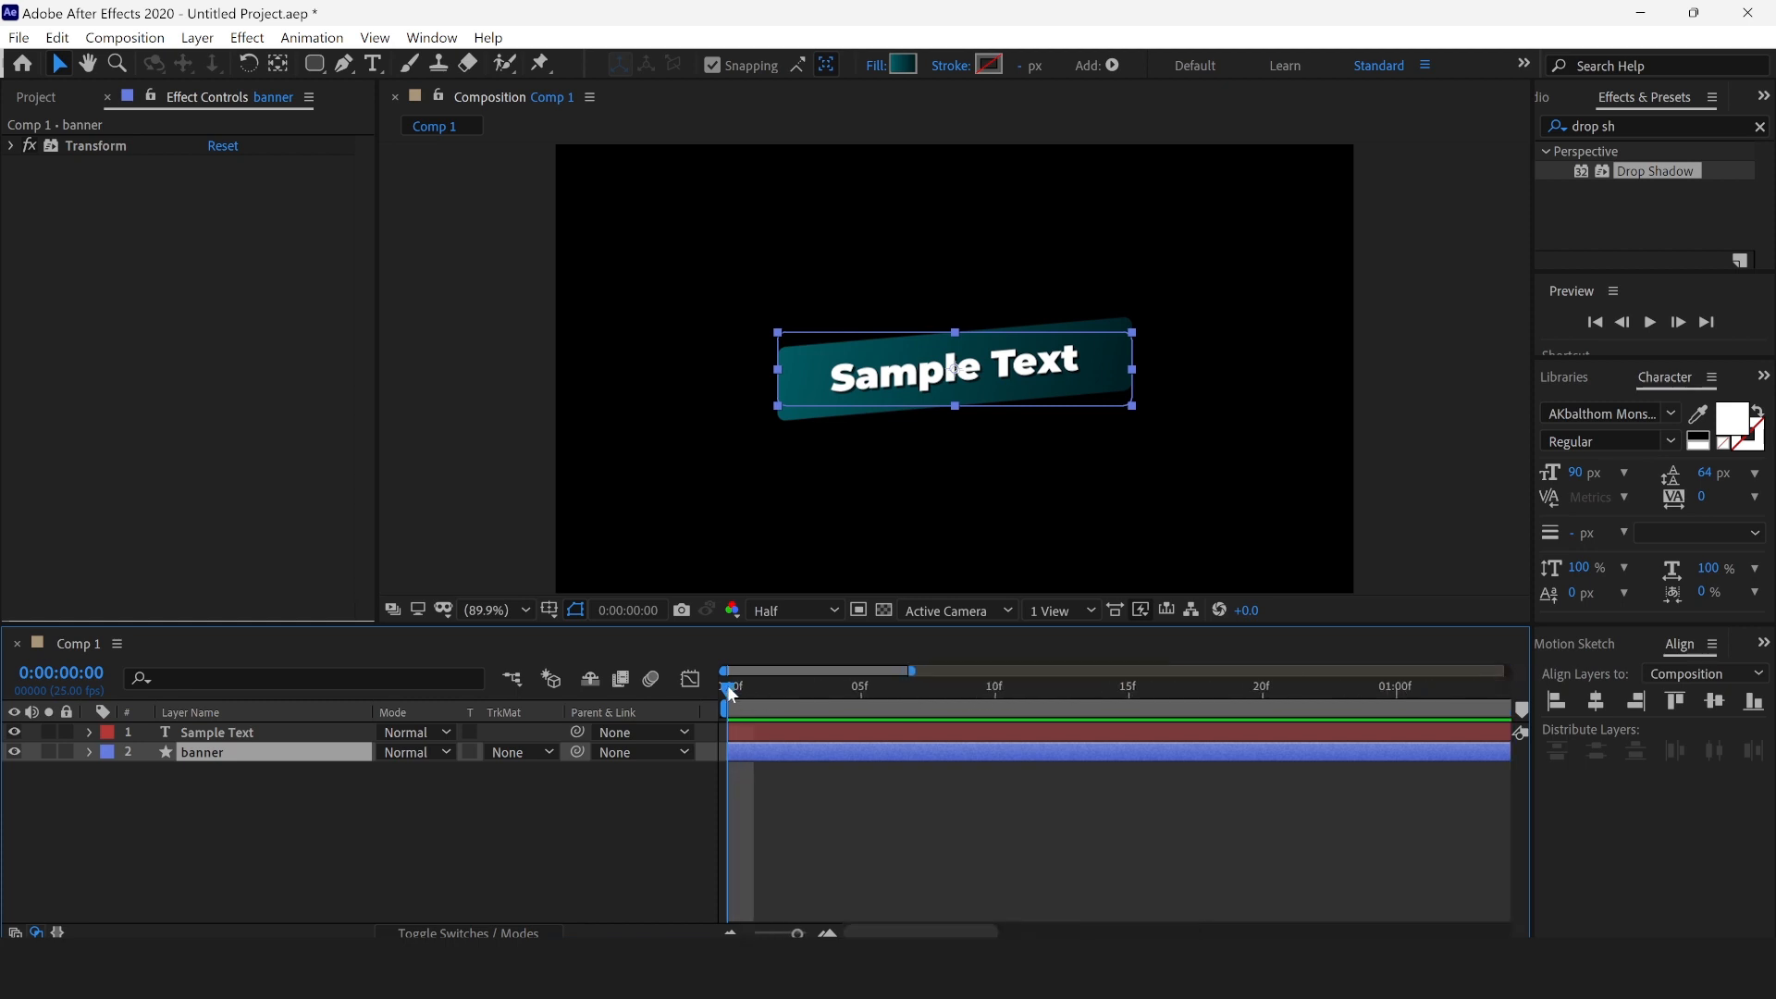
drag(730, 694, 858, 718)
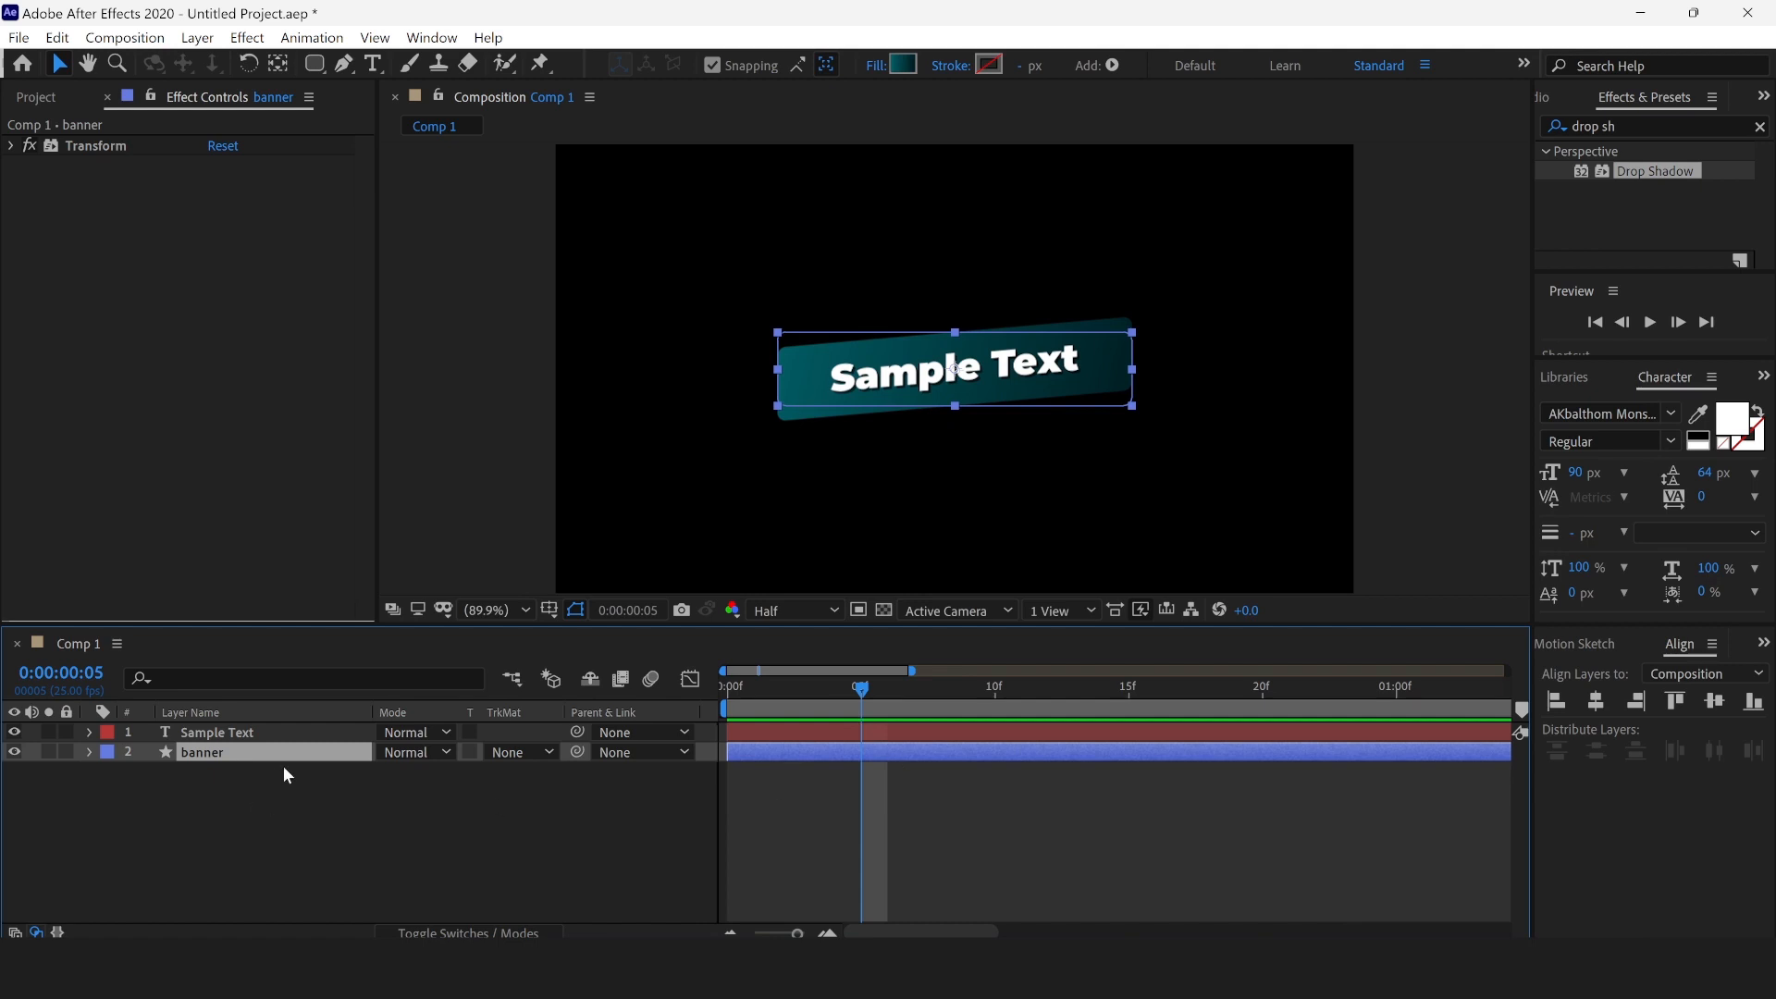
key(s)
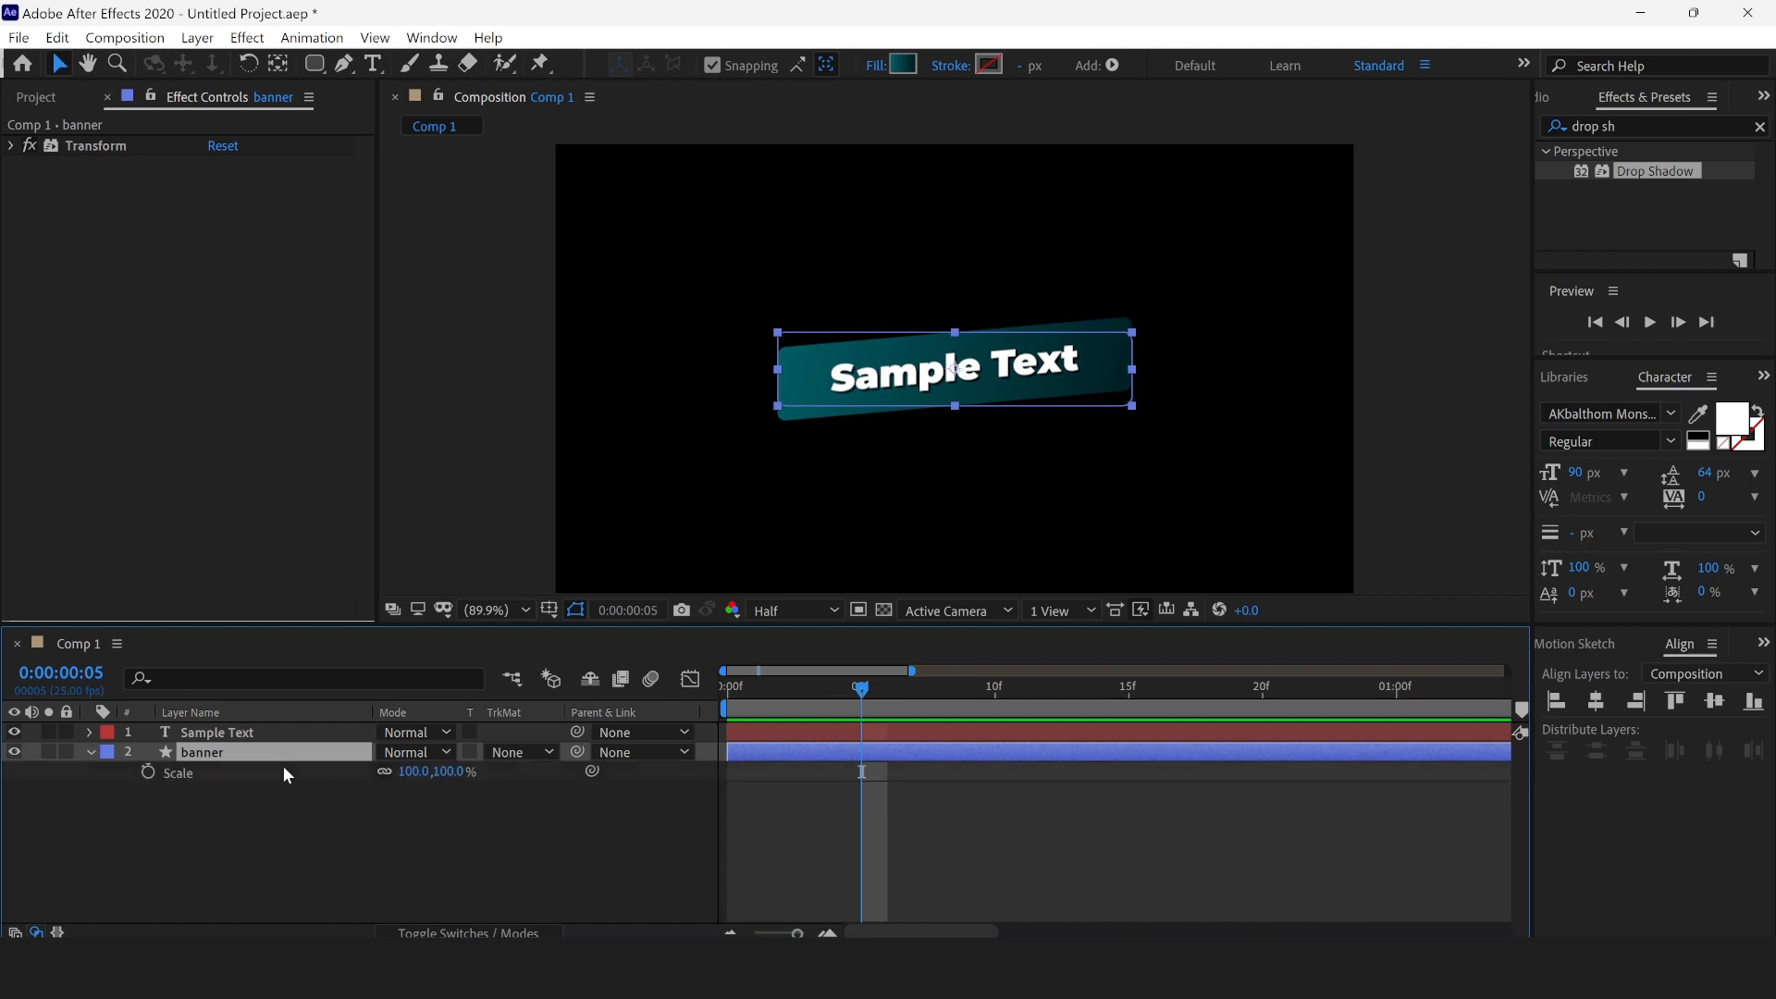
click(148, 770)
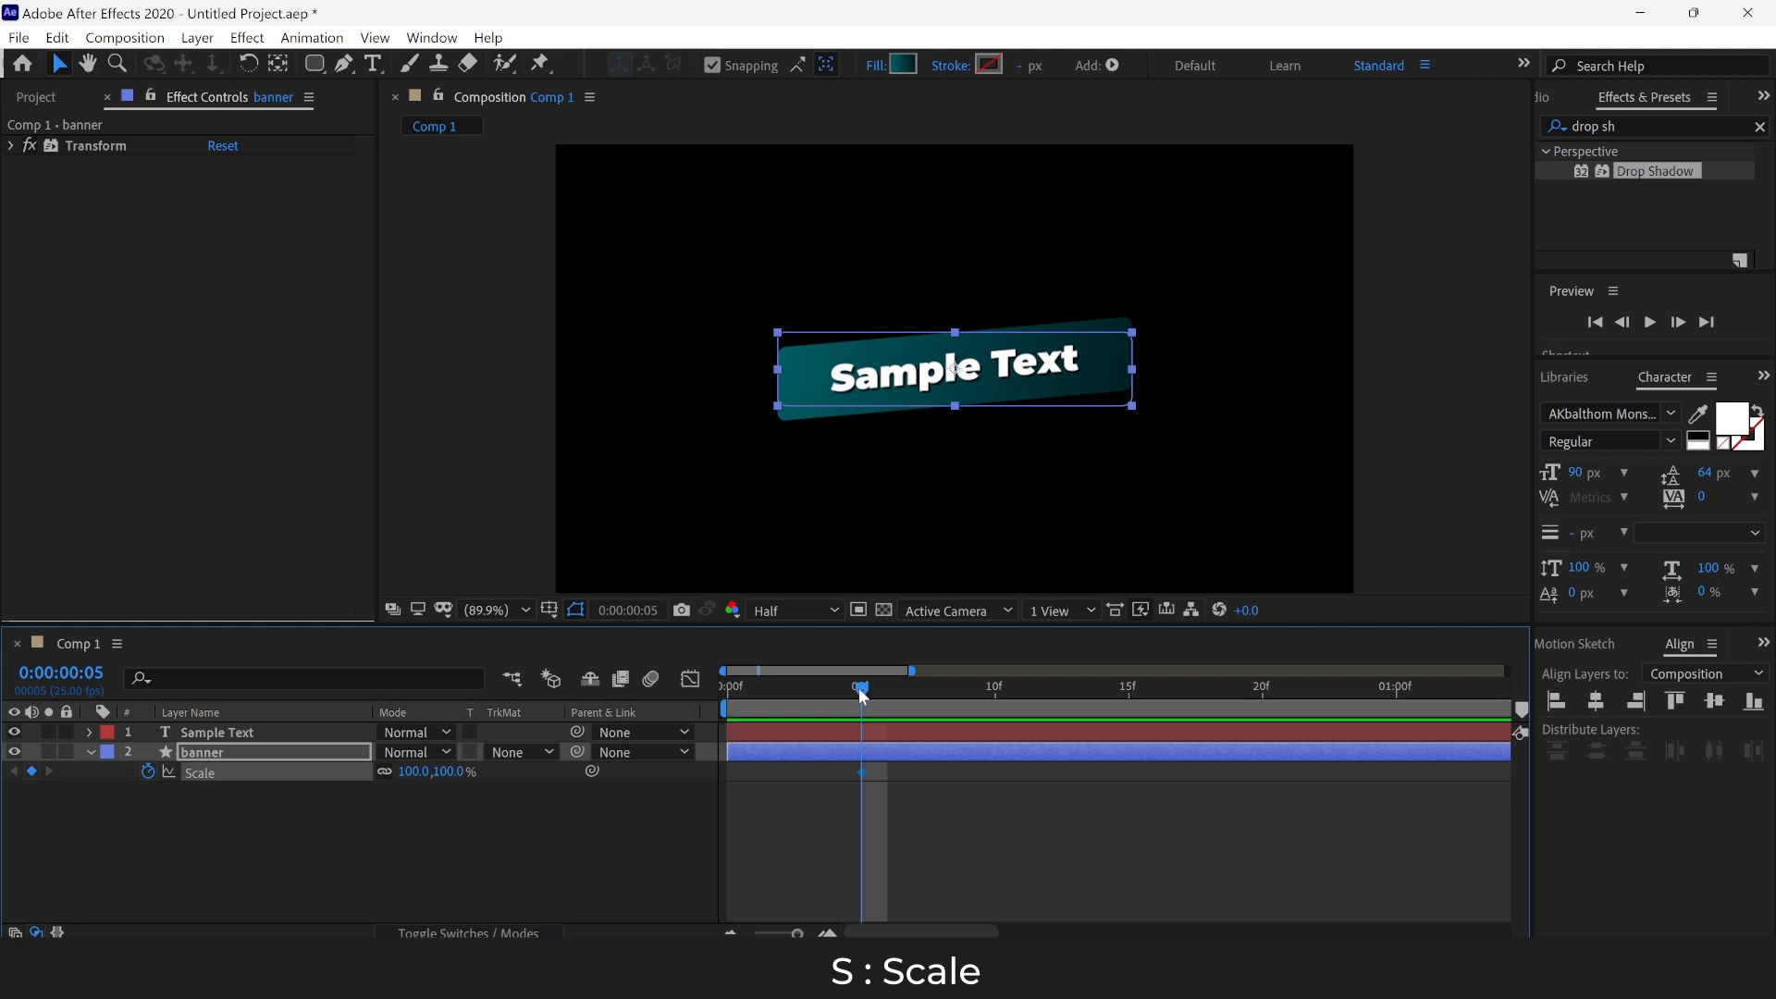
Step: At frame 0, unlink the banner's Scale proportions and keyframe its horizontal scale at 0%, keeping the vertical scale at 100%
drag(859, 686, 694, 686)
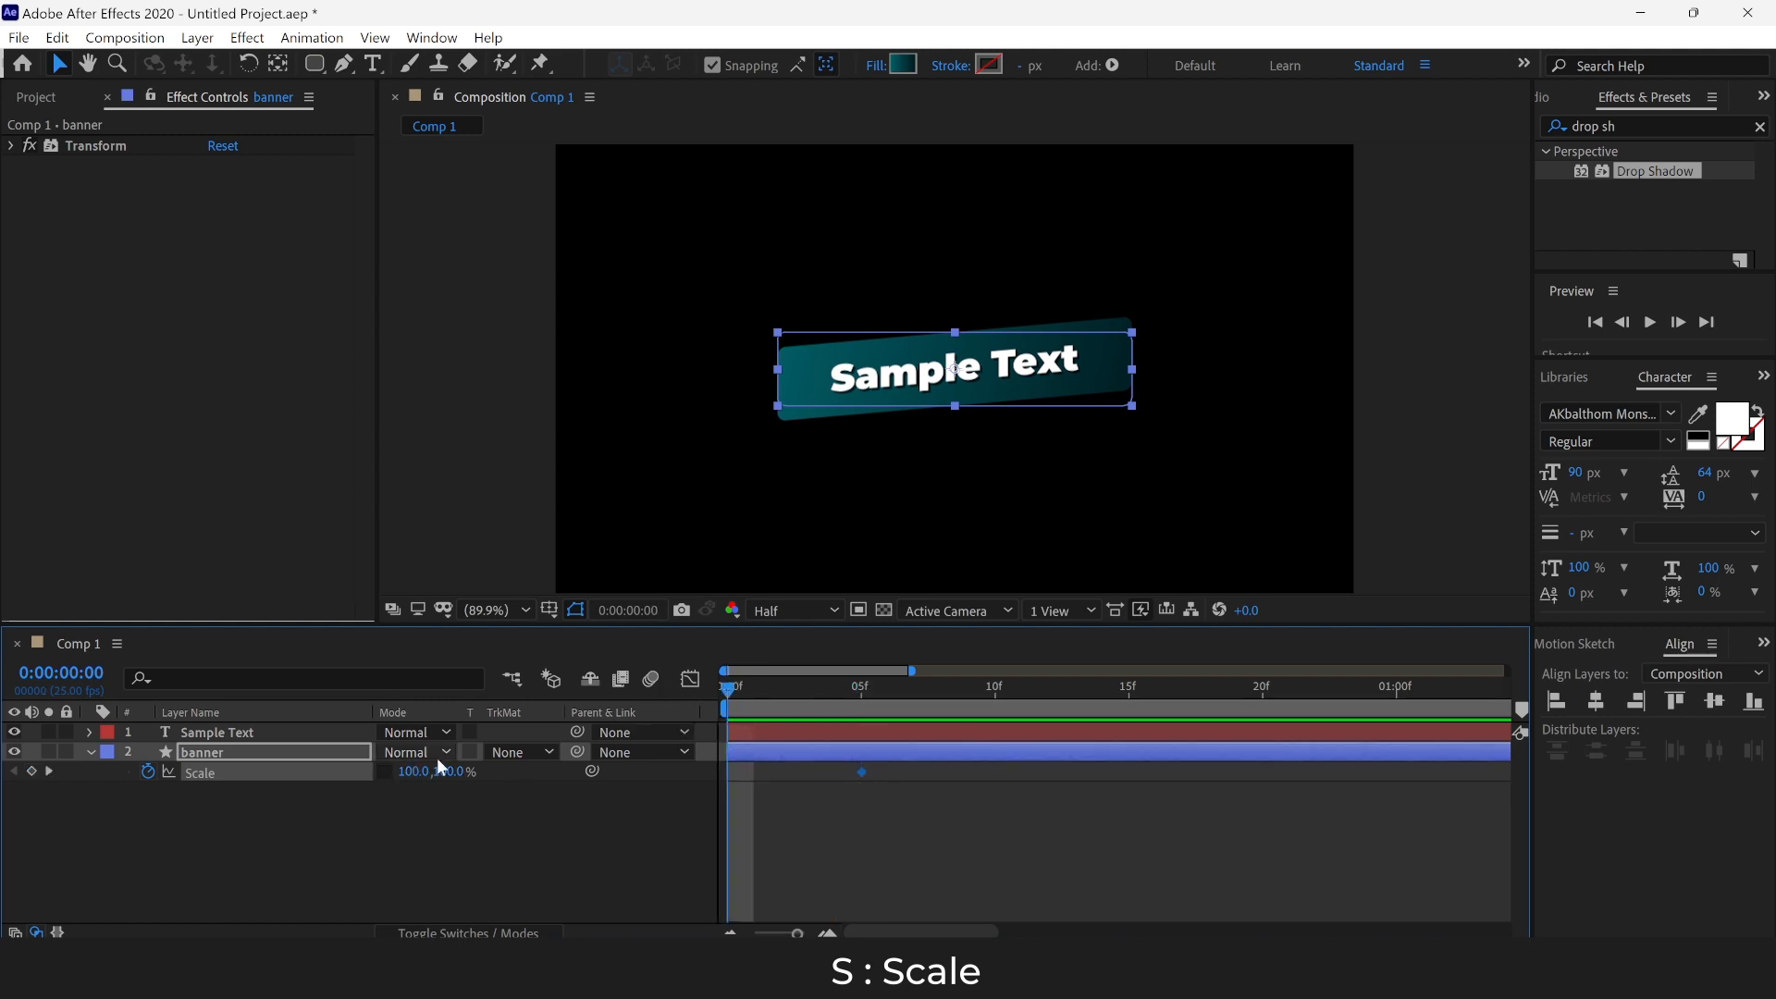
drag(451, 772, 422, 772)
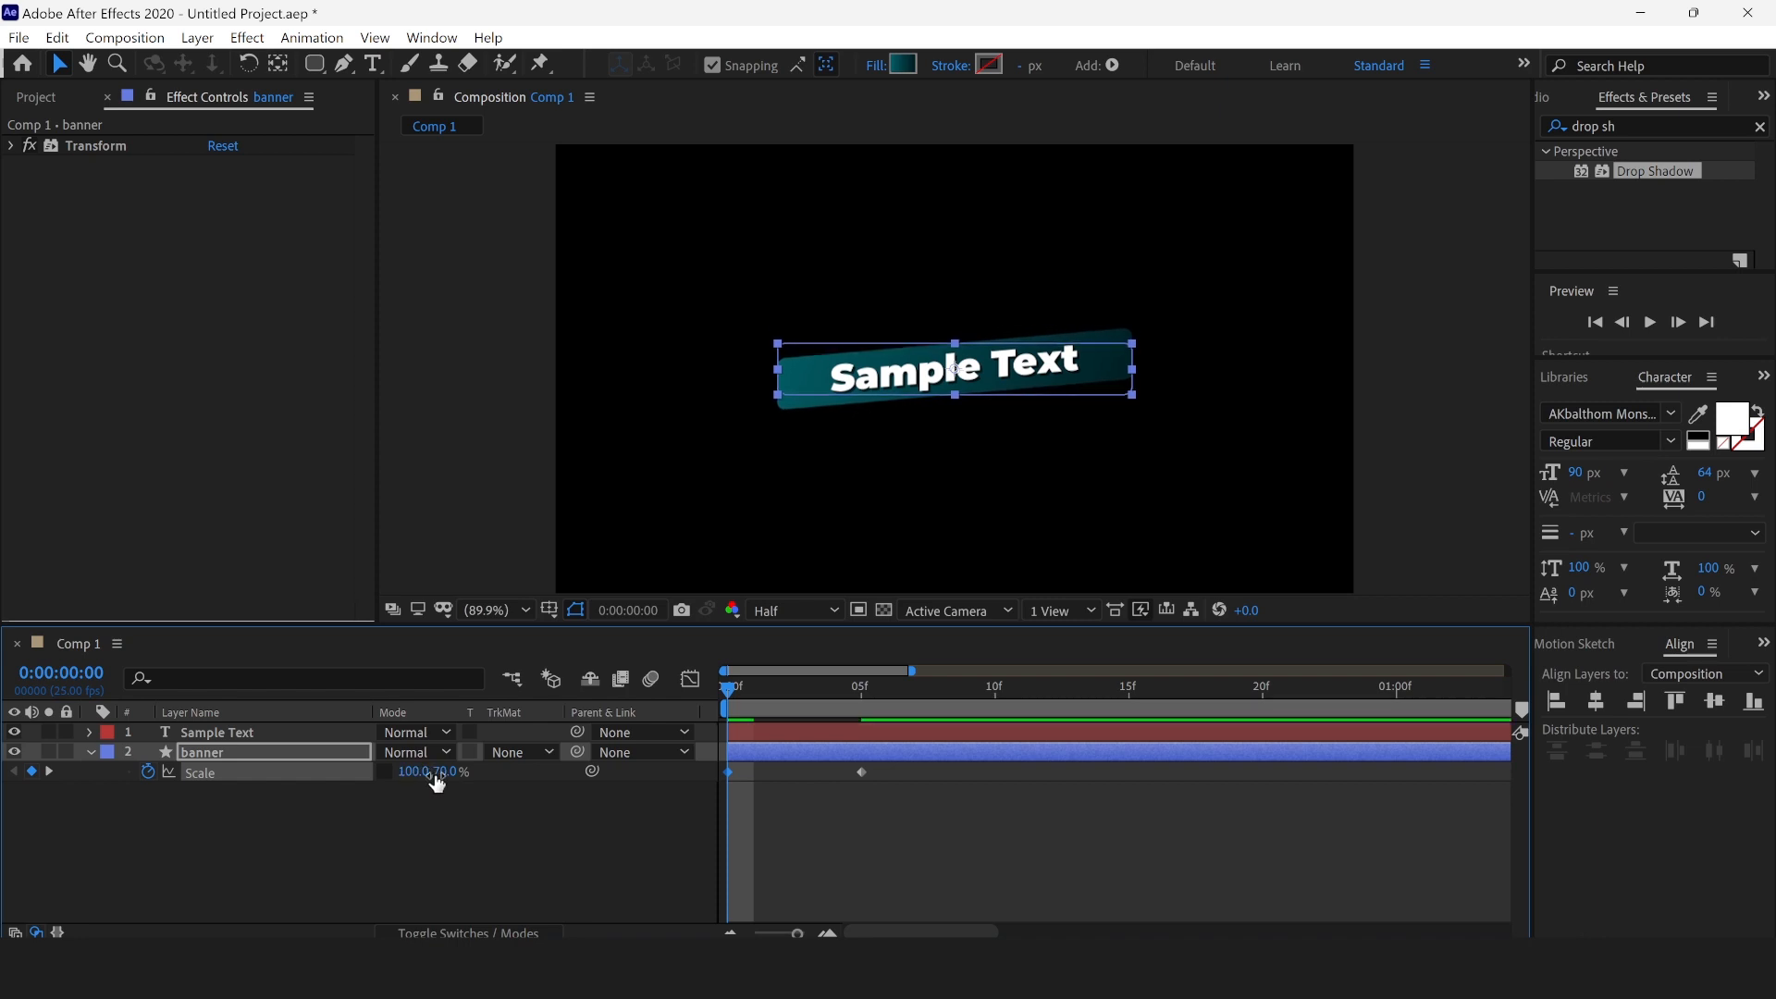
click(444, 771)
key(Return)
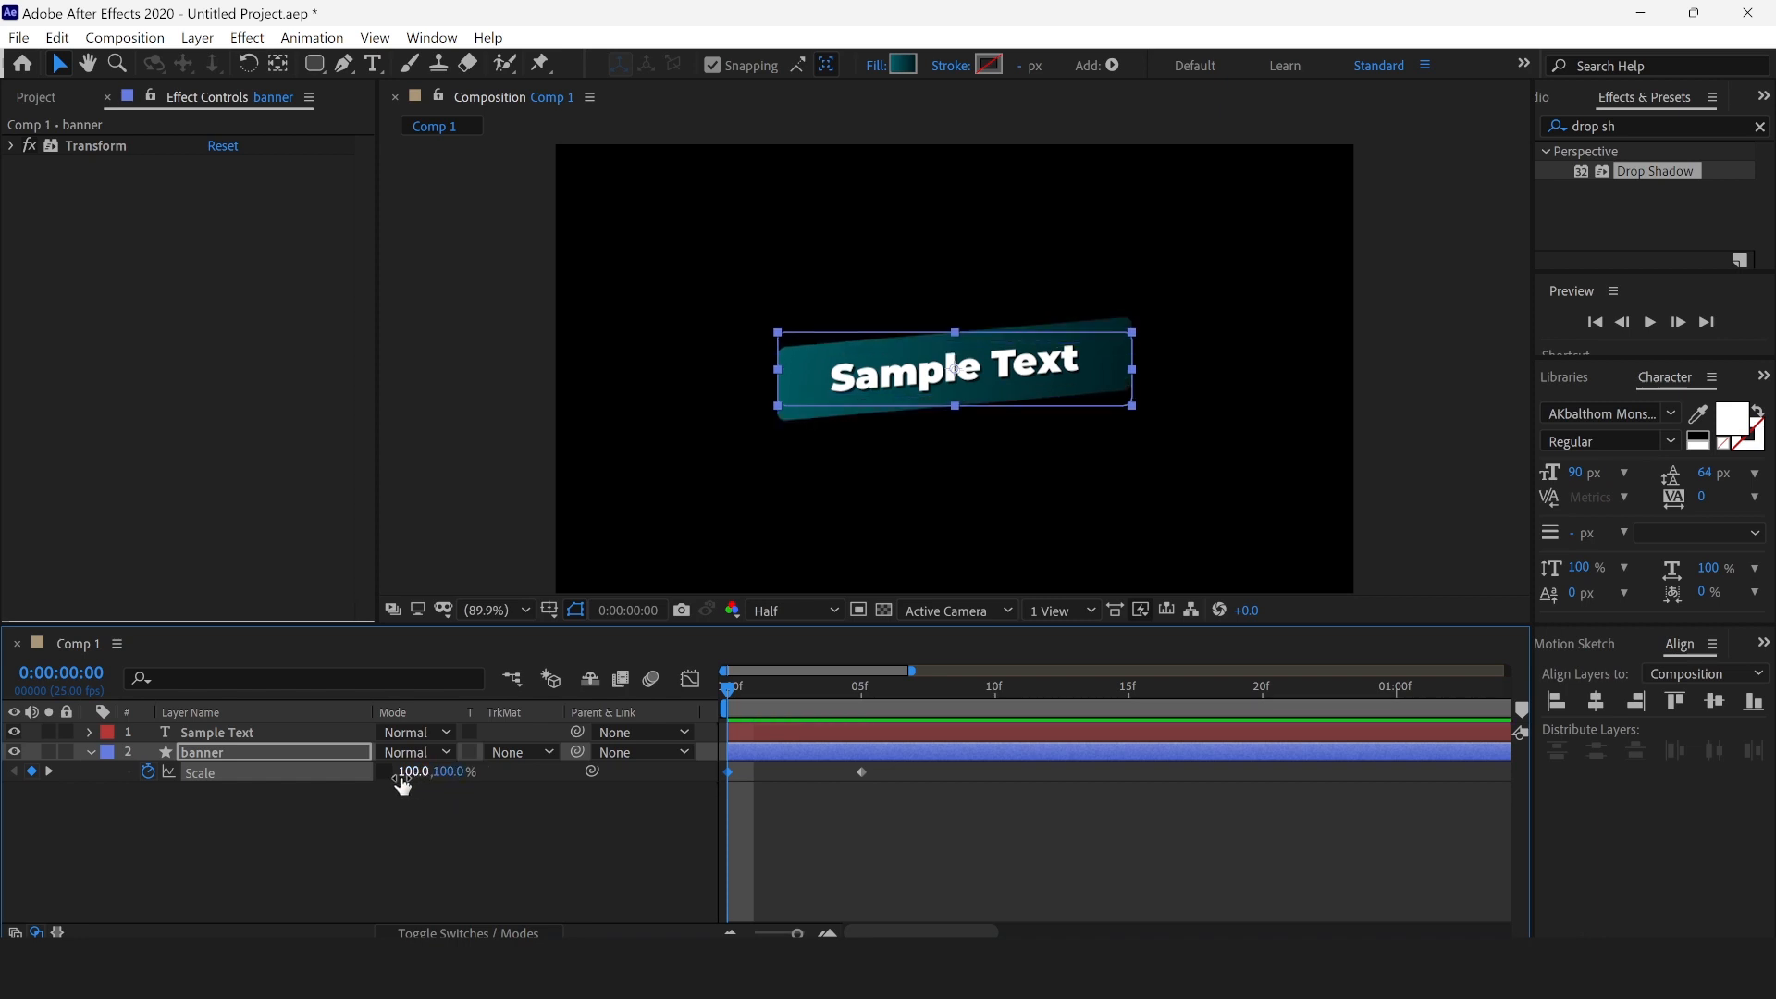
click(411, 772)
text(0)
key(Return)
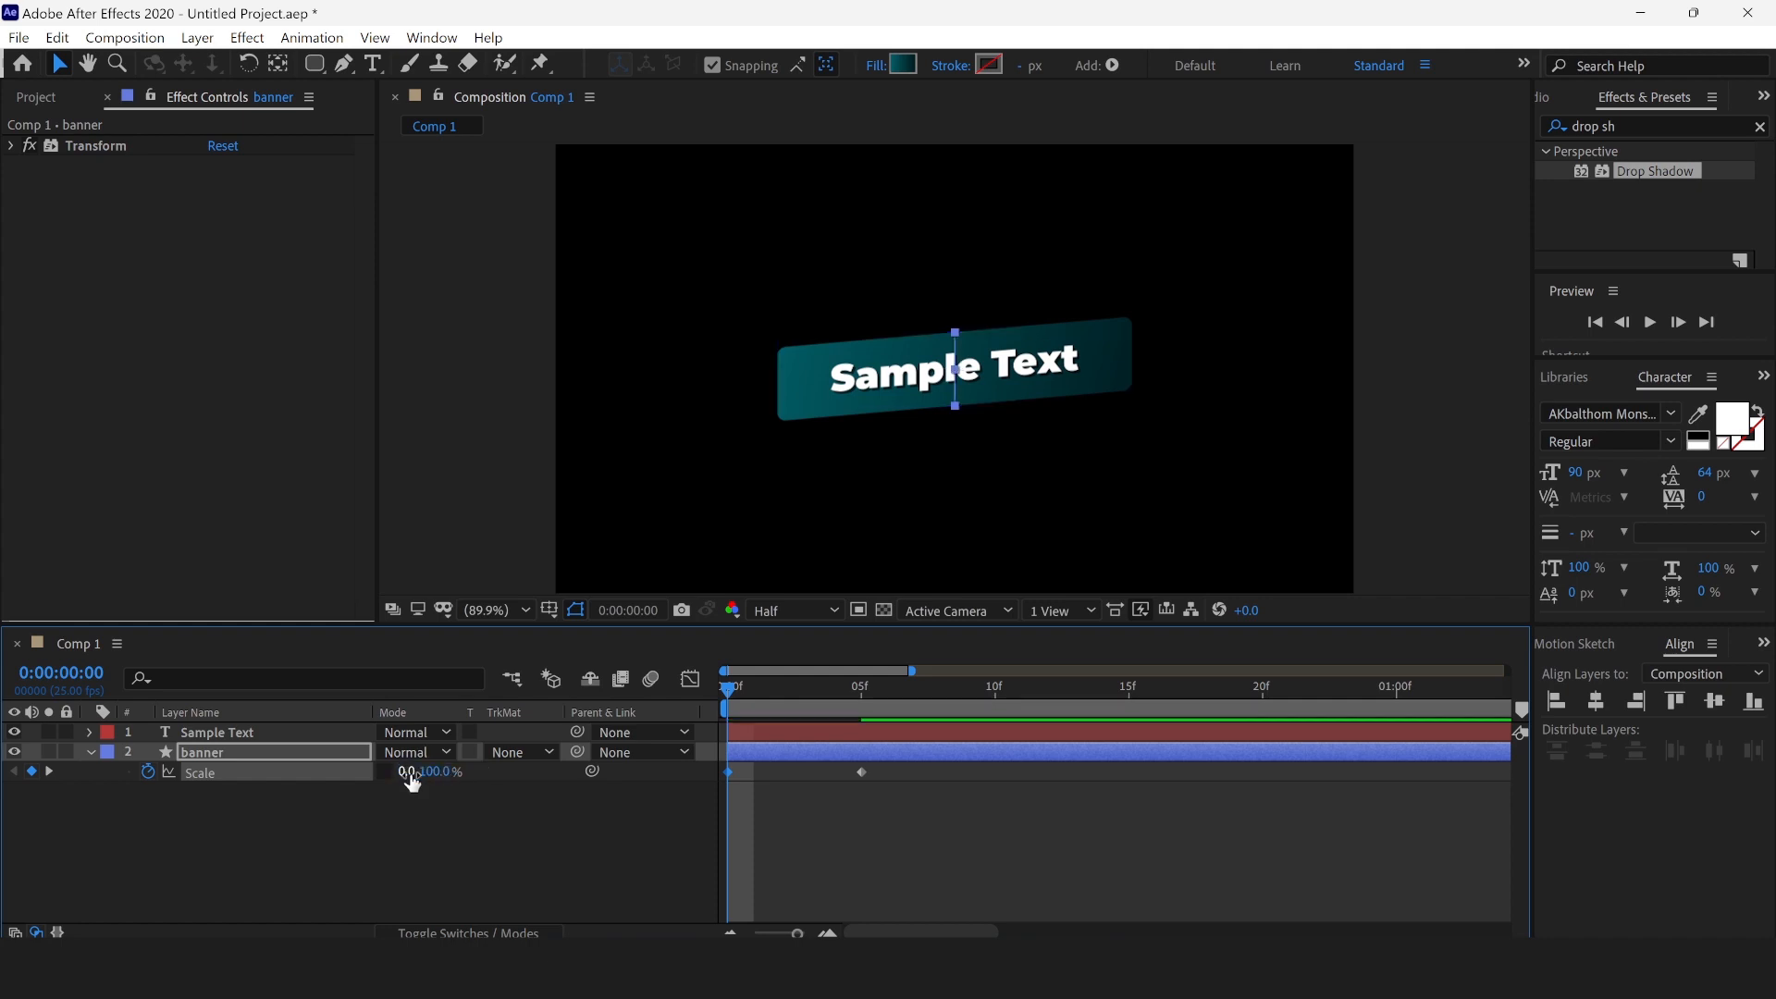
Step: Play the banner's scale animation from the beginning of the composition
drag(731, 692, 680, 703)
click(570, 838)
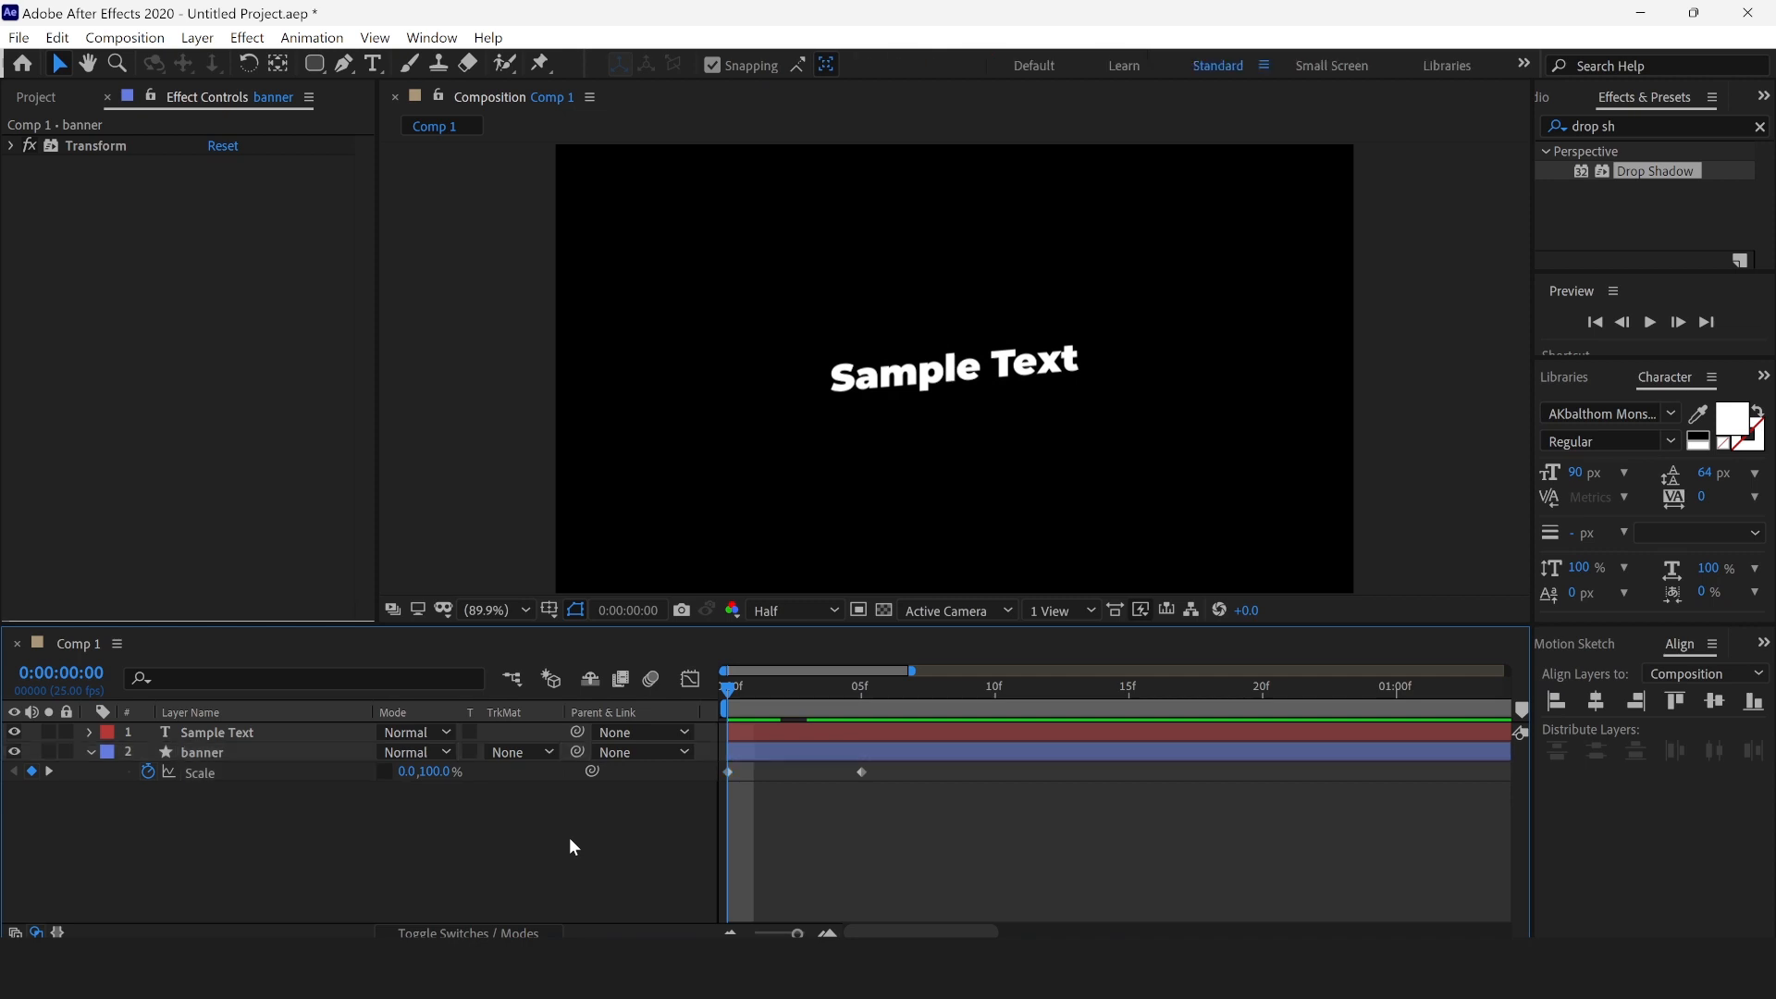
key(space)
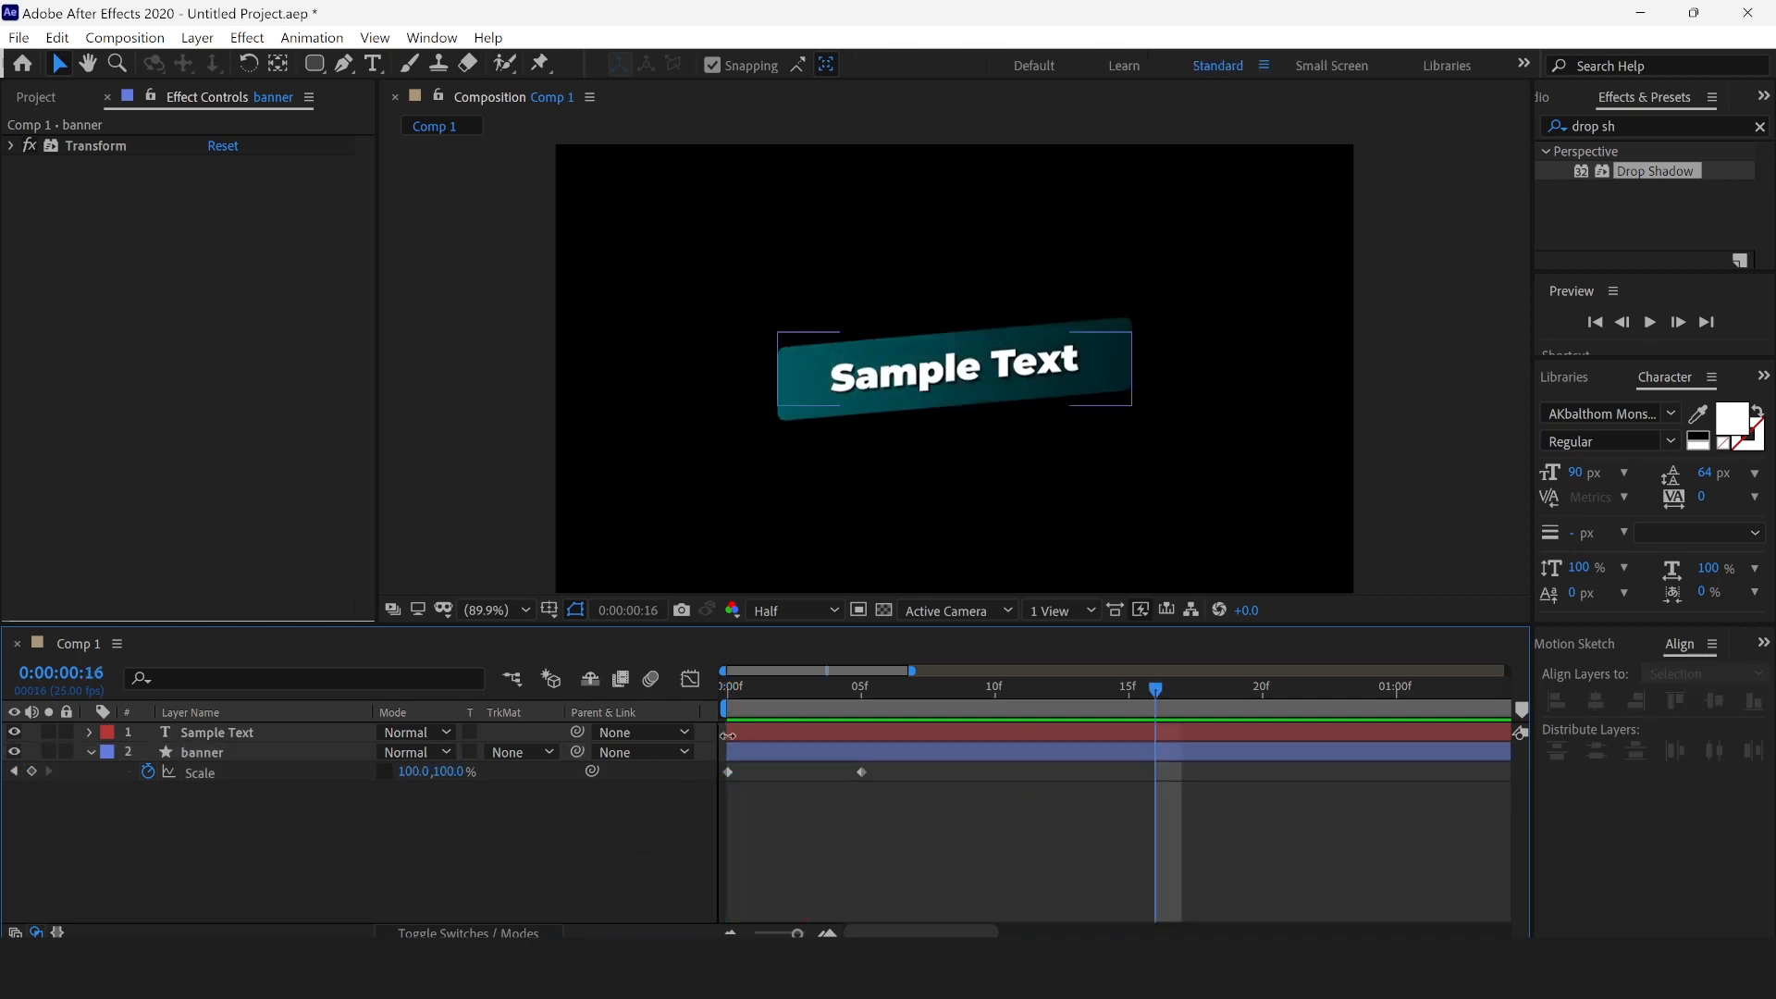
Step: Set the banner's horizontal scale to 122% on the Scale keyframe at frame 5, keeping the vertical scale at 100%
drag(766, 689, 938, 720)
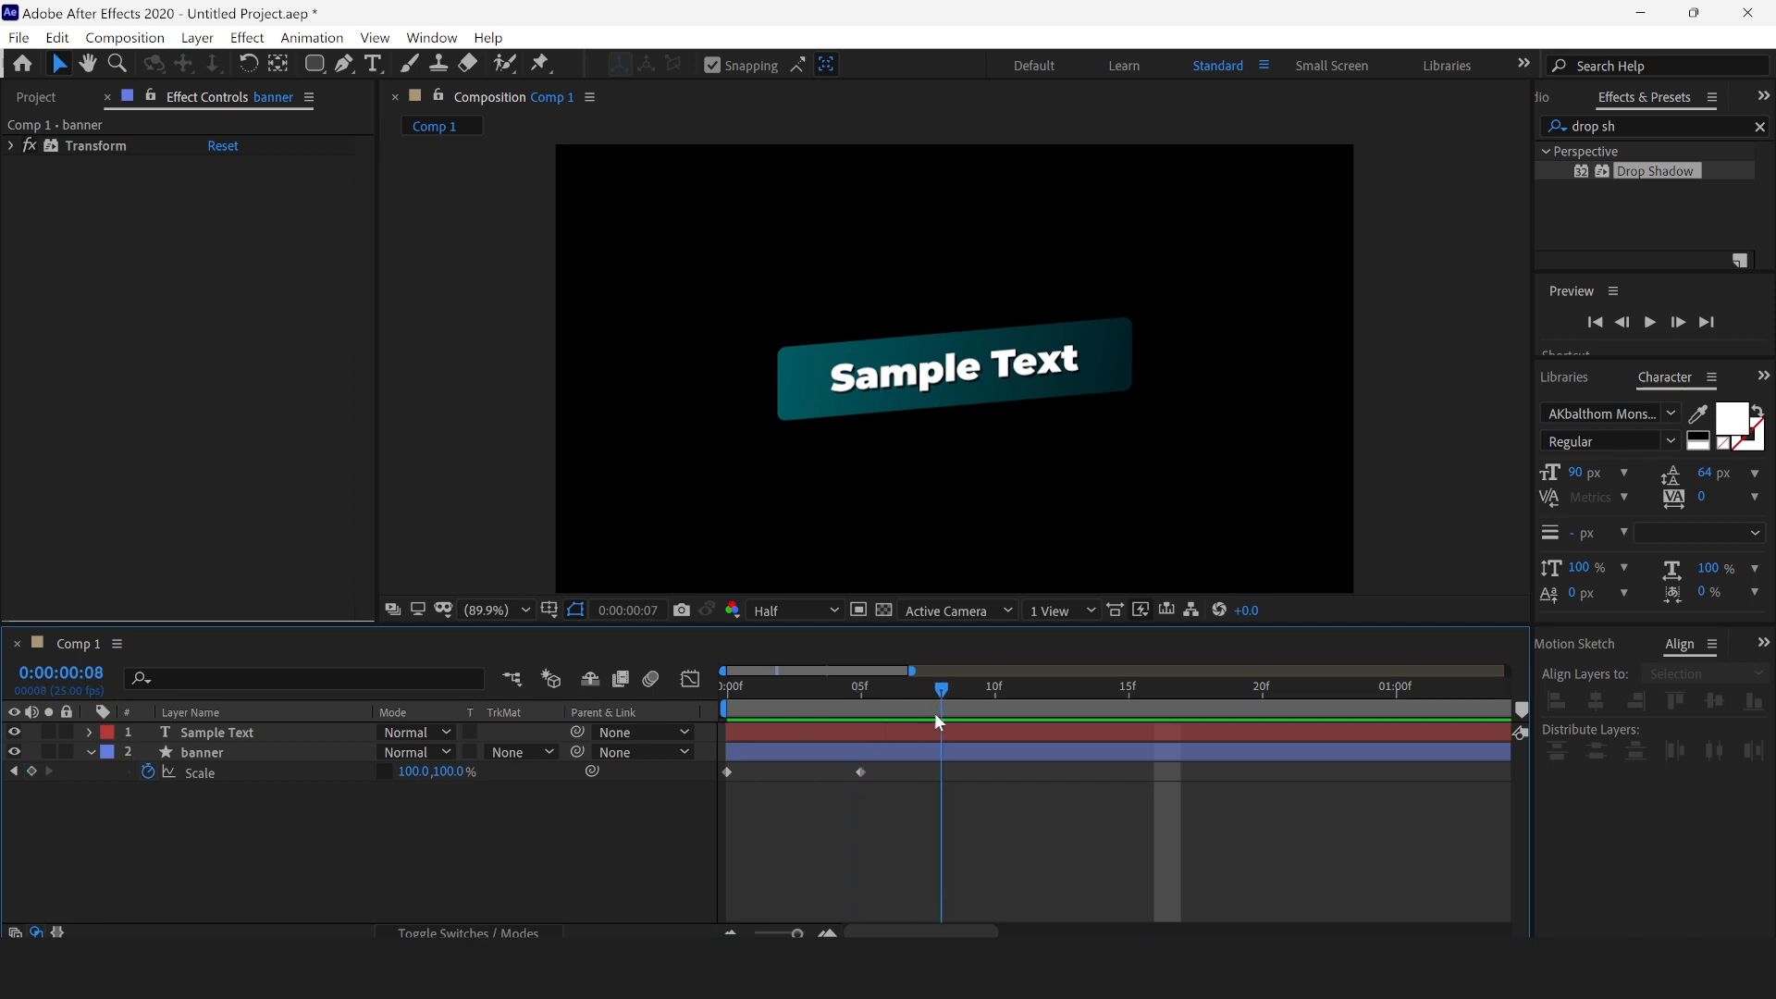
drag(934, 716, 870, 731)
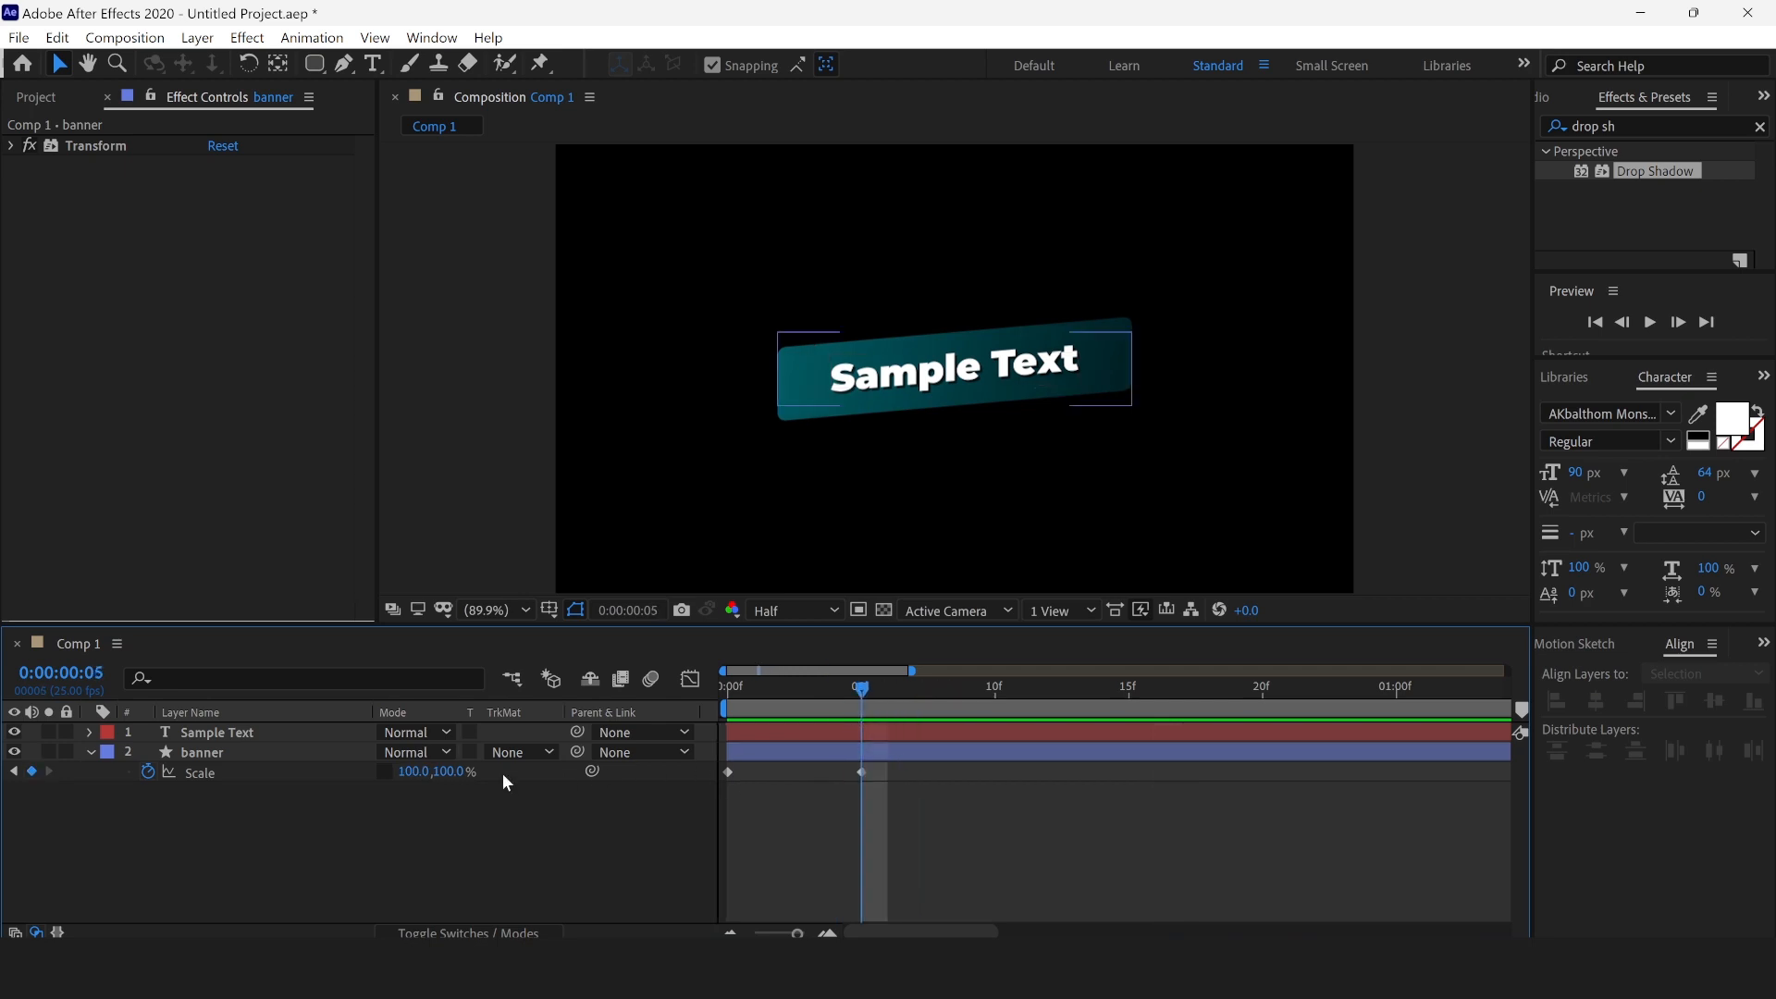
drag(412, 773, 445, 773)
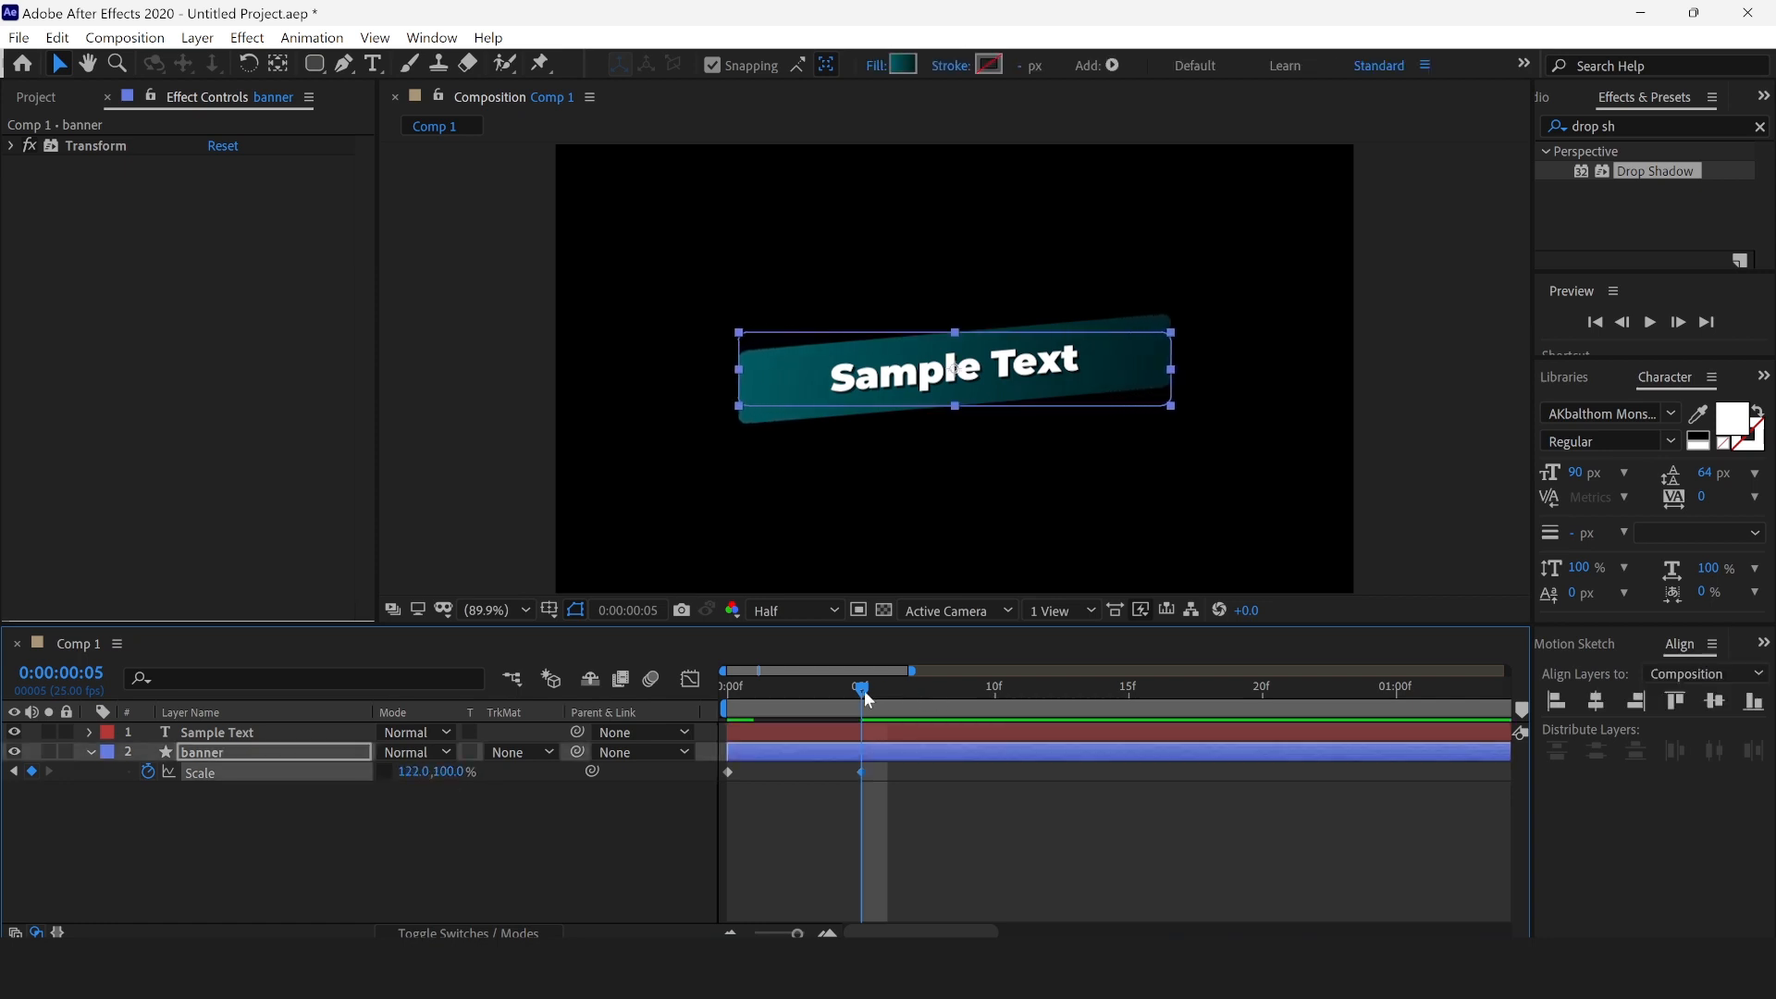
Step: Add a Scale keyframe to the banner at frame 8 with 95% horizontal and 100% vertical scale
drag(864, 690, 910, 701)
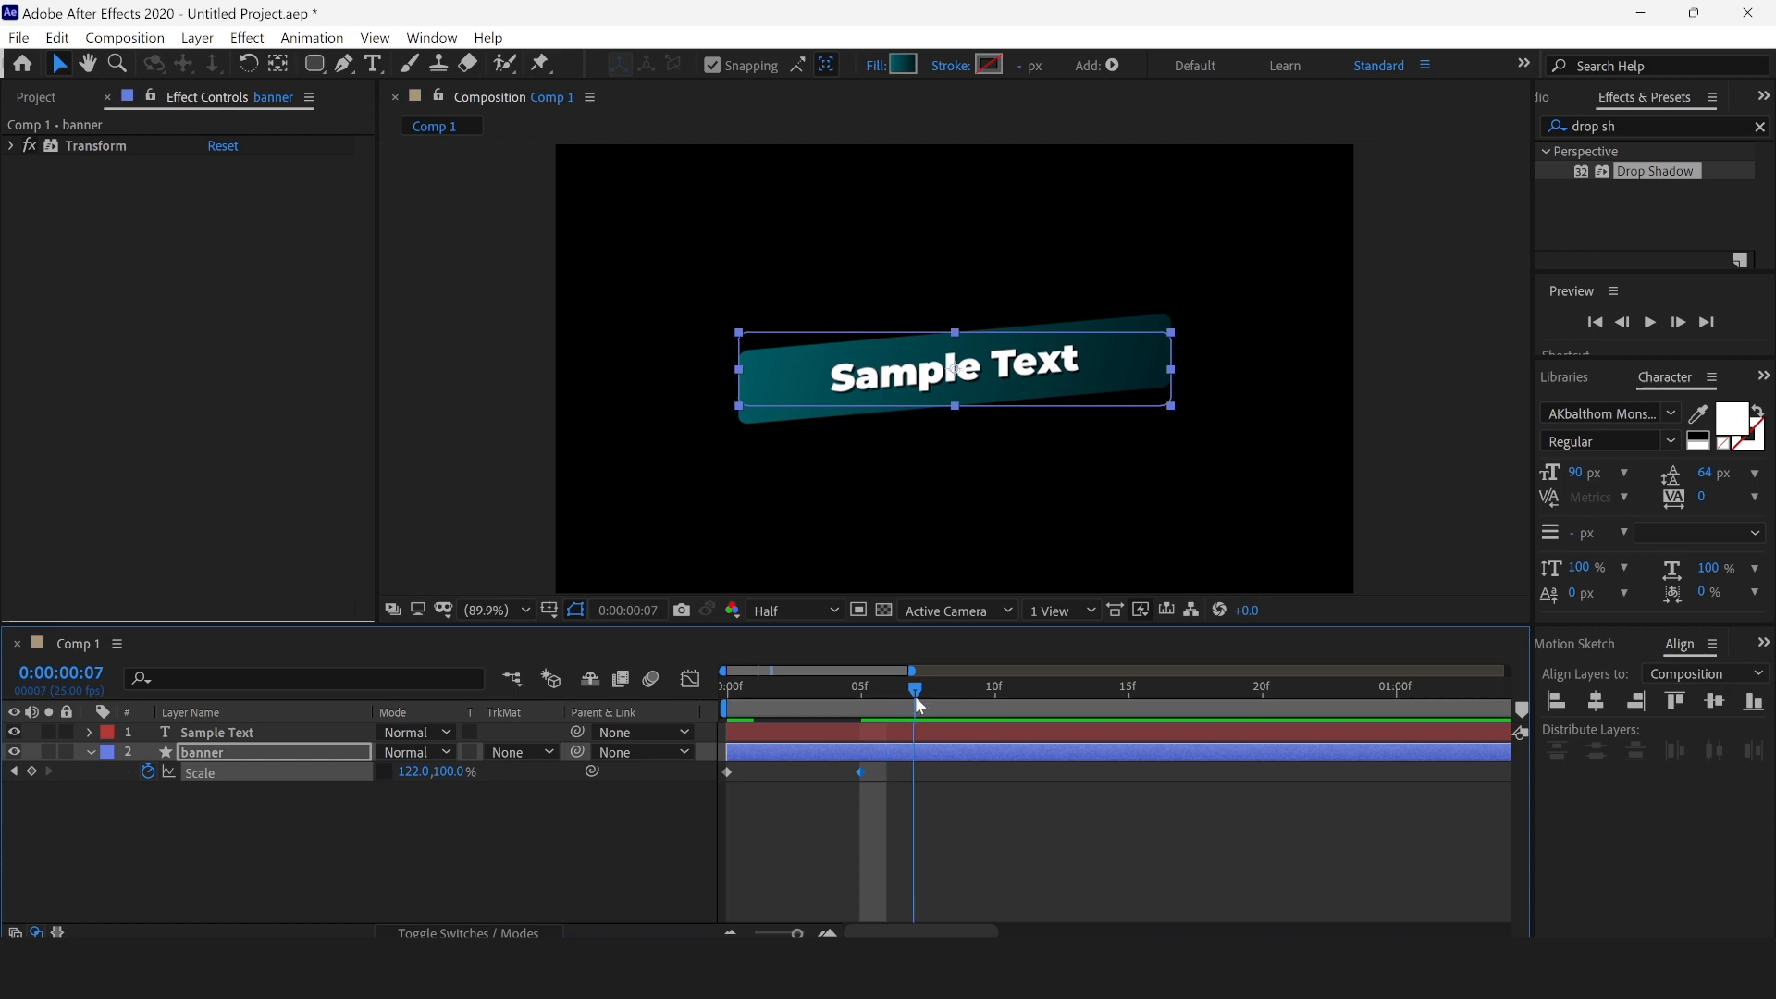
click(938, 697)
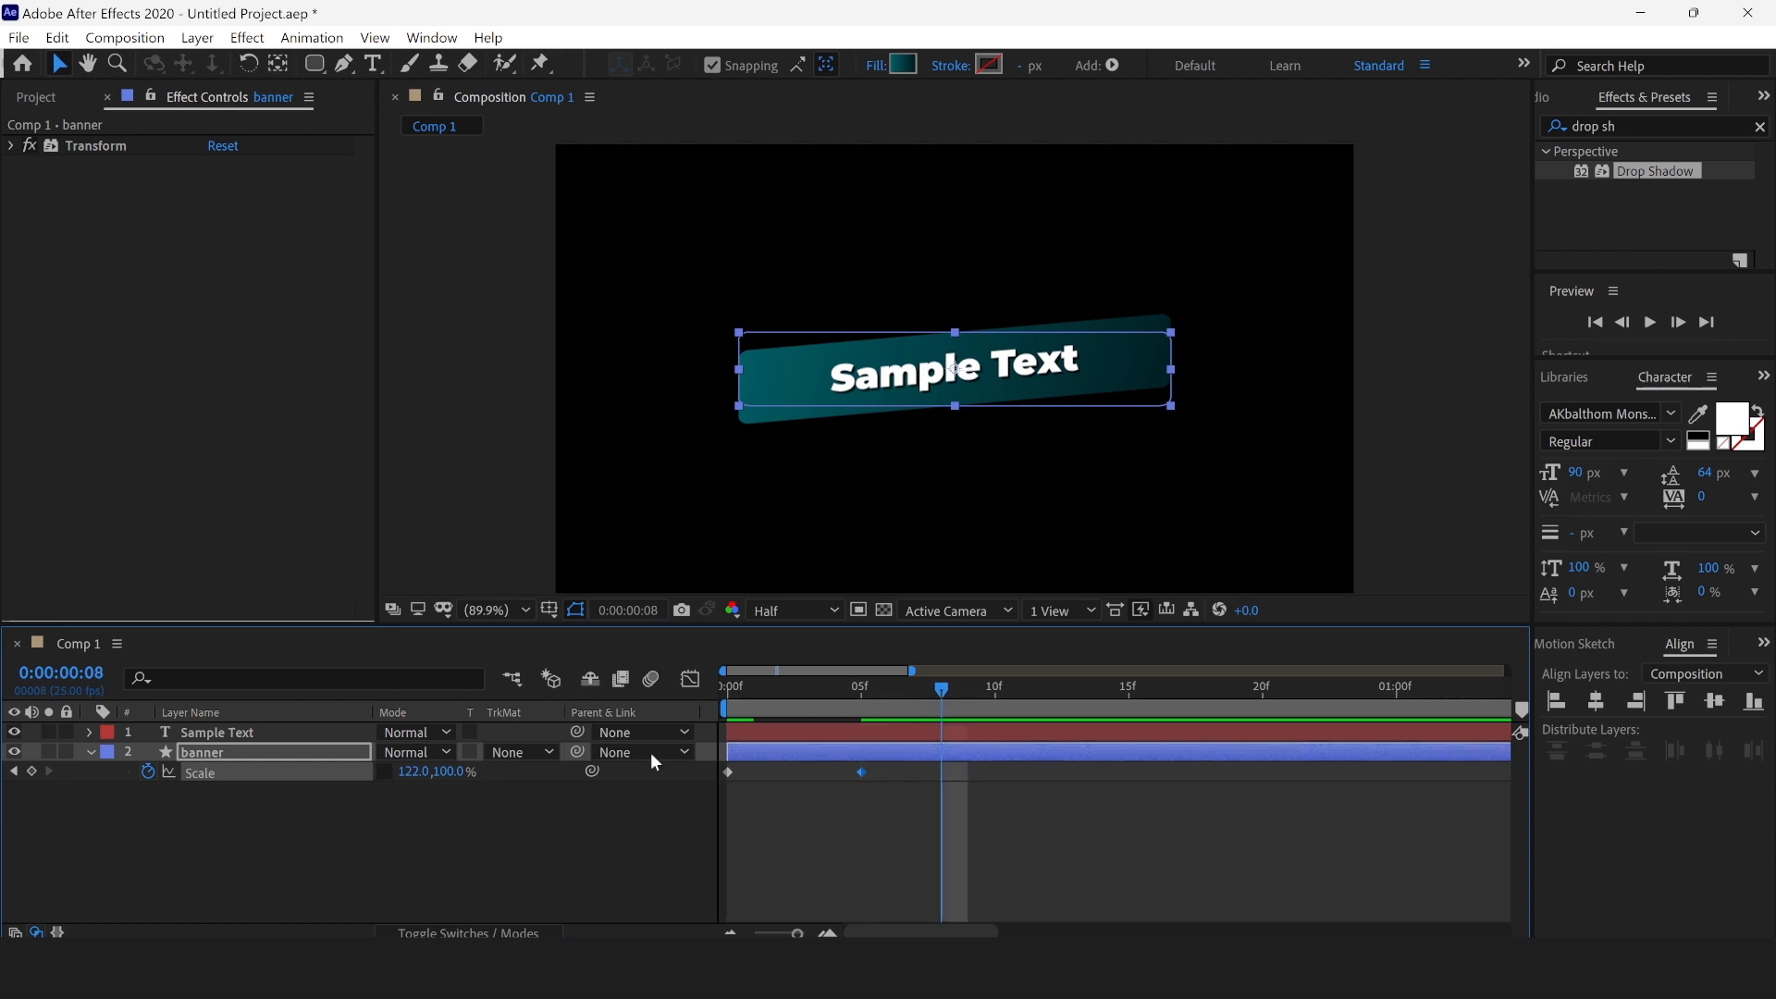
drag(421, 775, 398, 779)
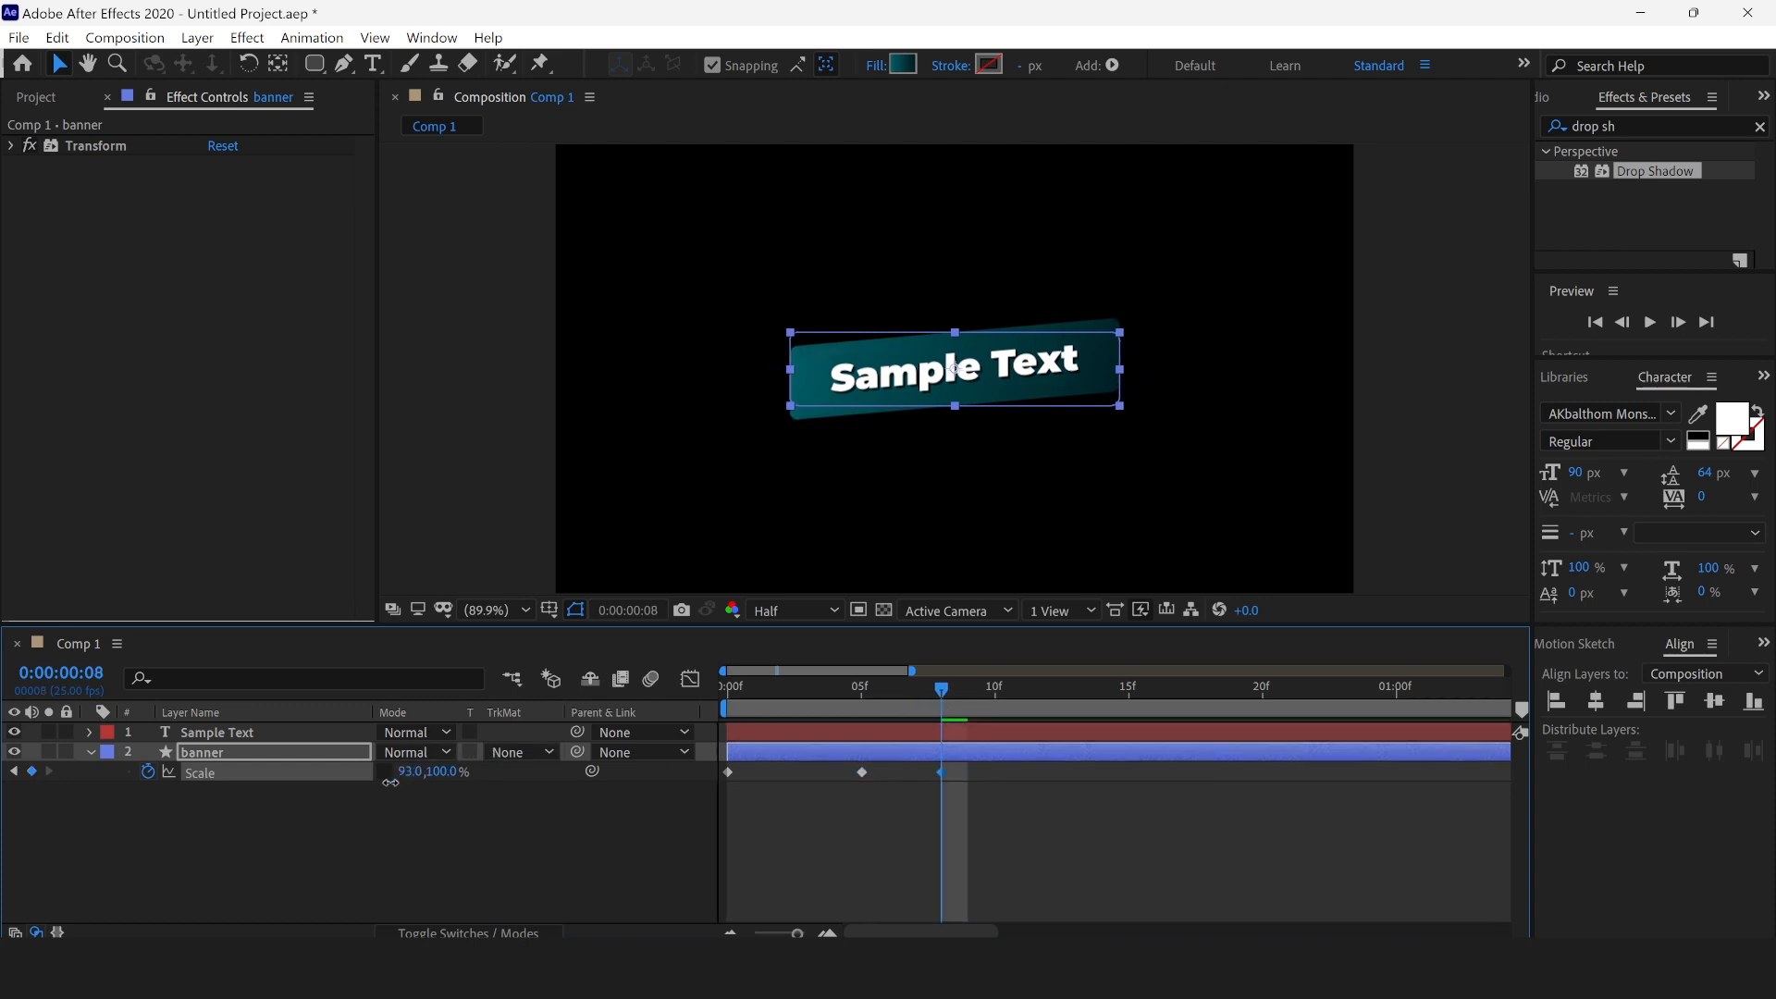
click(396, 779)
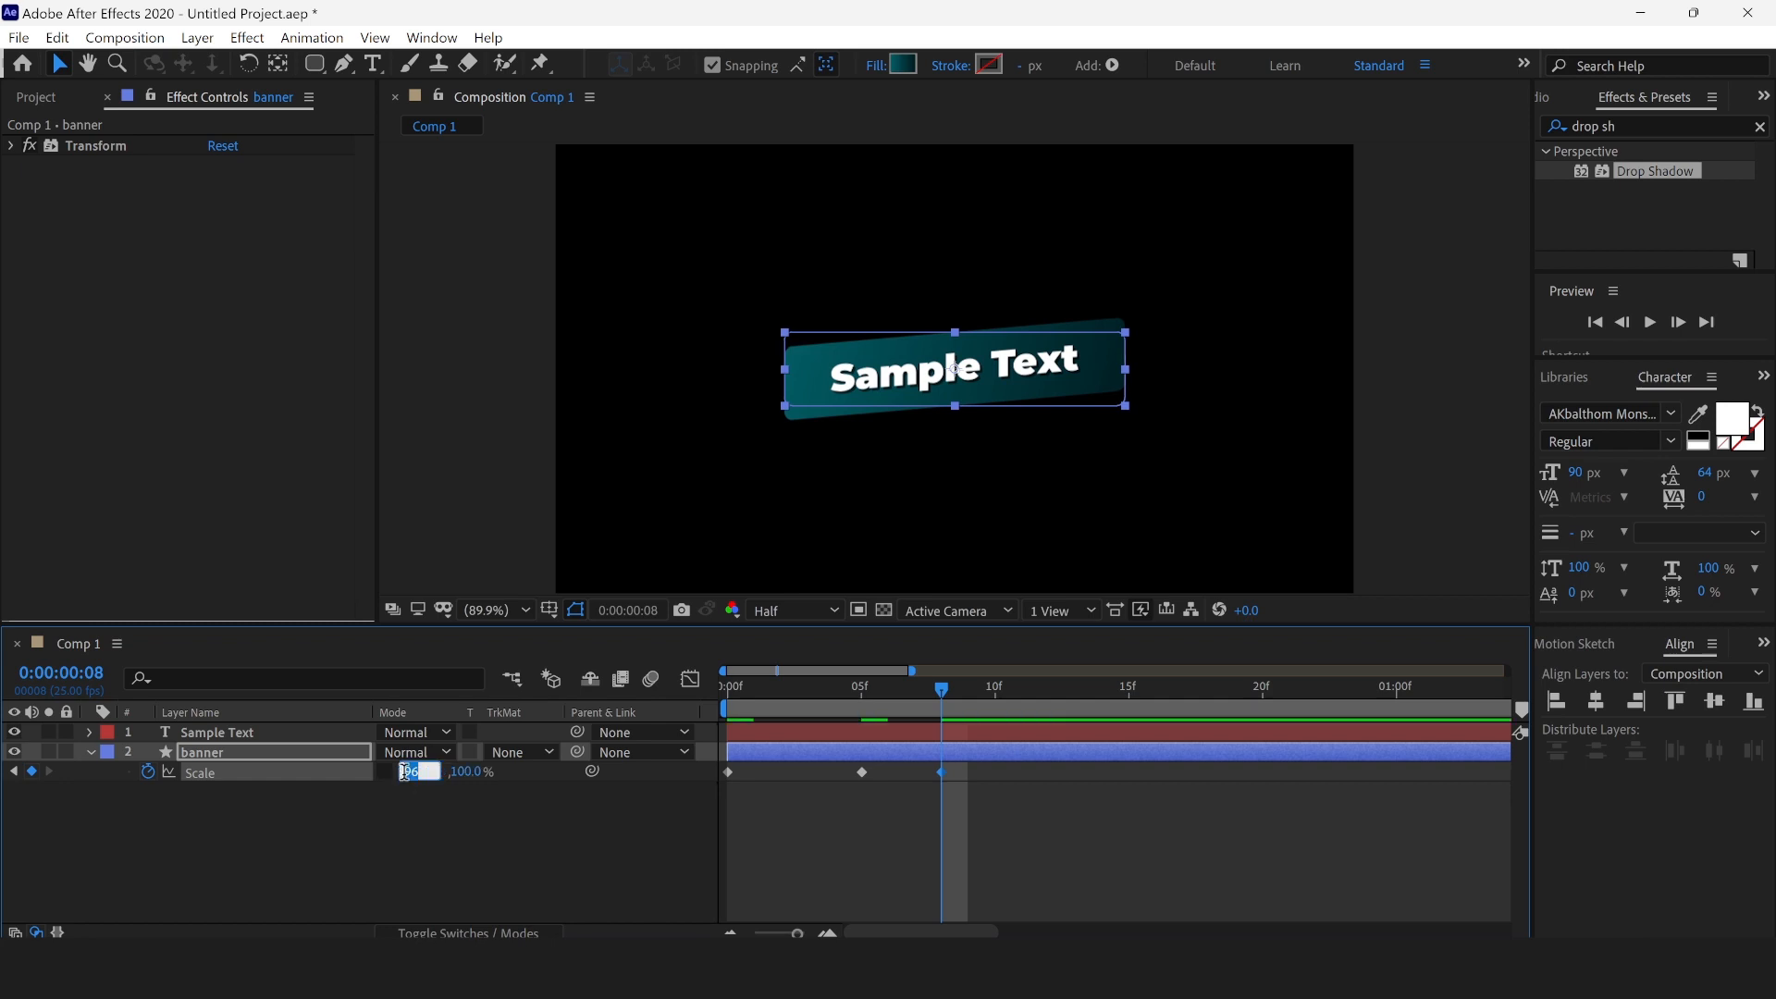
text(95)
key(Return)
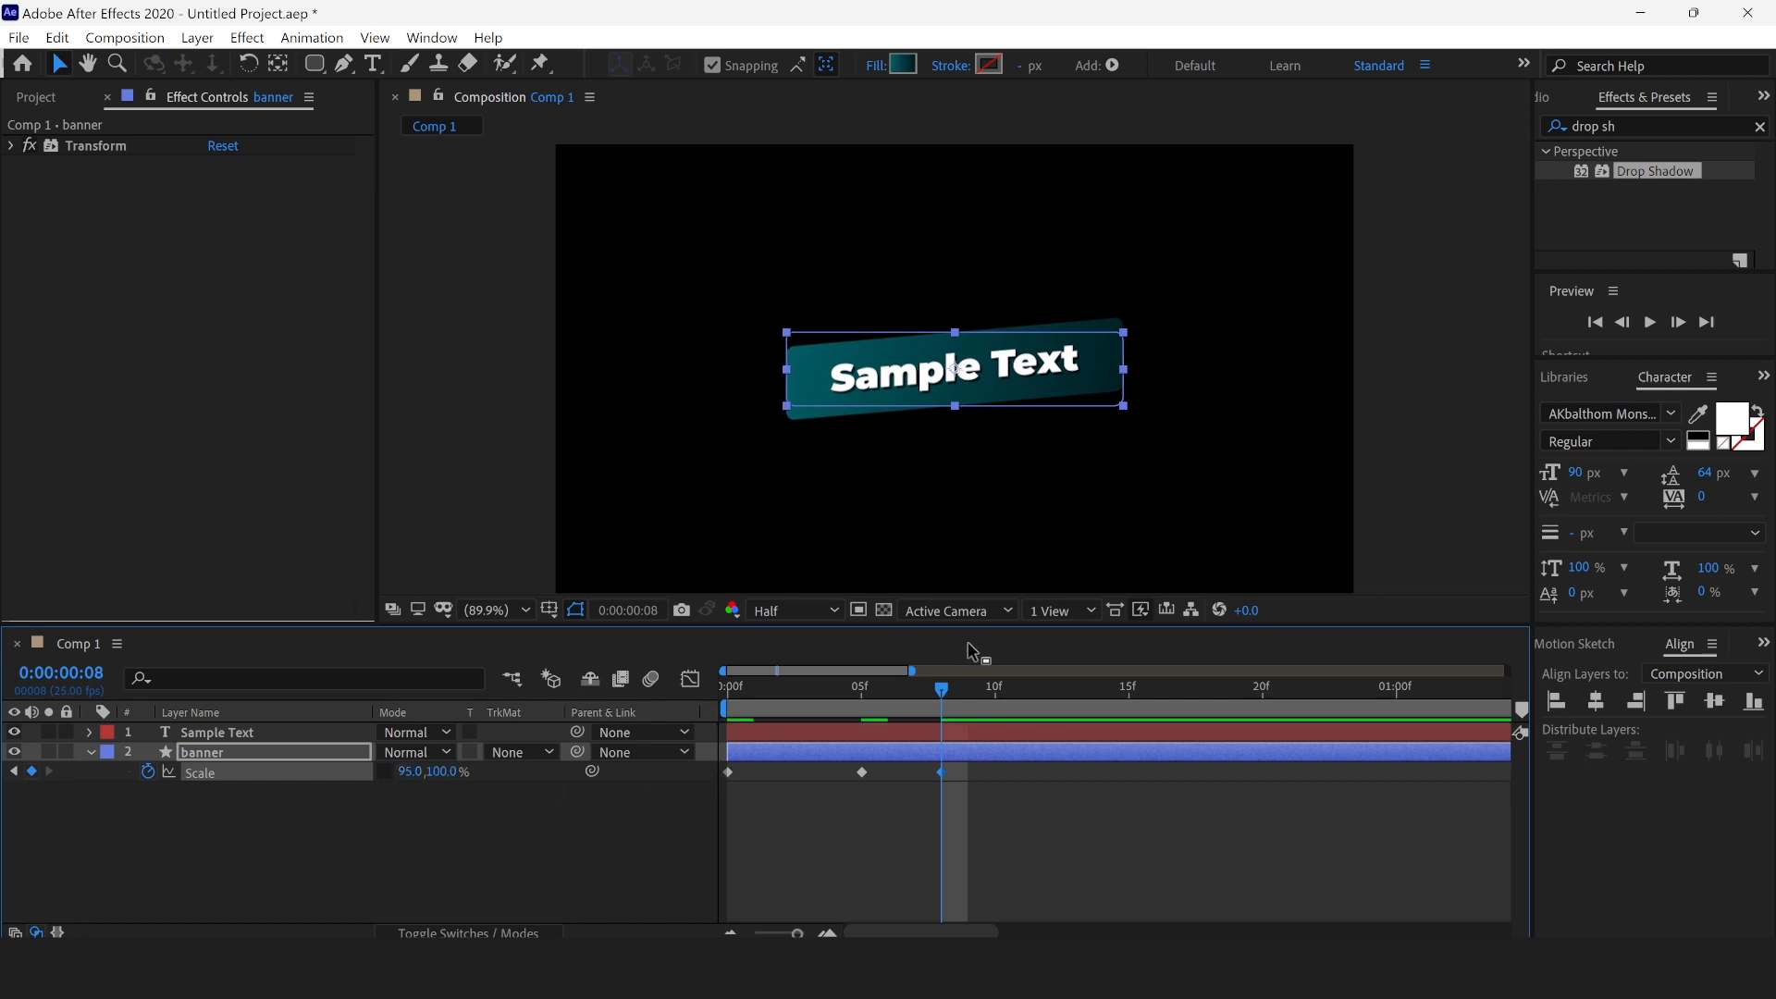
Step: Add a banner Scale keyframe of 100% horizontally and vertically at frame 10
drag(940, 687, 994, 707)
click(410, 772)
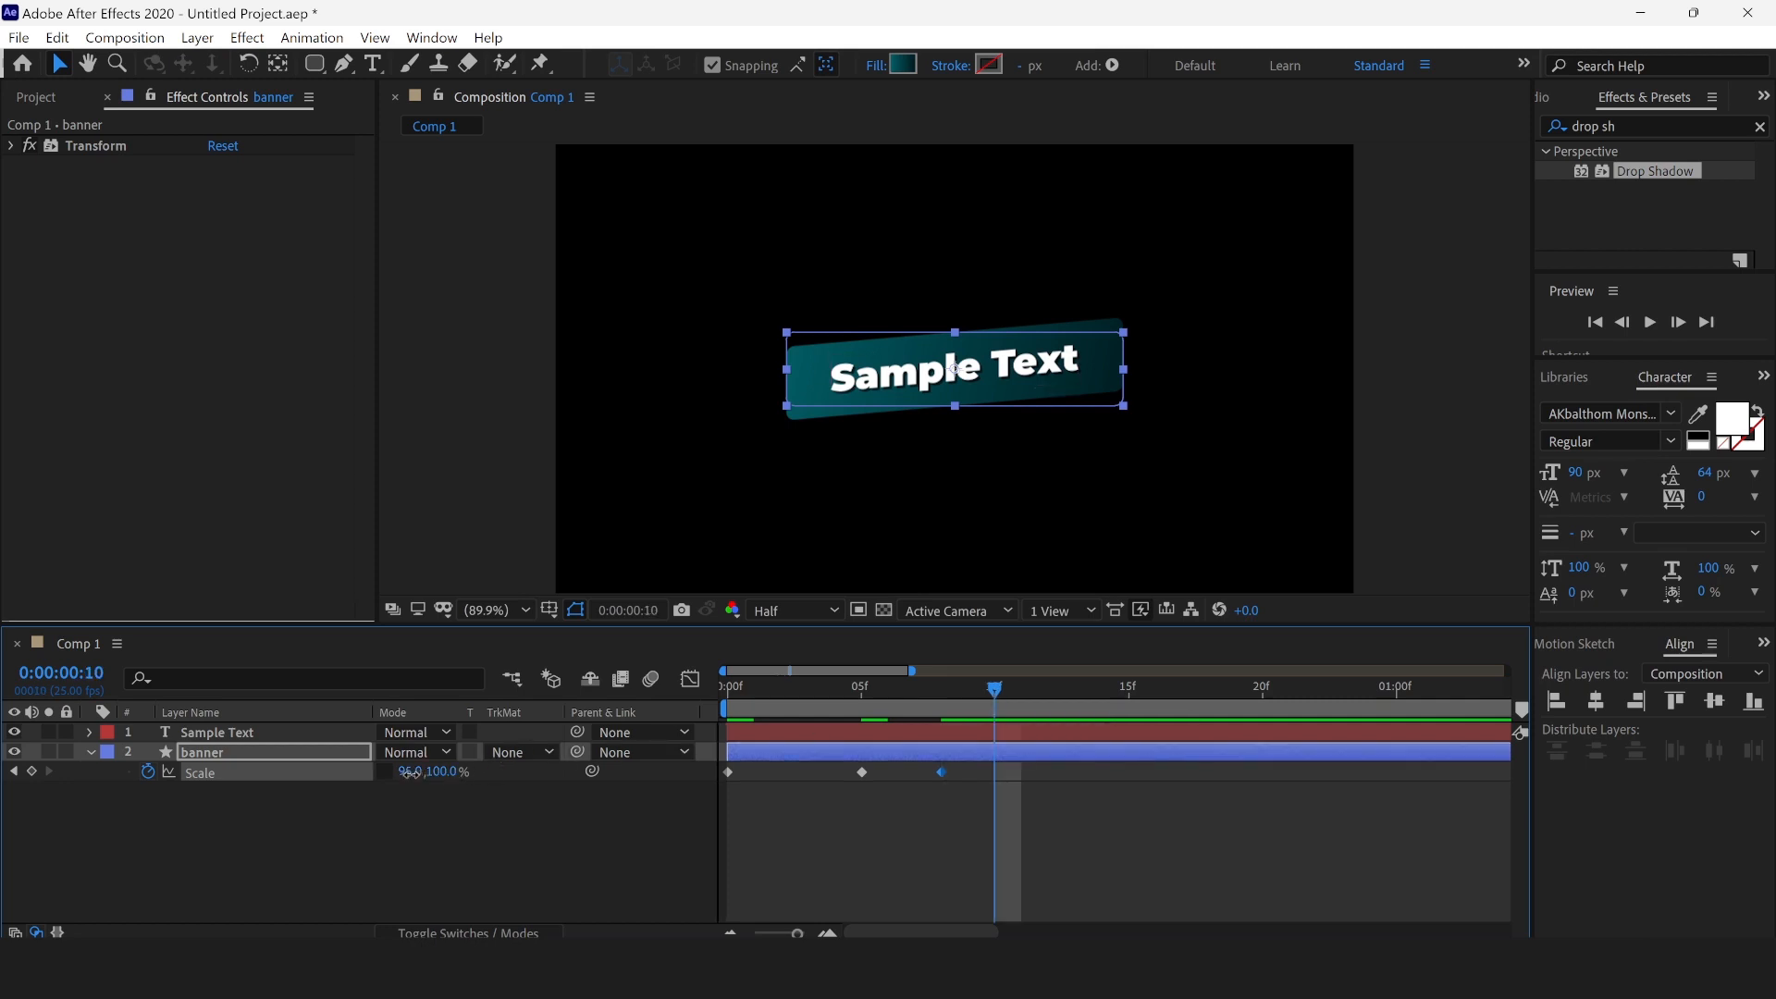
key(Return)
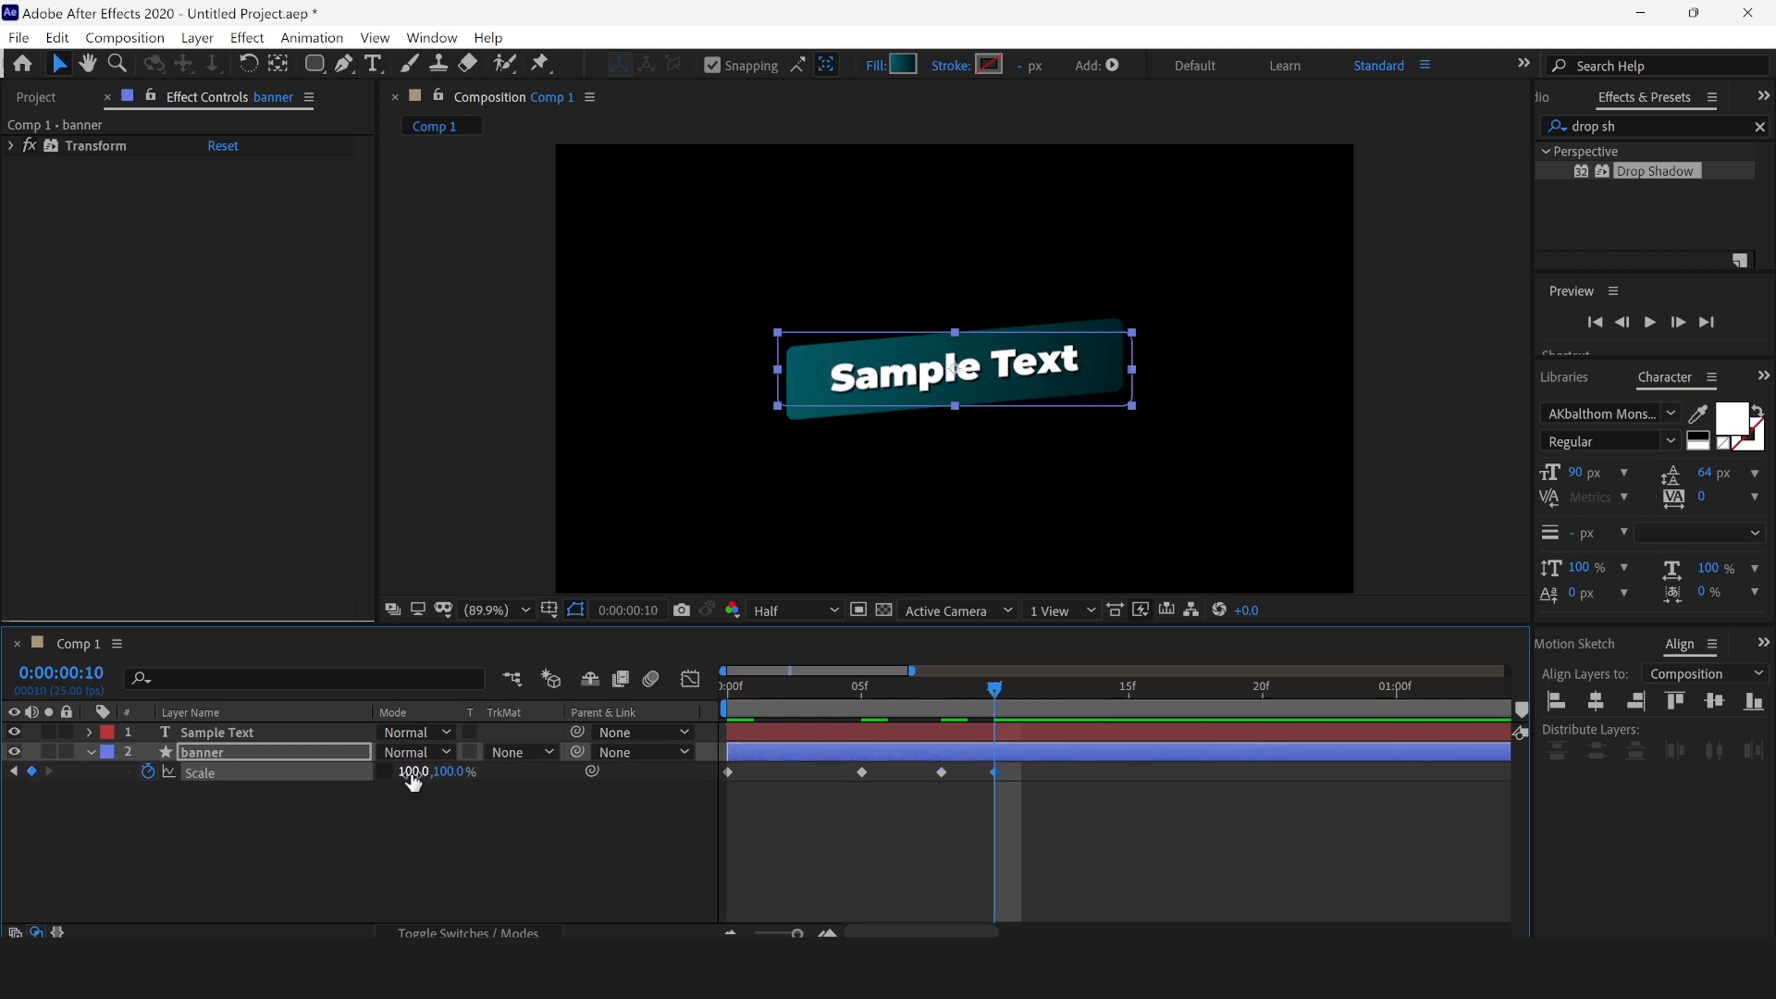
Step: Scrub through the banner's scale keyframes and play the bounce from the beginning of the composition
drag(775, 689, 995, 730)
key(Home)
key(space)
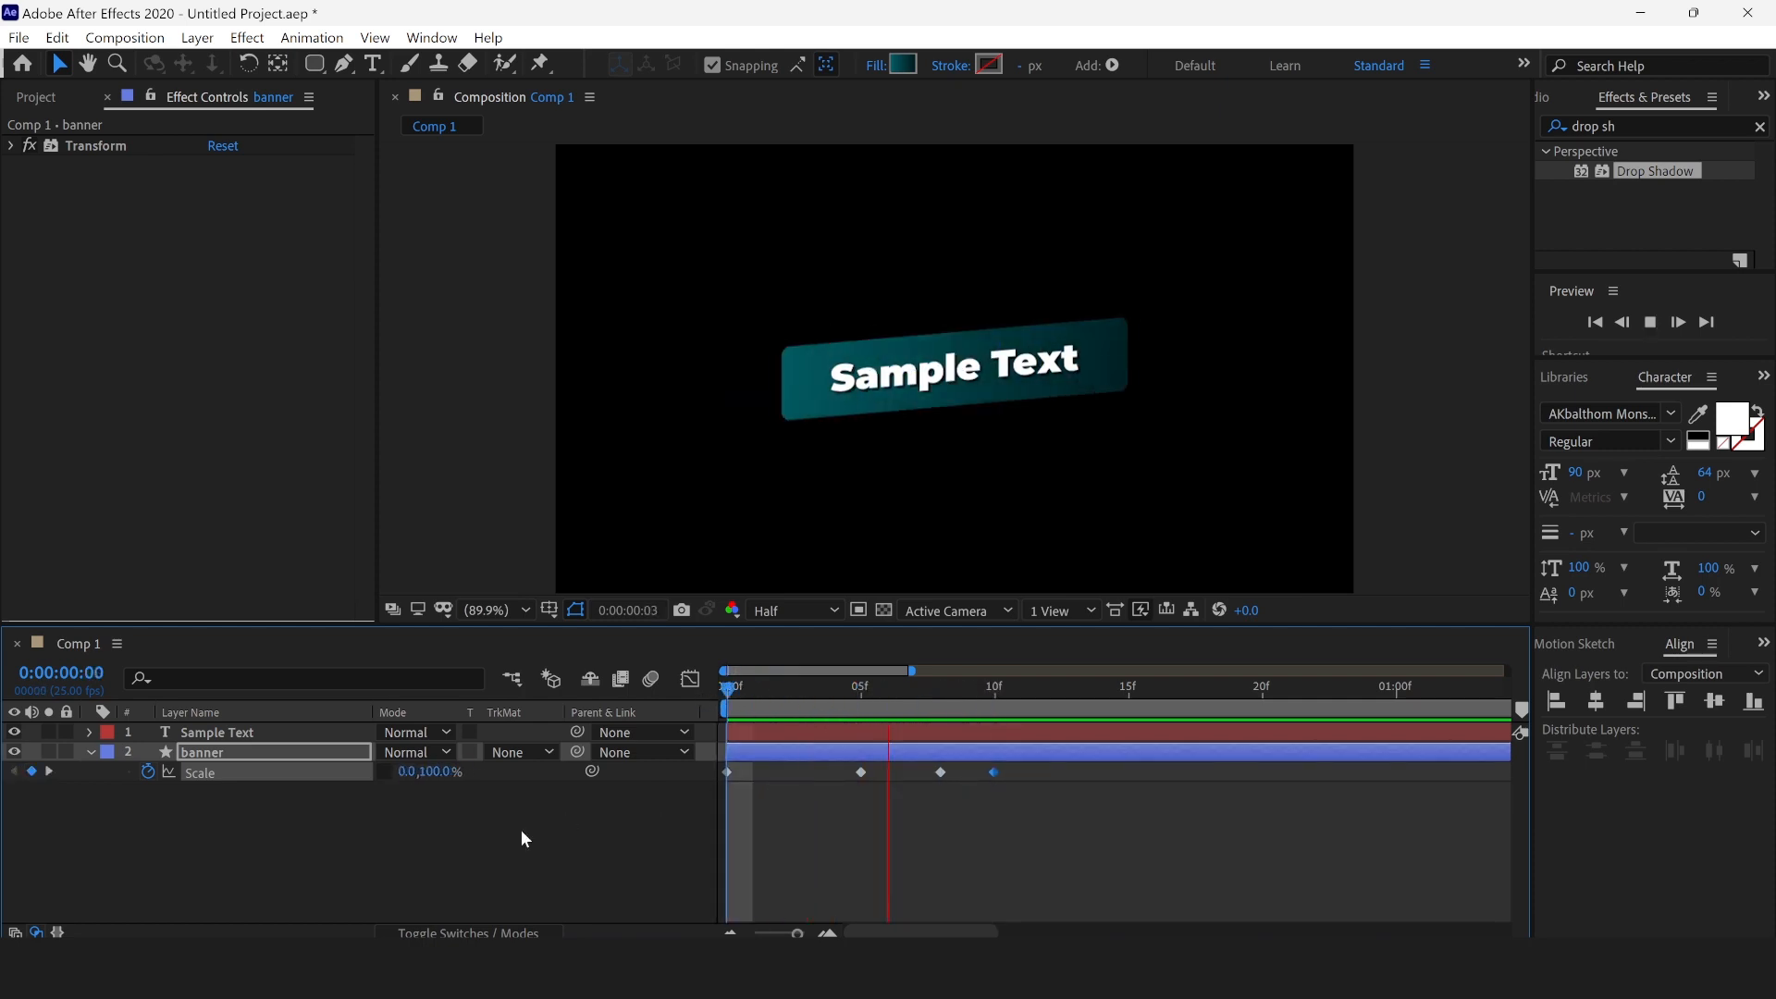
key(space)
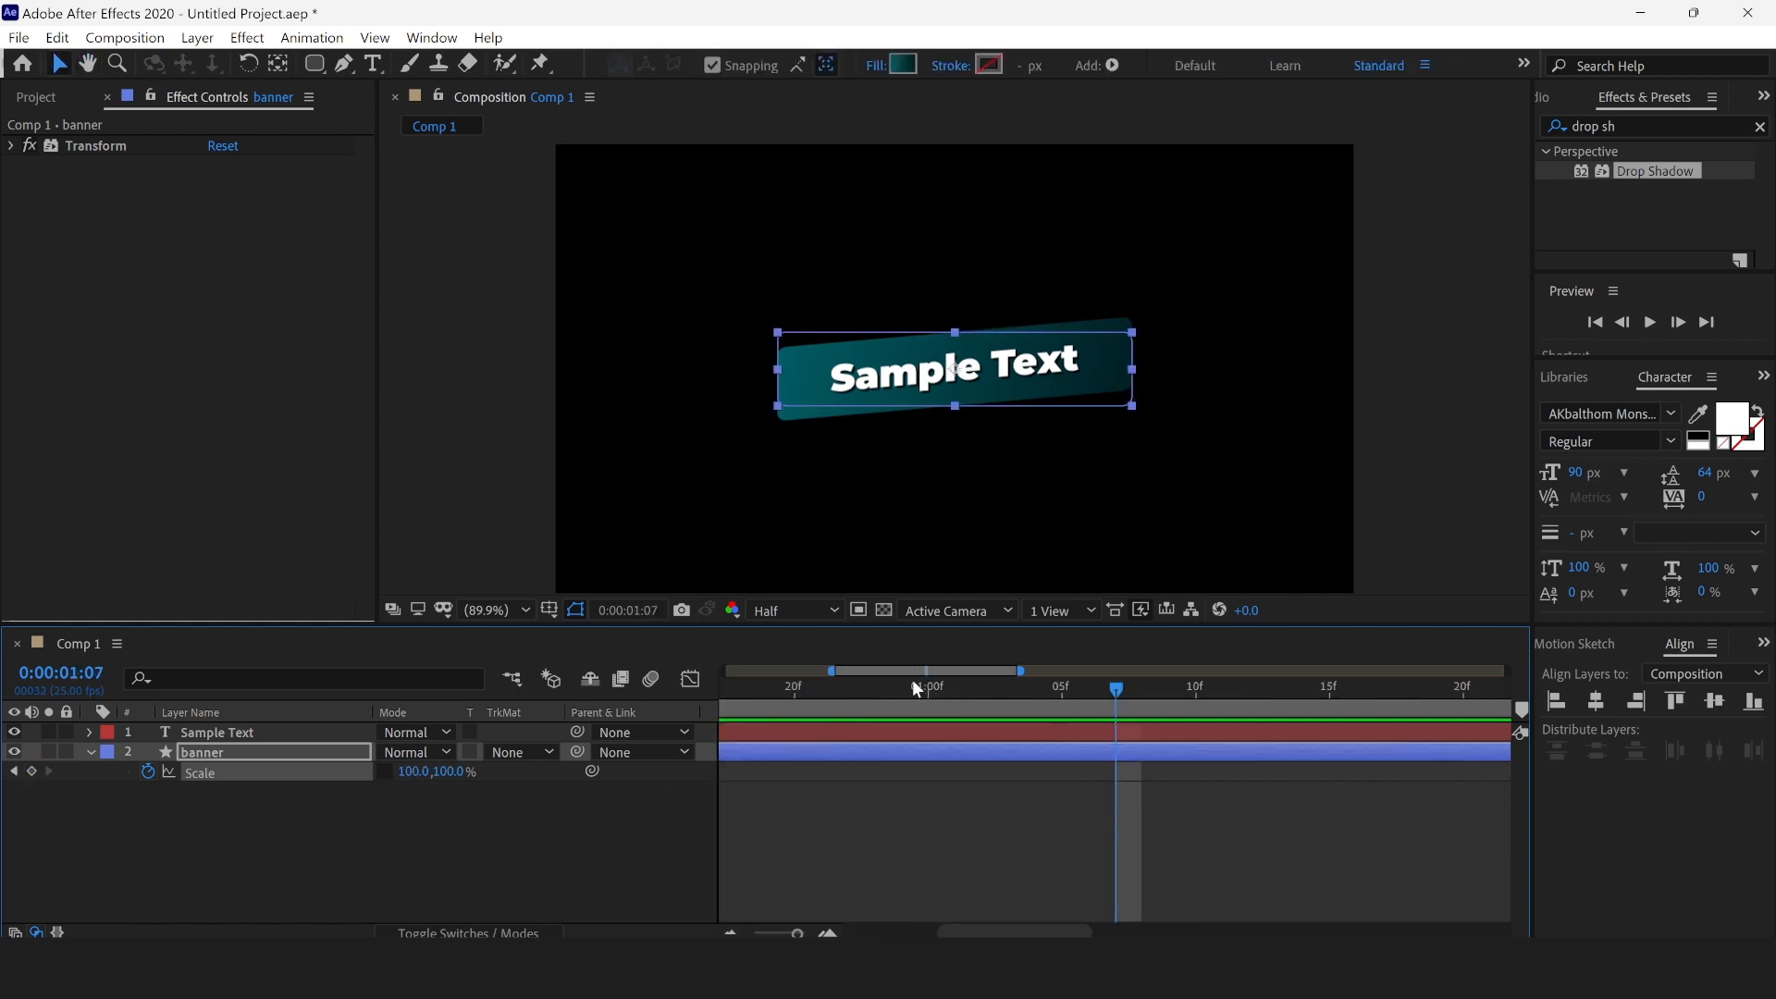
Step: Set the banner's horizontal scale to 85% on the keyframe at frame 8
drag(907, 669, 571, 691)
drag(751, 692, 944, 721)
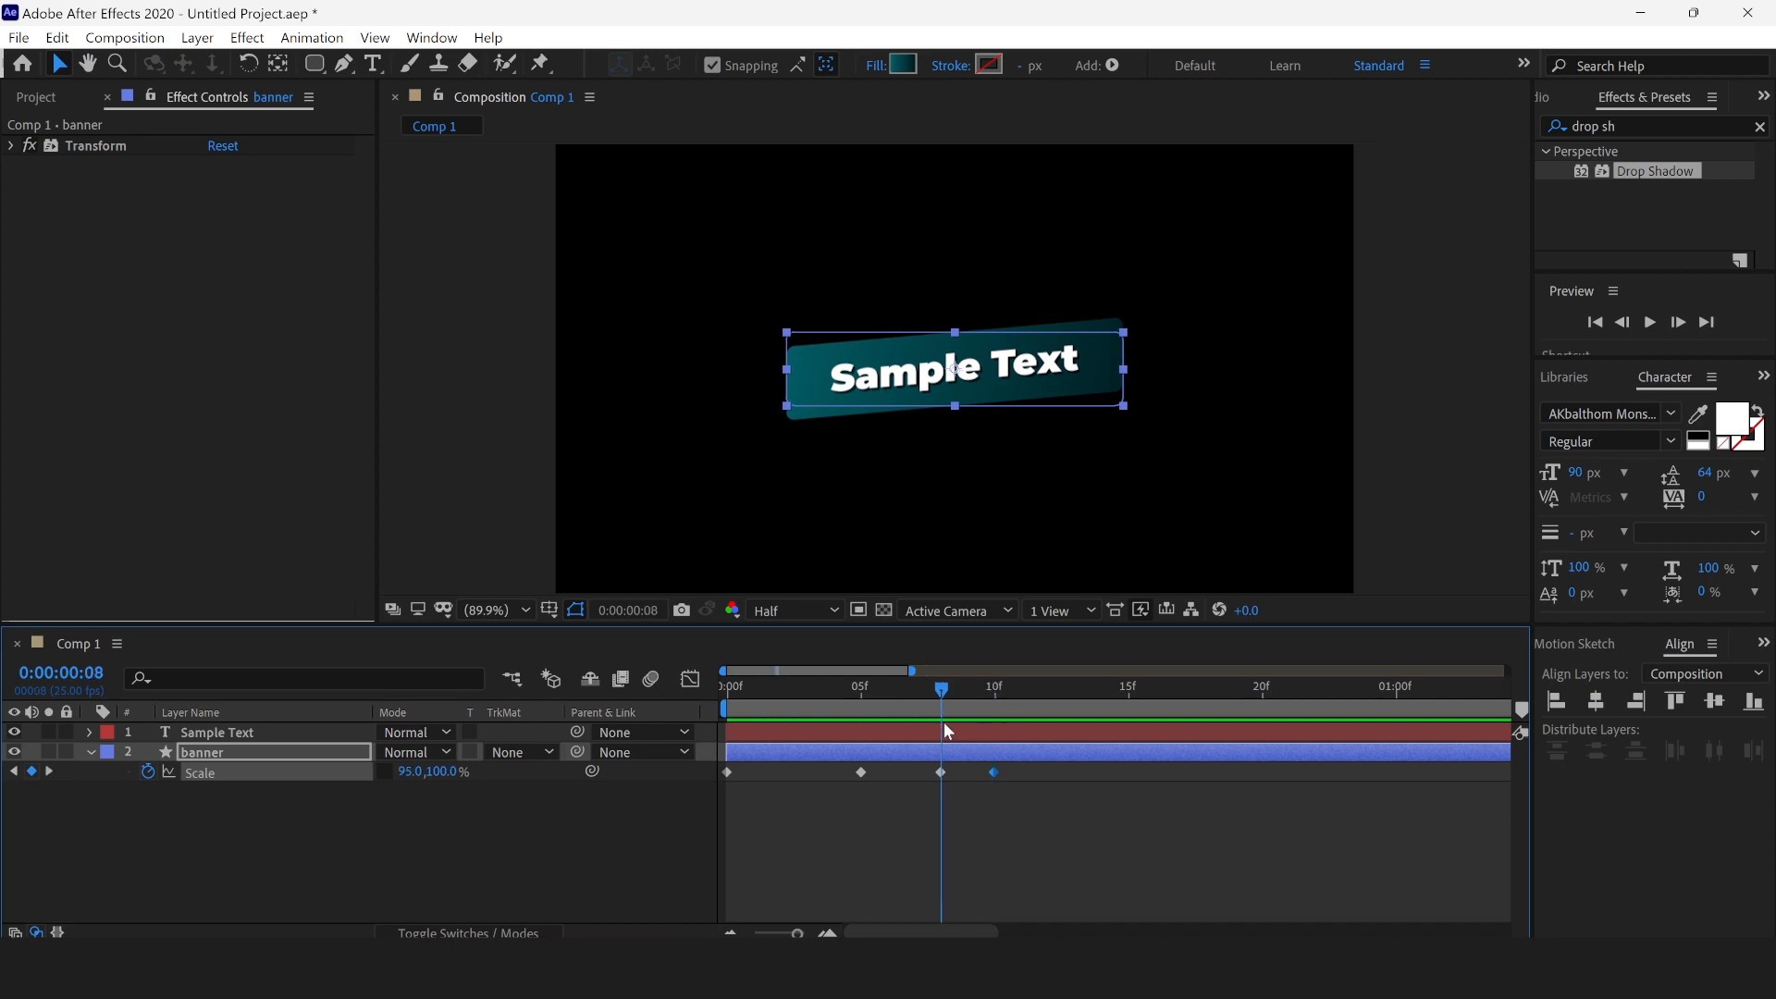
click(408, 773)
text(85)
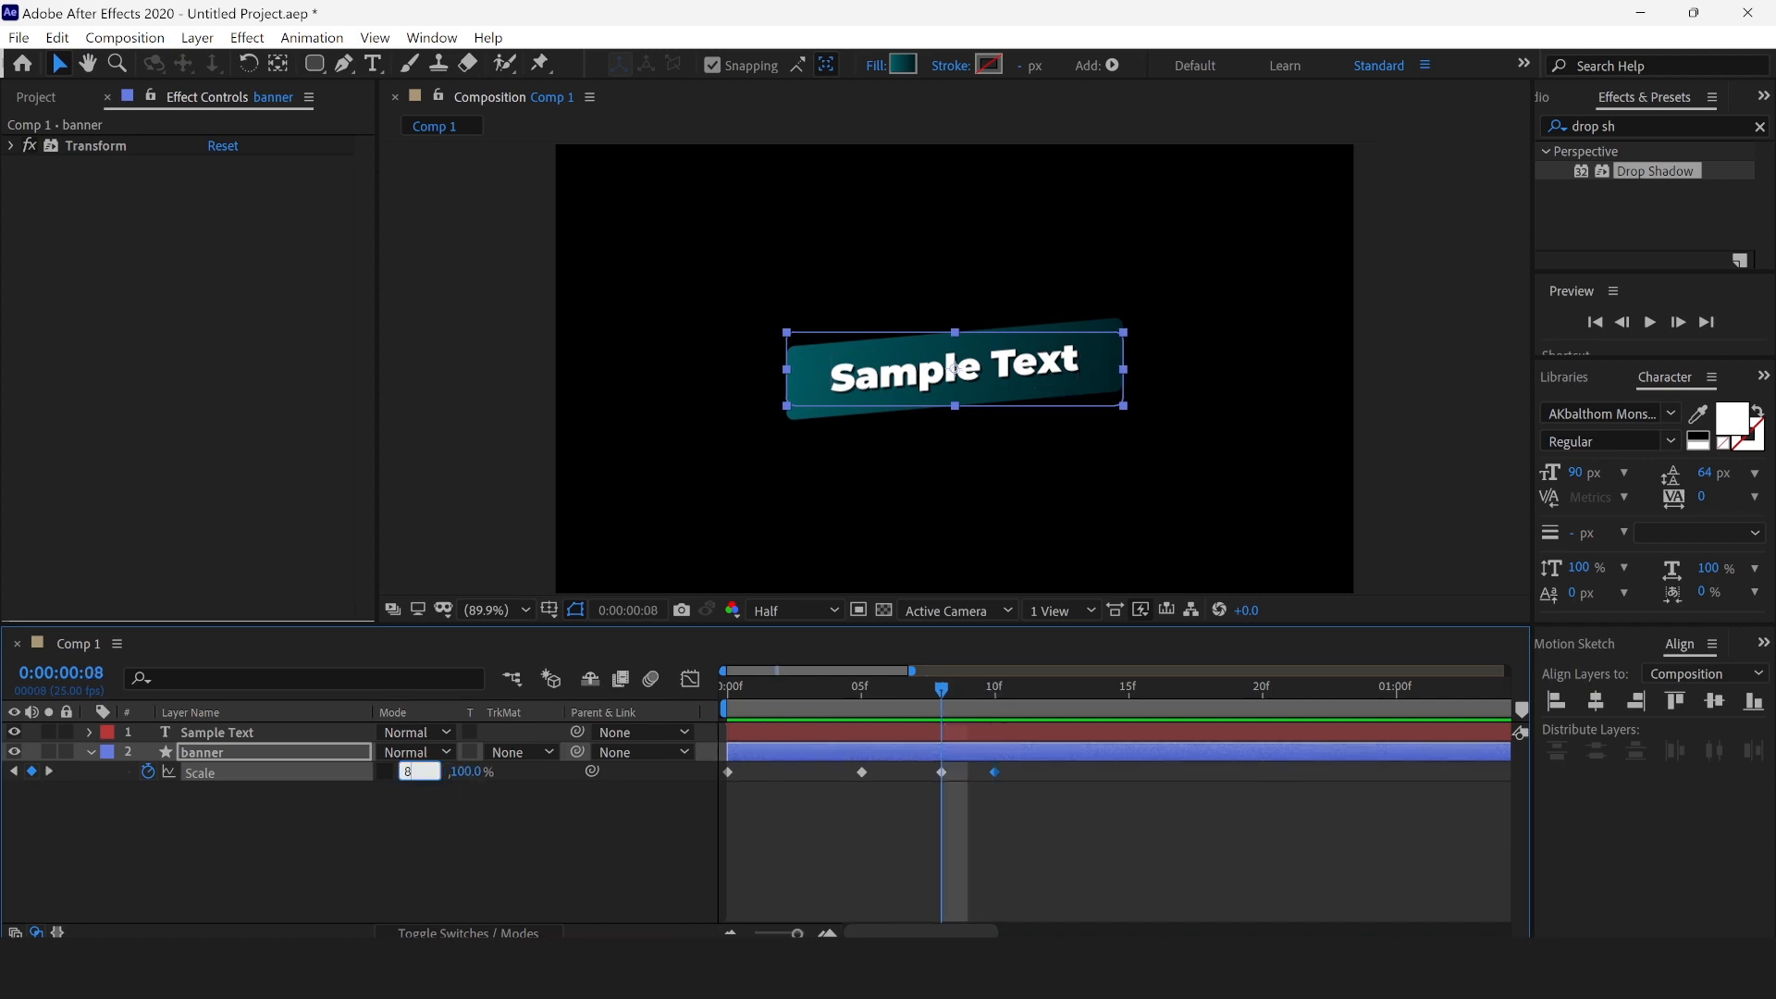
key(Return)
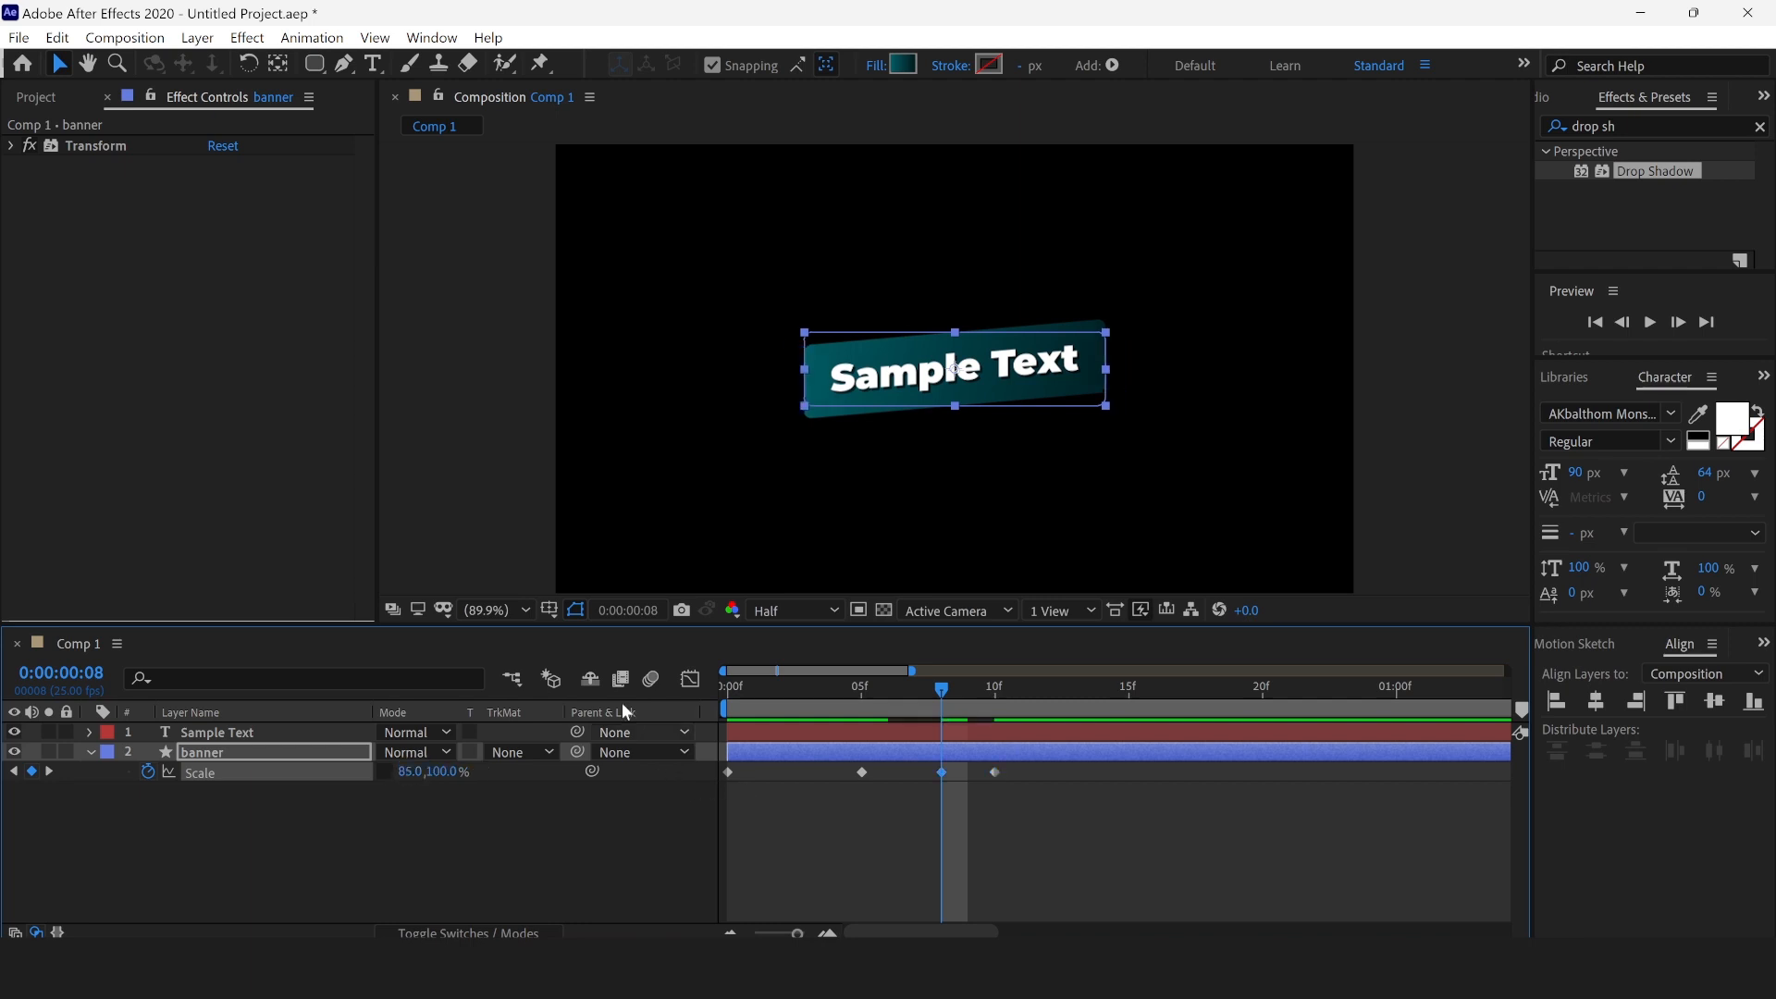
Step: Set the banner's horizontal scale to 110% on the keyframe at frame 10
drag(947, 690, 1003, 722)
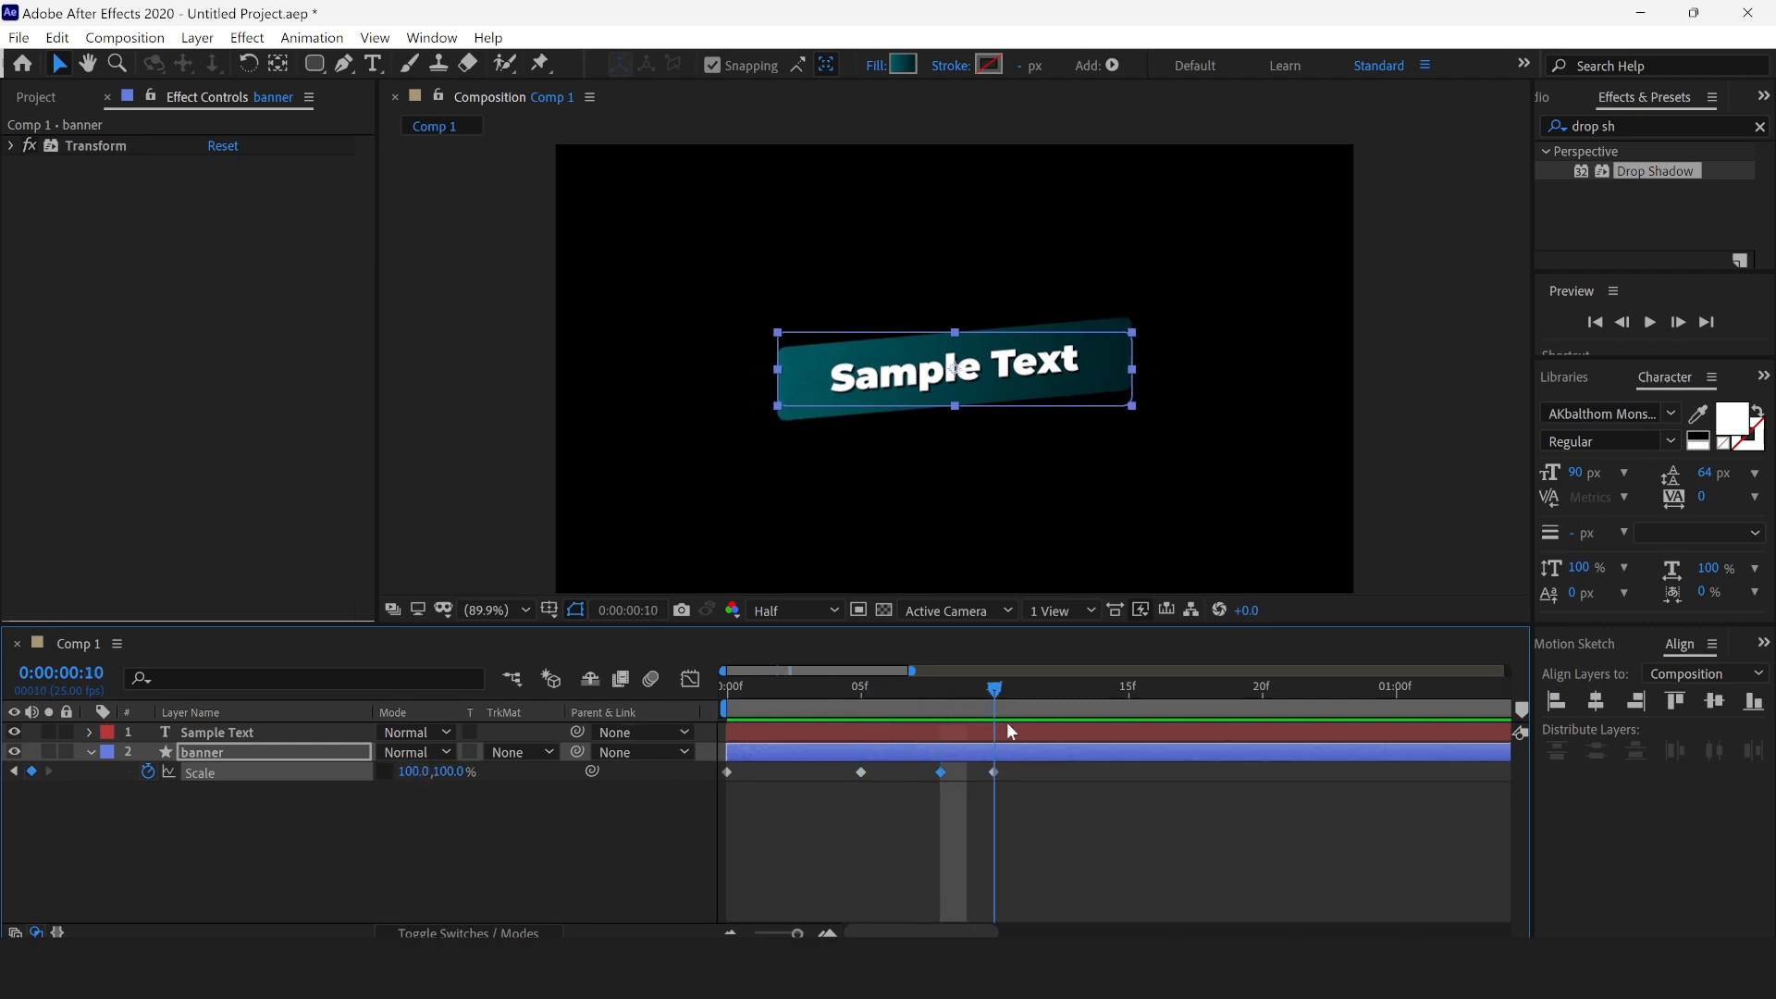
click(413, 772)
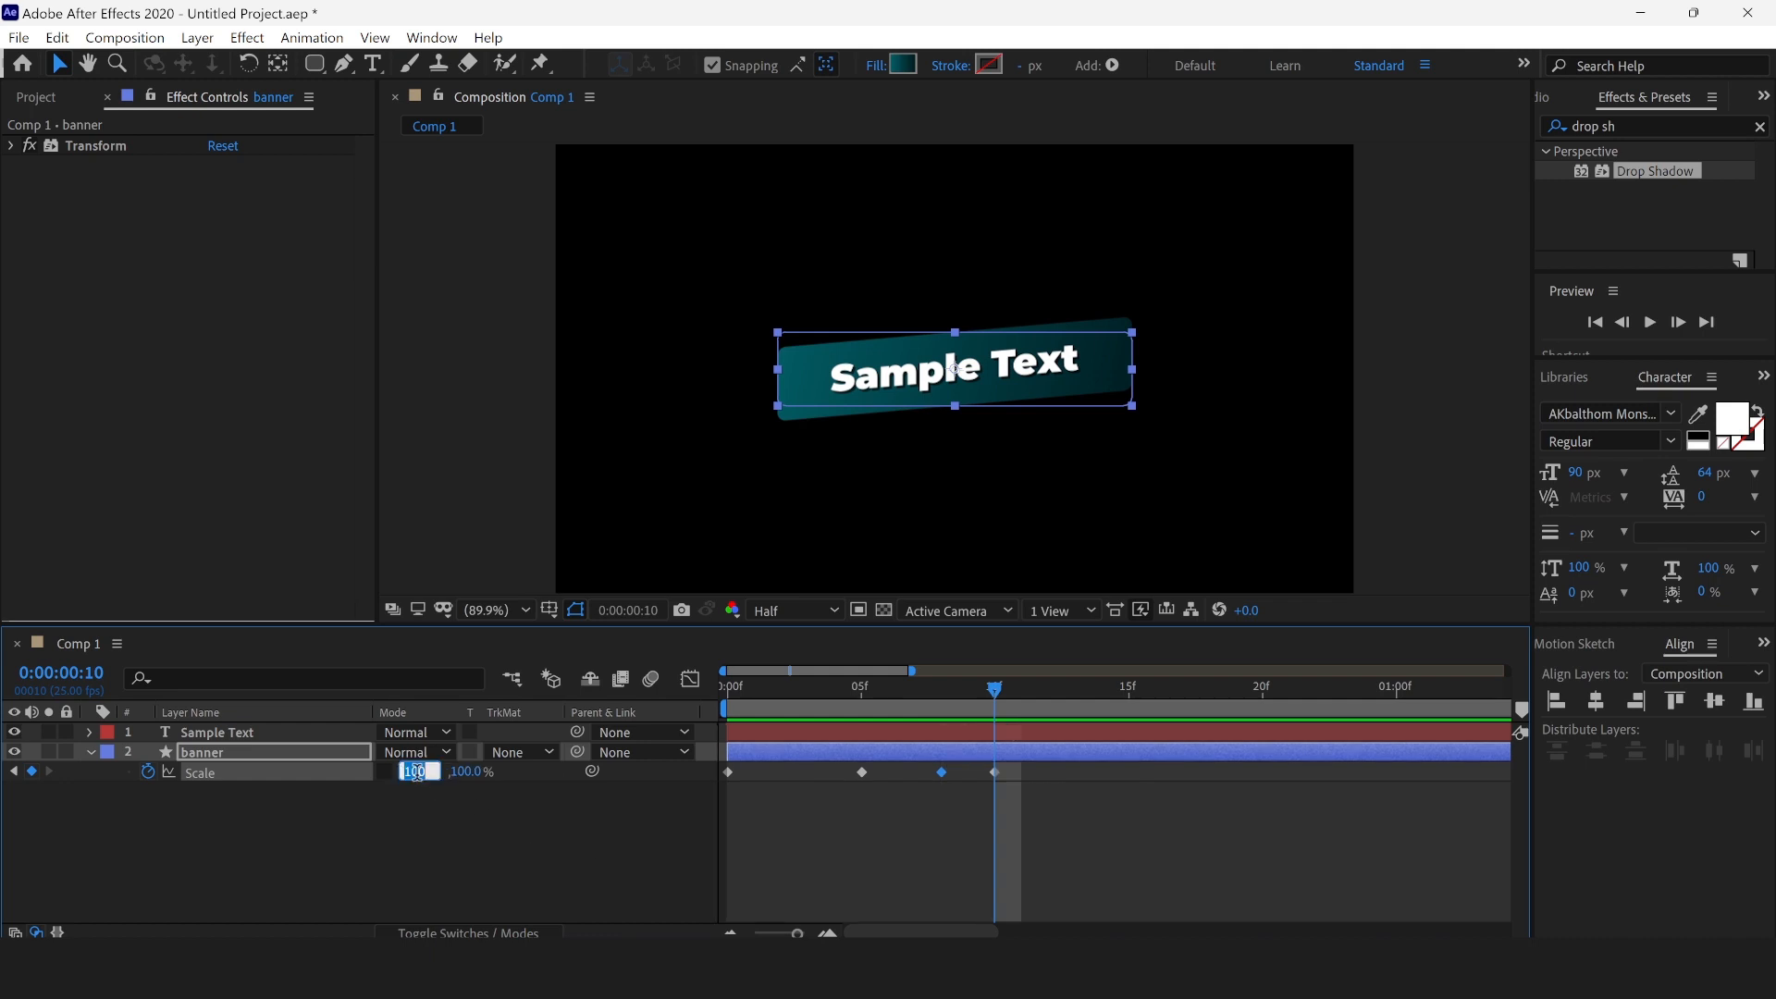
text(110)
key(Return)
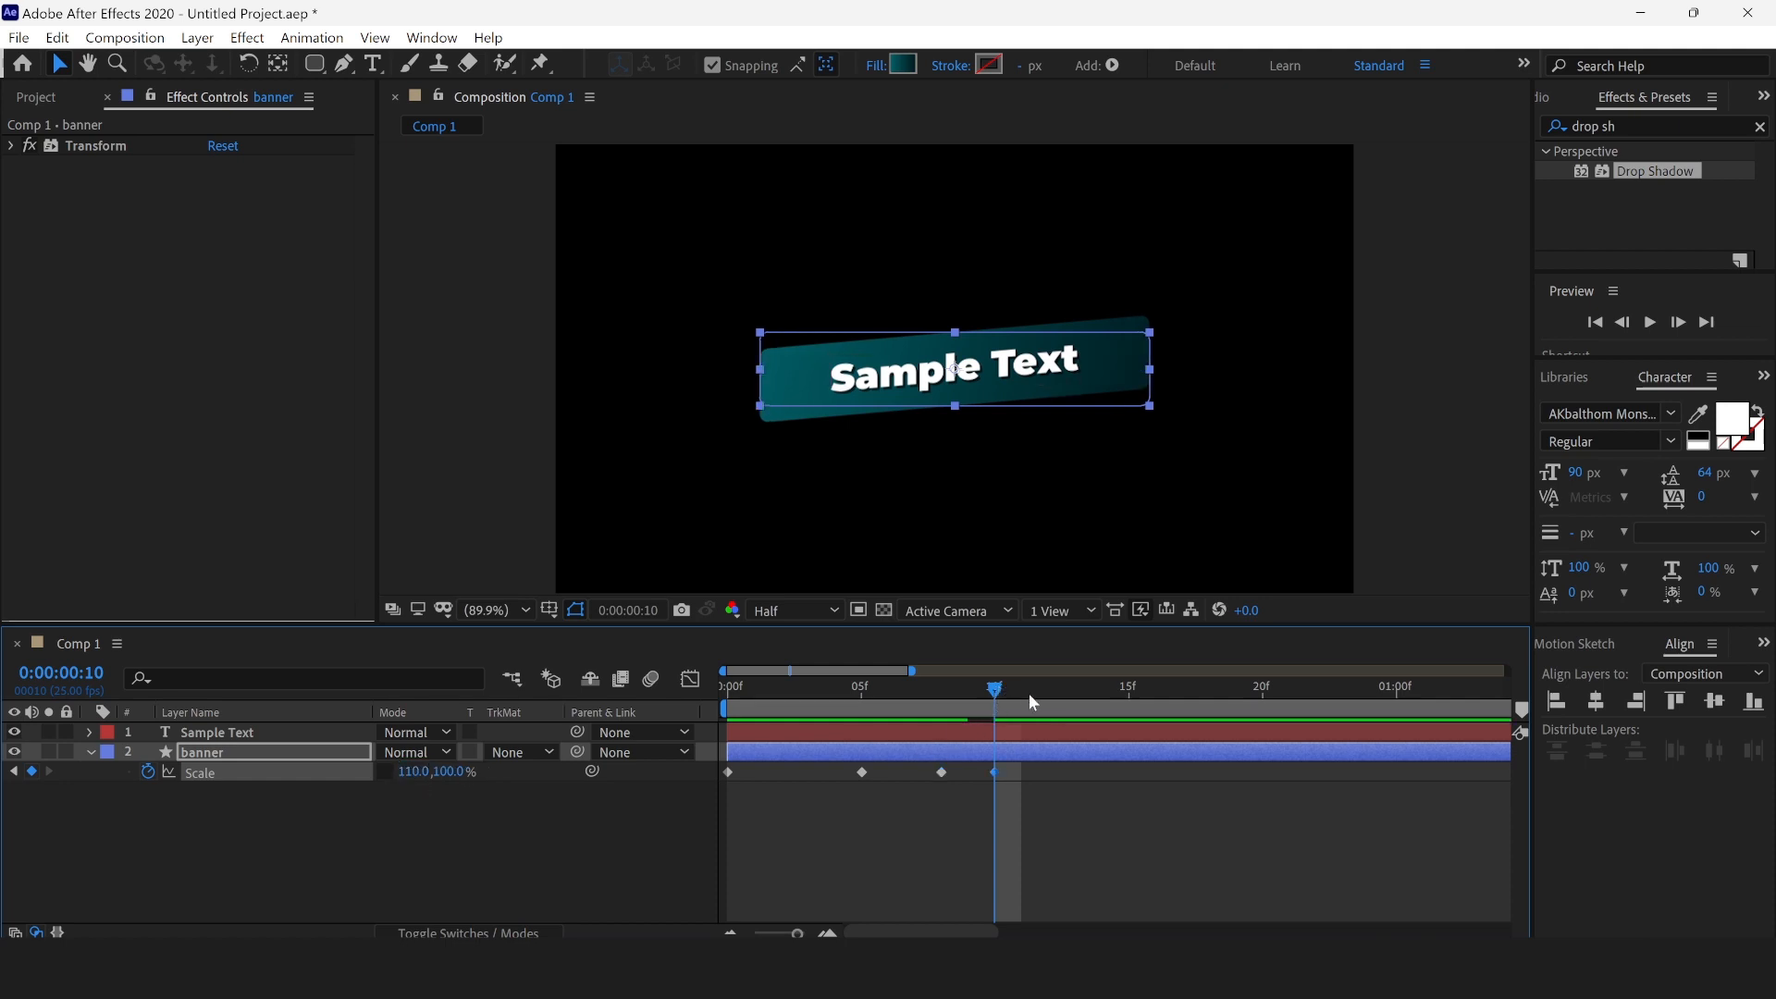
Step: At frame 12, add a final banner Scale keyframe with the horizontal scale at 100%
click(1052, 701)
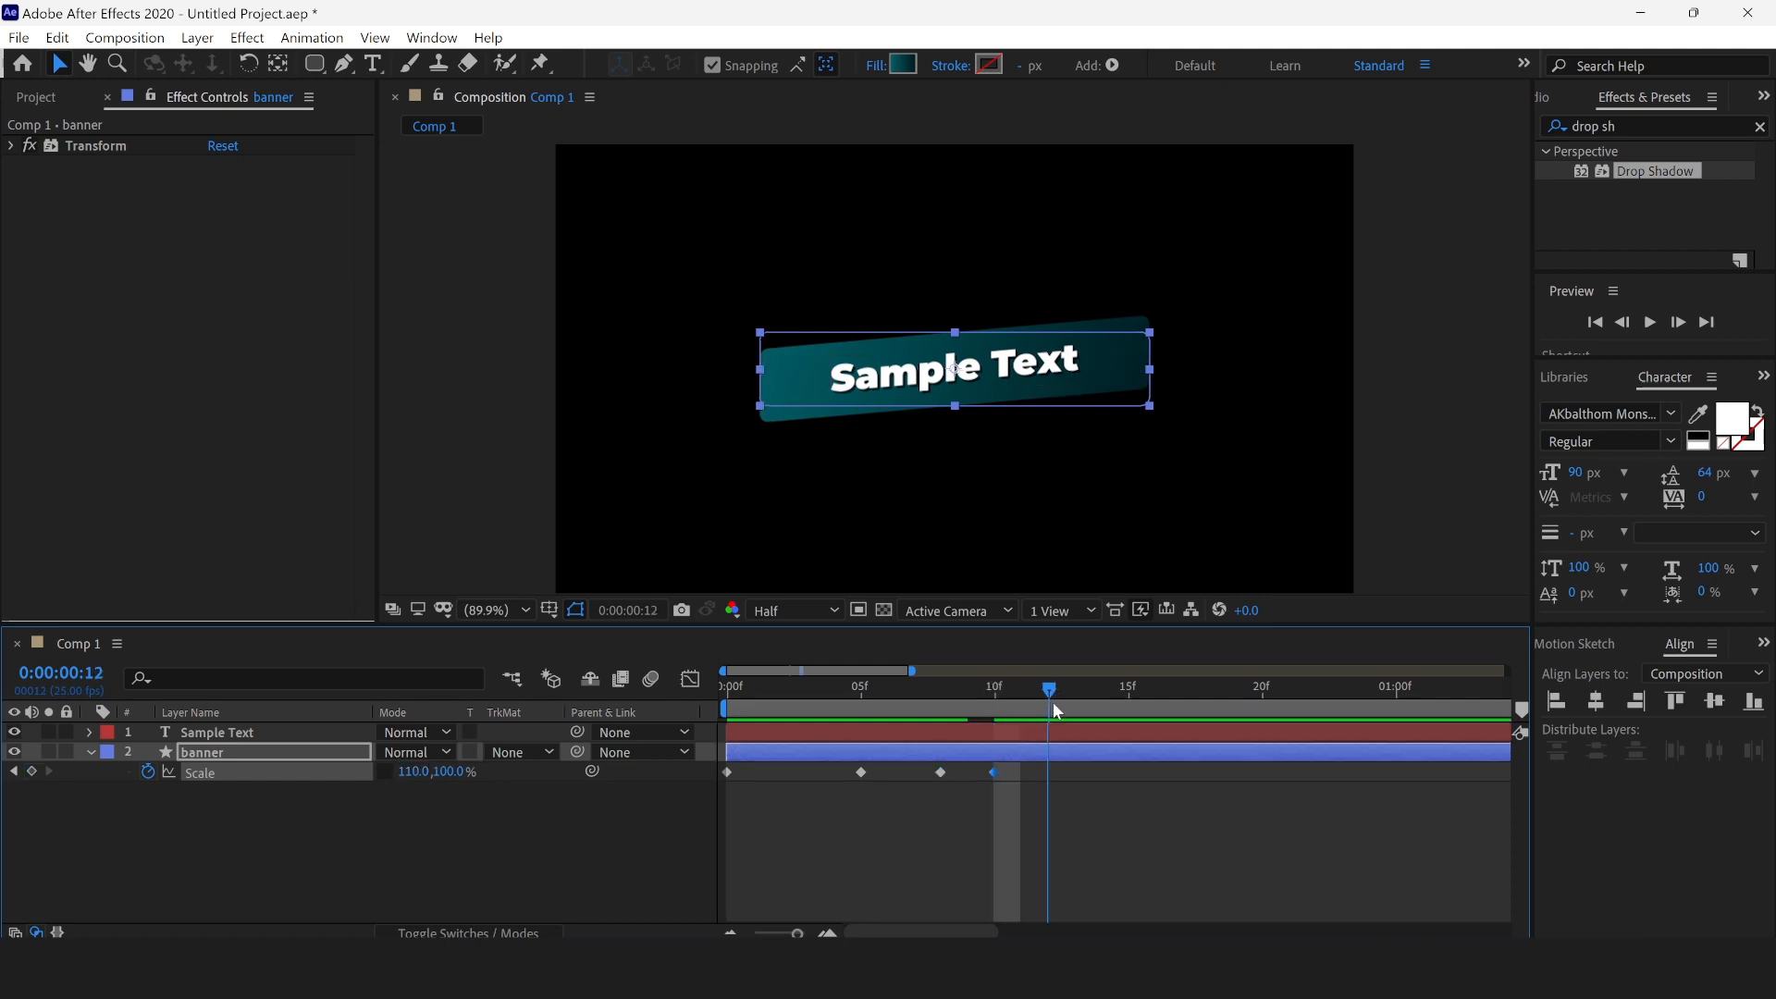
click(416, 772)
text(1)
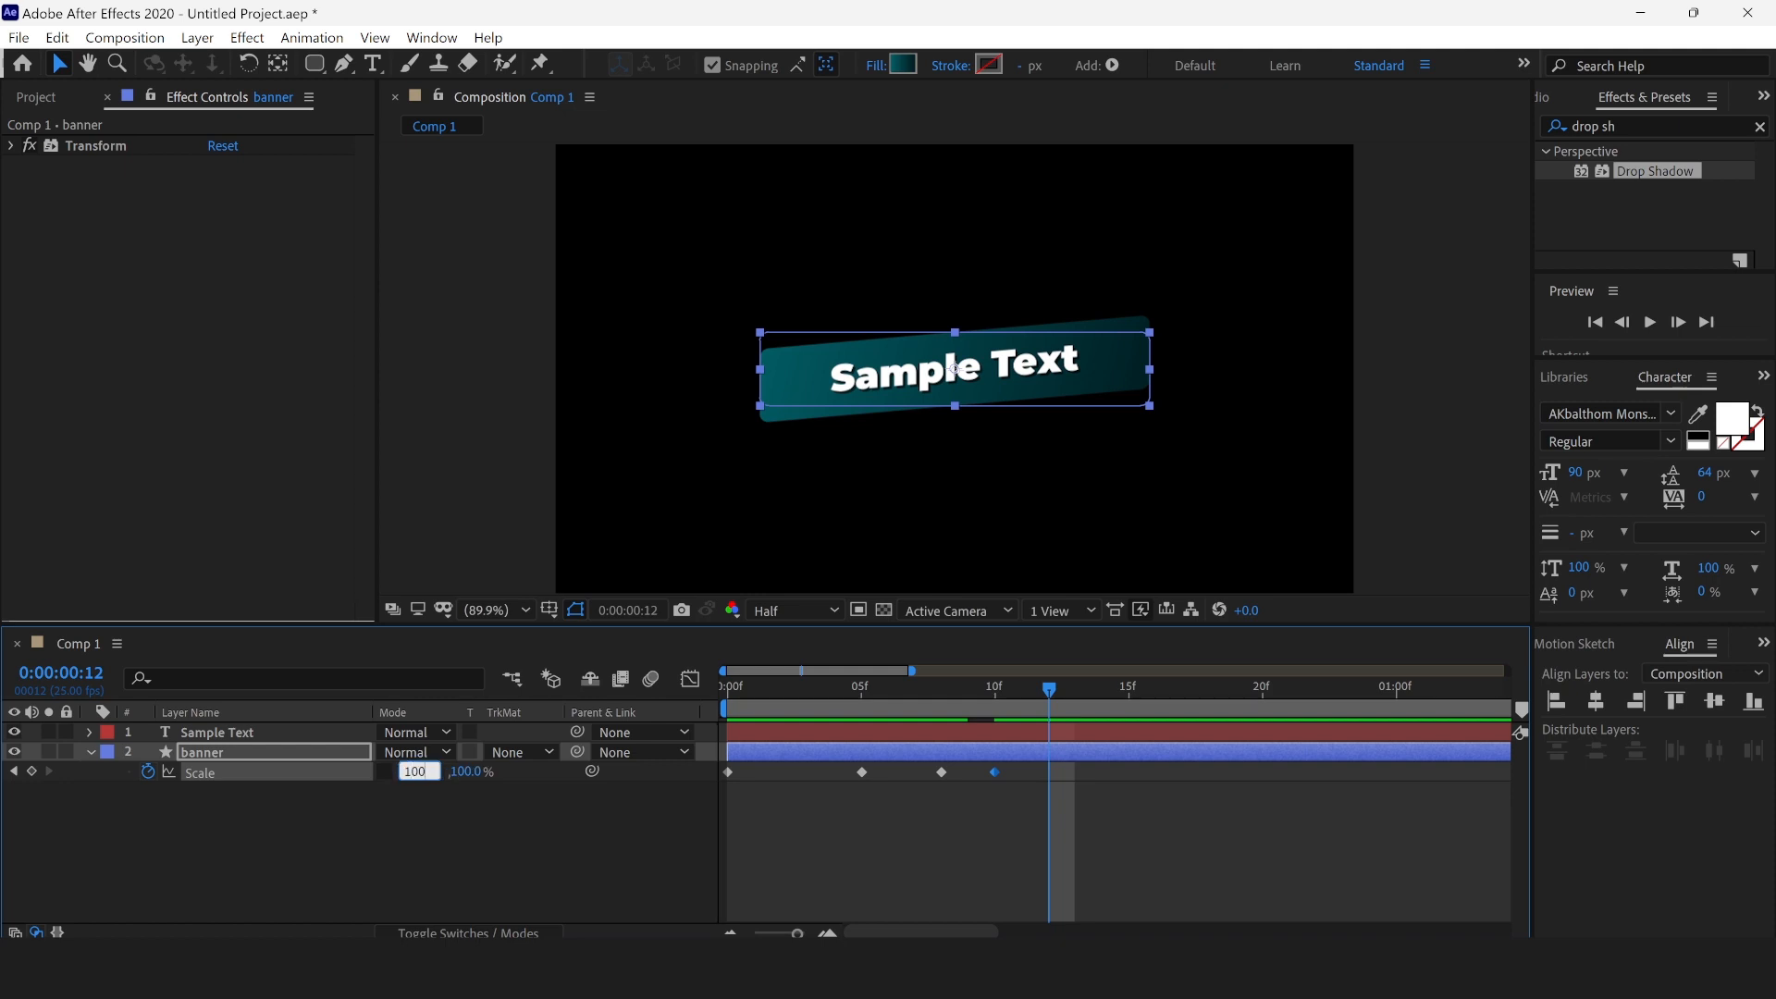
key(Return)
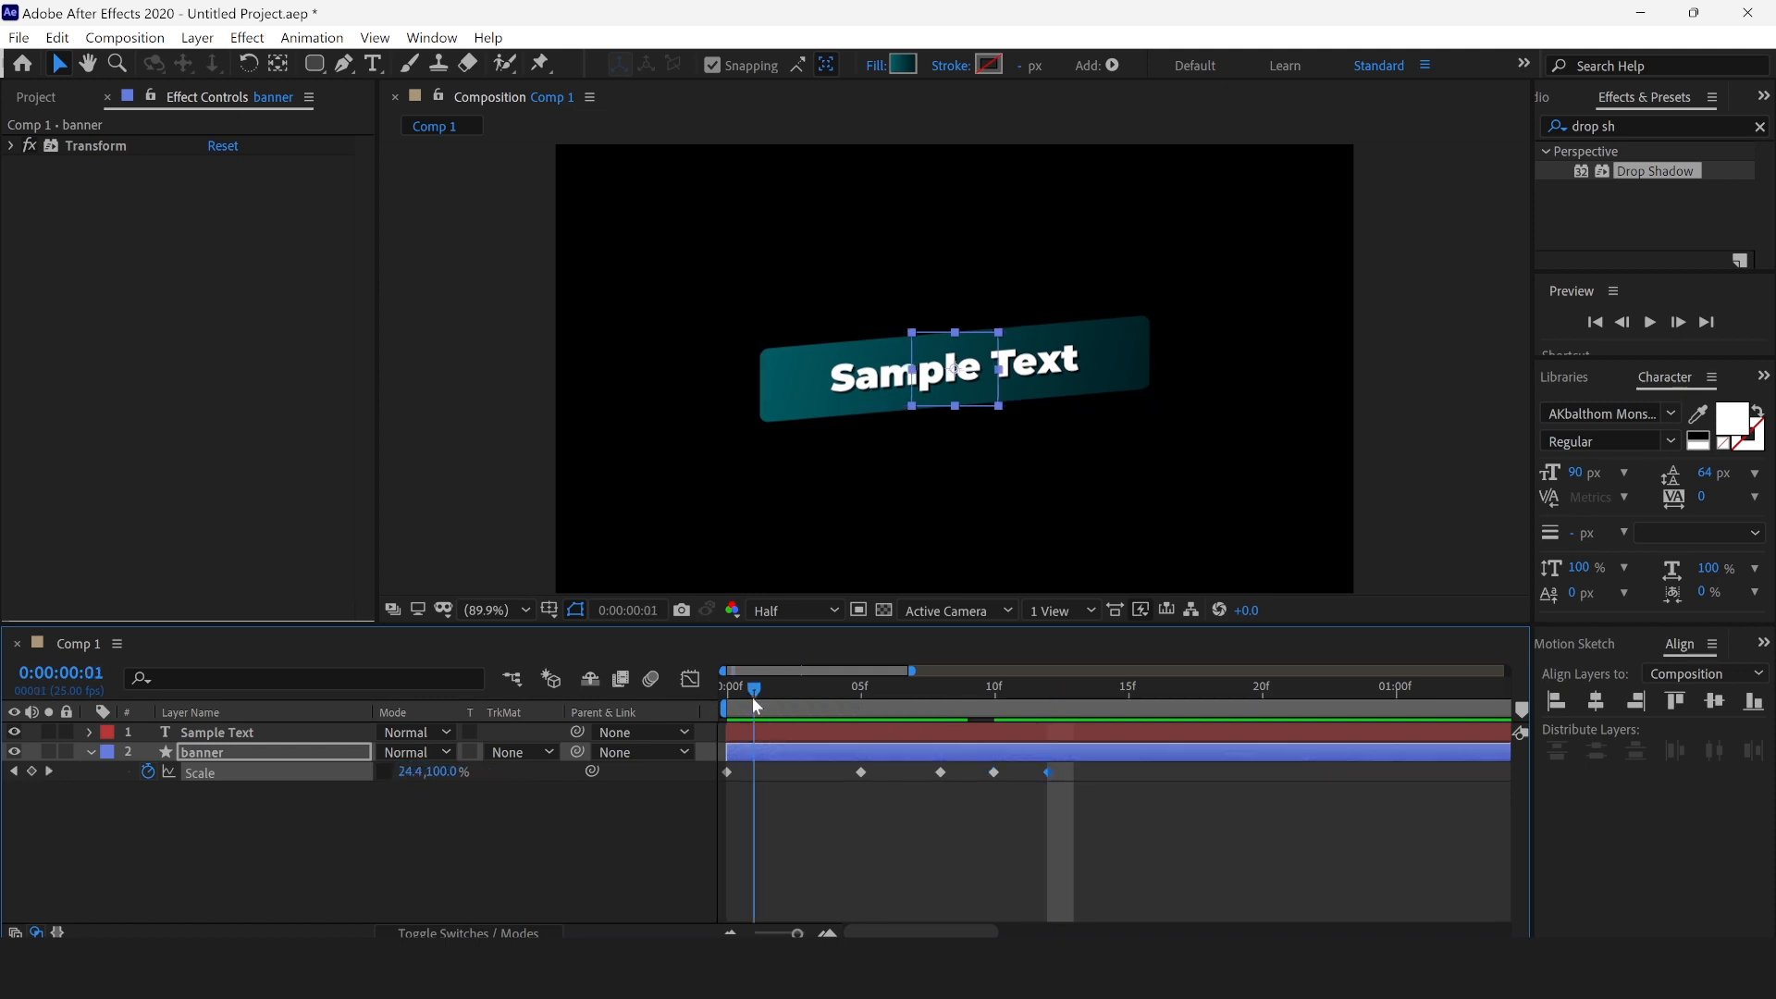
Step: Play the banner's bouncing scale animation from frame 0 to review it
click(752, 697)
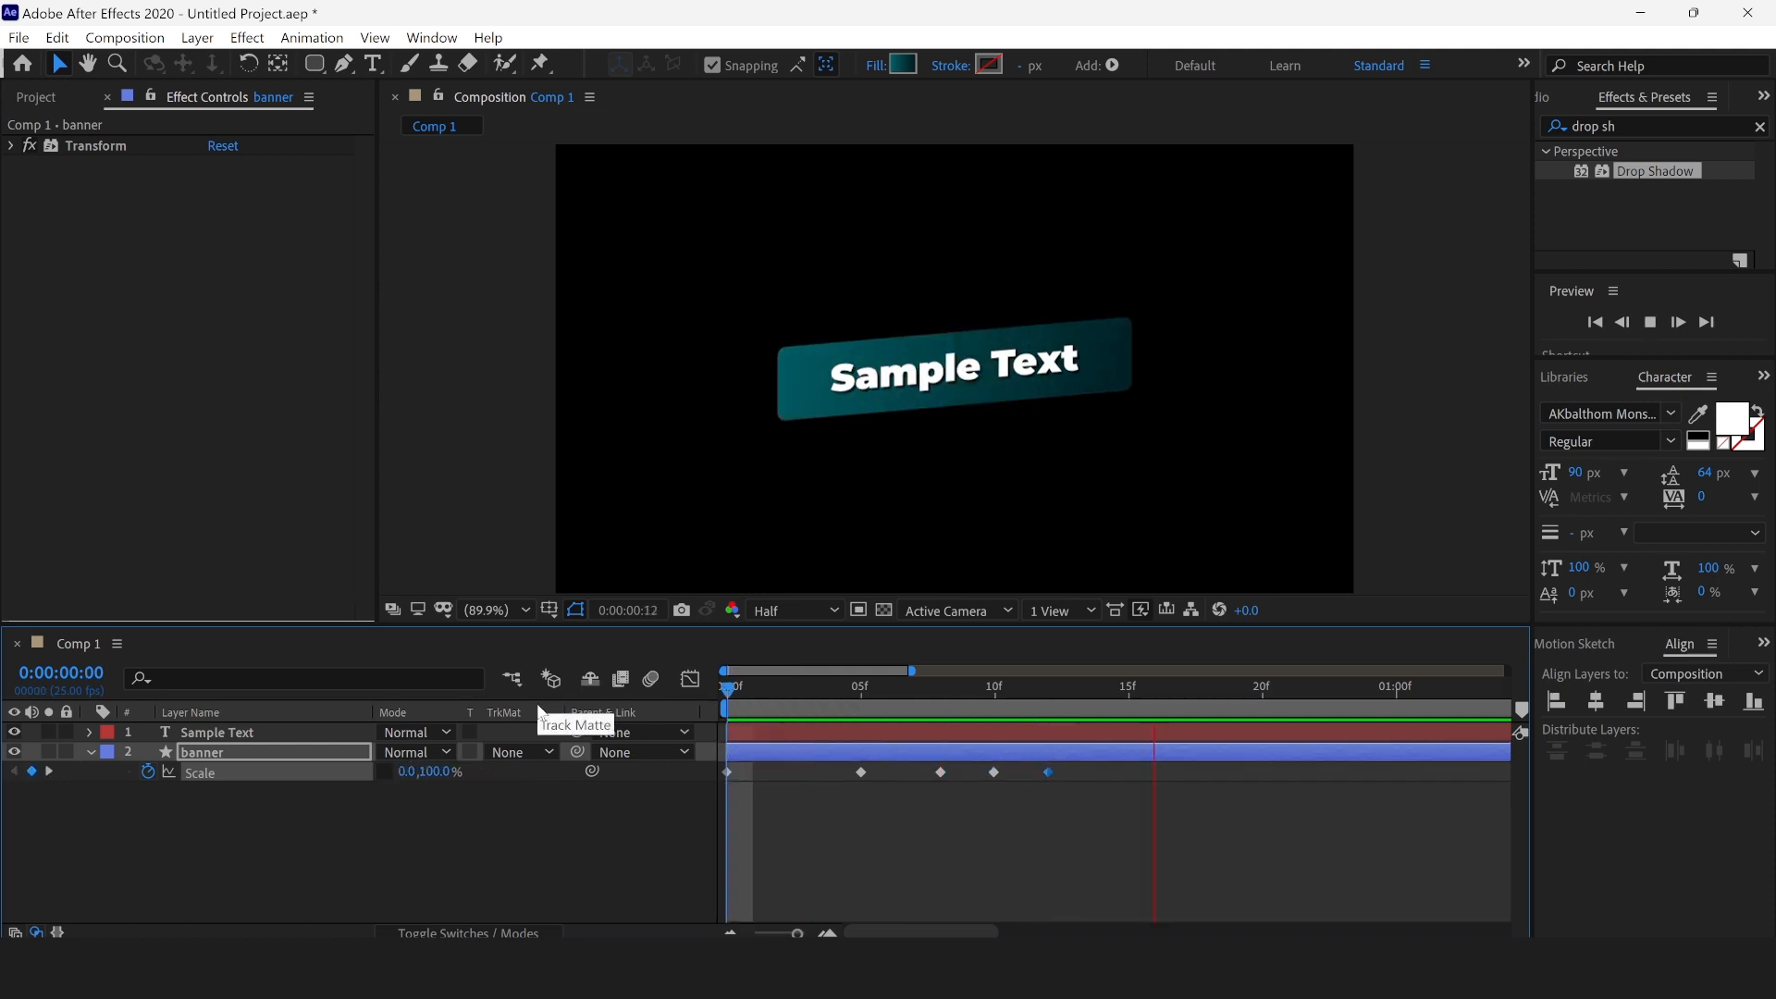
key(space)
click(735, 687)
key(space)
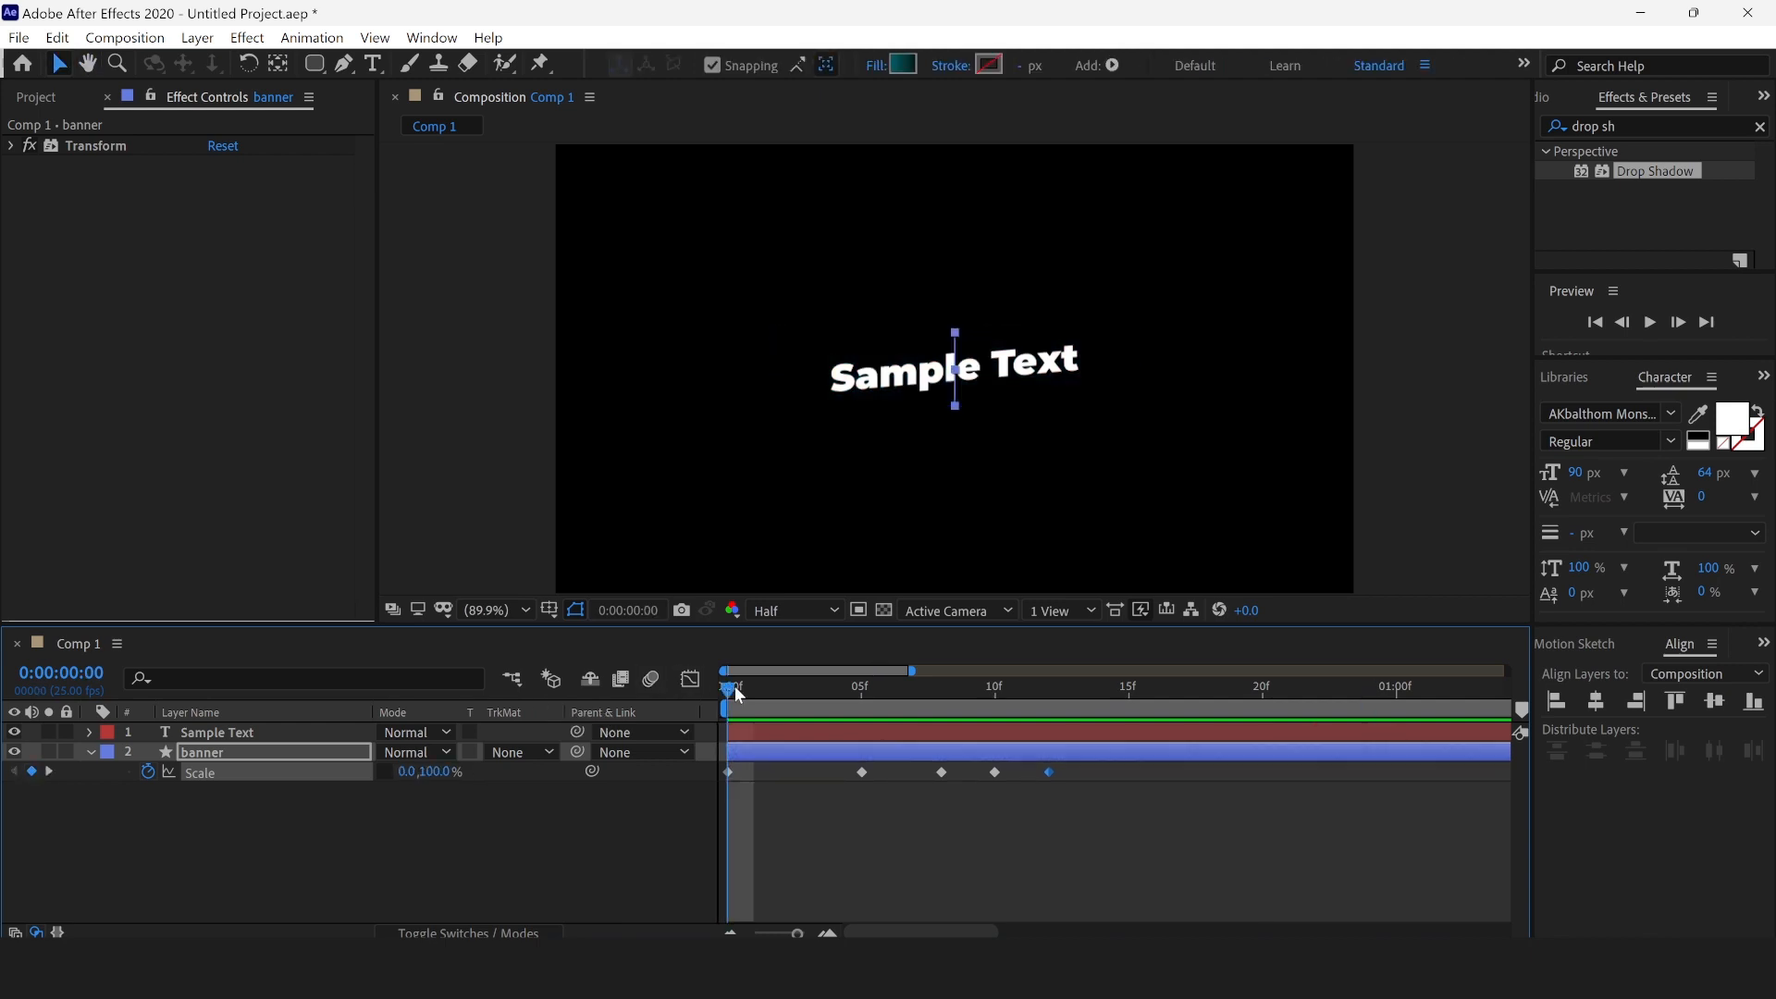
key(space)
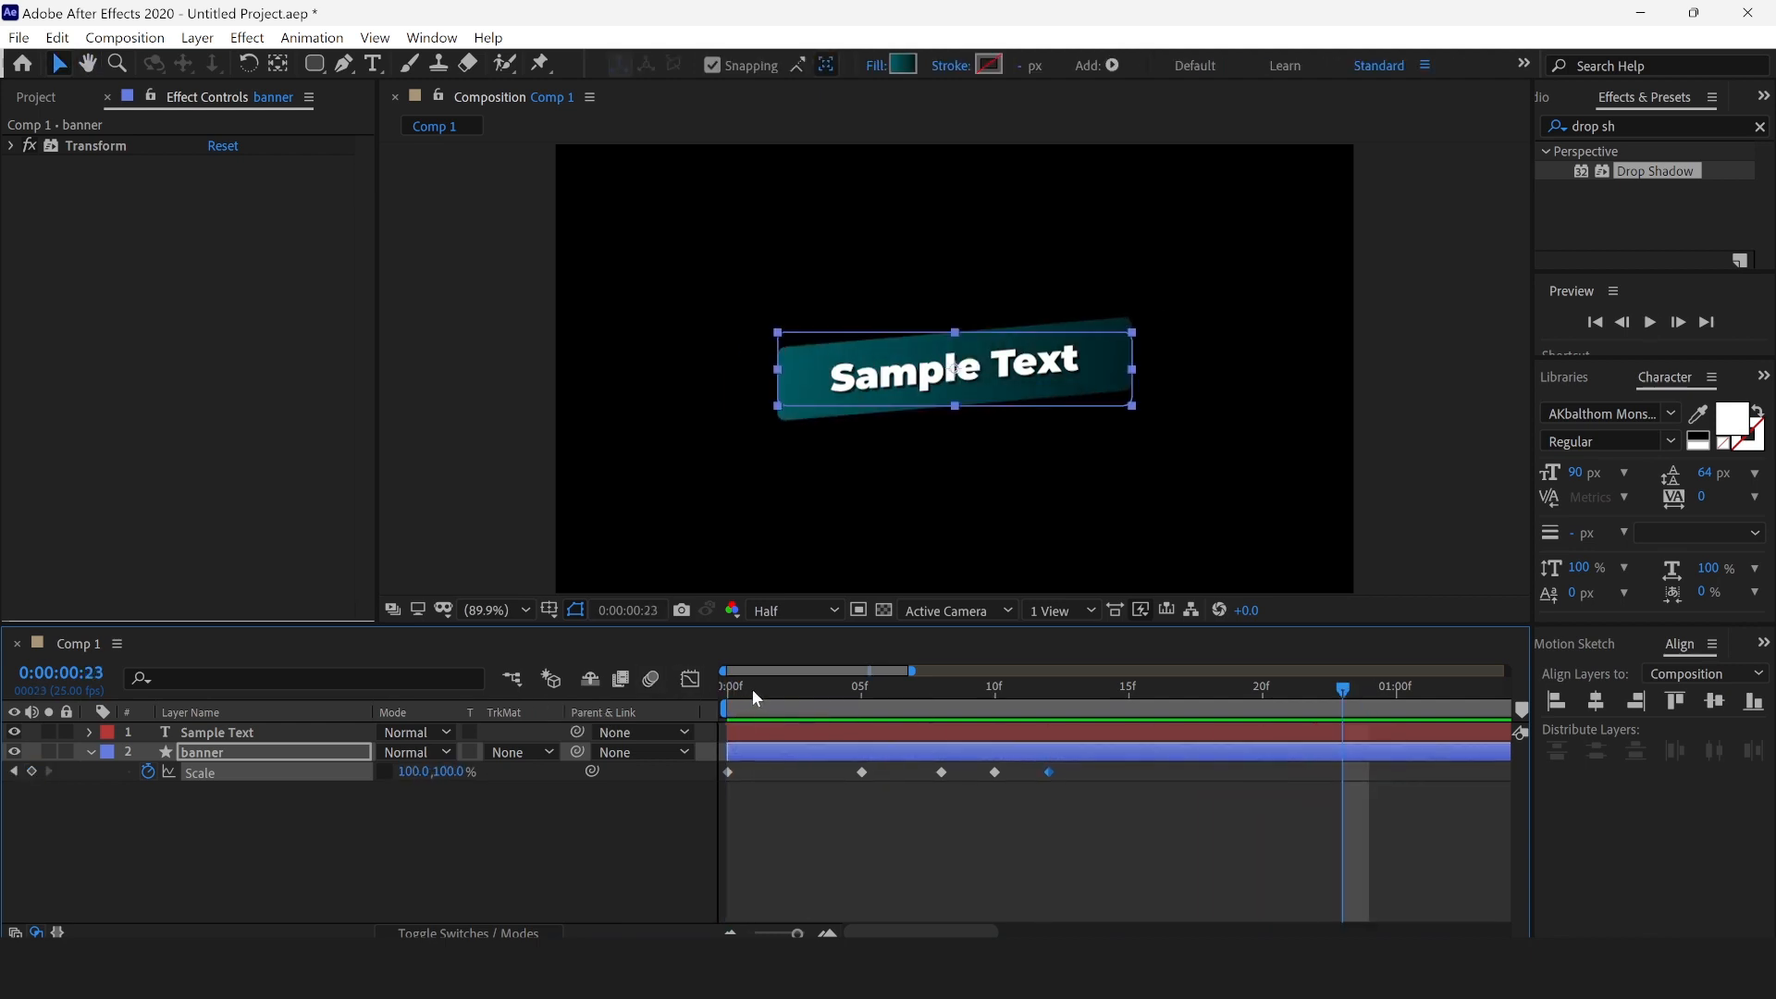
Step: Apply Easy Ease to all five of the banner's Scale keyframes and play the result from the start
drag(1057, 766, 711, 768)
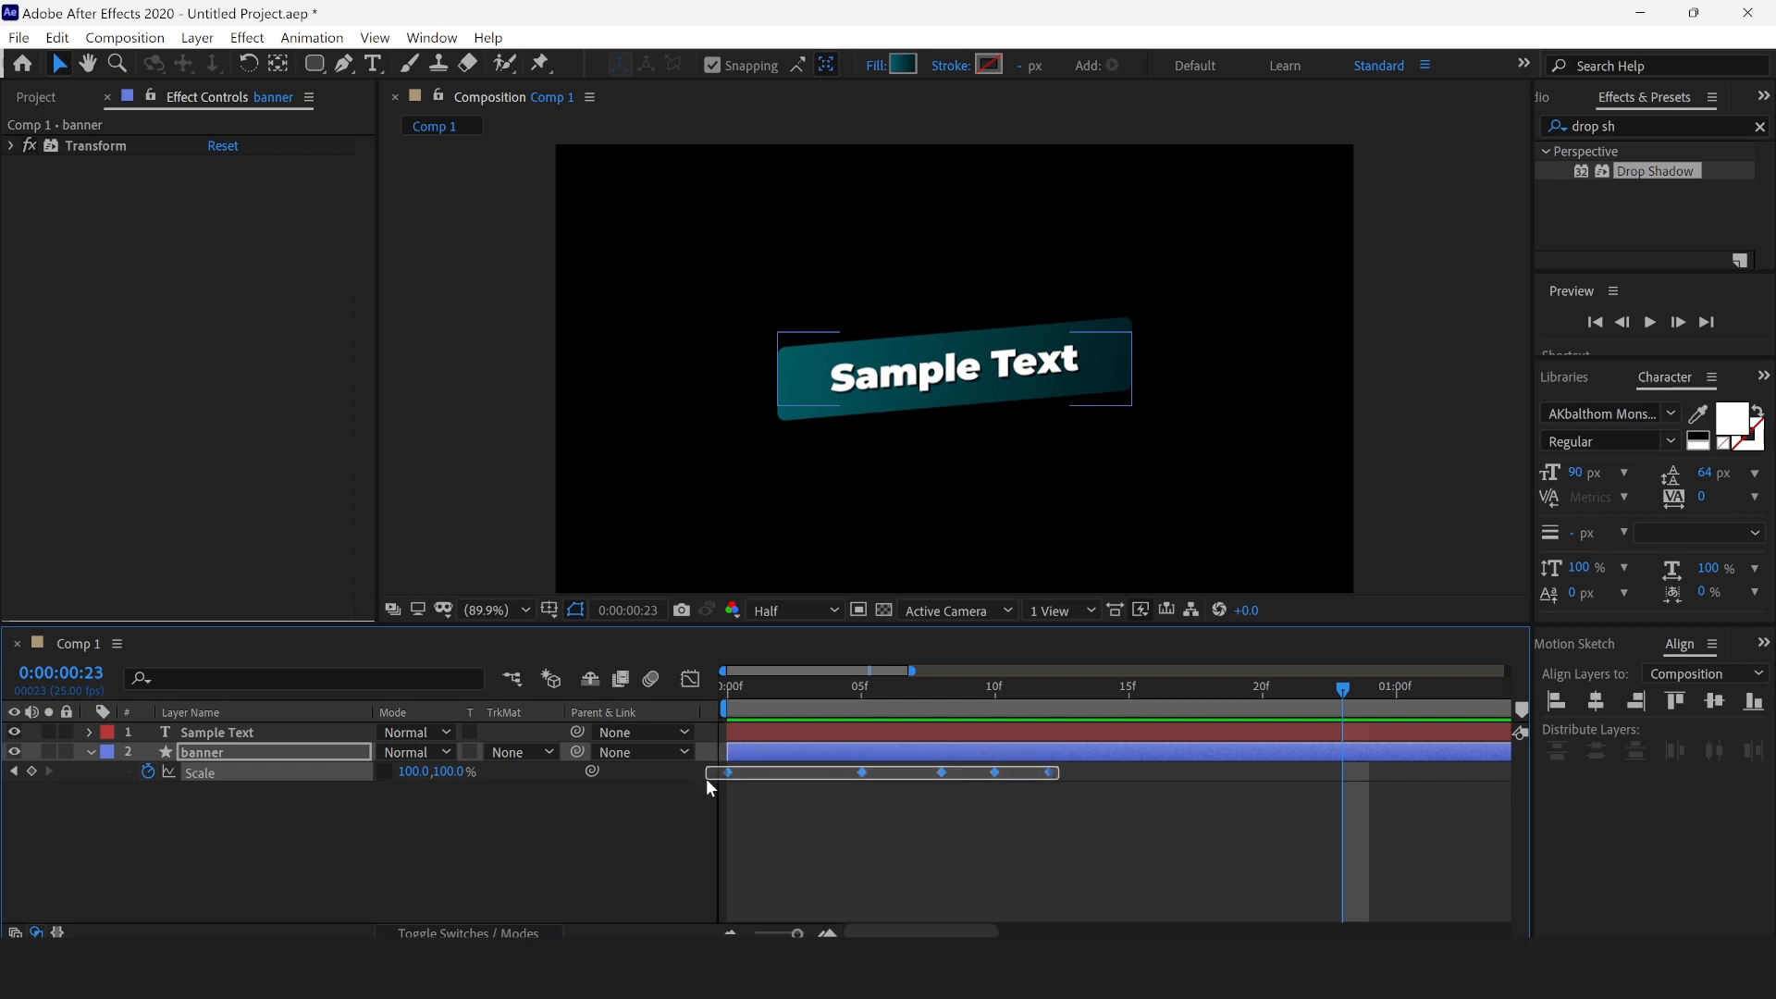
right_click(725, 773)
mouse_move(835, 768)
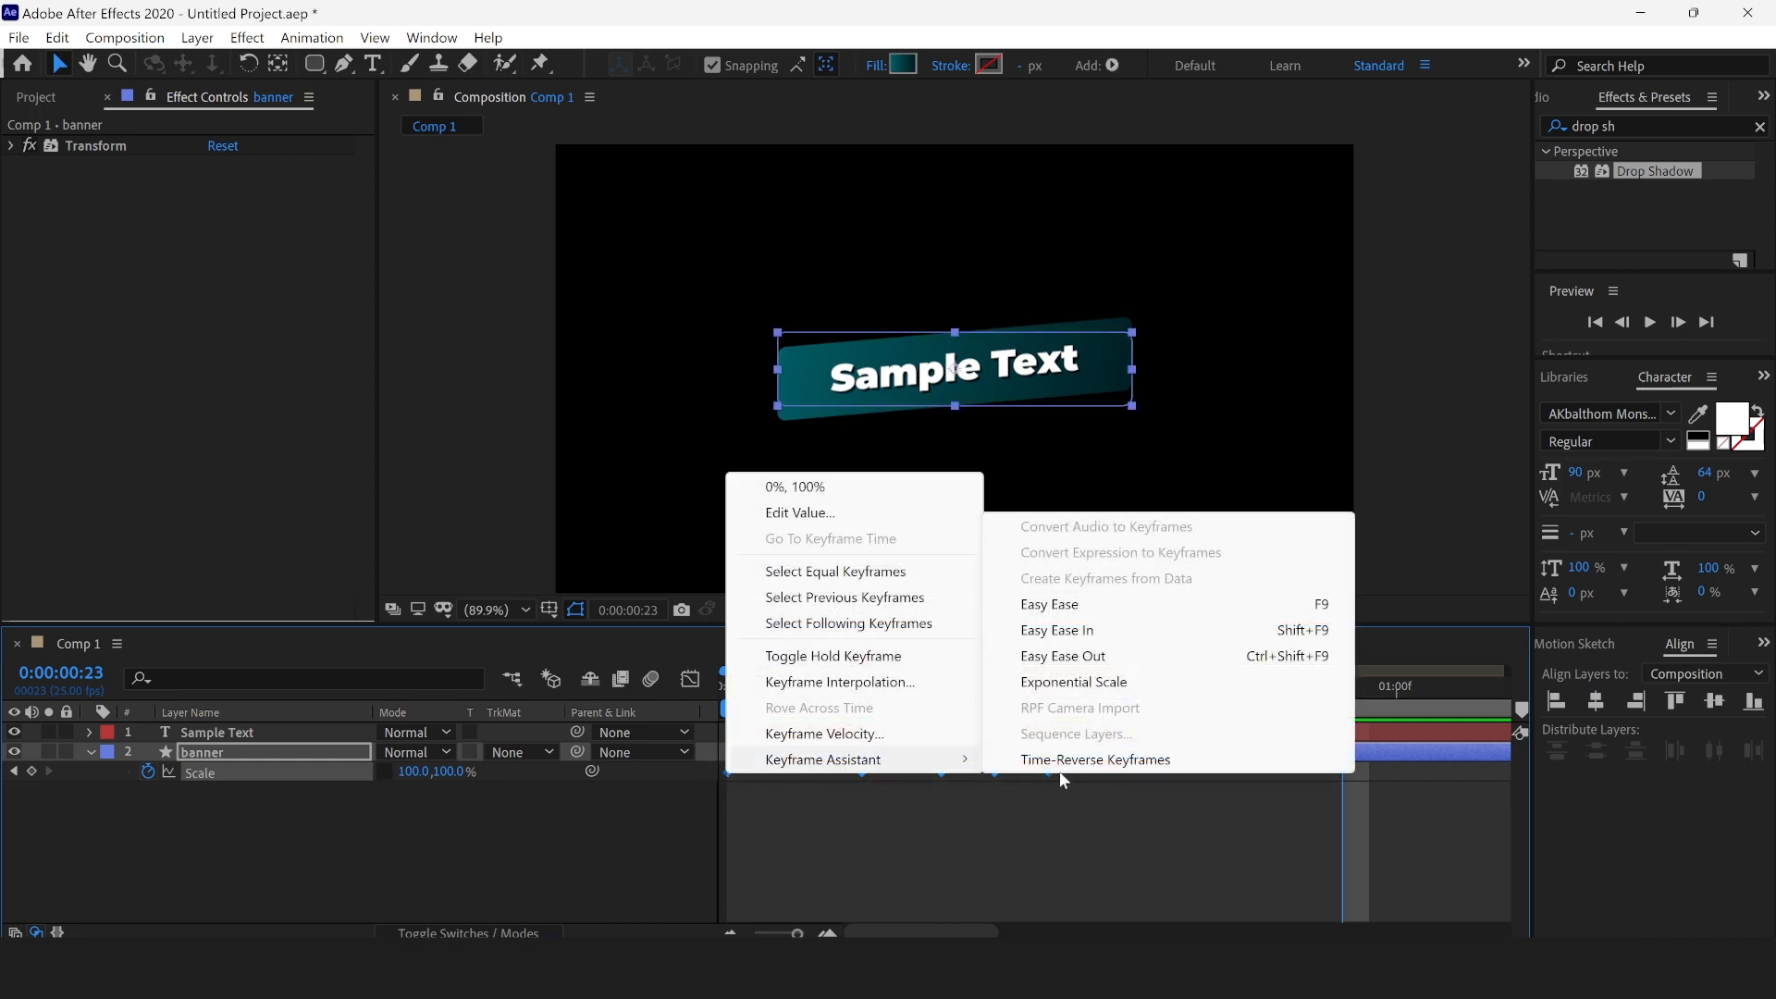
click(1146, 606)
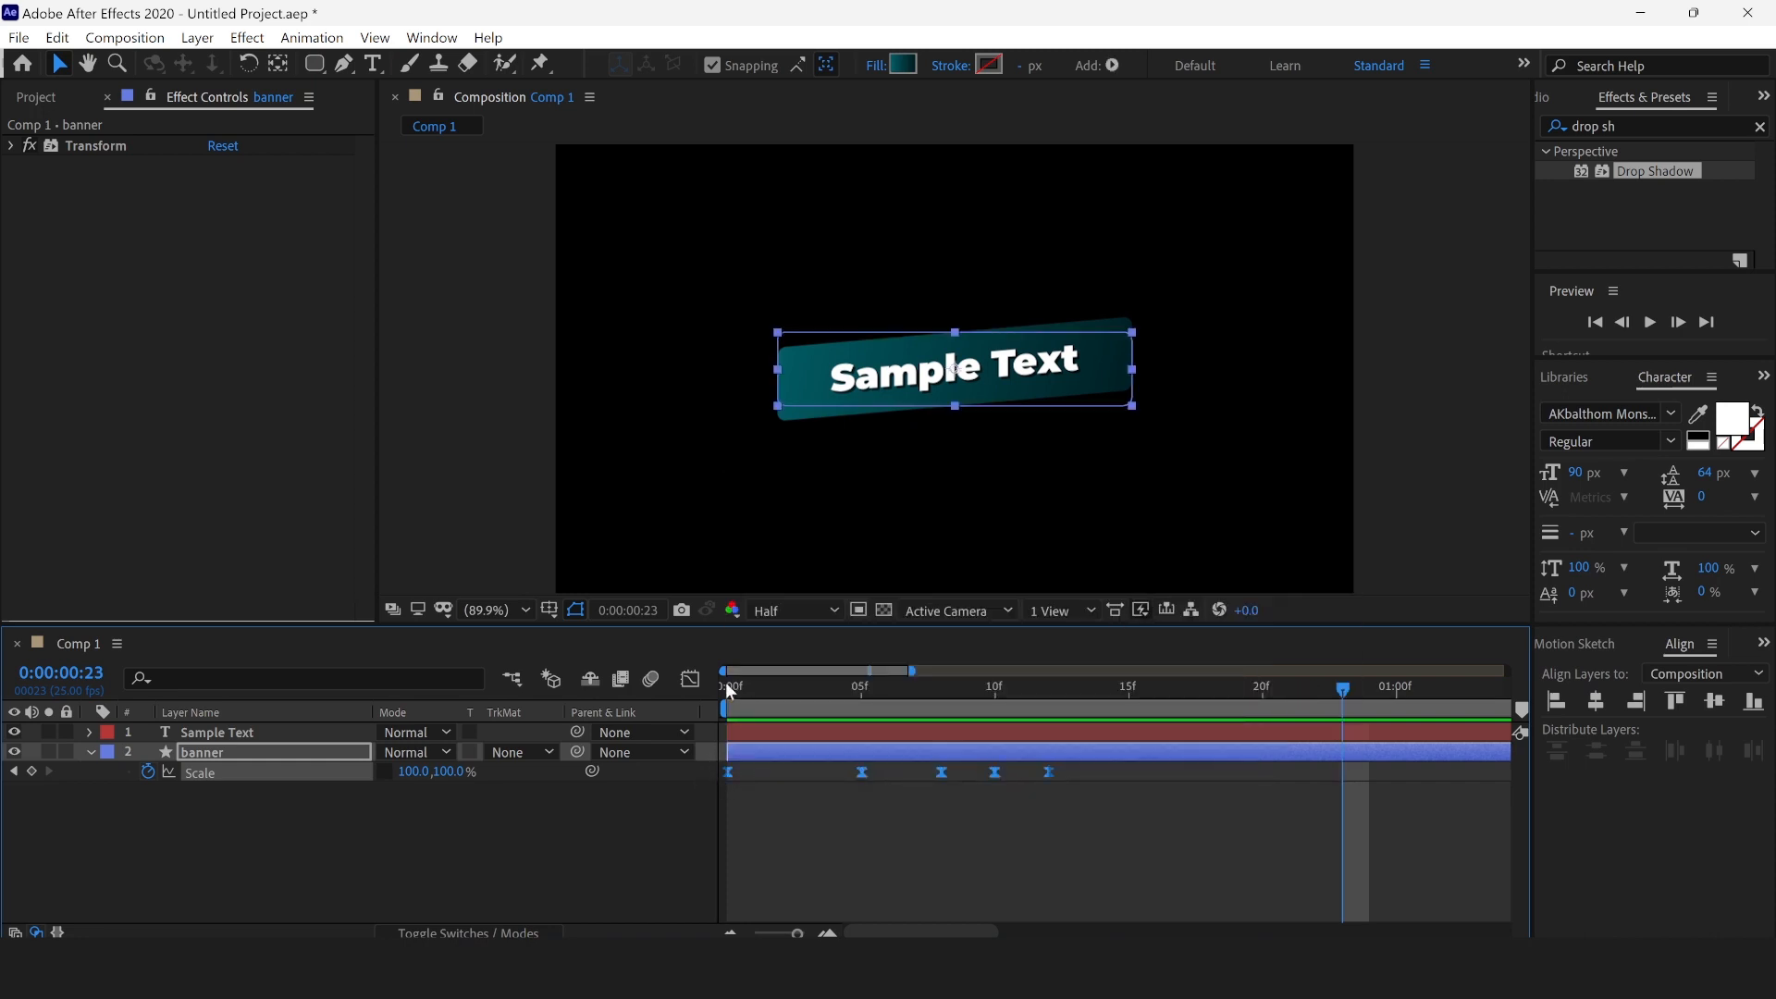
click(734, 690)
key(space)
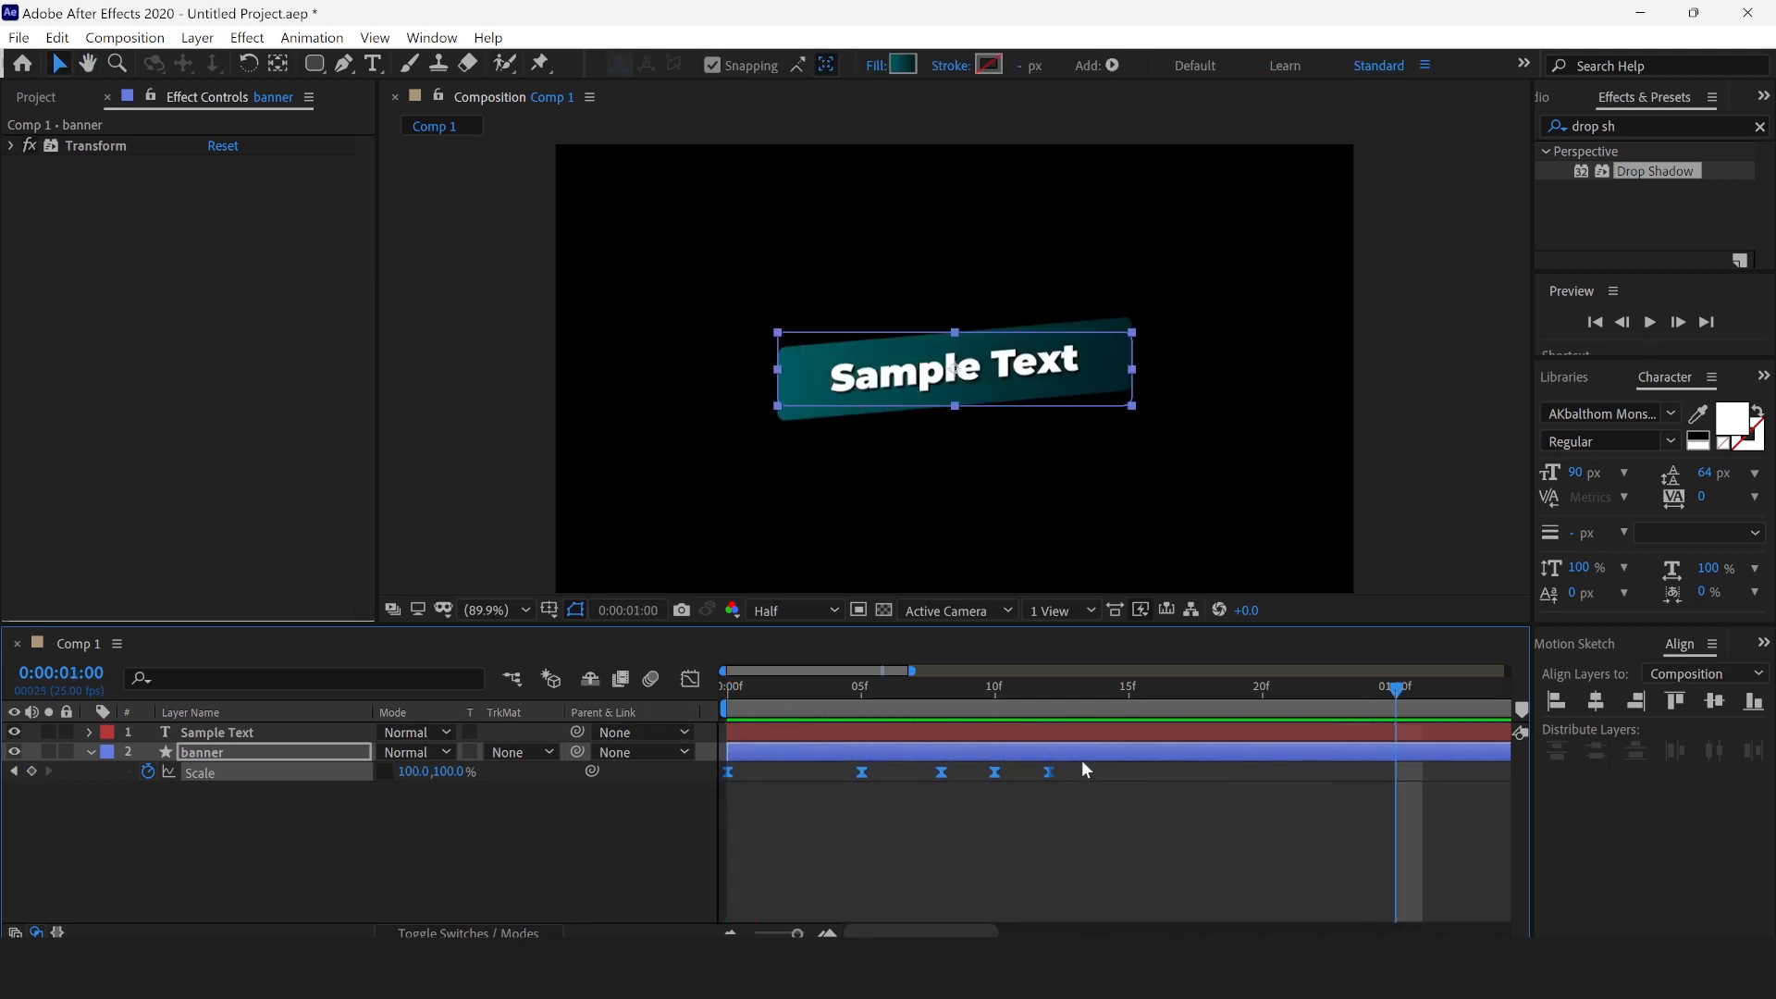
Step: Space out the banner's Scale keyframes after the first one to frames 7, 11, 14 and 16
mouse_move(1092, 780)
mouse_down()
mouse_move(844, 789)
mouse_move(923, 769)
mouse_move(1106, 776)
mouse_up()
click(969, 814)
drag(995, 771, 1163, 775)
click(1079, 803)
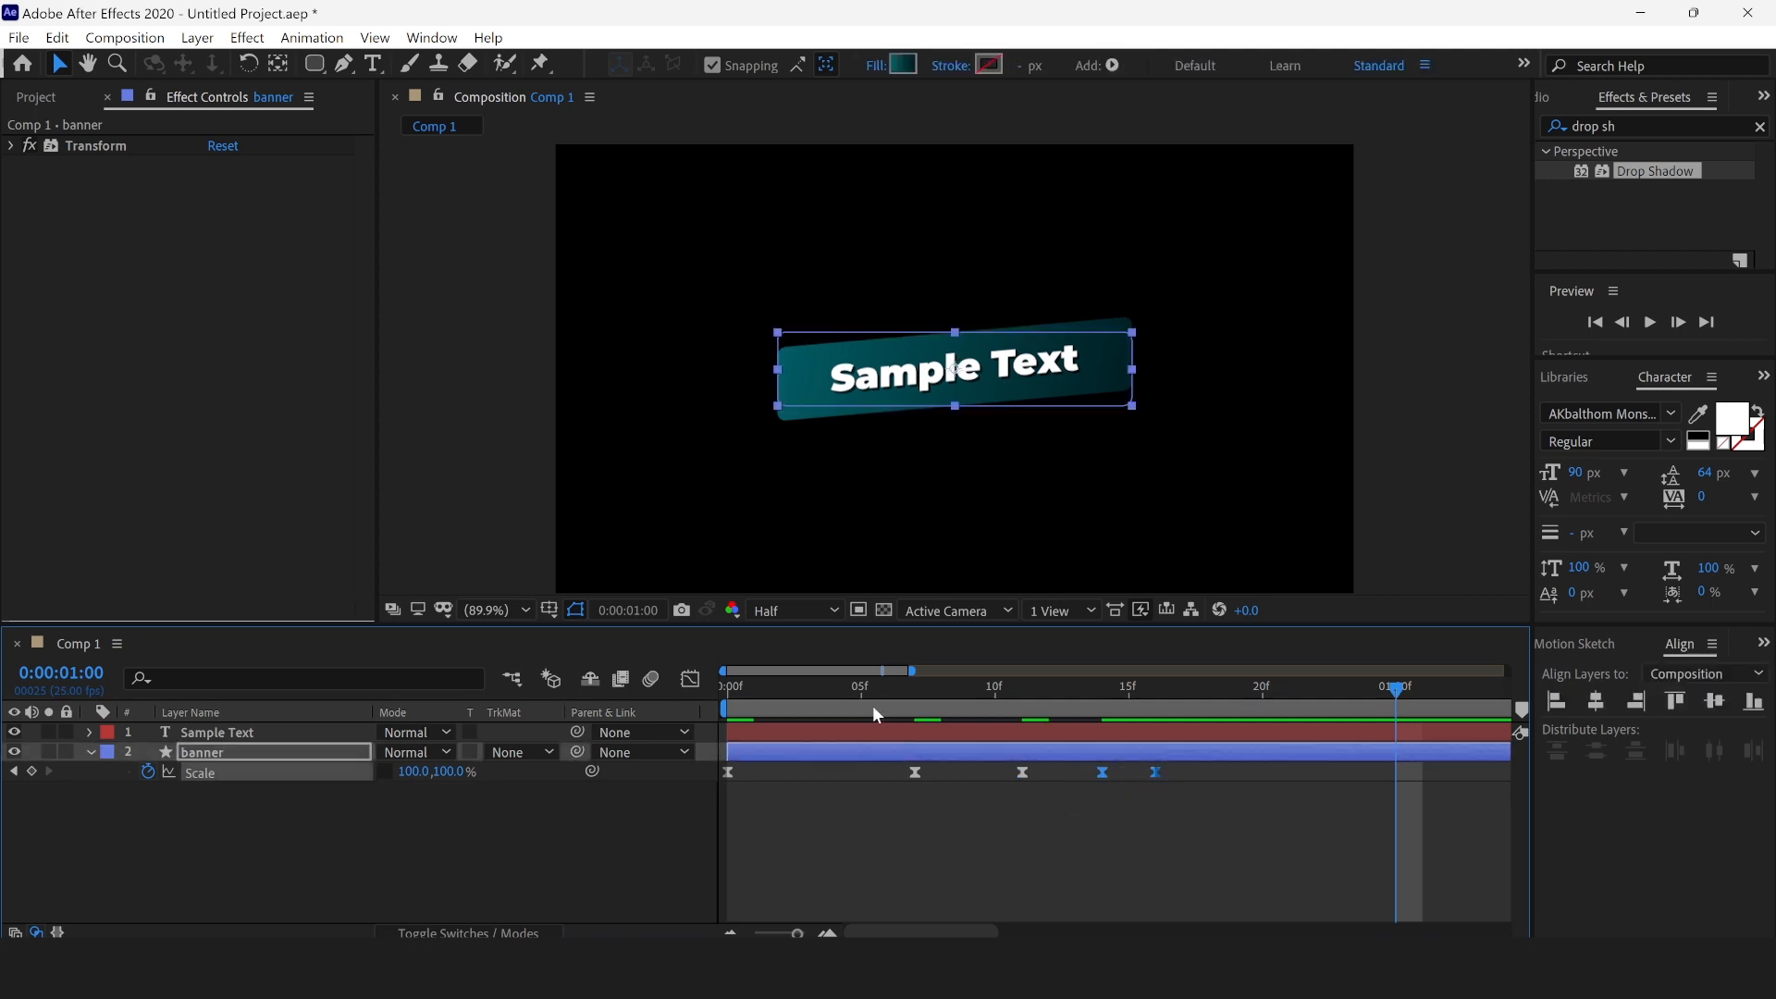
Step: Play the retimed banner animation from the beginning and widen the visible timeline range back to frame 0
key(space)
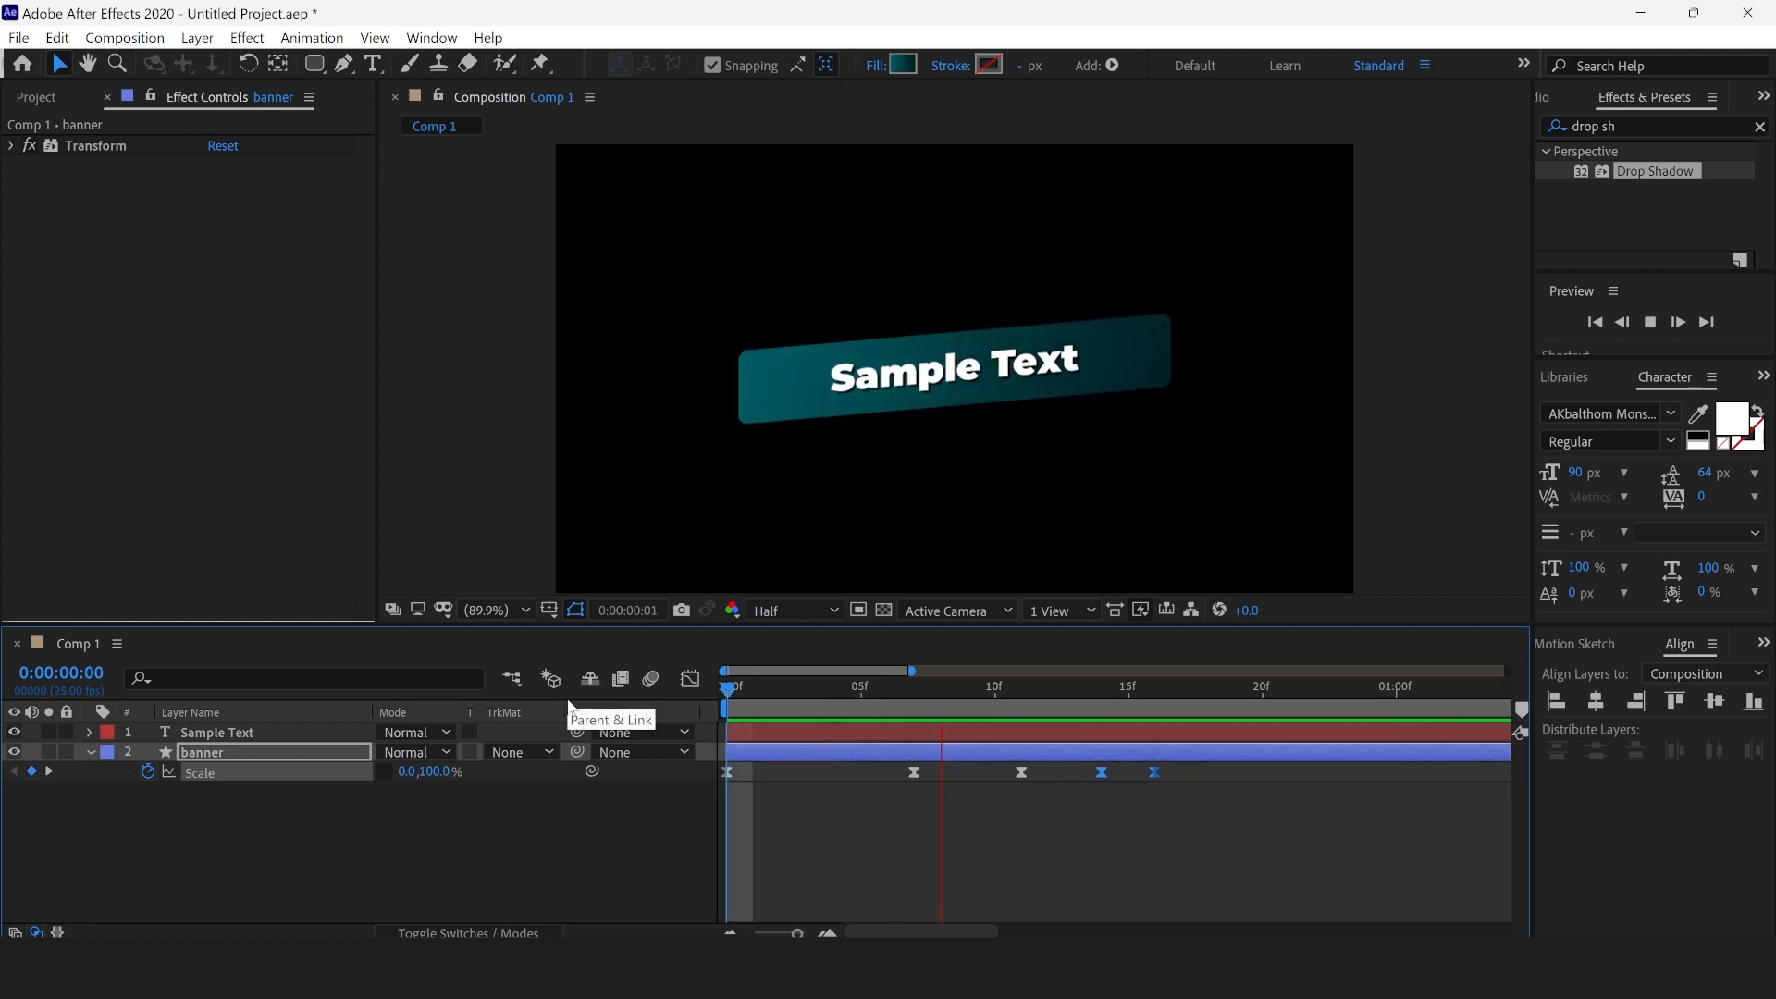
key(space)
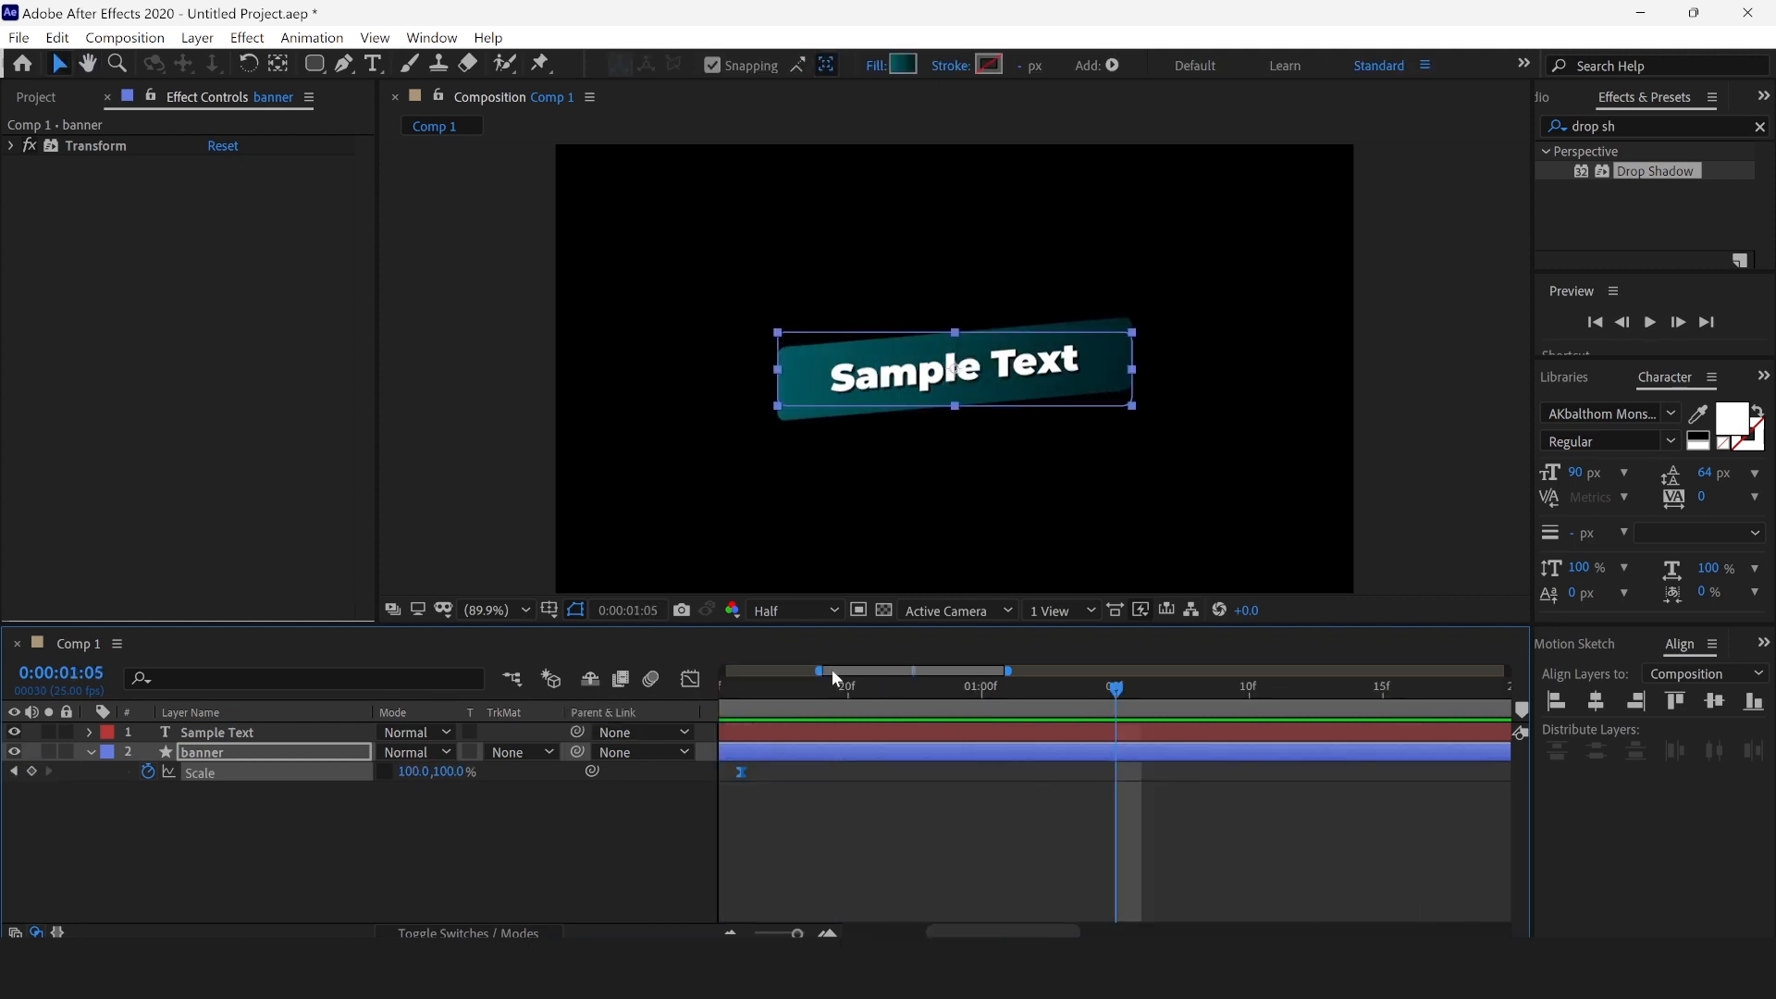
drag(820, 670, 445, 685)
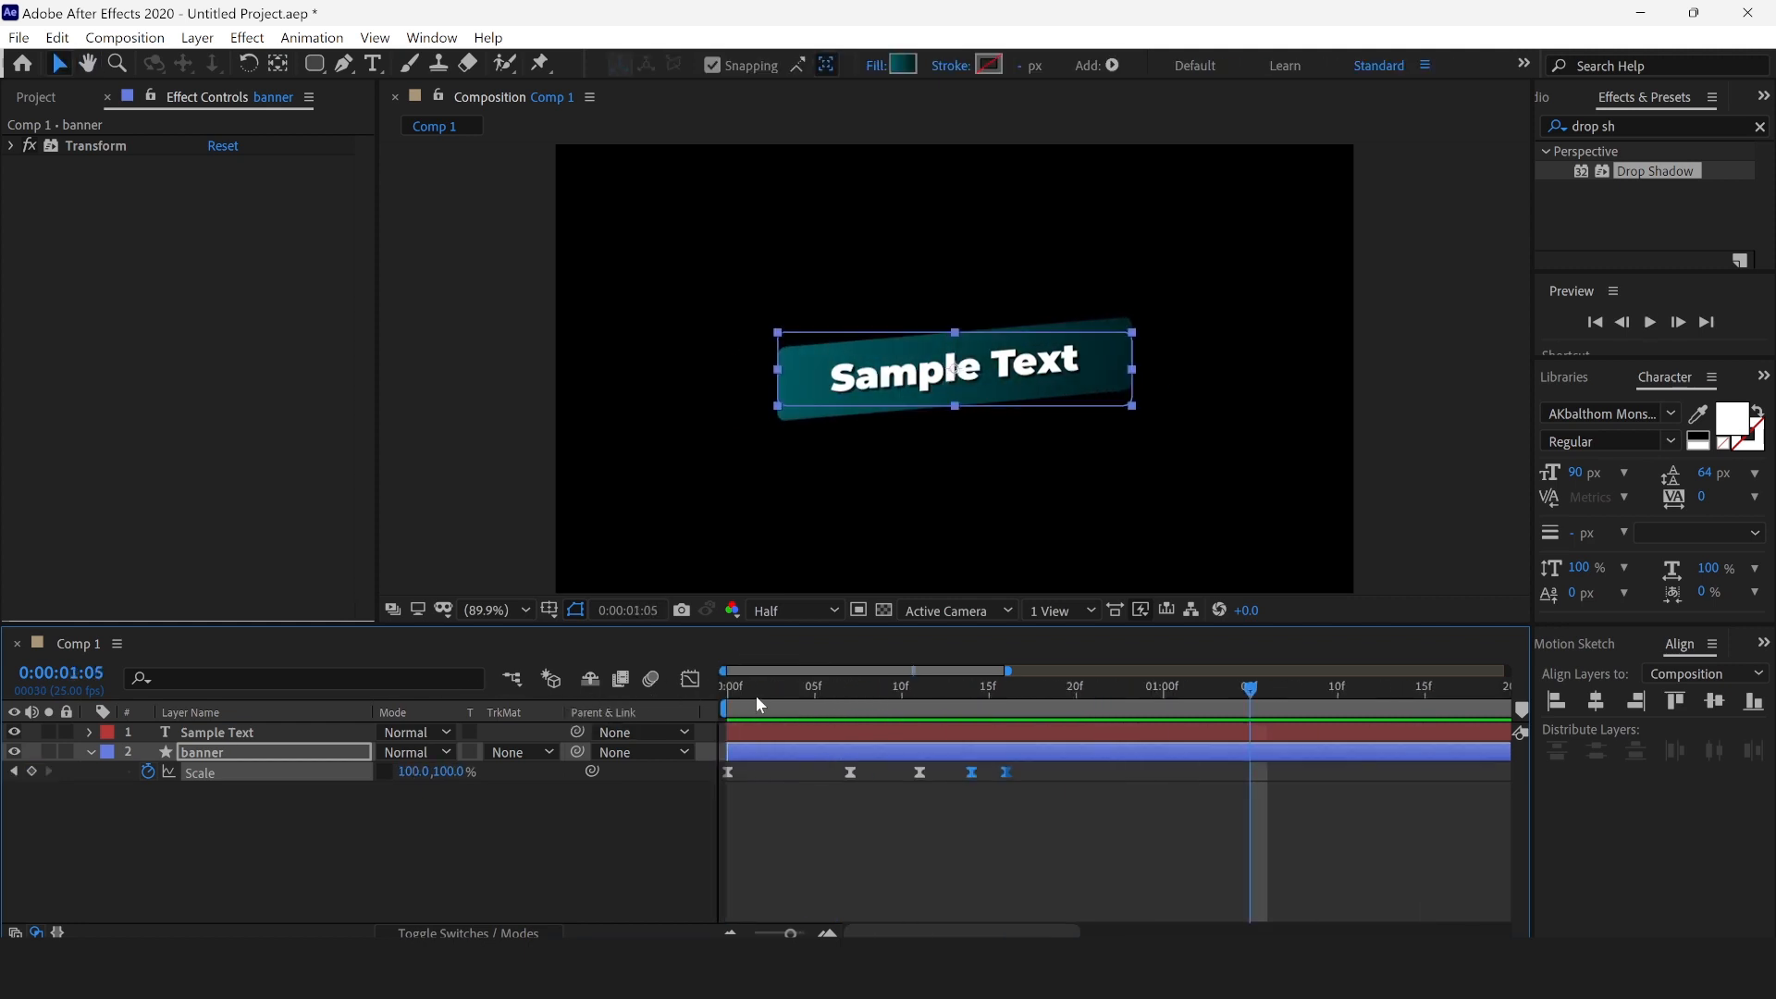
key(space)
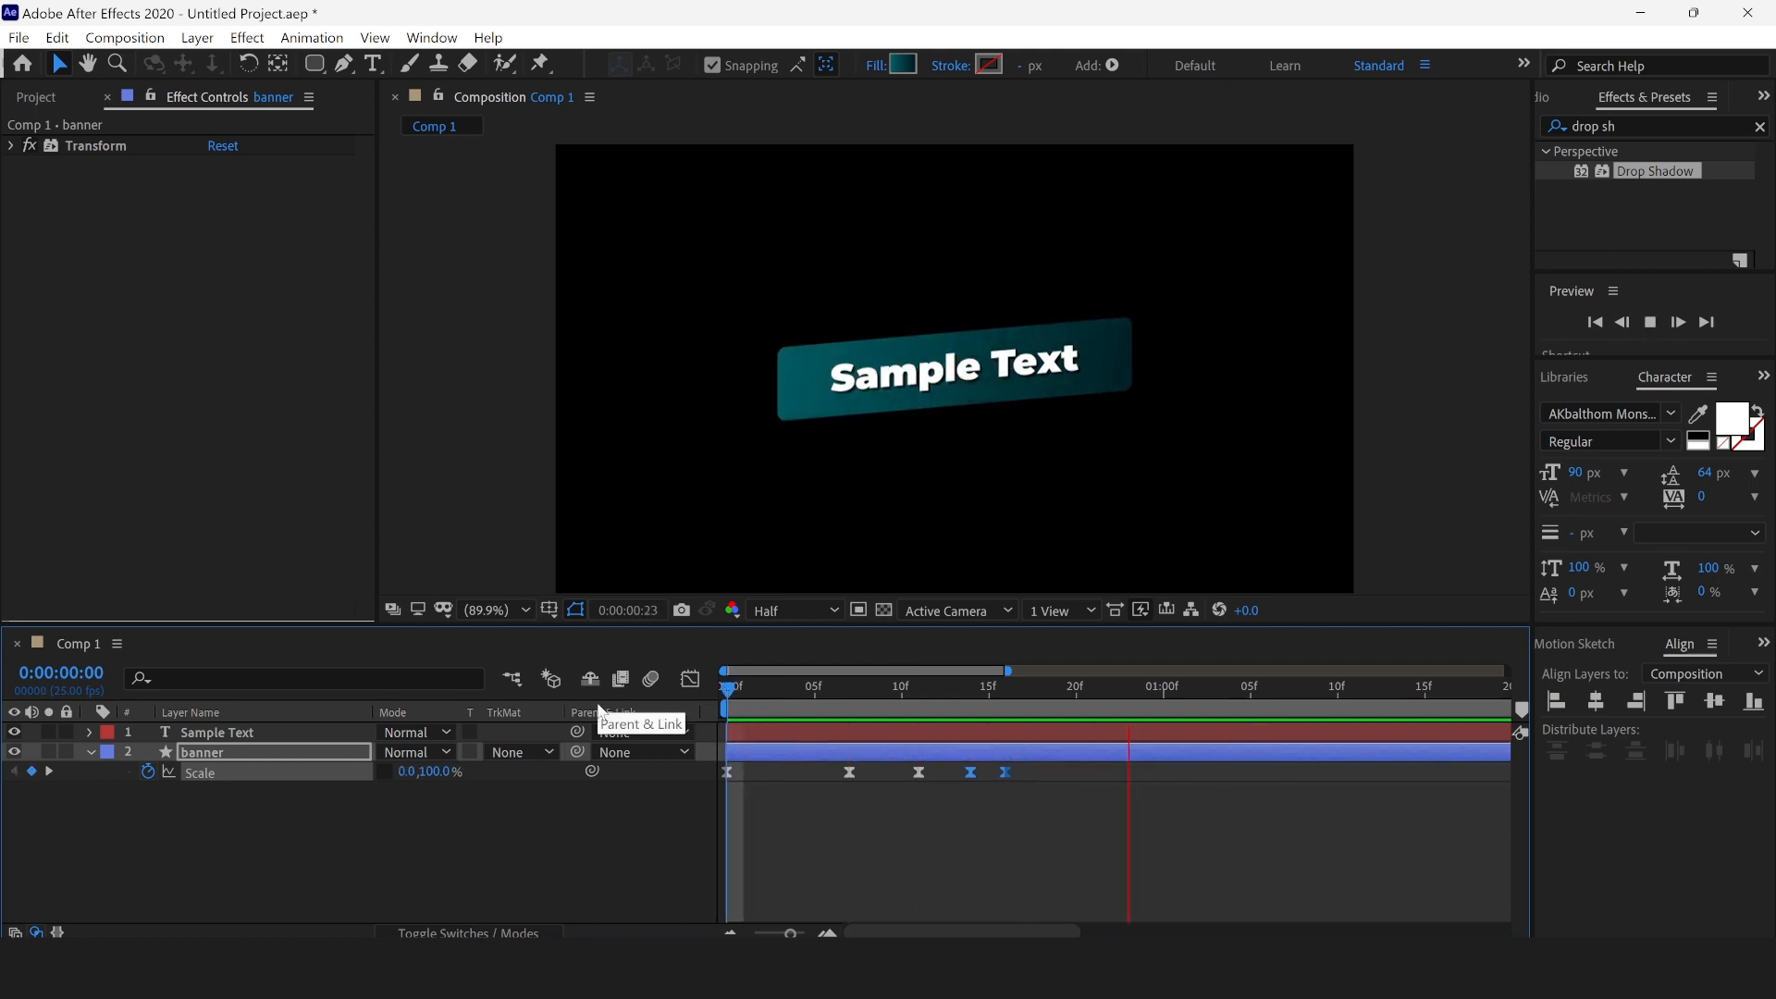
key(space)
Step: Shift the start of the Sample Text layer to frame 14 and place the playhead at frame 20
mouse_move(986, 689)
mouse_down()
mouse_move(969, 689)
mouse_move(1022, 689)
mouse_move(1008, 696)
mouse_up()
key(F2)
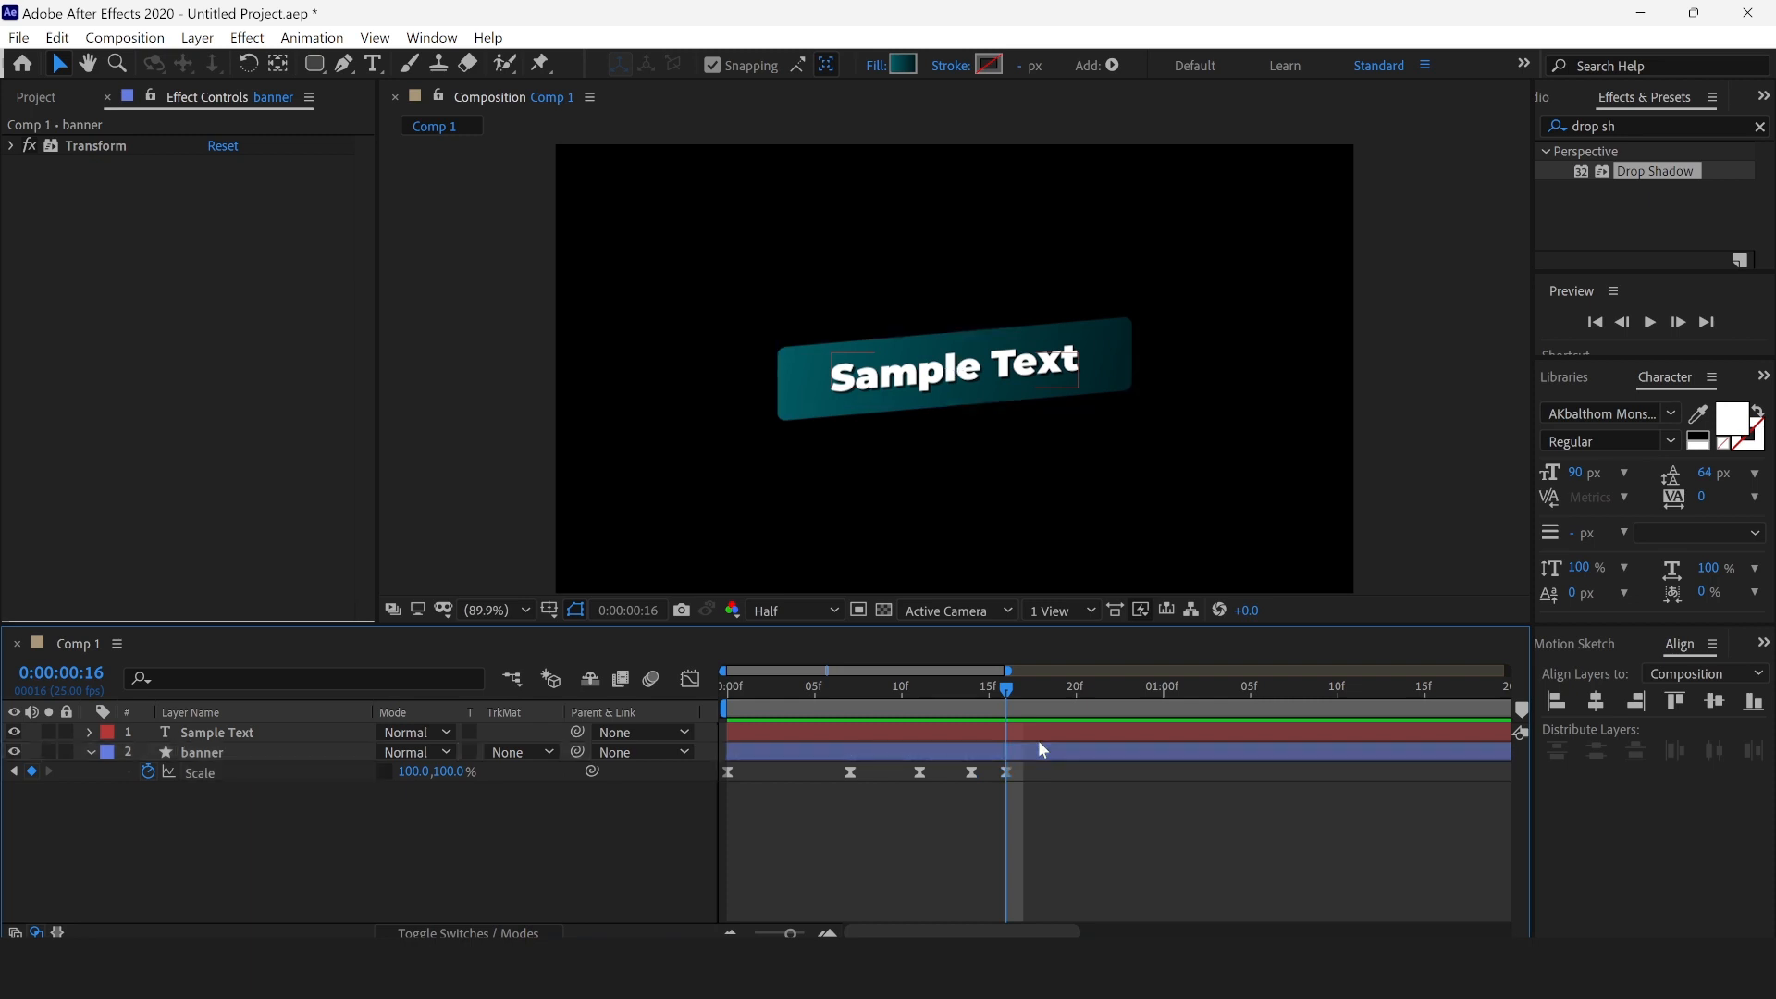
drag(726, 729, 1075, 728)
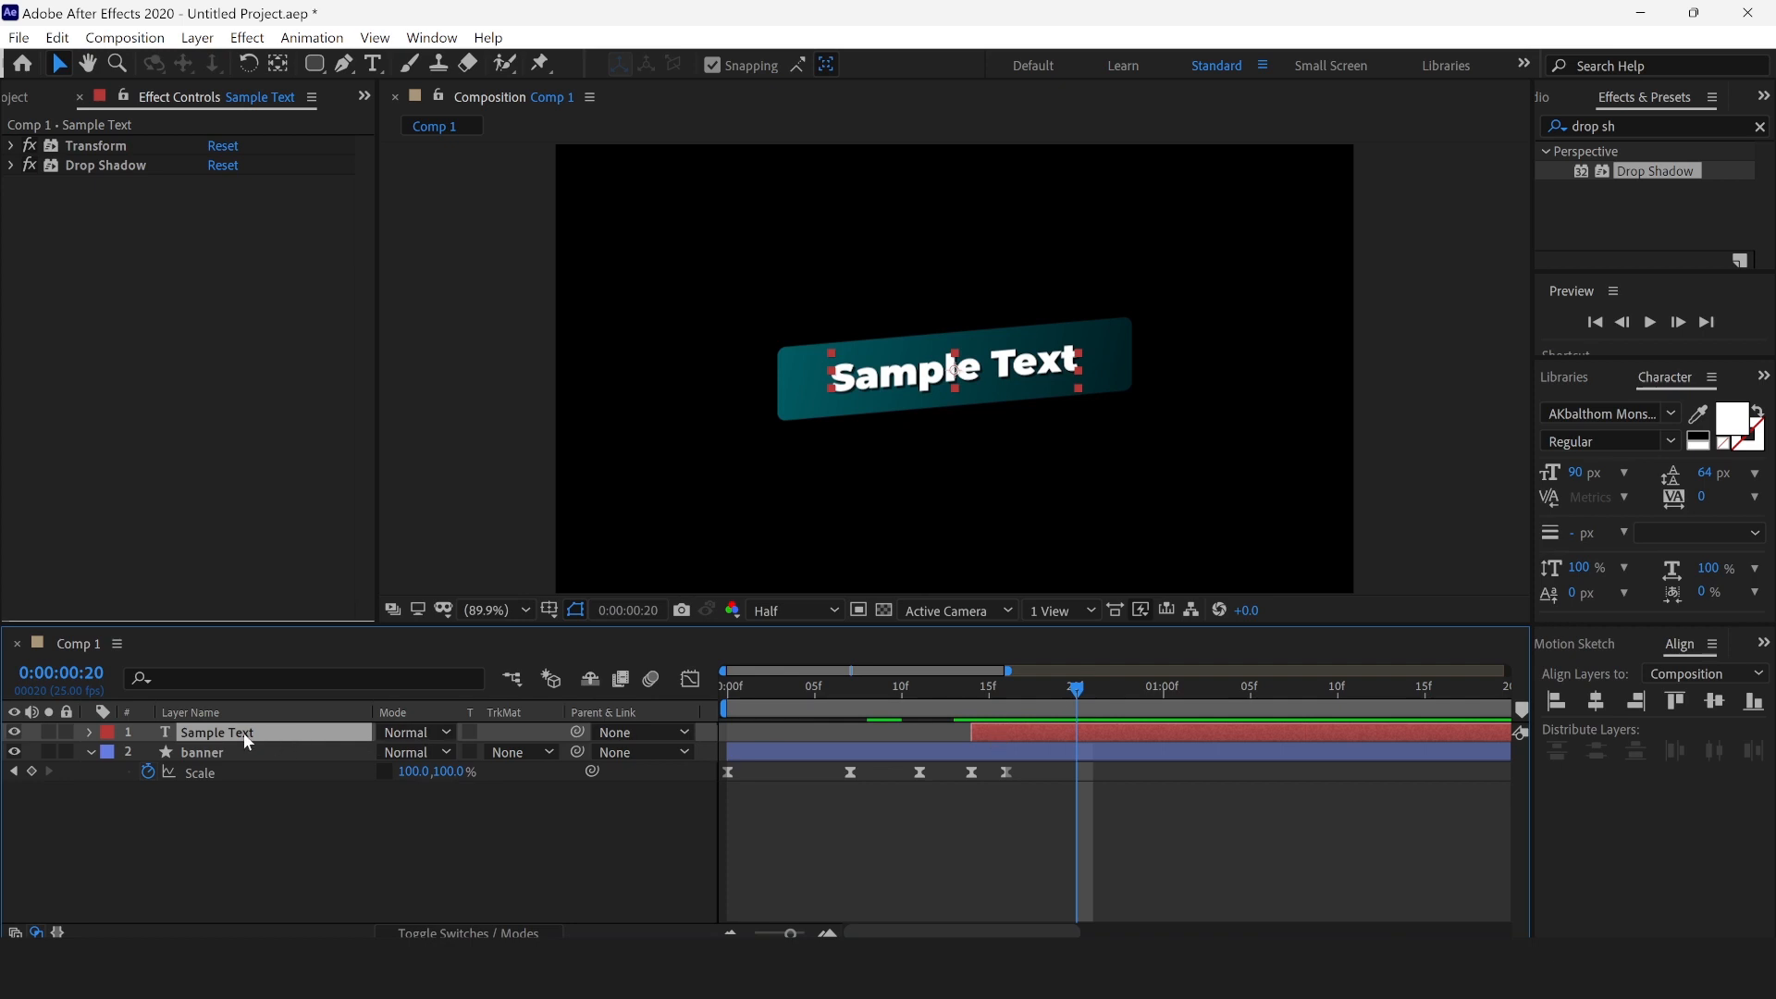
Step: Keyframe the Sample Text layer's Position at frame 20, then at frame 16 with the text raised above the banner to Y about 386
key(p)
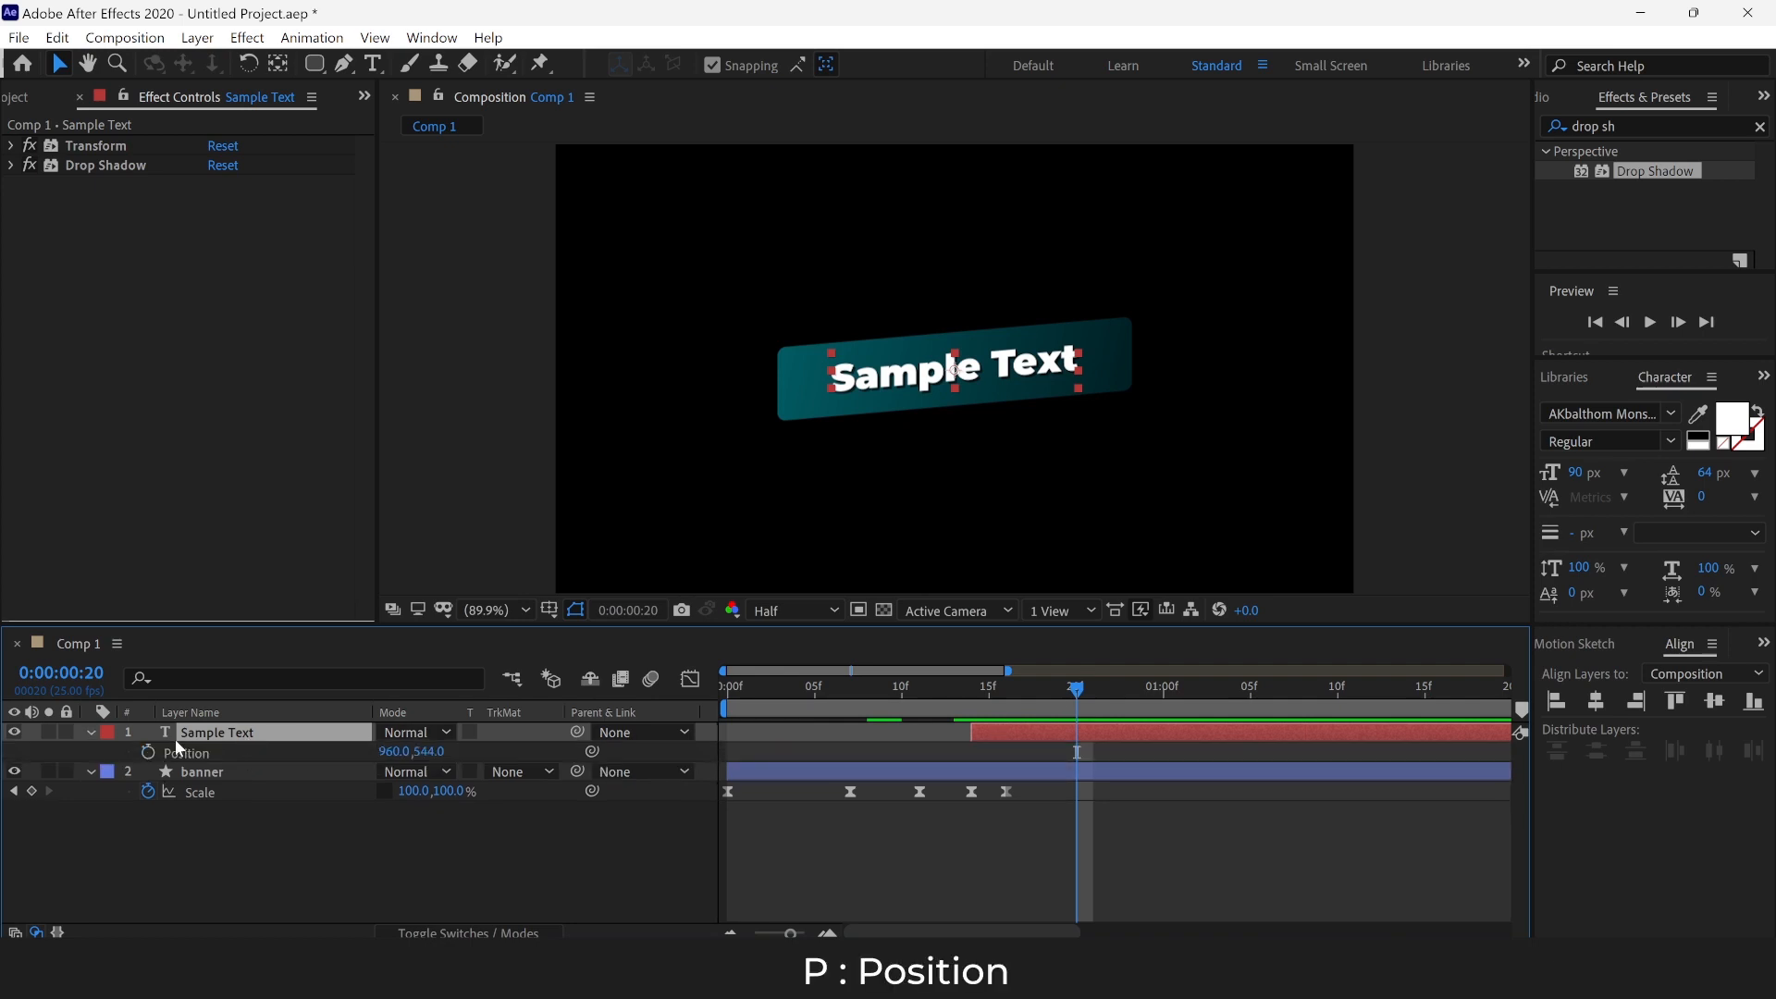
click(149, 750)
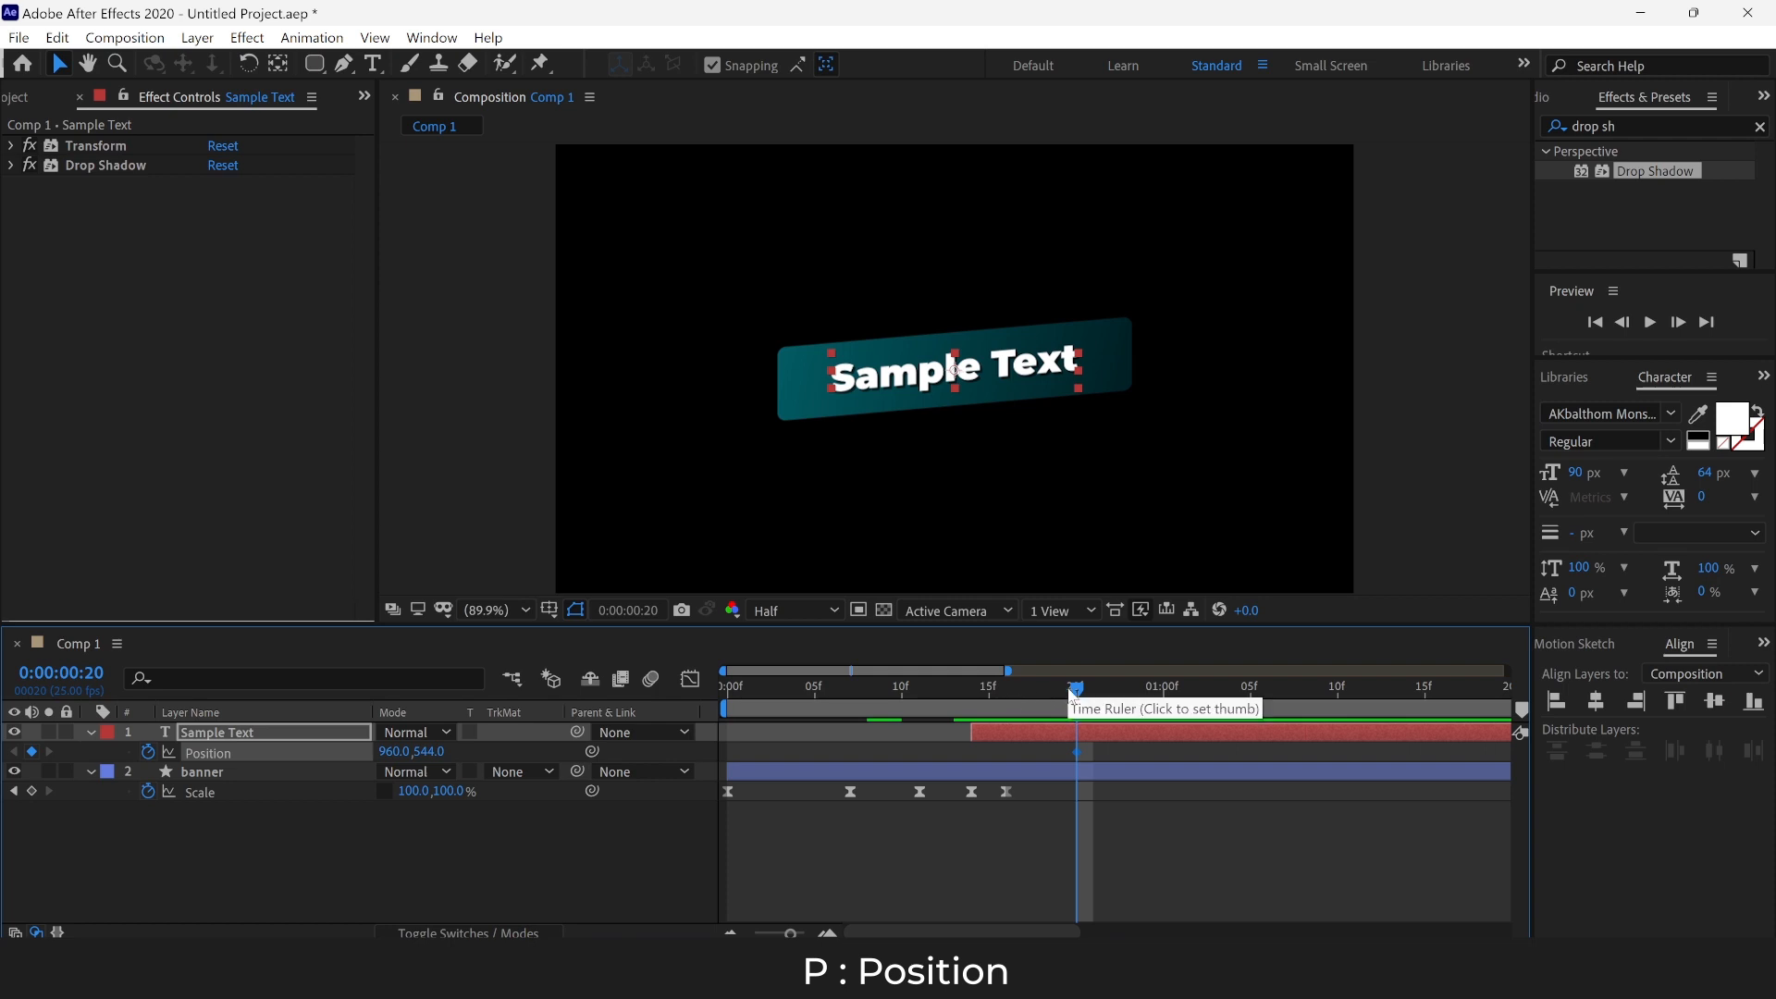
drag(1075, 691, 1003, 703)
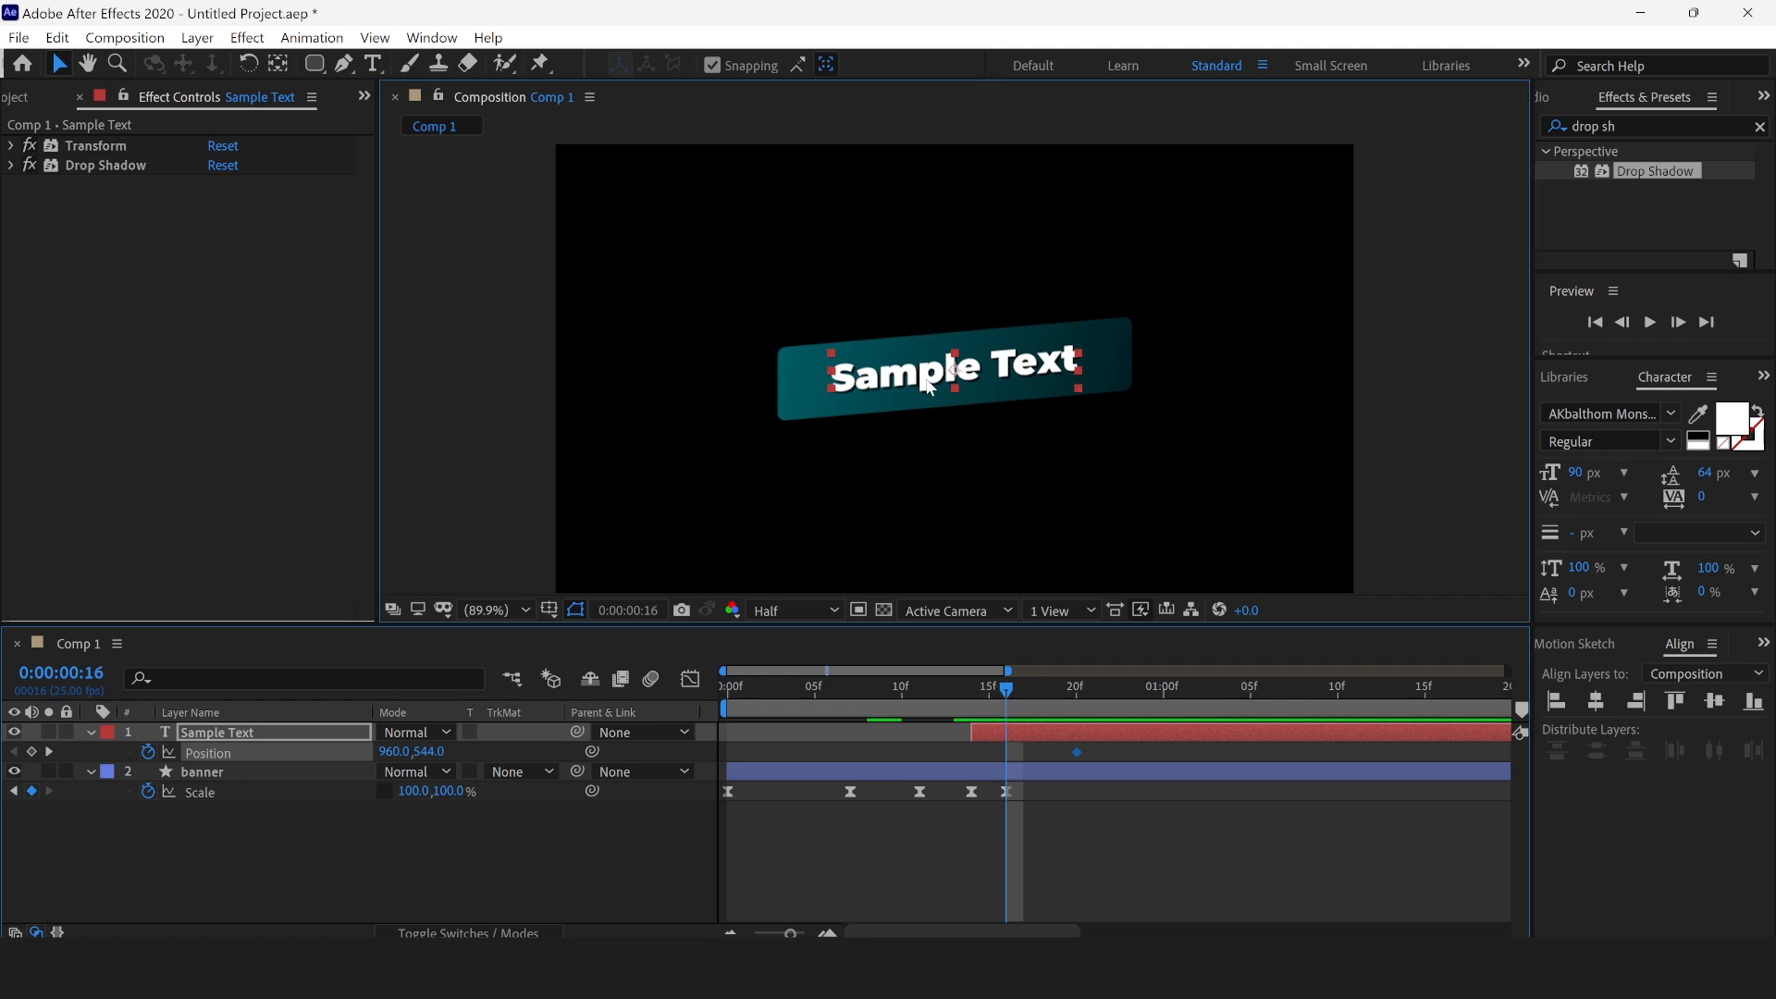
drag(928, 385, 919, 328)
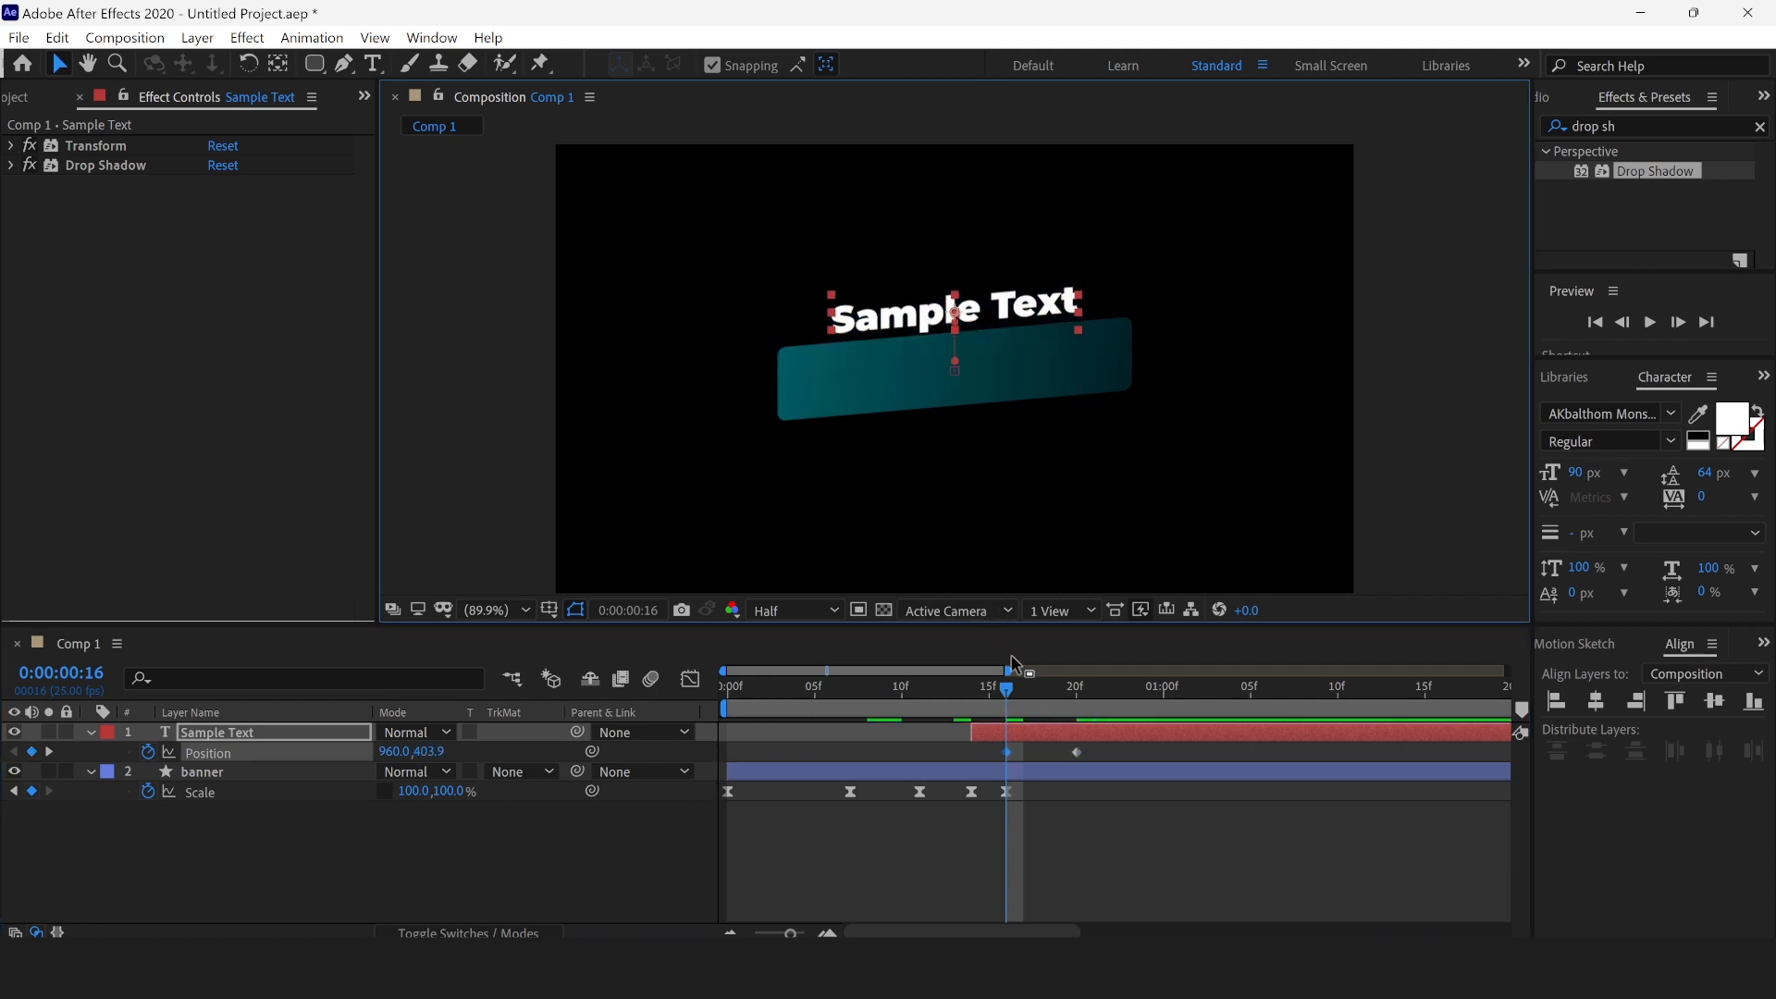
mouse_move(1008, 699)
mouse_down()
mouse_move(1093, 701)
mouse_move(1011, 715)
mouse_up()
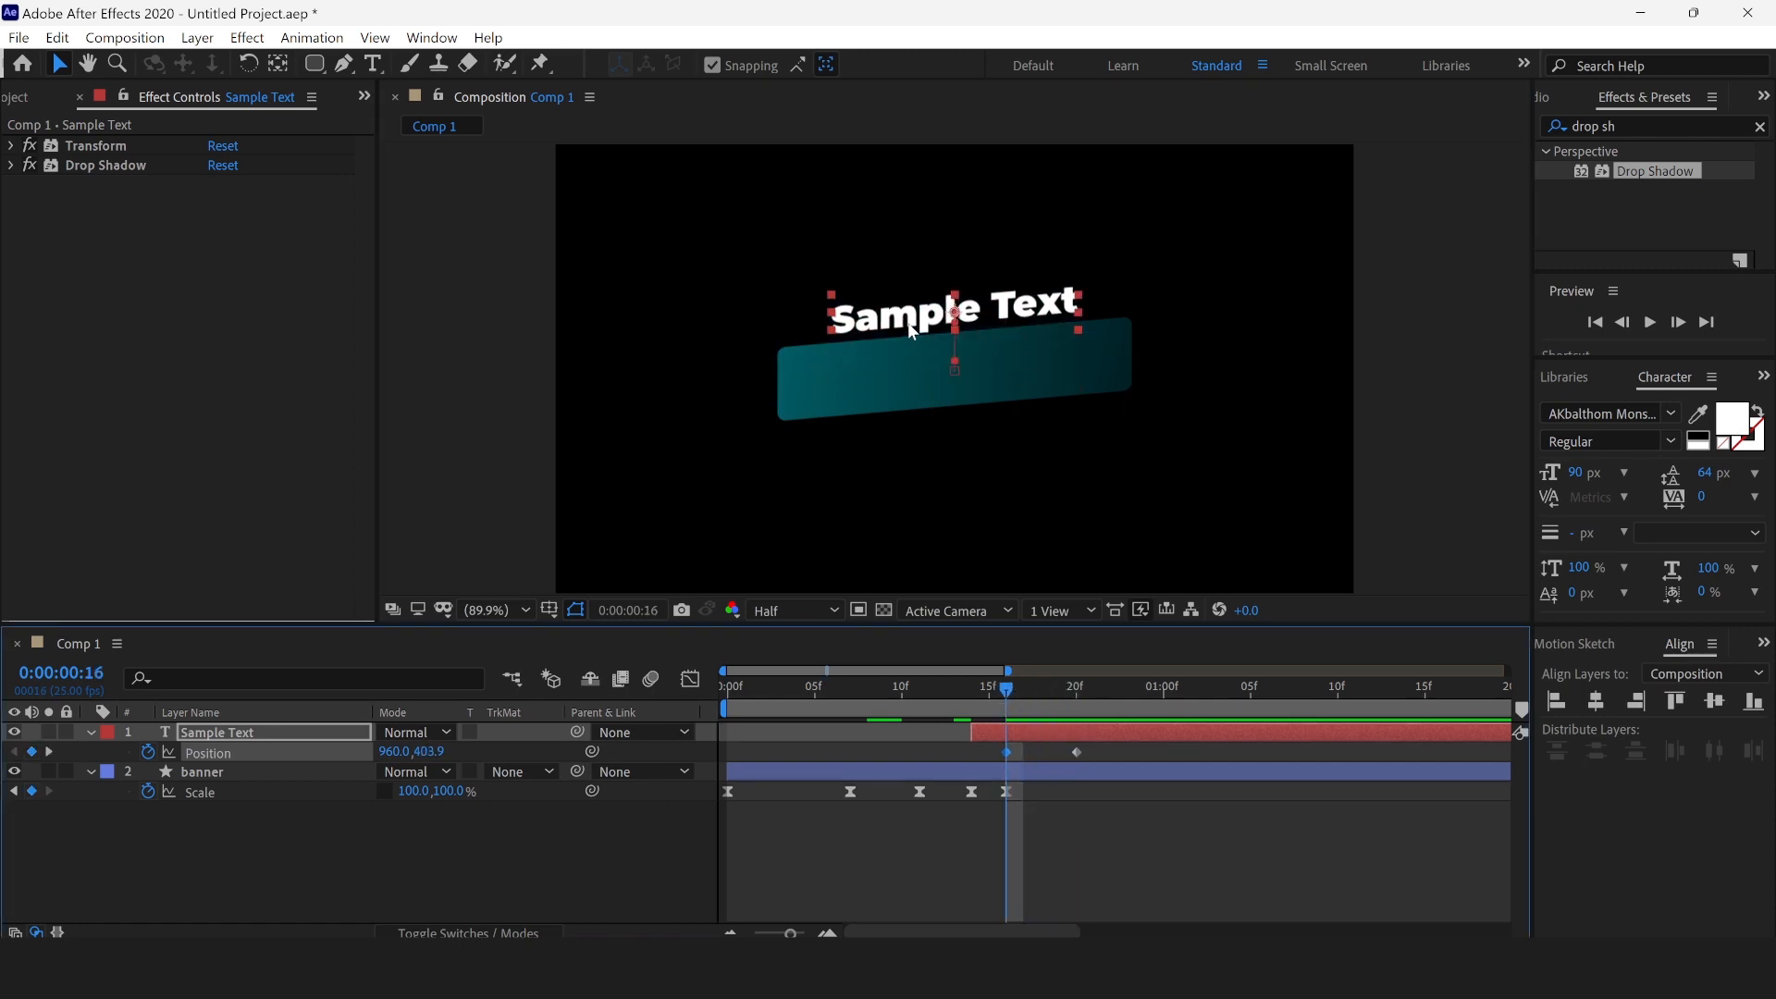
mouse_move(909, 326)
mouse_down()
mouse_move(909, 302)
mouse_move(910, 319)
mouse_up()
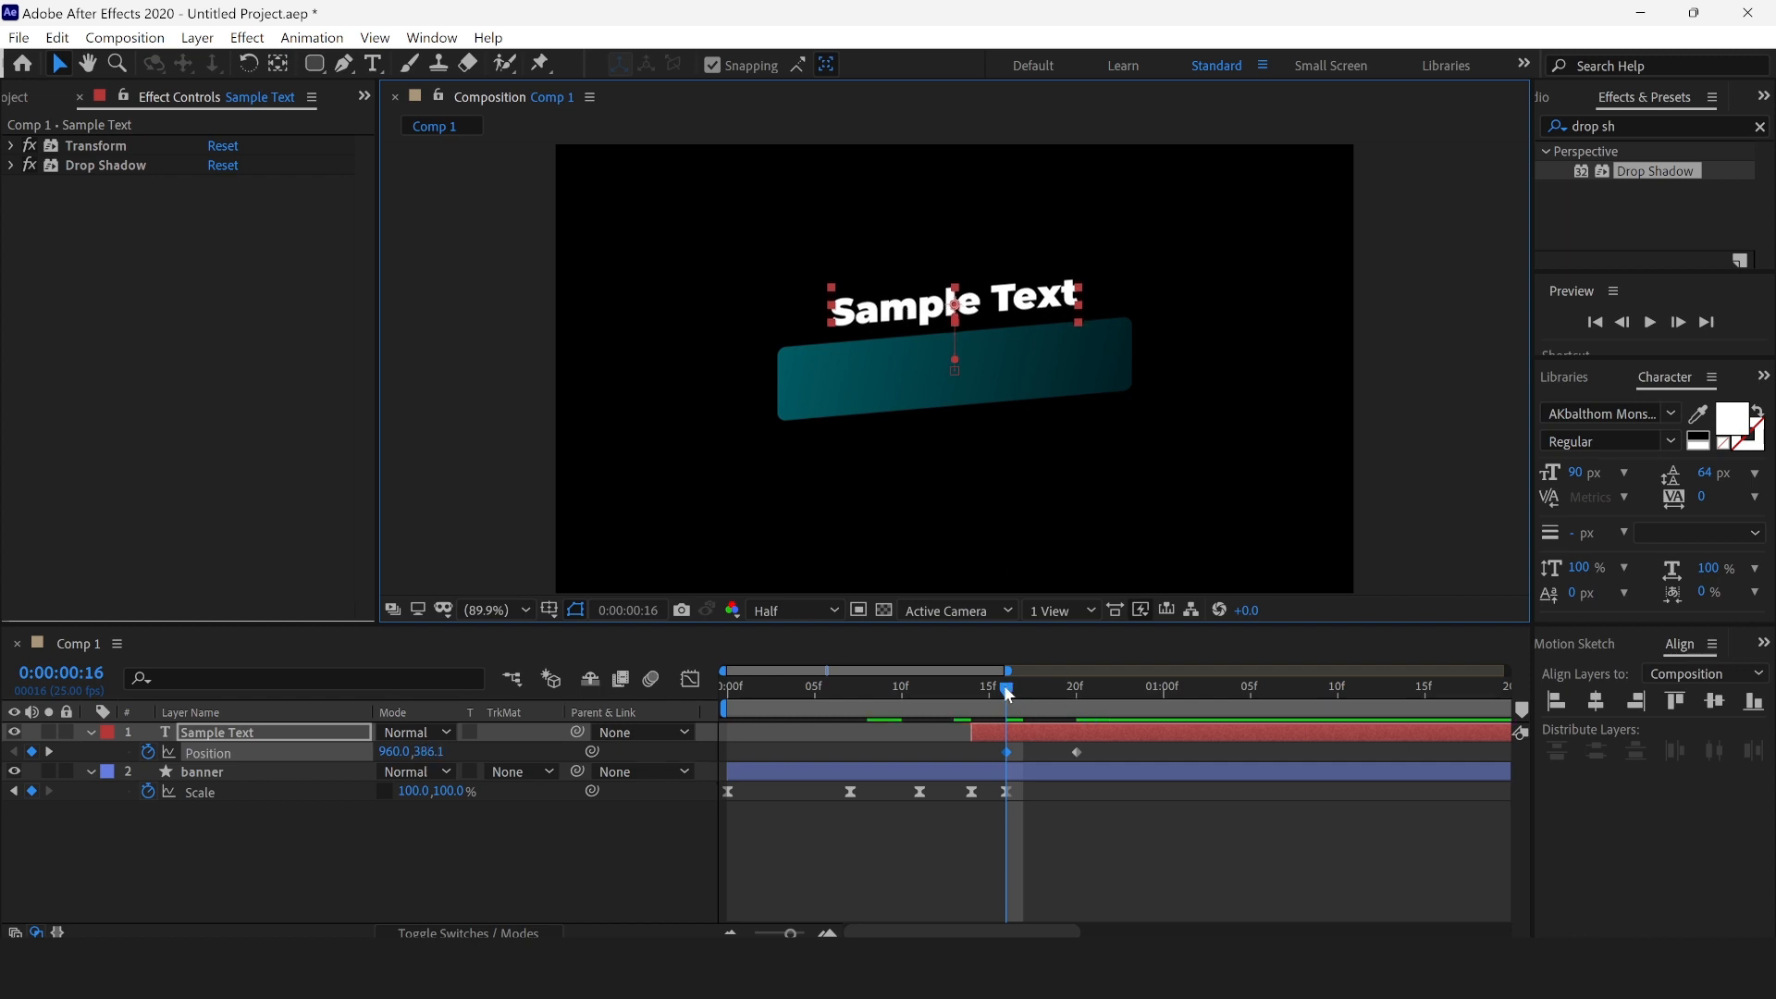
Step: Add Sample Text Position keyframes at frame 22 with Y about 515 and frame 23 with Y about 542, and play the animation
drag(1008, 694, 1107, 733)
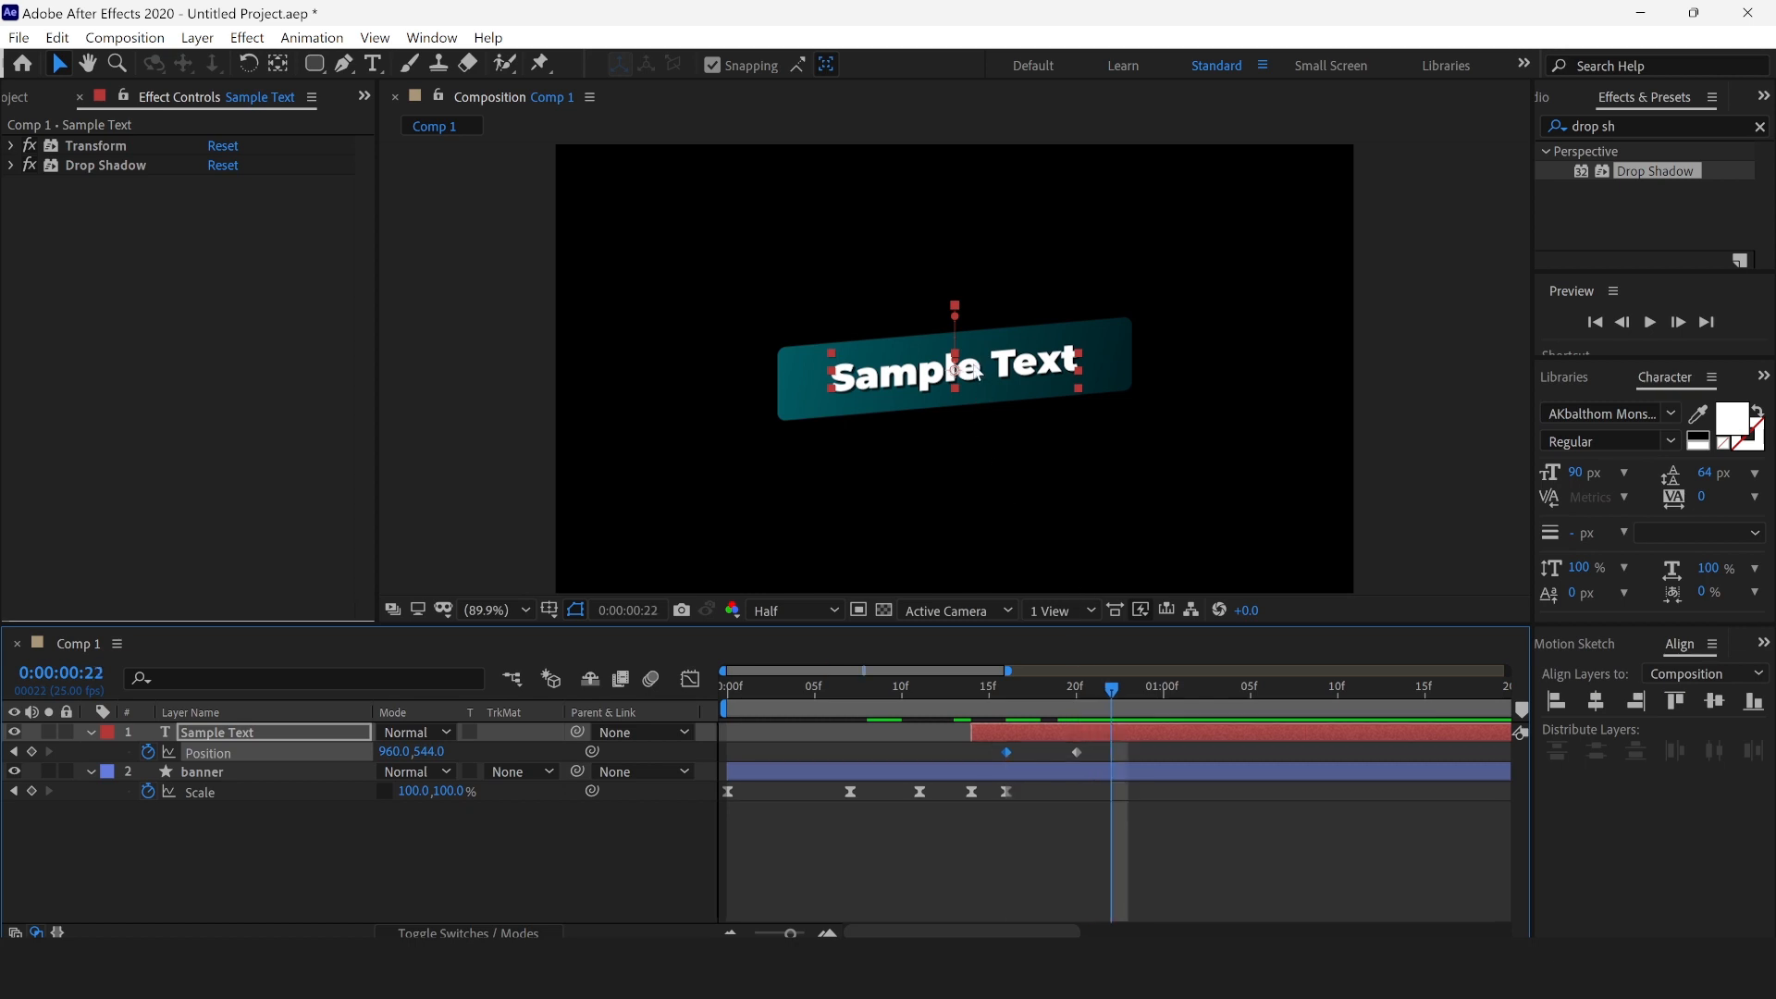
drag(976, 373, 976, 361)
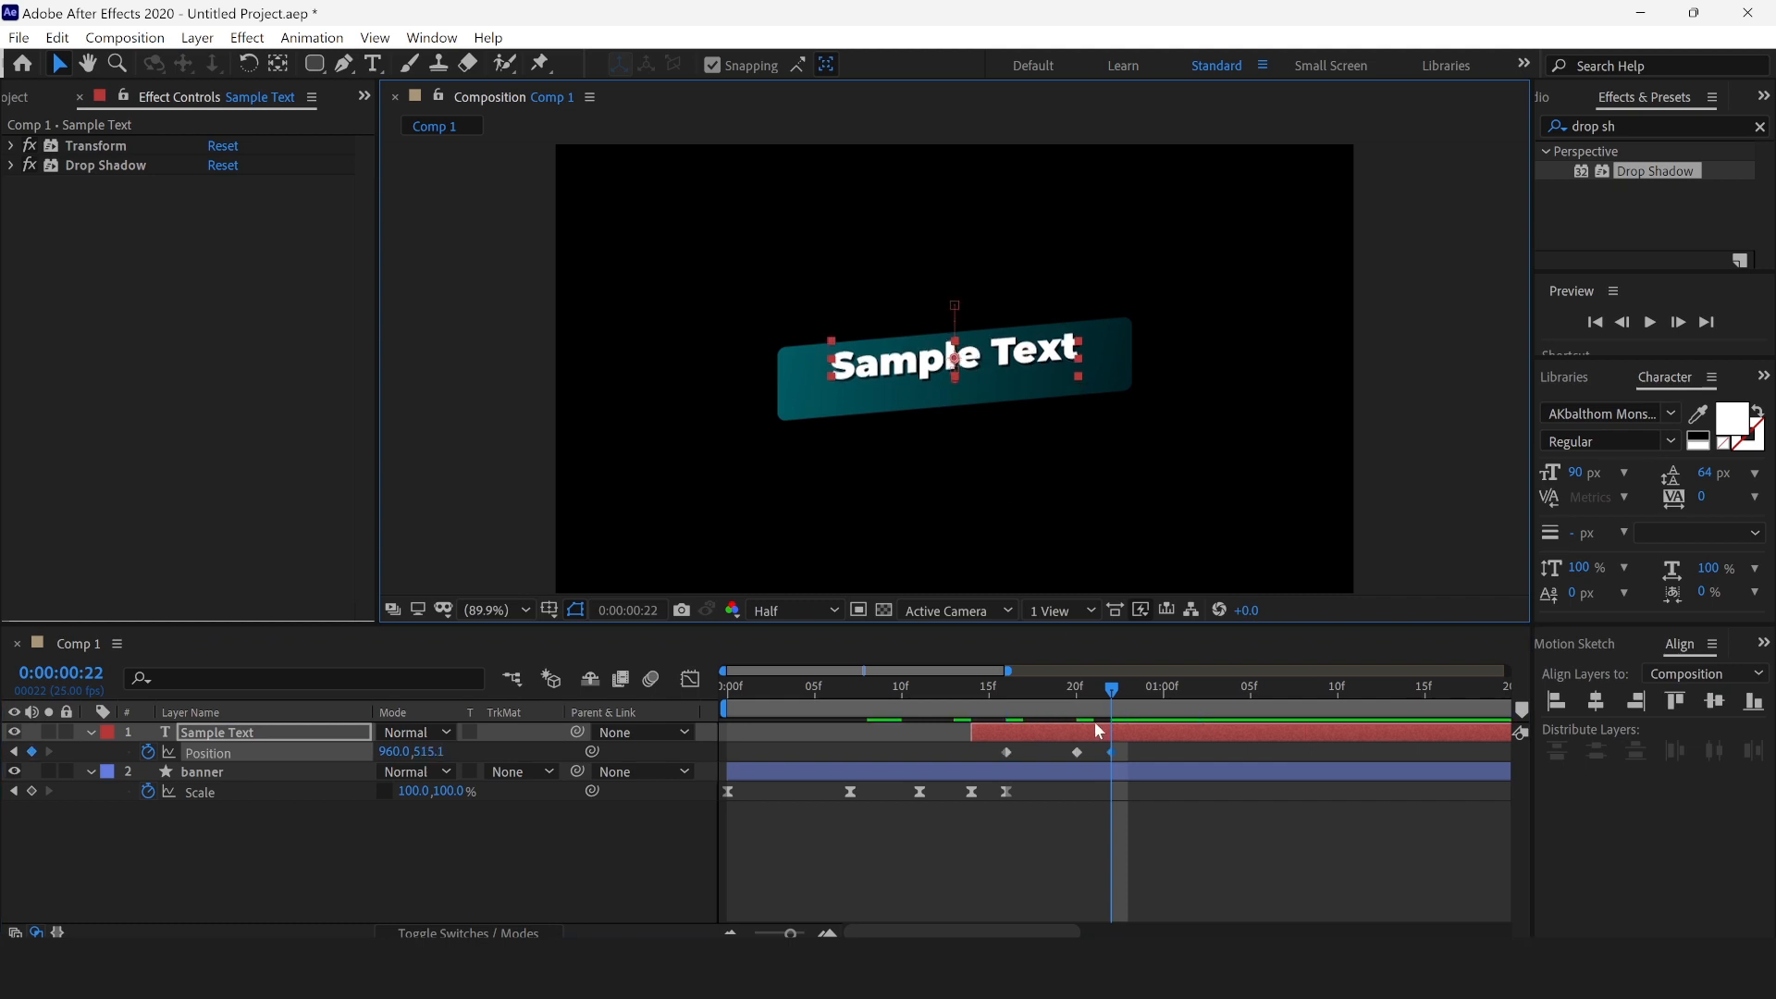
drag(1114, 696, 1135, 694)
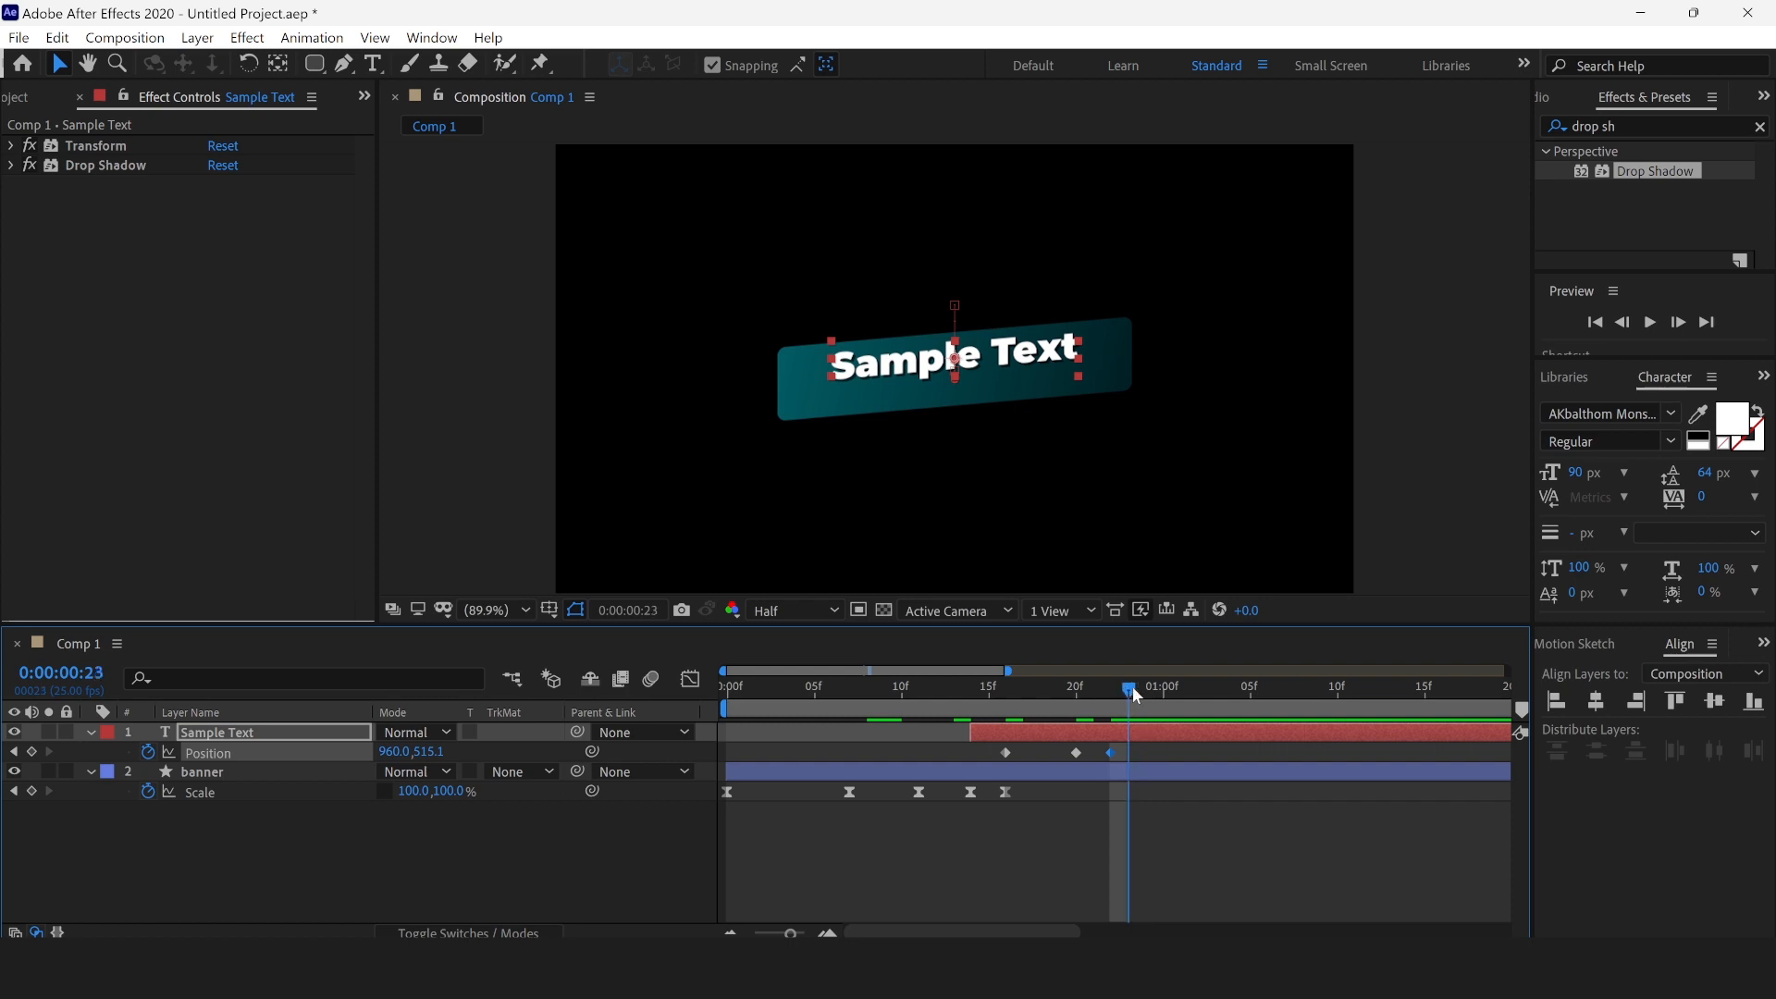
drag(1002, 363, 1001, 360)
key(space)
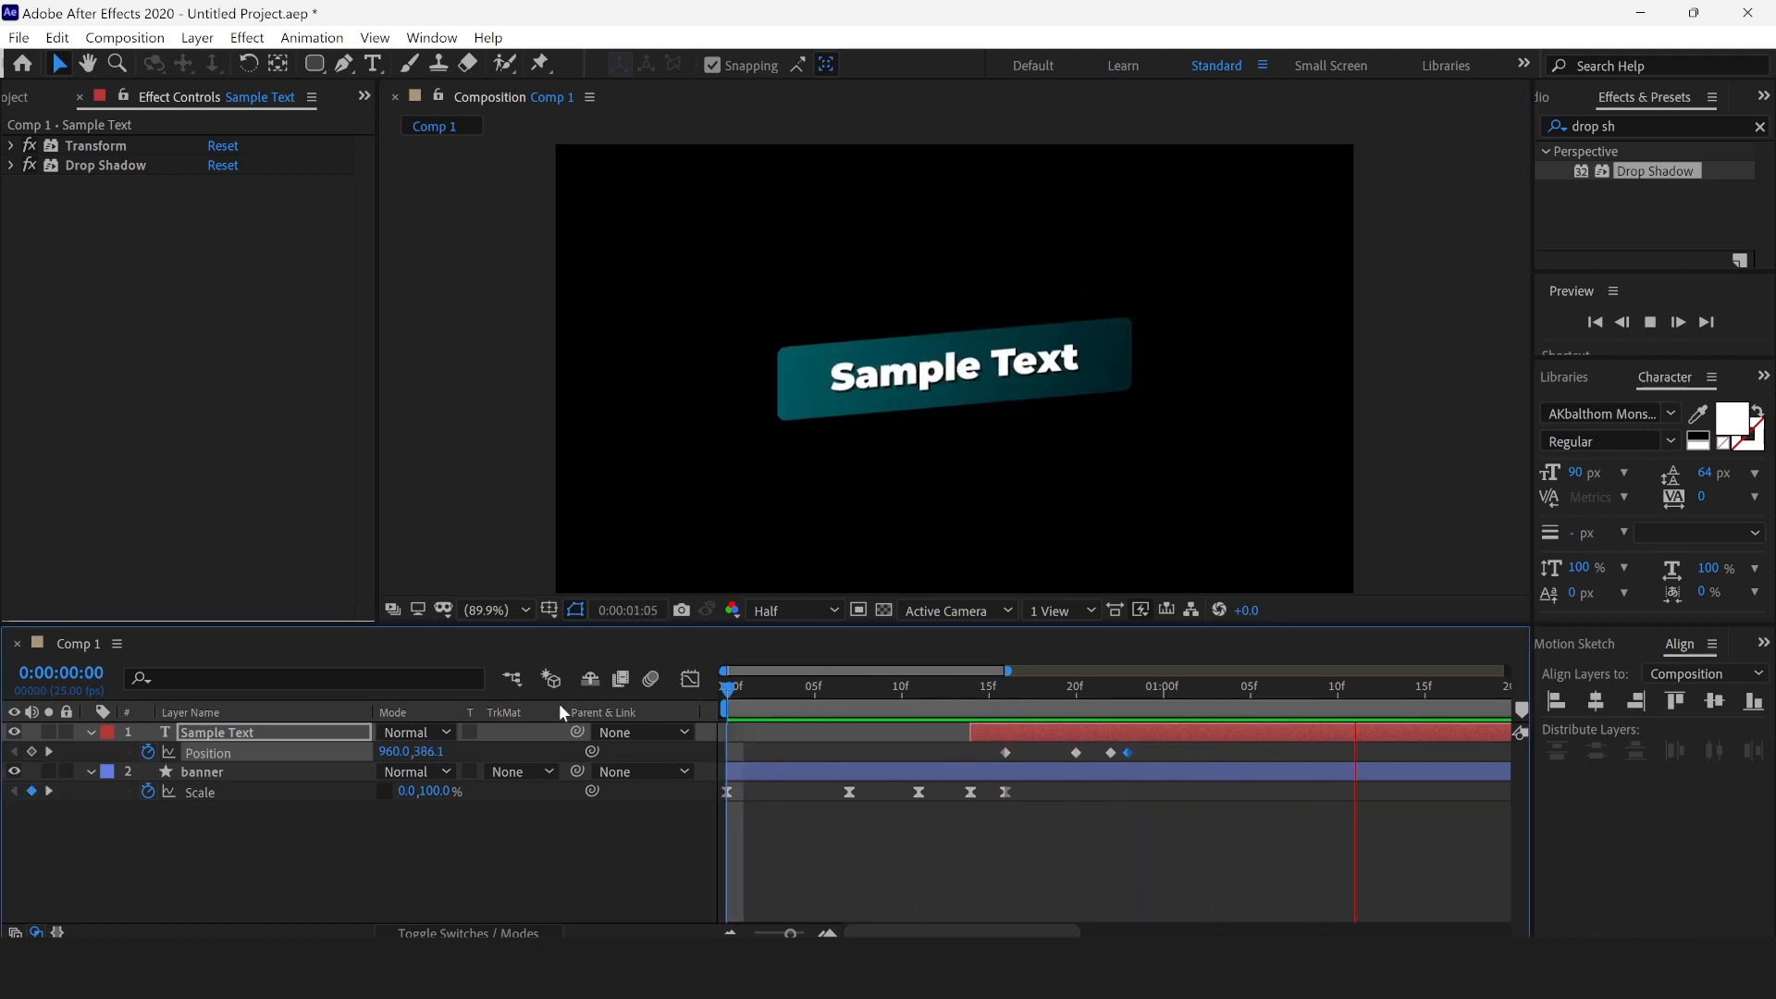
key(space)
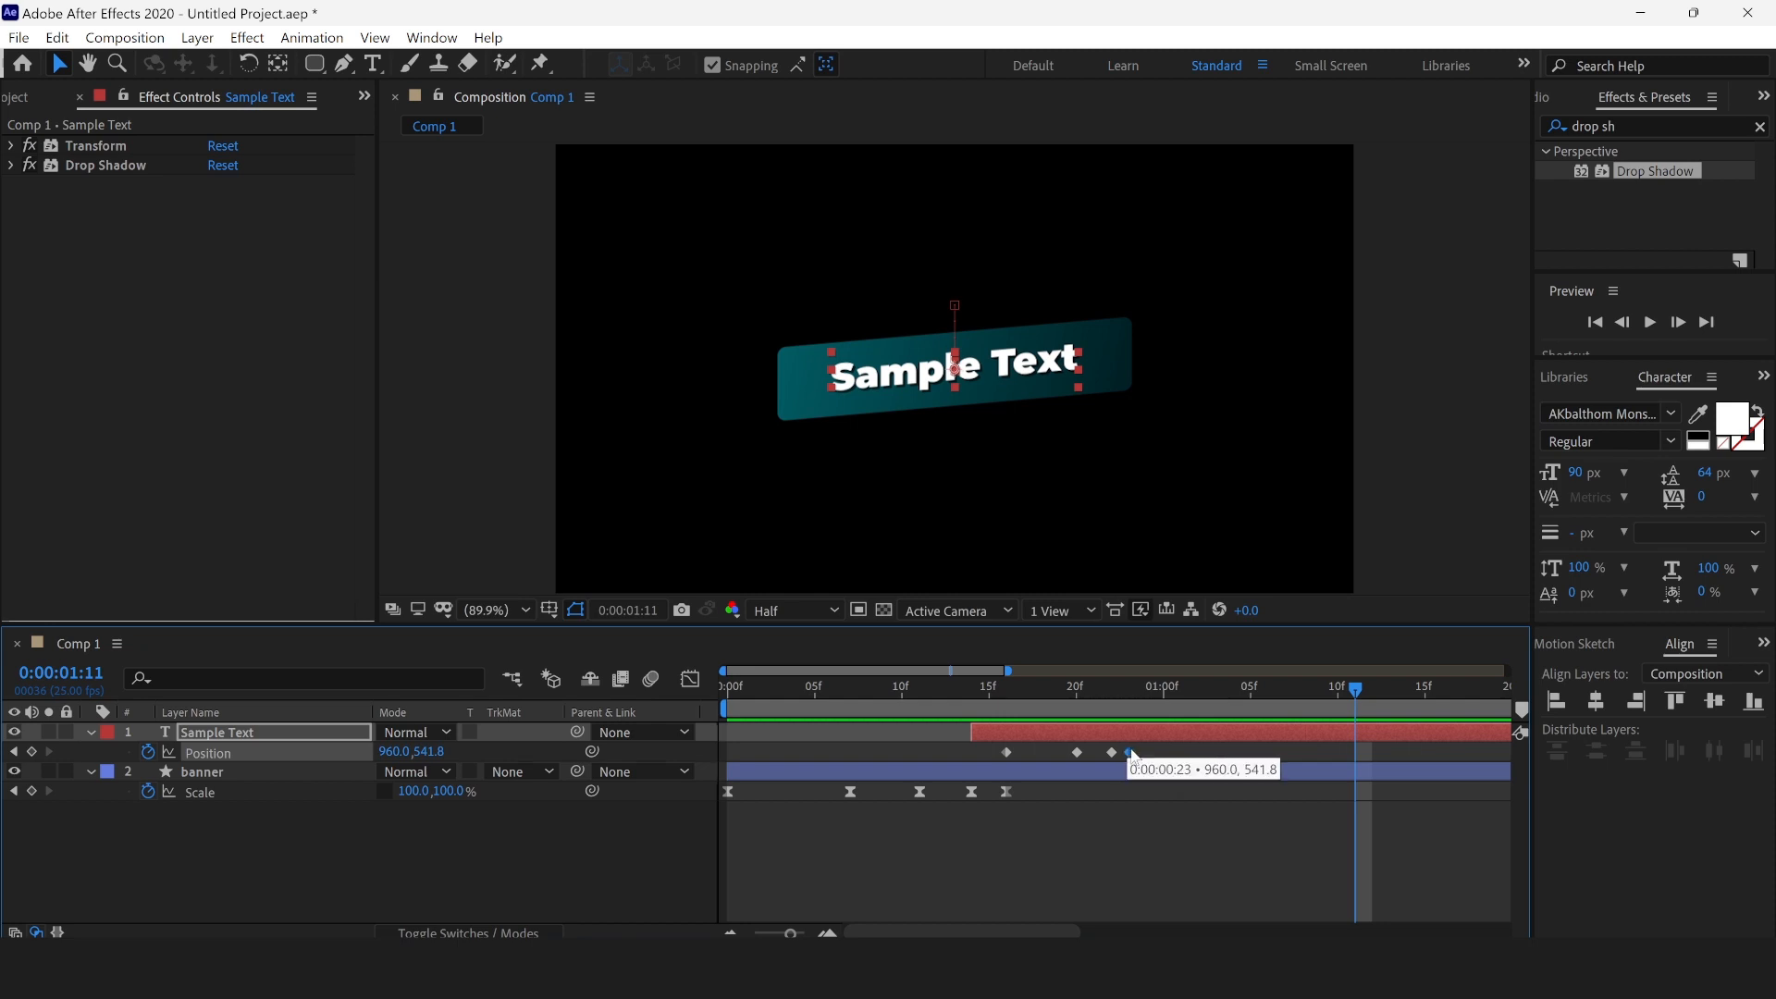
Step: Shift the last two Sample Text Position keyframes to frame 23 and 0:00:01:00
drag(1133, 754, 1163, 754)
click(1112, 753)
click(1148, 754)
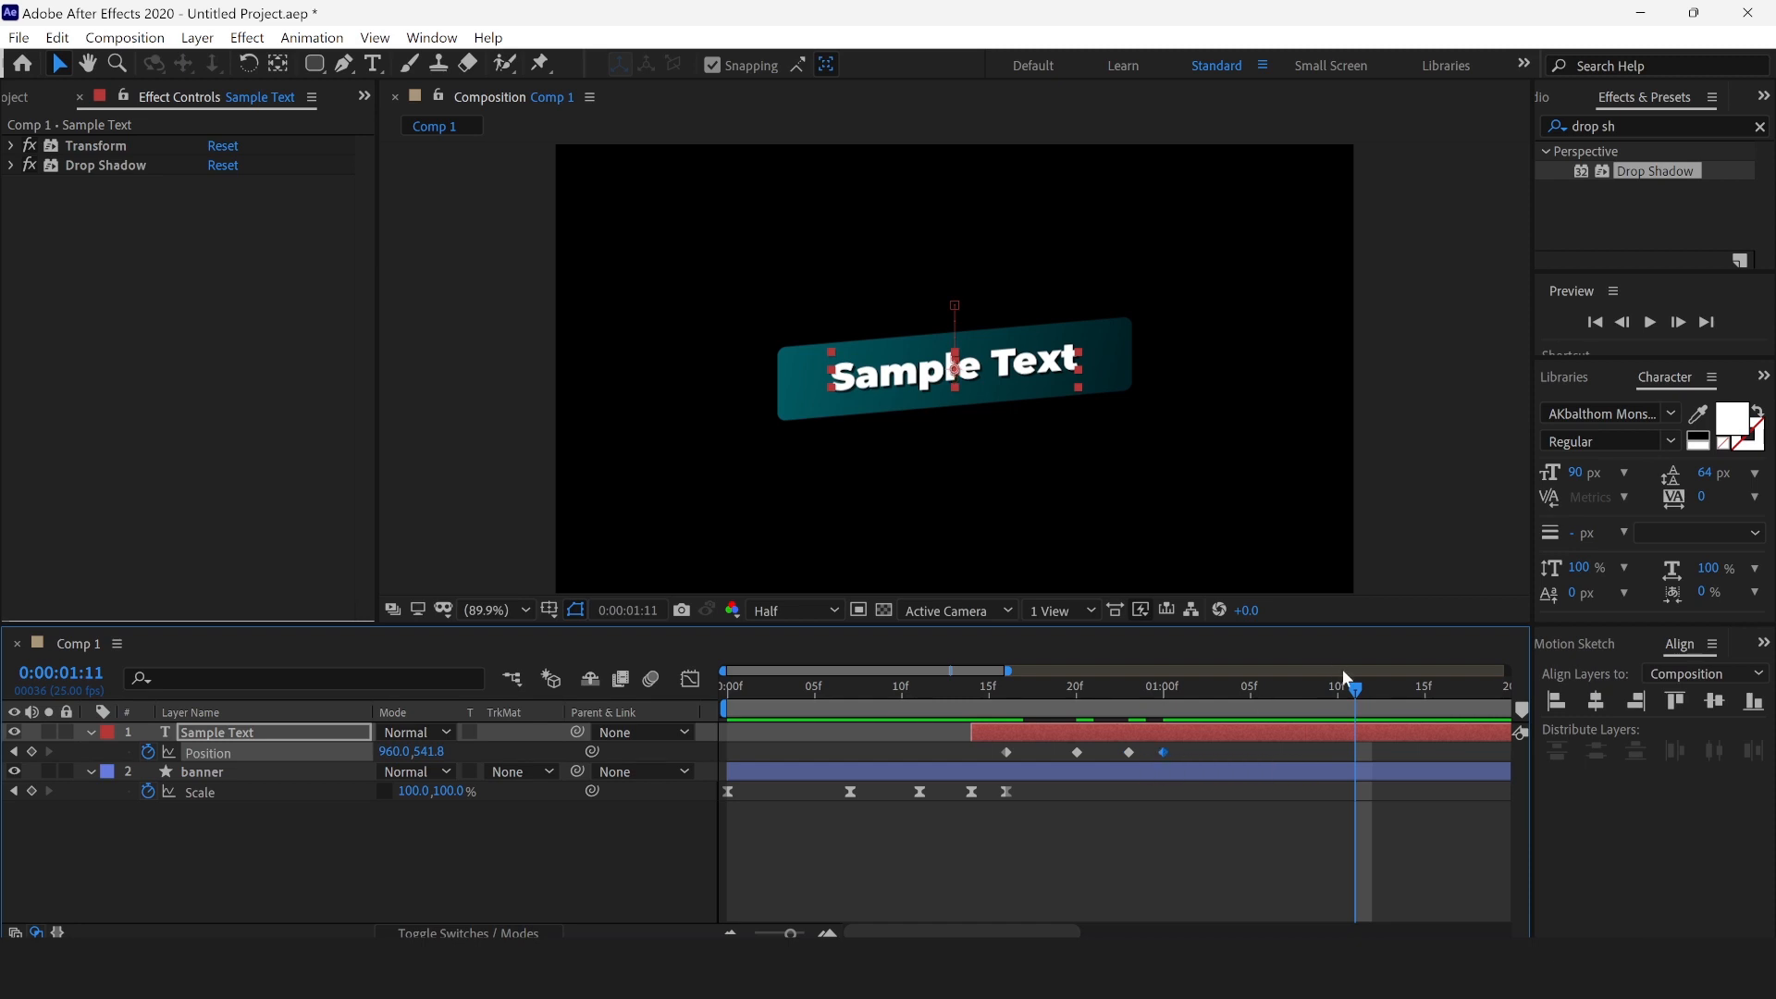
Step: Lower the Sample Text layer to Y 554 at the frame 20 keyframe and to Y 548.8 at the 0:00:01:00 keyframe
drag(1353, 688, 1079, 738)
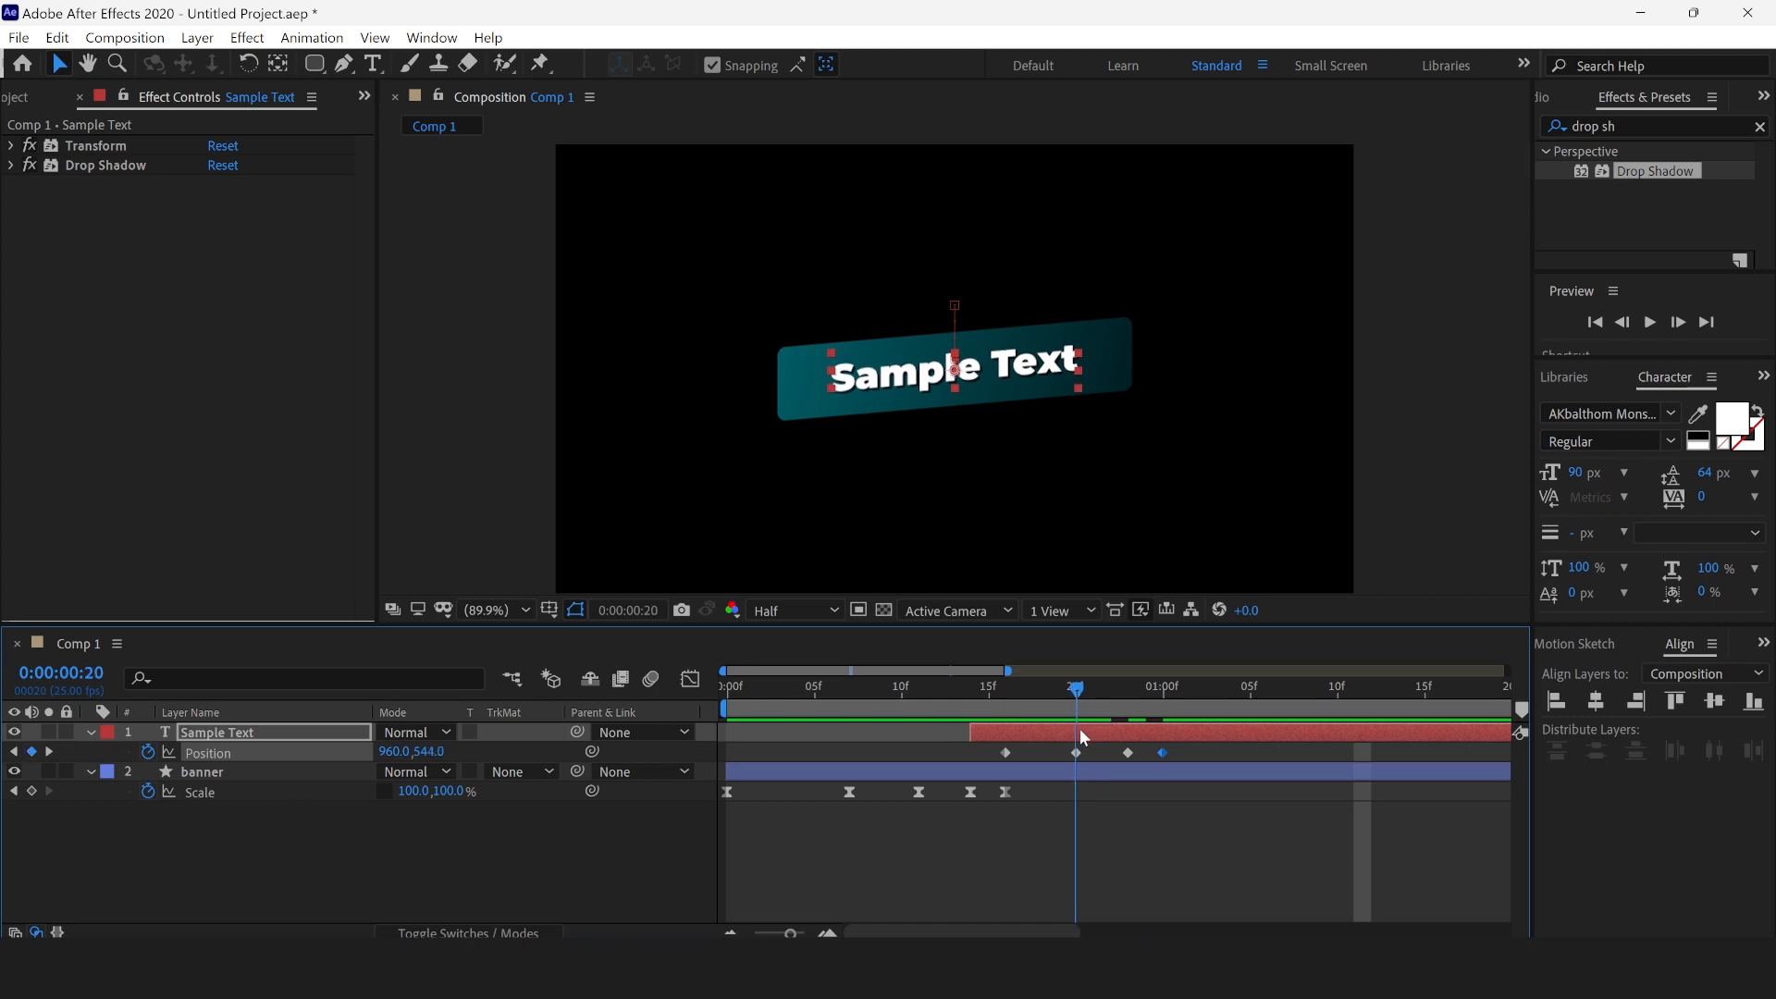
key(shift+Down)
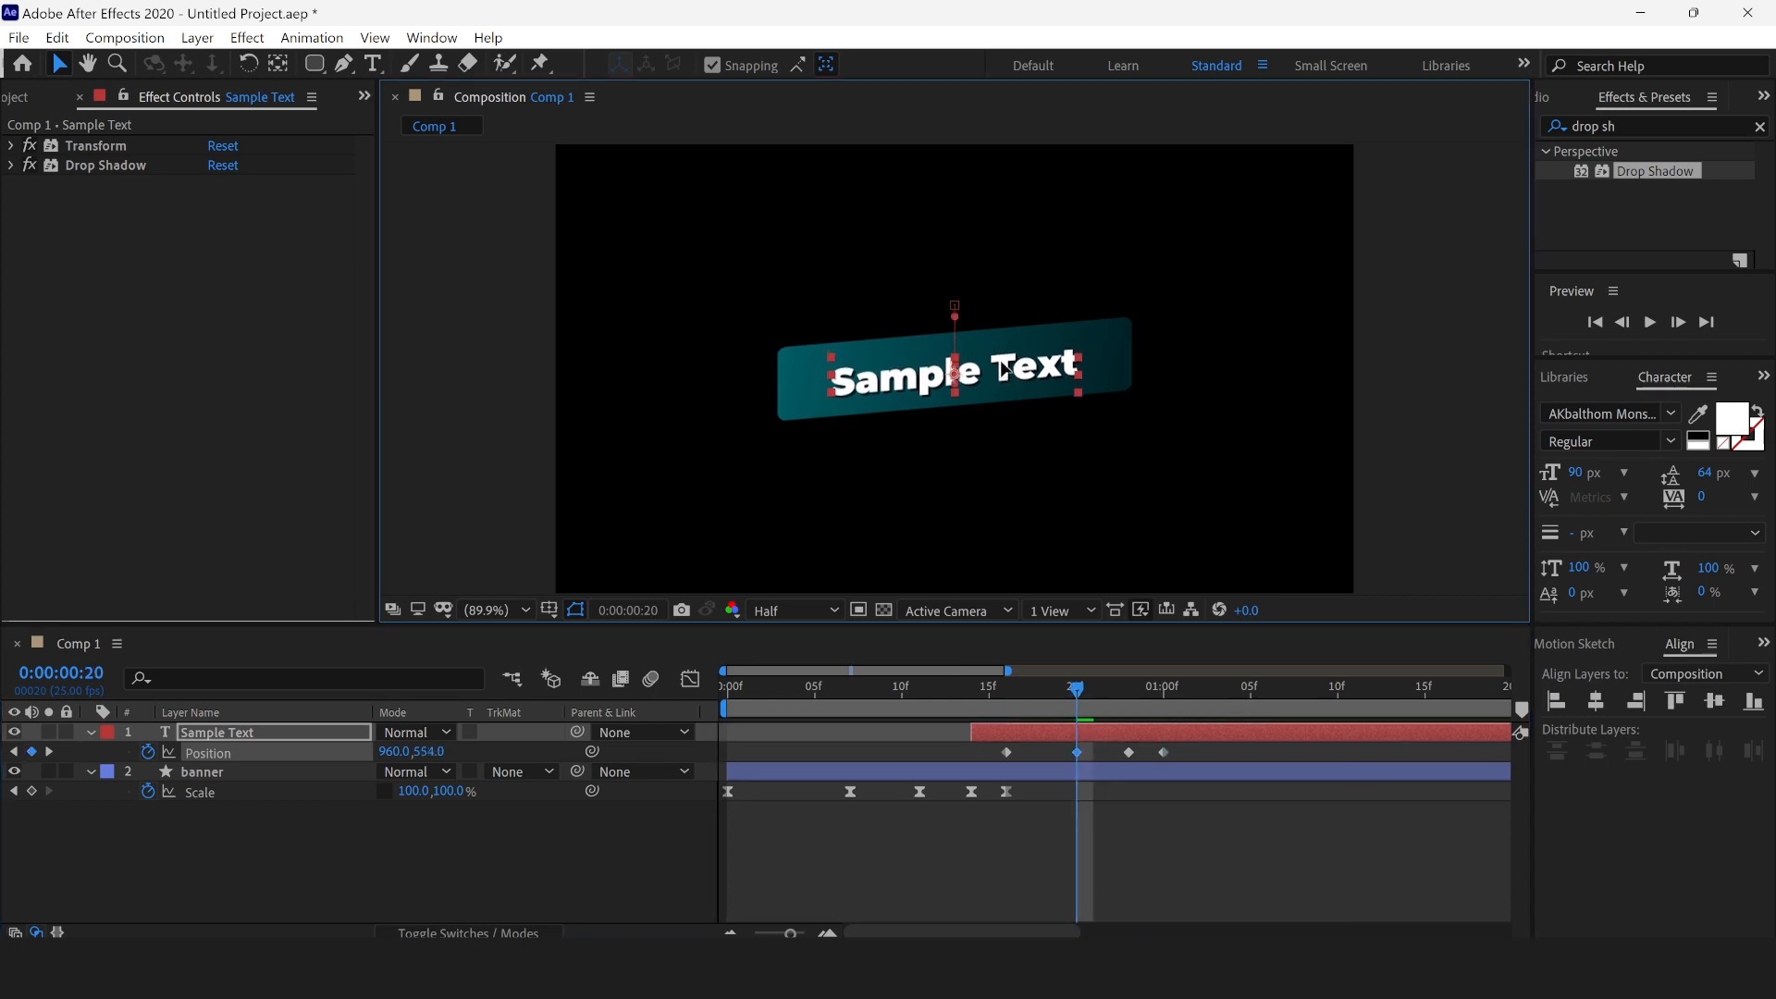
drag(1077, 698, 1165, 719)
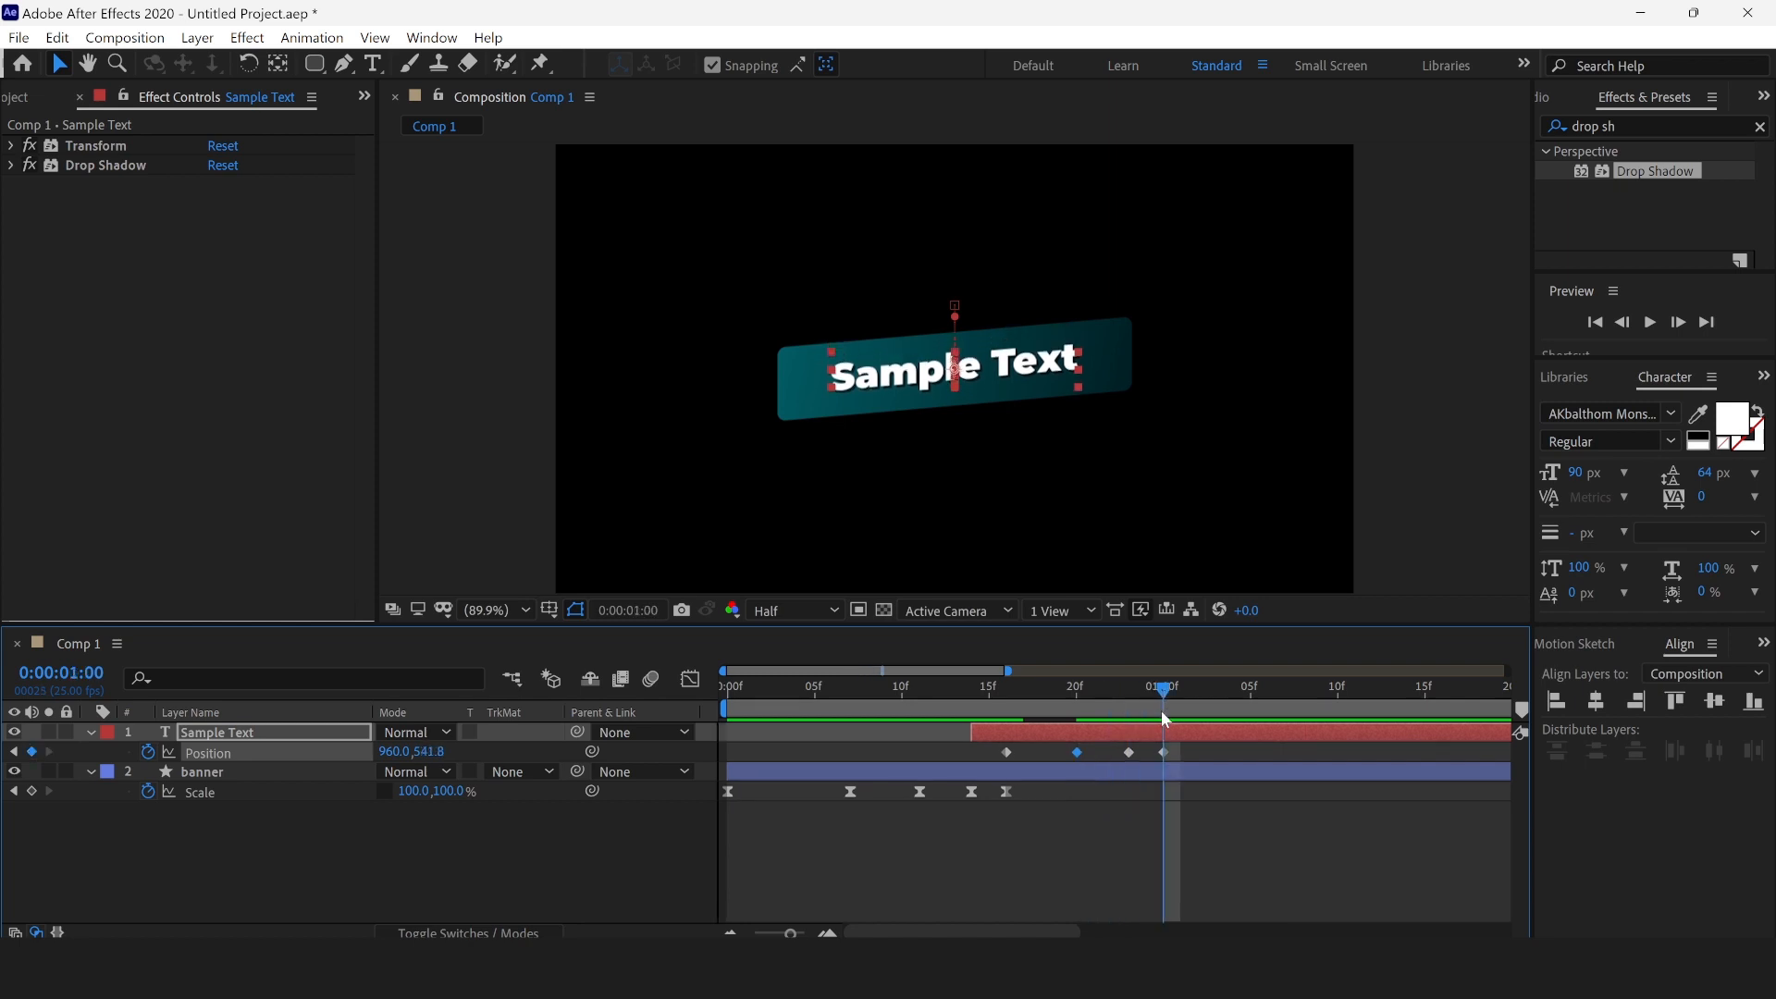
key(Down)
key(Down)
key(Down)
key(Down)
key(Down)
key(Down)
key(Down)
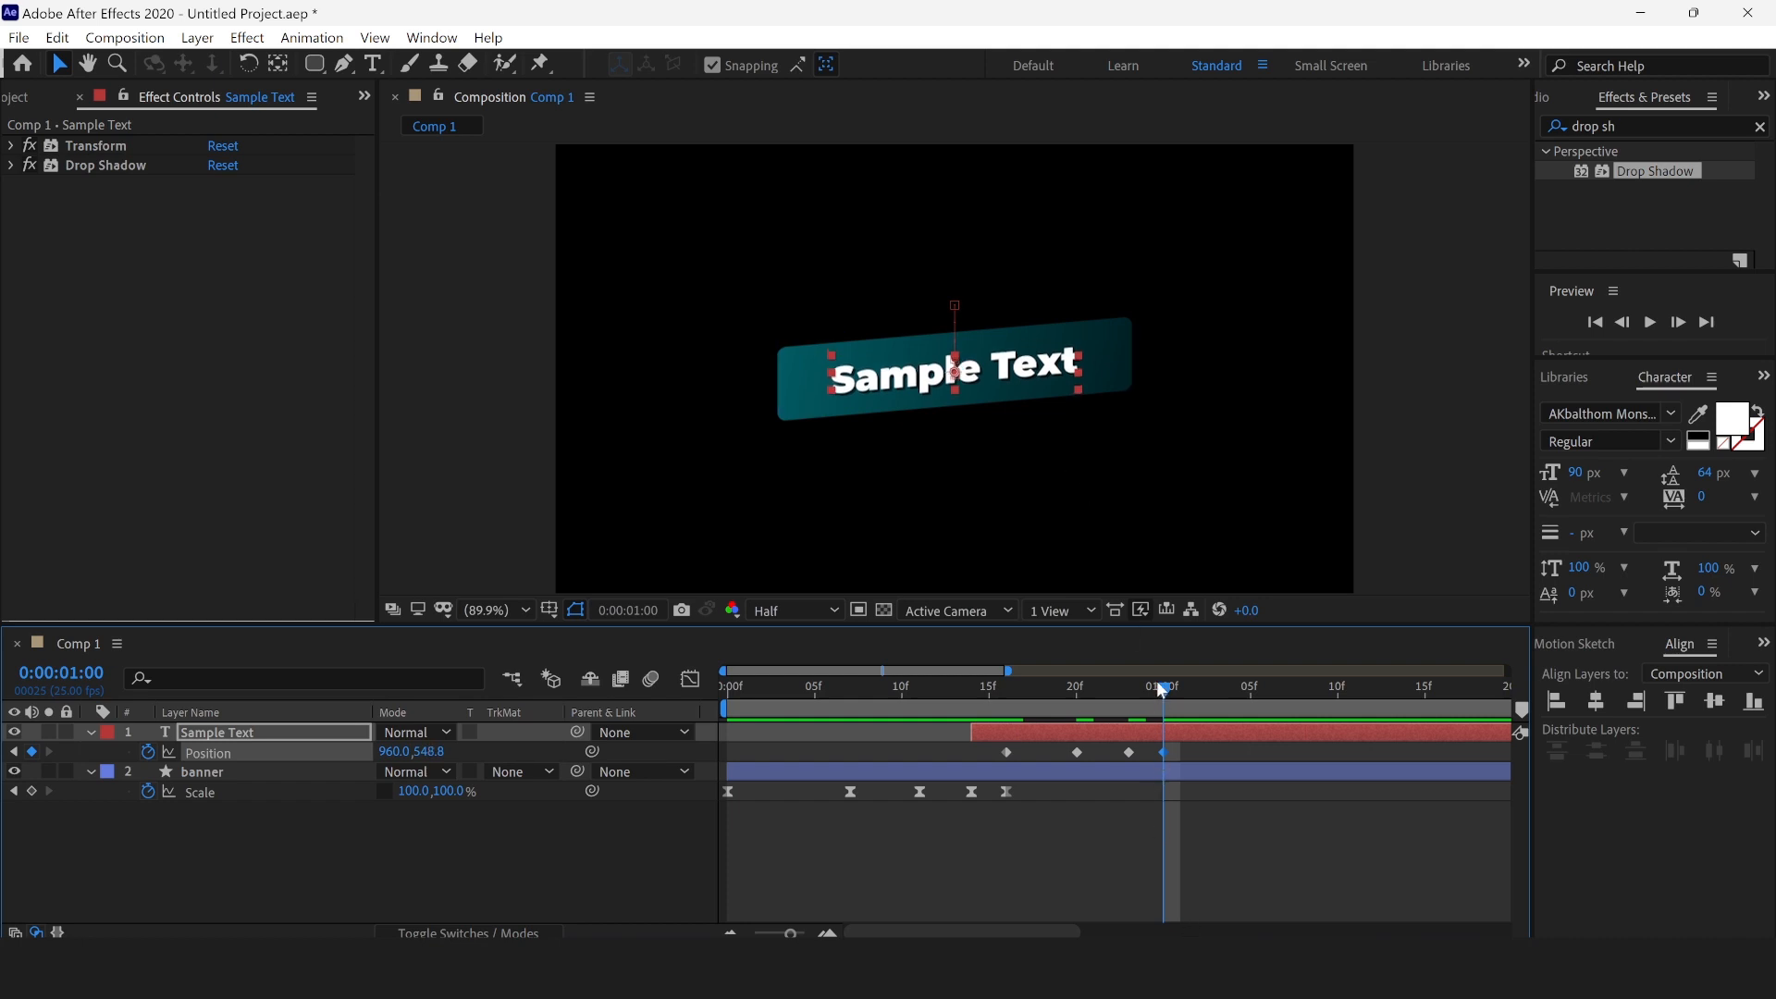
Step: Add a Sample Text Position keyframe at 0:00:01:01 with Y about 543 and play the animation from the start
drag(1164, 696, 1181, 699)
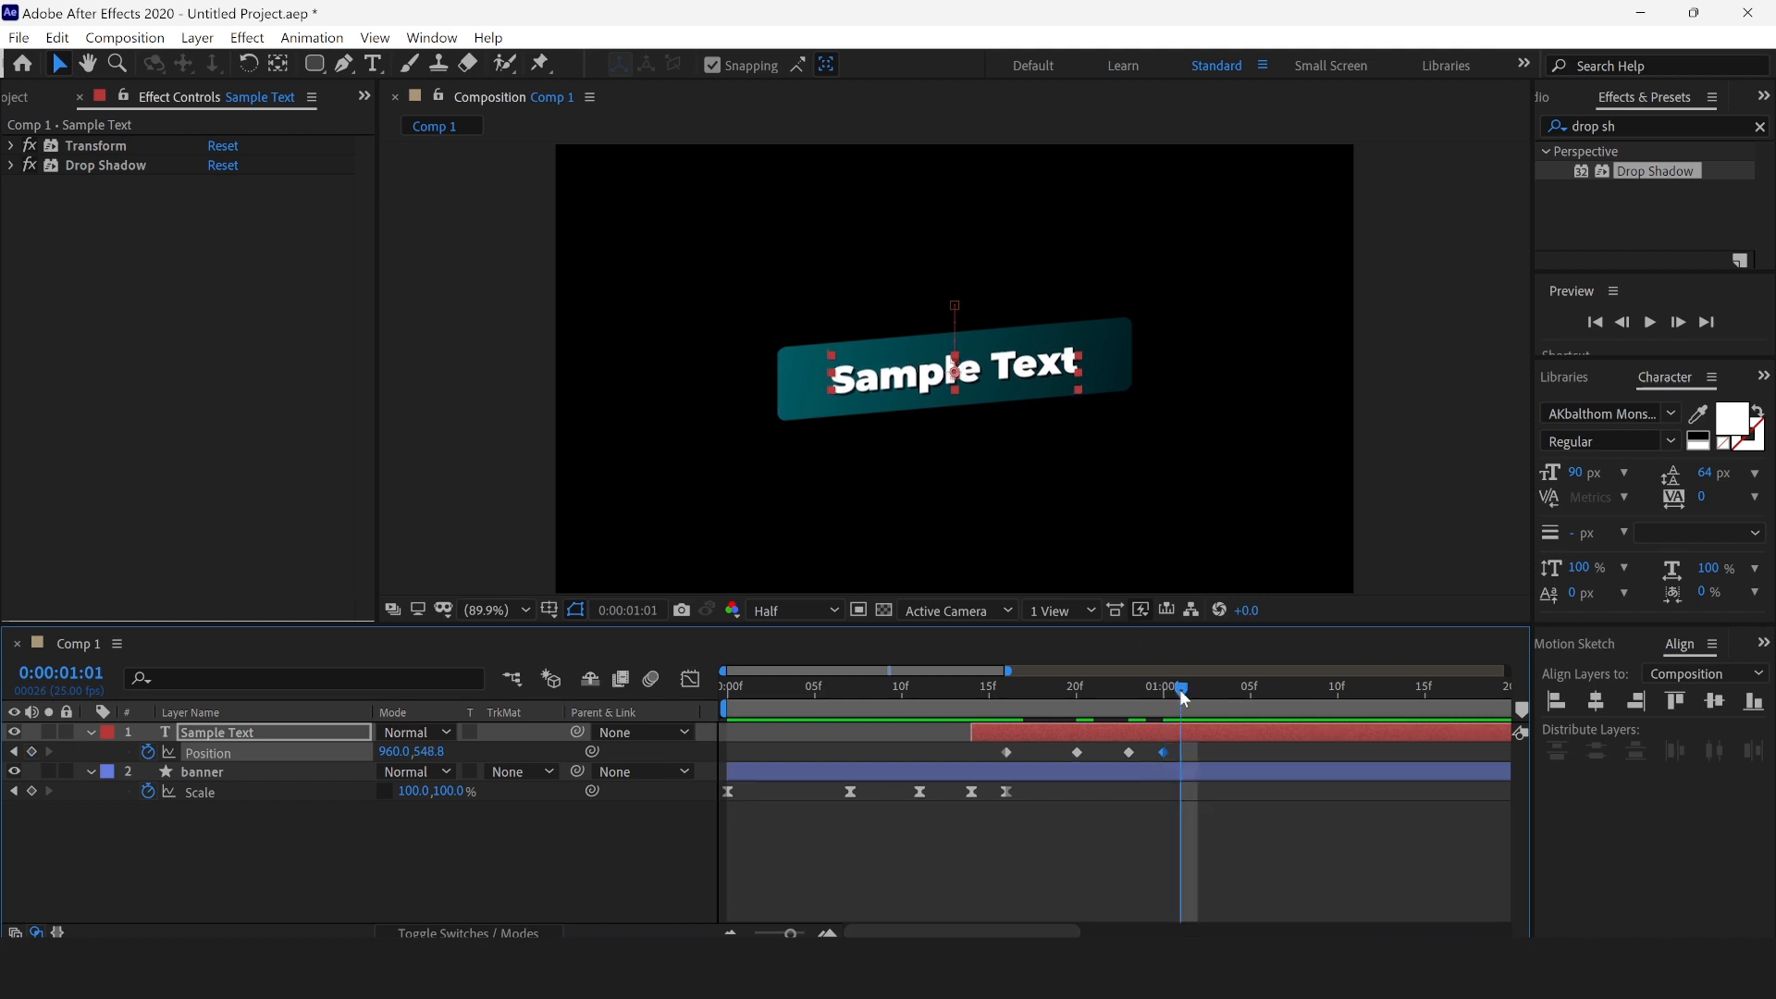
drag(973, 385, 973, 380)
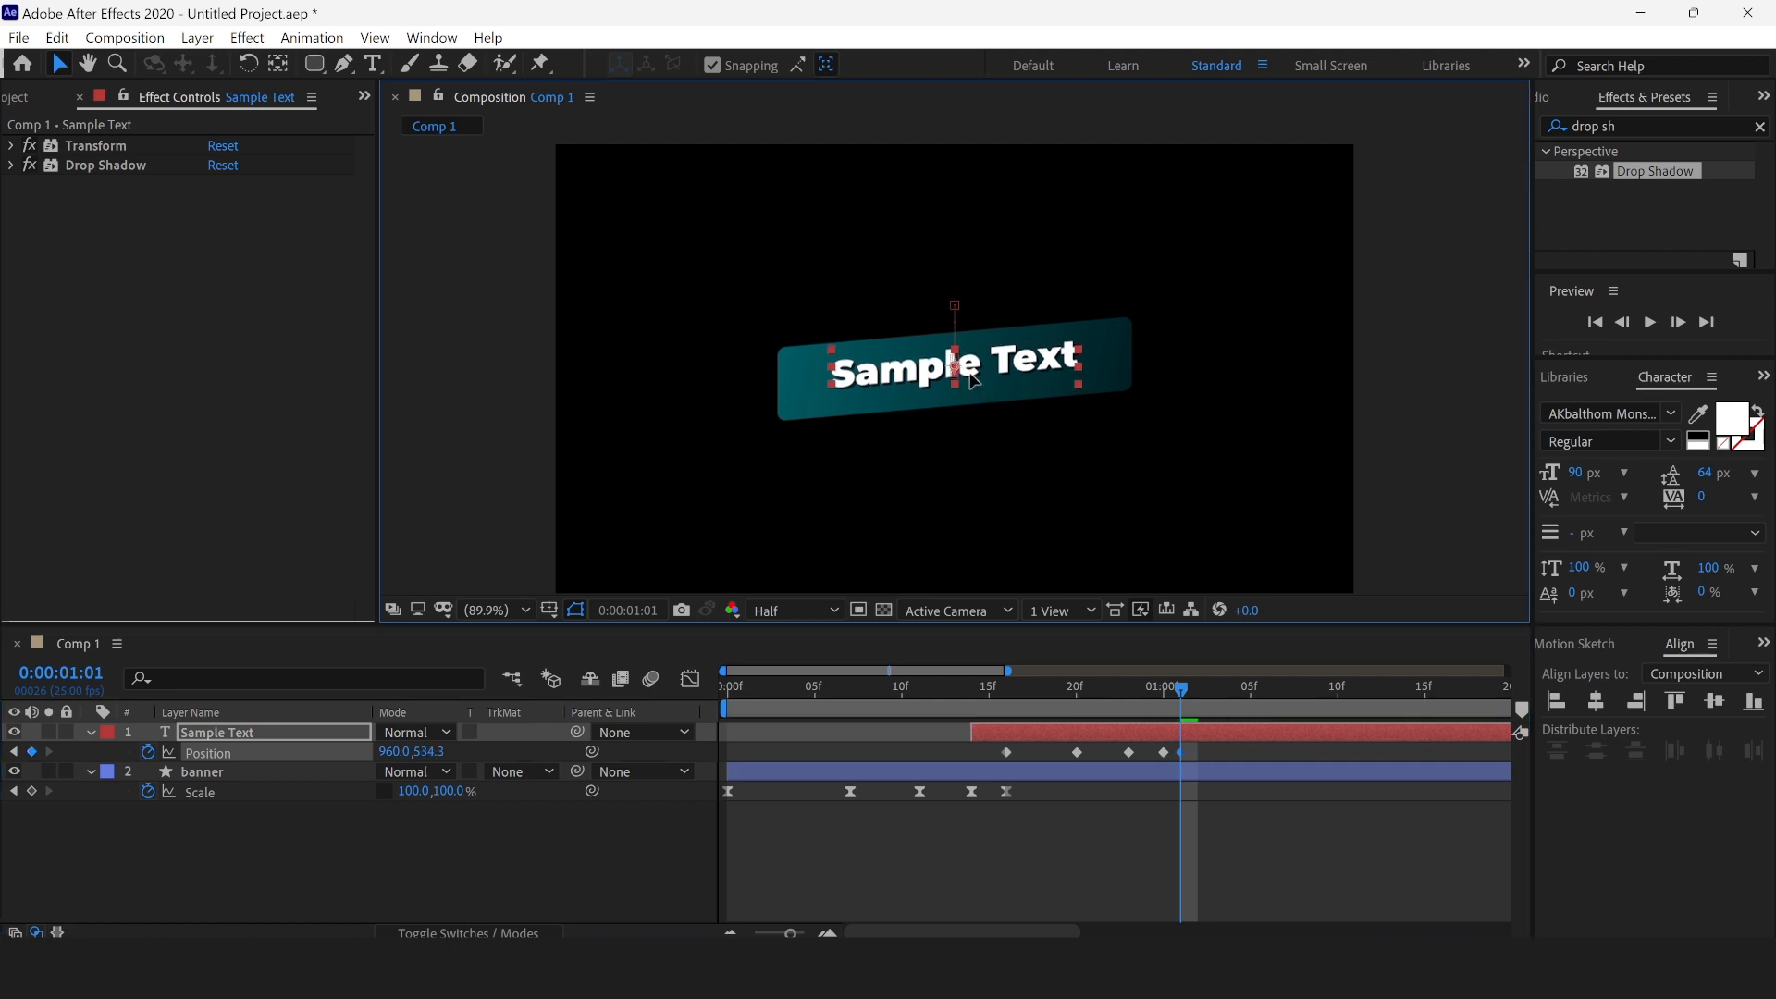
click(830, 701)
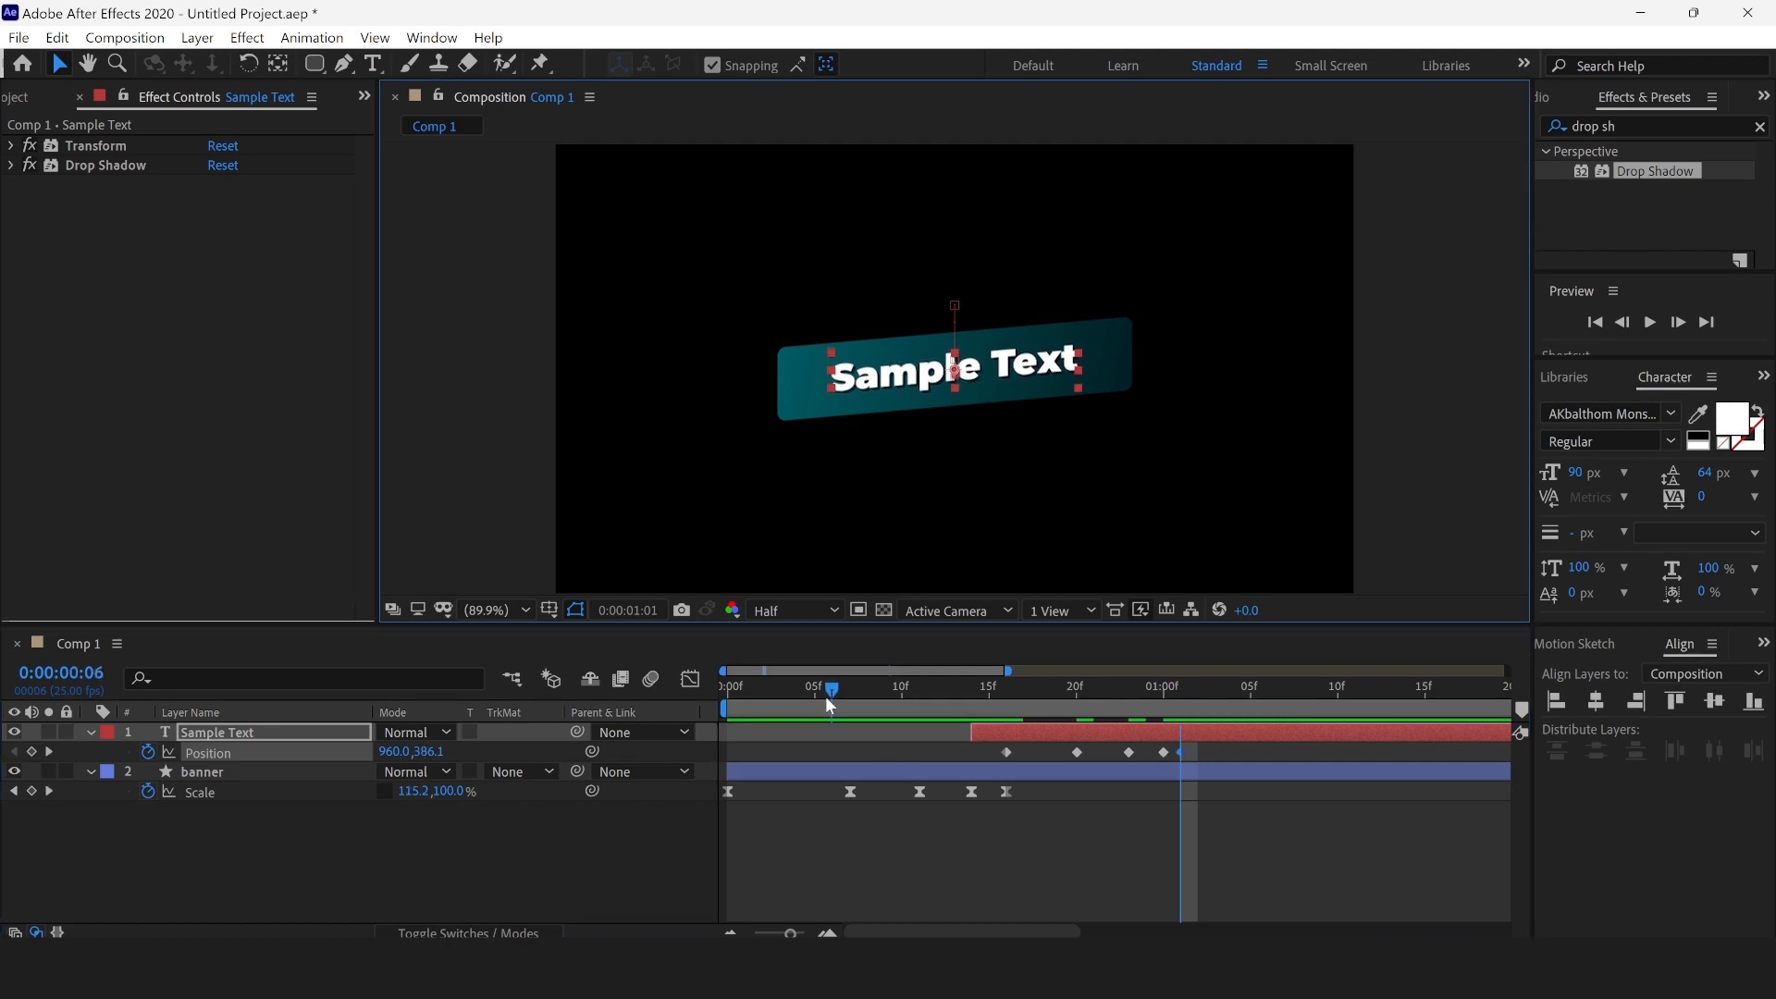
key(space)
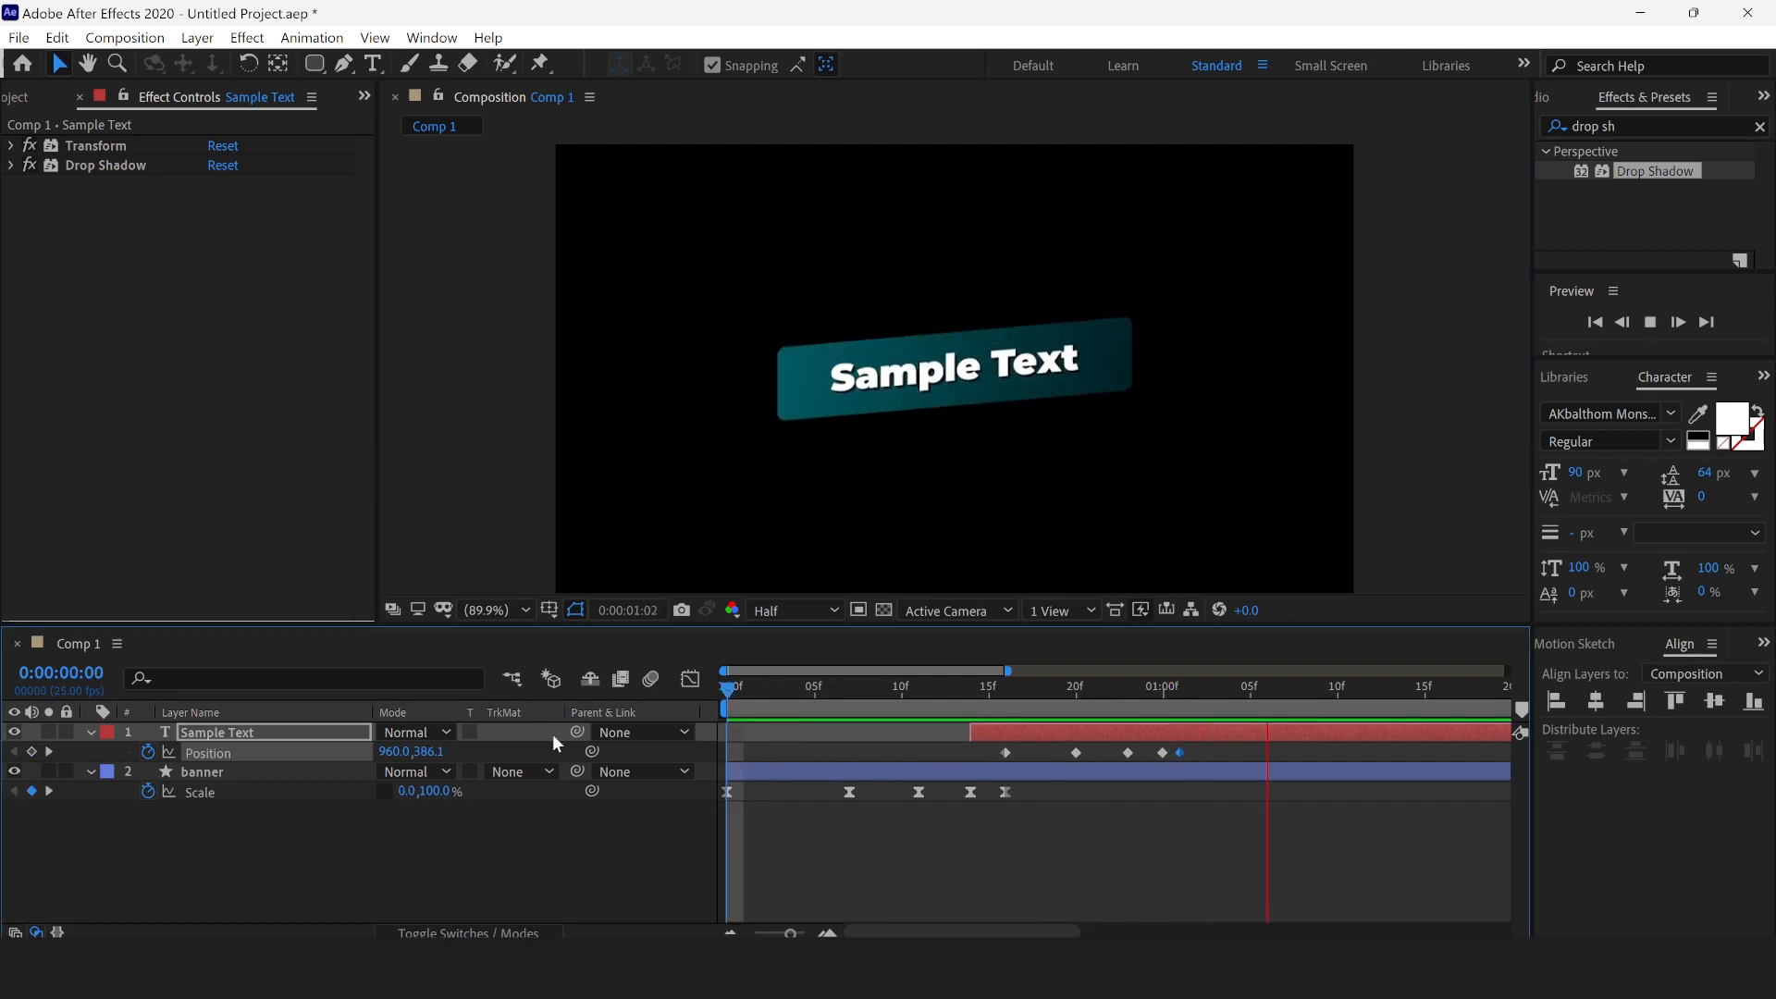
key(space)
Step: Apply Easy Ease to all five Position keyframes of the Sample Text layer
click(996, 757)
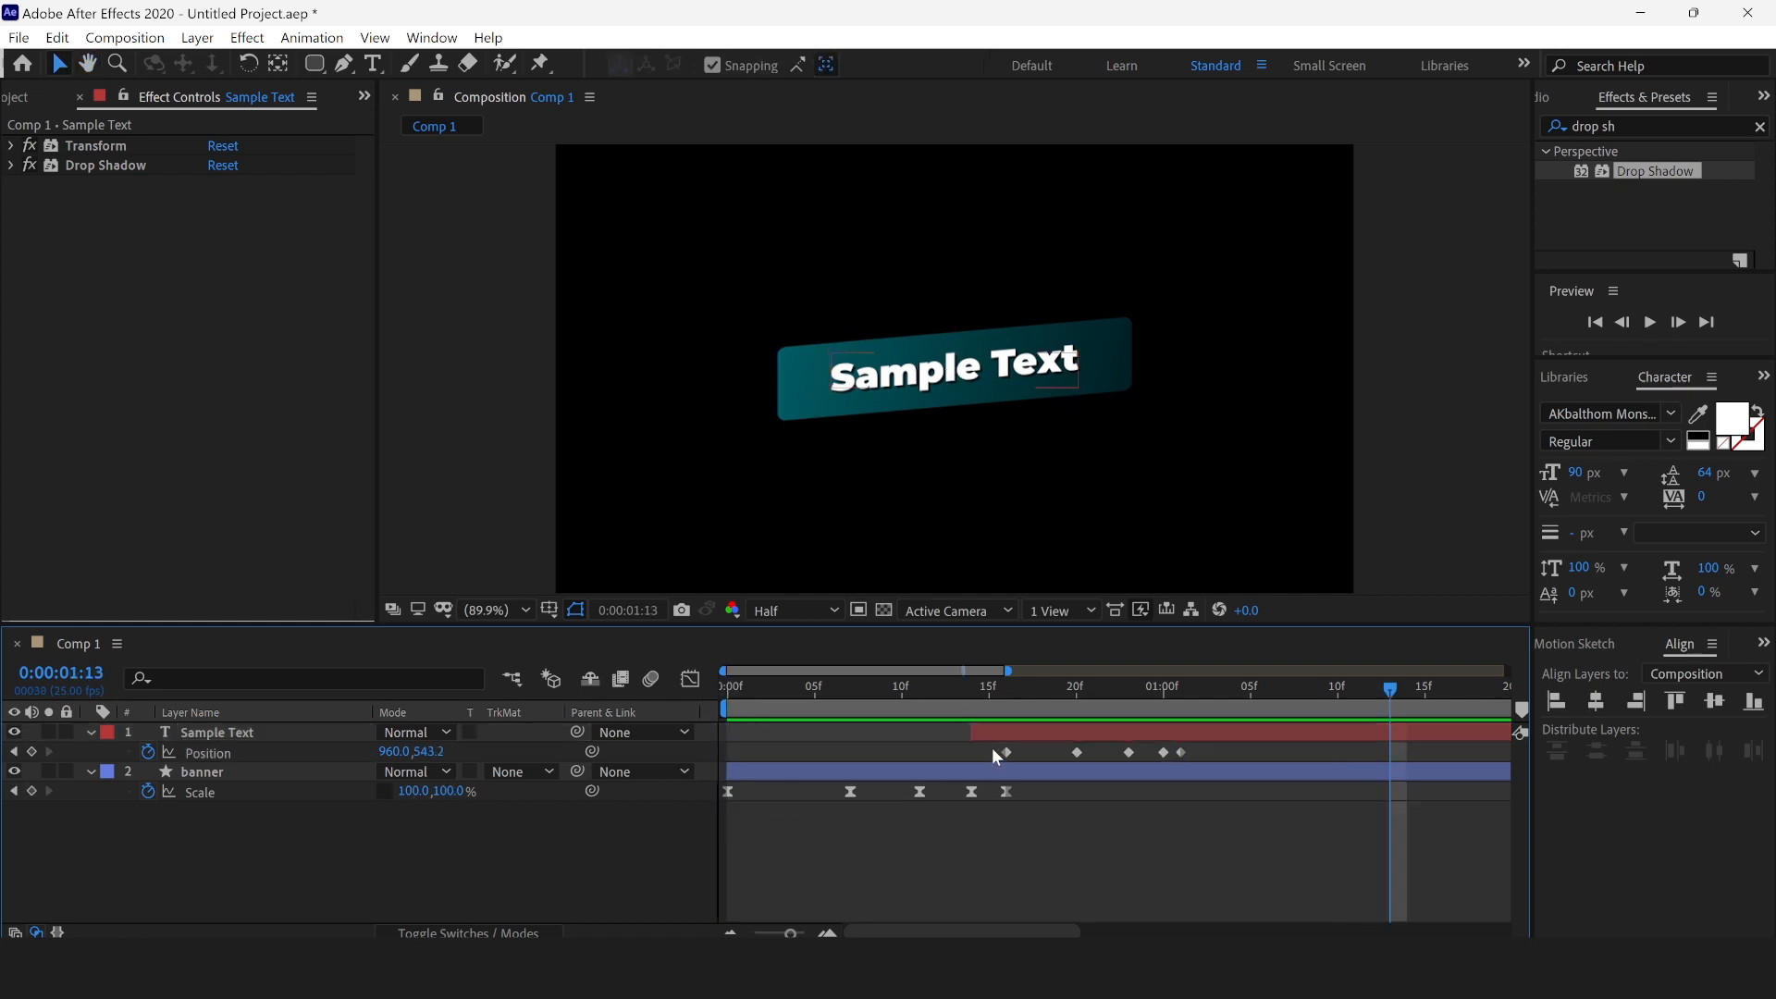
drag(996, 757, 1190, 766)
right_click(1184, 764)
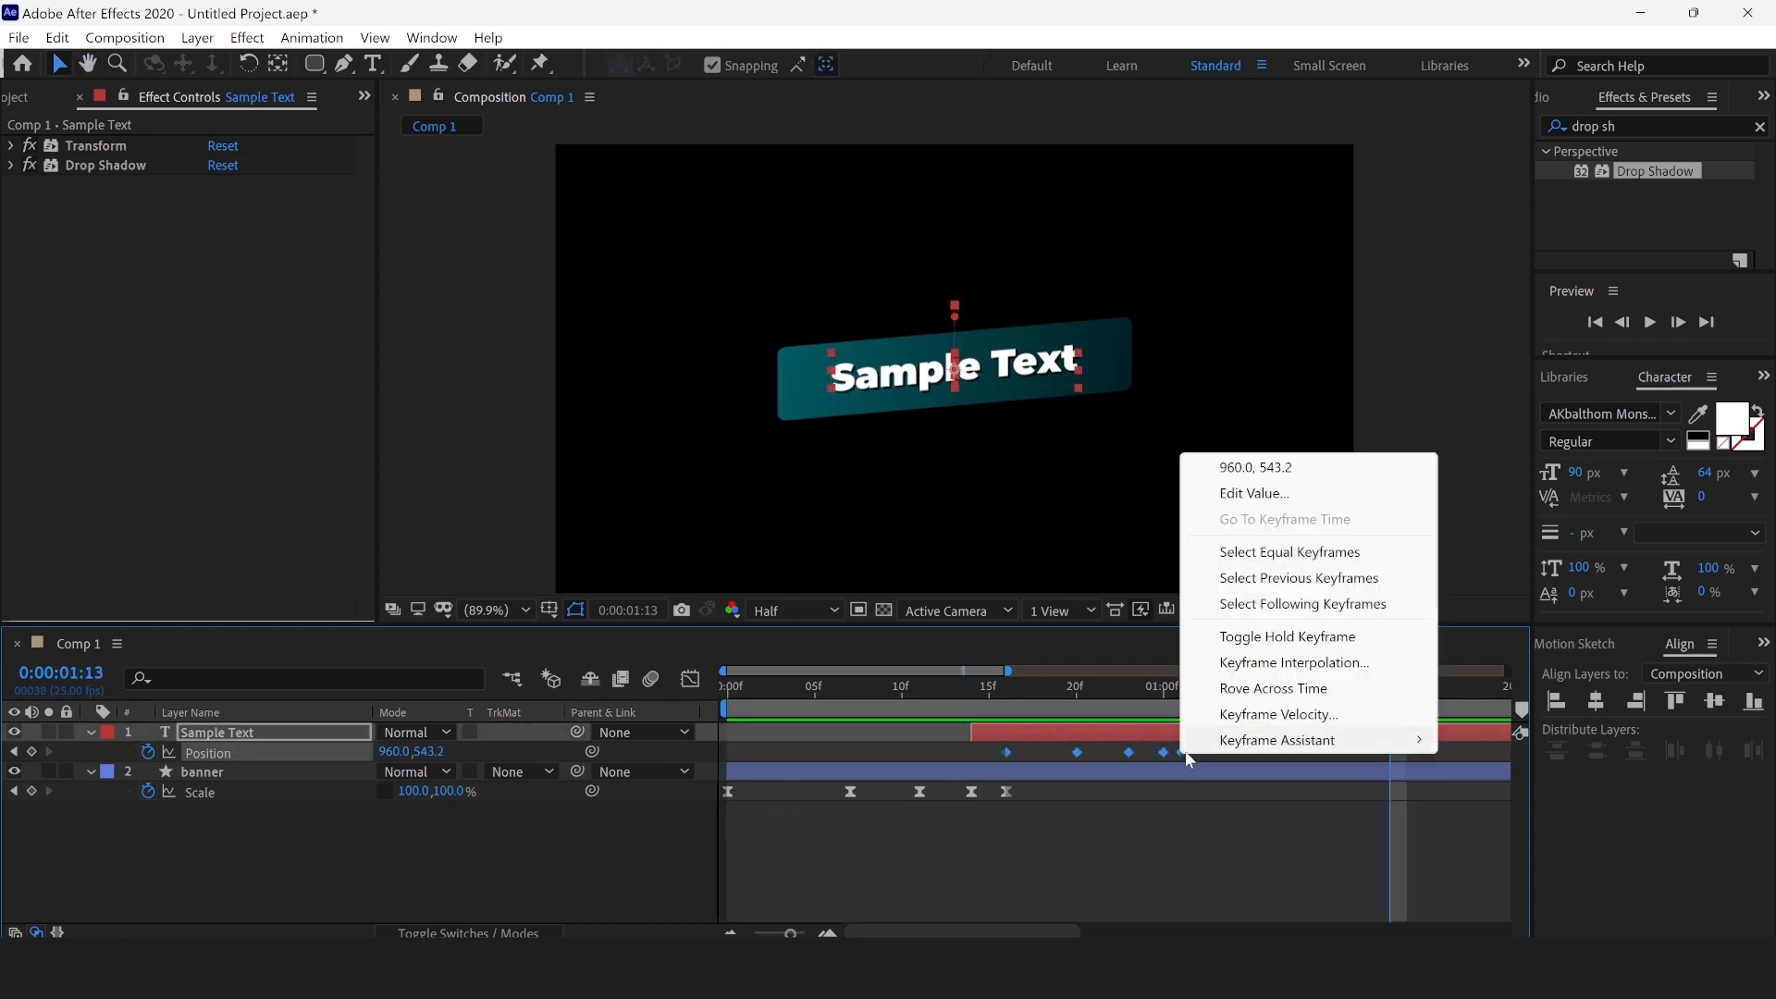
mouse_move(1190, 746)
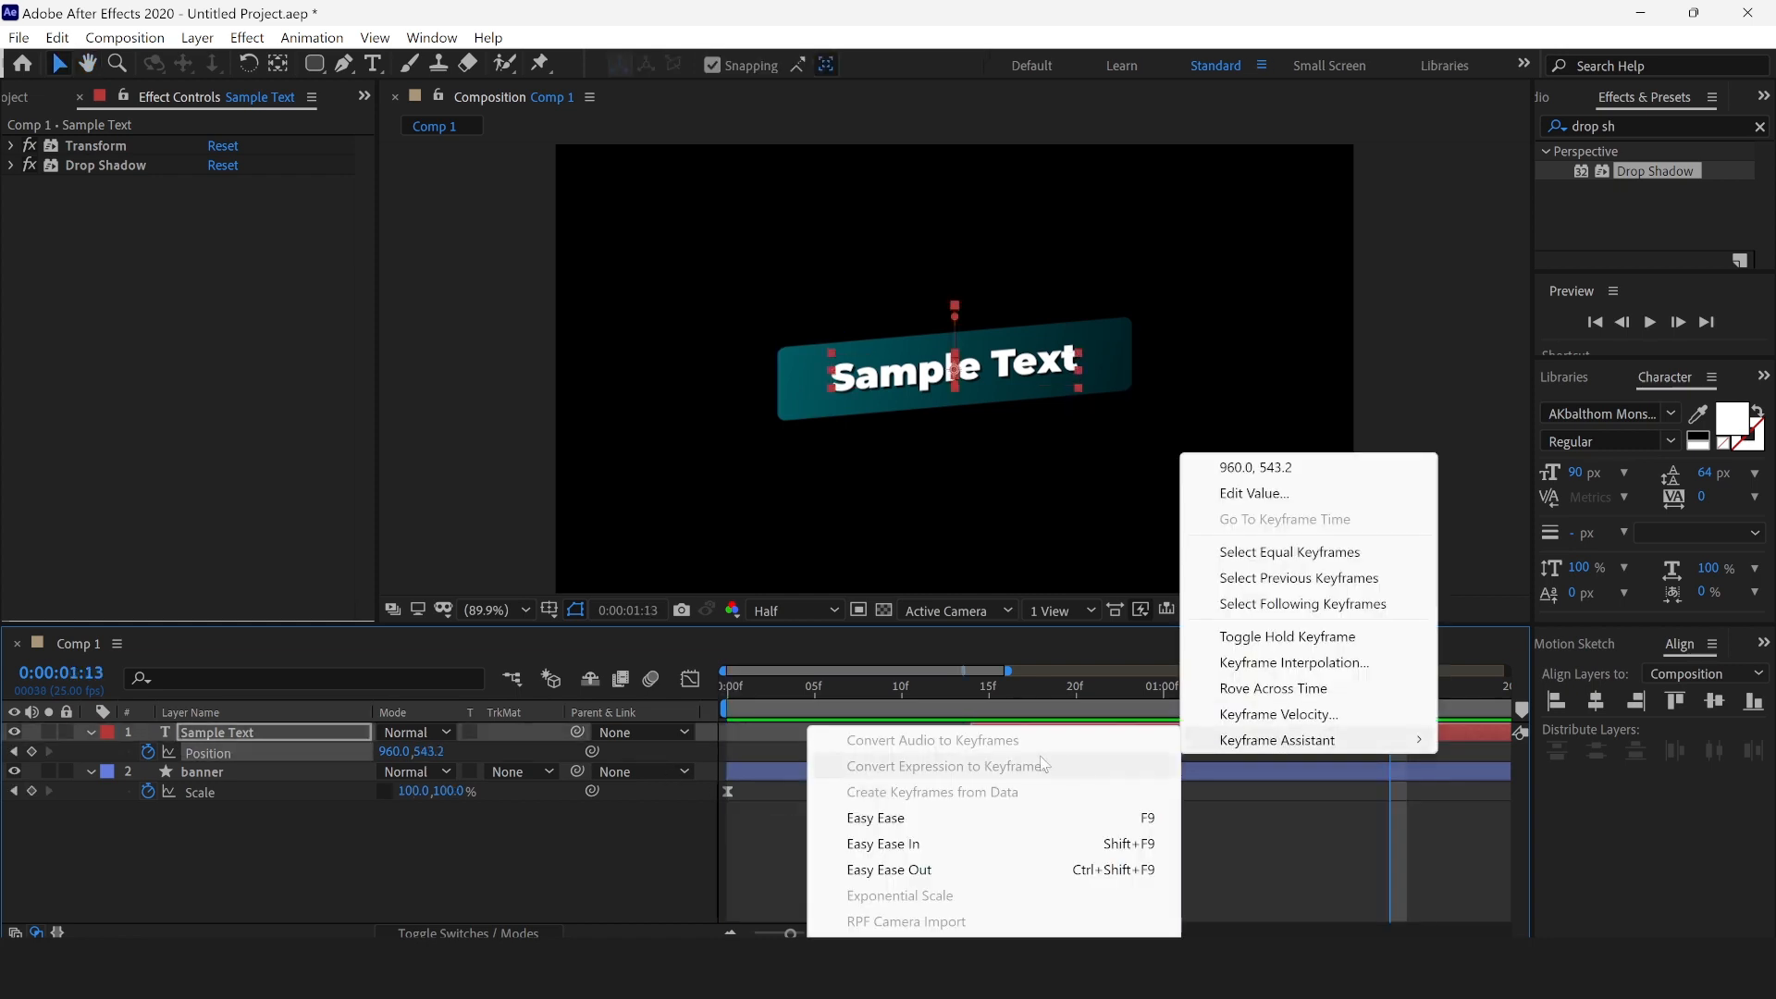
click(1030, 825)
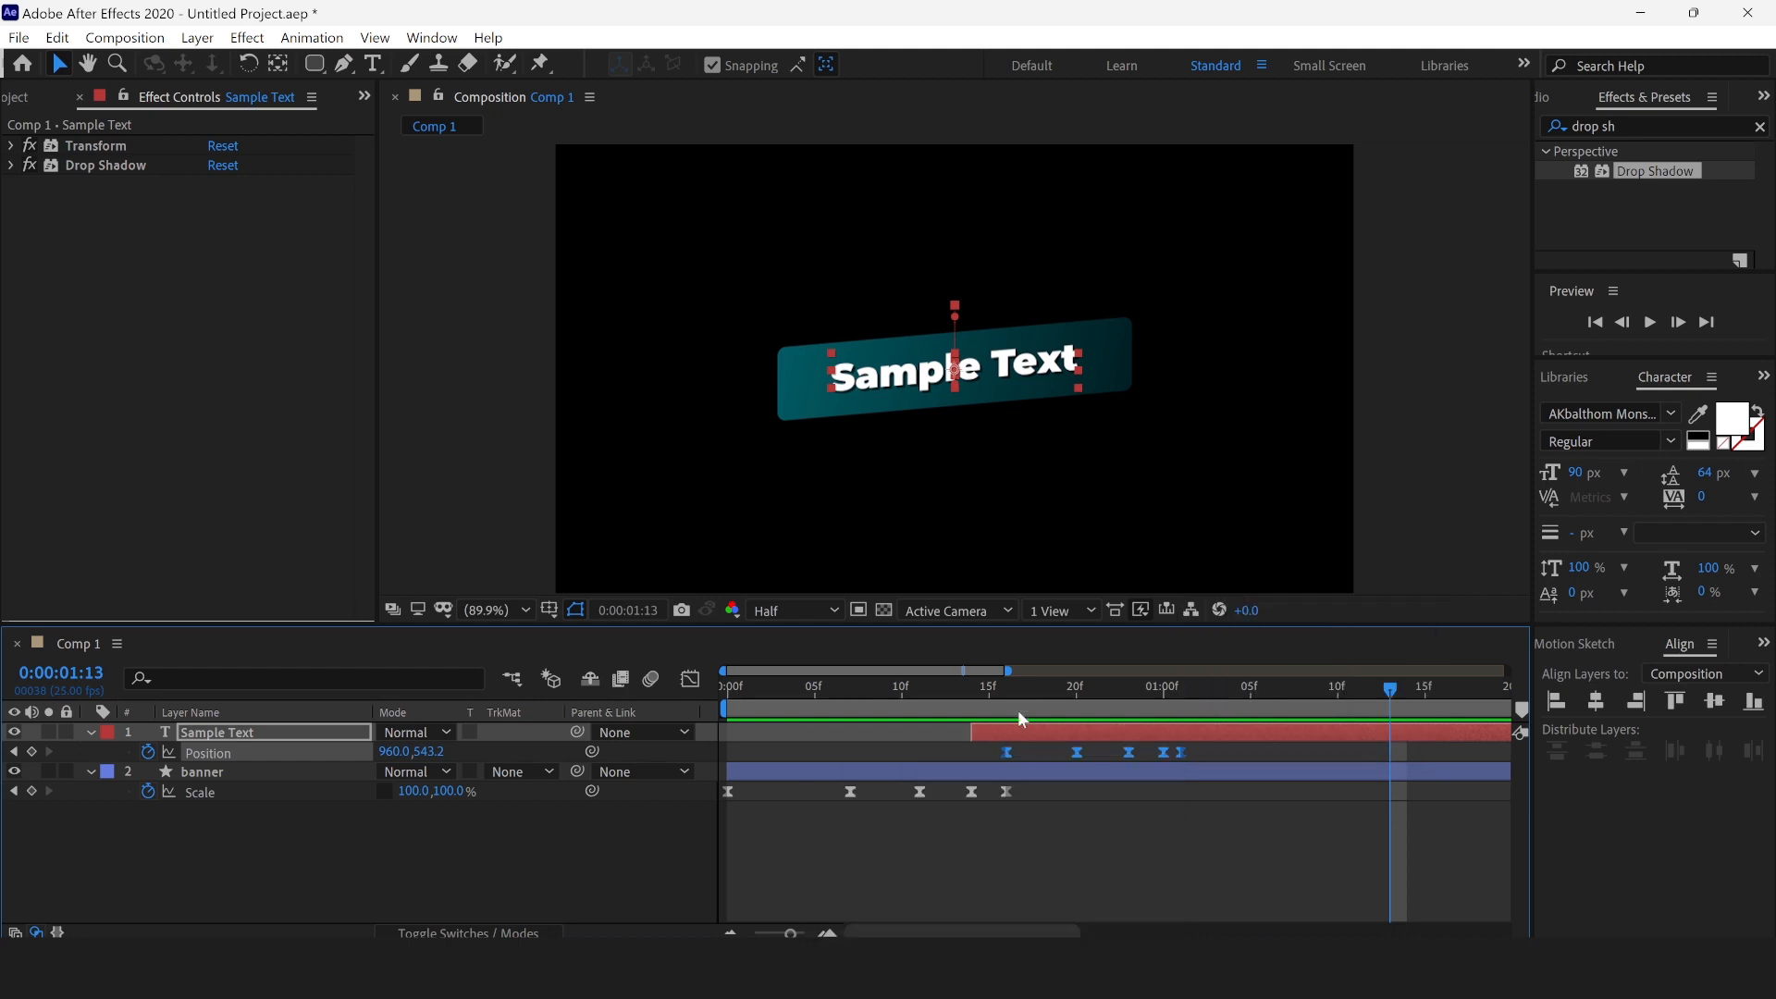
Step: Play the eased text and banner animation from the beginning twice
click(746, 692)
key(space)
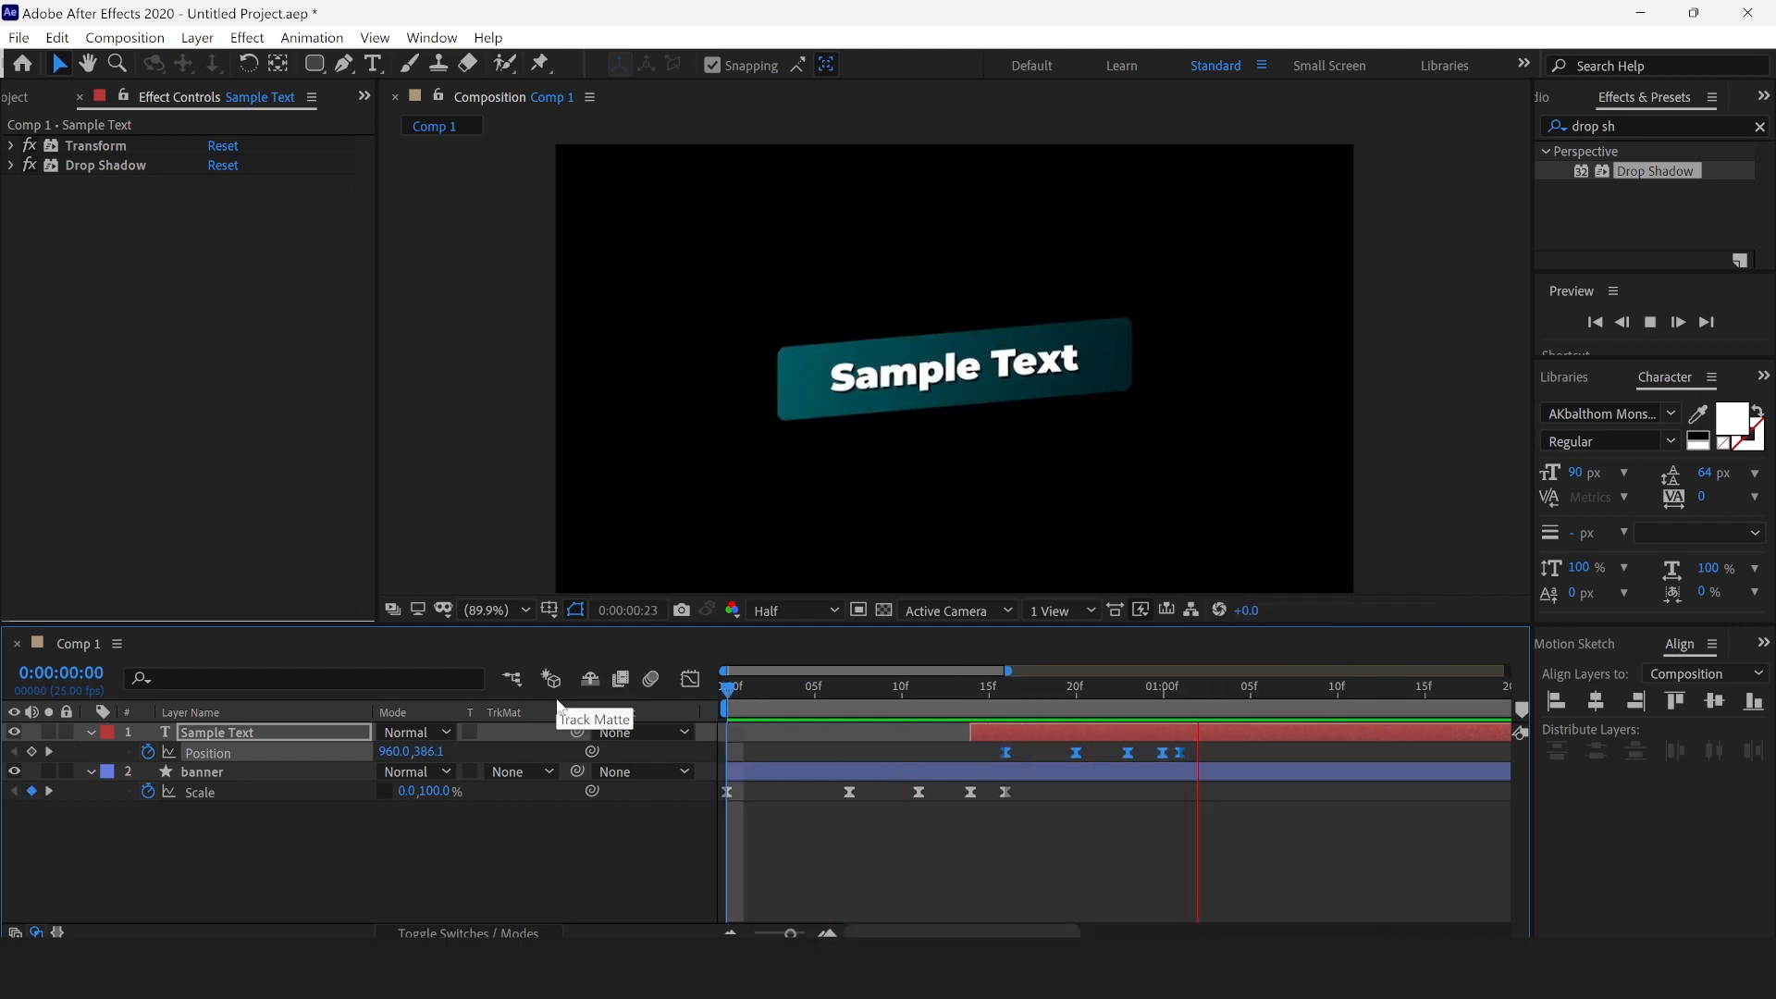
key(space)
click(731, 695)
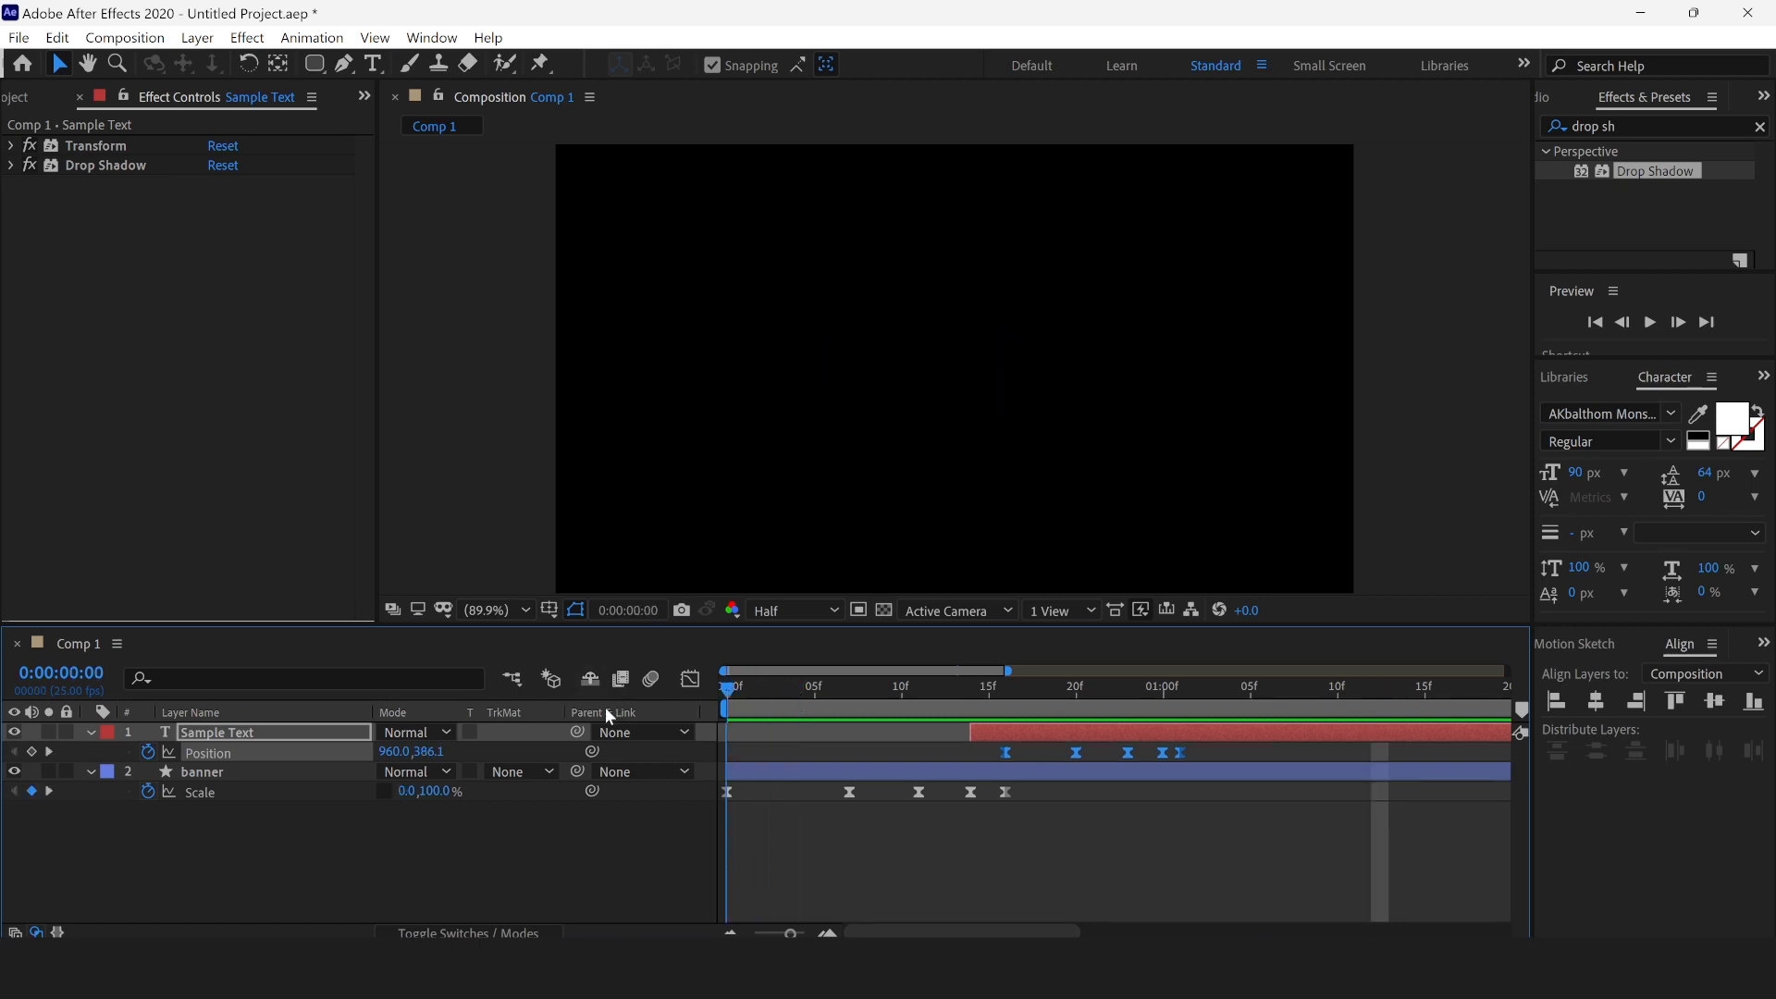
key(space)
key(space)
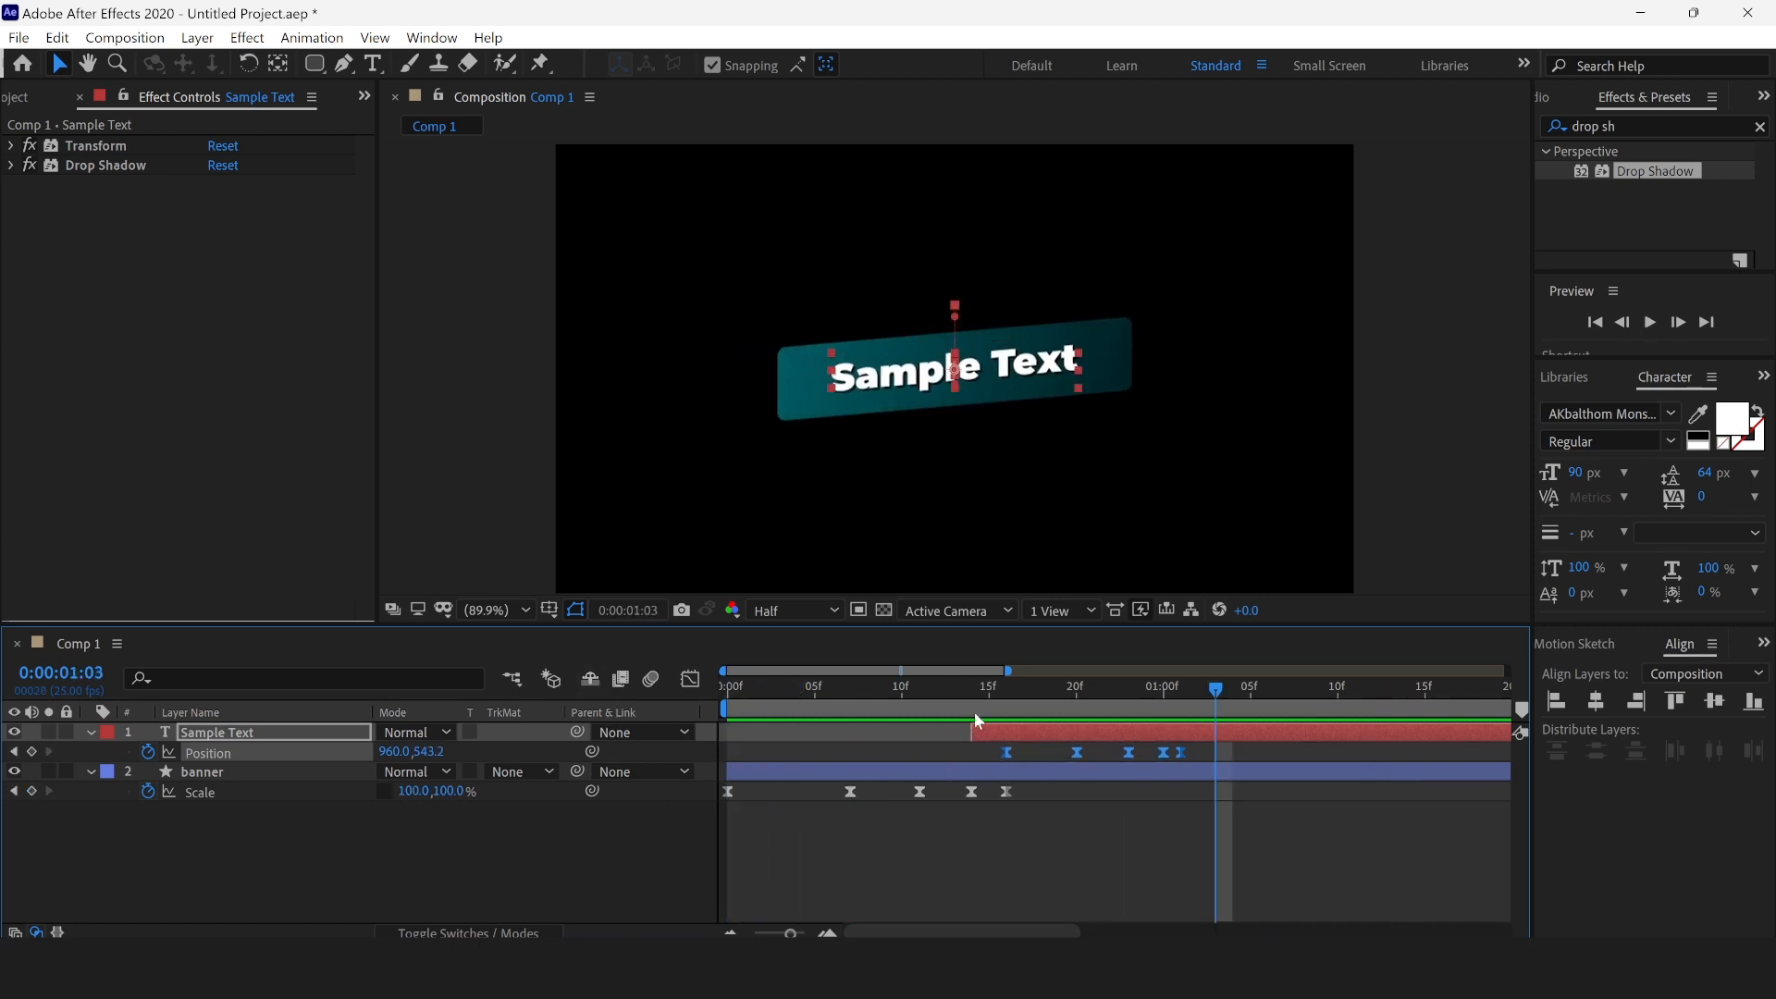
Step: Place the playhead at frame 14, duplicate the banner layer and move the copy above the Sample Text layer
drag(1217, 694, 973, 724)
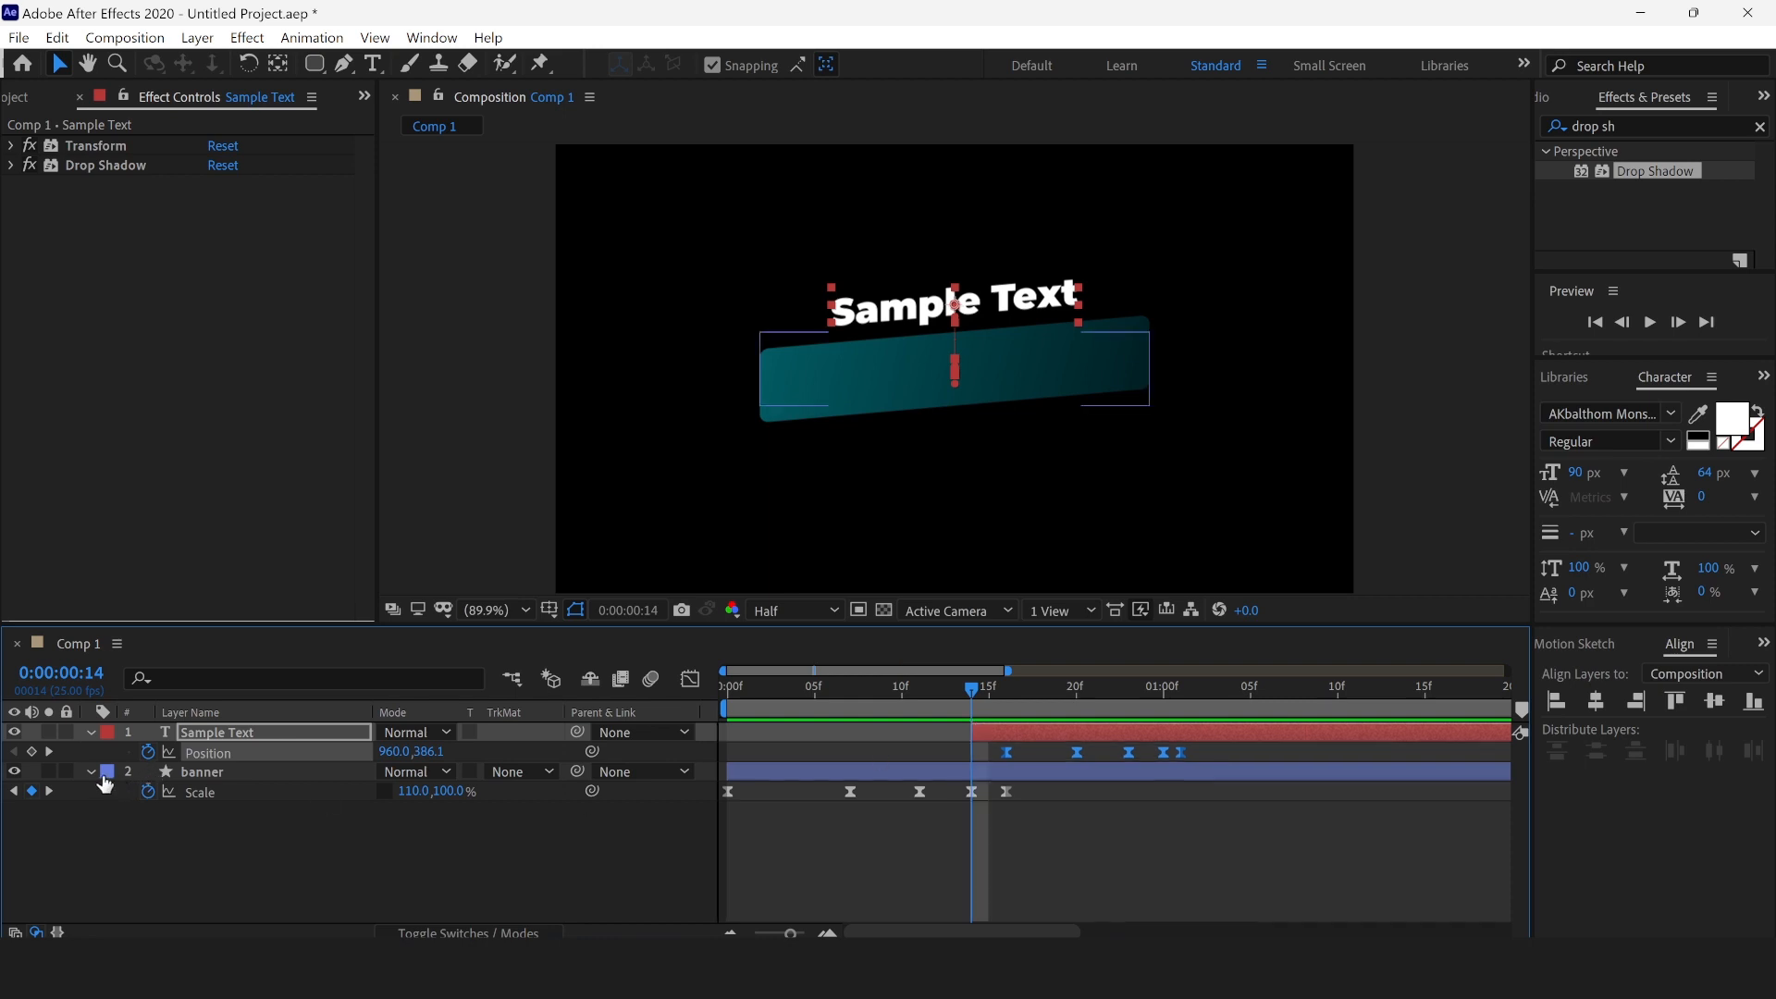
click(91, 773)
click(218, 824)
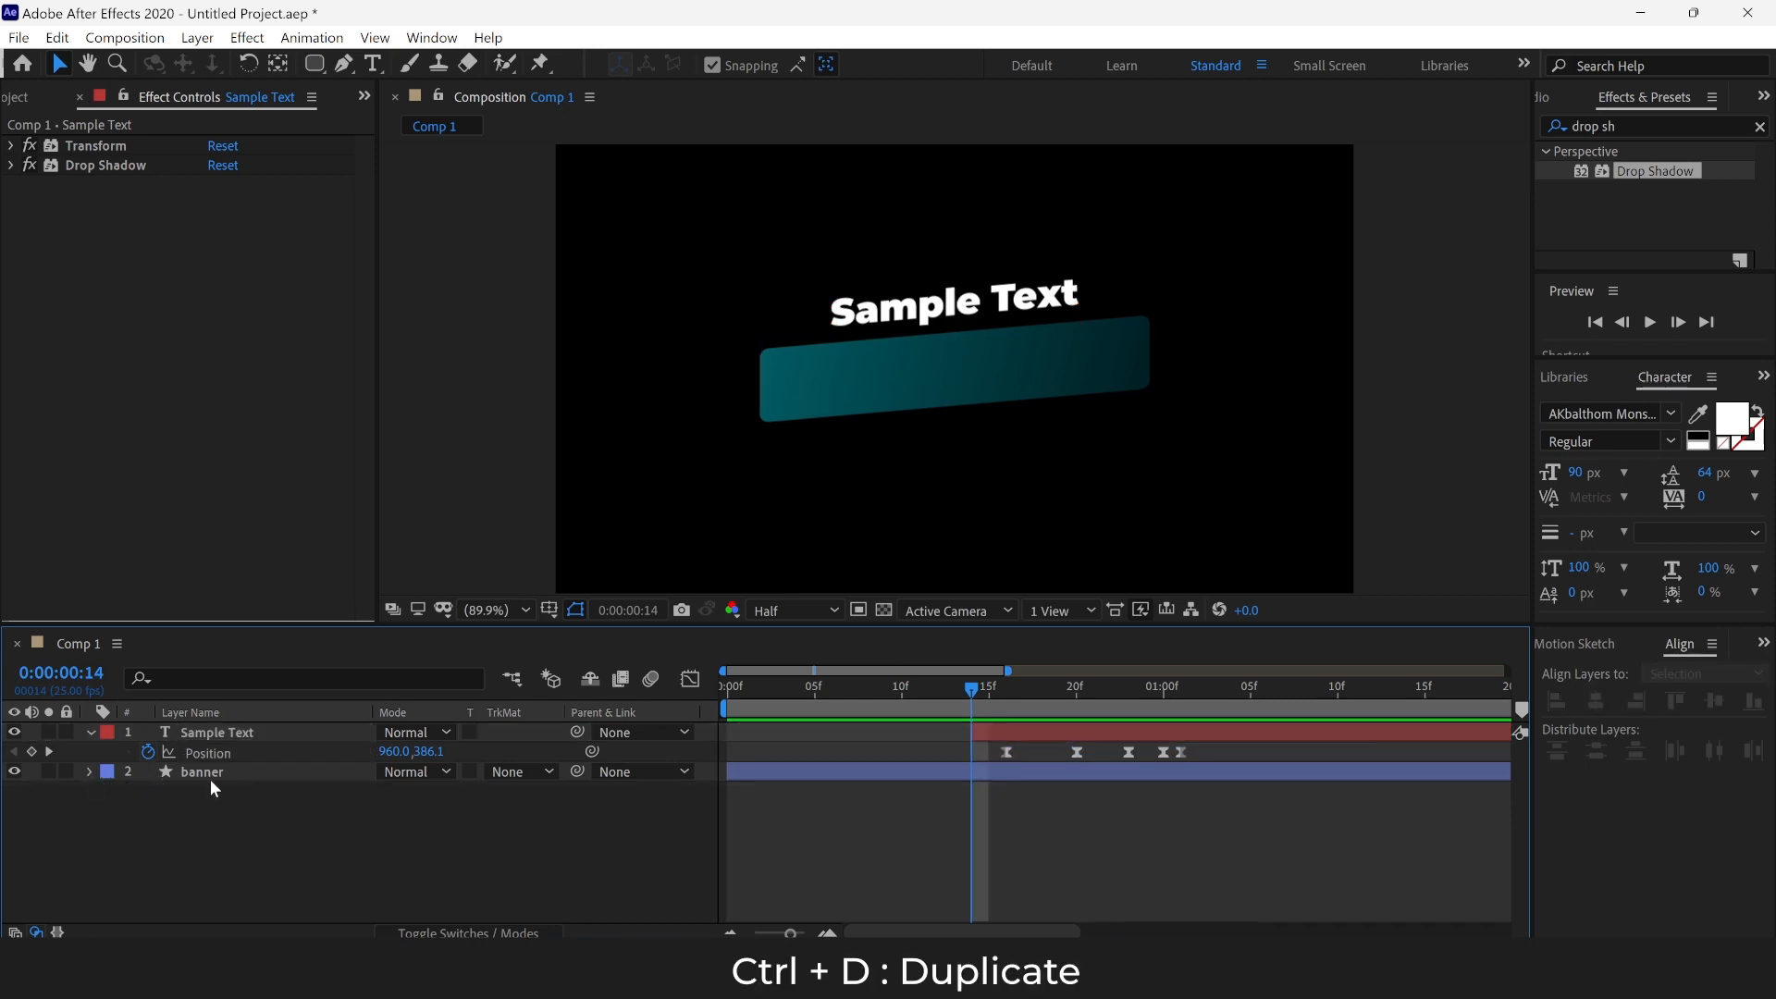
click(212, 781)
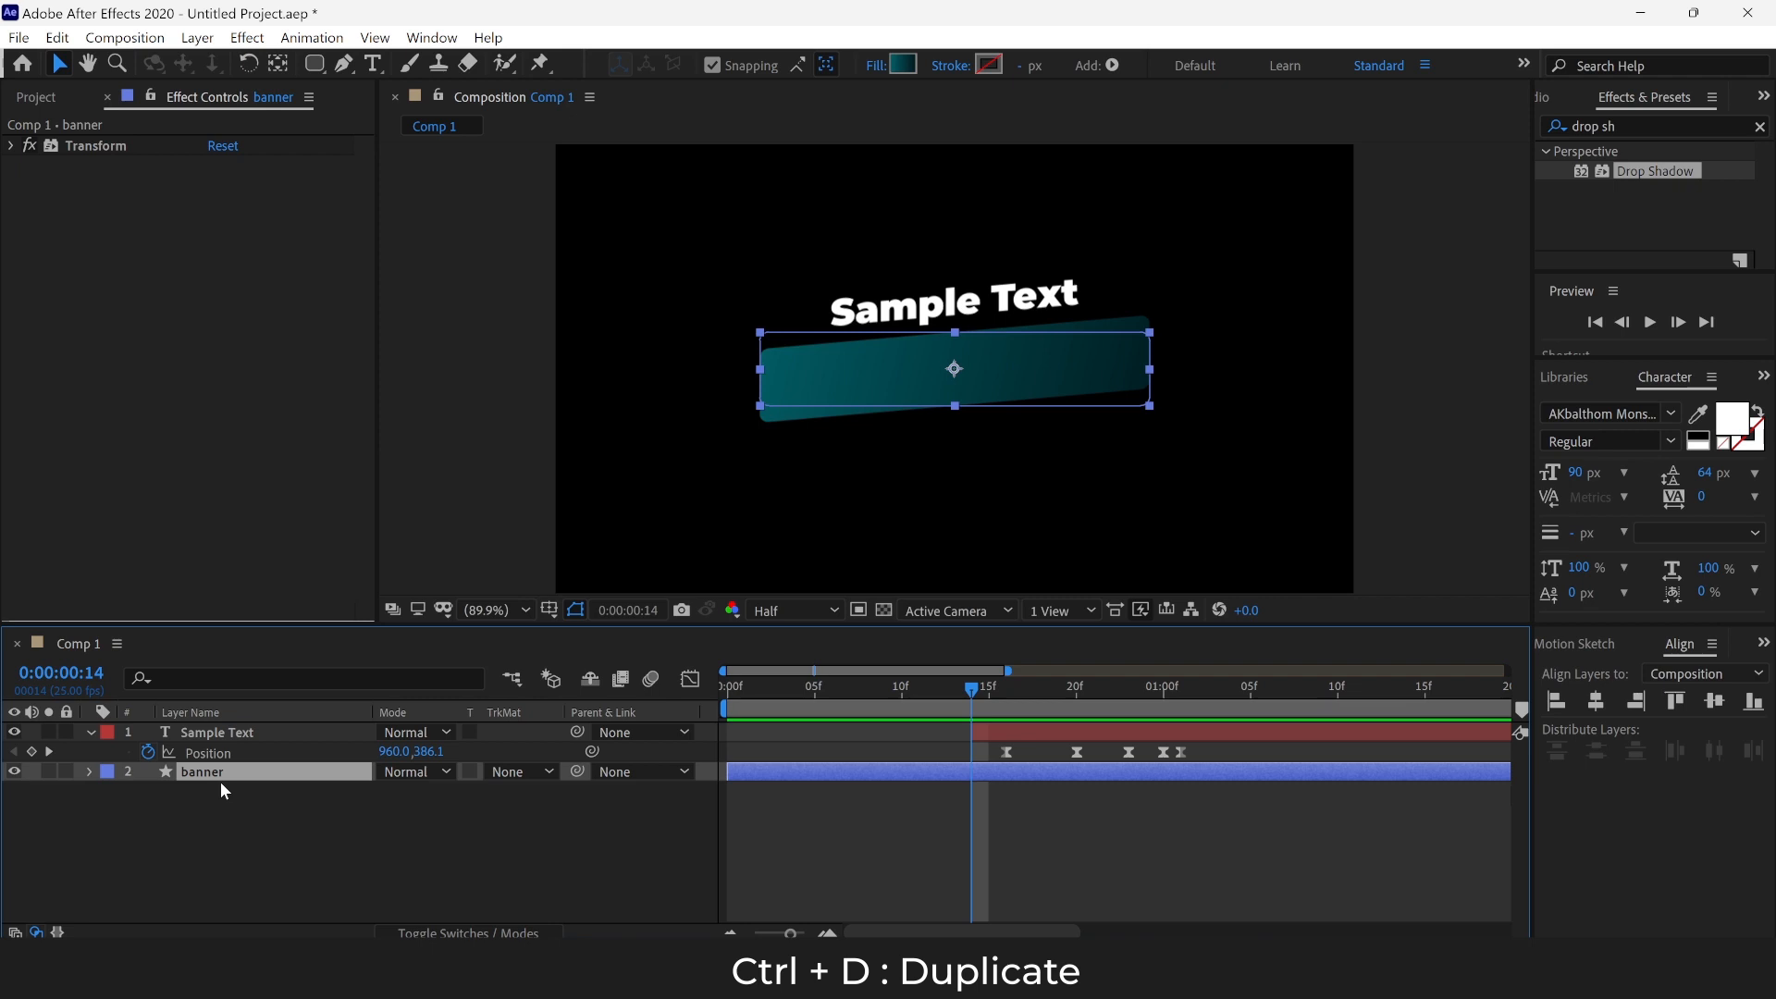
key(ctrl+d)
drag(219, 784, 220, 733)
Step: Rename the duplicated banner layer as Matte and trim its start to frame 14
right_click(220, 733)
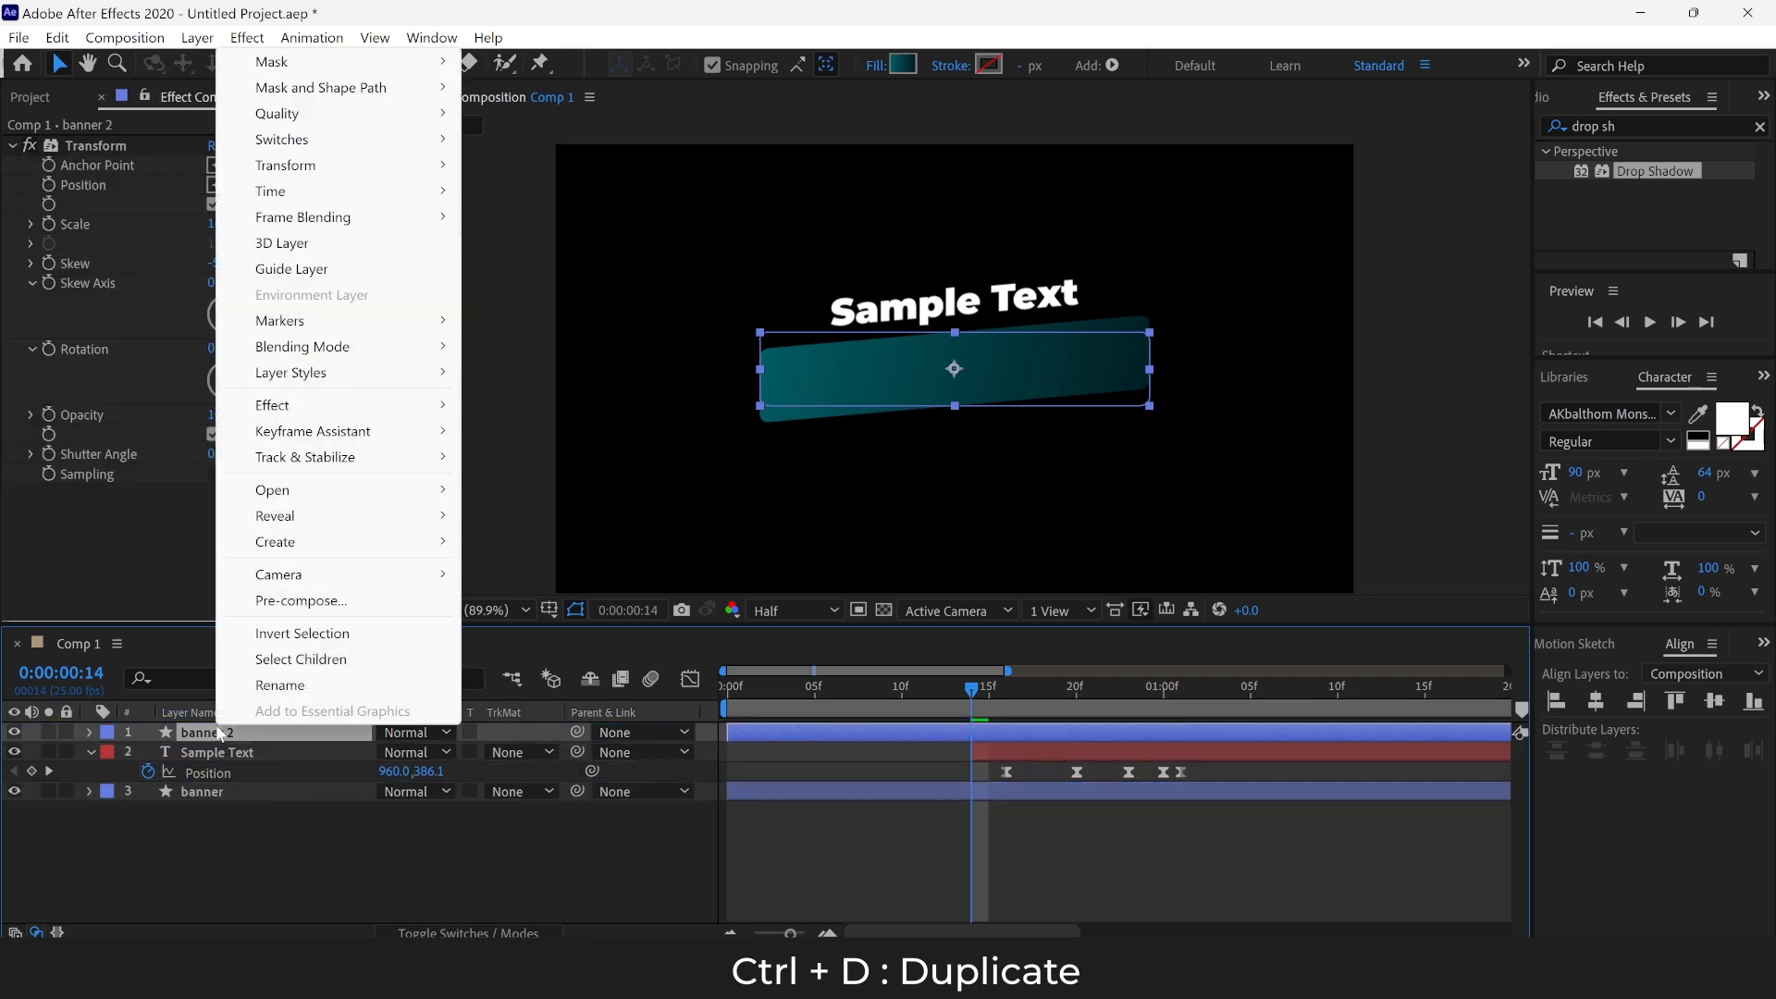
click(307, 686)
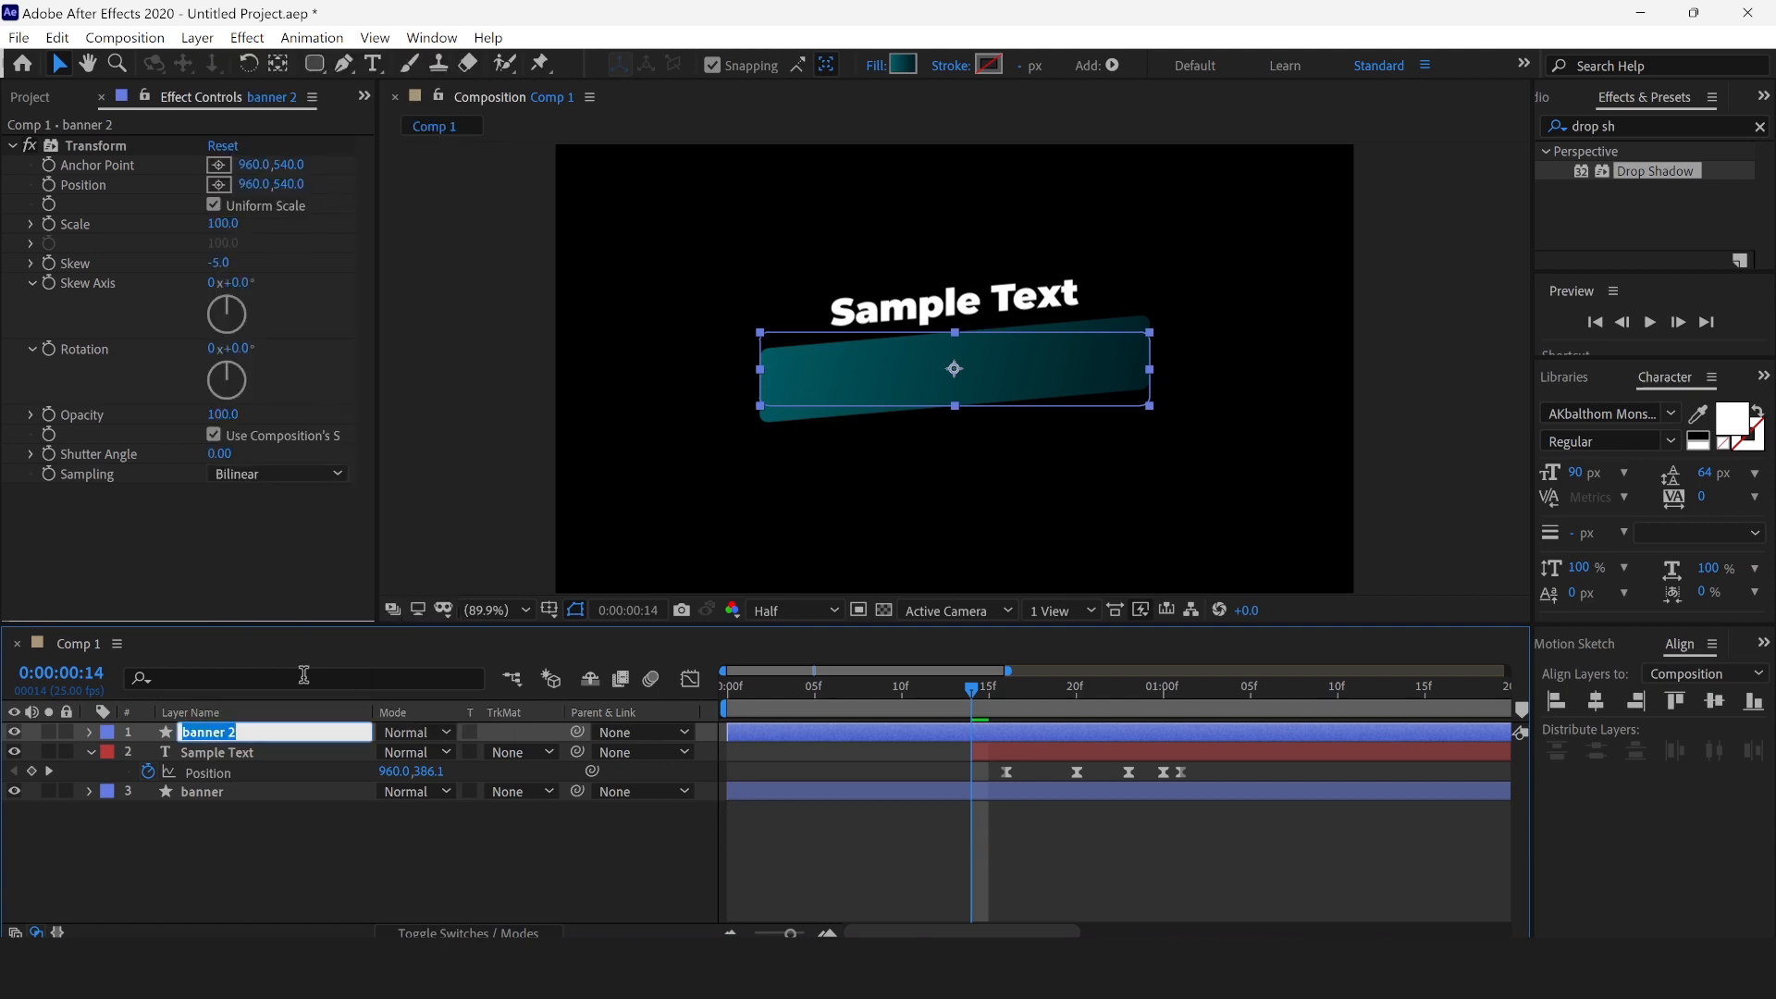
text(Matte)
key(Return)
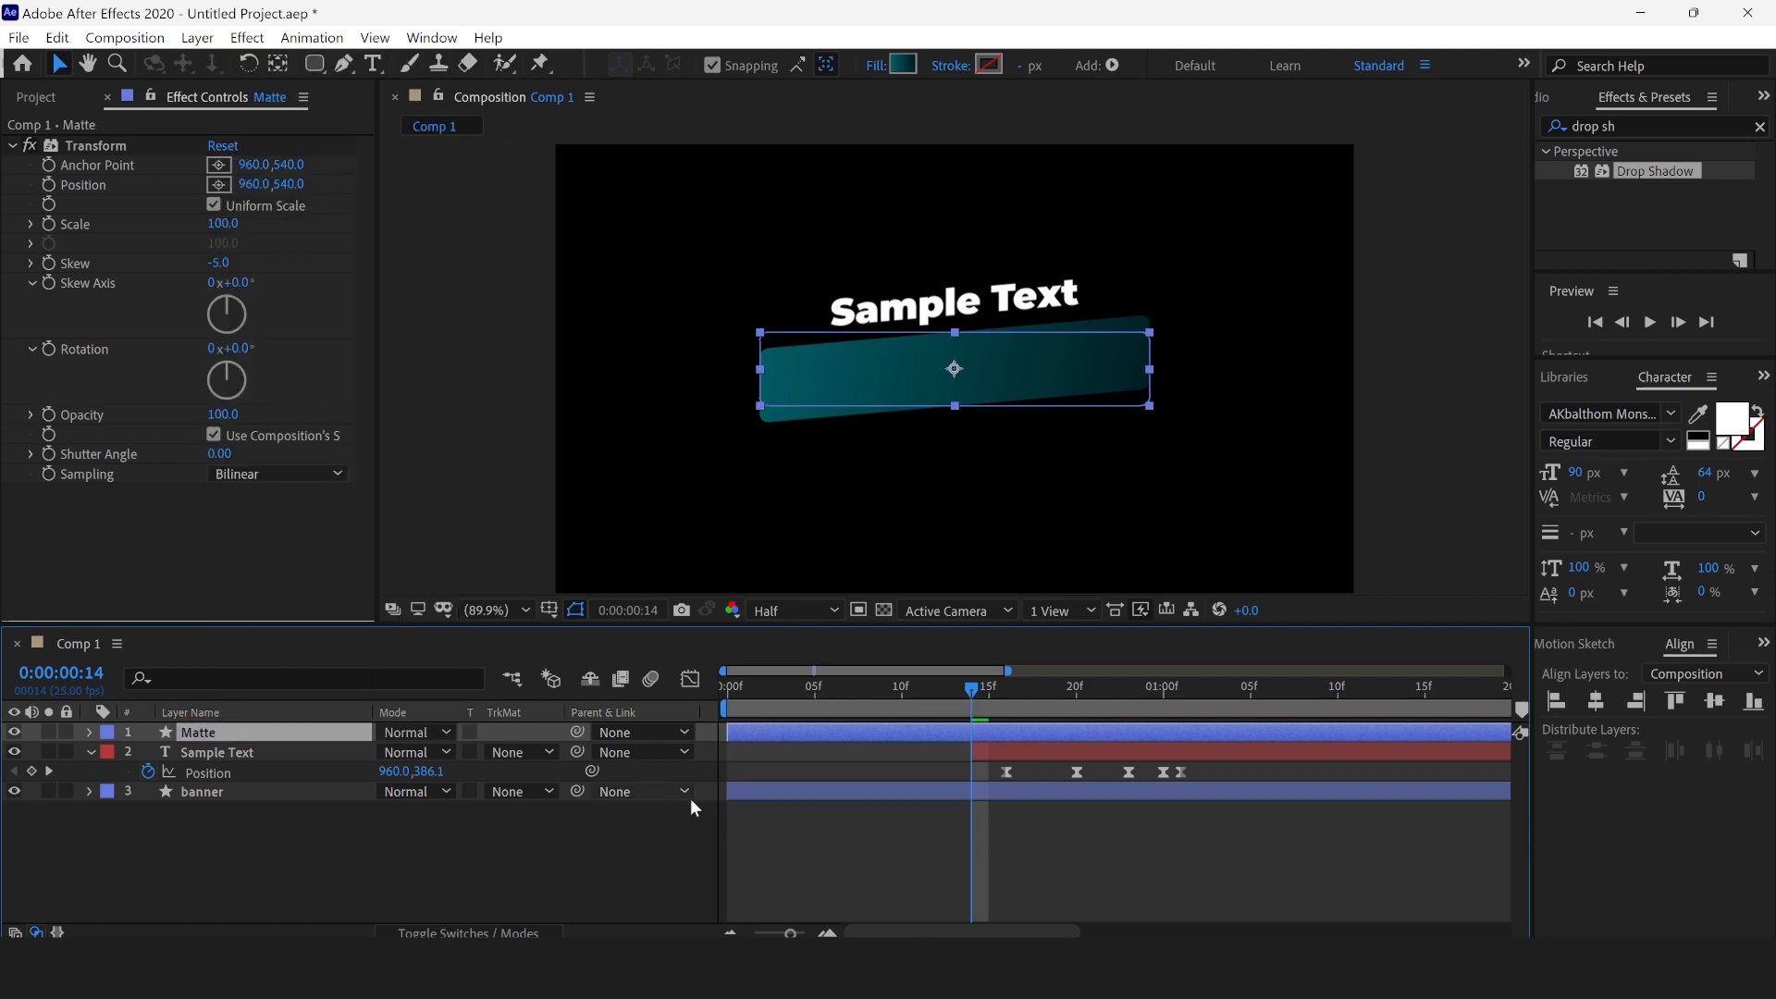
drag(979, 690, 971, 749)
Step: Place the playhead at frame 23 and set the Sample Text layer's track matte to Alpha using the Matte layer
drag(975, 685, 1137, 733)
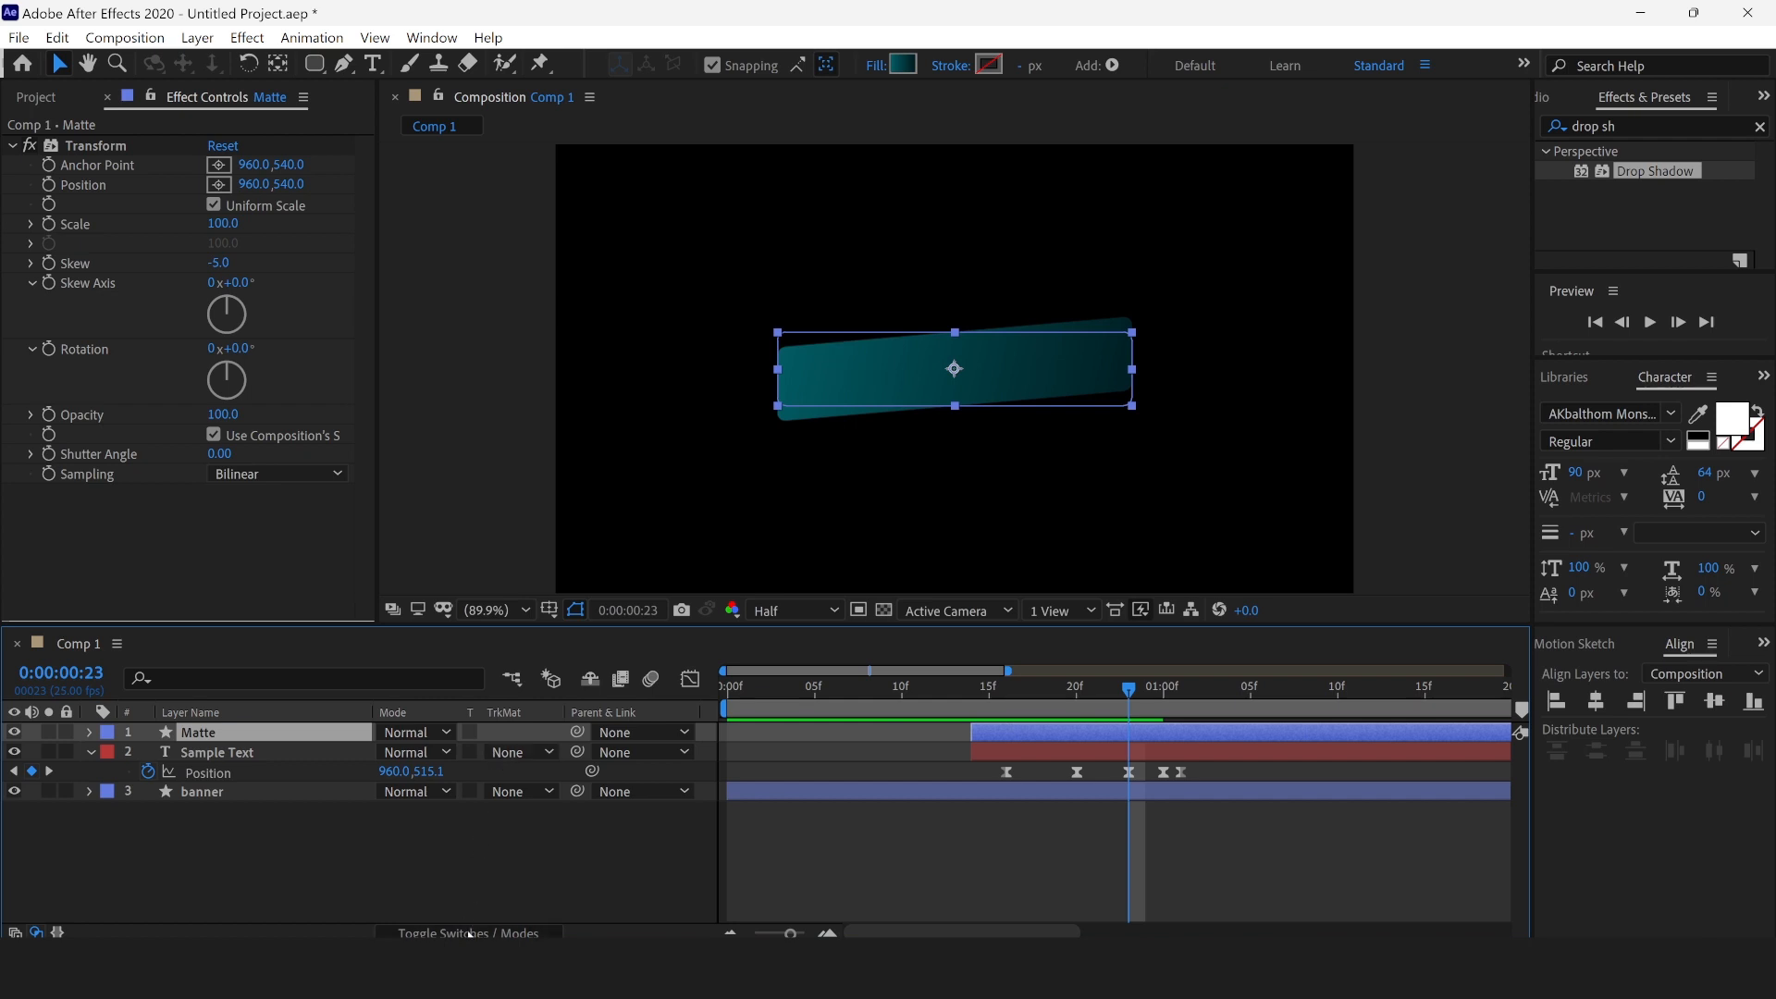
click(470, 934)
click(470, 933)
click(541, 752)
click(601, 810)
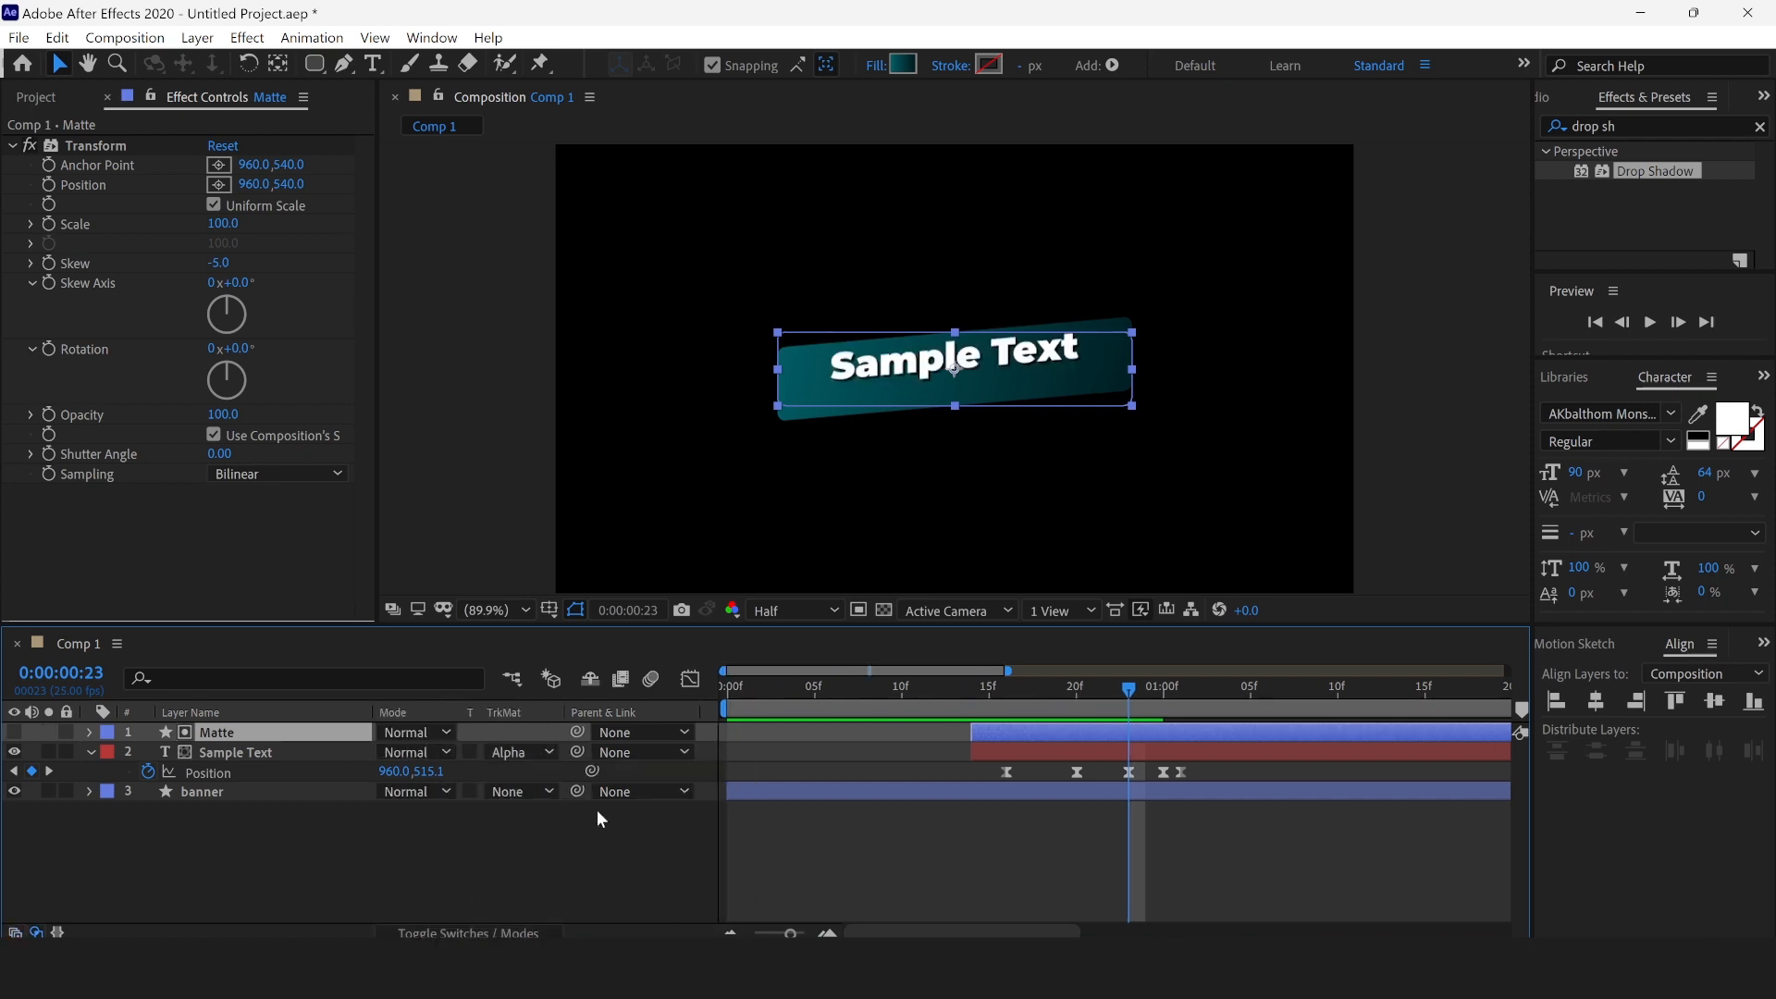
Step: Play the matted text and banner animation from the beginning several times, extending the visible timeline range to about three seconds
drag(1119, 700, 1057, 701)
key(space)
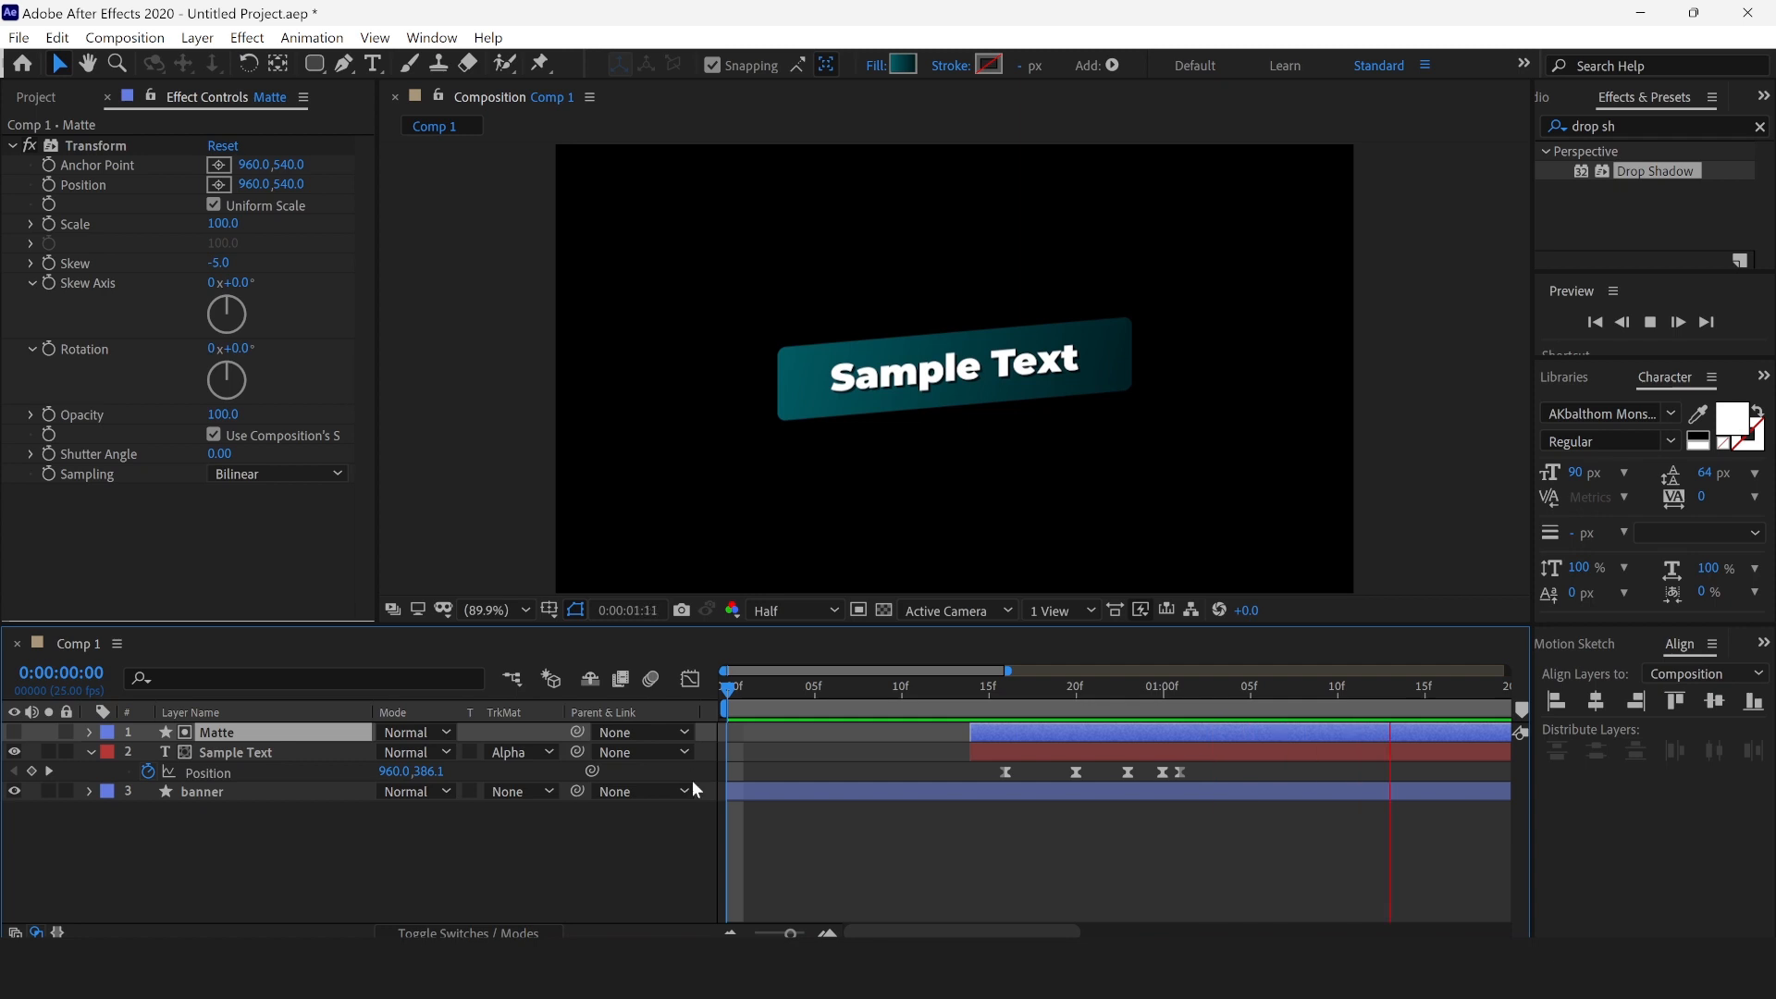
key(space)
key(space)
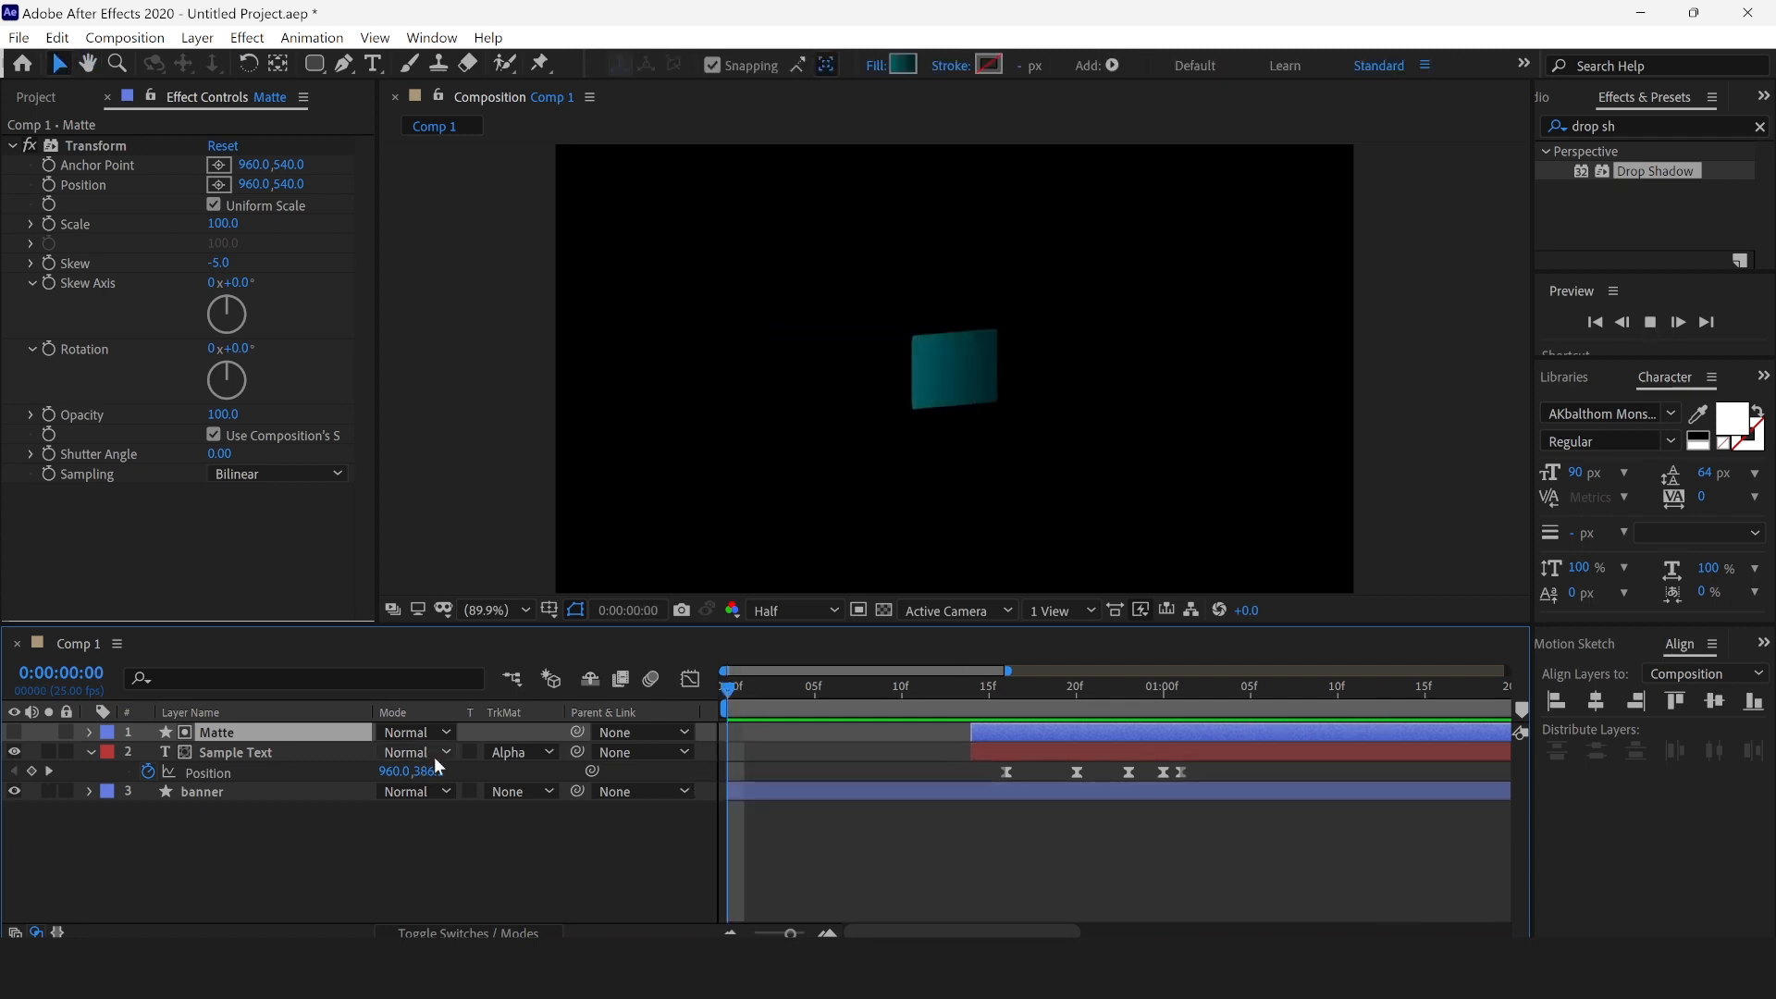
key(space)
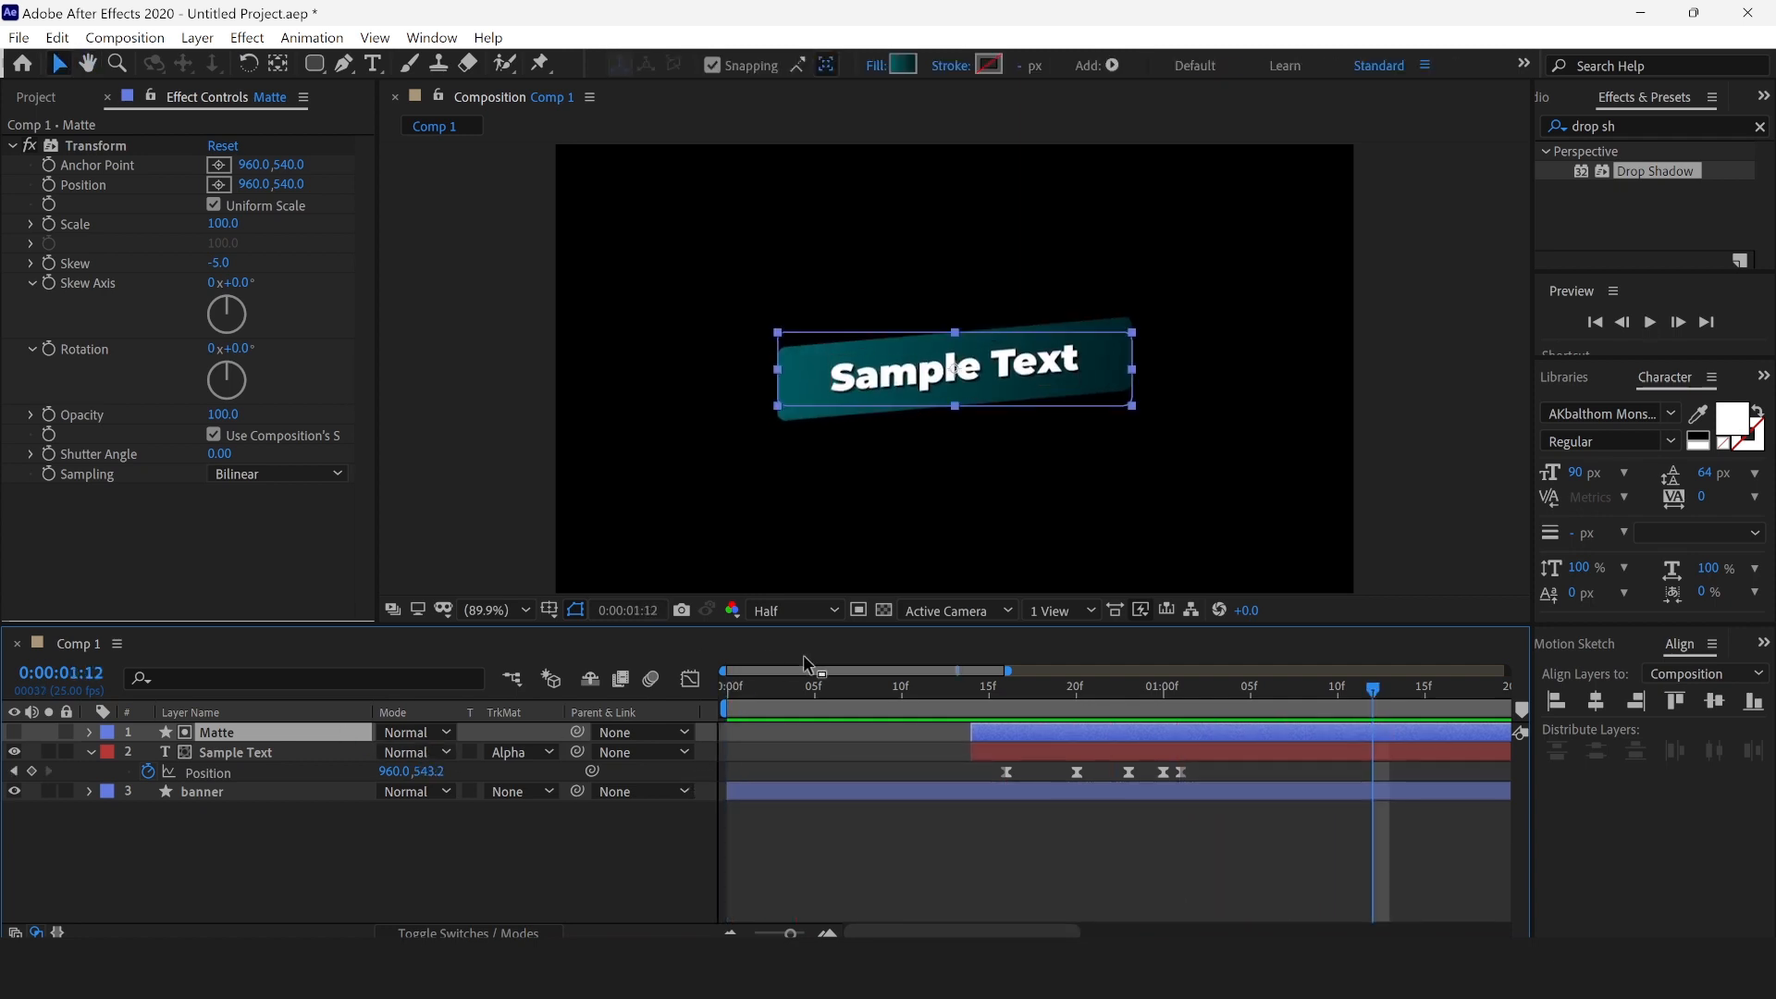
drag(1007, 669, 1221, 670)
drag(728, 686, 420, 703)
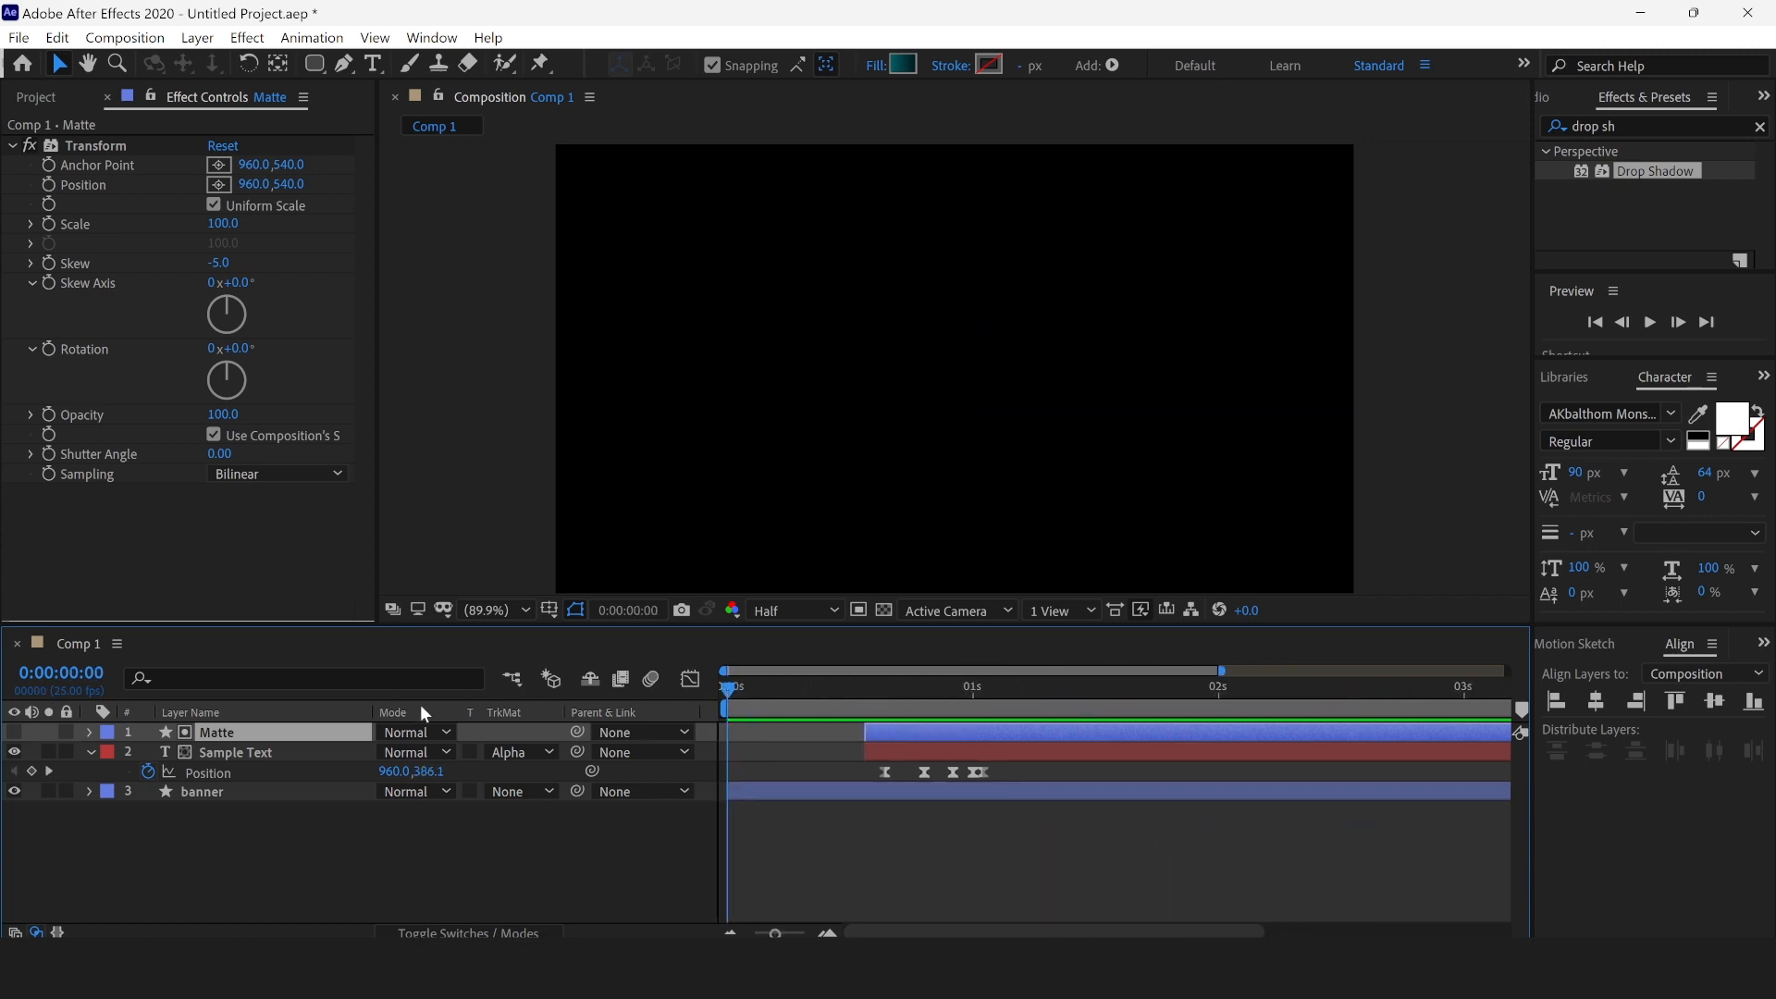
key(space)
key(space)
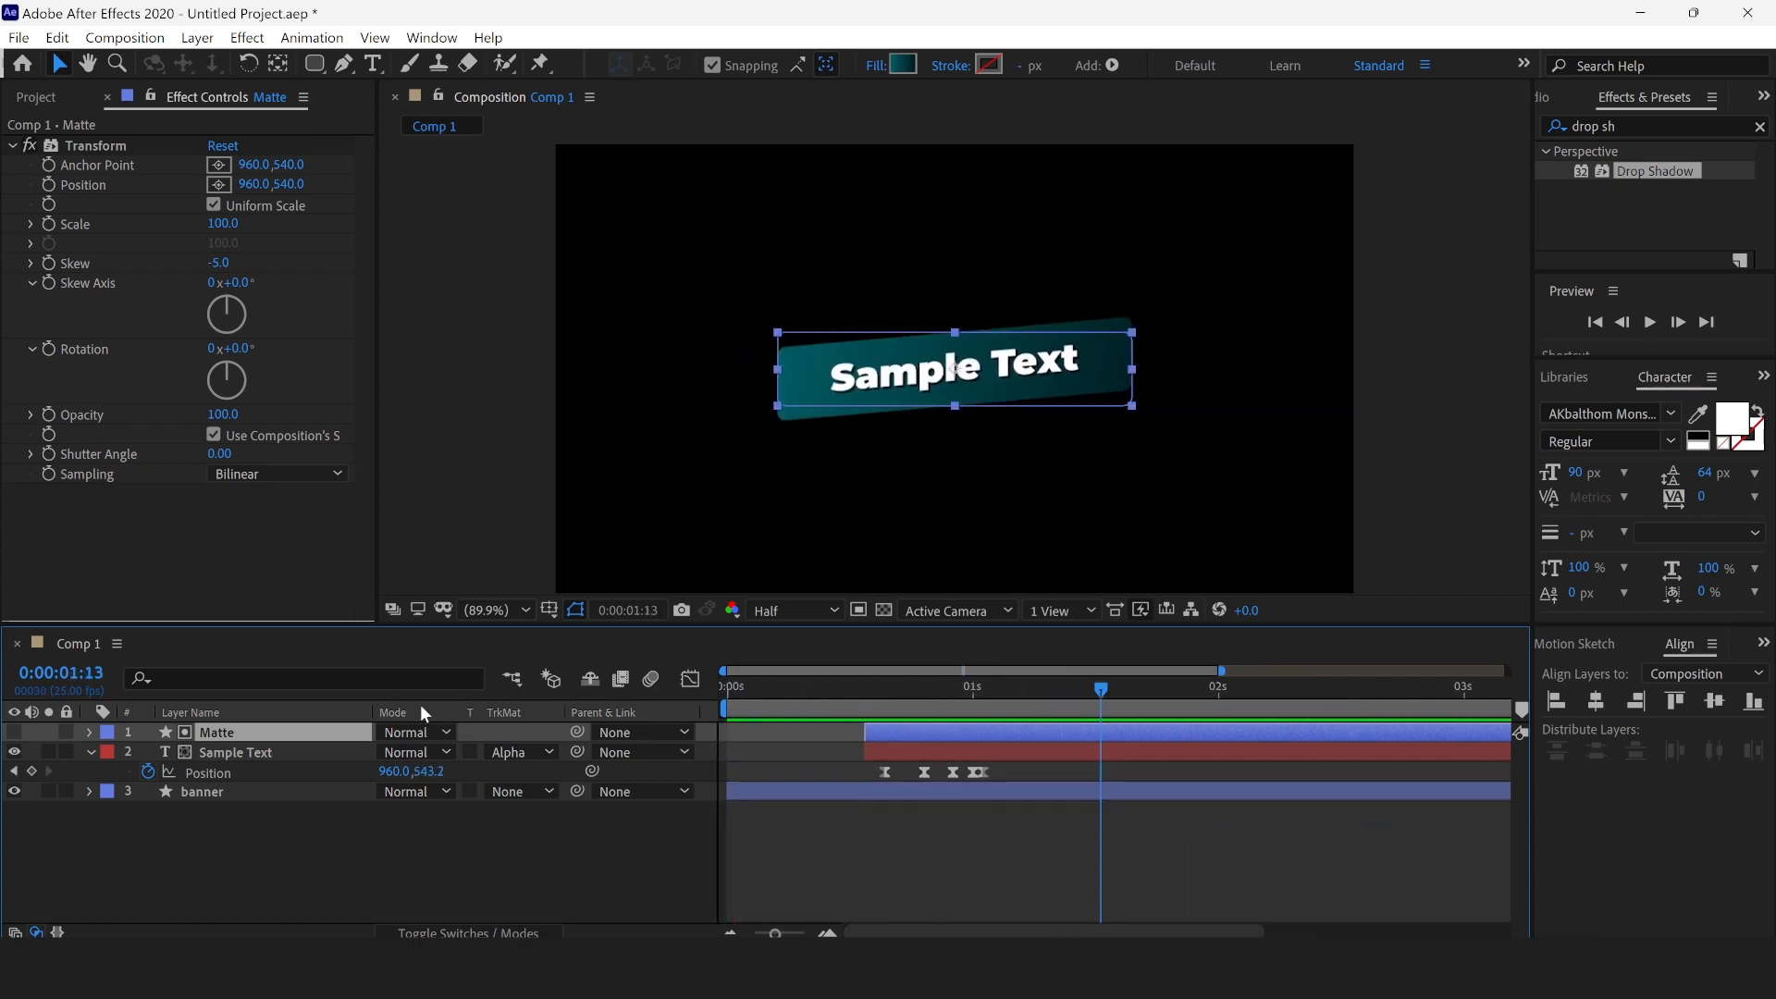
Step: Duplicate the banner layer and rename the copy as Stroke
click(818, 793)
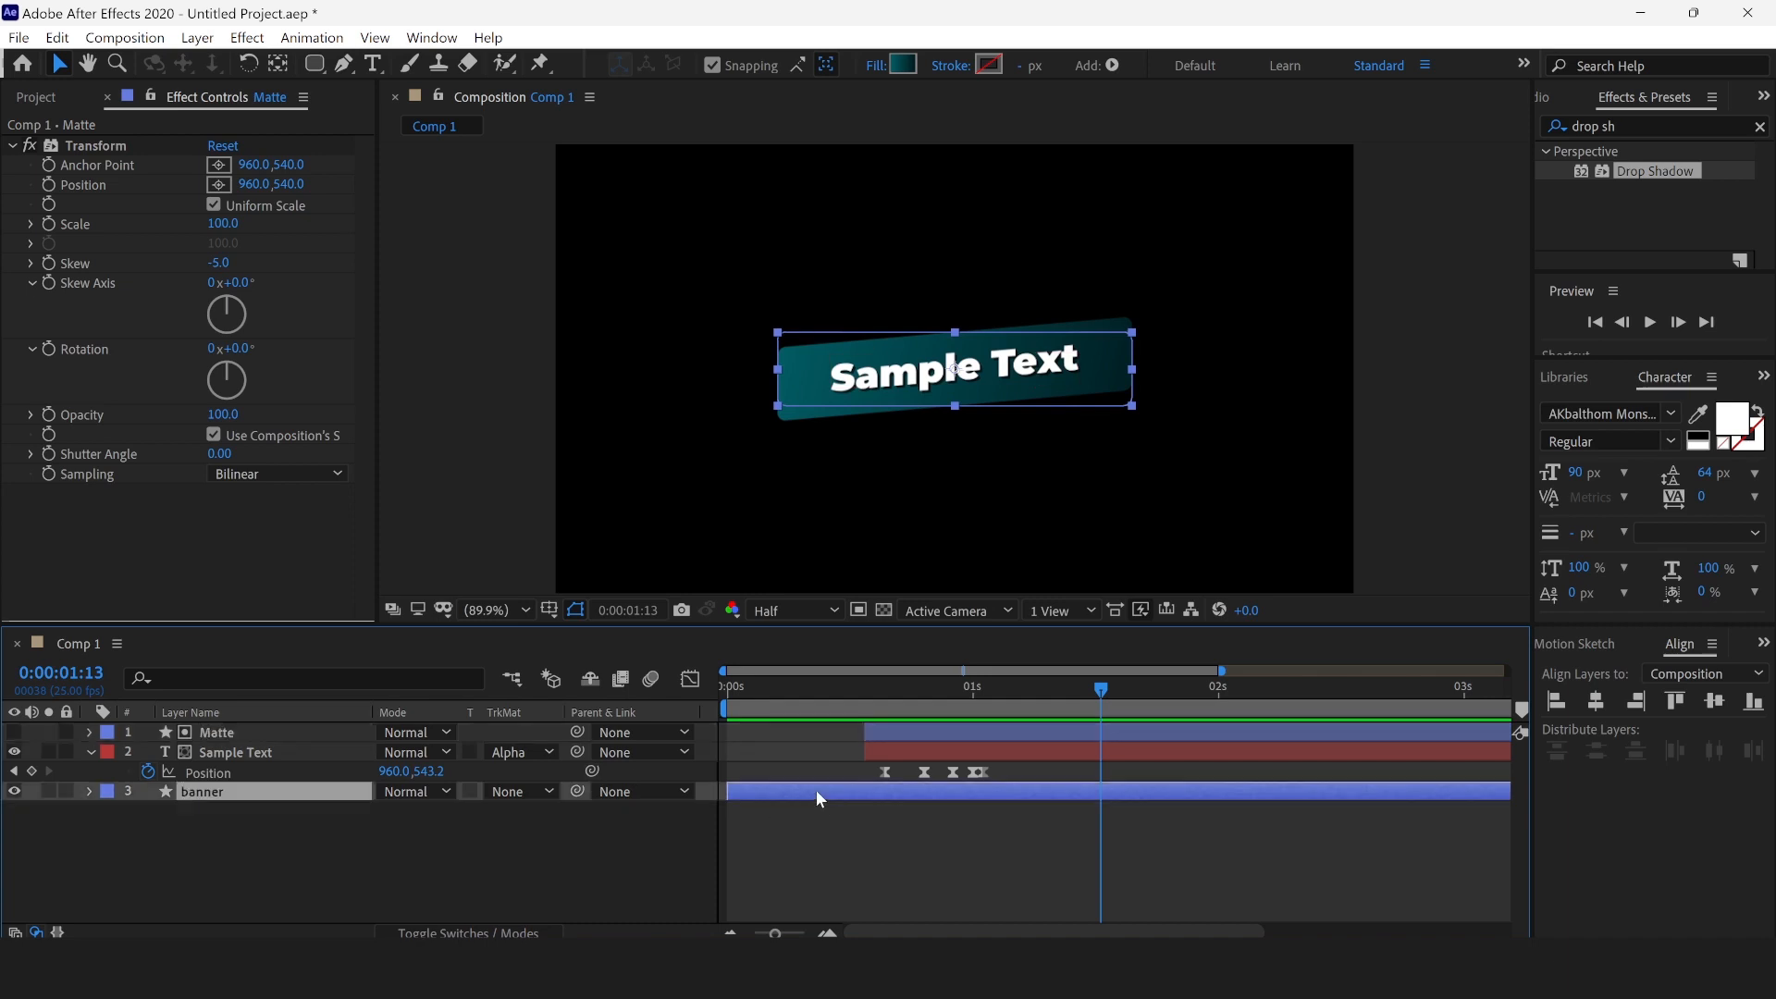
key(ctrl+d)
right_click(242, 792)
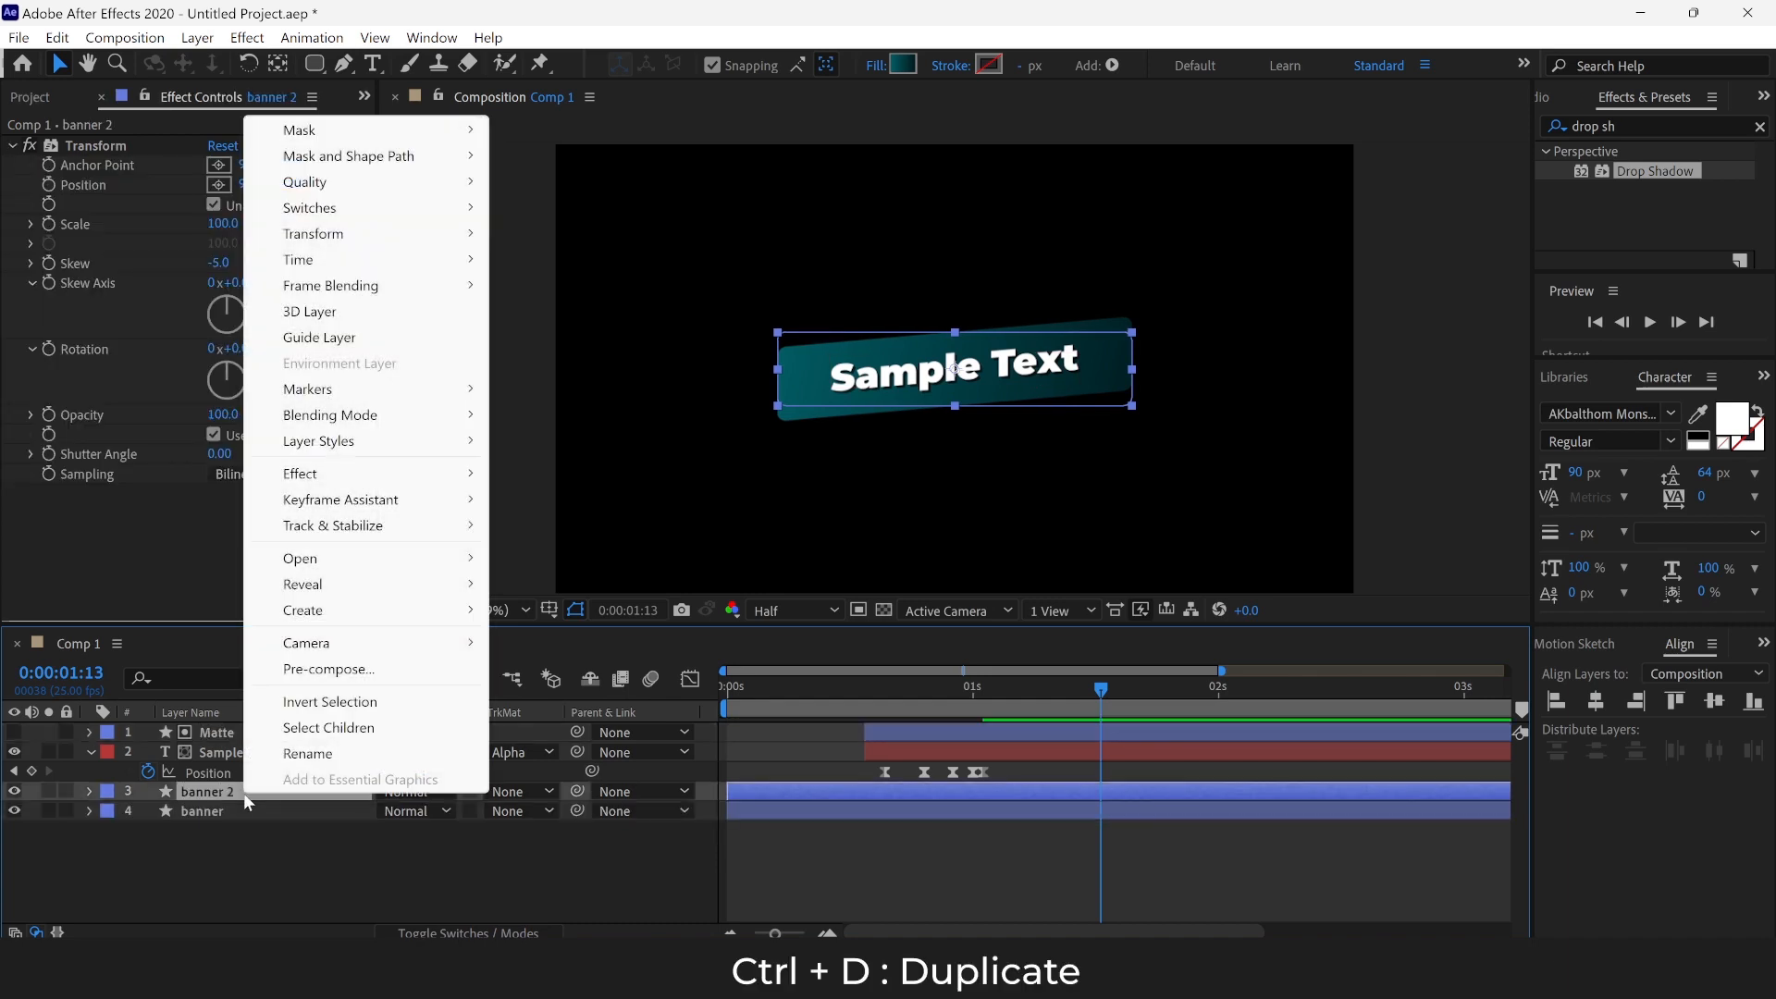
click(310, 755)
text(S)
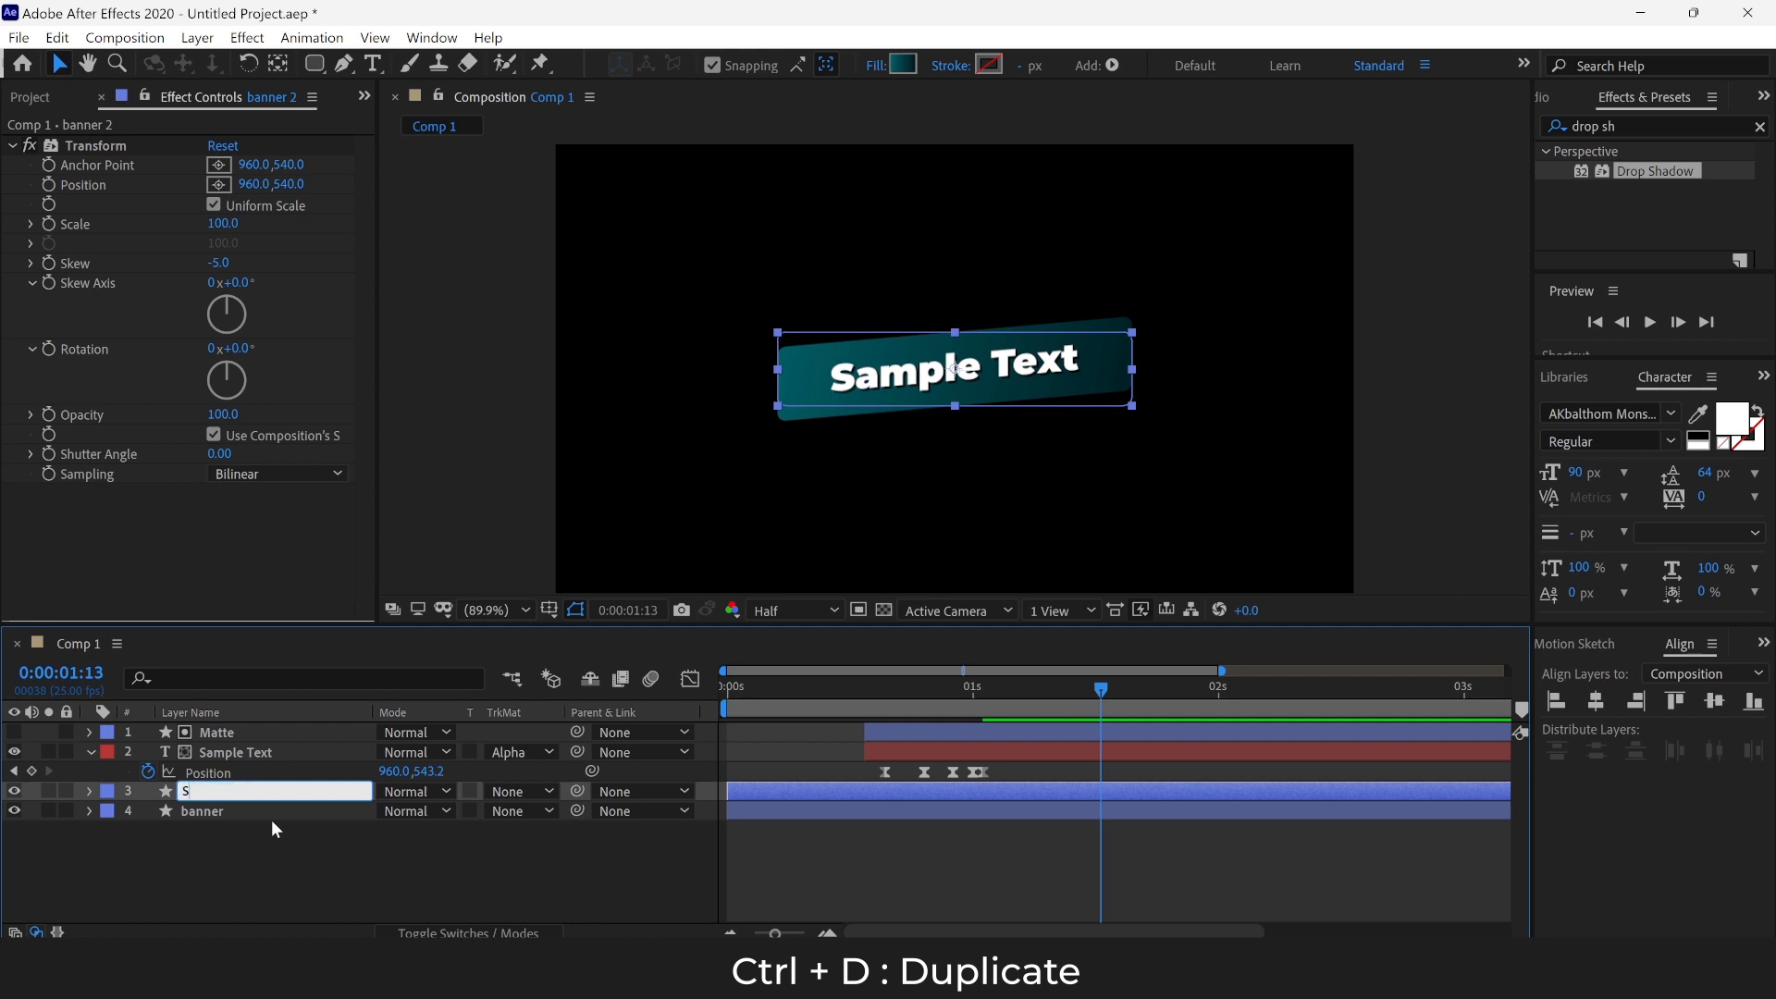
text(troke)
key(Return)
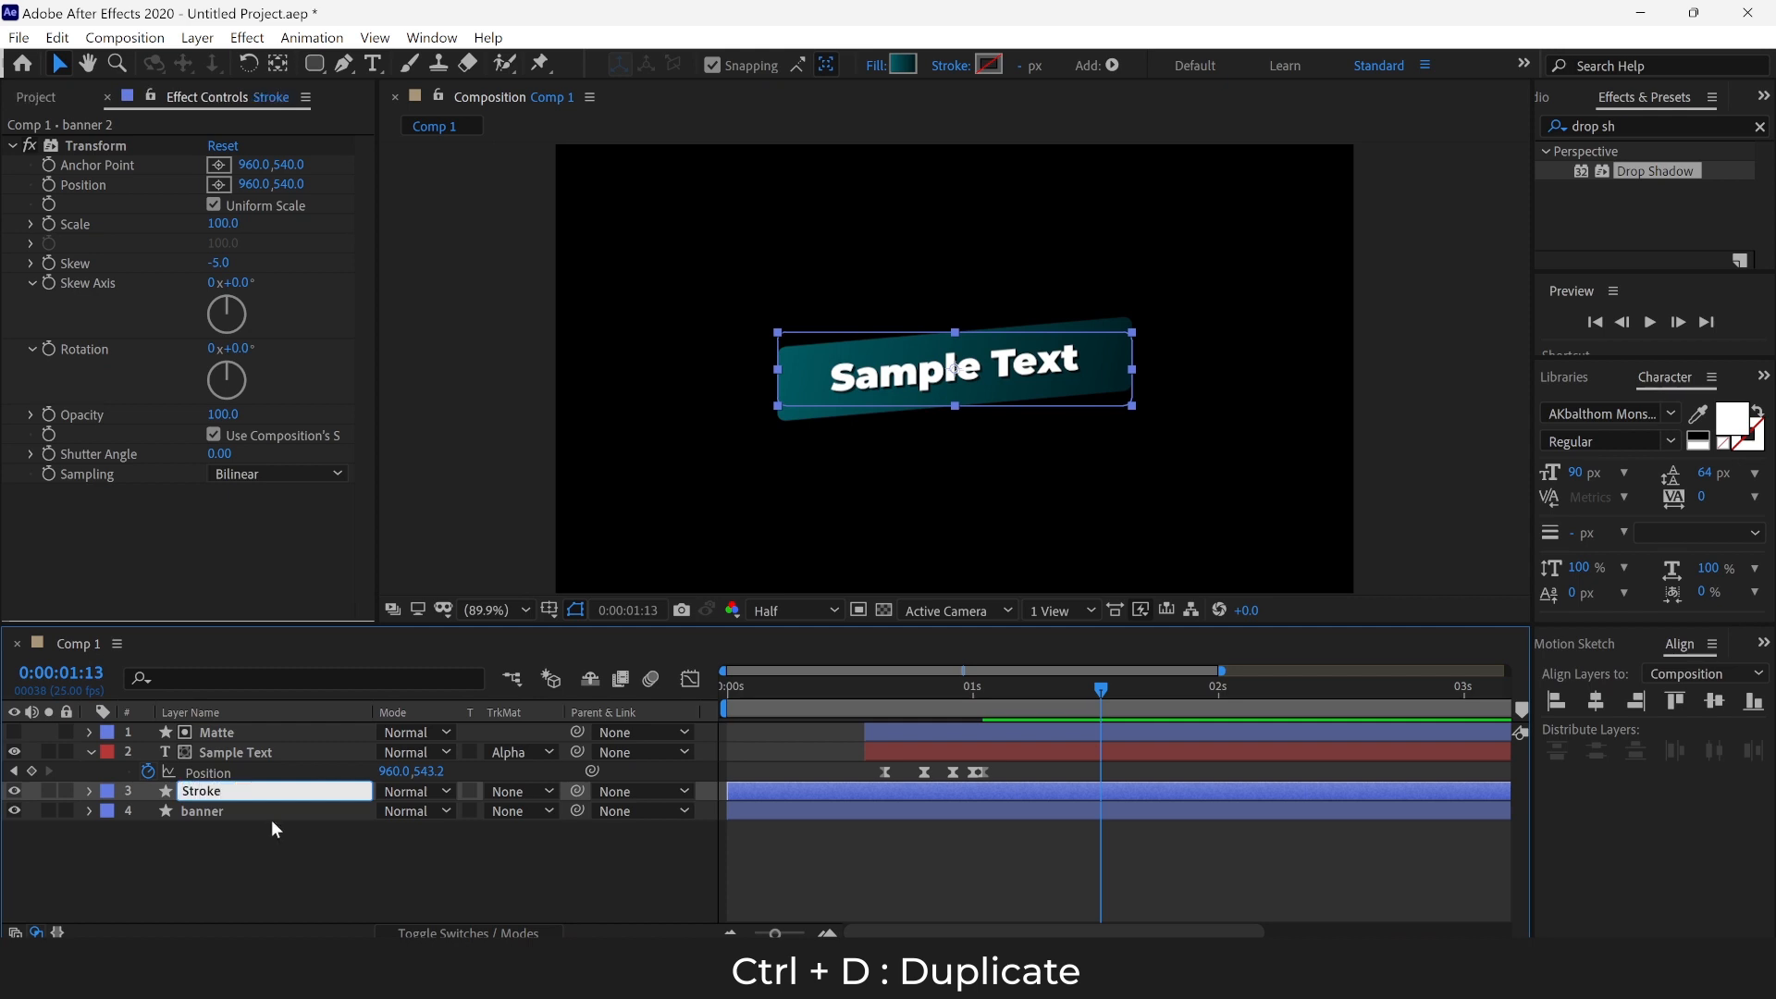
Step: Delete all Scale keyframes on the Stroke layer and trim the layer's start to 0:00:01:01
click(88, 792)
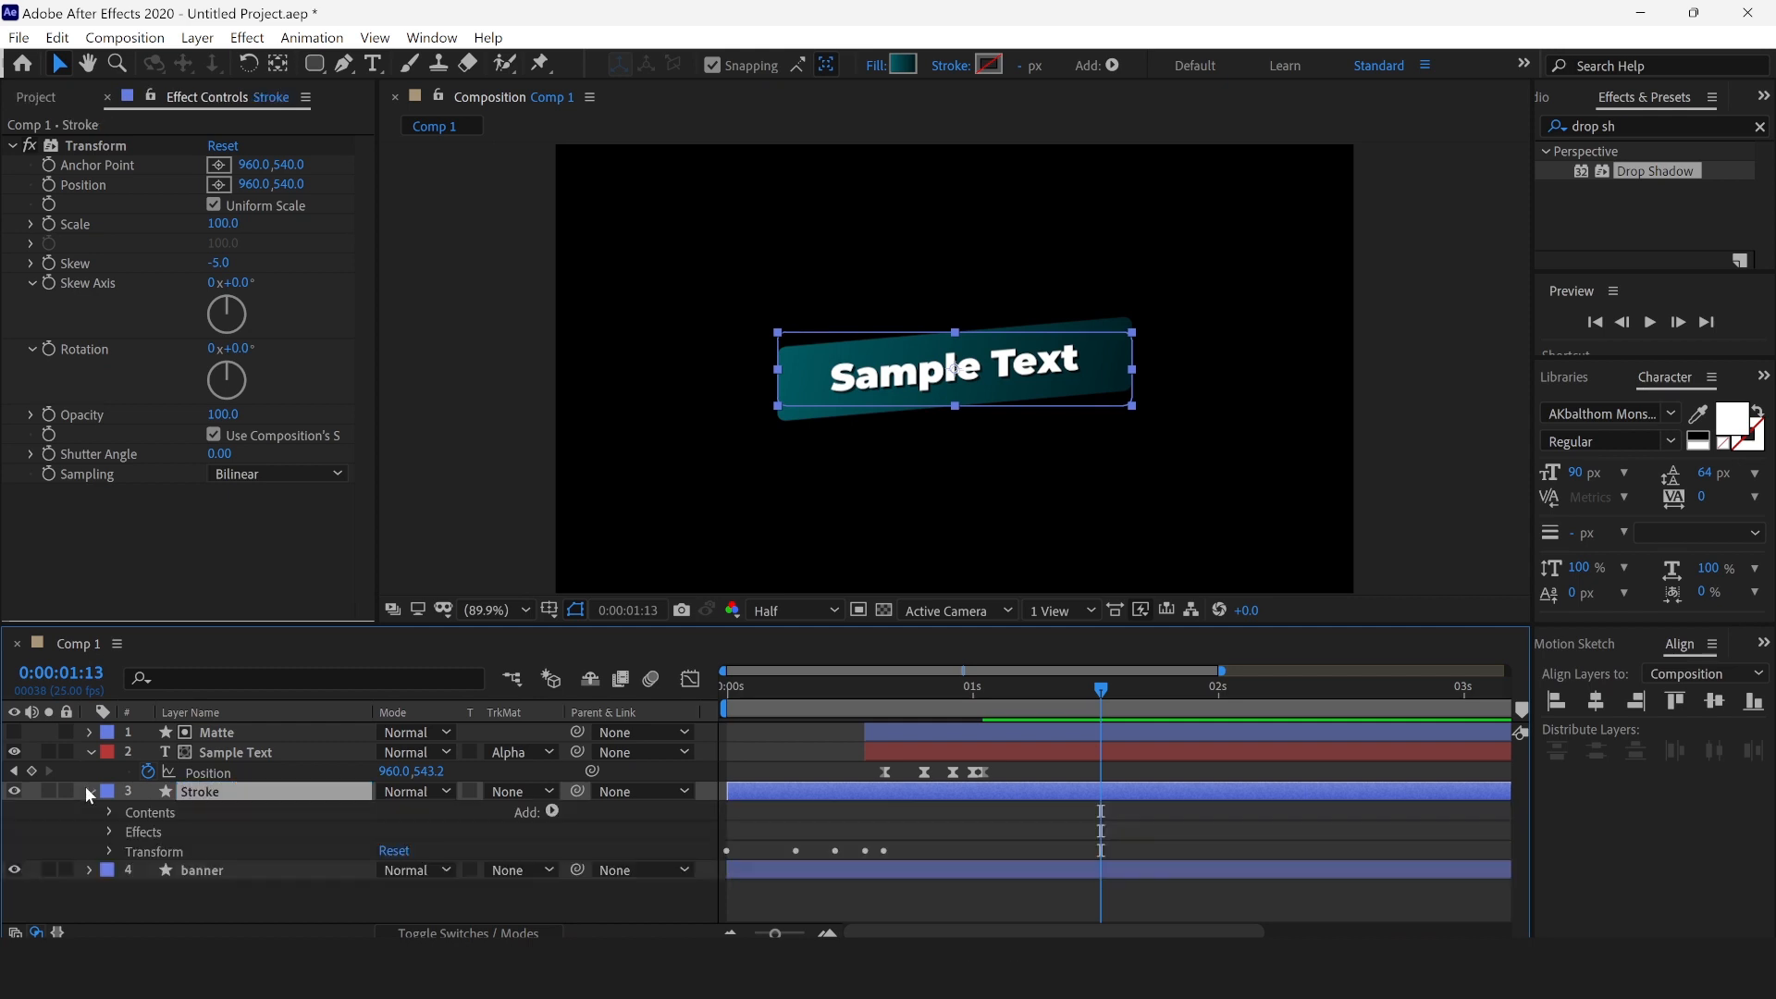
click(87, 790)
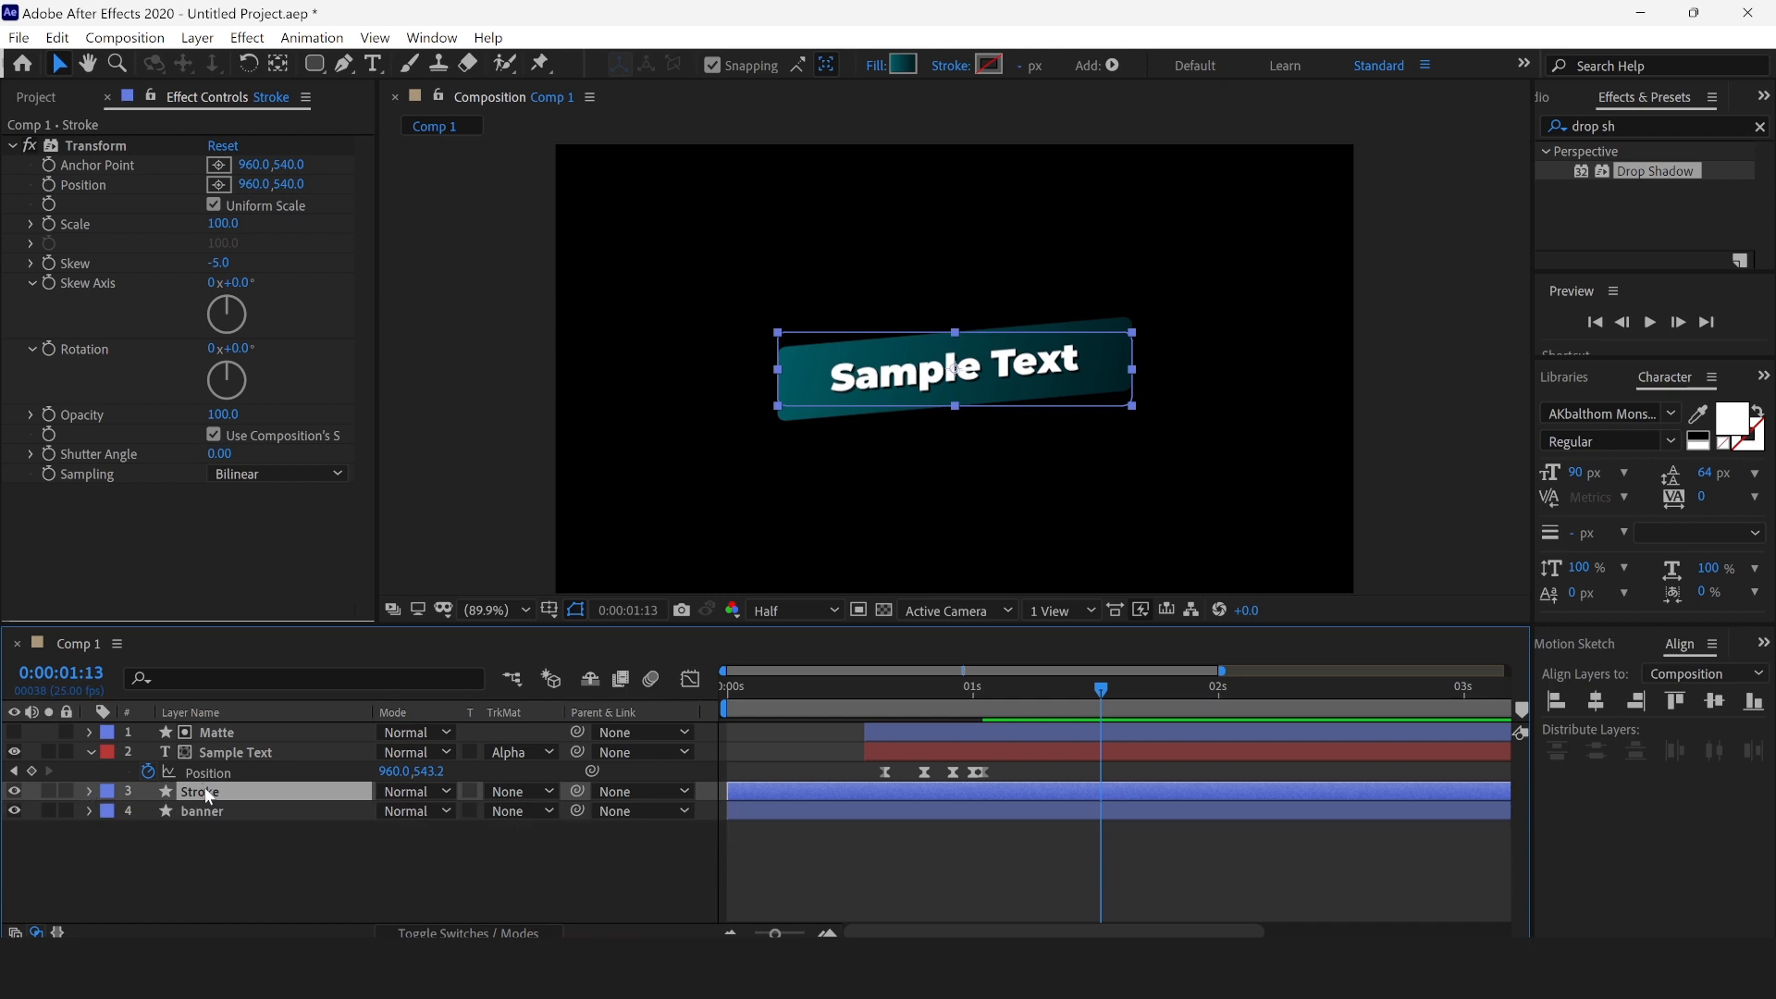
key(u)
drag(935, 803, 724, 812)
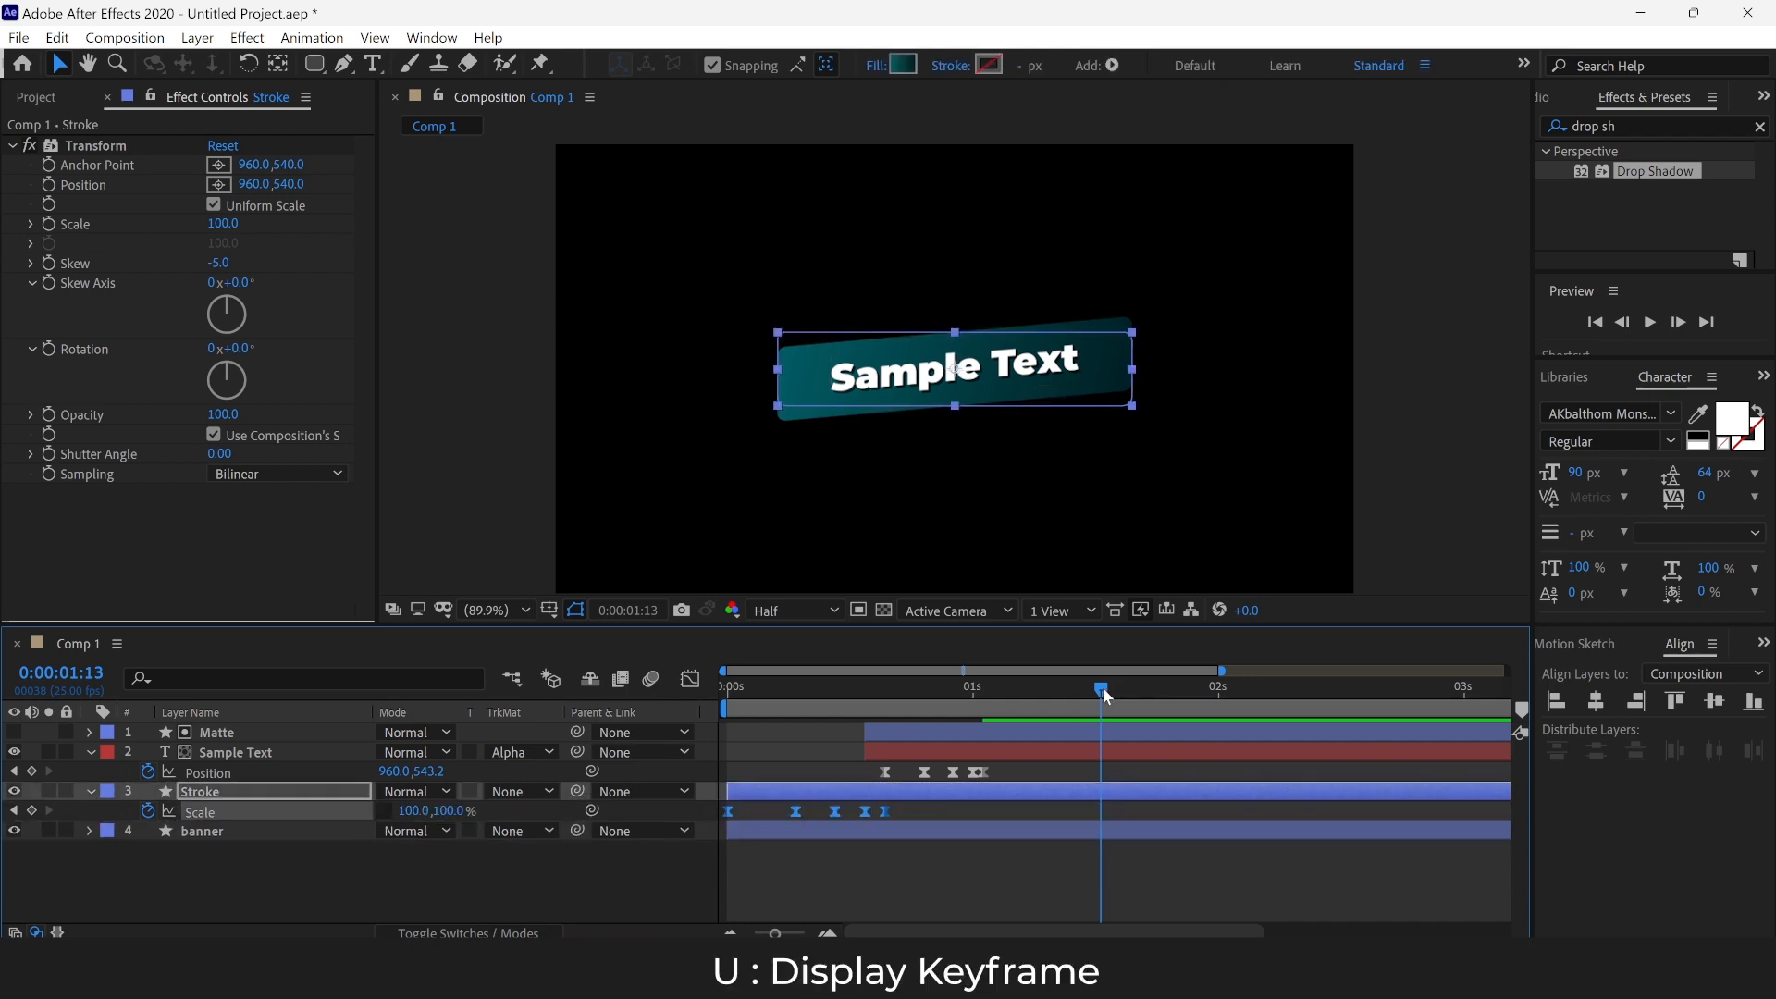
drag(1103, 687, 984, 759)
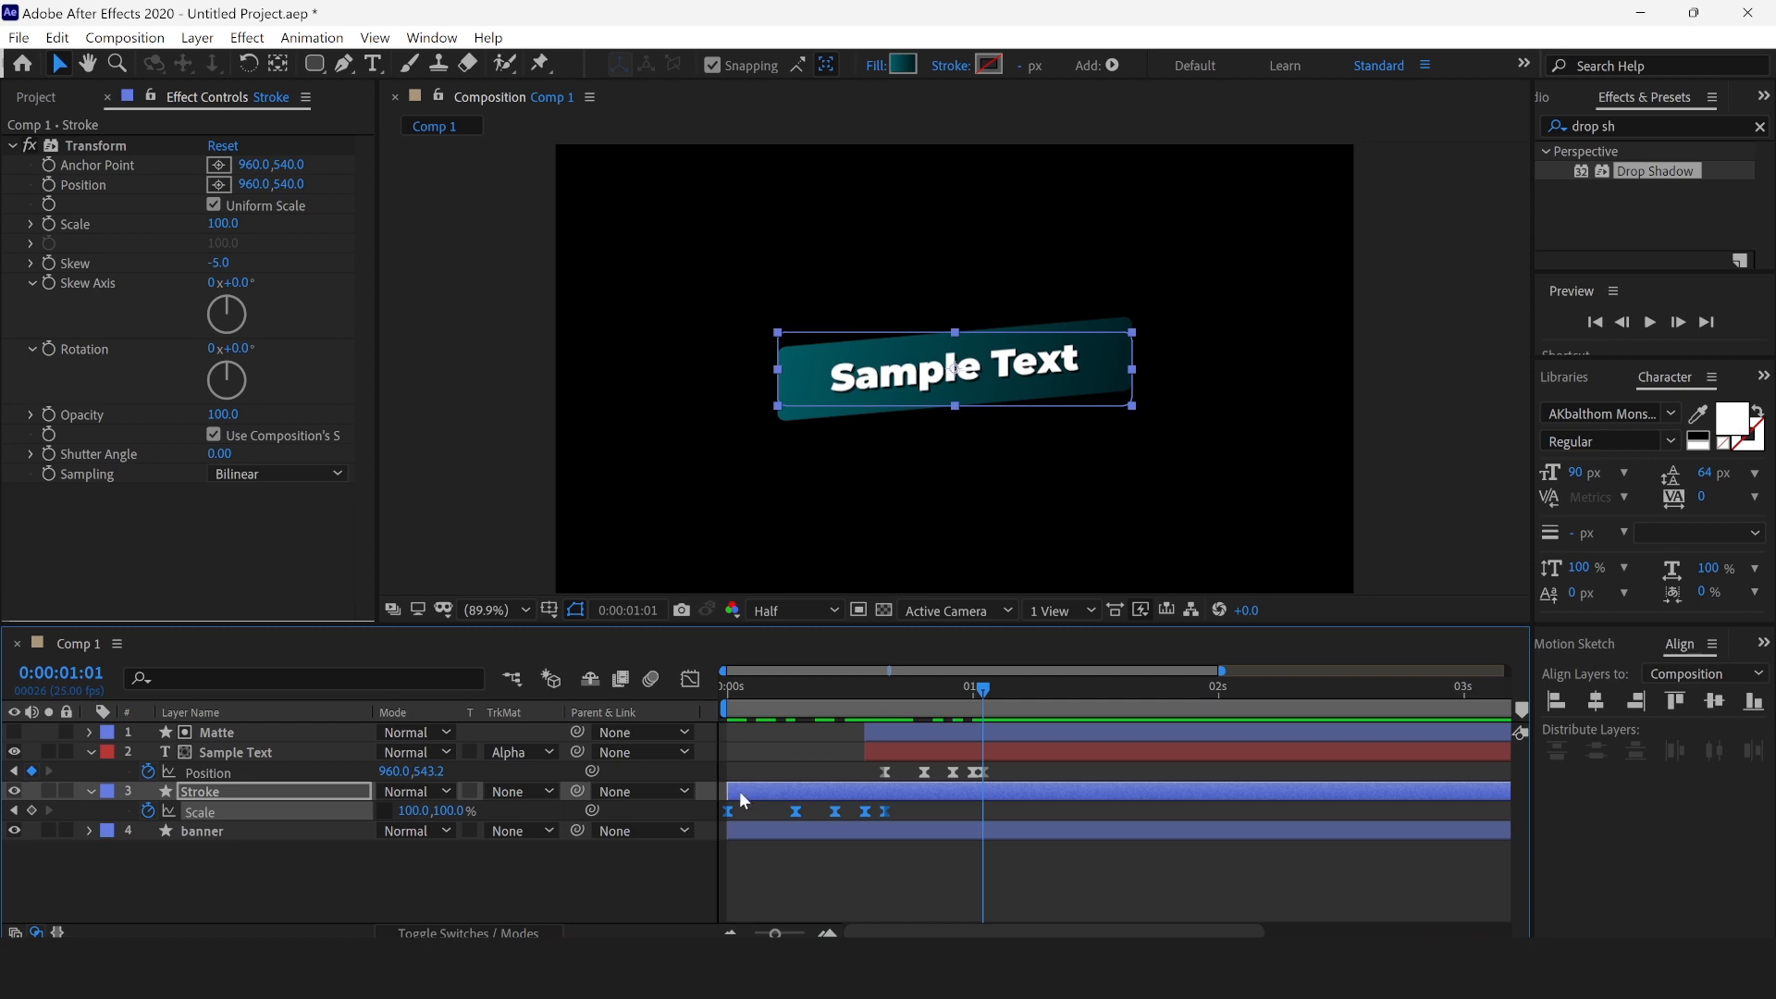
key(Delete)
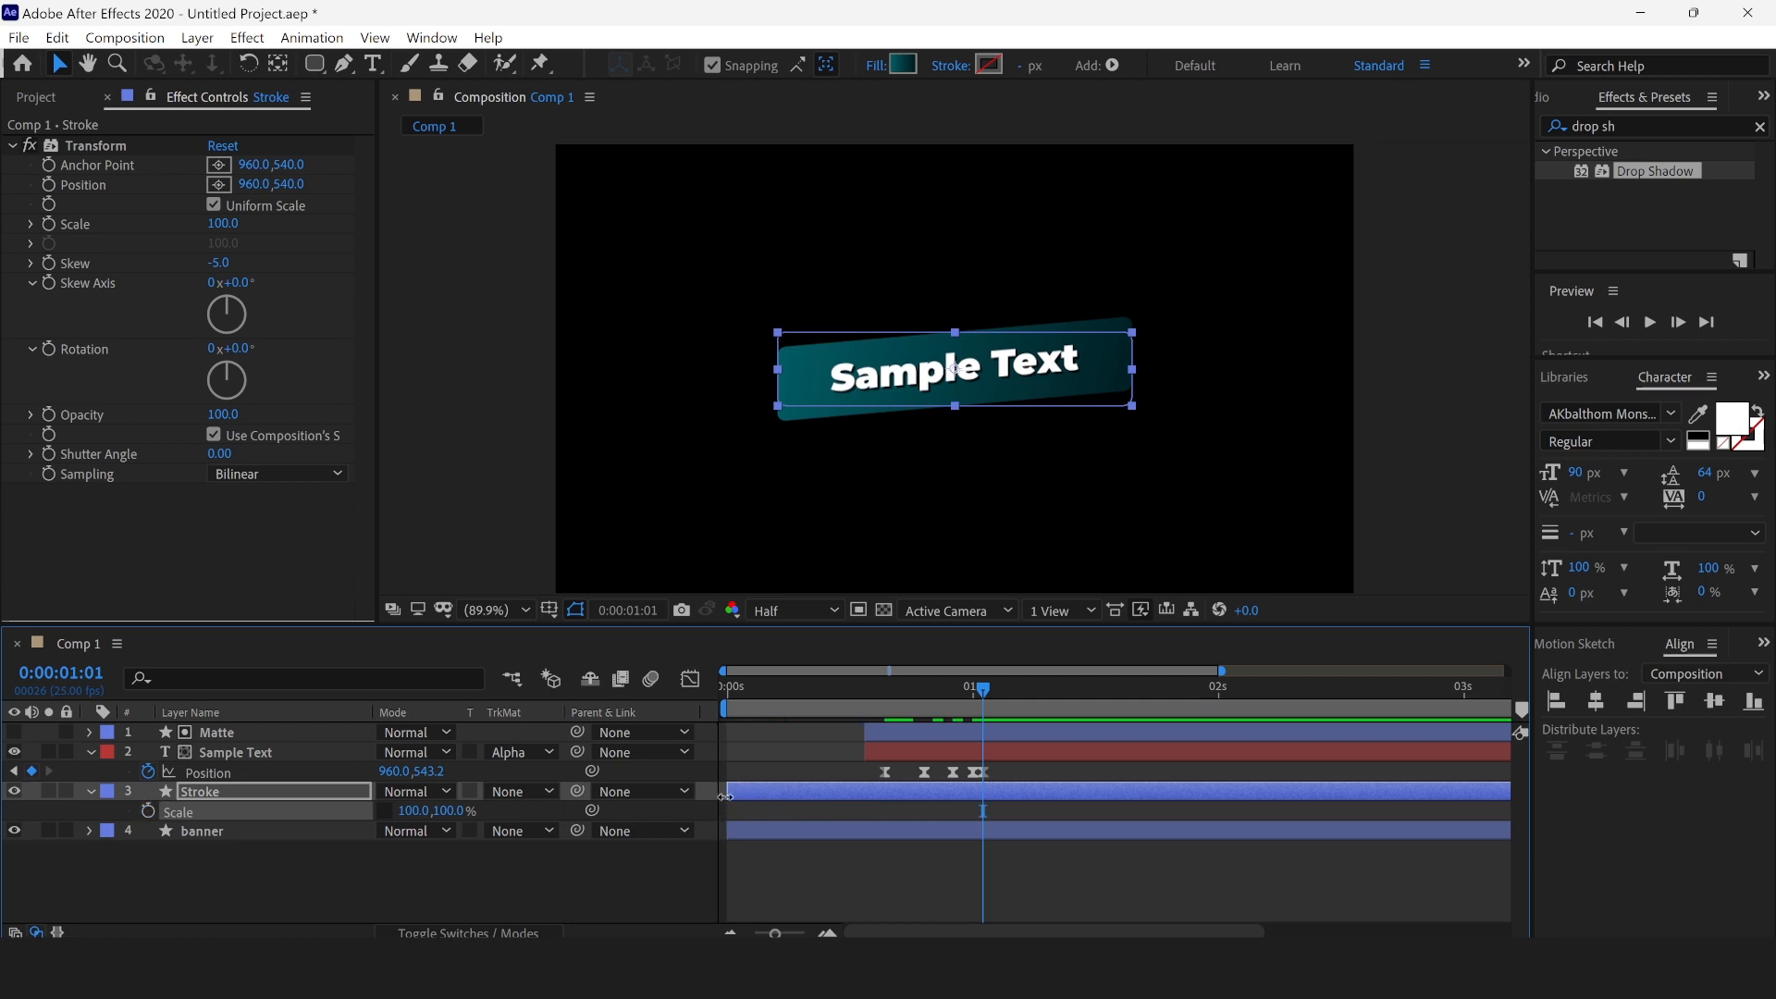
drag(725, 796, 984, 811)
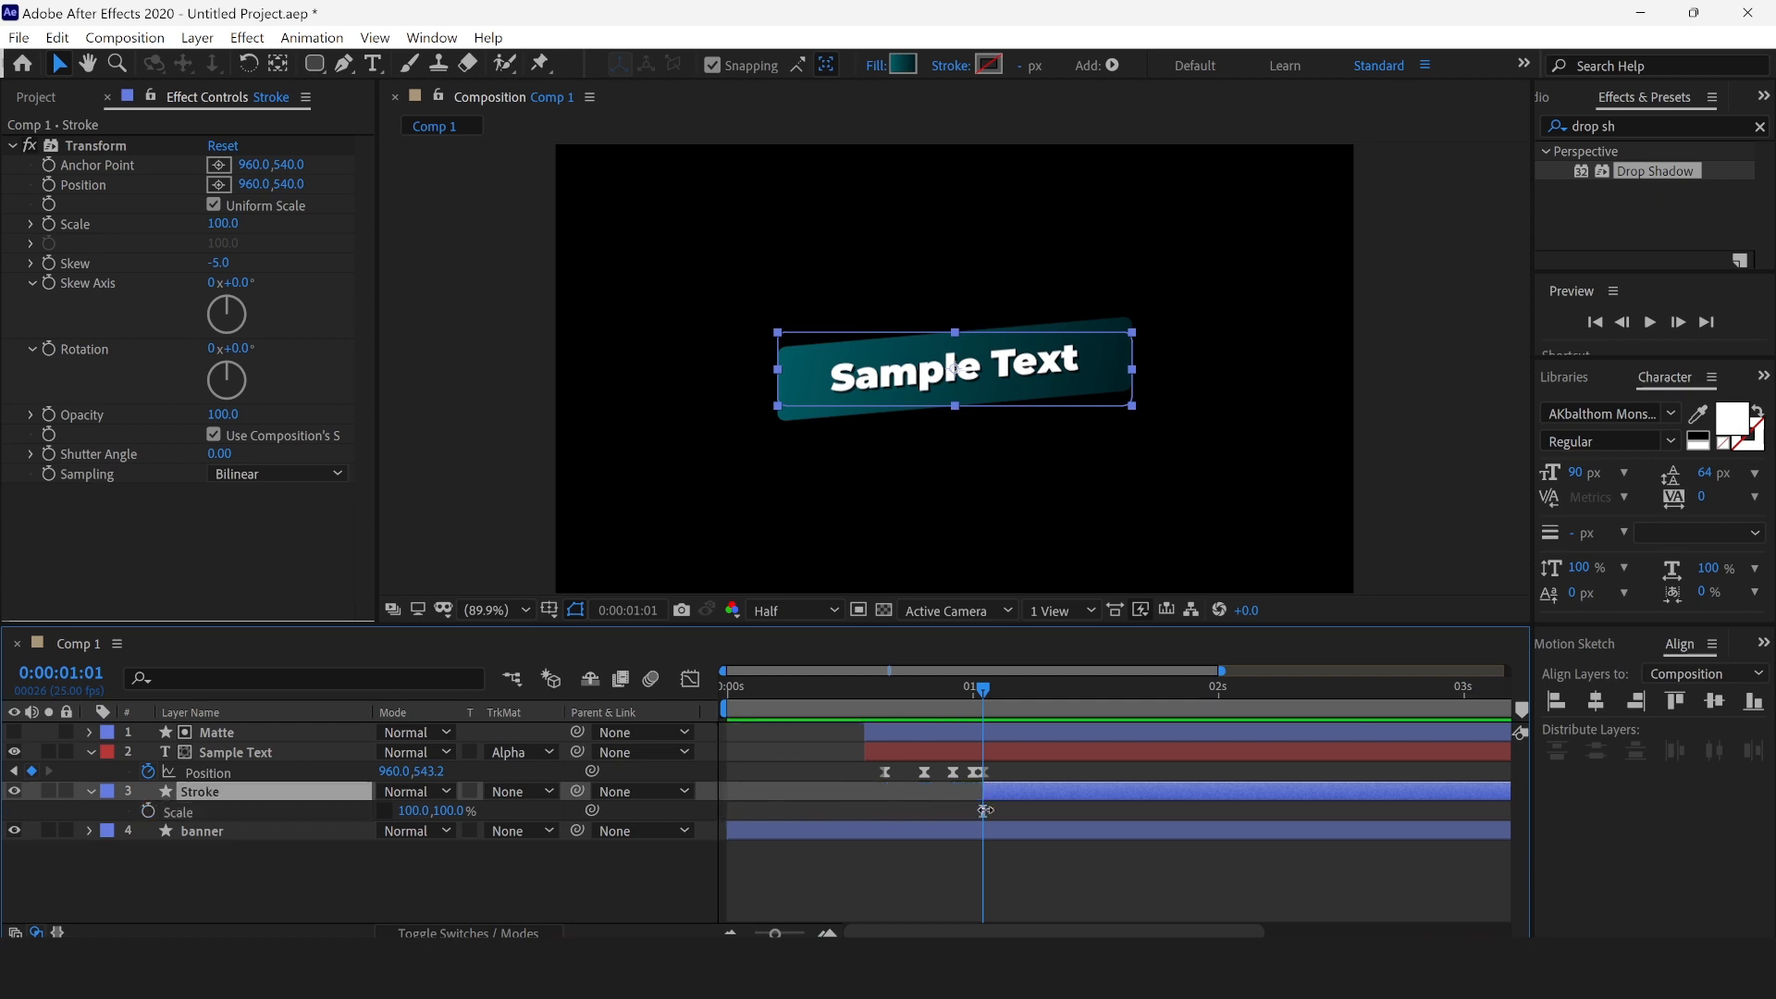
Step: Play the animation from the beginning with the trimmed Stroke layer
key(Home)
key(space)
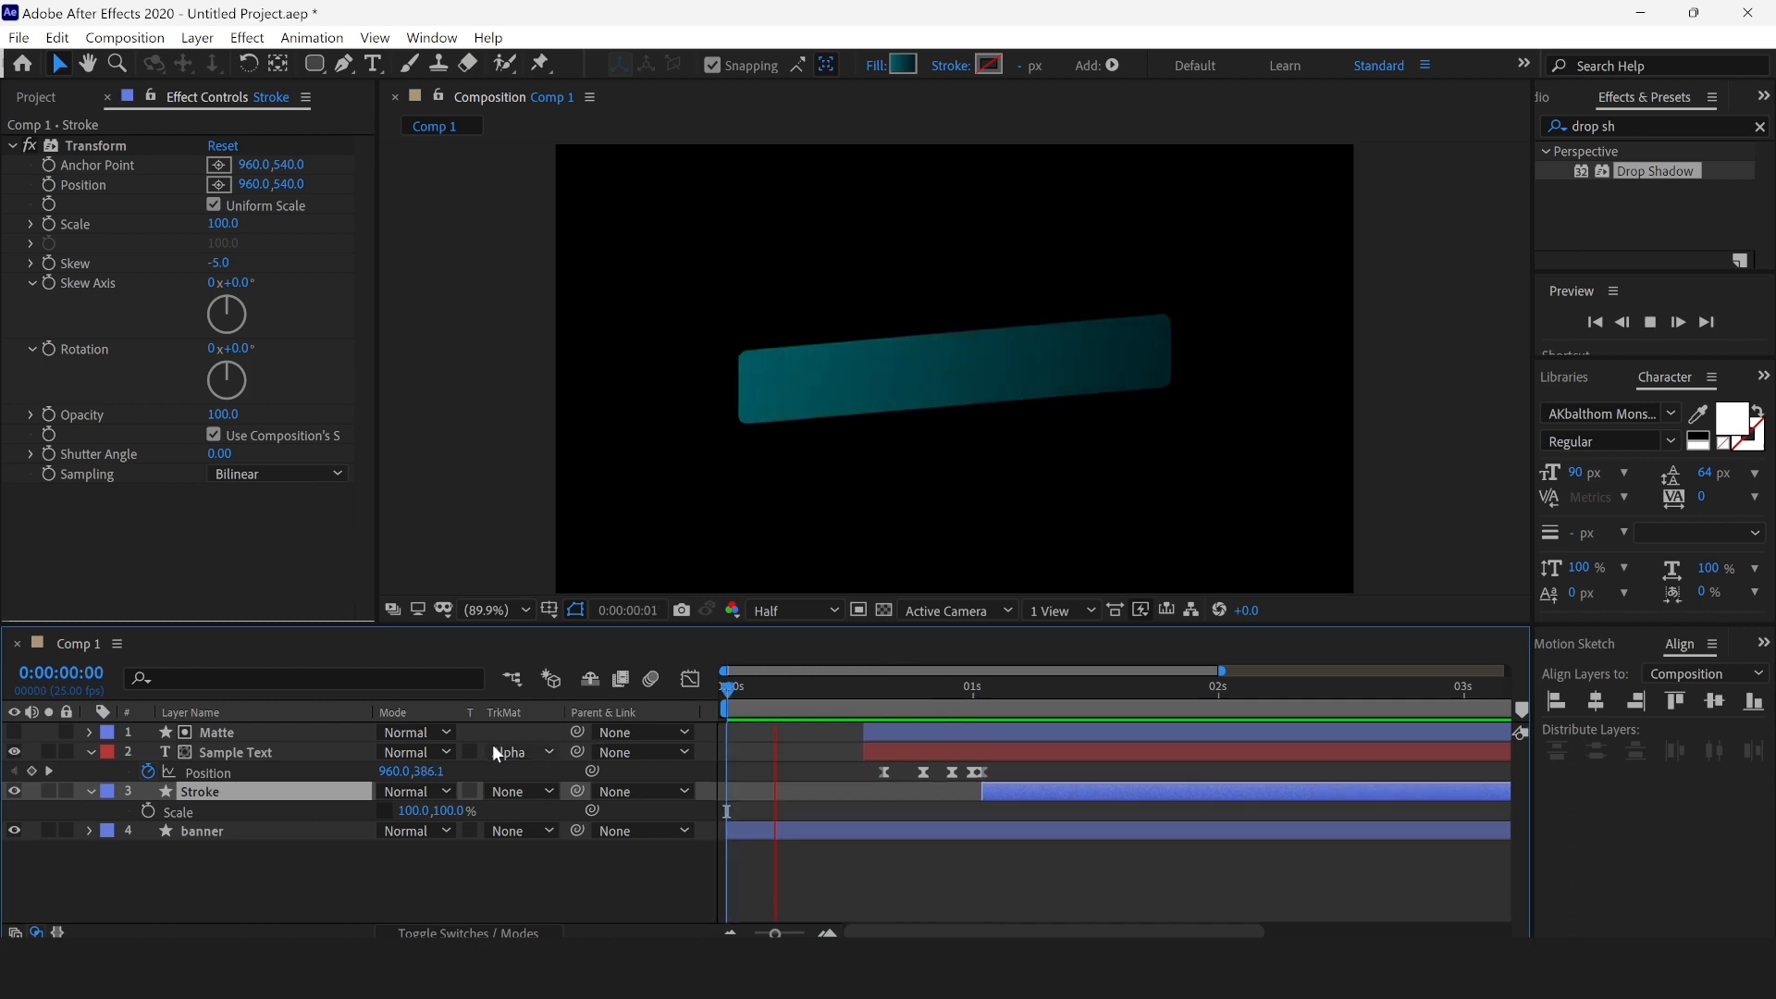
key(space)
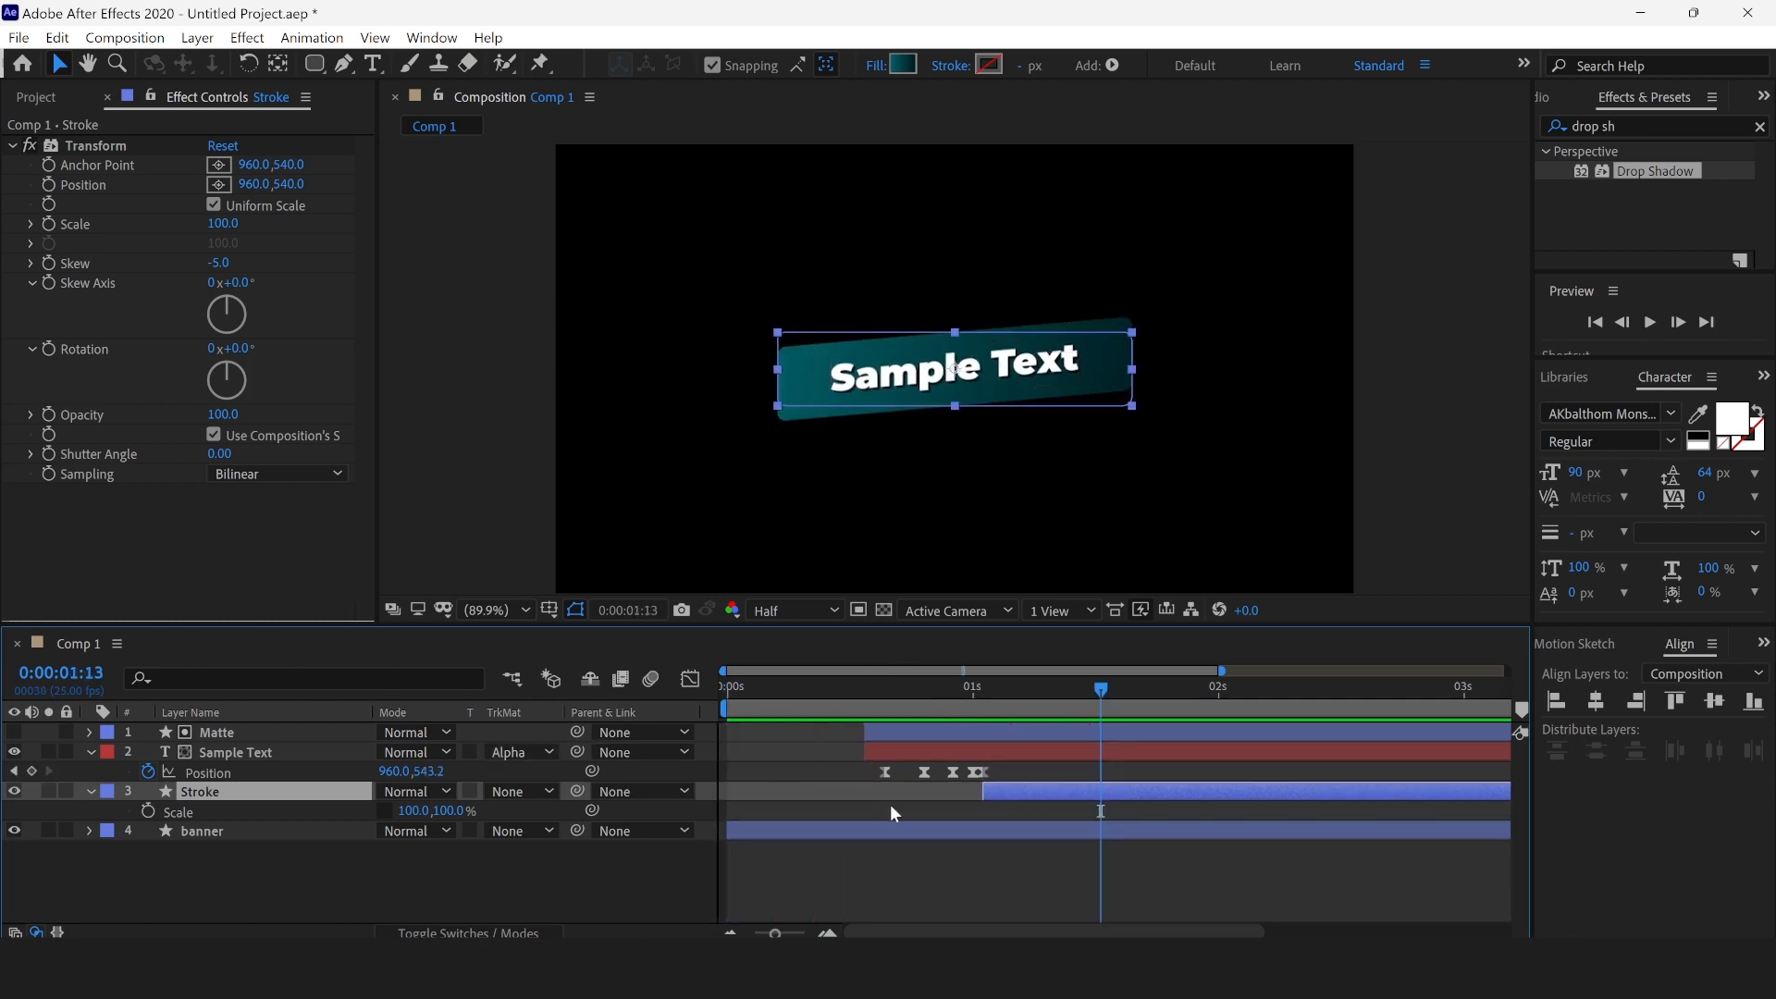
Step: Set the Stroke layer's fill to None and give it a solid white 6 px stroke
click(880, 66)
click(769, 418)
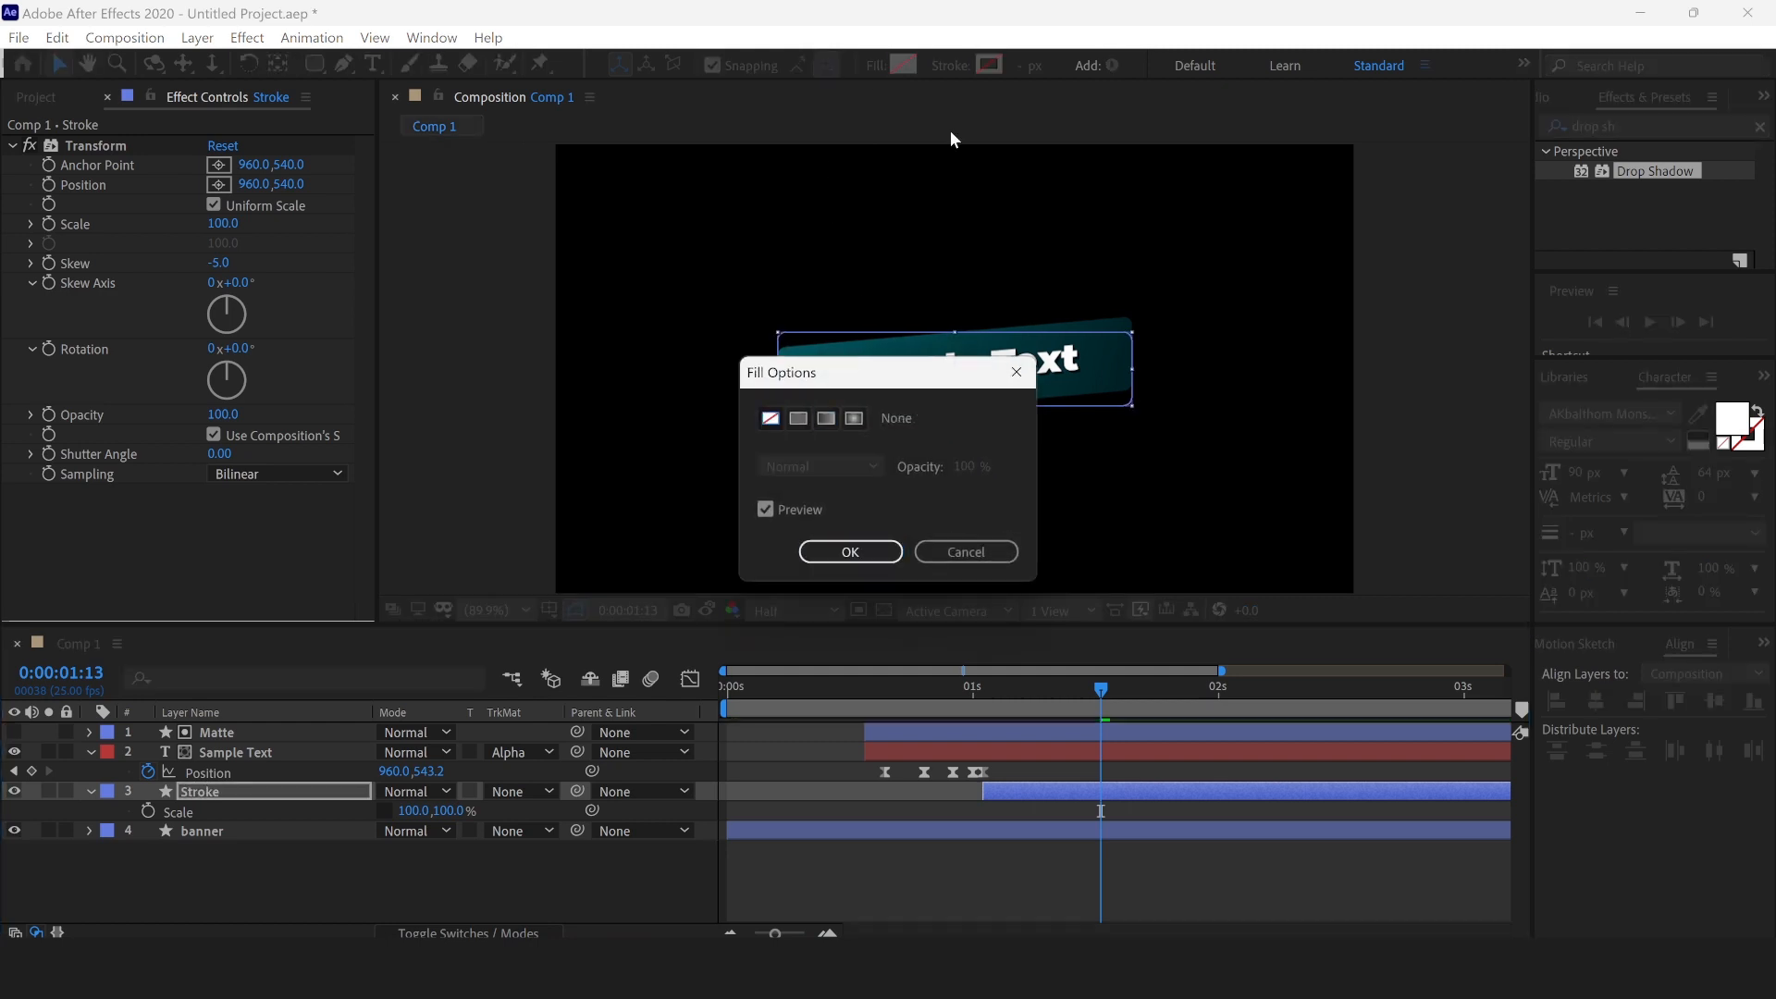
click(870, 551)
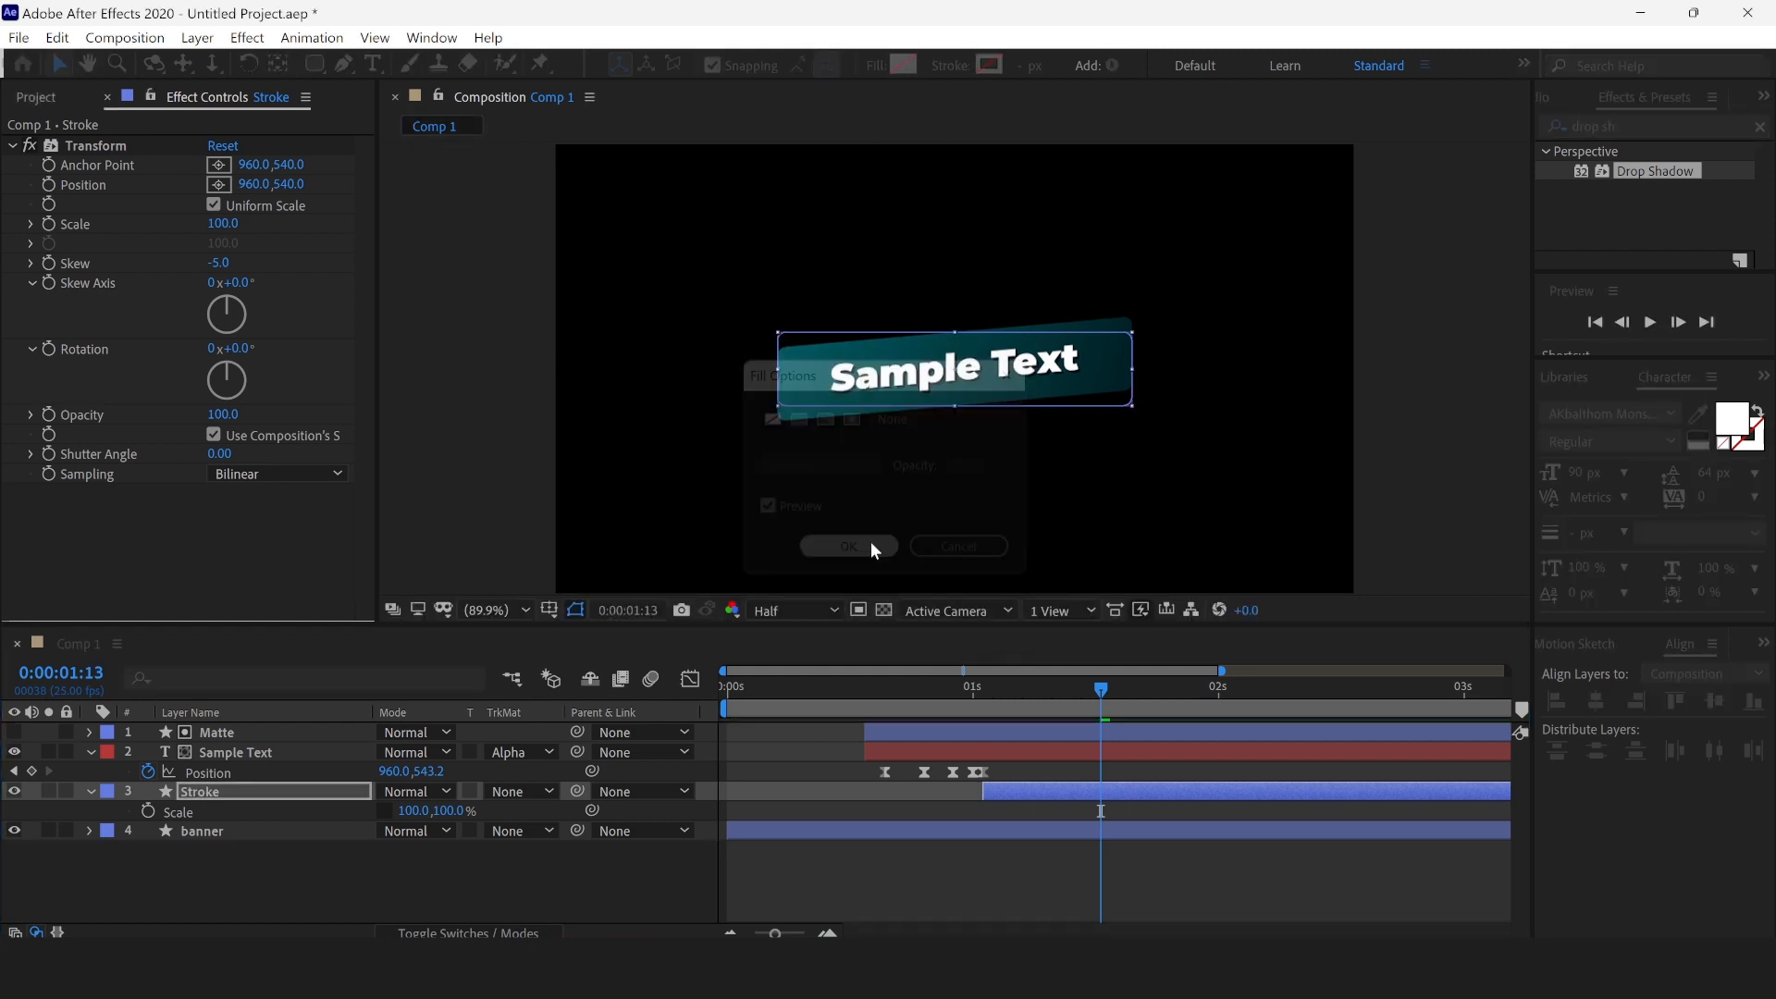
click(958, 72)
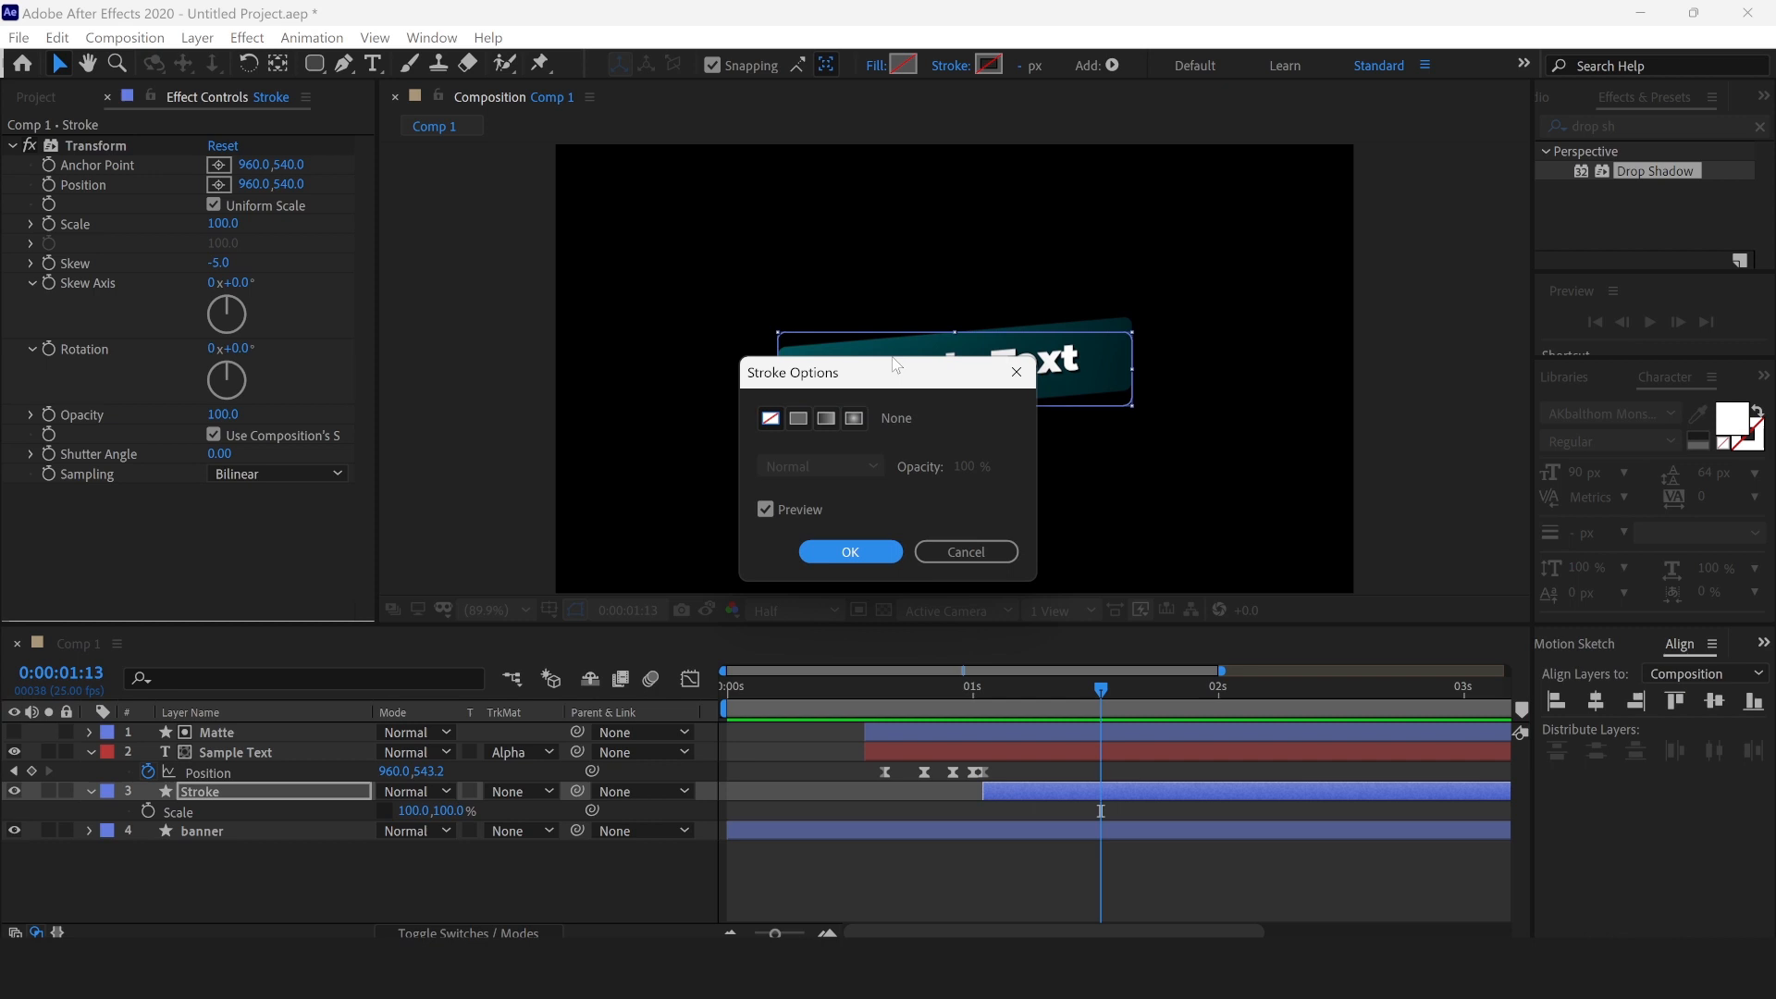
click(805, 419)
click(840, 553)
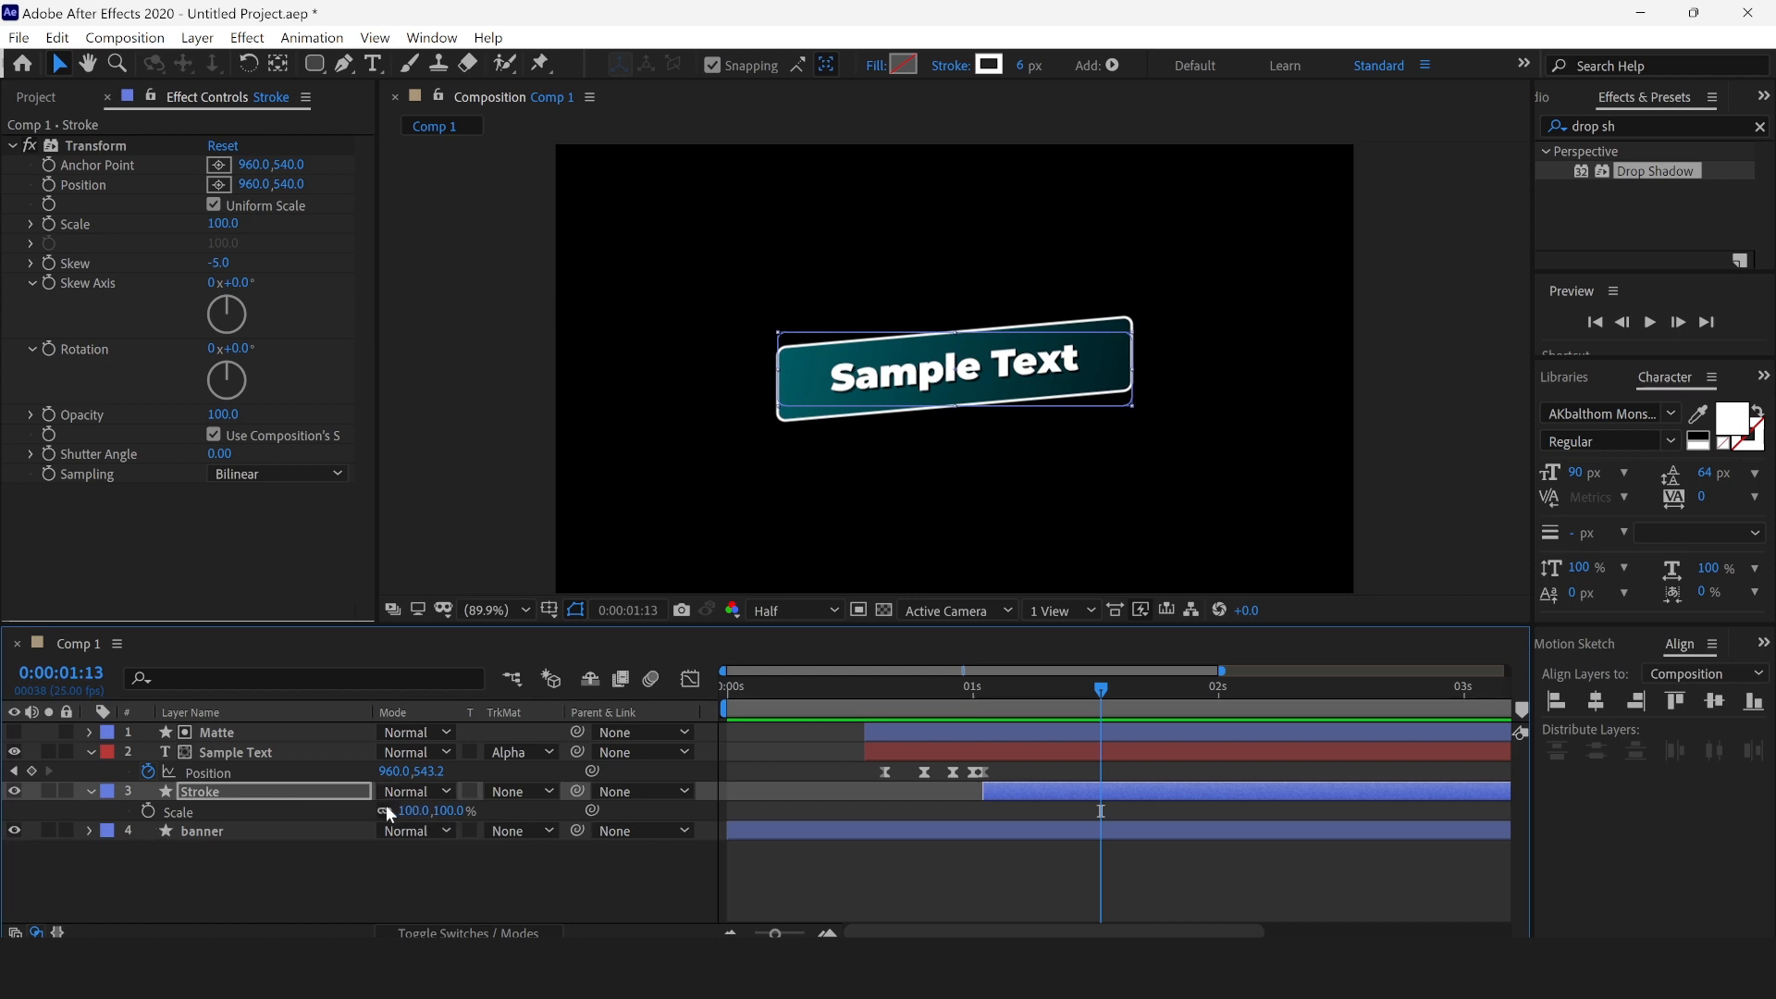
Step: Enlarge the Stroke layer around the banner by setting its unlinked Scale to 102% horizontally and 111% vertically
drag(444, 811, 447, 810)
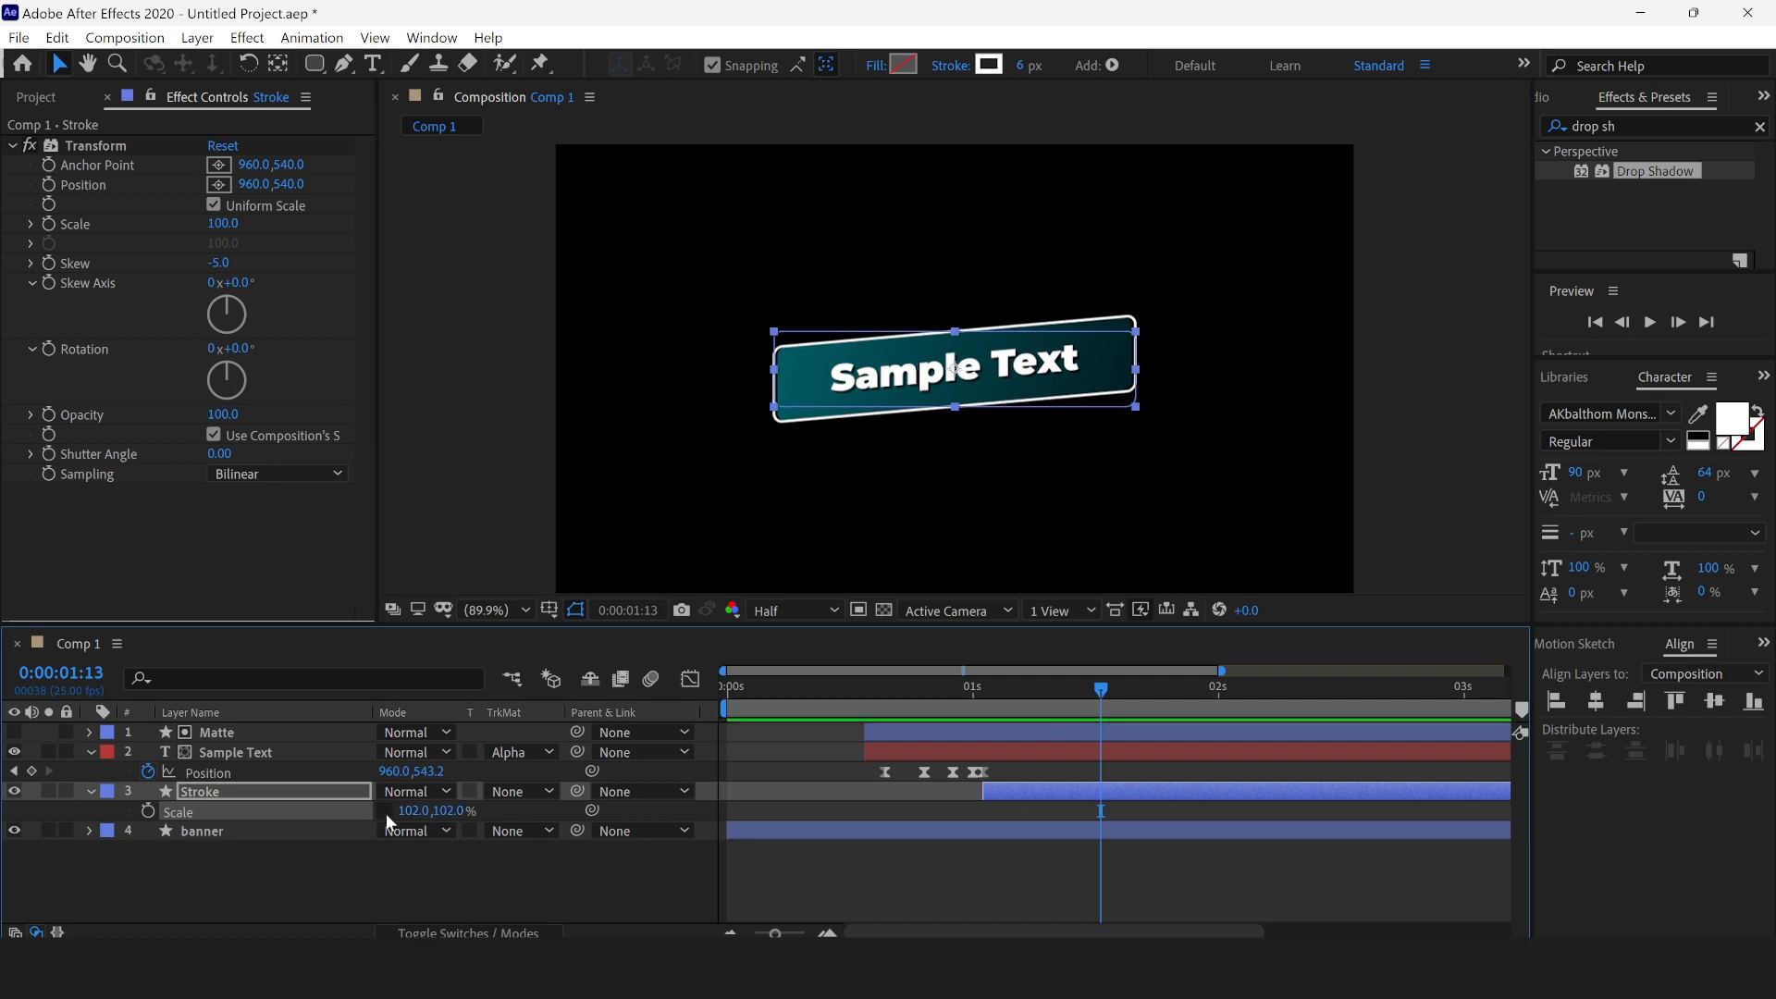
mouse_move(416, 811)
mouse_down()
mouse_move(471, 810)
mouse_move(412, 810)
mouse_up()
key(ctrl+z)
click(443, 810)
click(411, 810)
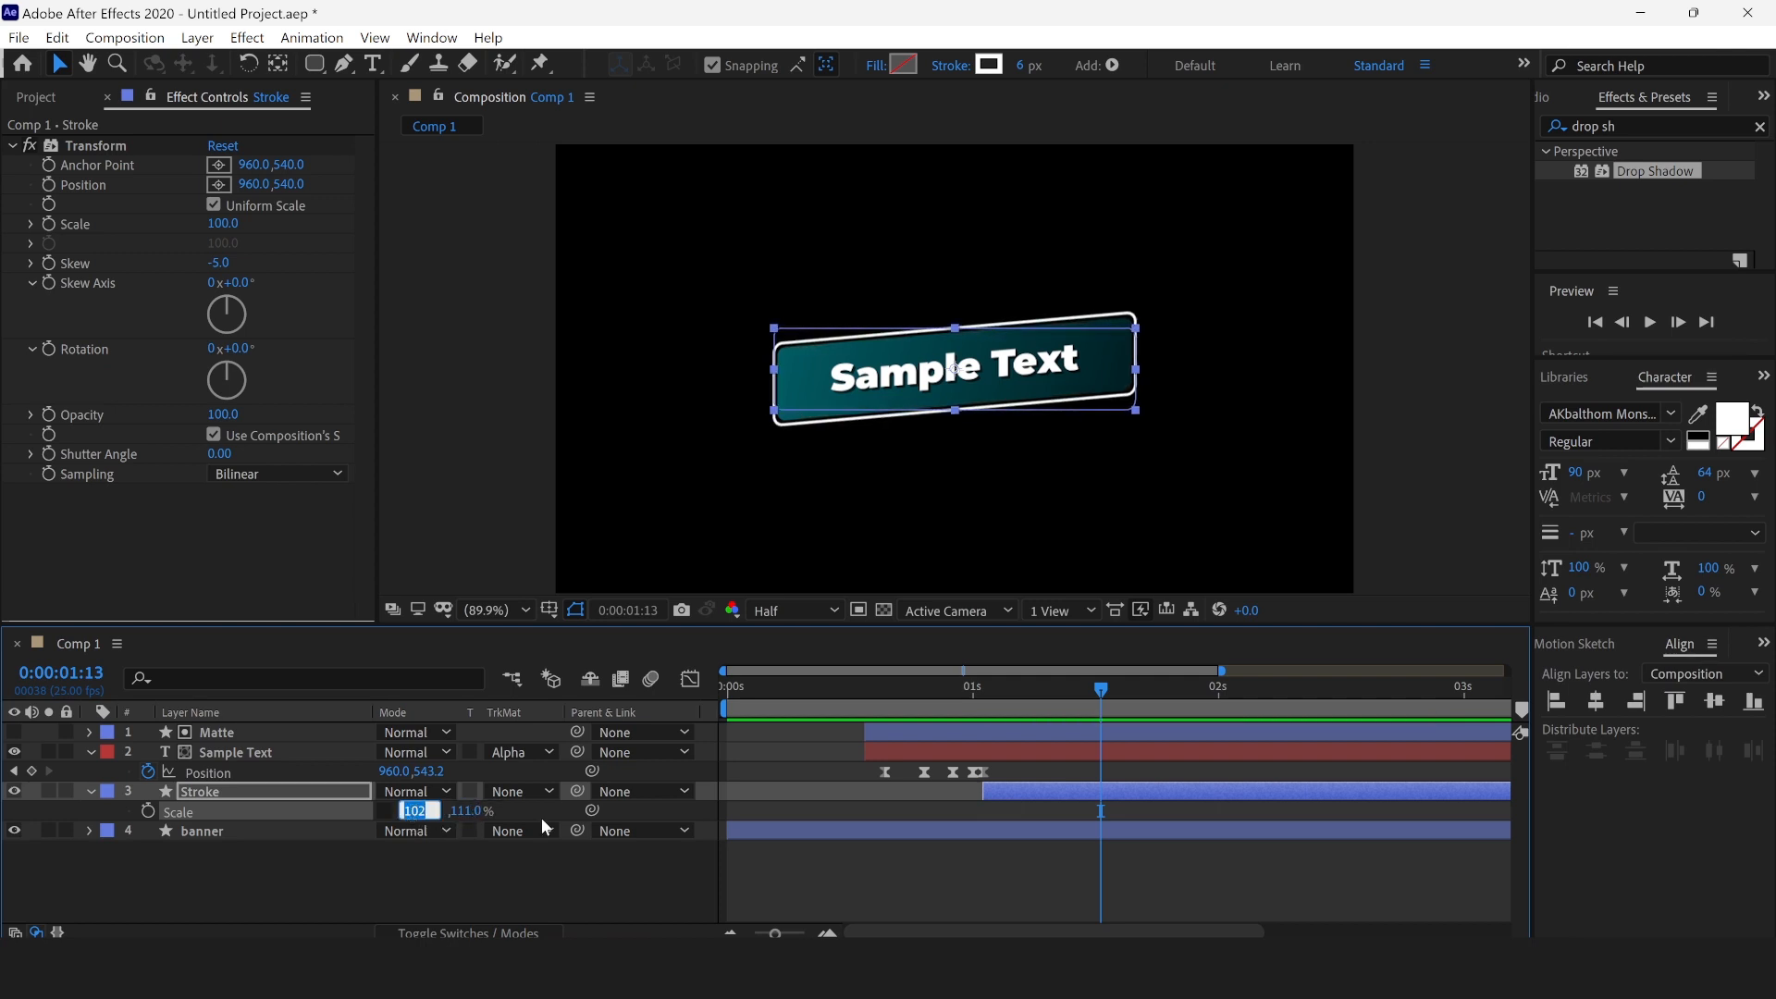
click(466, 850)
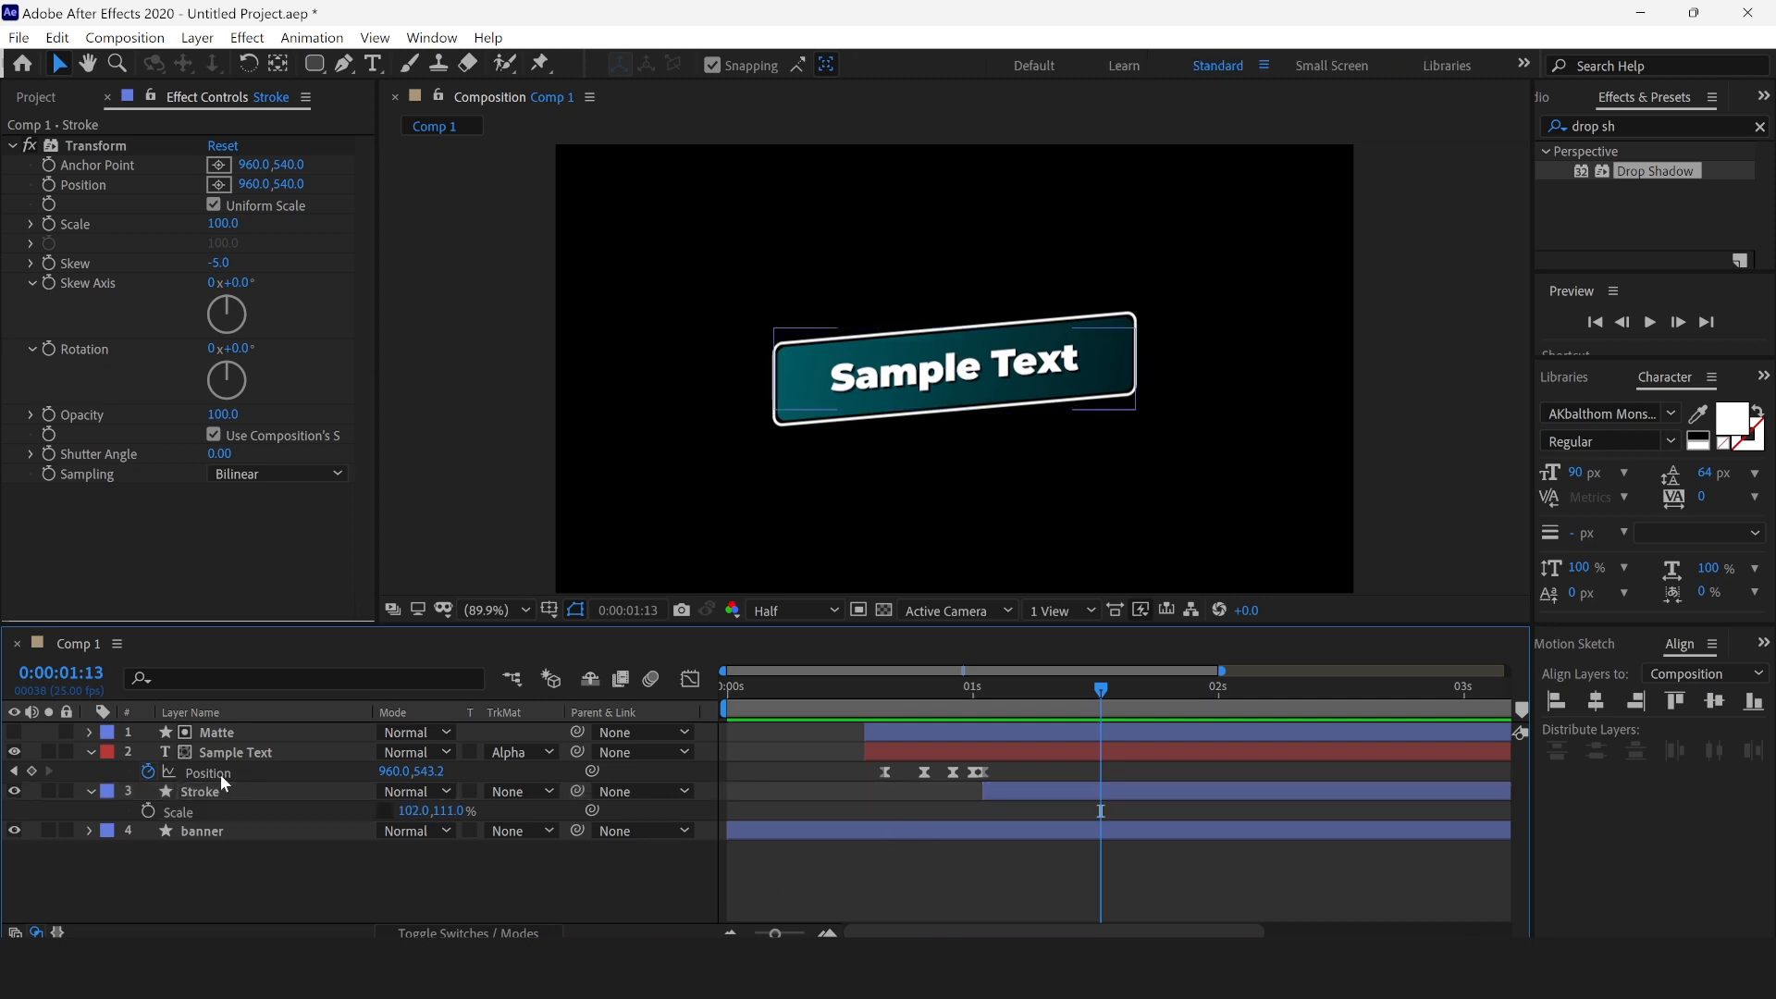
Step: Increase the taper Start Length of Stroke 1 in the Stroke layer's Rectangle 1 contents
click(167, 792)
click(89, 792)
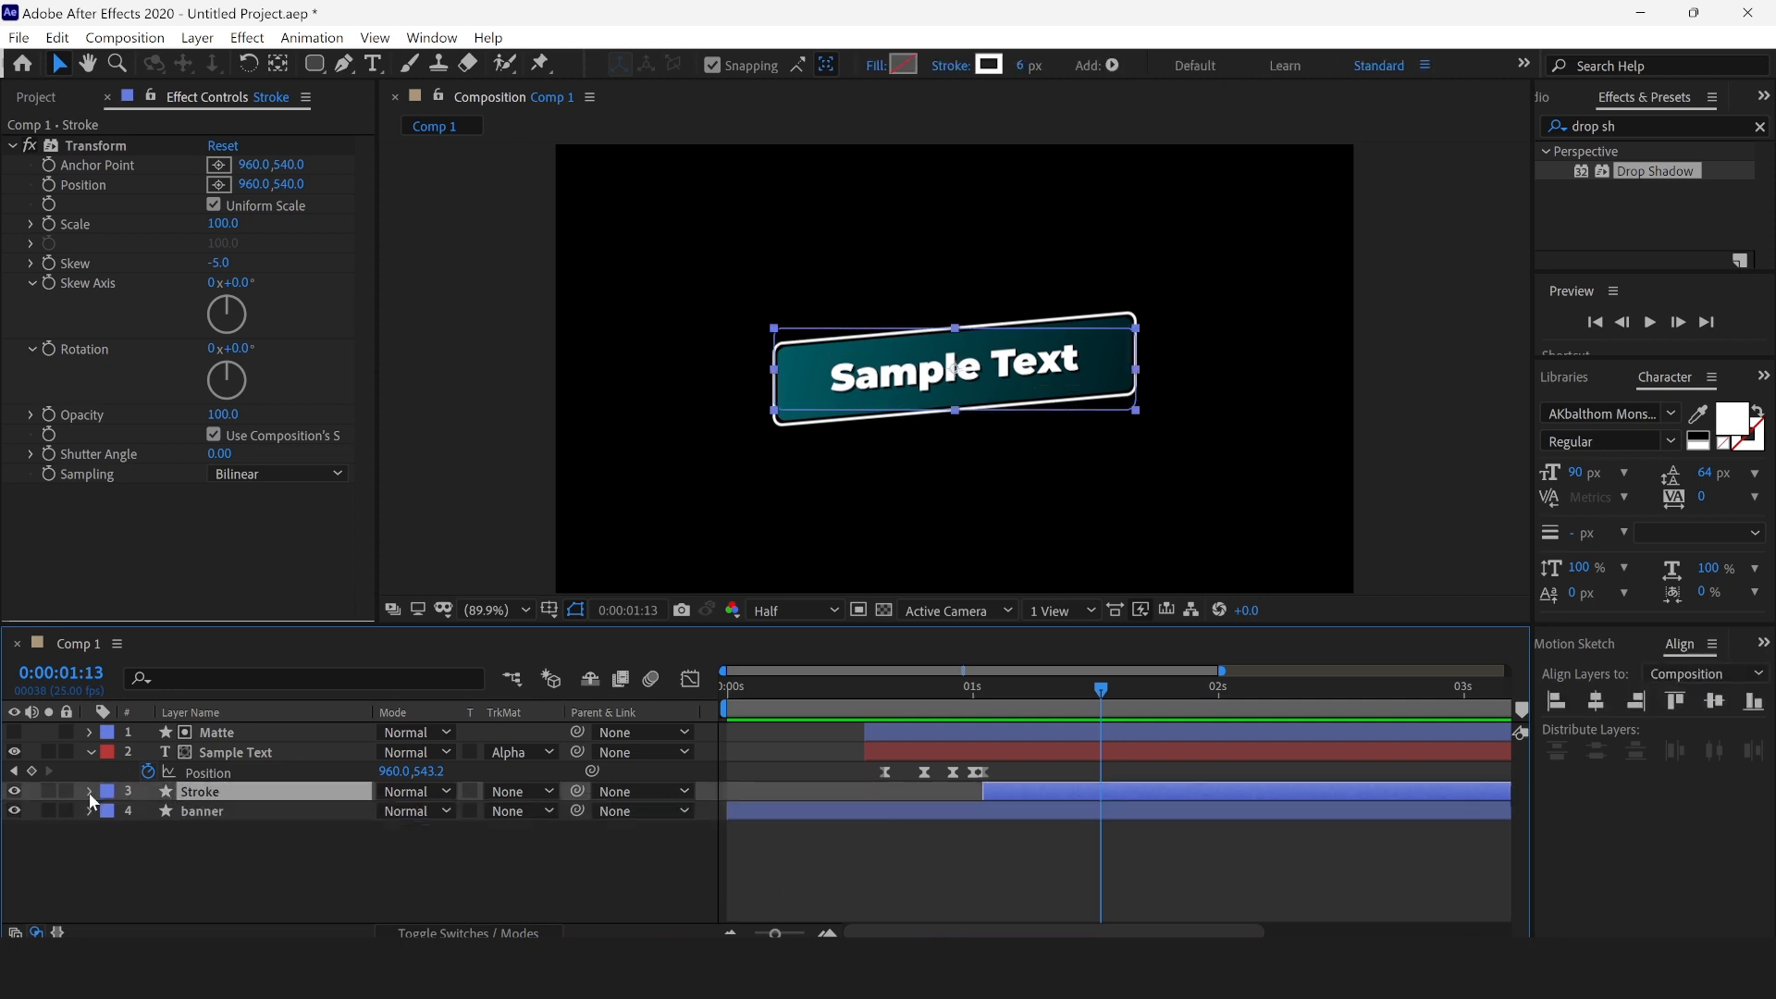
click(88, 792)
scroll(192, 840, down, 1)
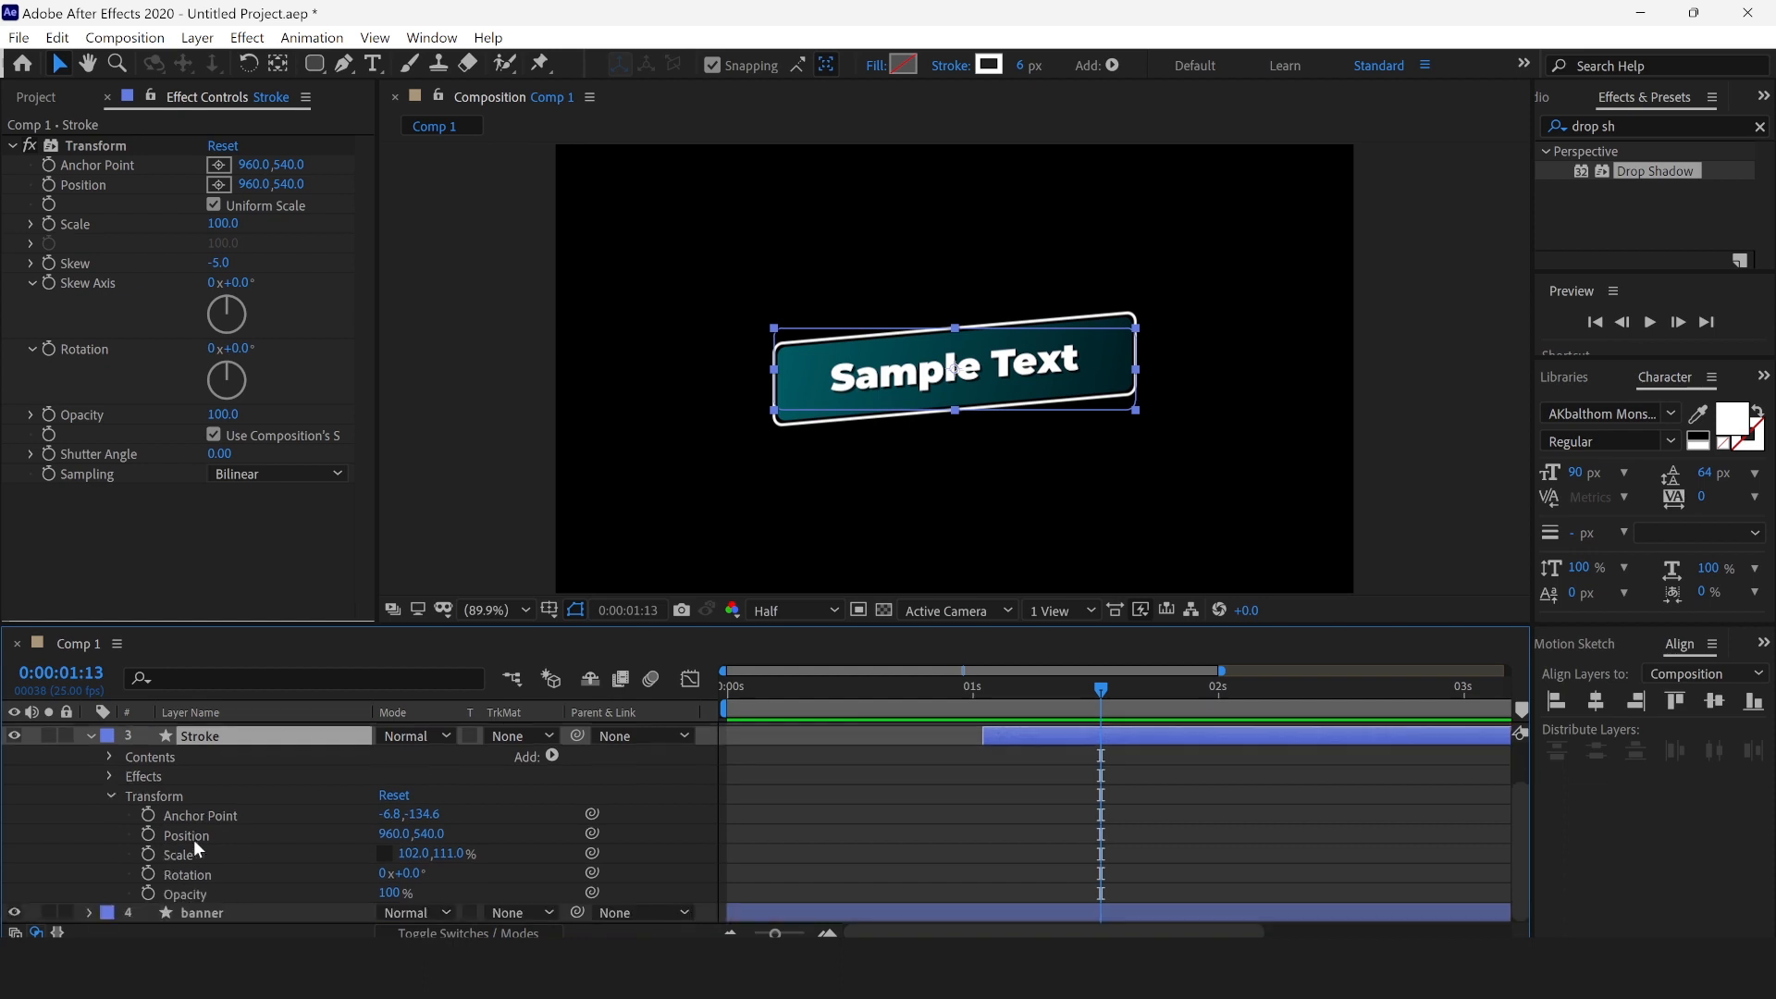
click(111, 755)
click(114, 812)
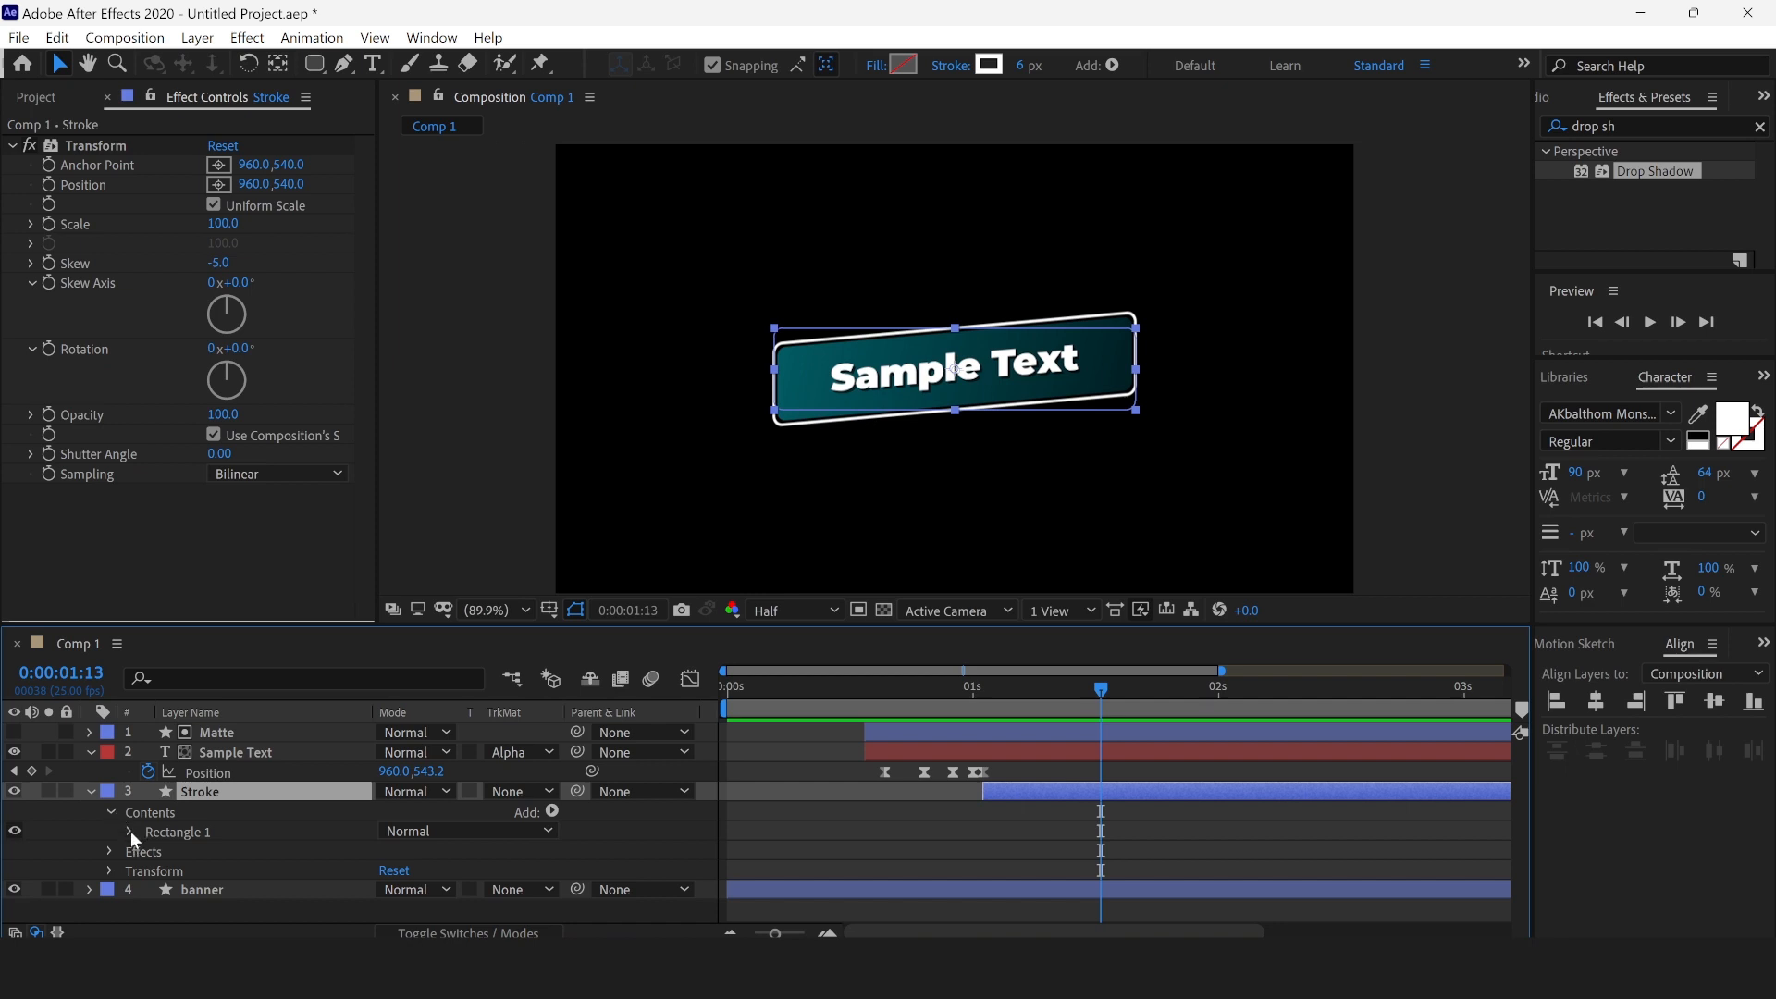
click(130, 830)
click(206, 874)
scroll(203, 875, down, 1)
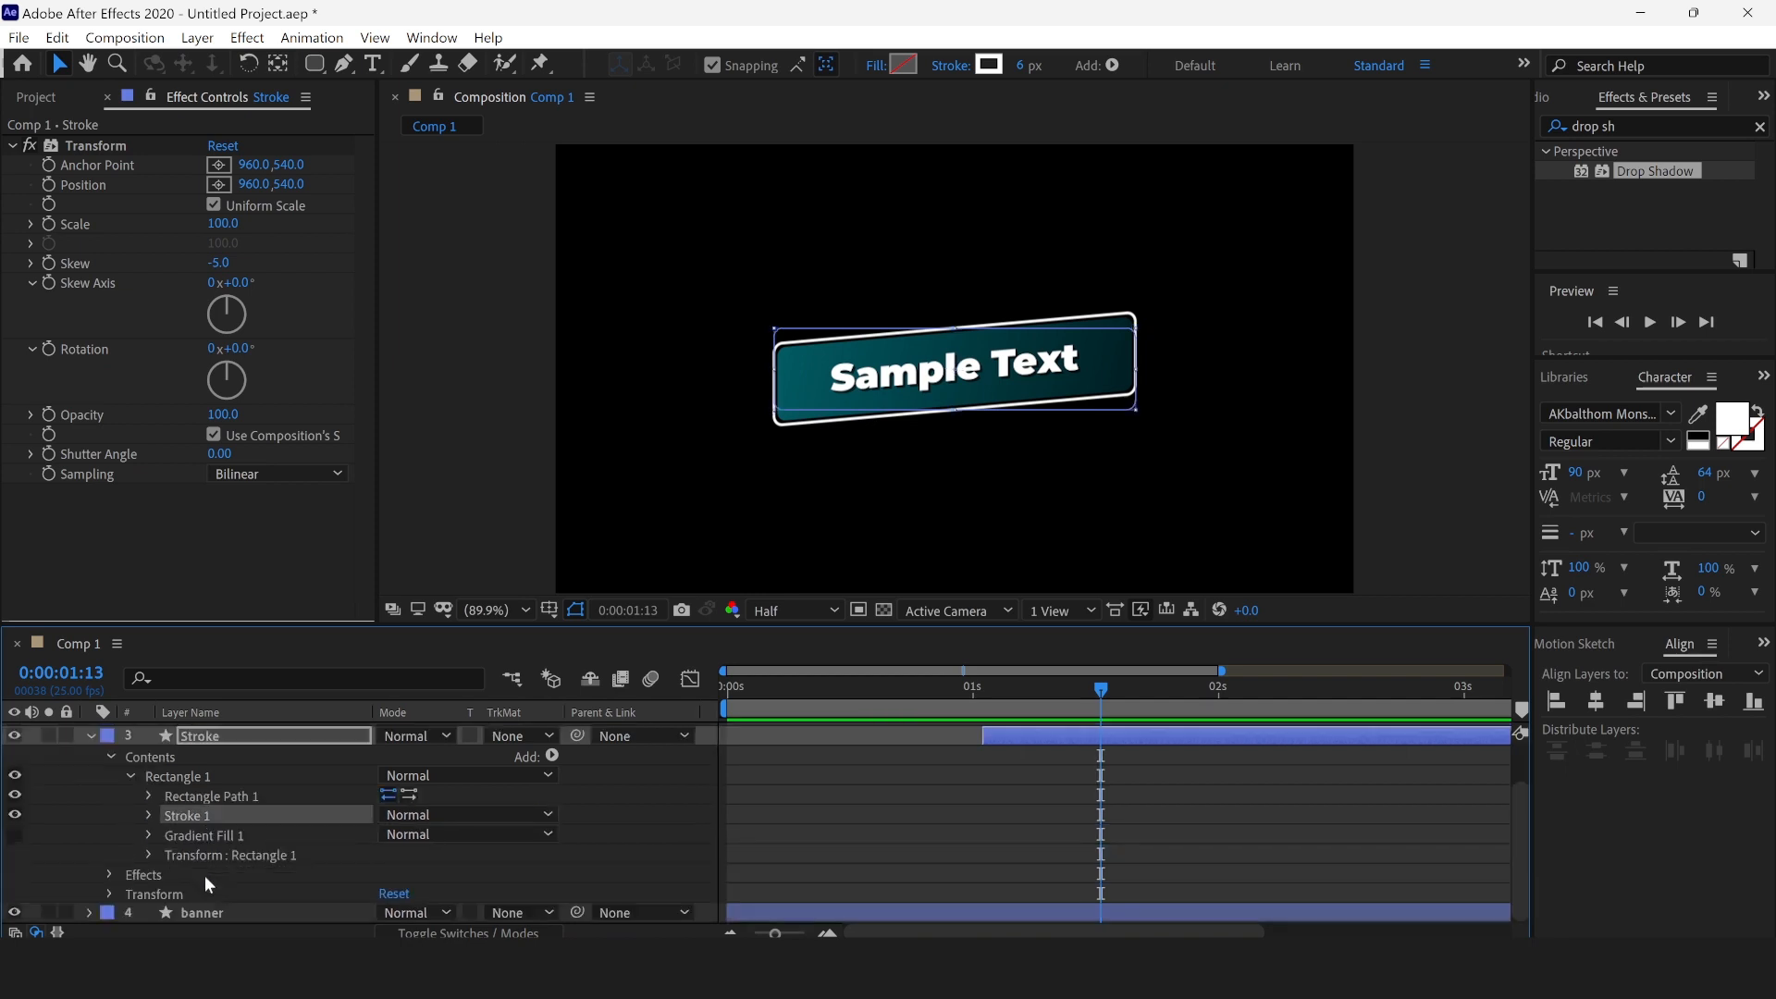
click(148, 814)
scroll(176, 820, down, 2)
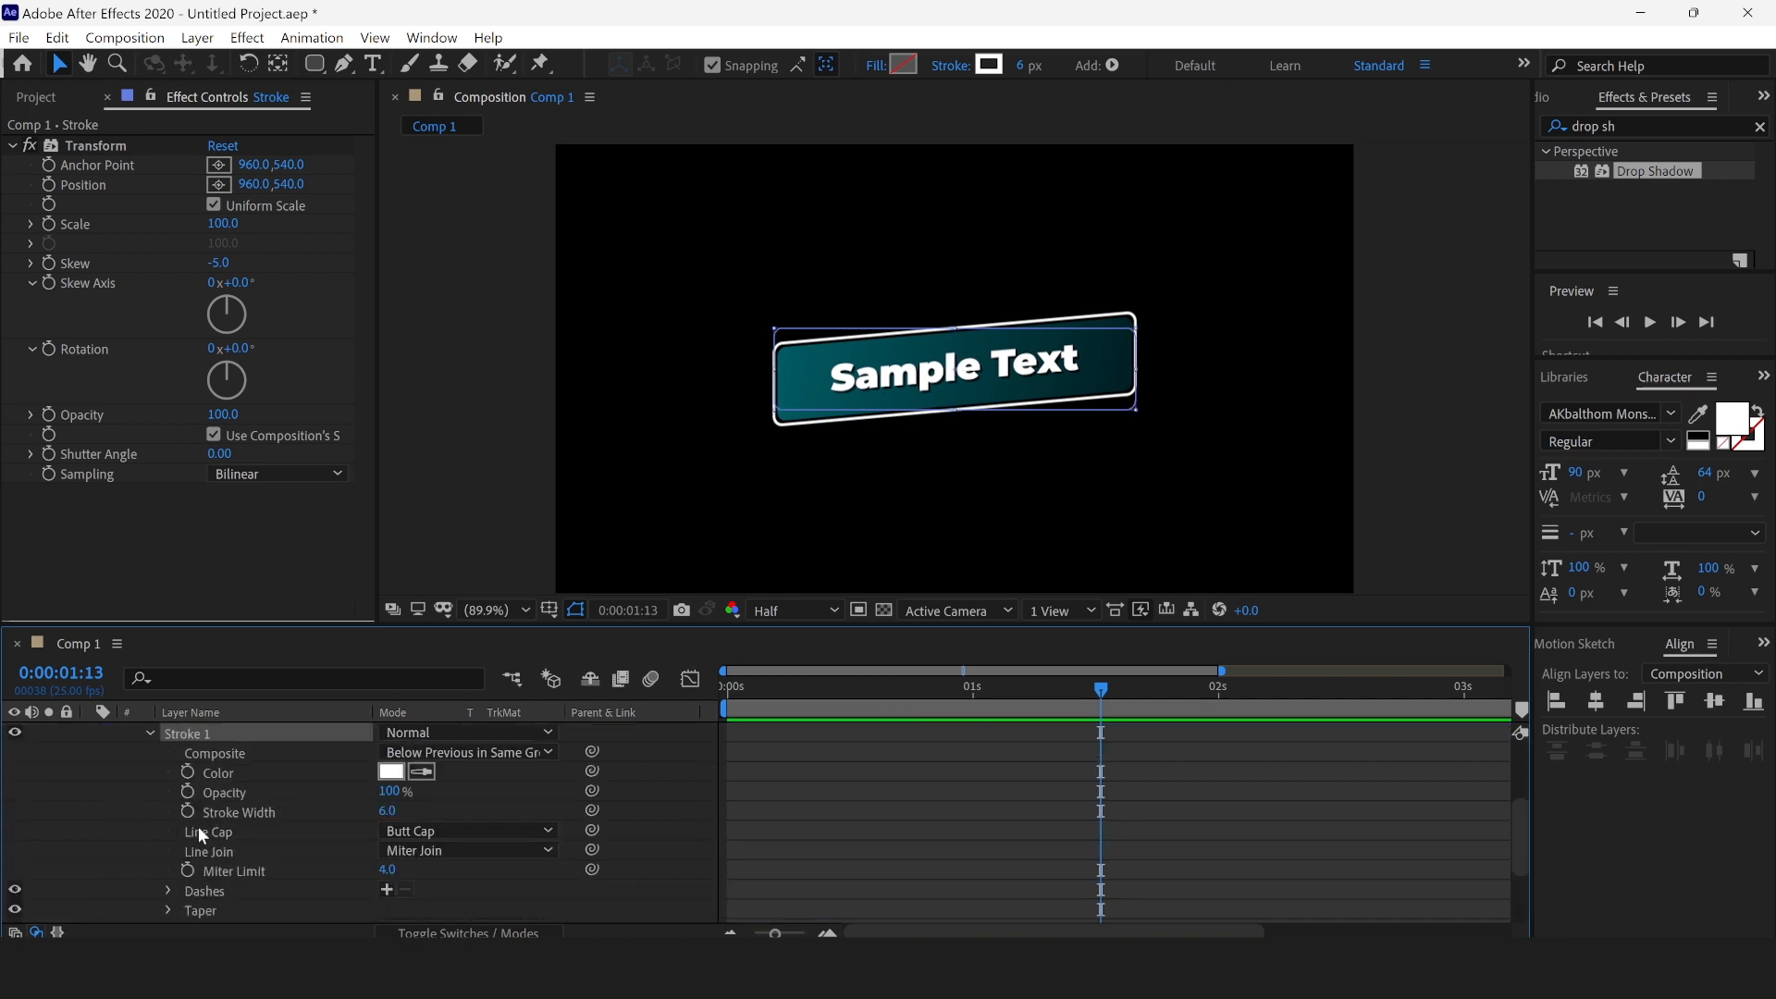
scroll(252, 840, down, 2)
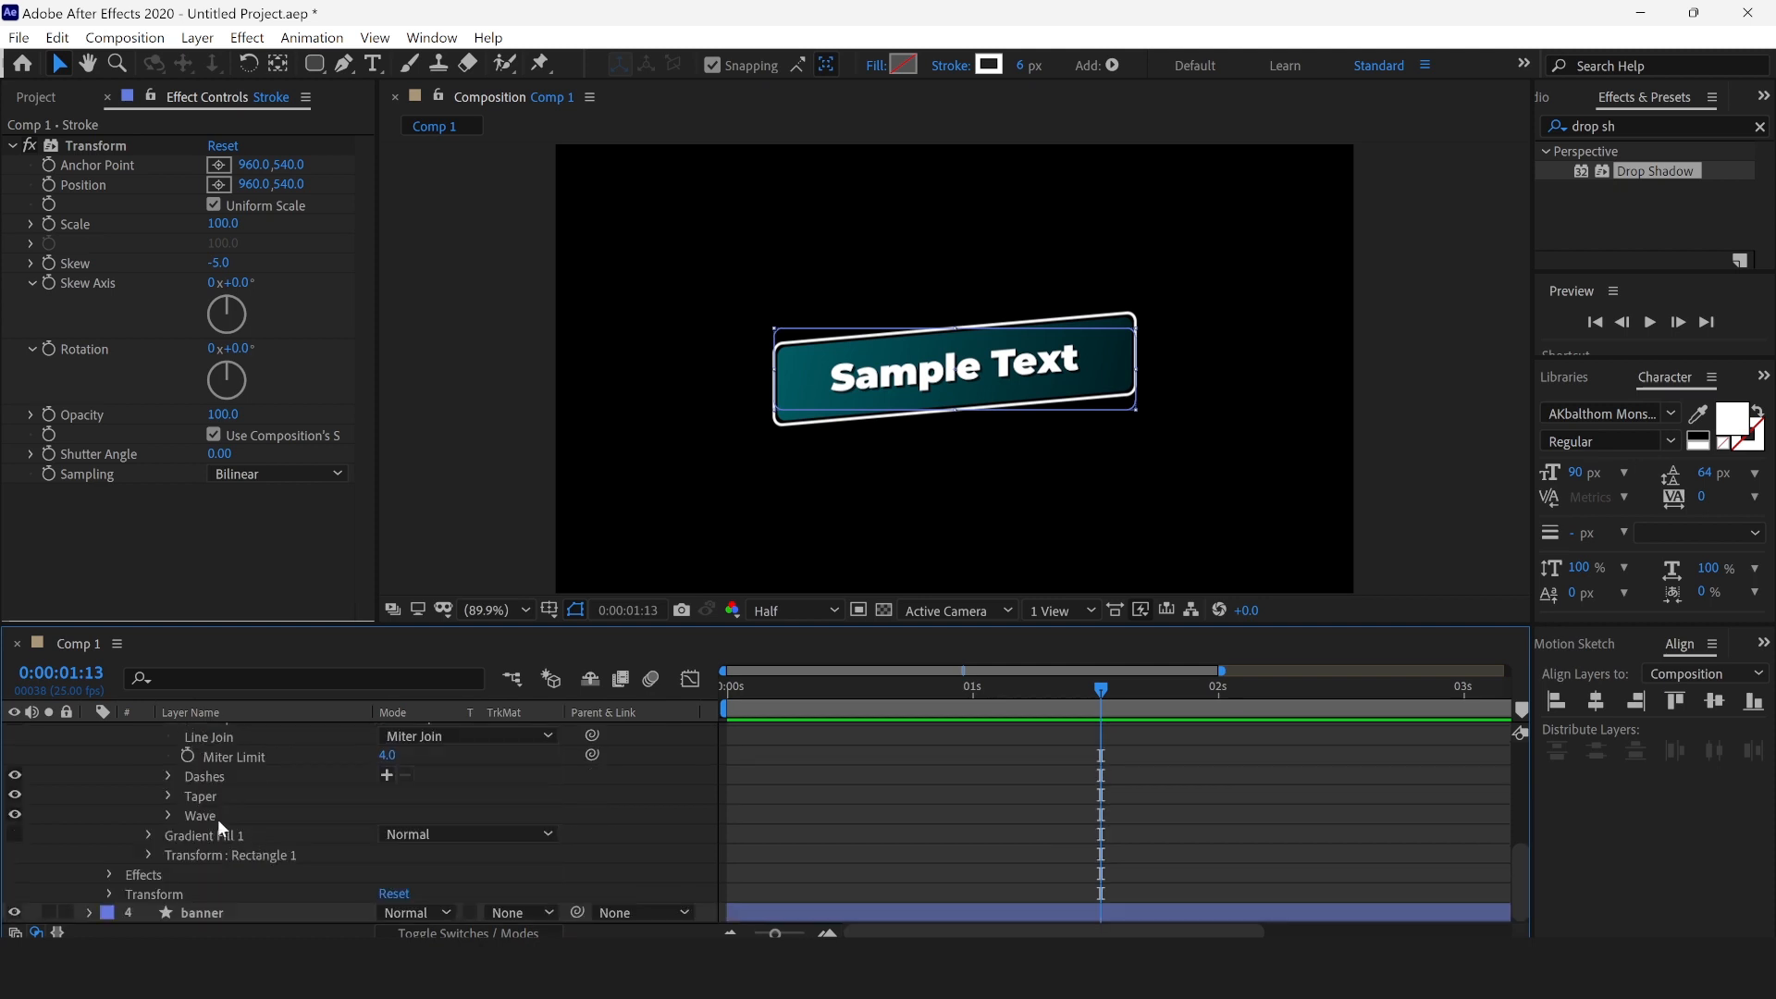
click(168, 796)
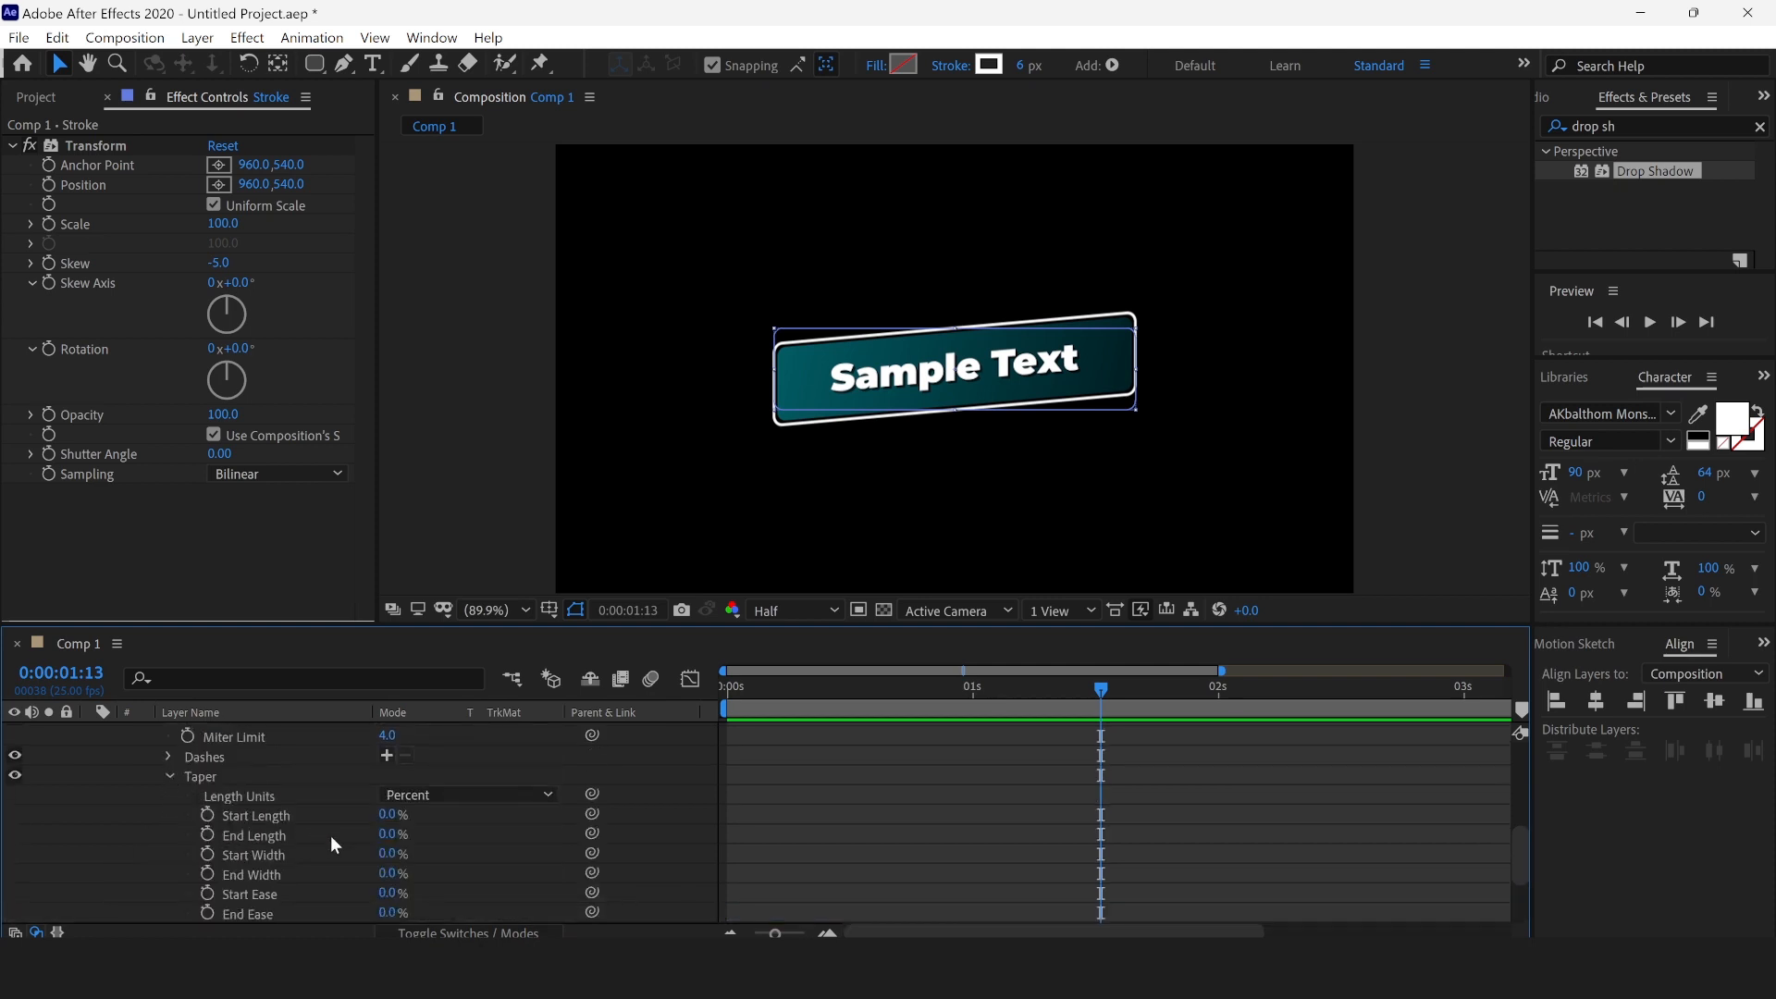
drag(387, 820, 451, 820)
Step: Set Stroke 1's Line Cap to Round Cap and its Line Join to Round Join
scroll(454, 814, up, 3)
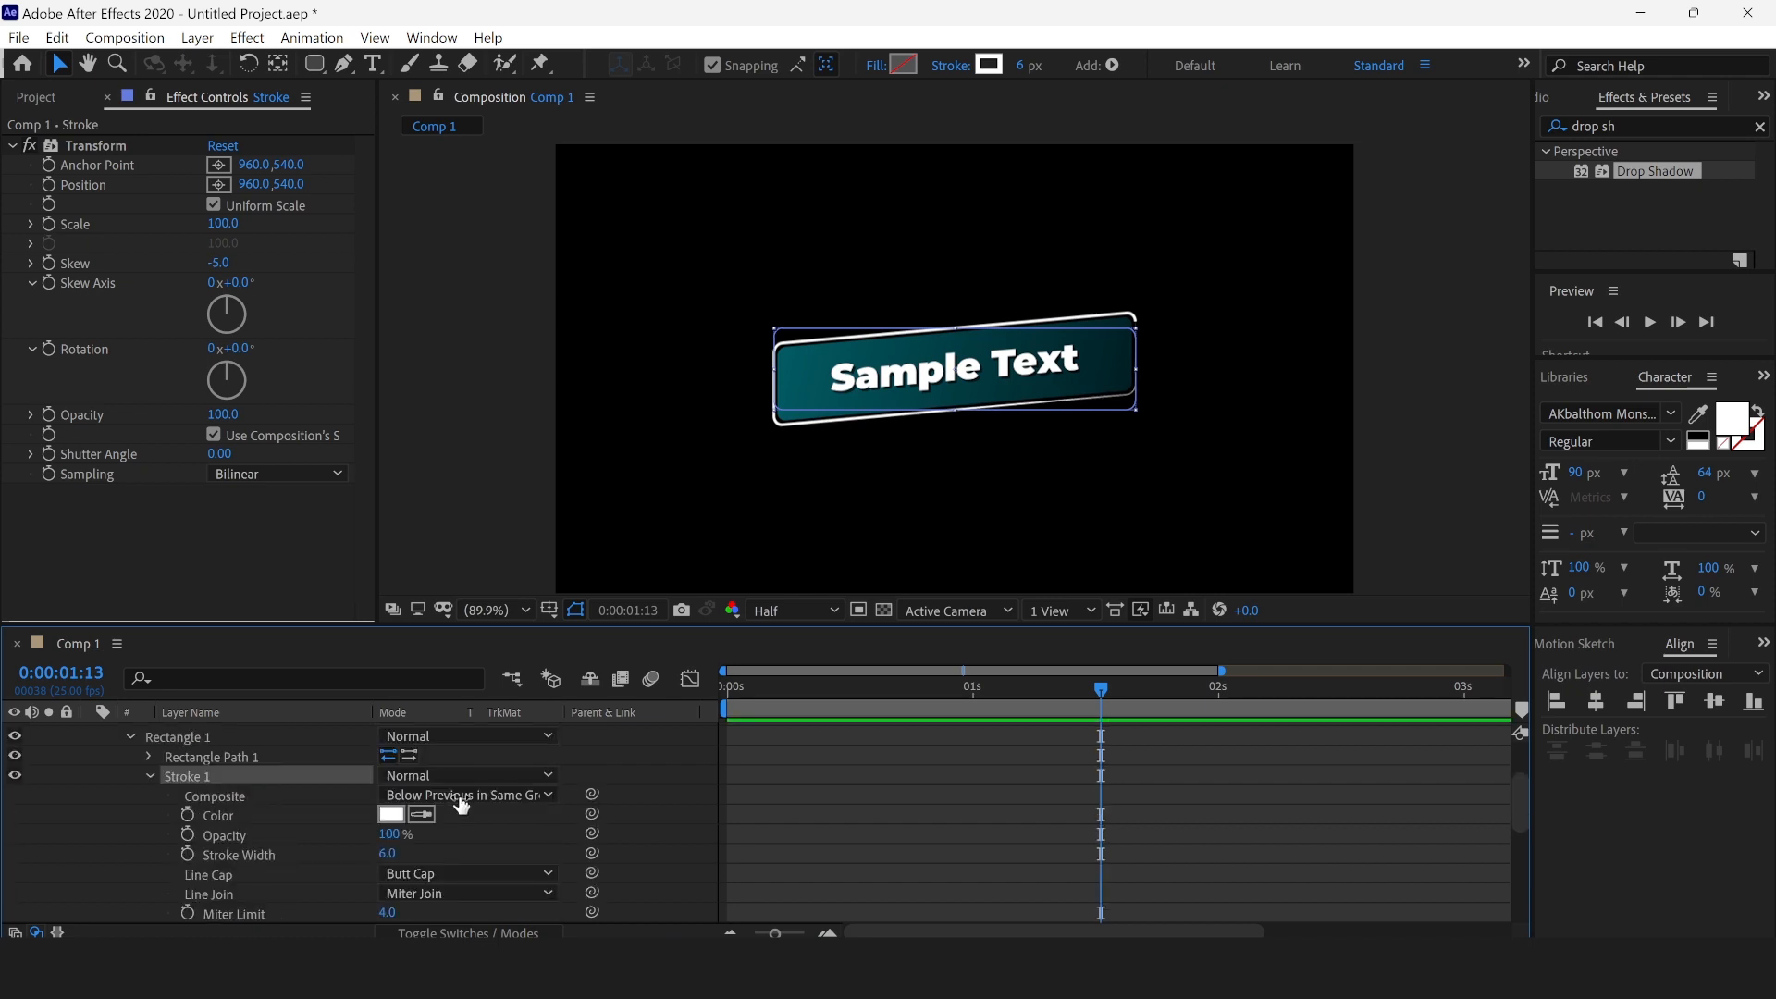
click(469, 874)
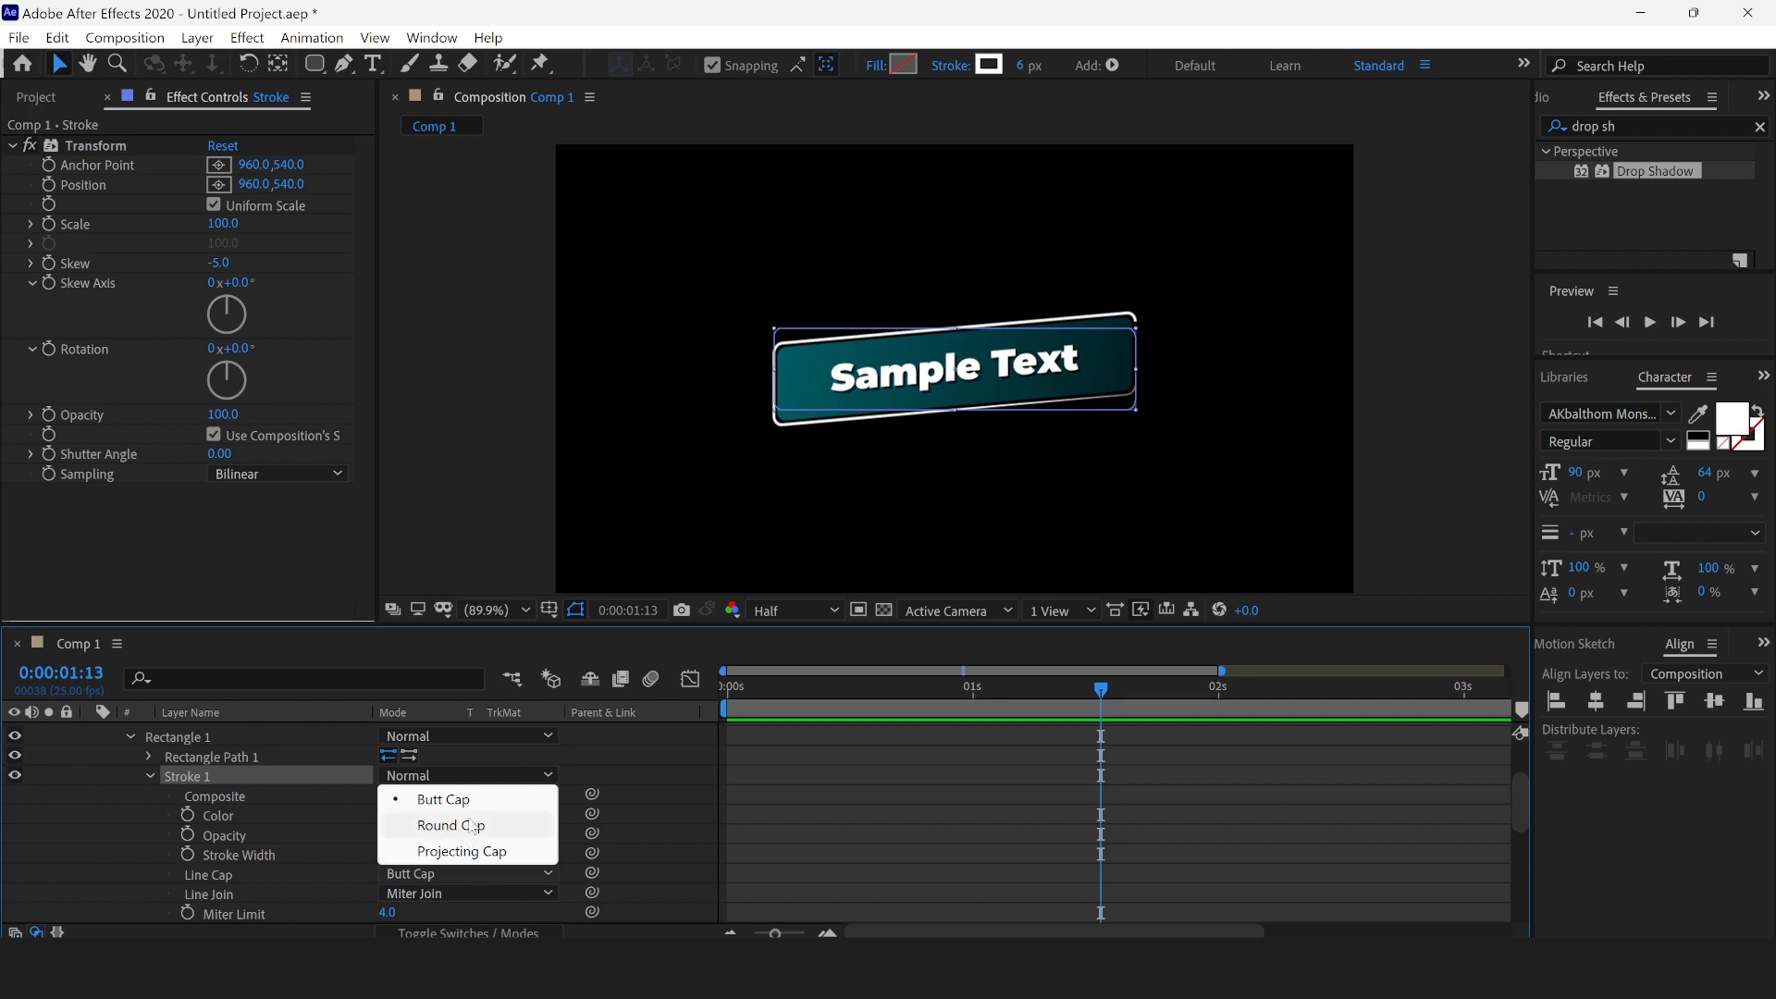
click(467, 825)
click(493, 894)
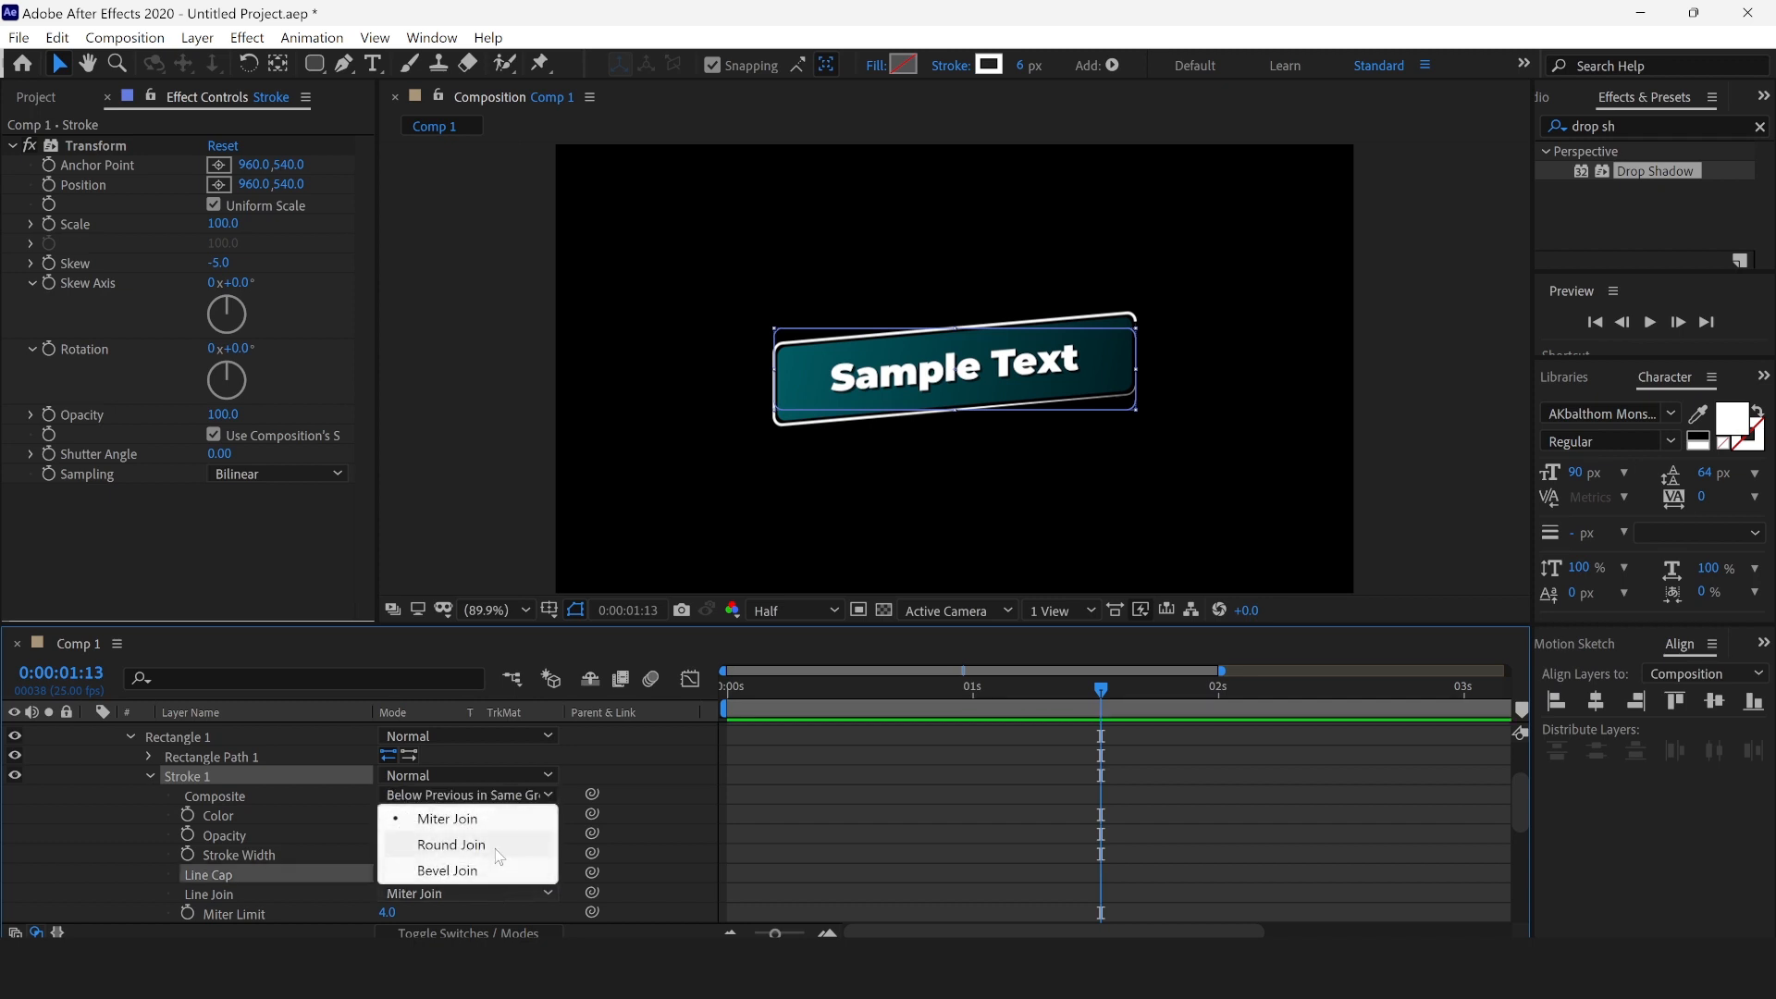
click(496, 869)
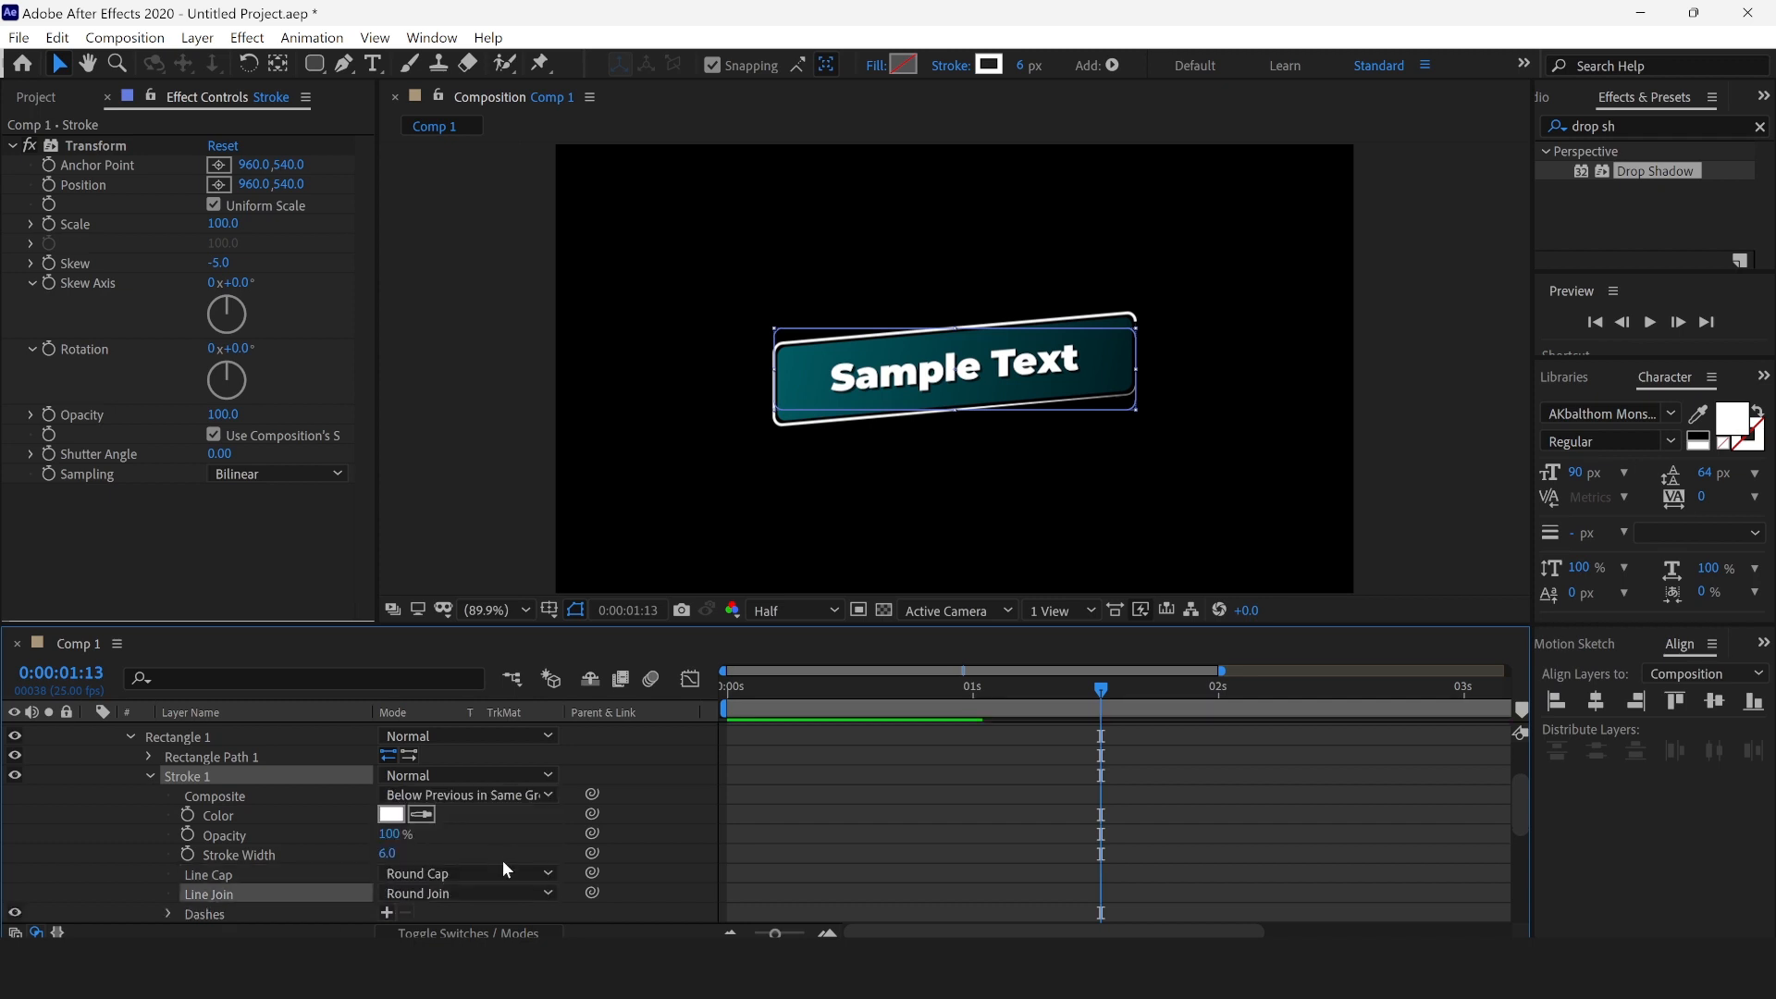
Step: Set the taper End Length of the Stroke layer's Stroke 1 to 31%
scroll(502, 860, down, 5)
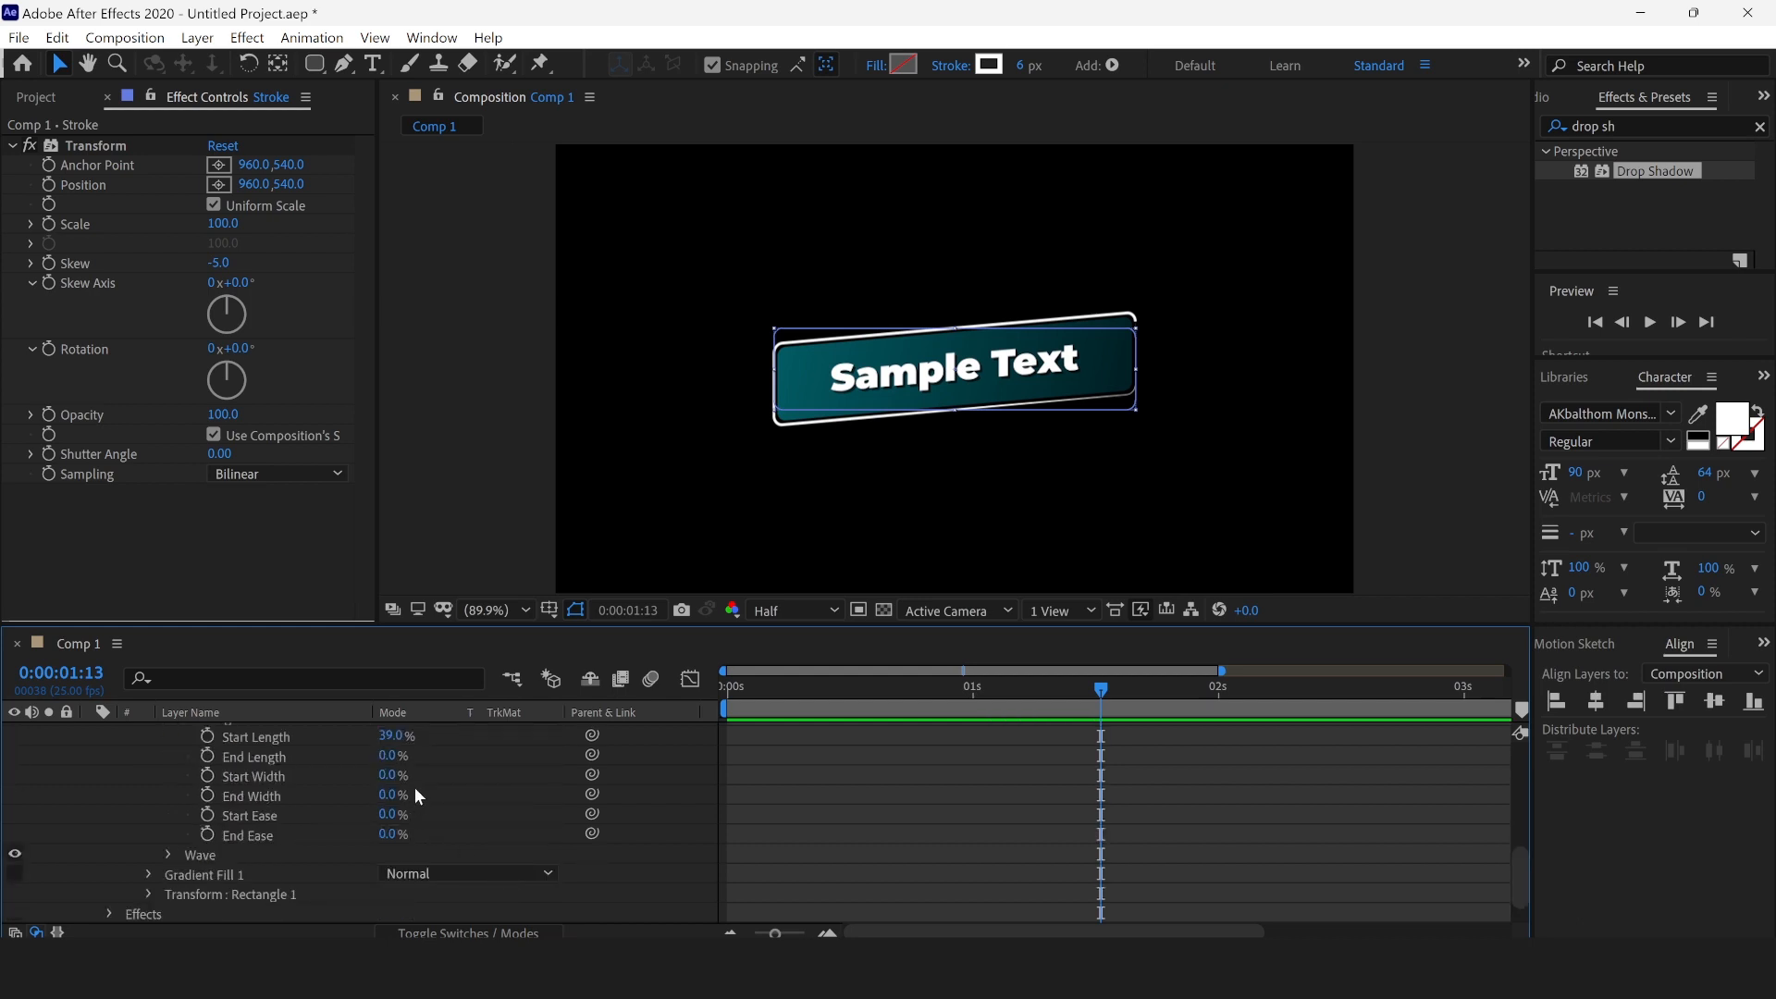
drag(386, 756, 430, 767)
click(1215, 475)
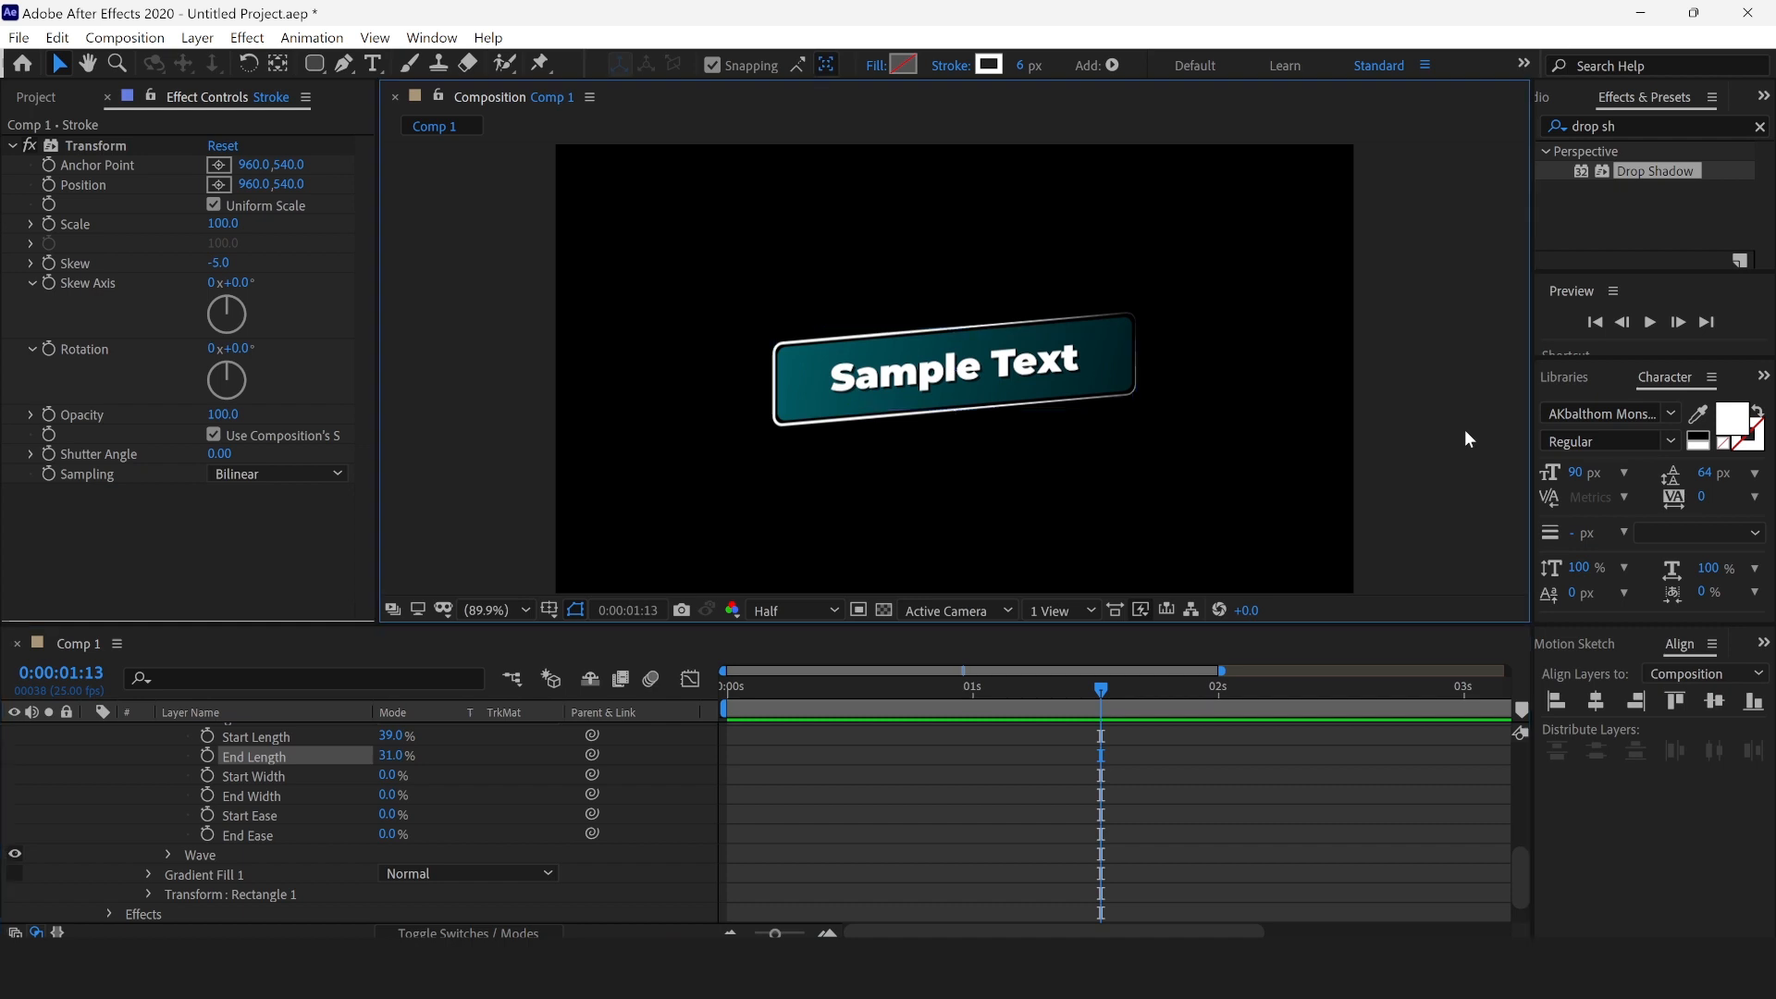
Step: Collapse the Stroke layer's Rectangle 1 contents and add a Trim Paths operator to the layer
scroll(440, 789, up, 6)
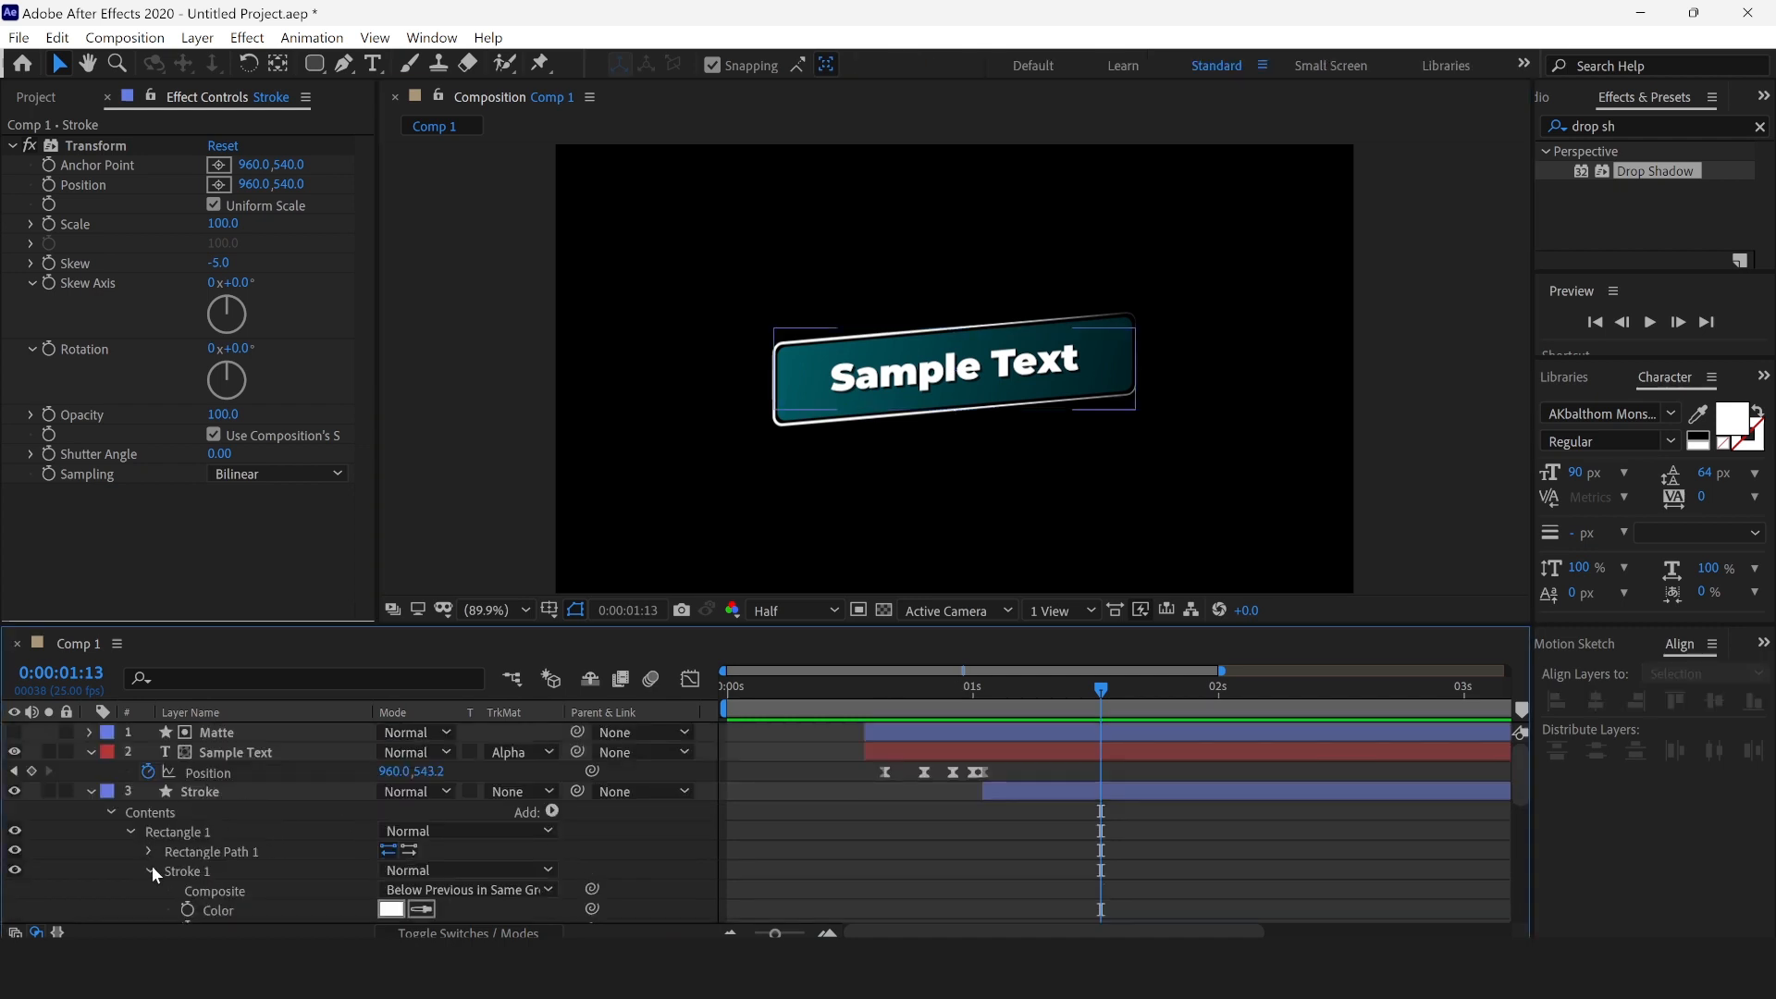
click(152, 865)
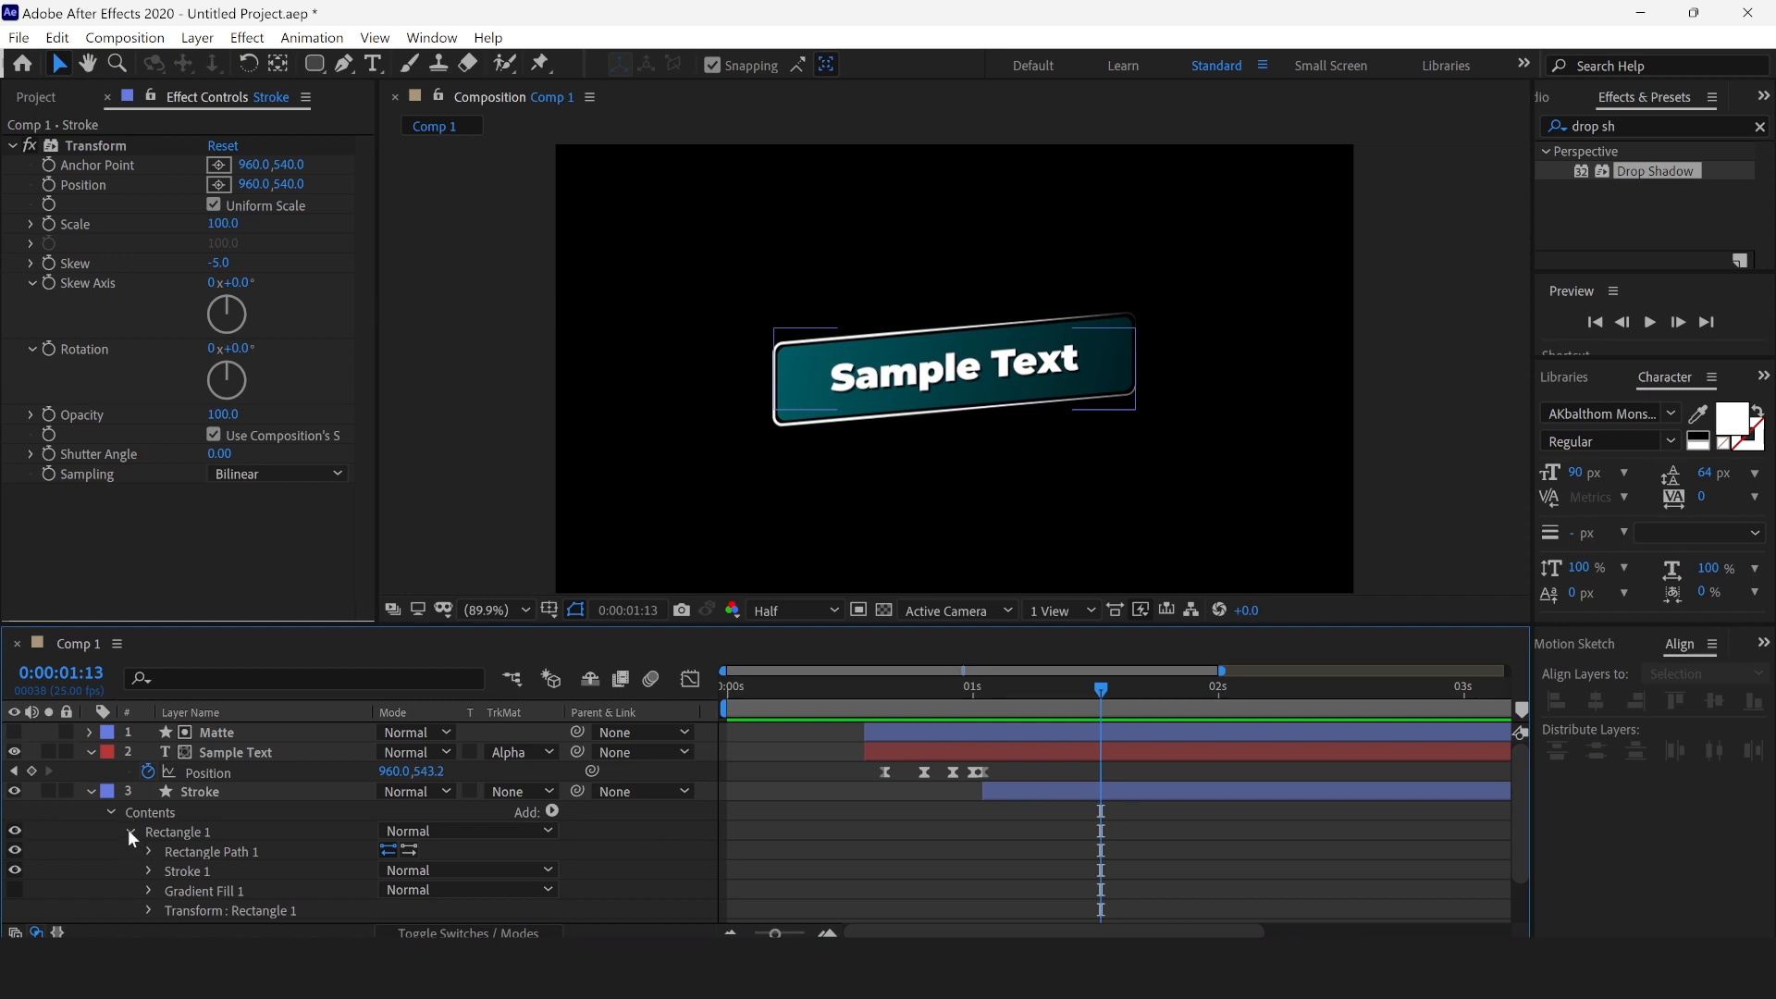
click(127, 830)
click(109, 812)
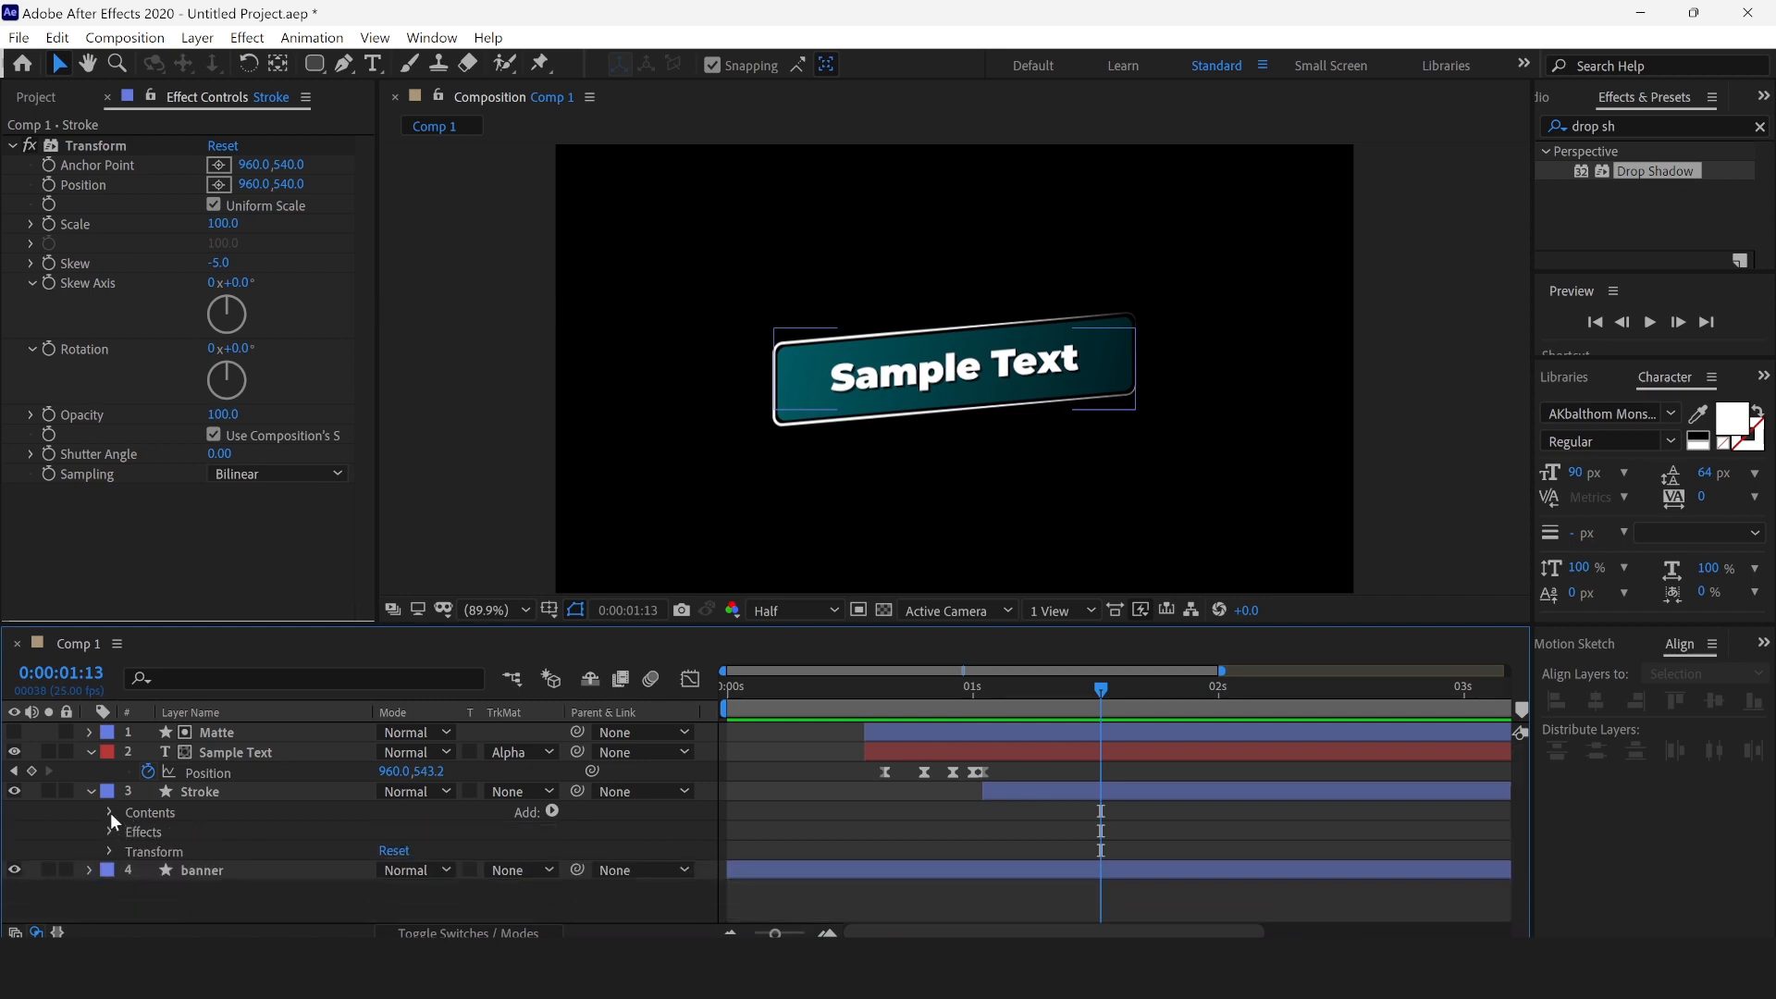
click(189, 788)
click(551, 811)
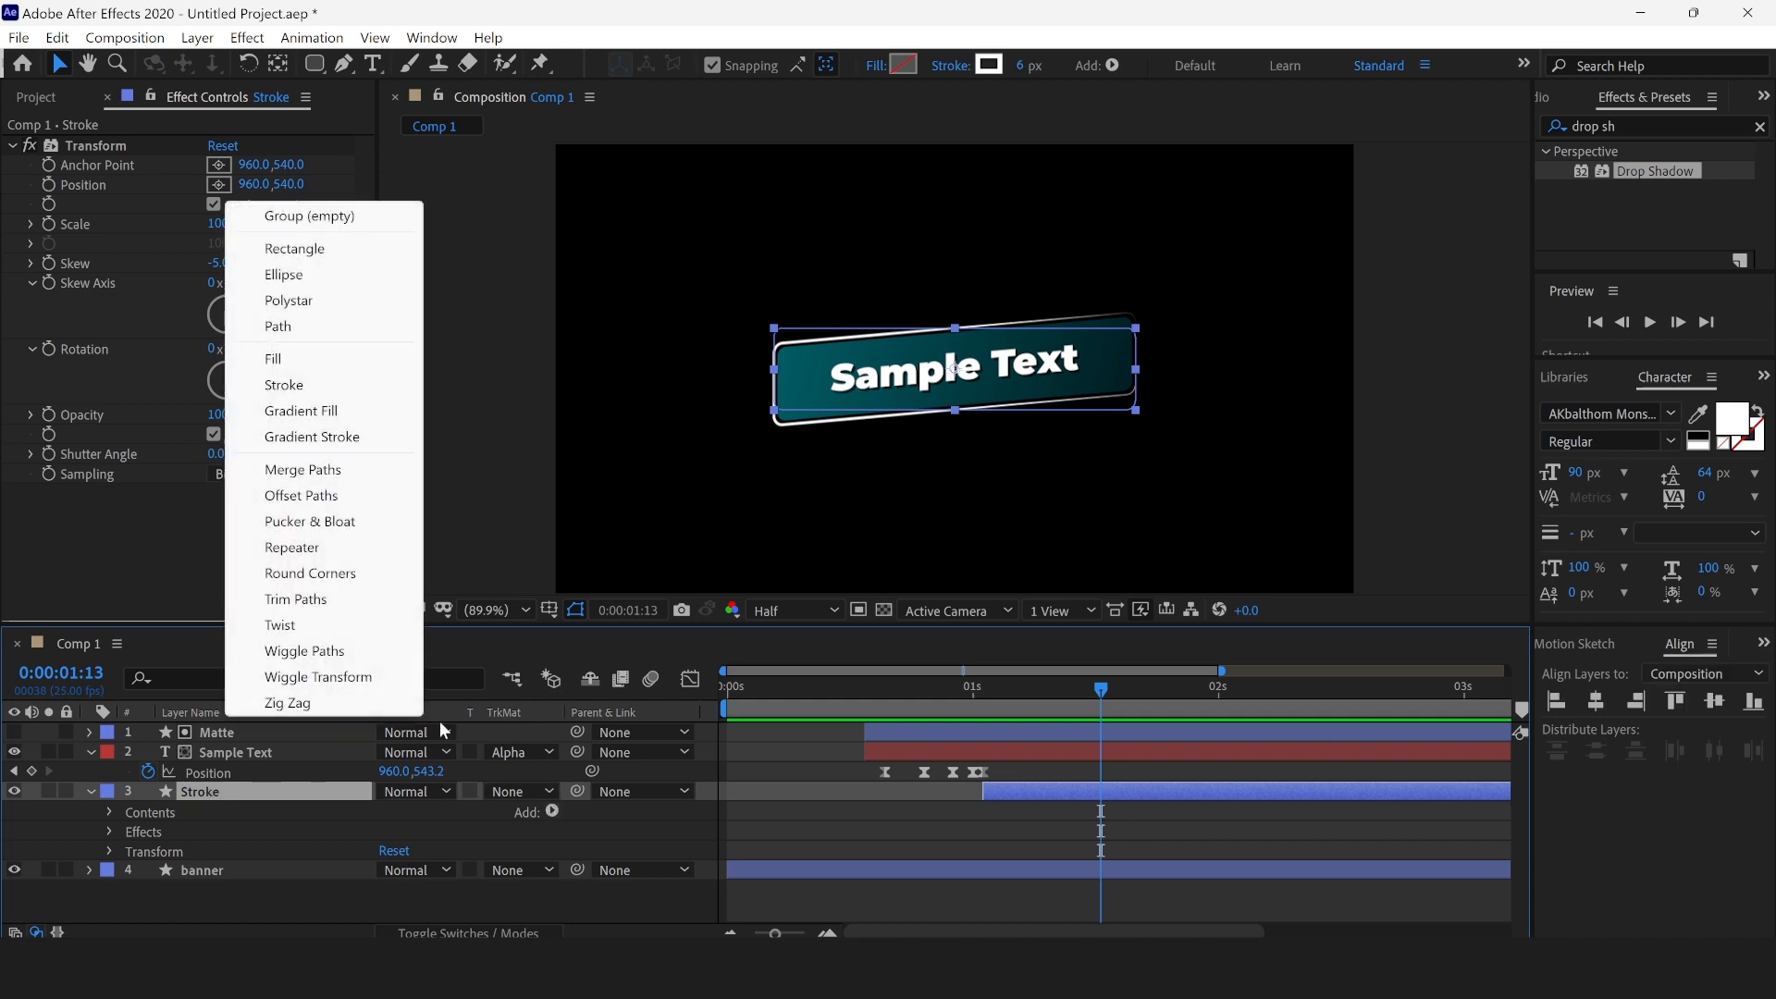
click(289, 599)
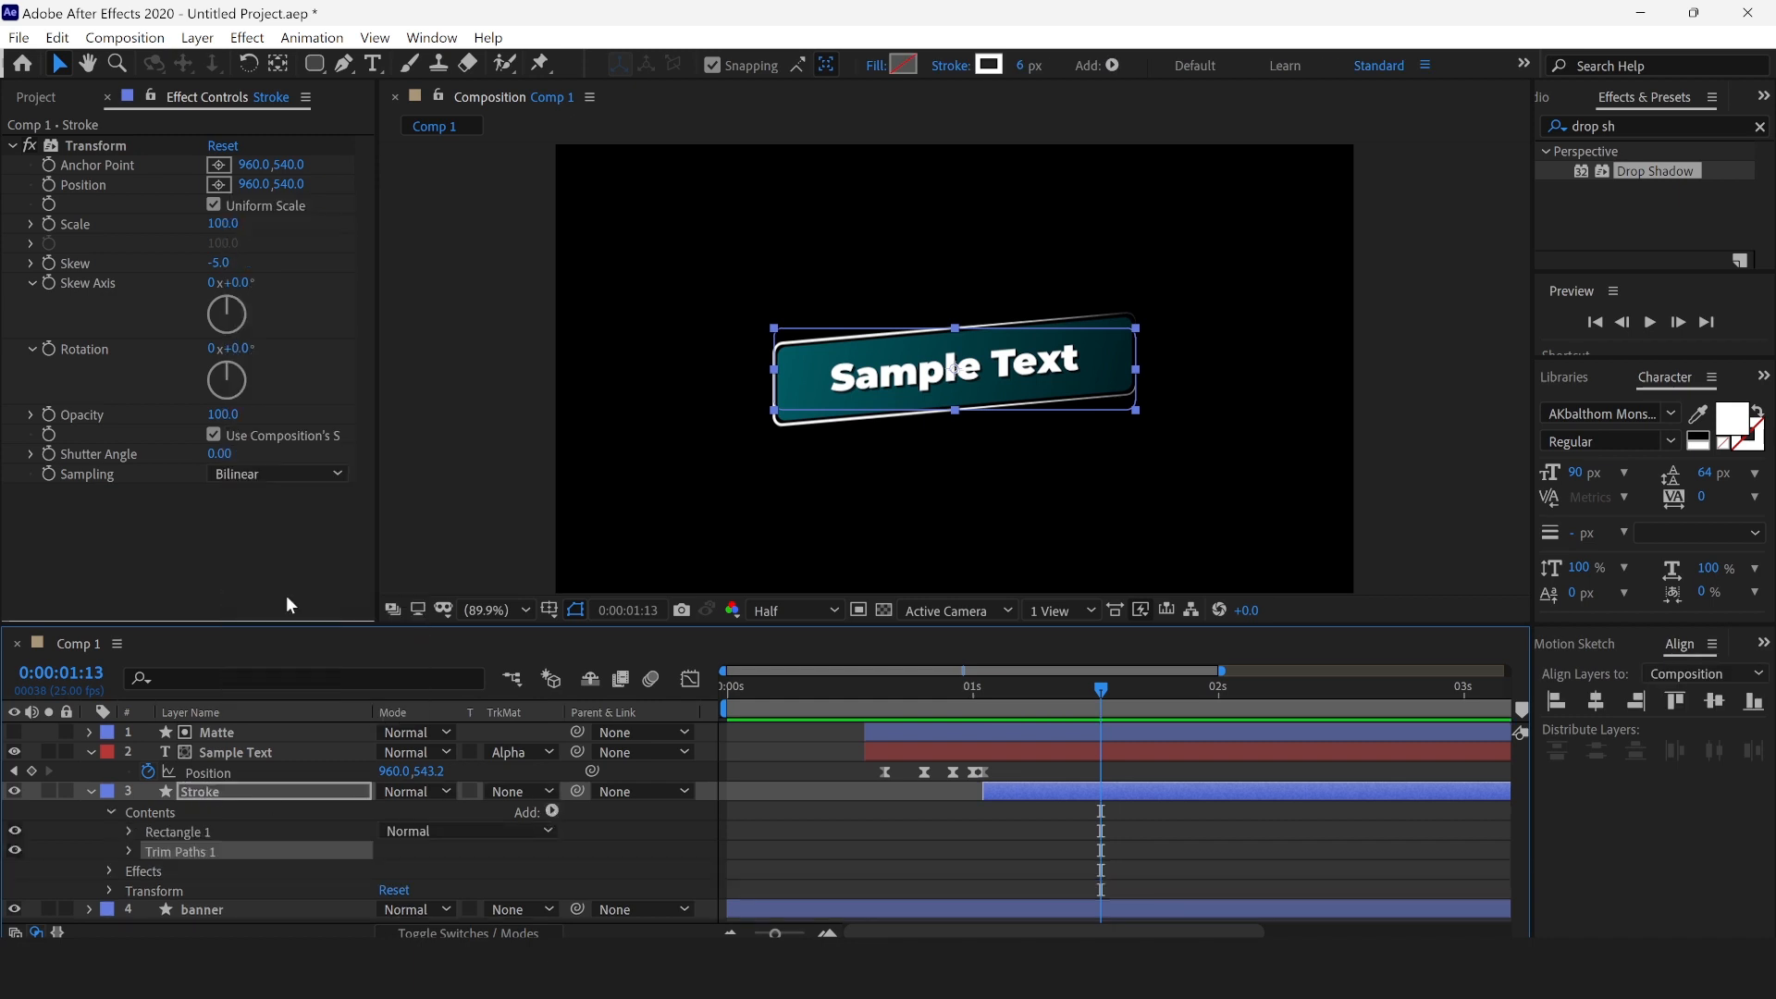
Step: Extend the work area to 5 seconds and keyframe the Trim Paths Start from 0% at 0:00:01:01 to 100% at 0:00:04:24
click(129, 851)
scroll(185, 869, down, 1)
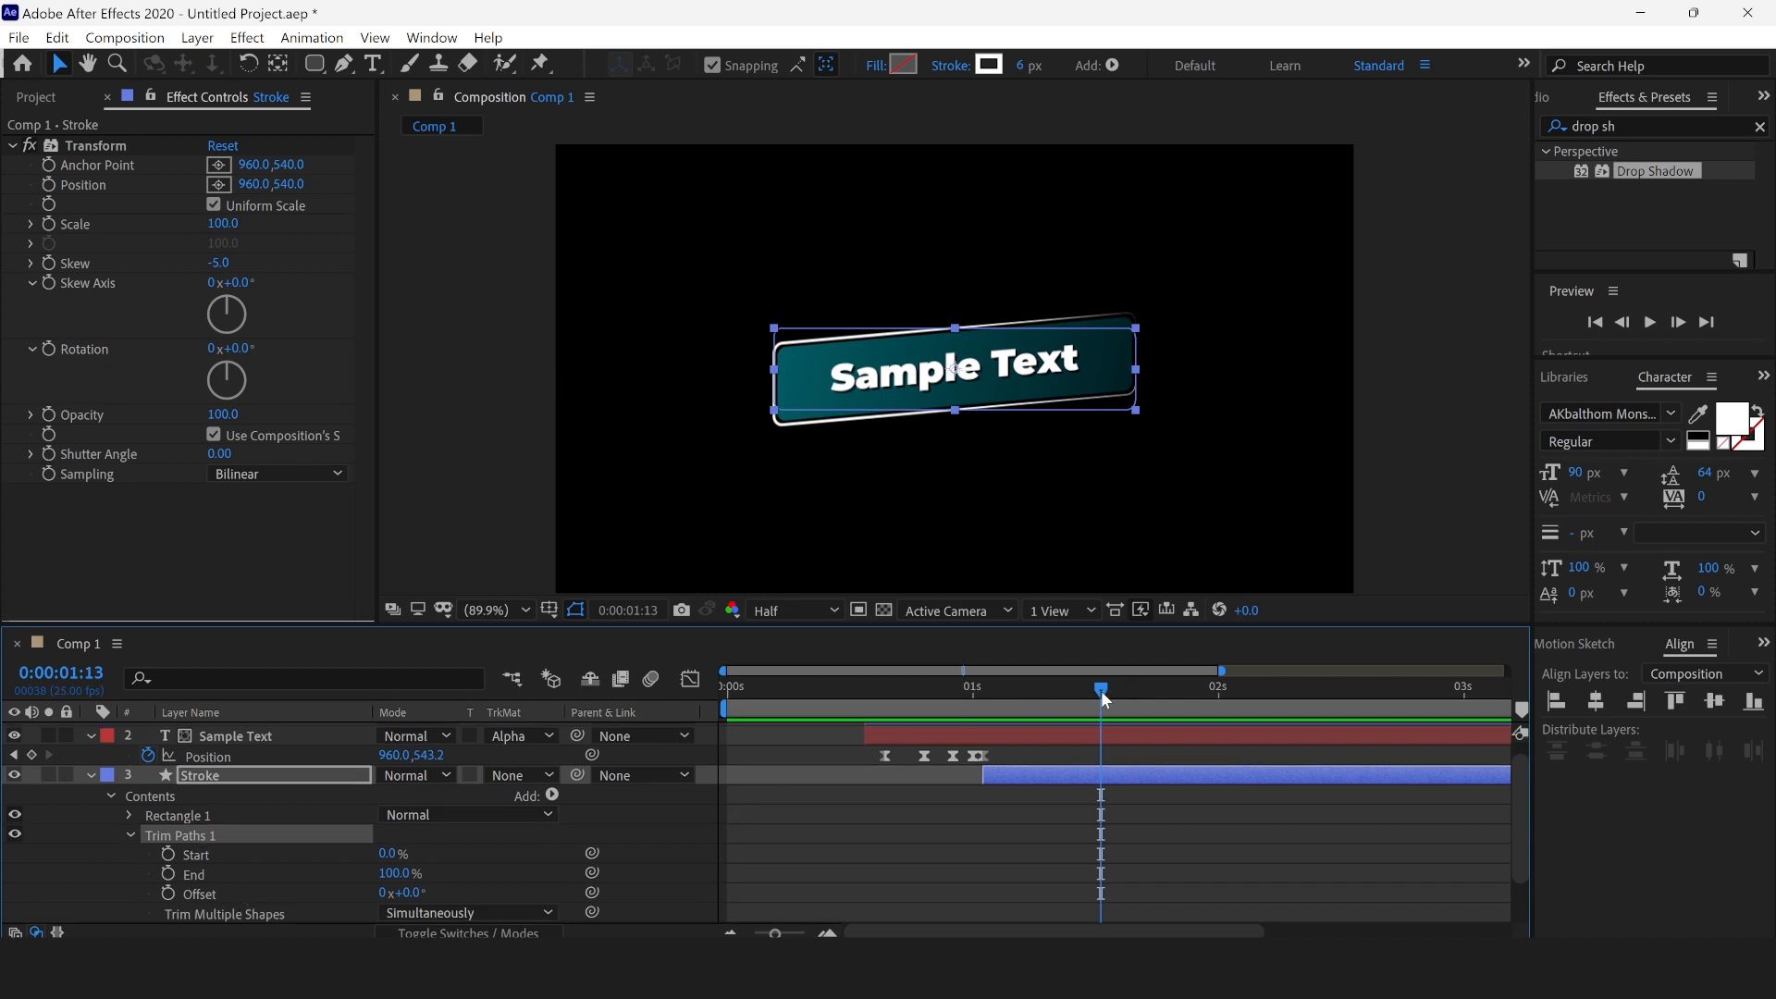
drag(1101, 690, 979, 703)
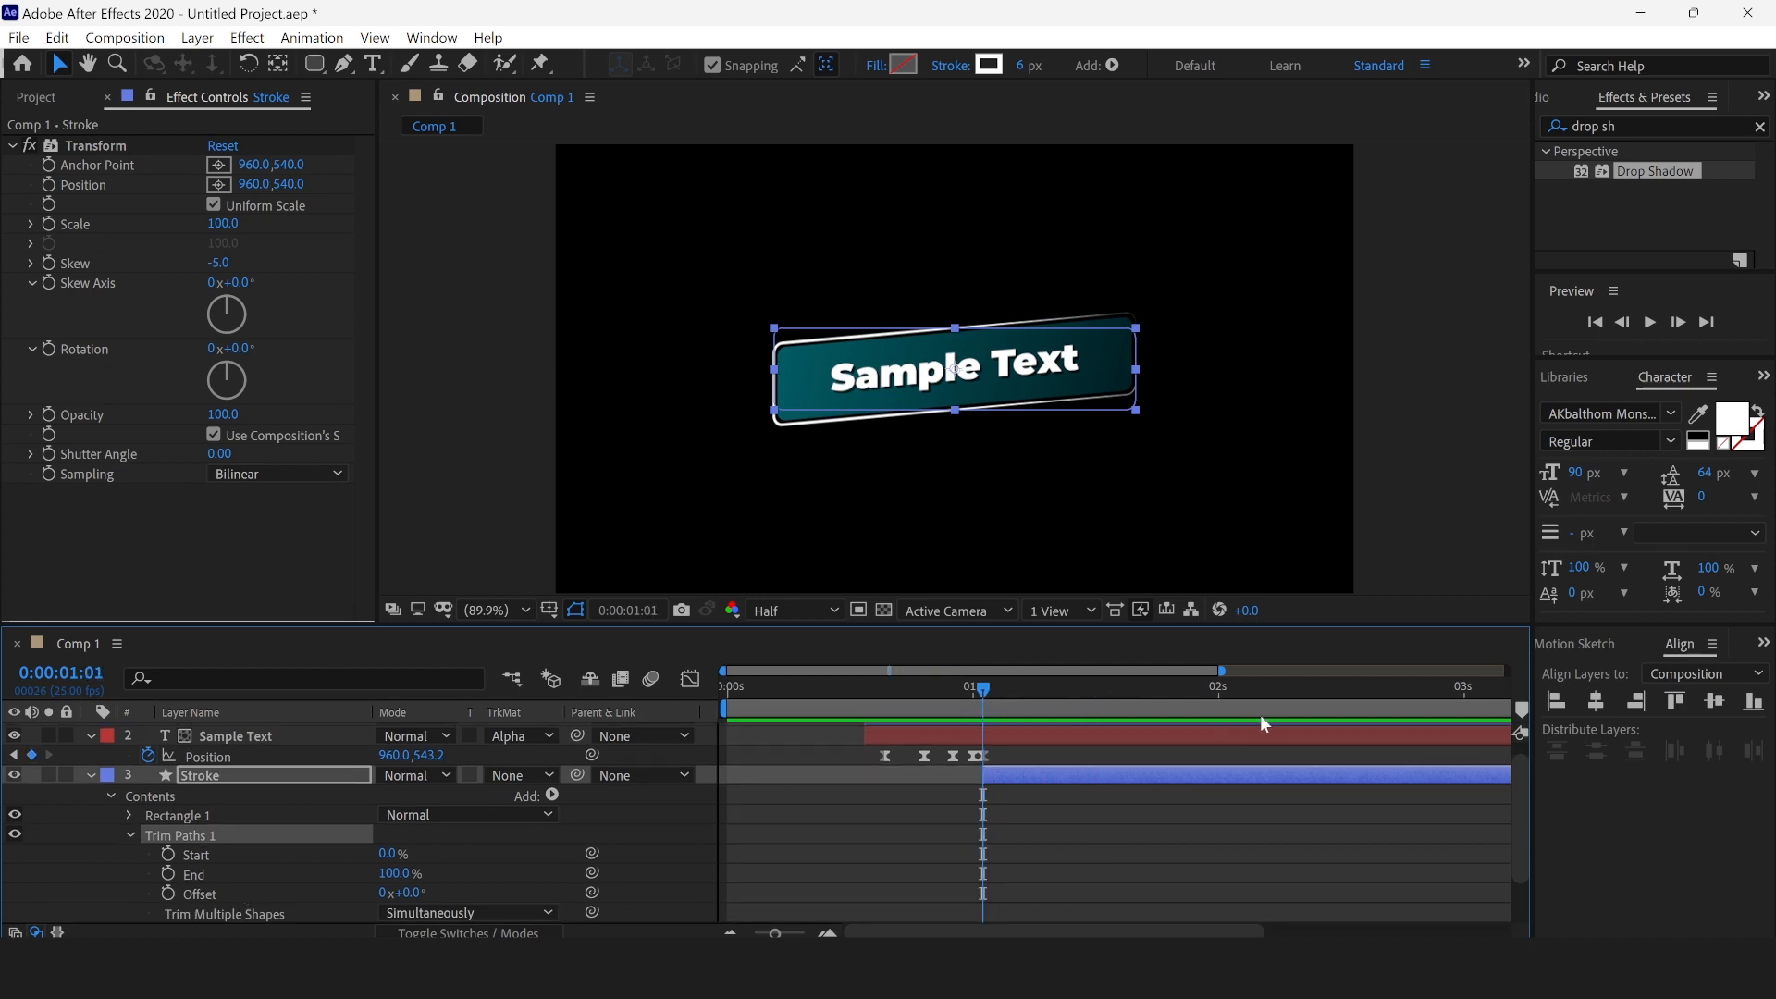
drag(1221, 670, 1508, 670)
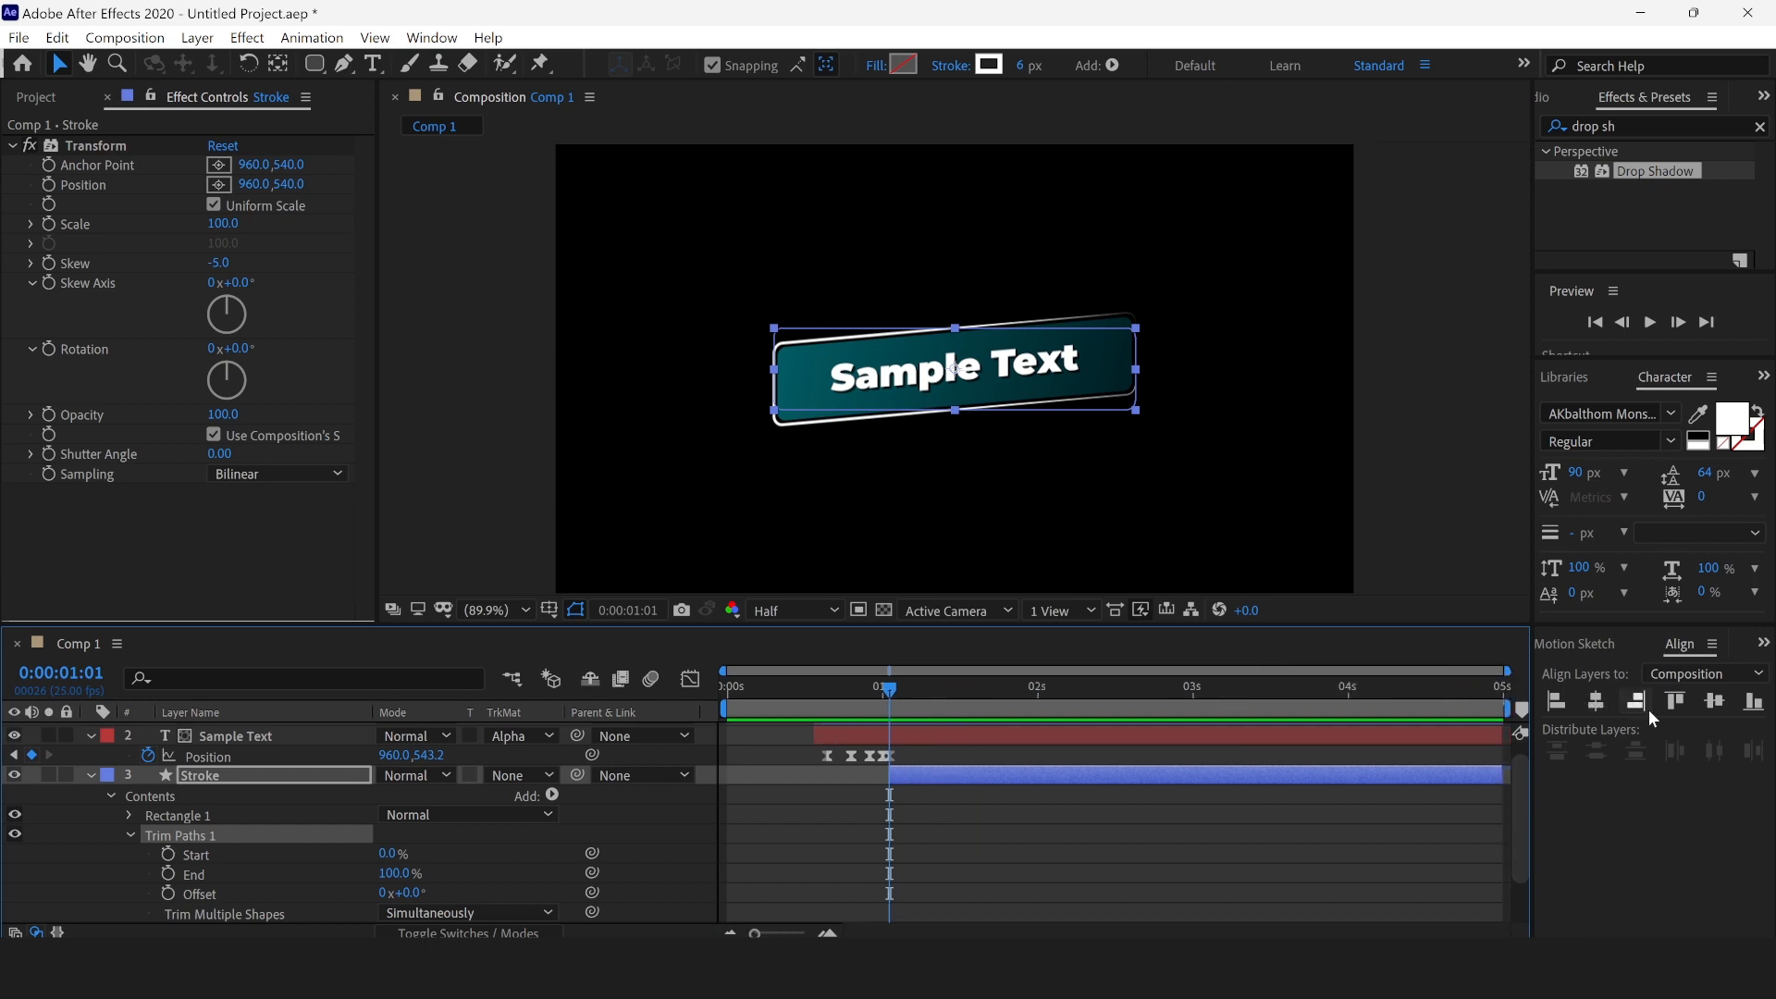
click(168, 855)
drag(894, 690, 1573, 801)
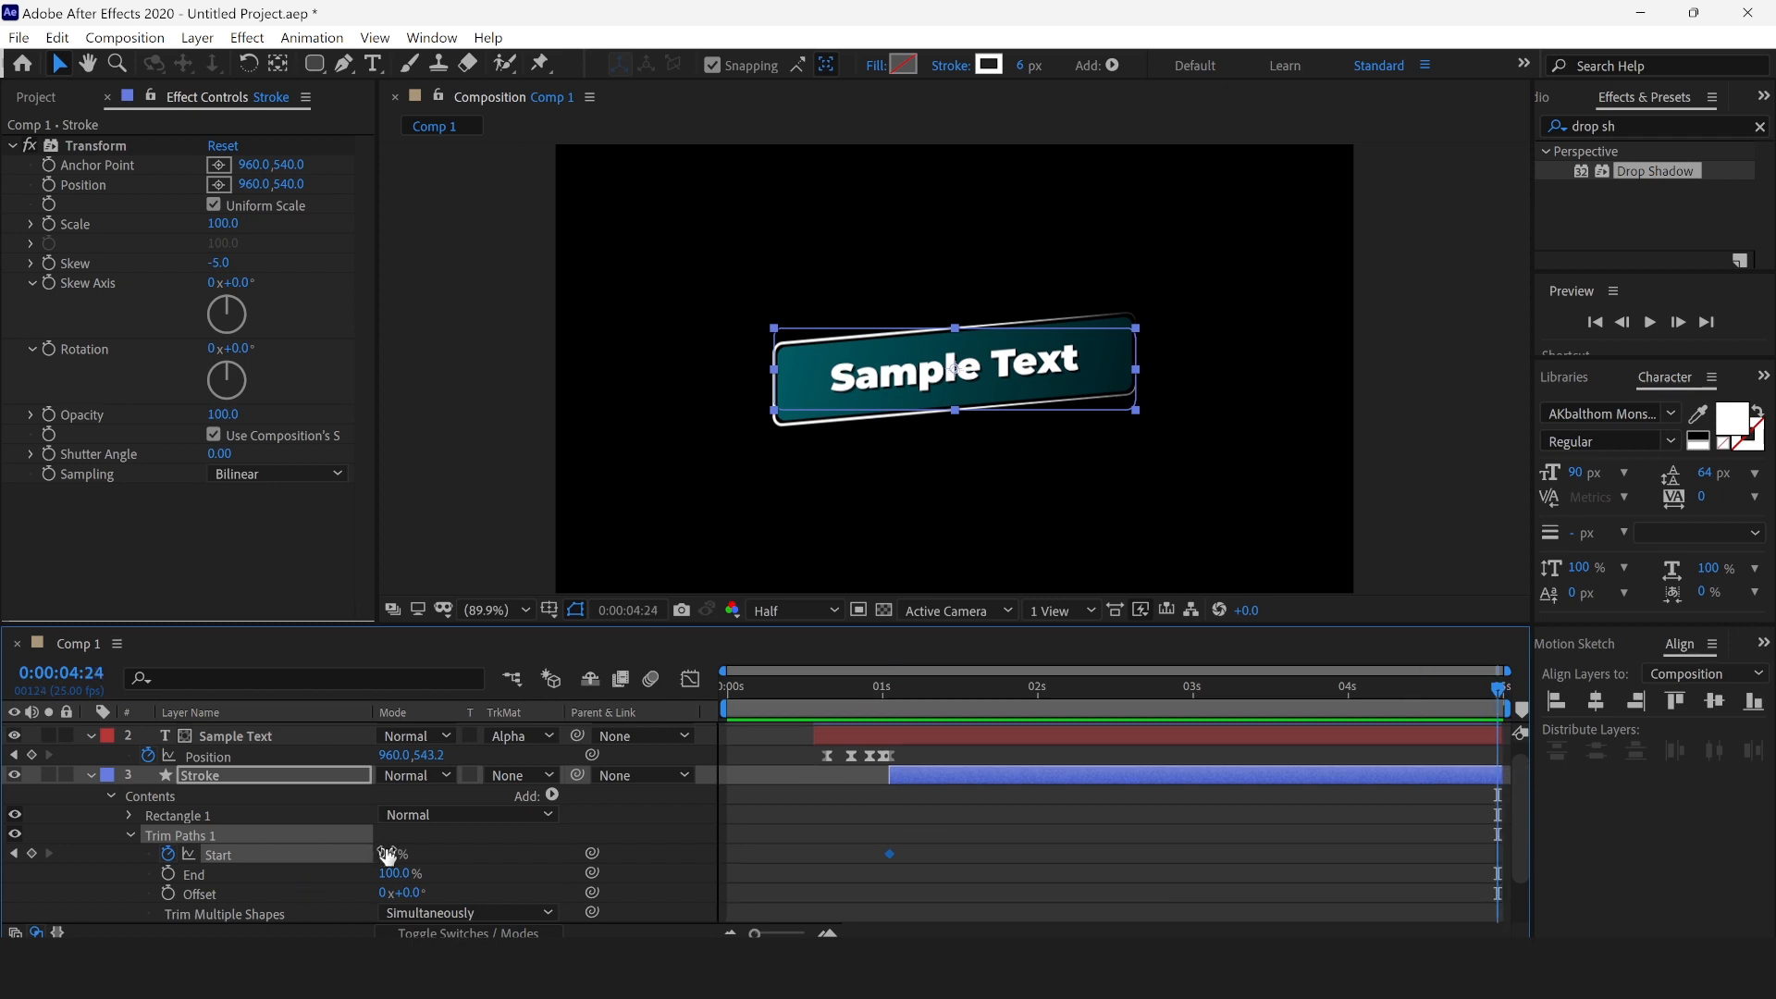
drag(387, 855, 572, 851)
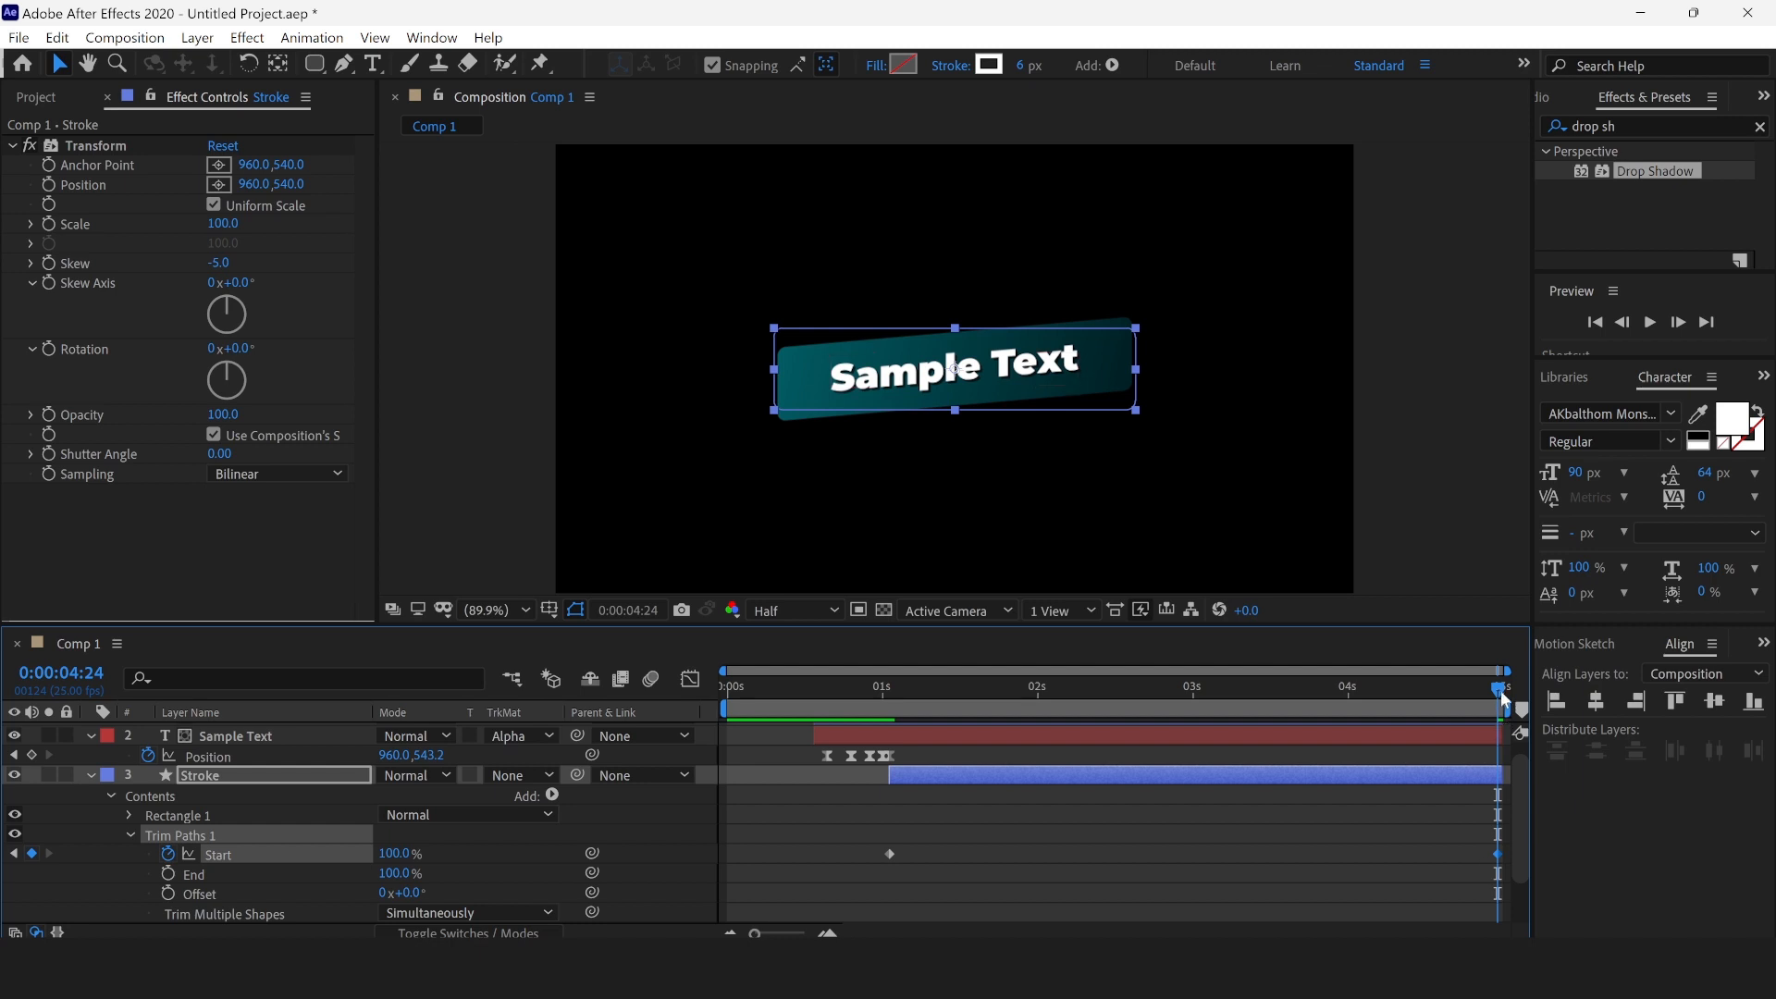
Step: Move the Trim Paths Start's 100% keyframe to 0:00:03:23 and preview the animation from the beginning
drag(1500, 694, 1336, 695)
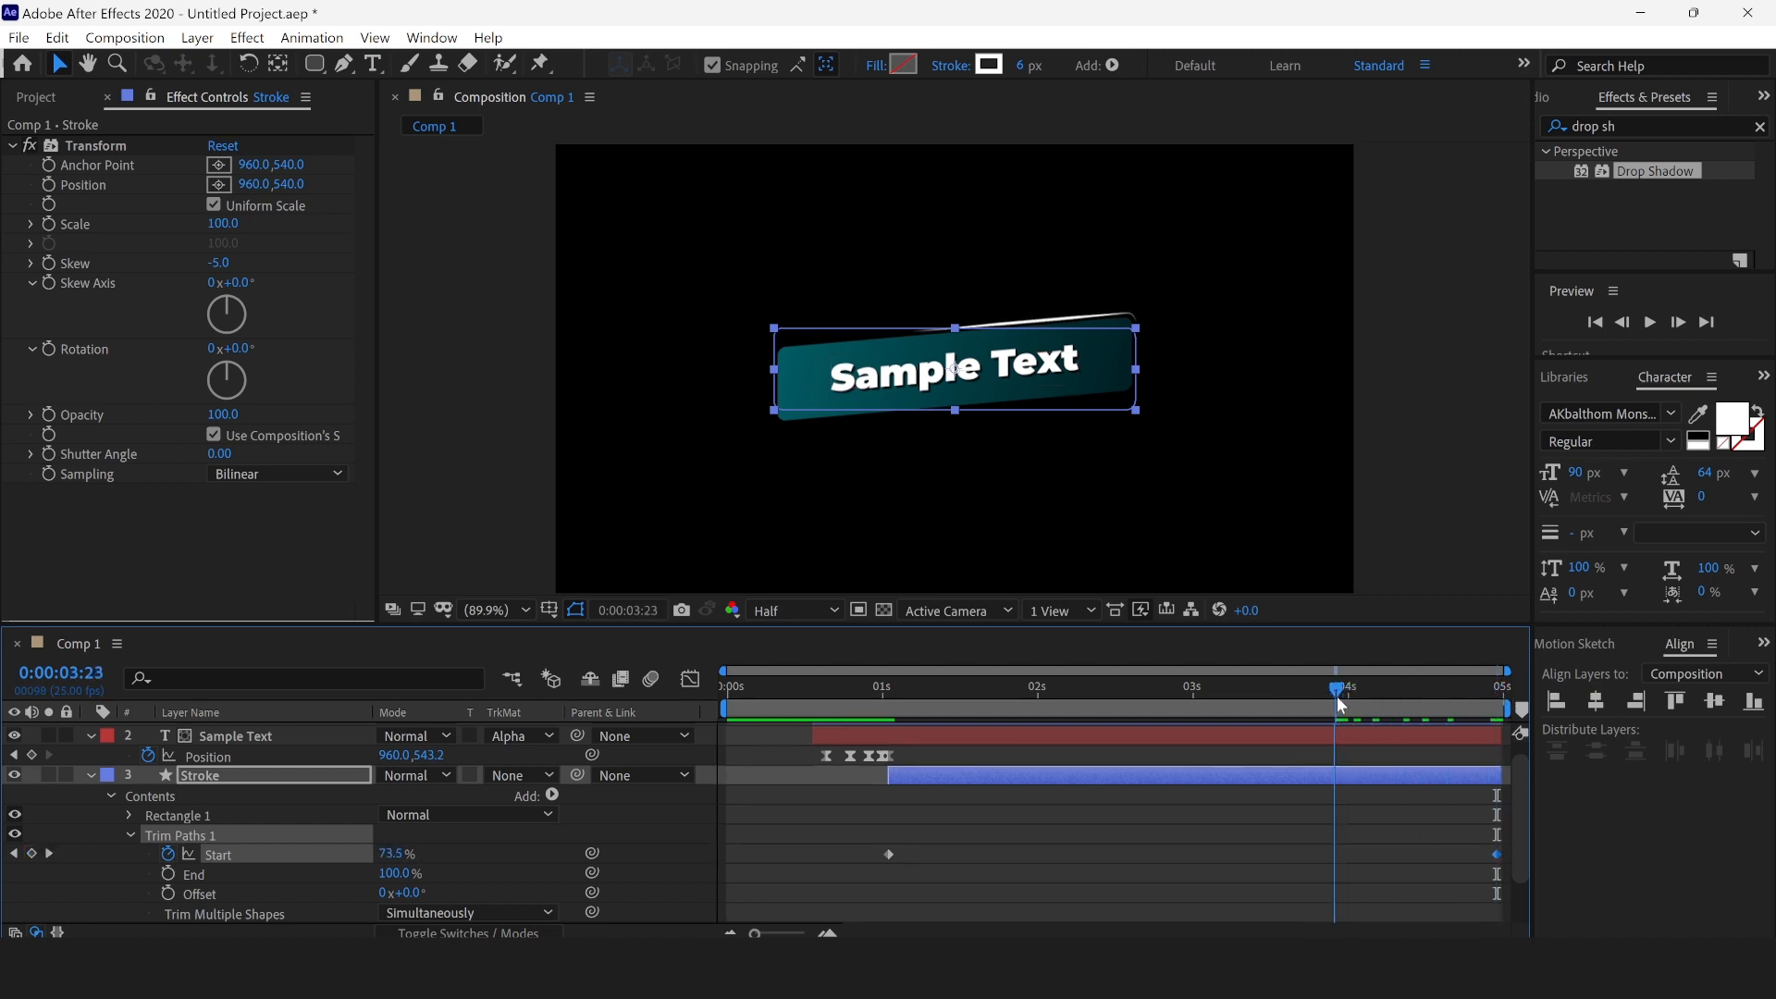
drag(1498, 852, 1335, 853)
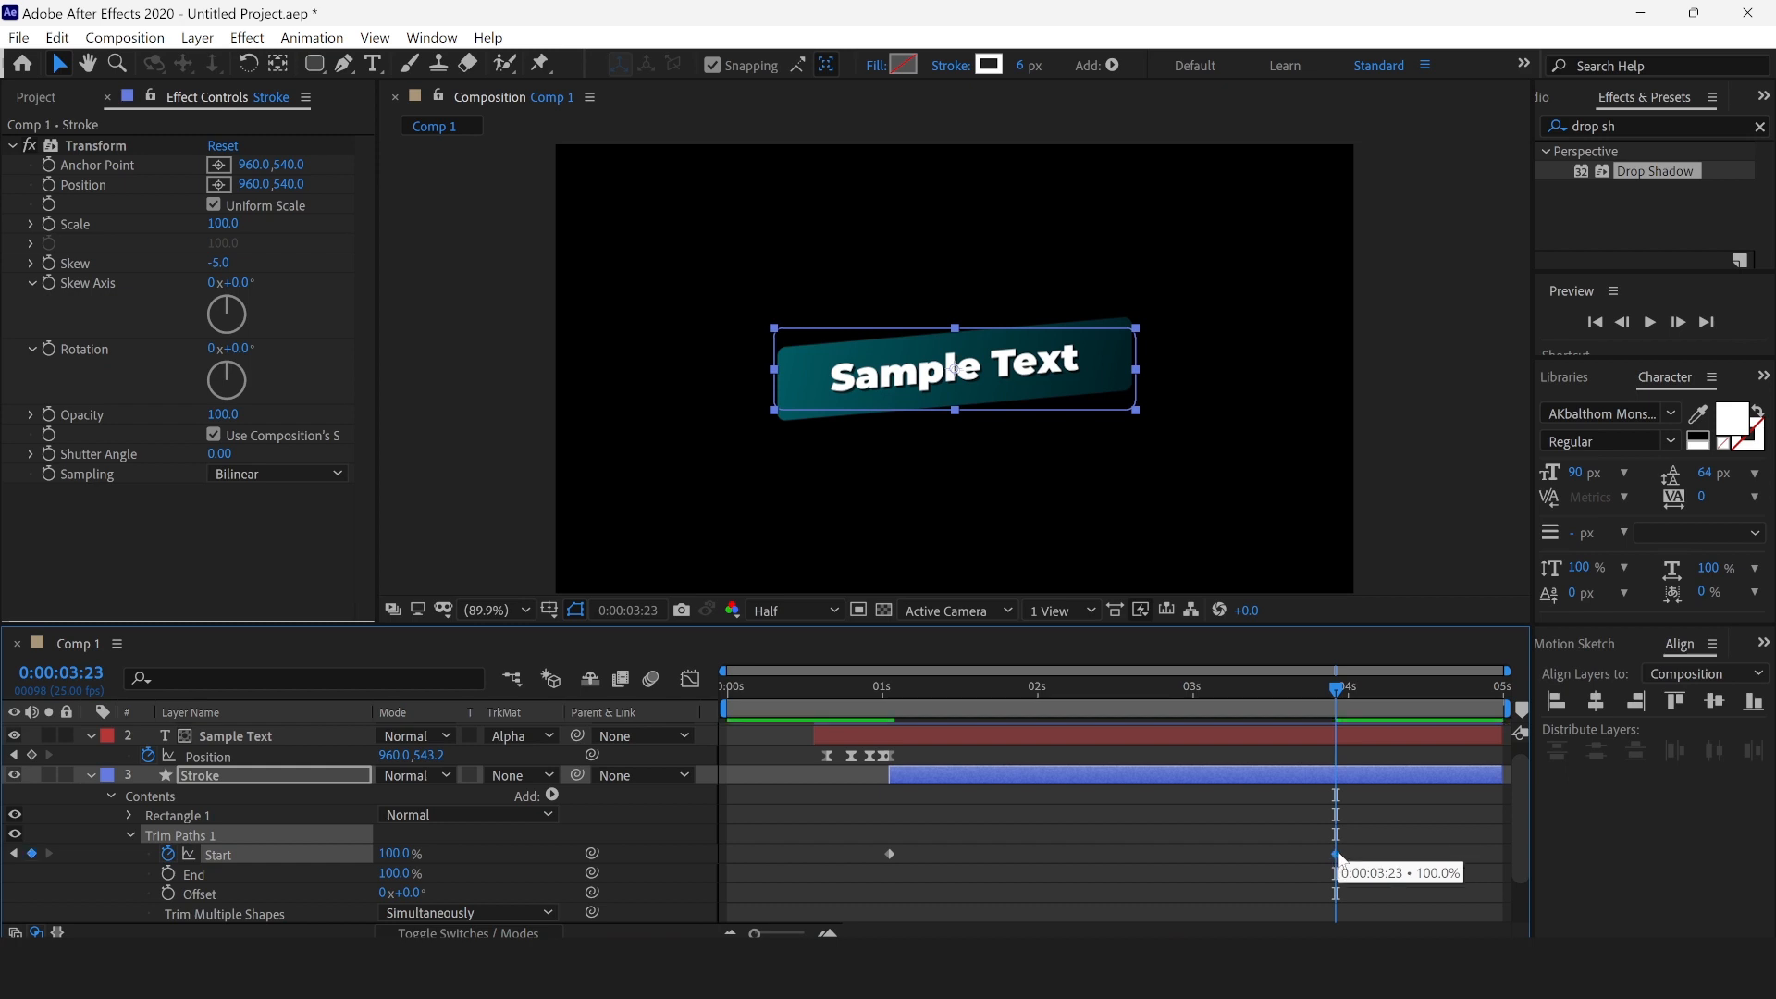
drag(1335, 689, 1322, 689)
drag(891, 744, 487, 779)
key(space)
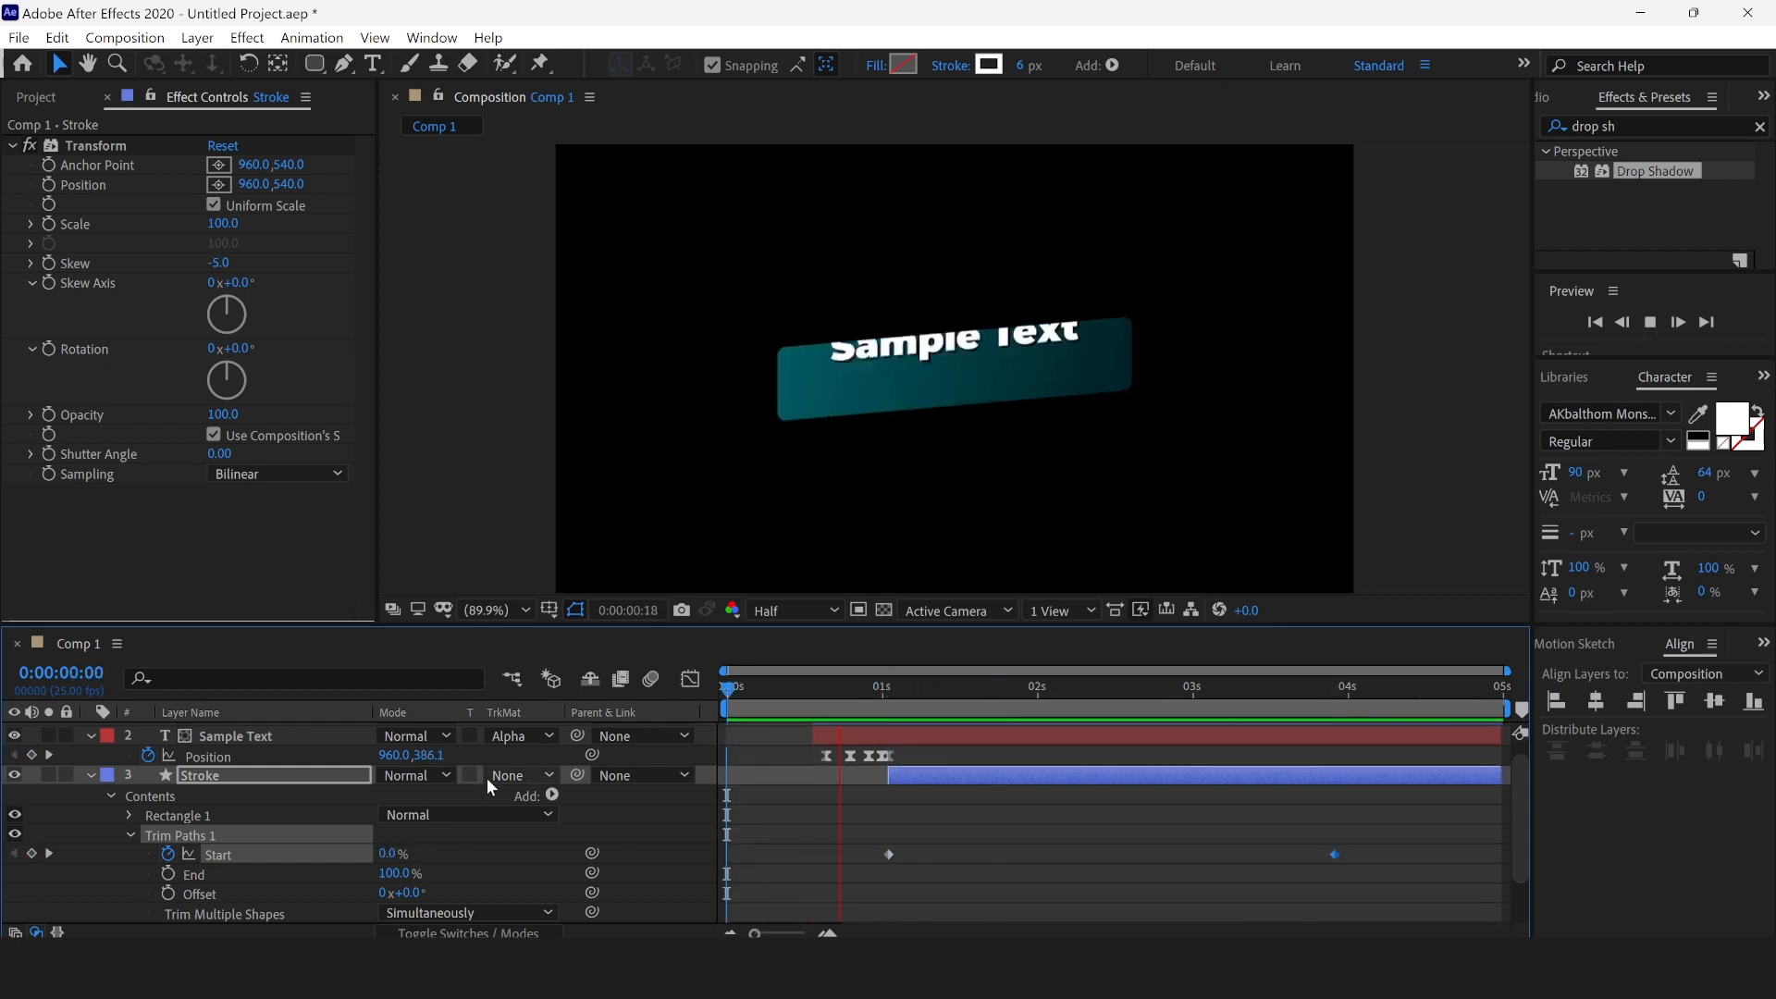
key(space)
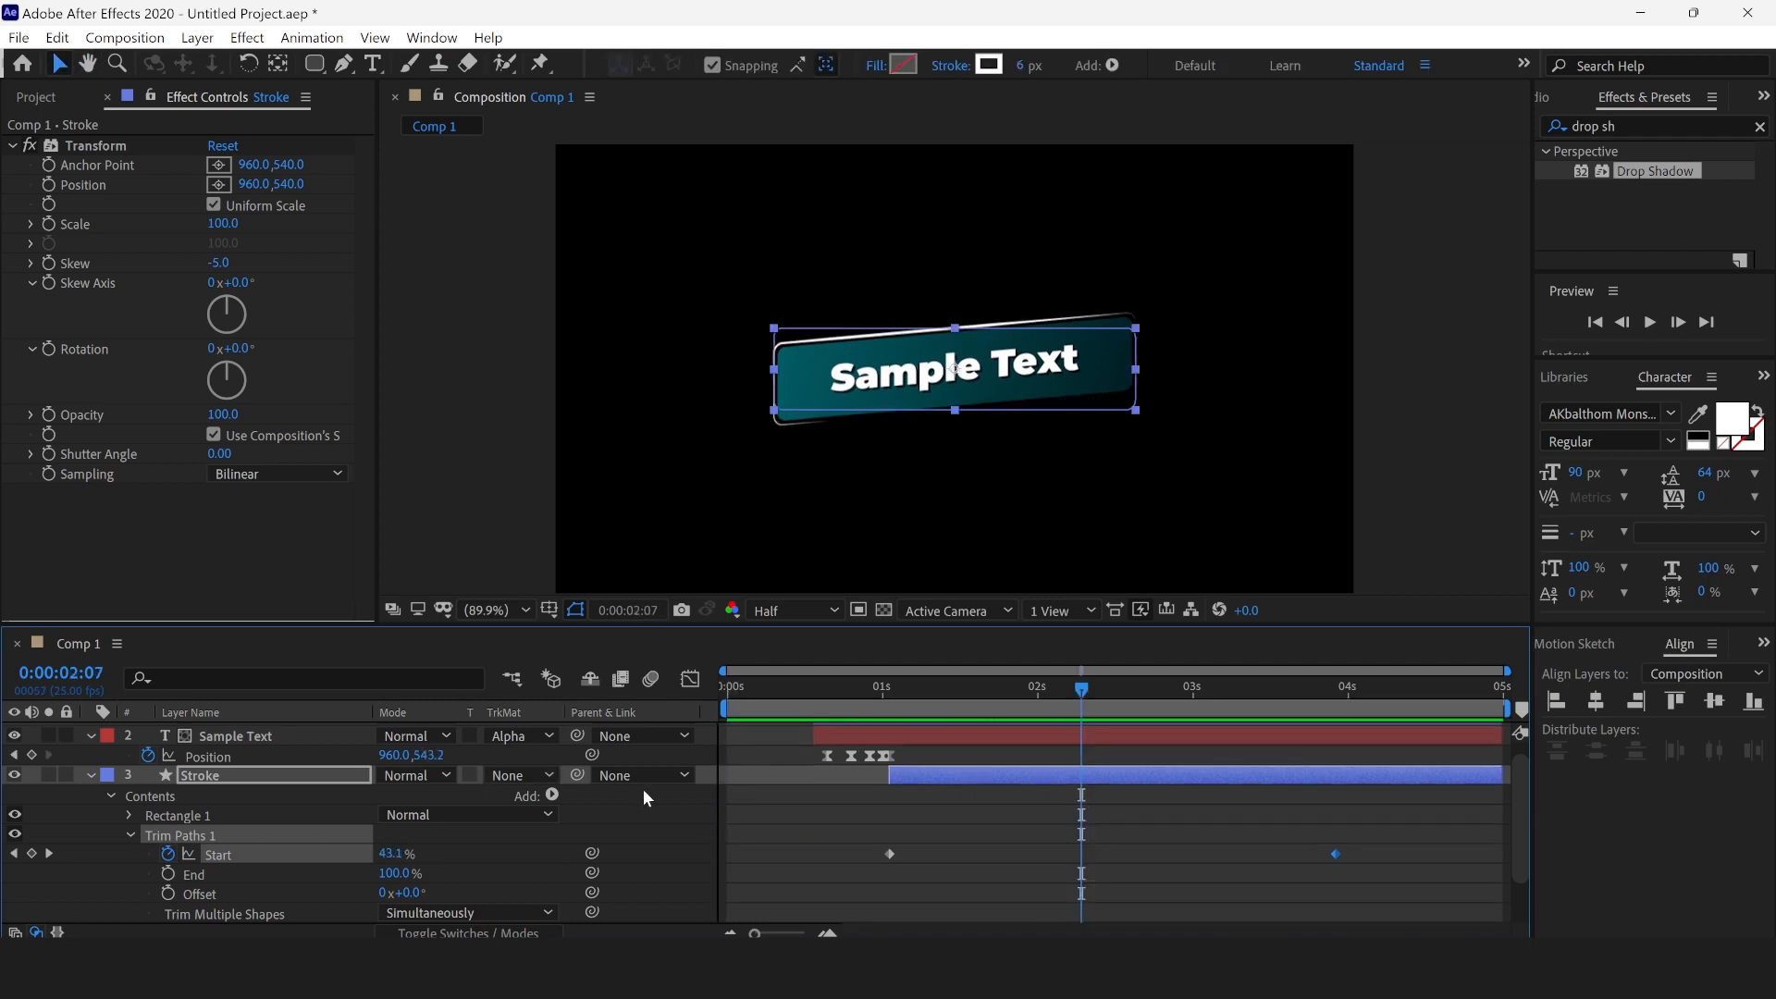
Step: Keyframe the Trim Paths End from 100% at 0:00:02:00 to 0% at 0:00:04:24 and preview the stroke animation
mouse_move(1073, 696)
mouse_down()
mouse_move(919, 714)
mouse_move(1043, 718)
mouse_up()
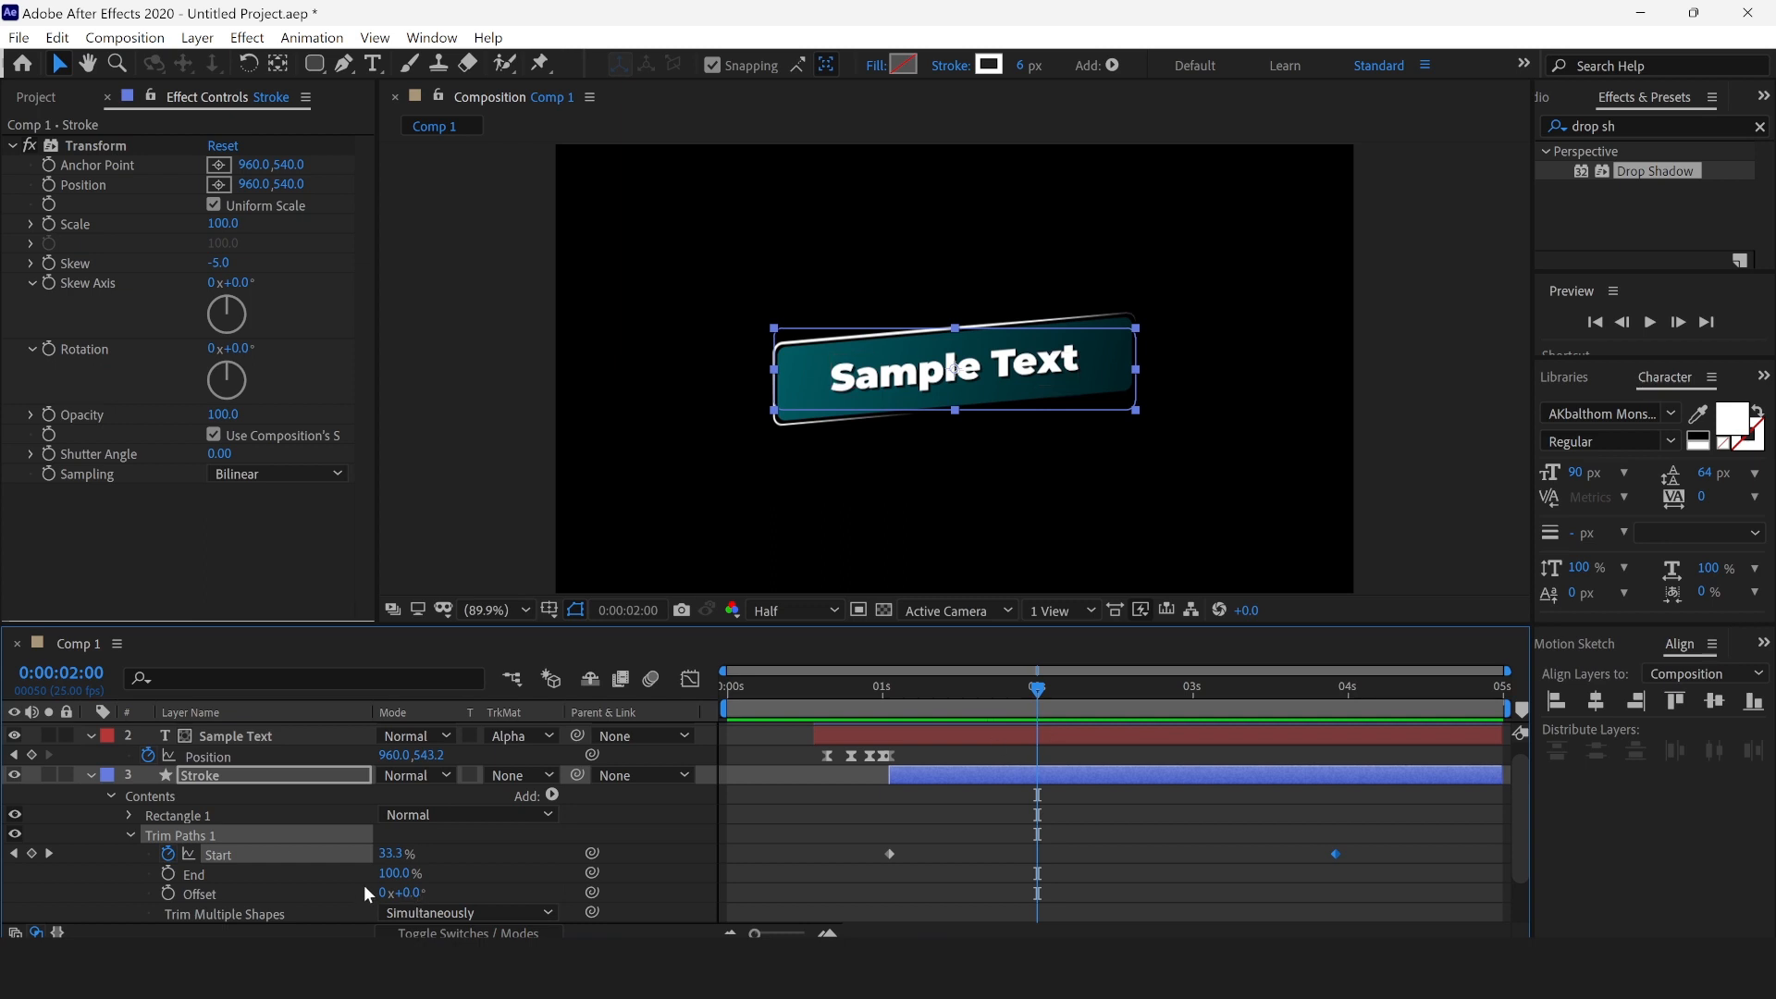
click(168, 873)
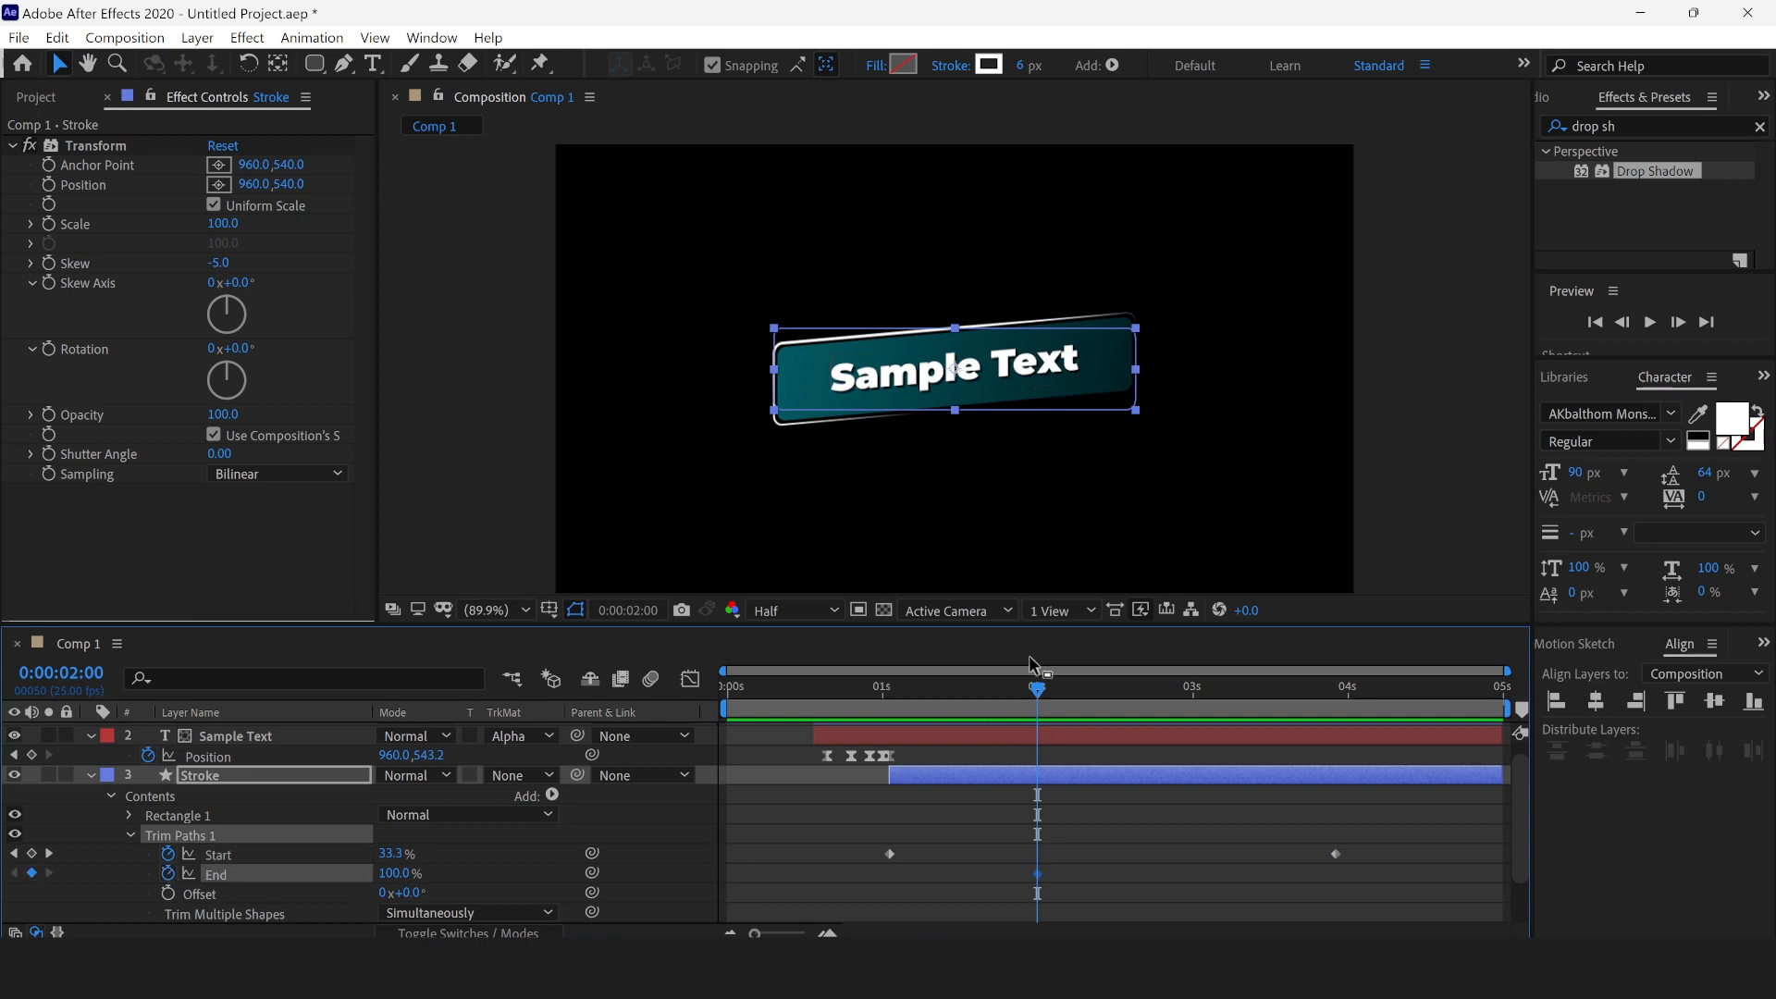
drag(1308, 686, 1623, 706)
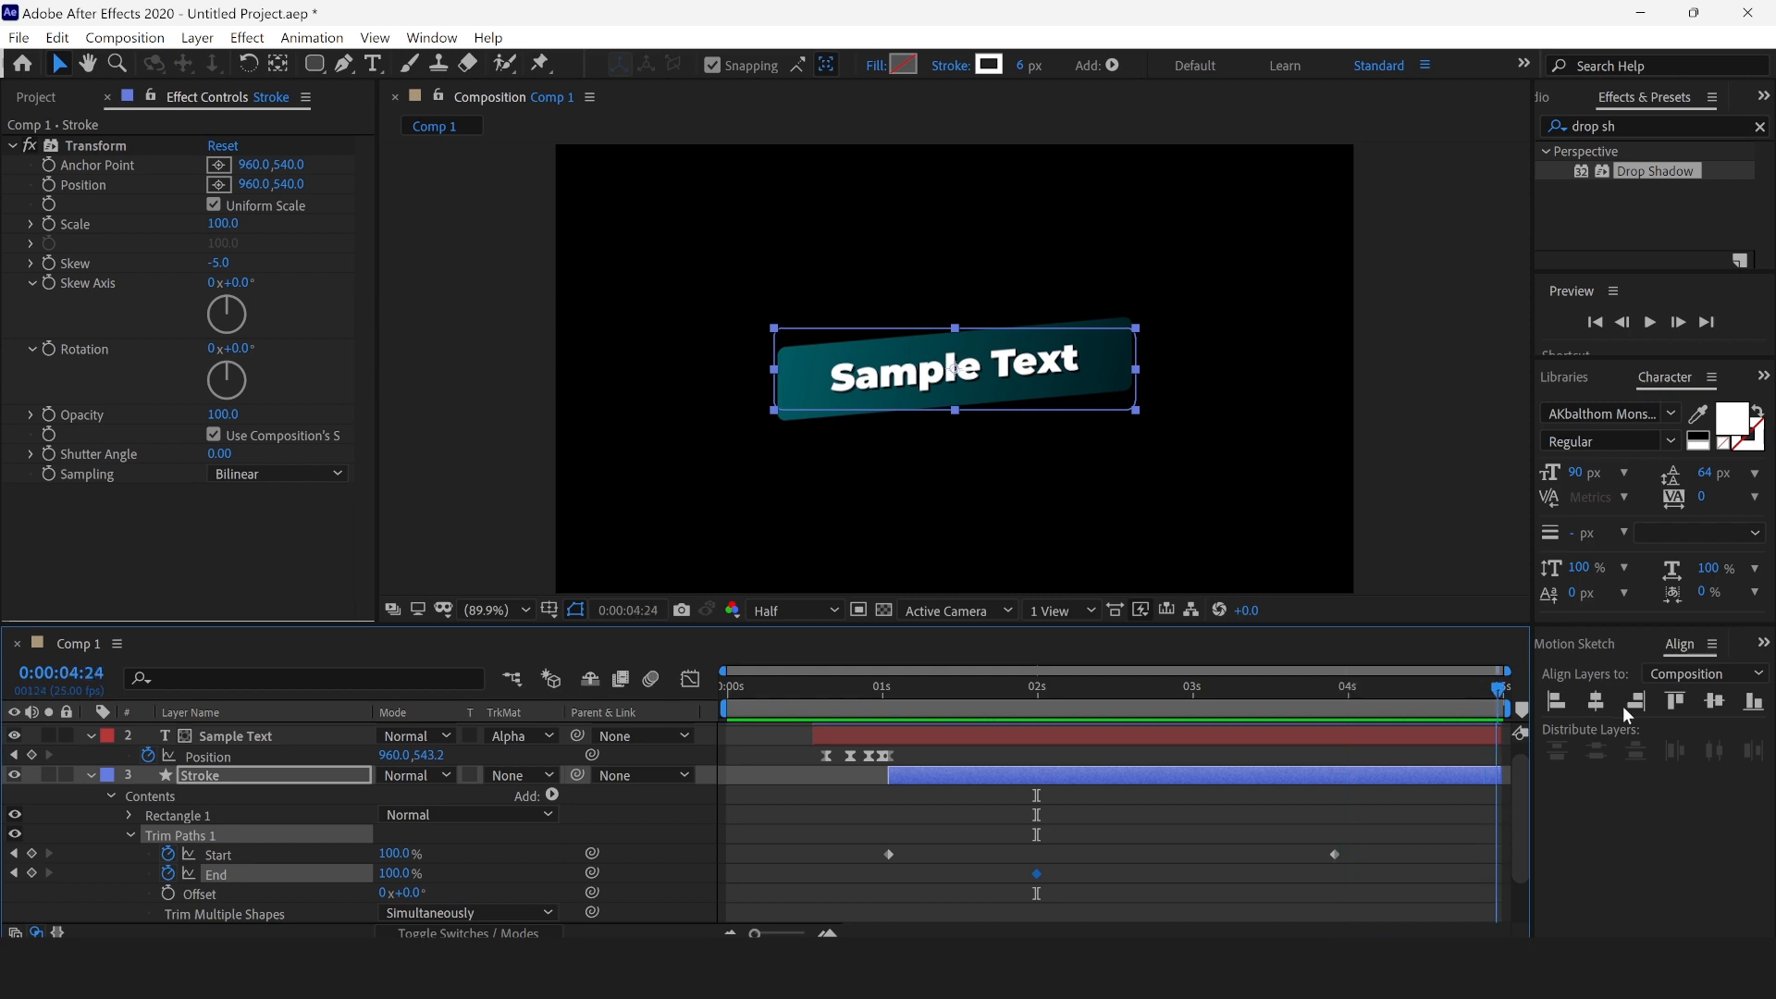
mouse_move(393, 875)
mouse_down()
mouse_move(781, 874)
mouse_move(277, 874)
mouse_up()
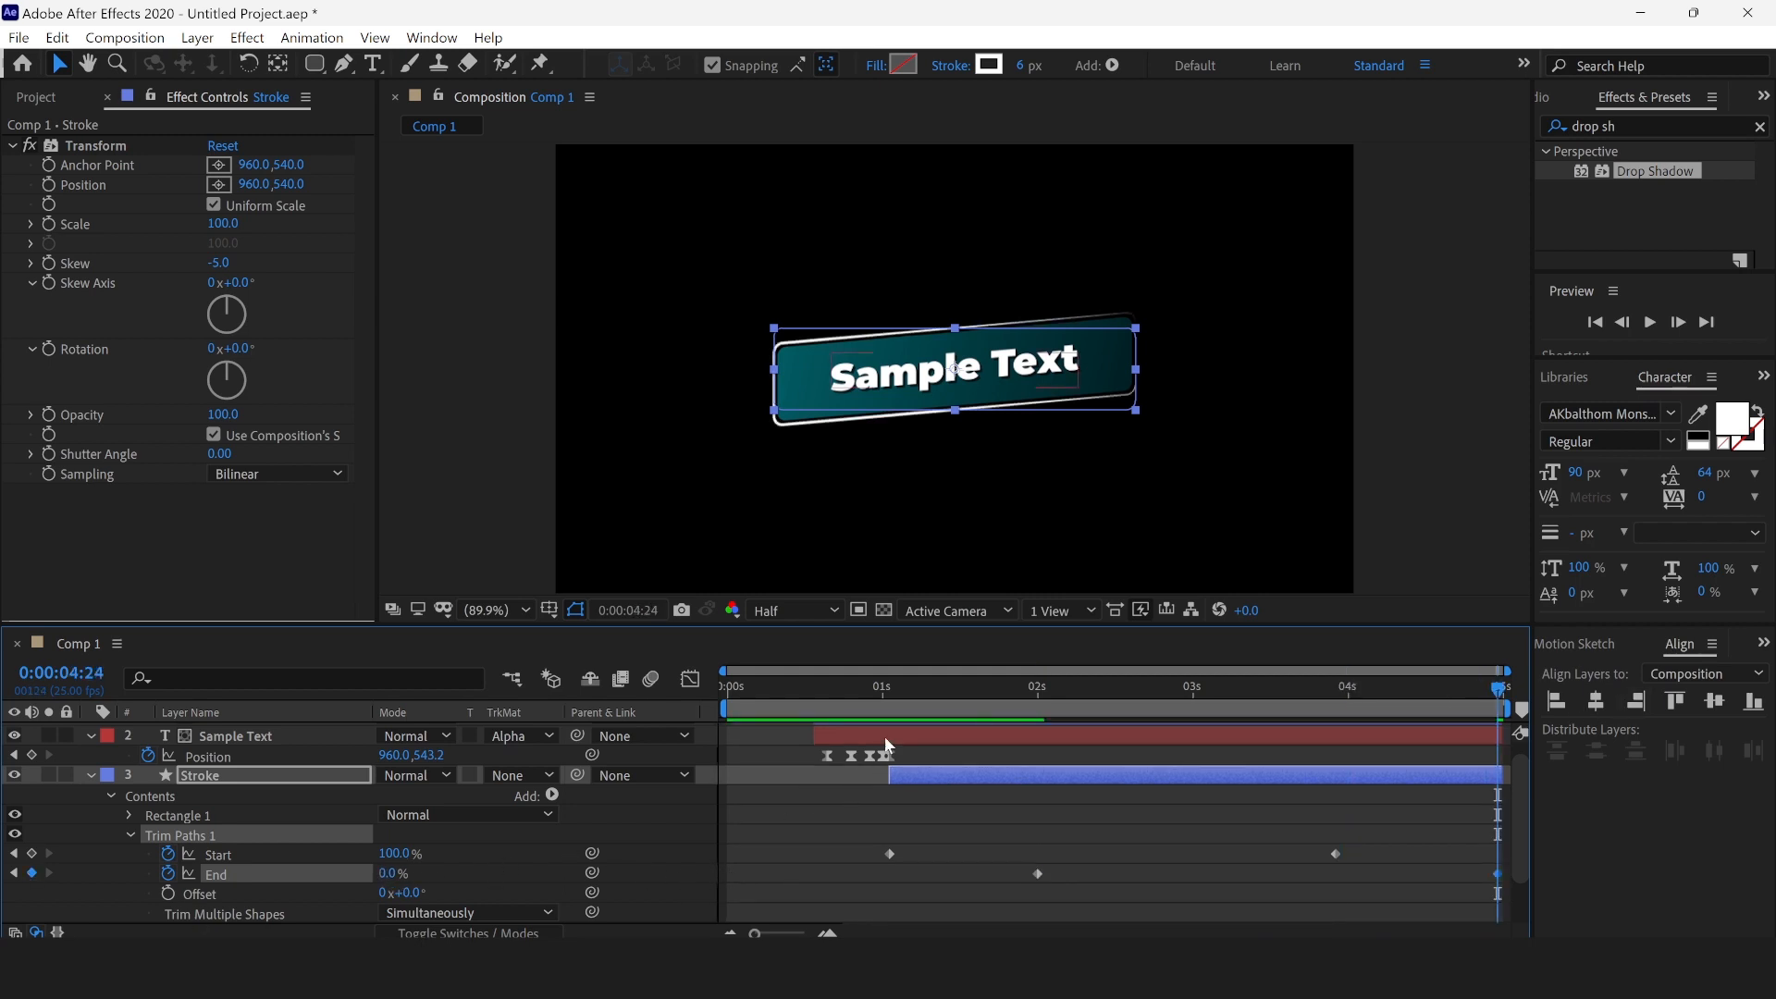
click(870, 696)
key(space)
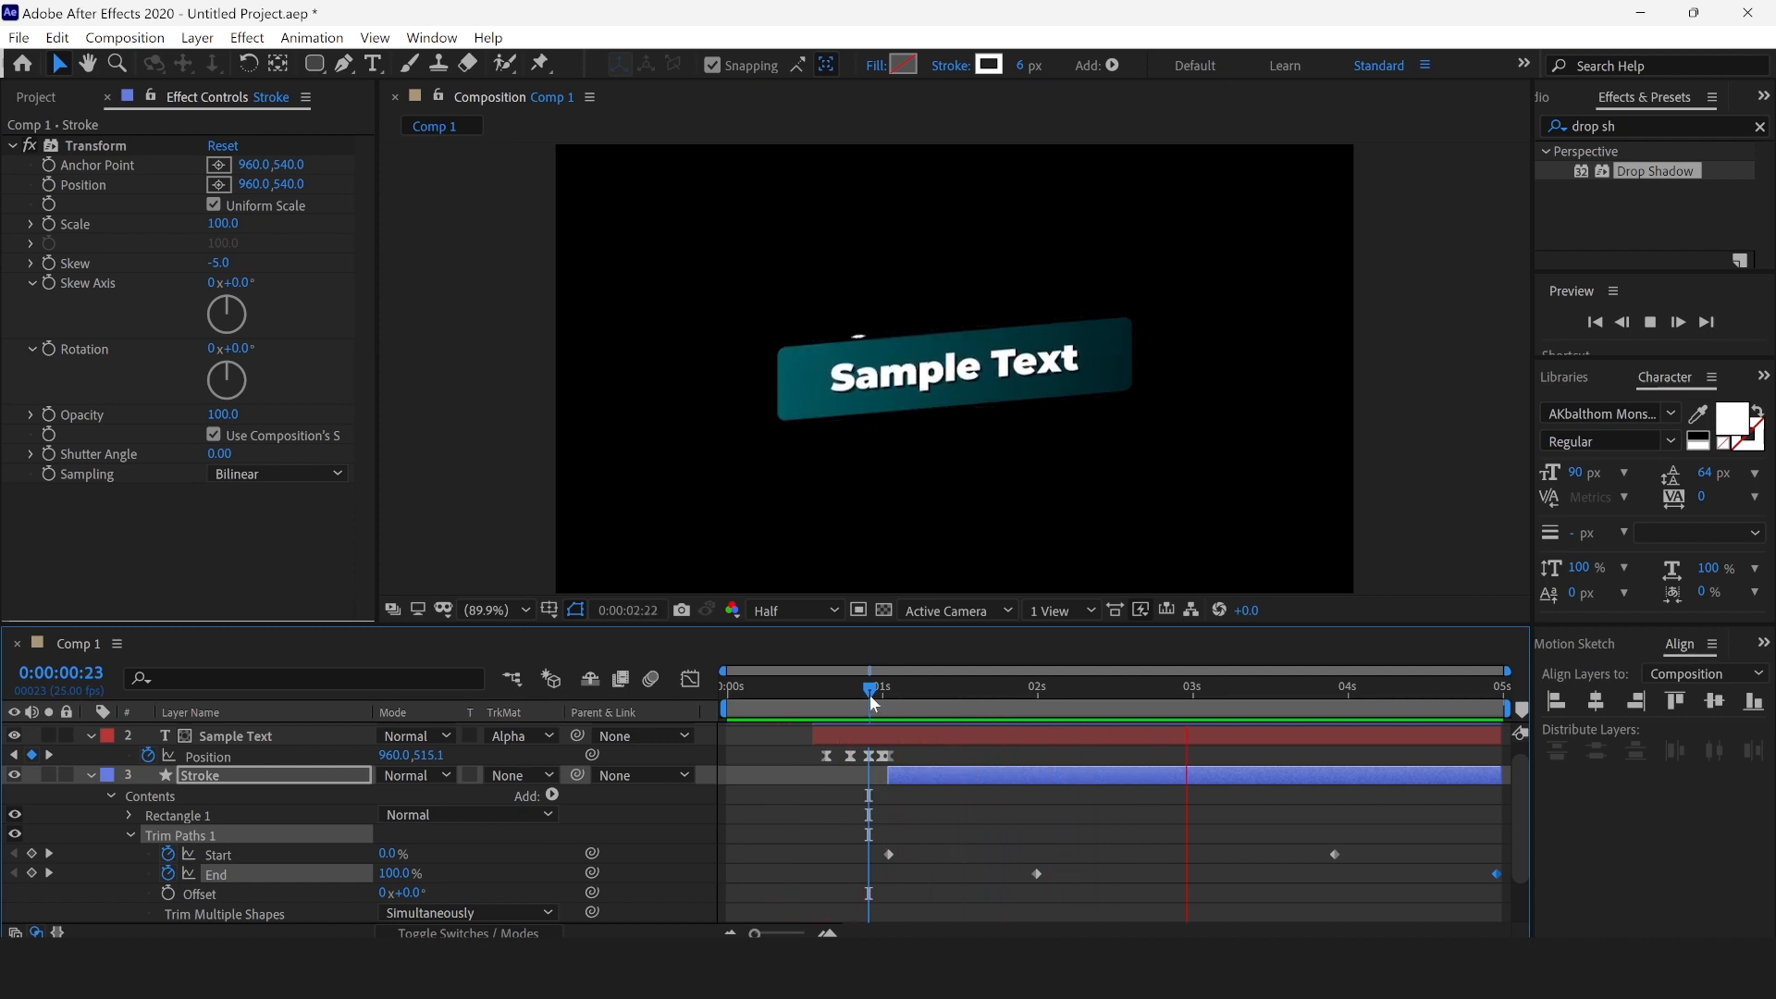
key(space)
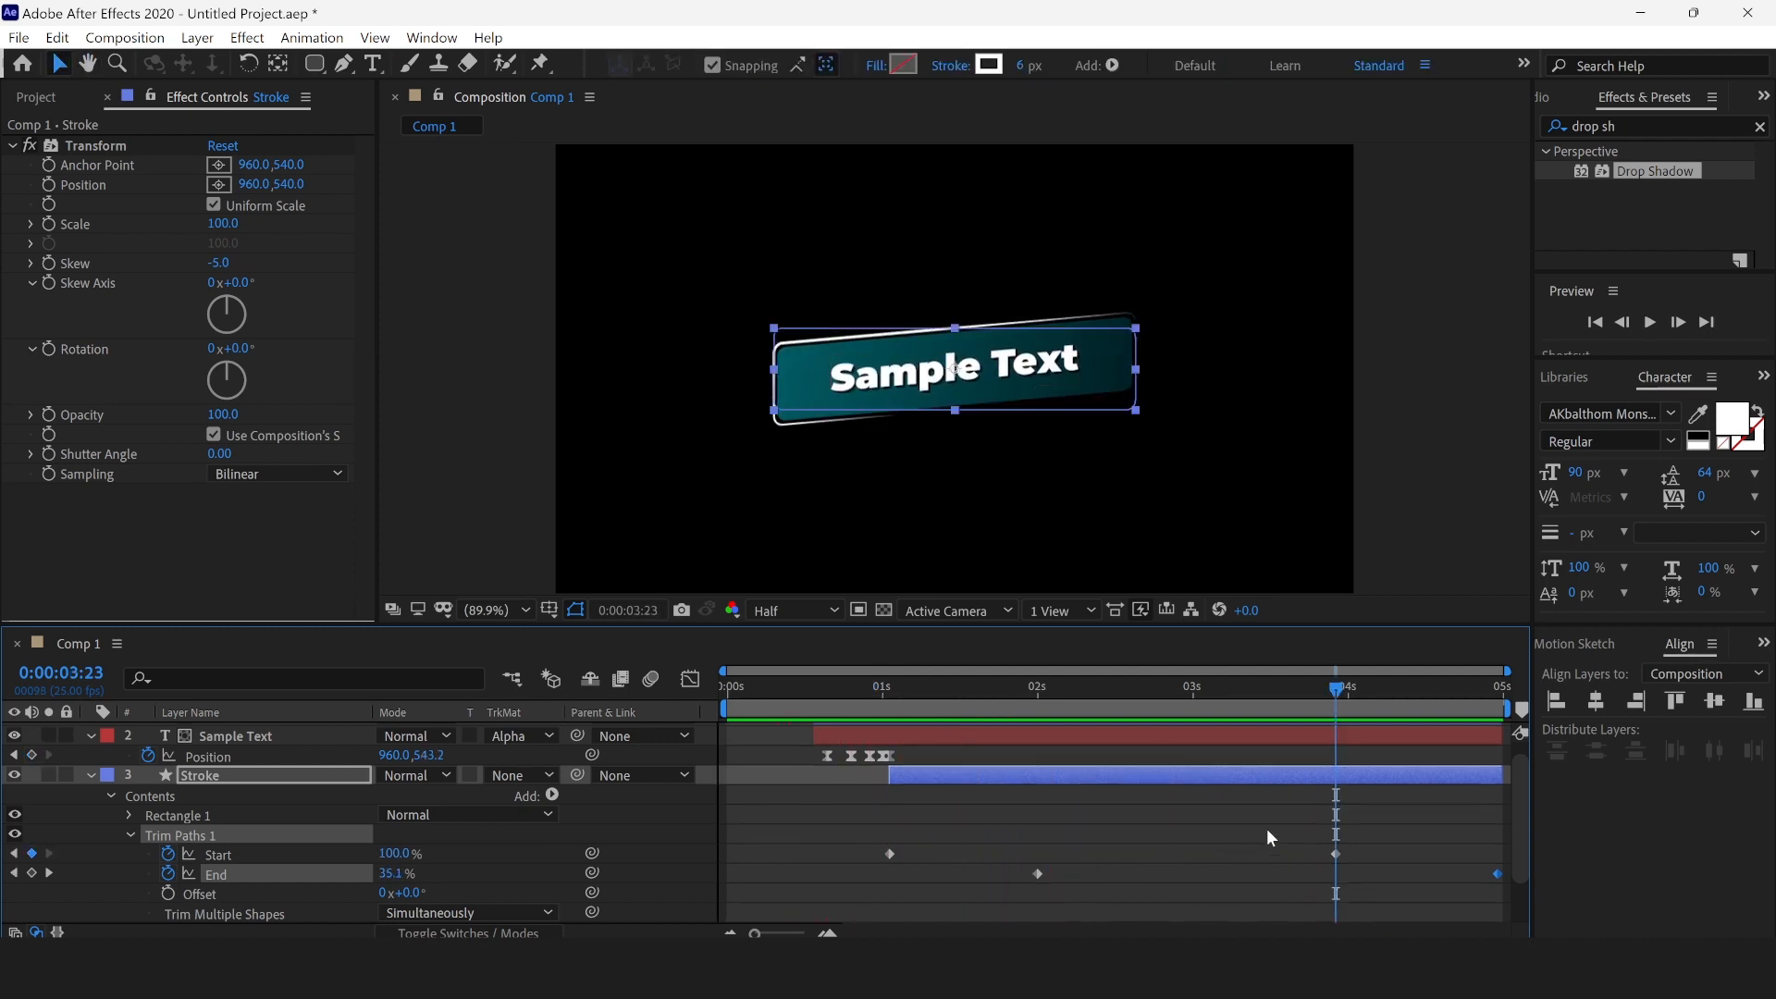
Step: Move the Trim Paths Start's 100% keyframe earlier to just after 3 seconds and preview from the beginning
click(1336, 855)
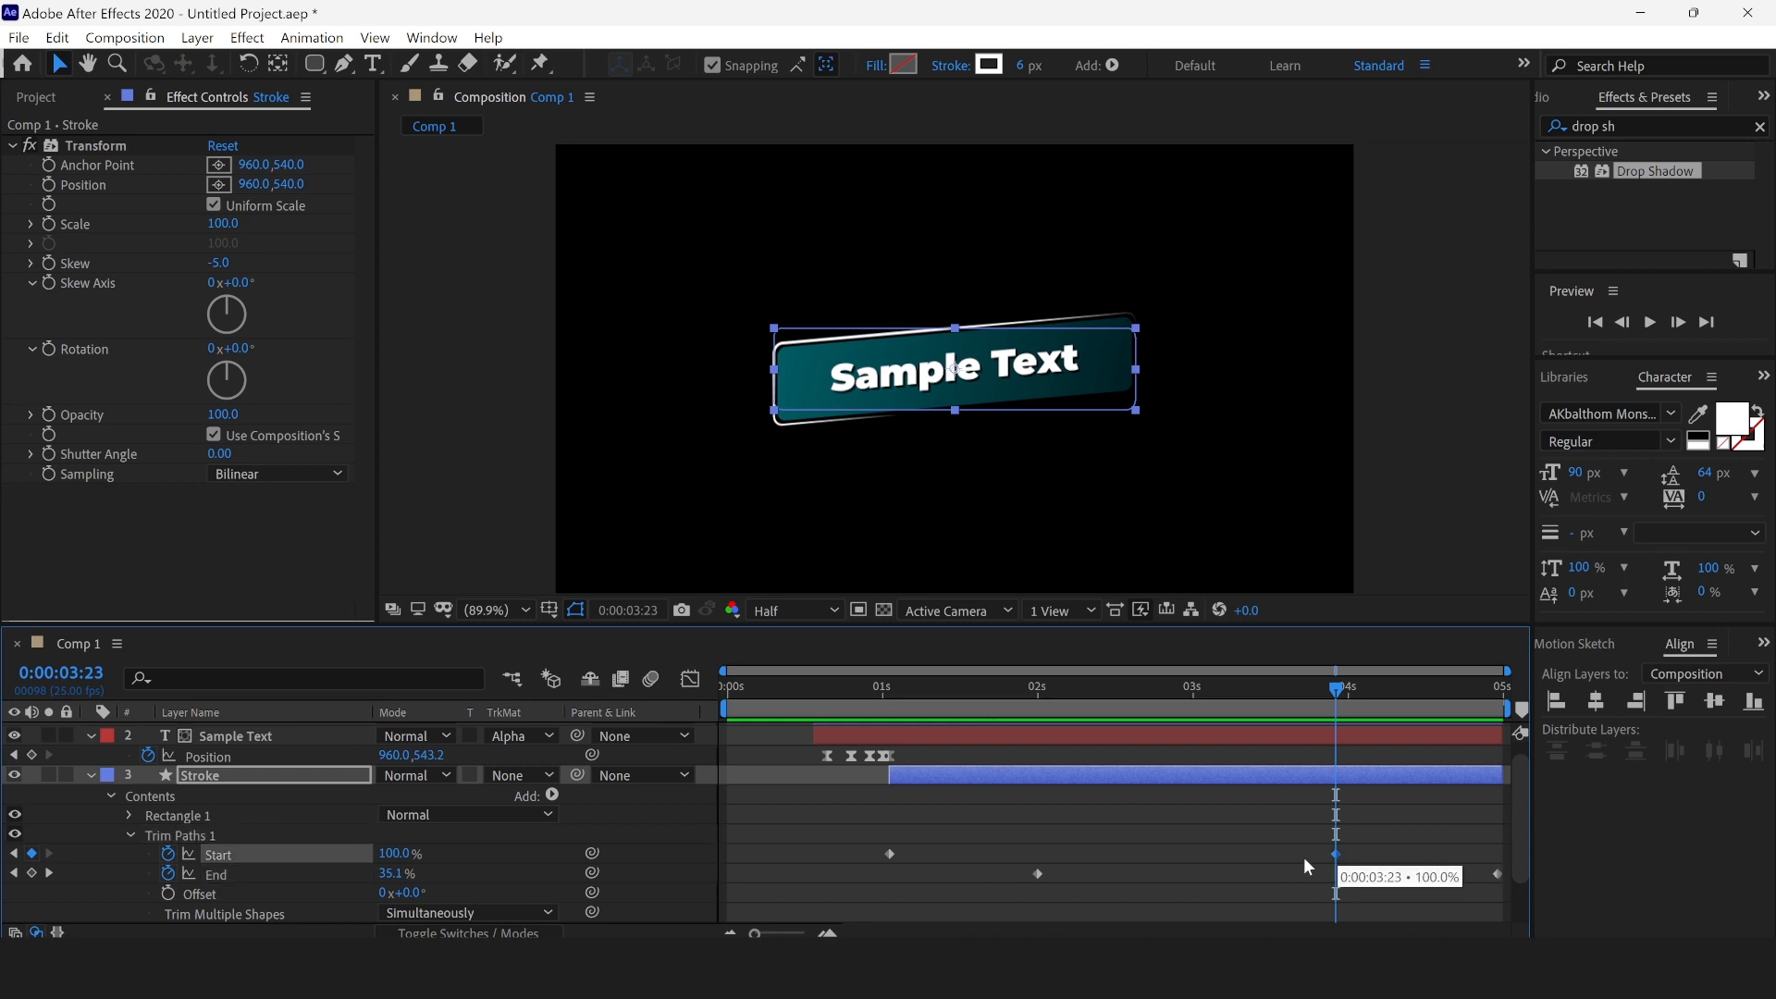
drag(1304, 866, 1206, 852)
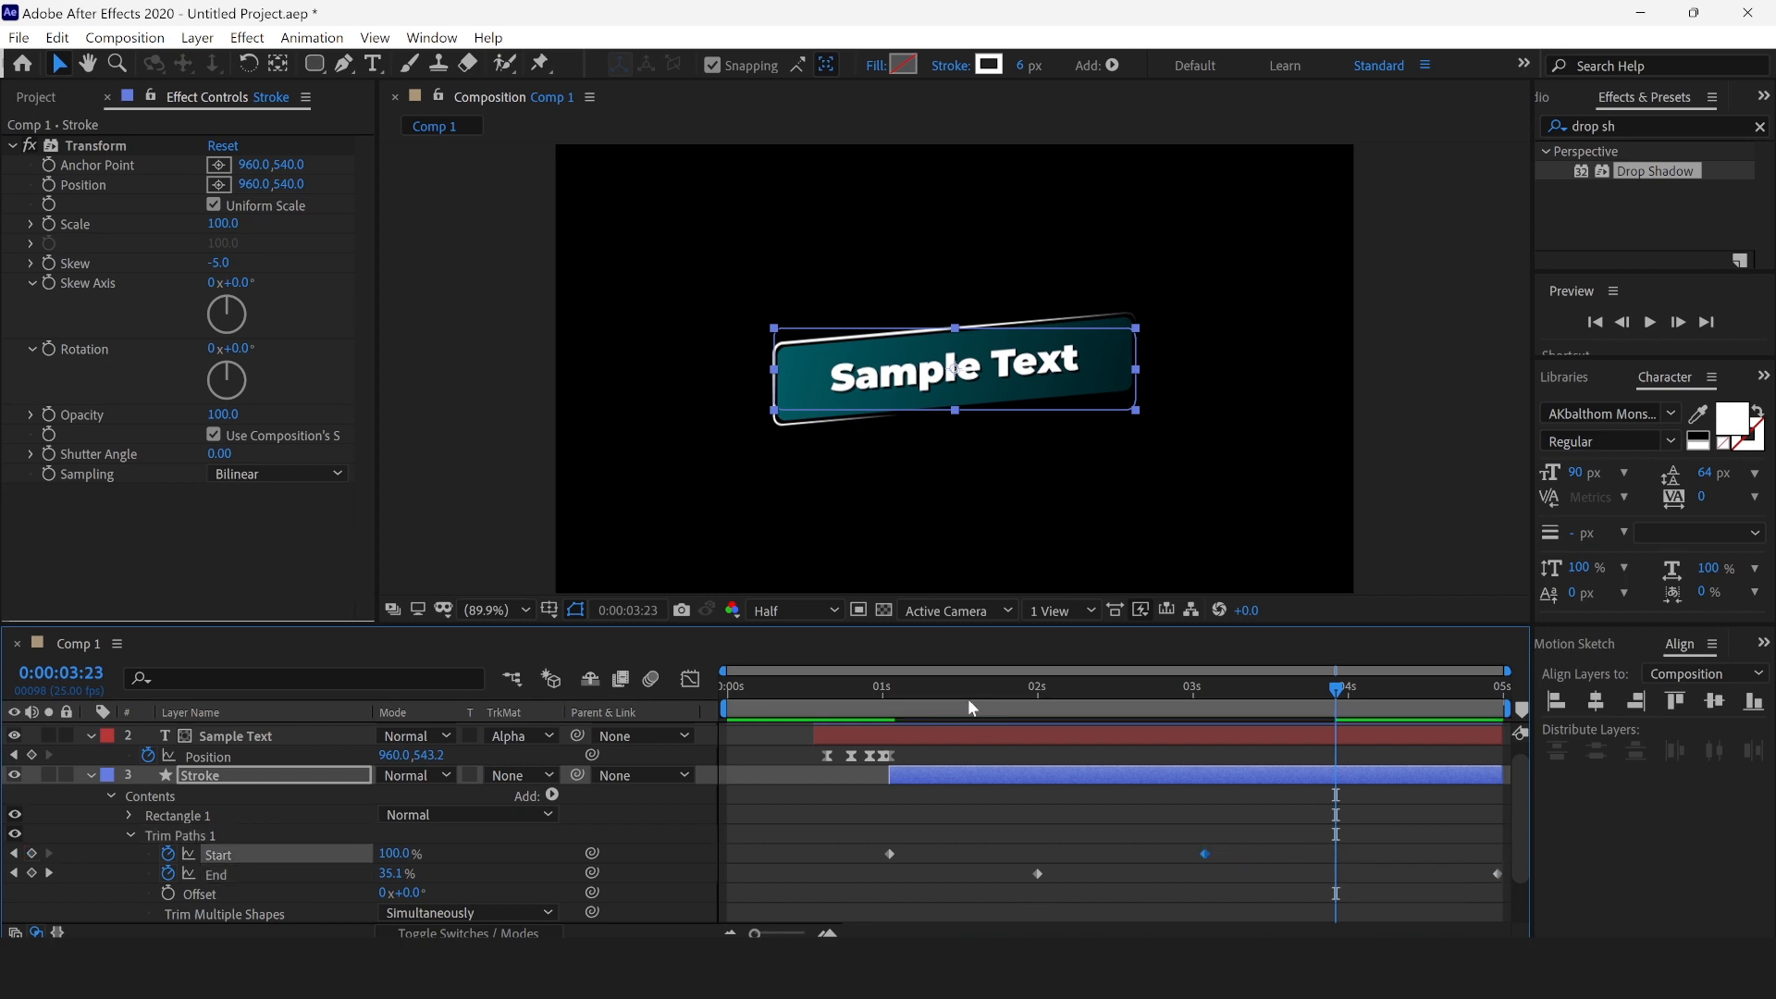
key(Home)
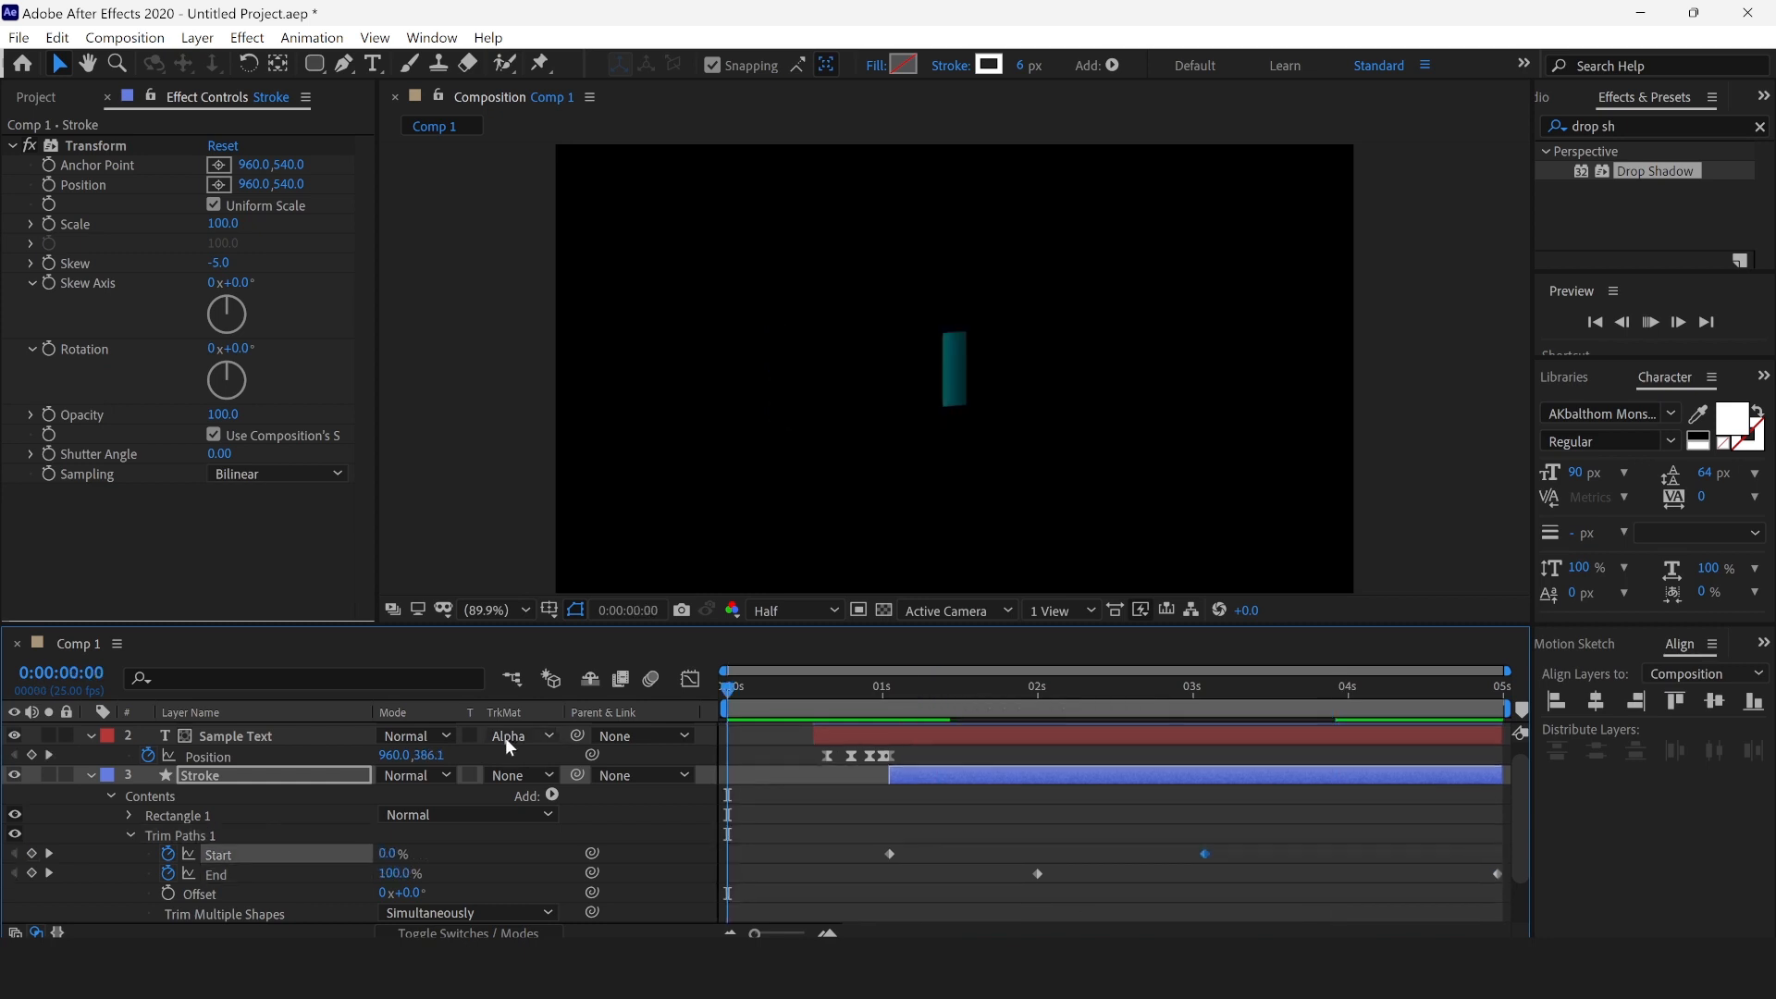
key(space)
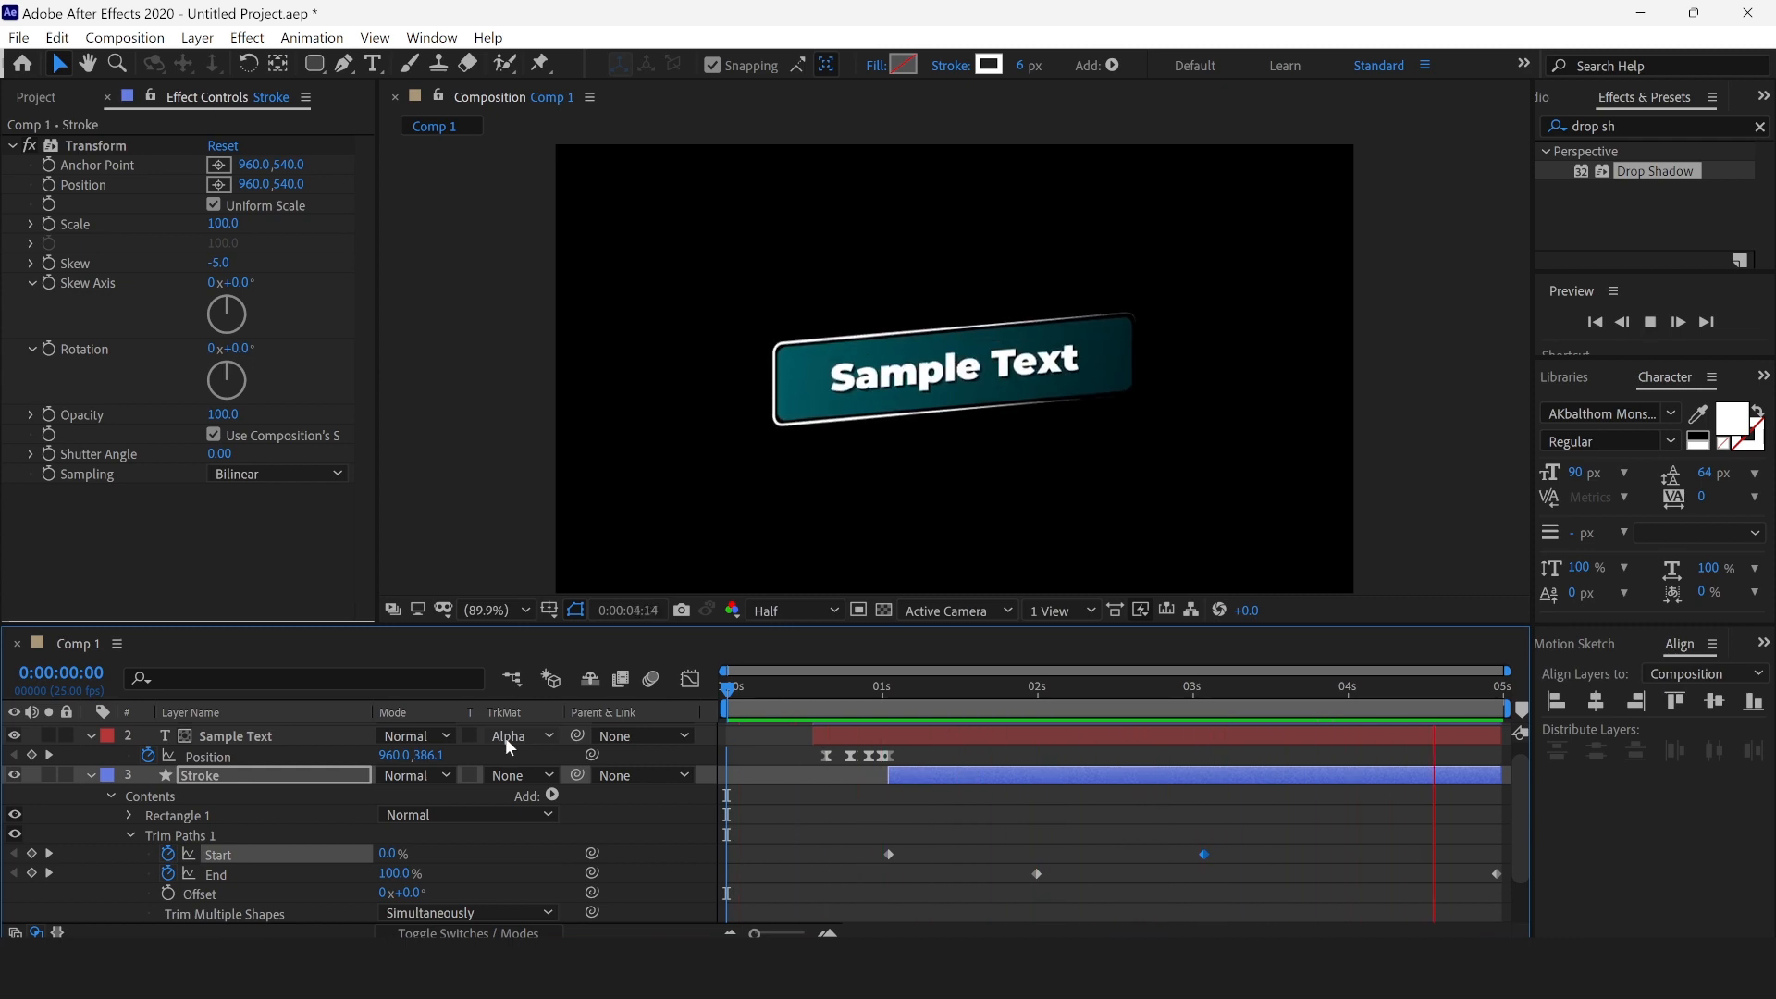
key(space)
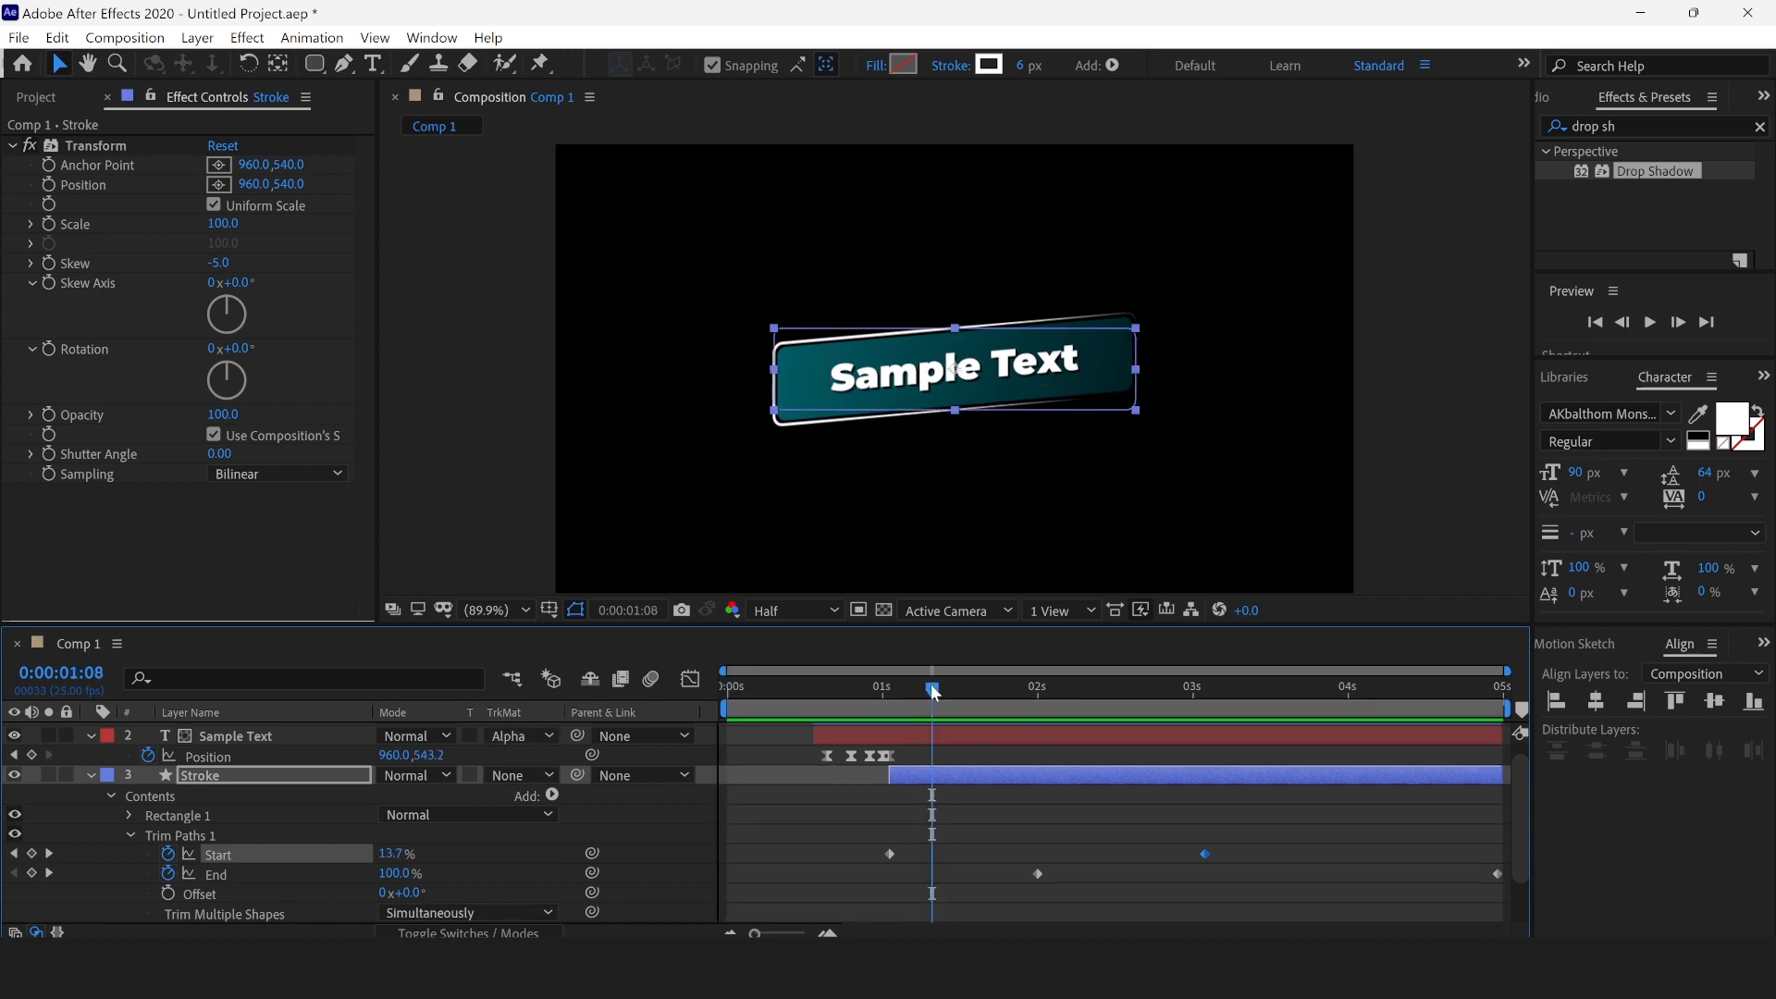
Step: Keyframe the Trim Paths Offset from 0x+0.0° at 0:00:01:11 to 2x+0.0° at 0:00:04:11
mouse_move(932, 692)
mouse_down()
mouse_move(891, 686)
mouse_move(940, 700)
mouse_move(883, 720)
mouse_move(951, 718)
mouse_up()
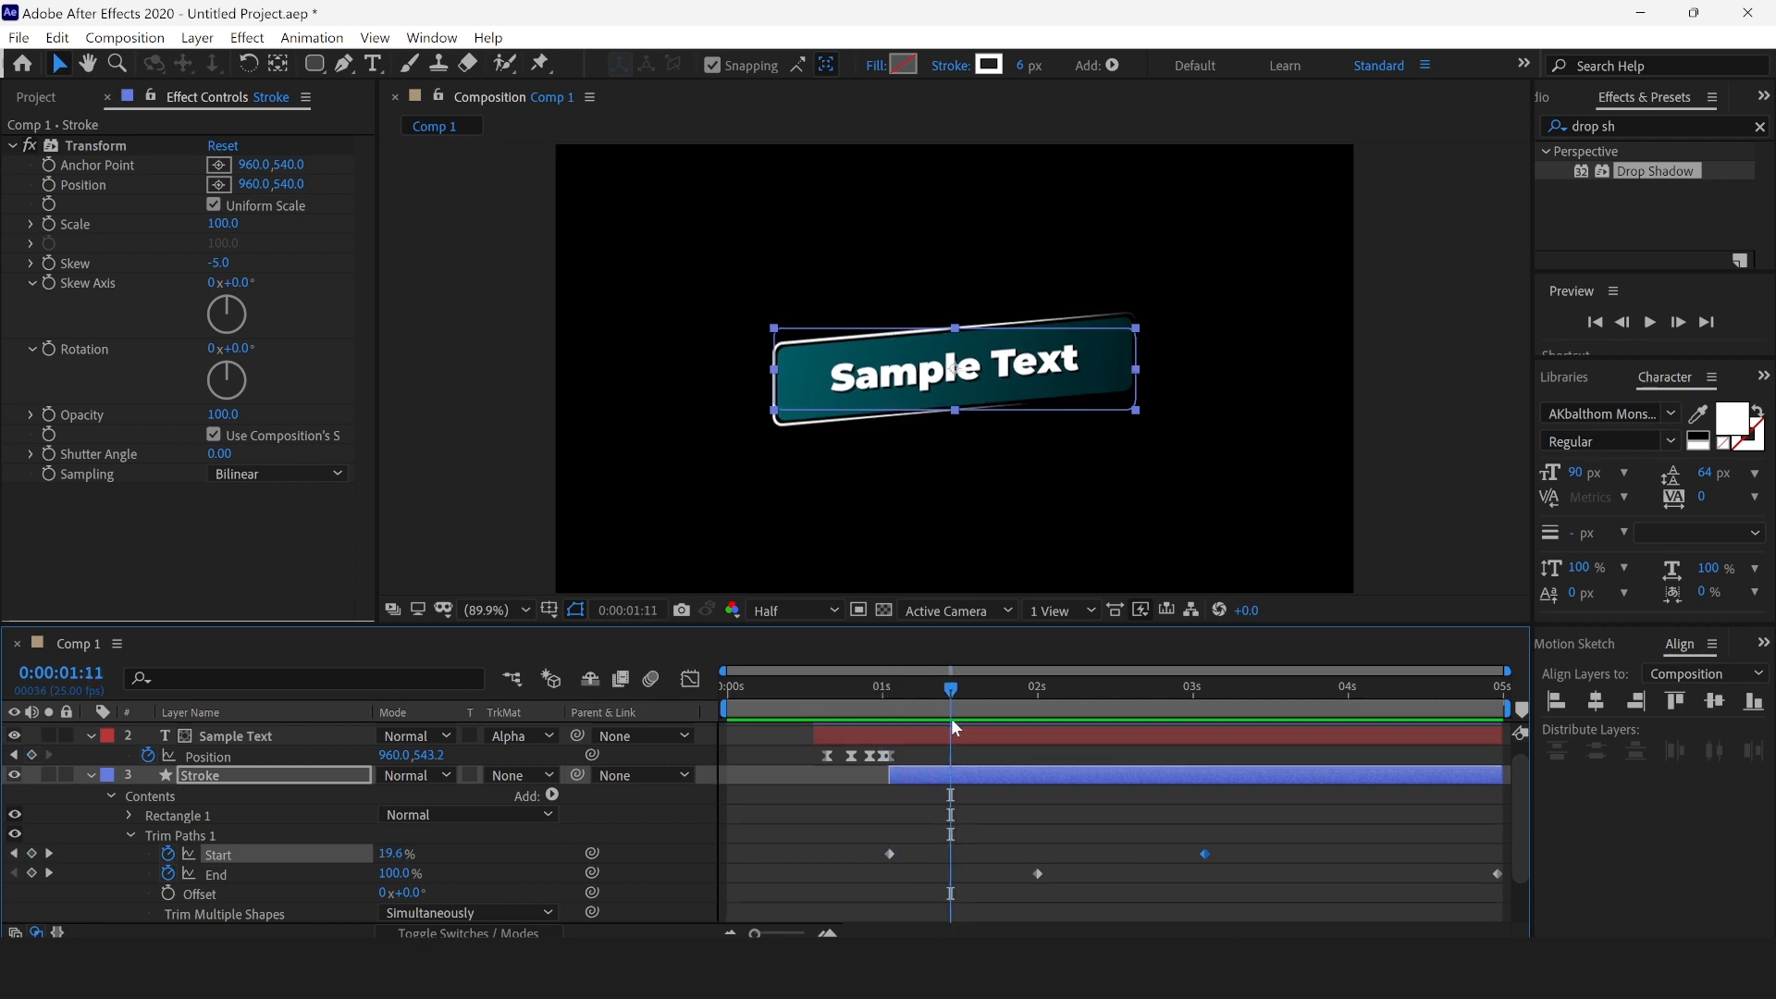
click(168, 894)
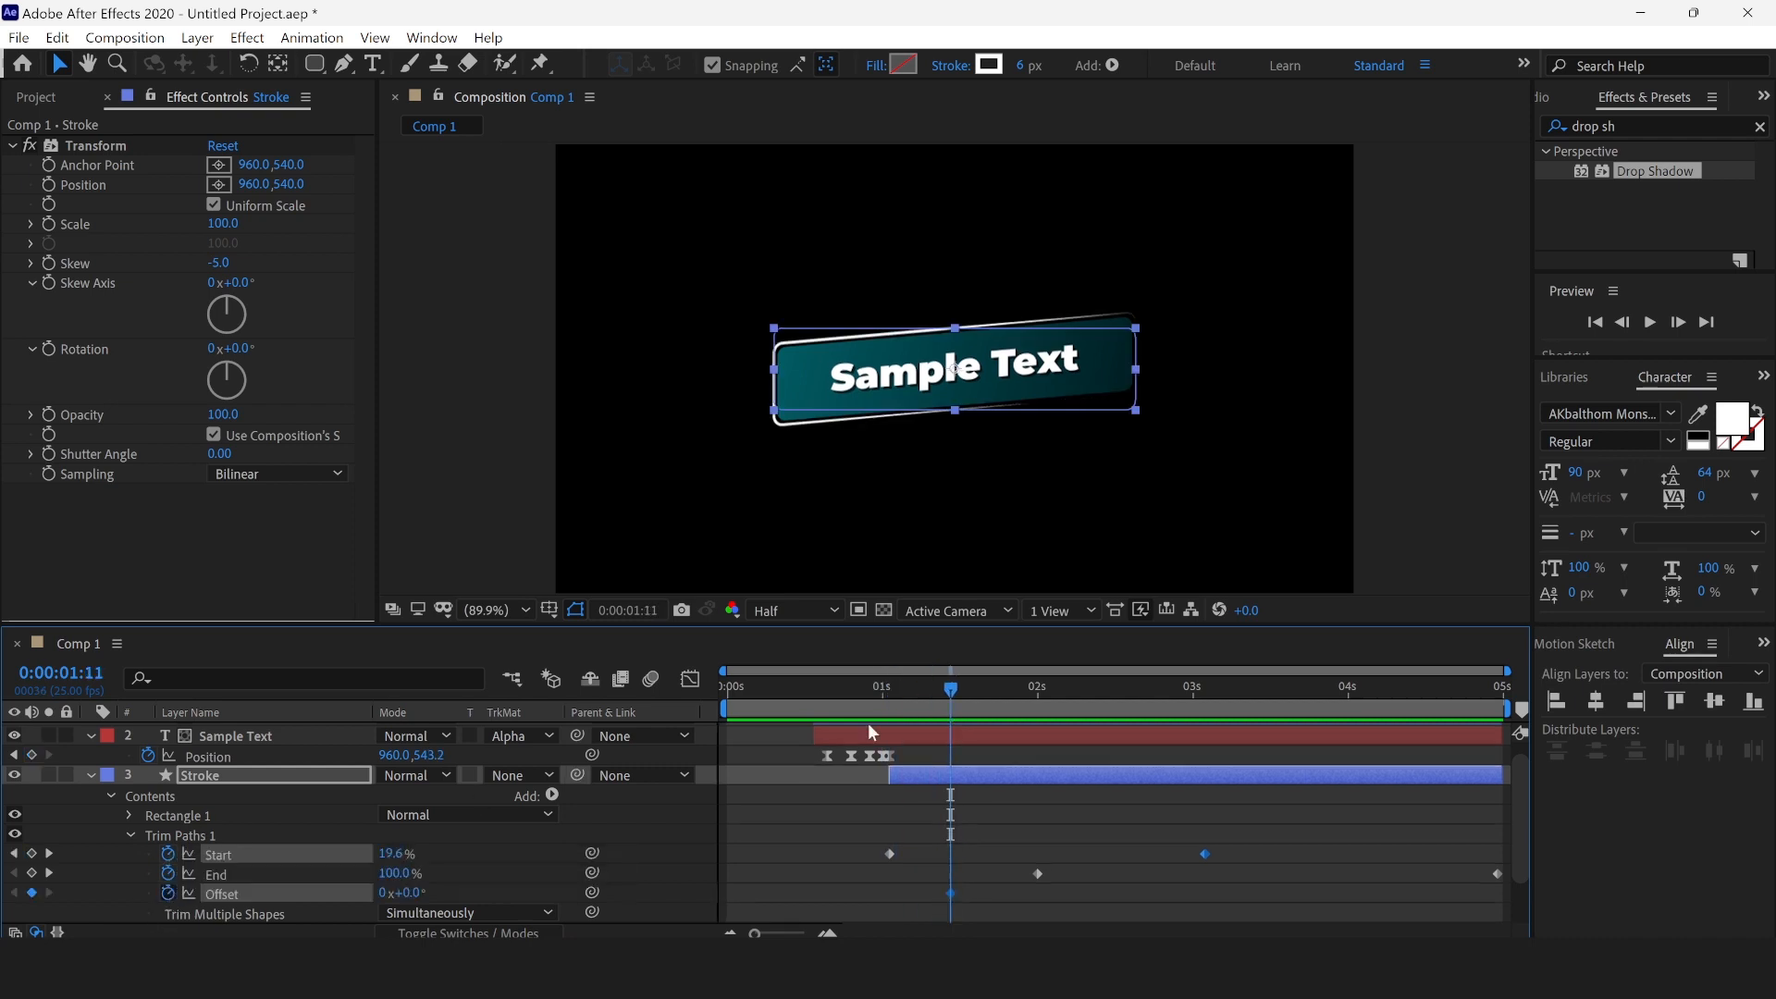
mouse_move(952, 689)
mouse_down()
mouse_move(1472, 721)
mouse_move(1419, 721)
mouse_up()
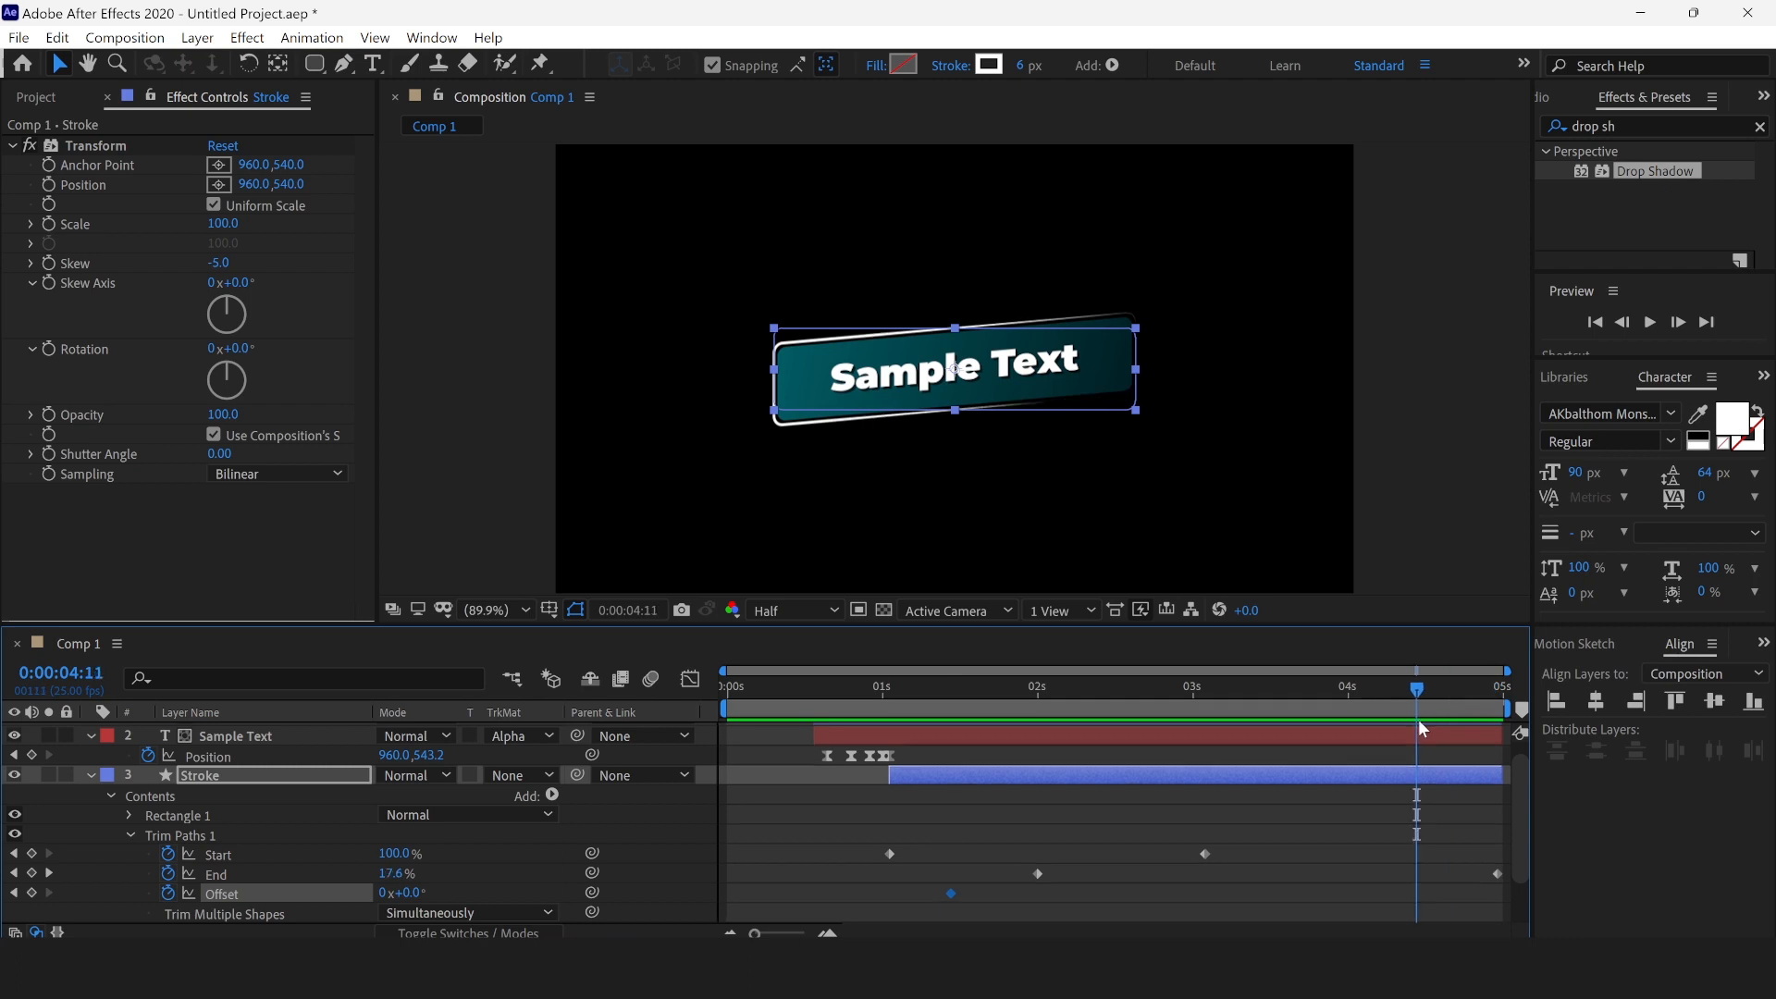
click(383, 893)
key(Return)
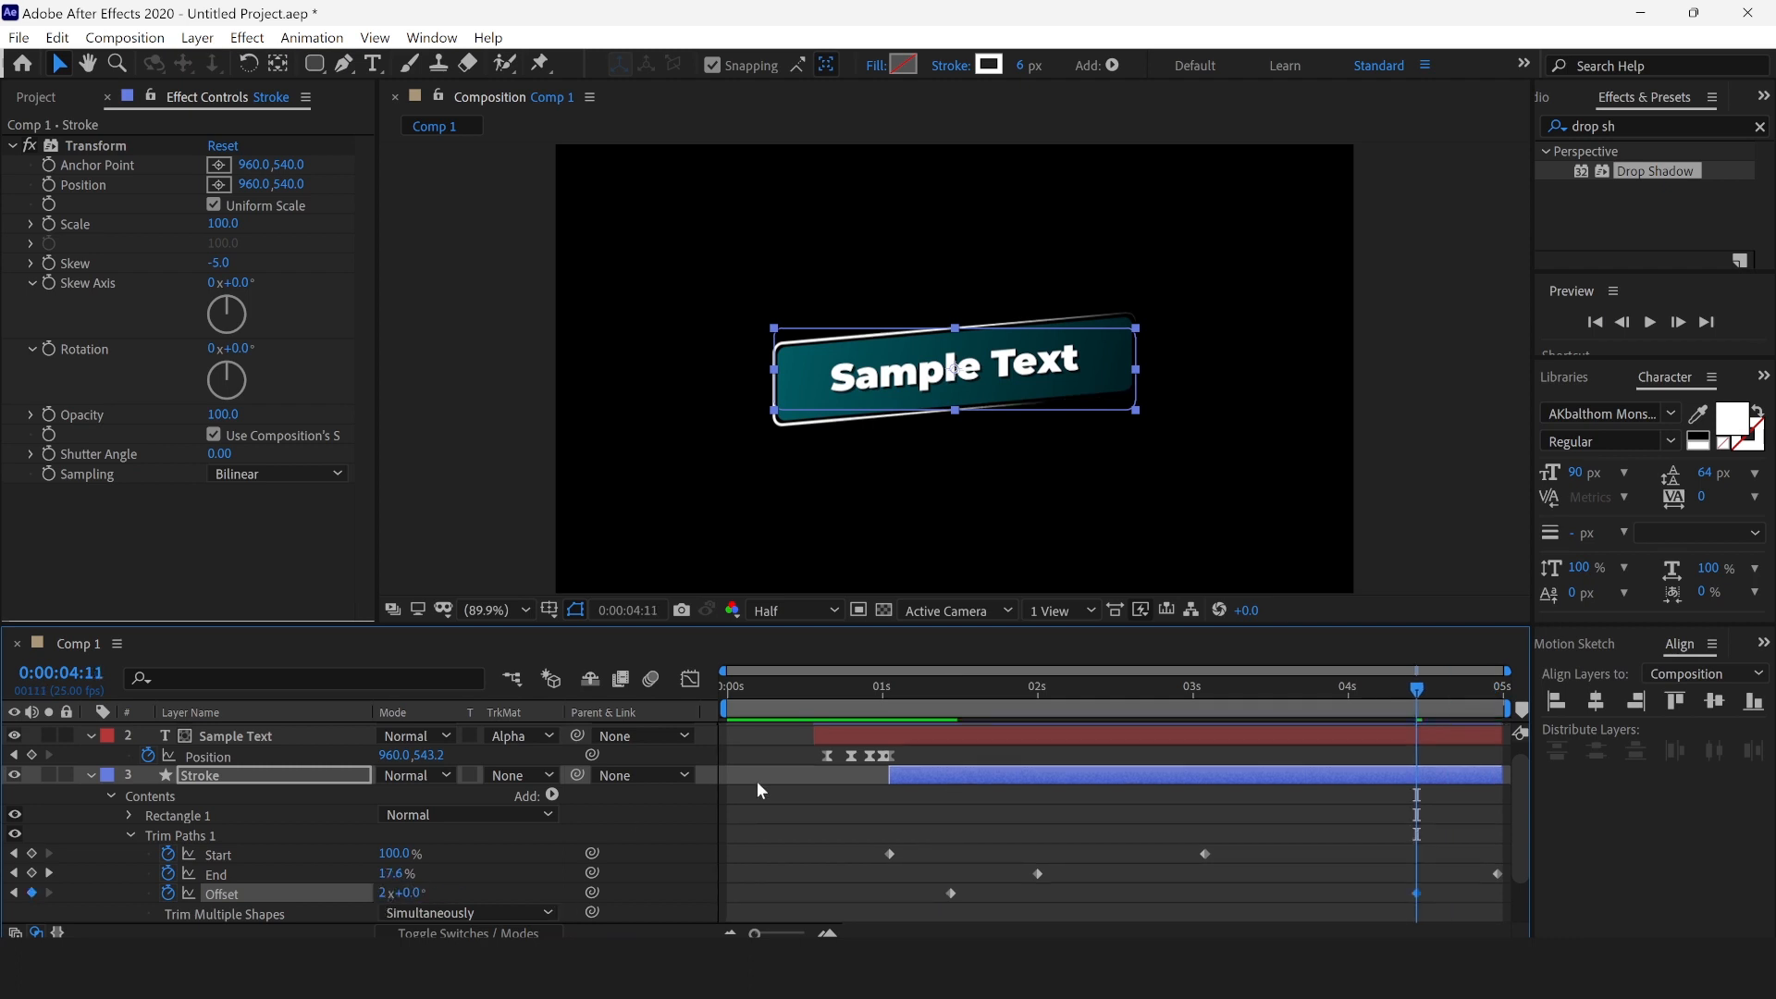
Step: Preview the rotating stroke animation from 0:00:00:22 and collapse the Stroke layer's properties
drag(920, 692, 863, 689)
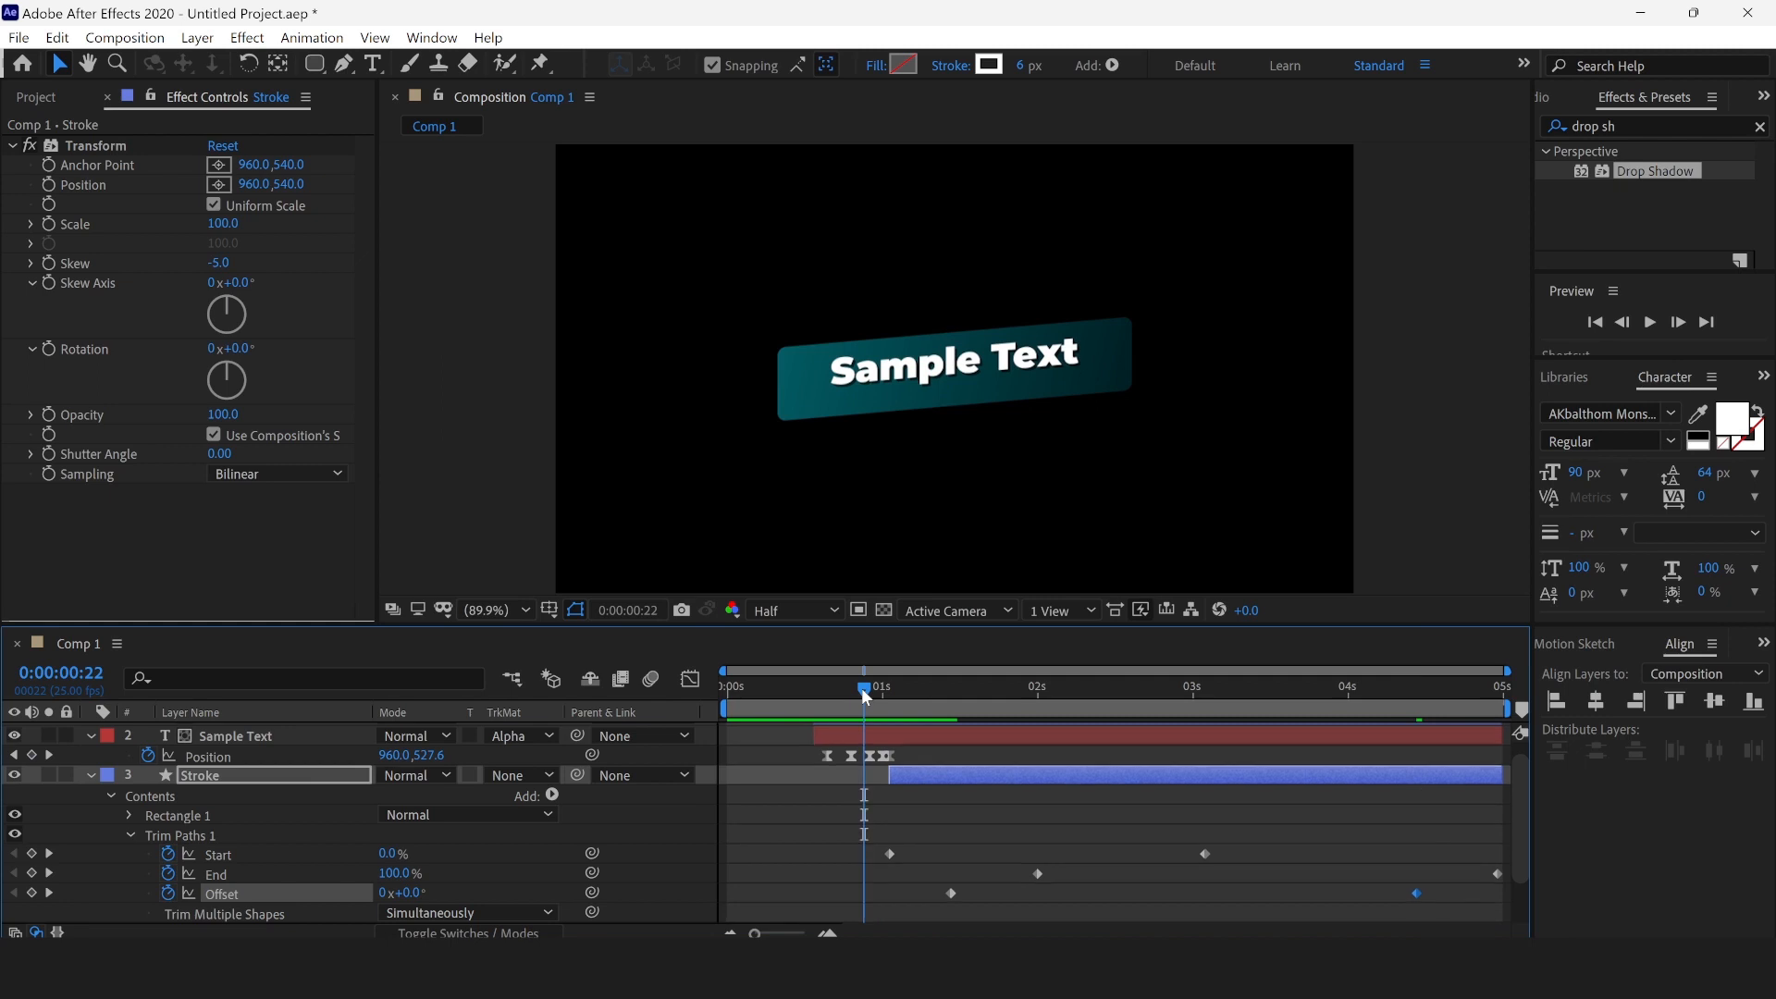
key(space)
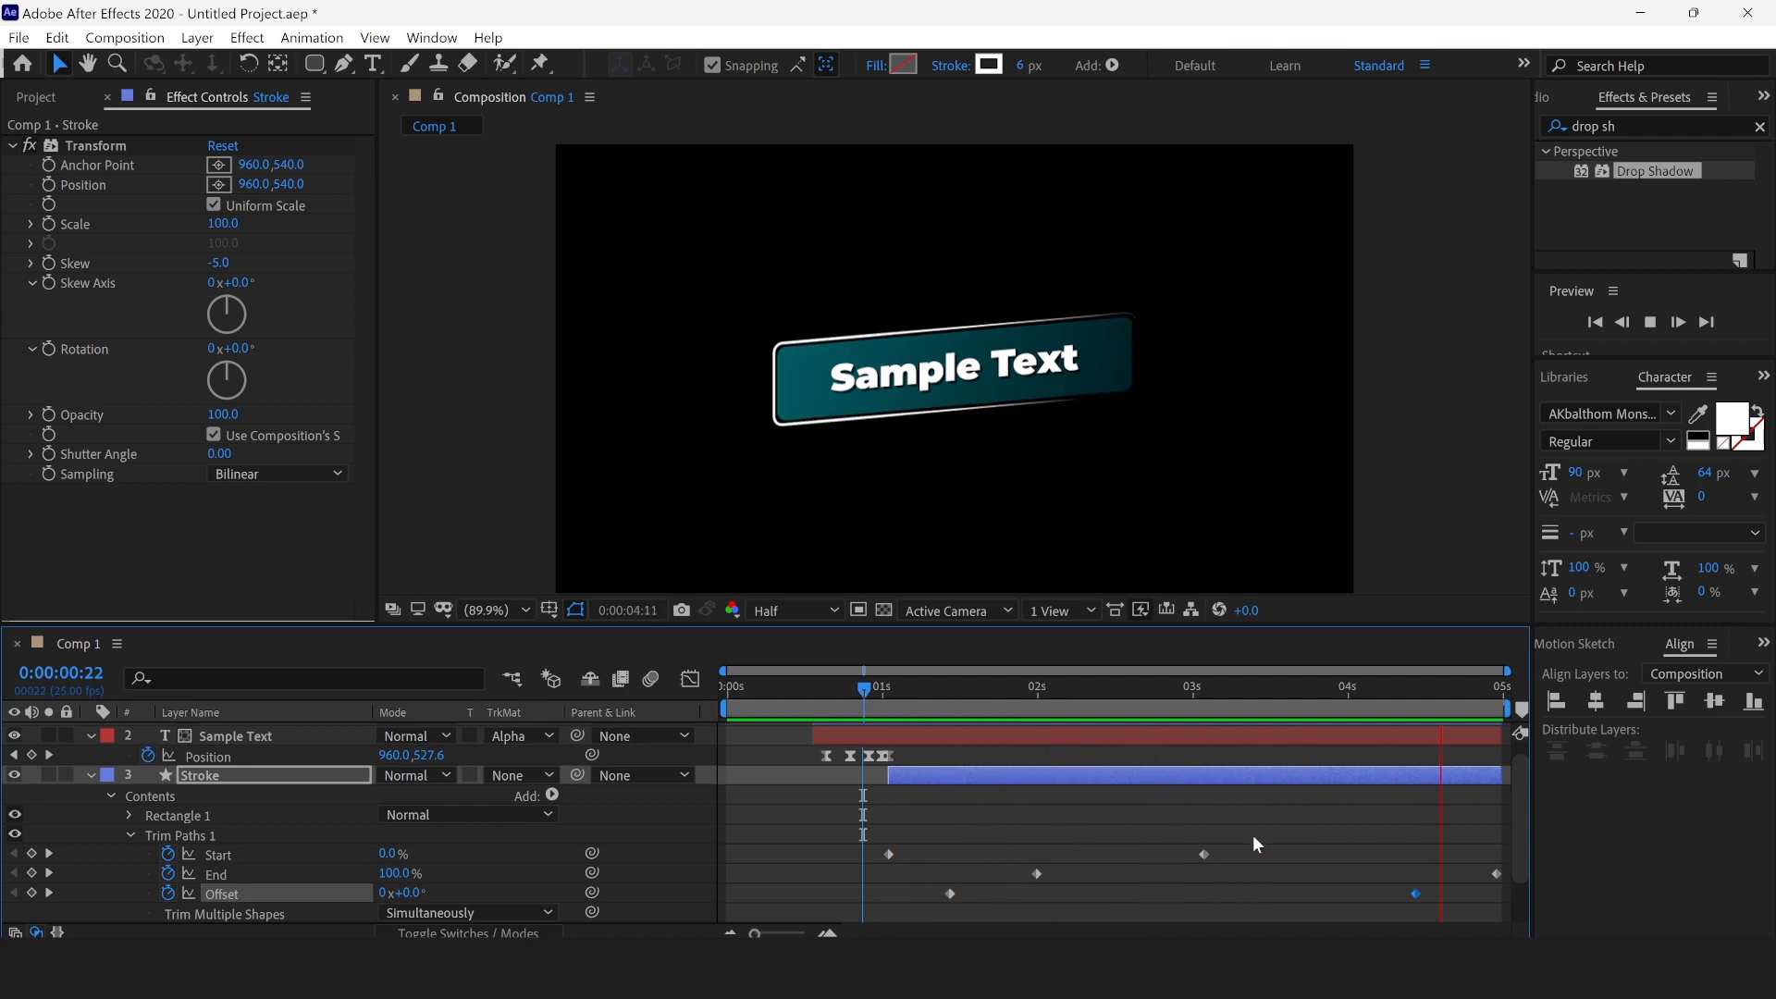
key(space)
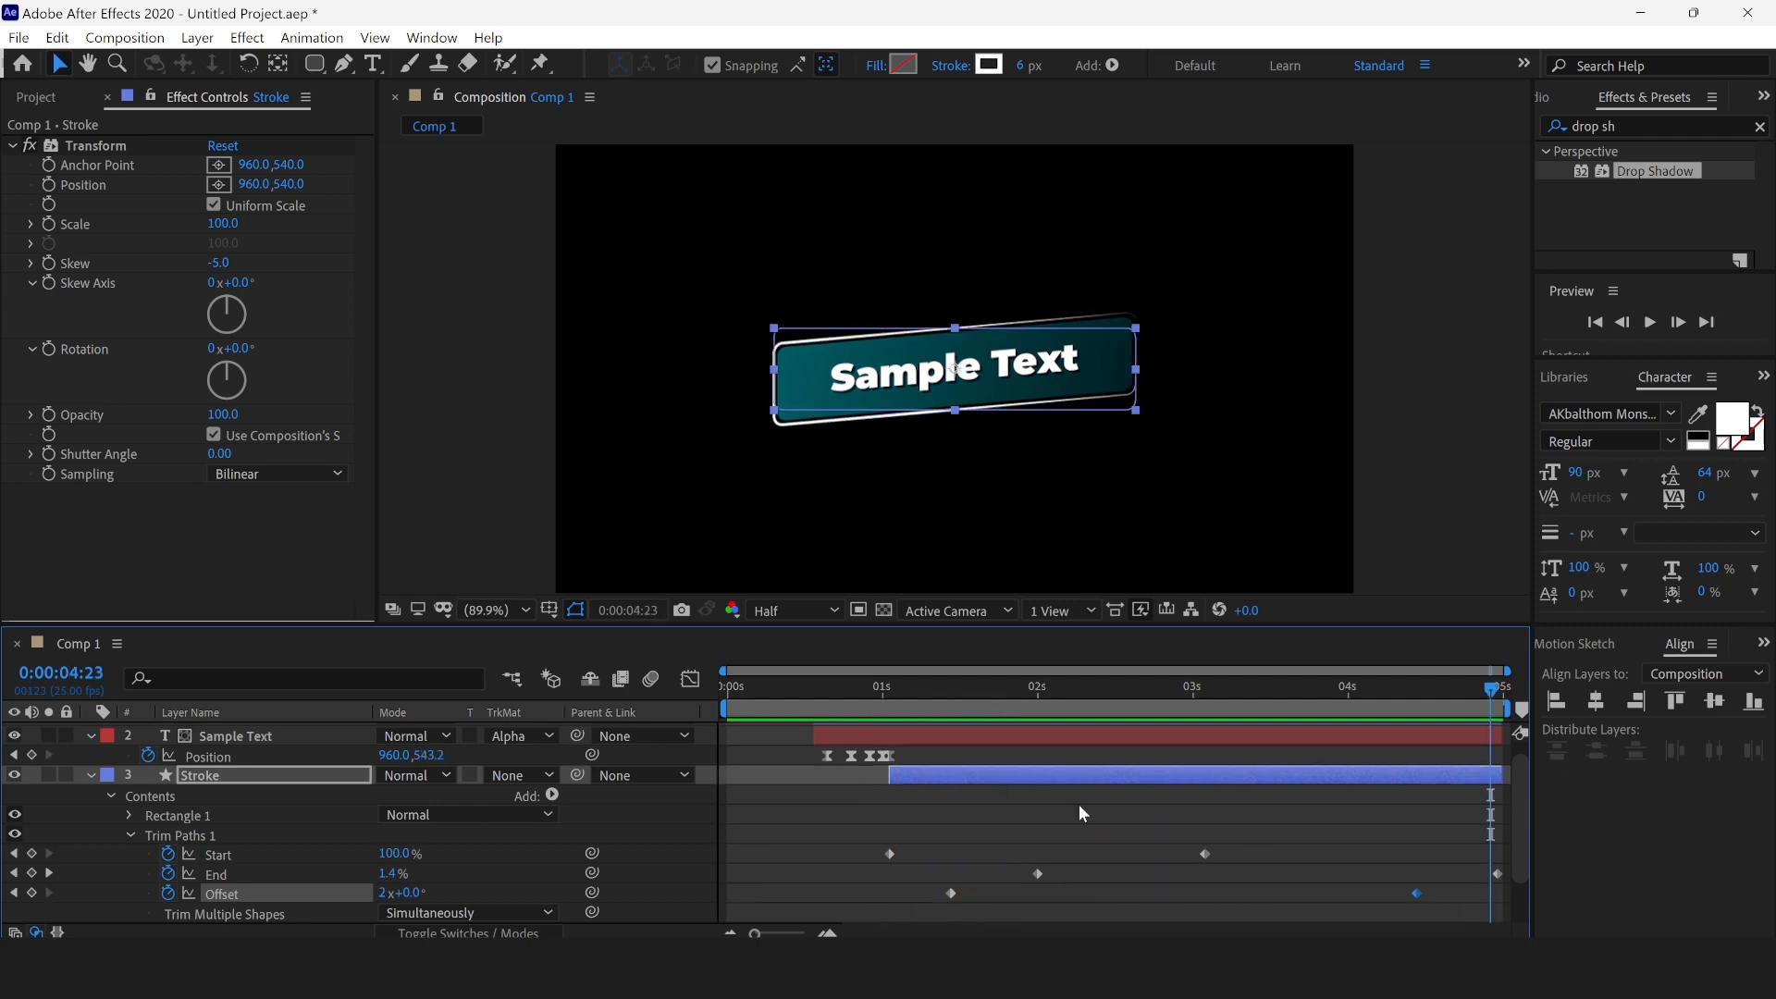
click(91, 775)
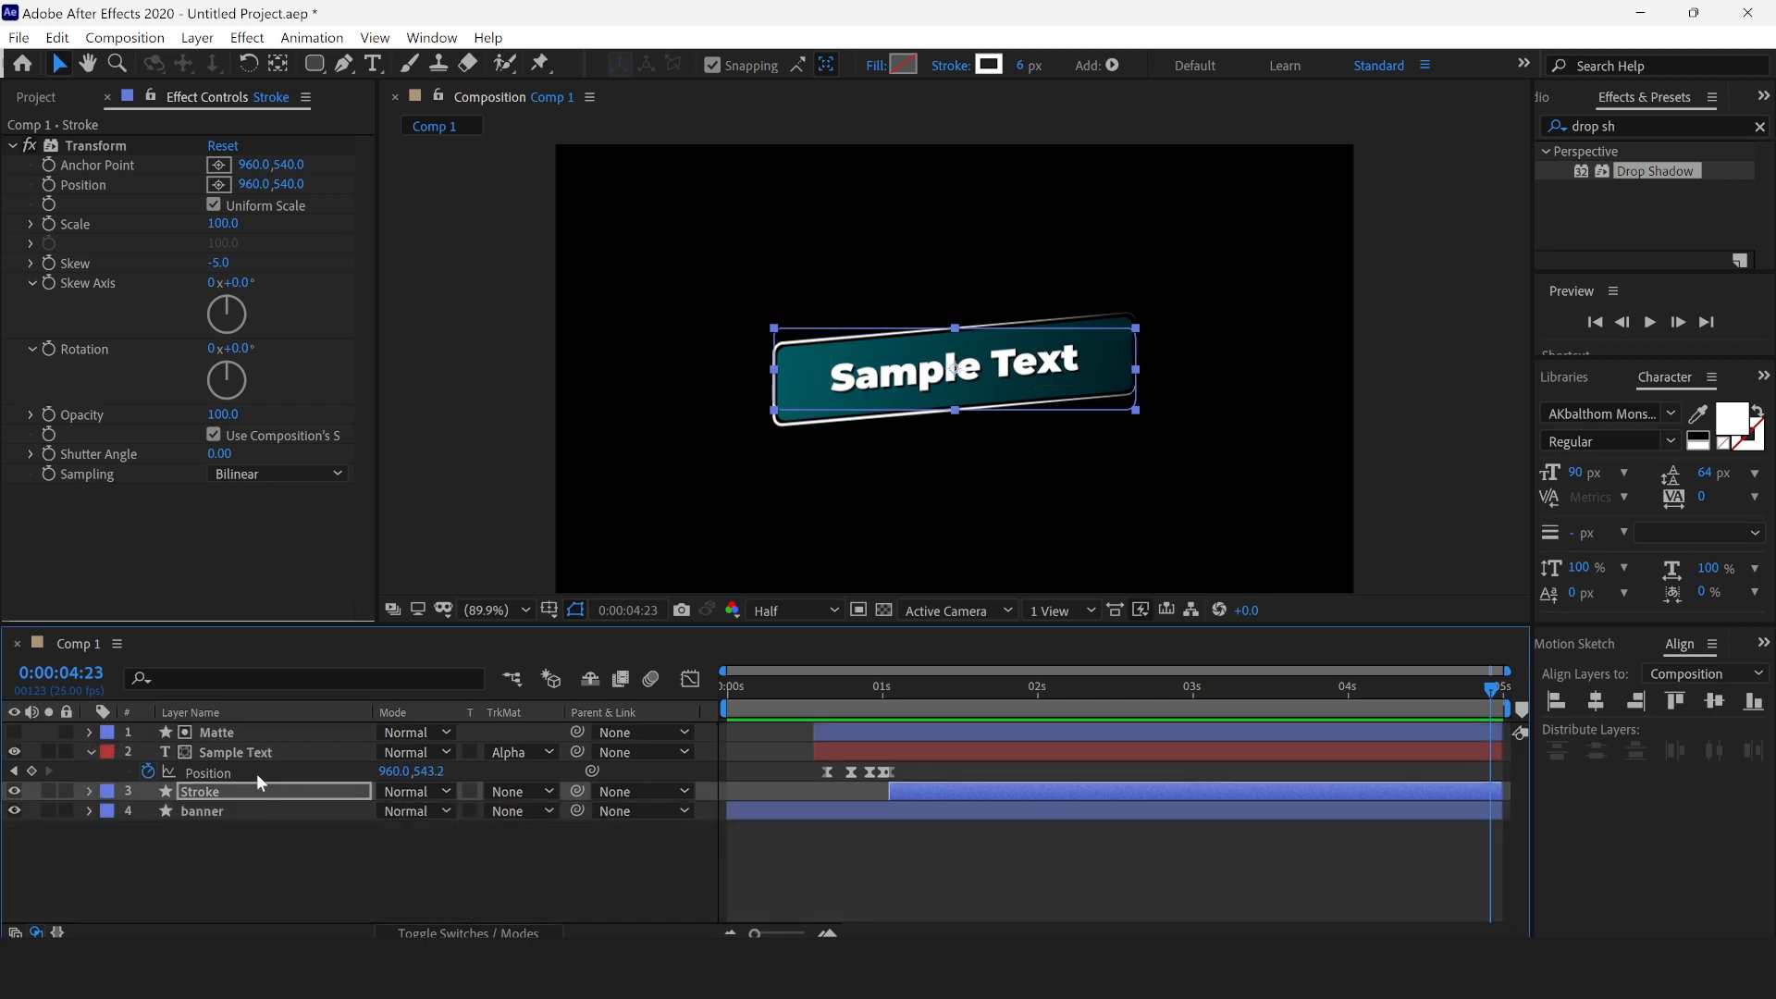
Step: Collapse the Sample Text layer's properties, find the Glow effect and apply it to the Stroke layer at 0:00:01:21
click(219, 757)
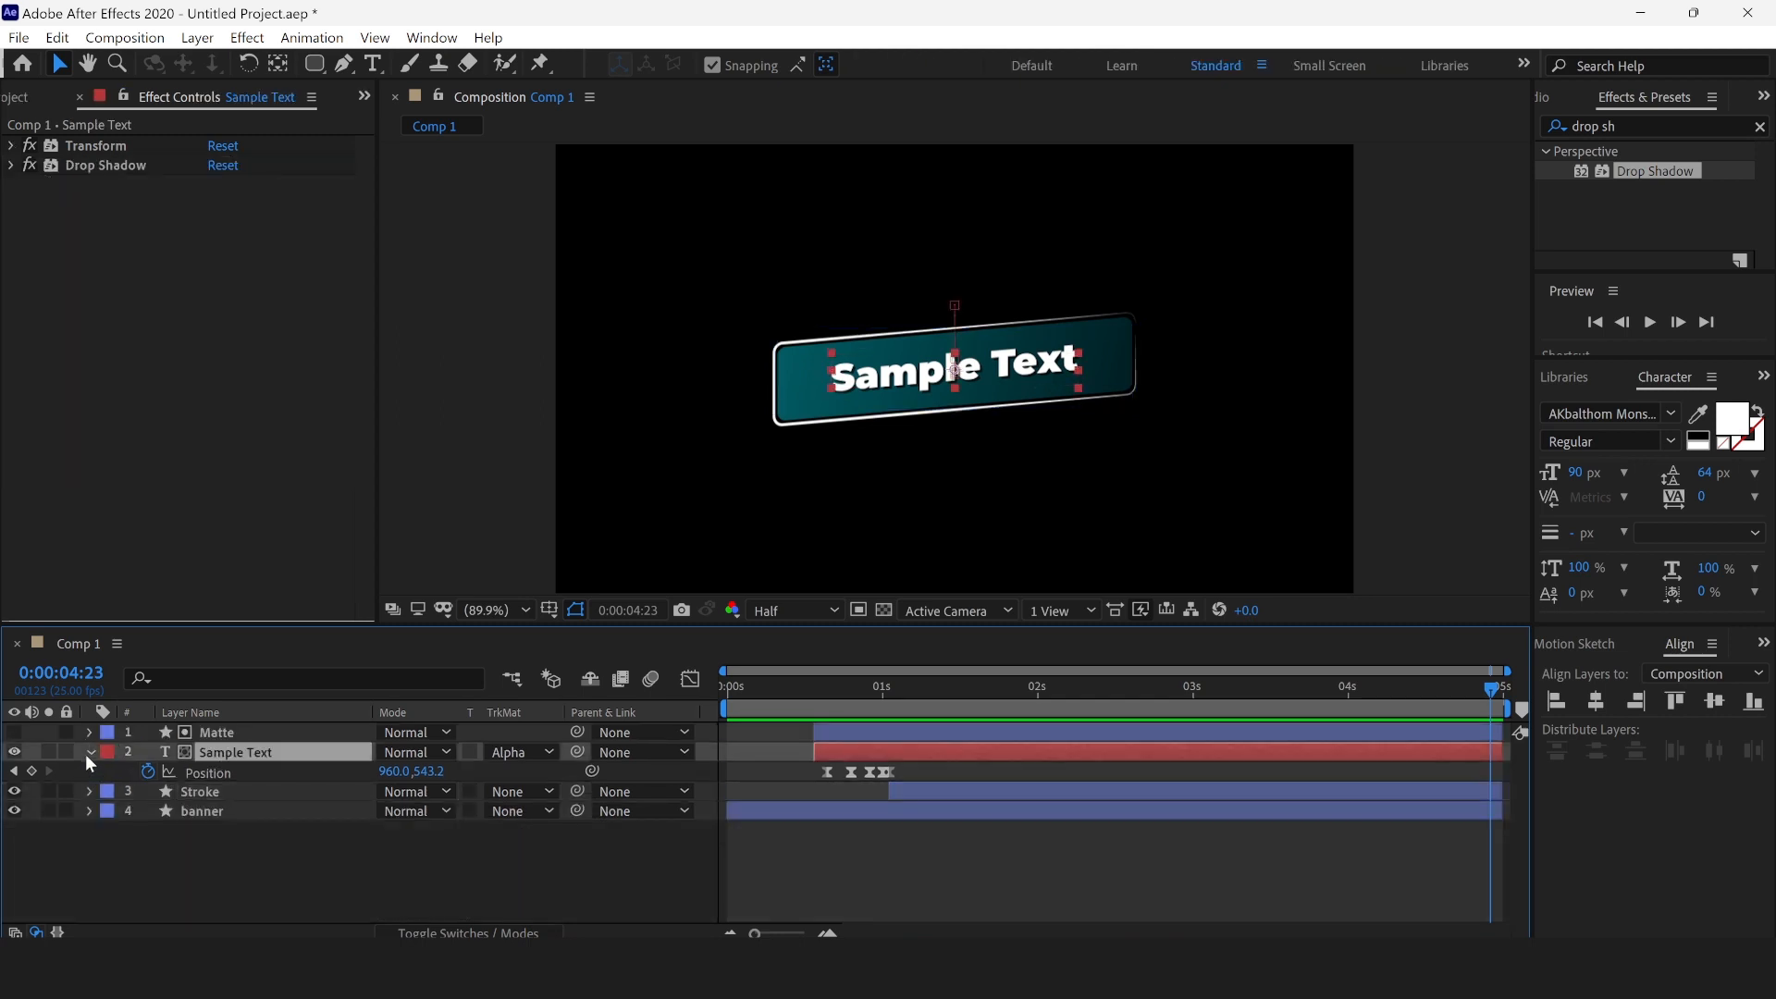
click(88, 753)
click(204, 772)
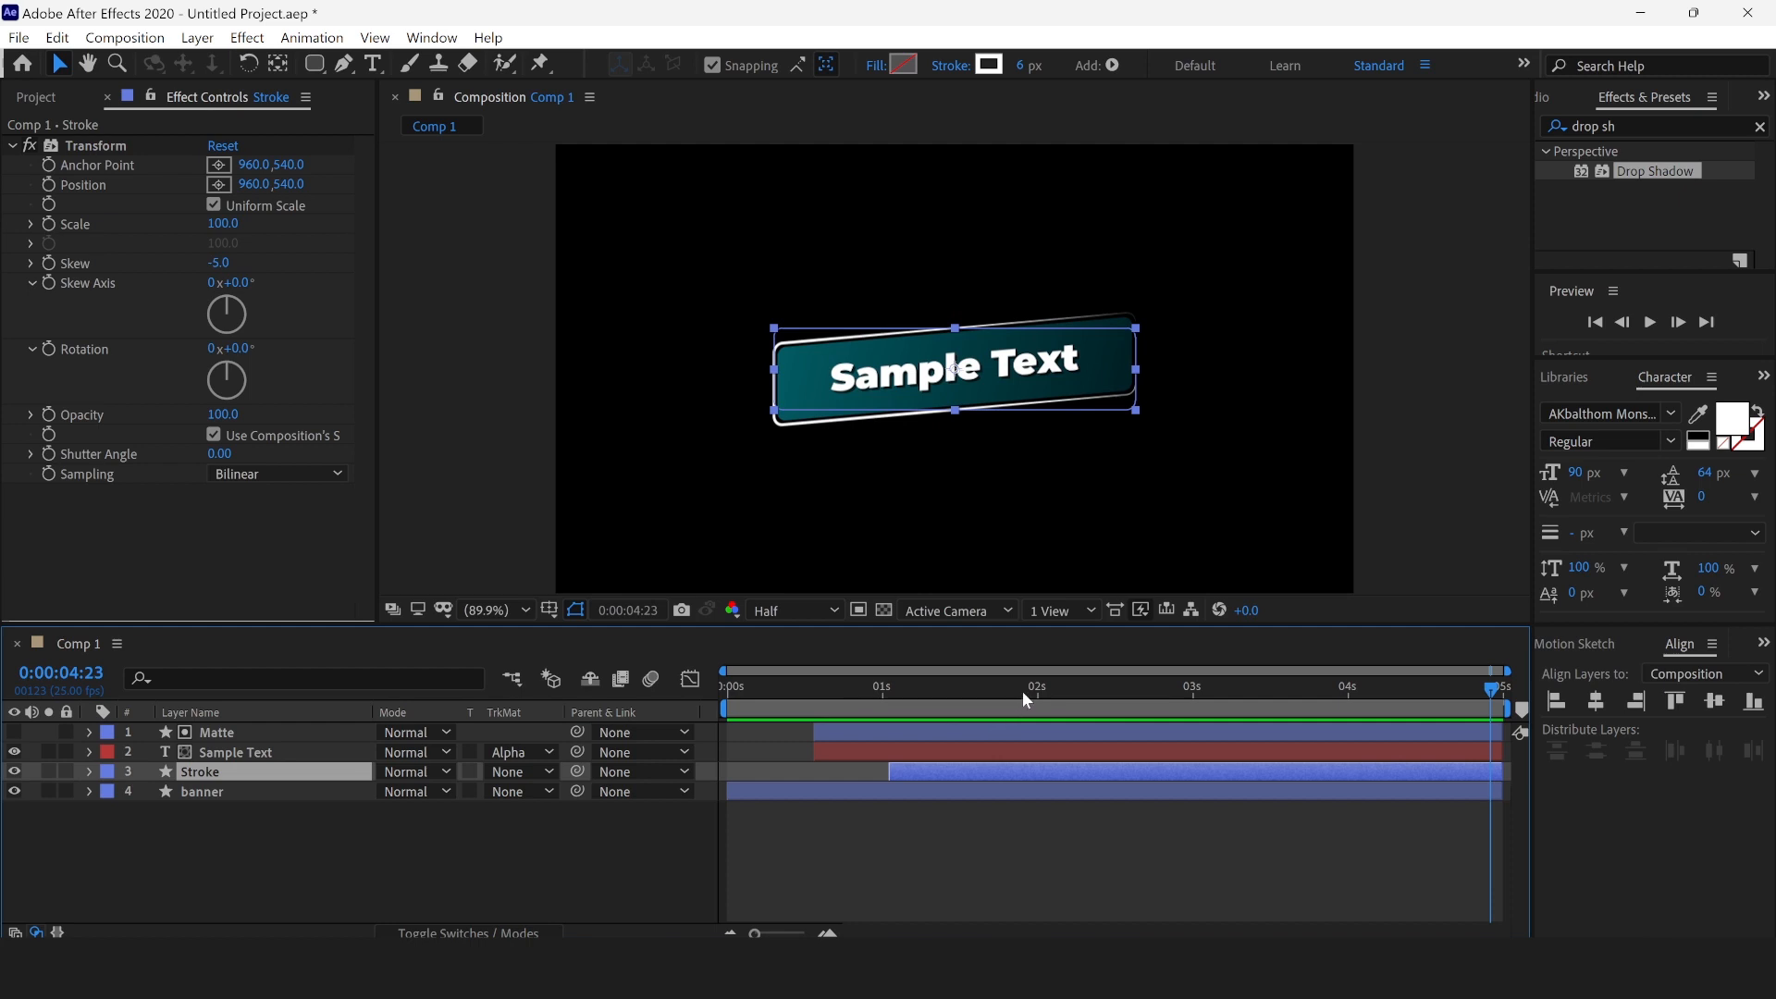
drag(1023, 691, 1011, 701)
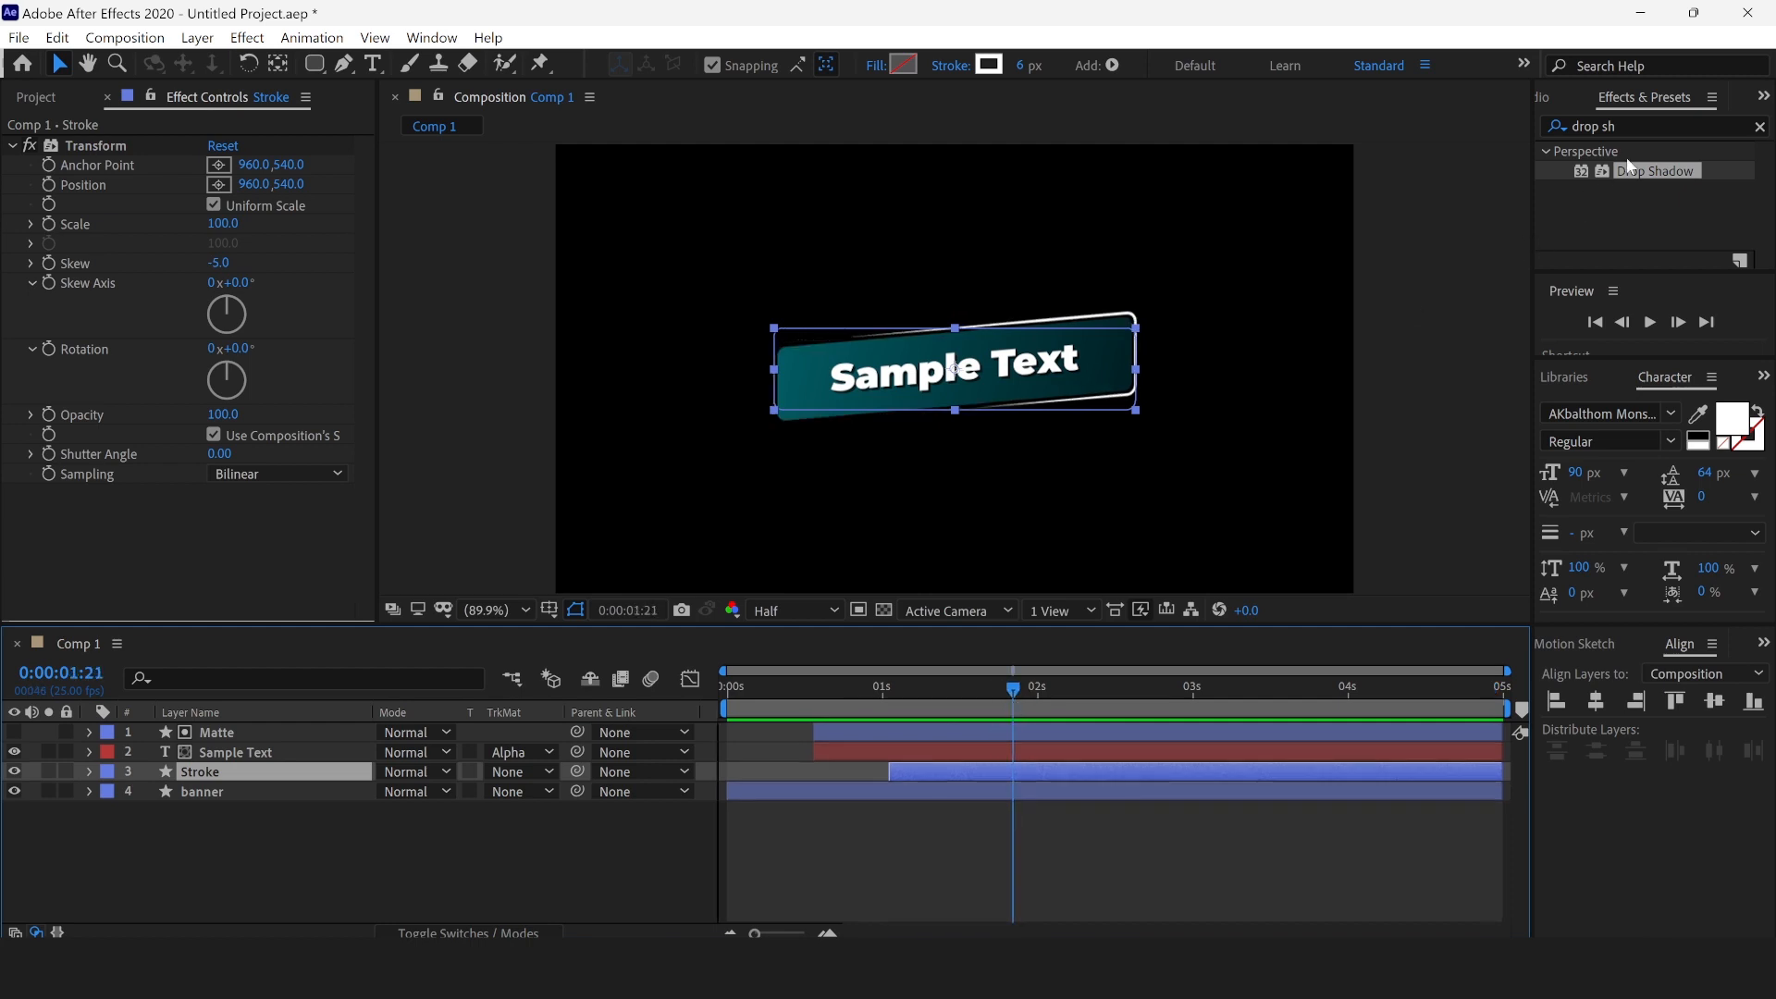
click(1633, 126)
text(g)
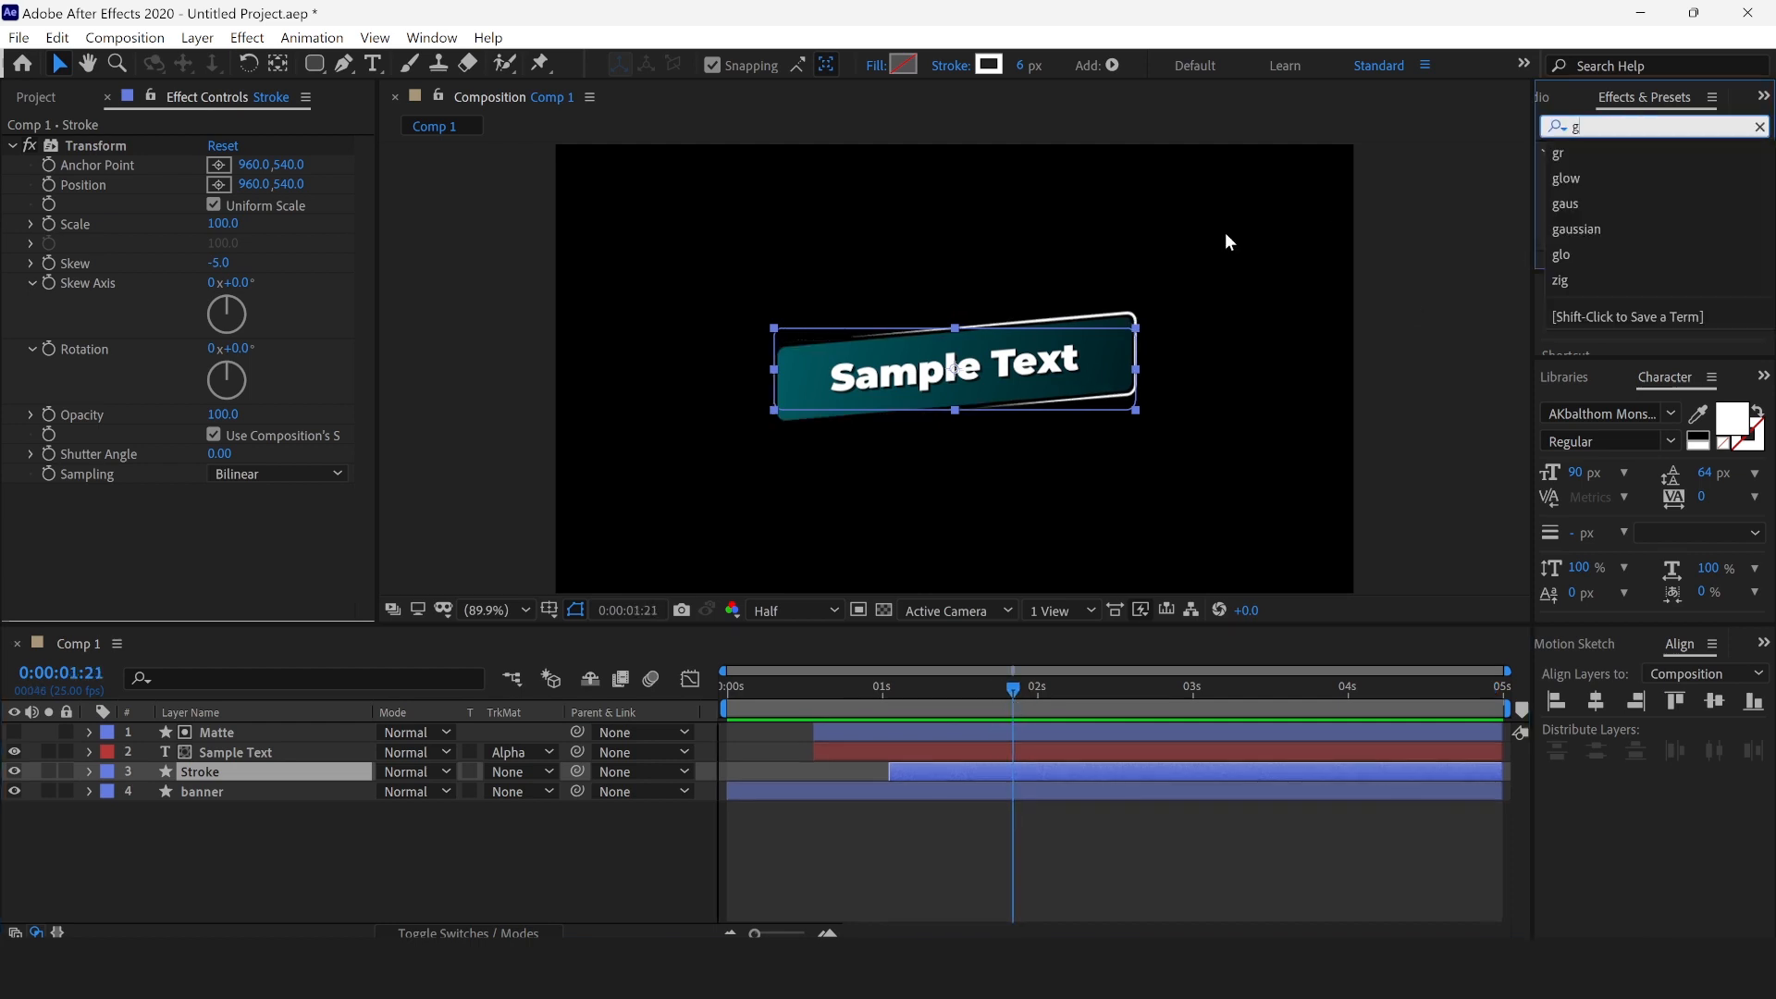
text(low)
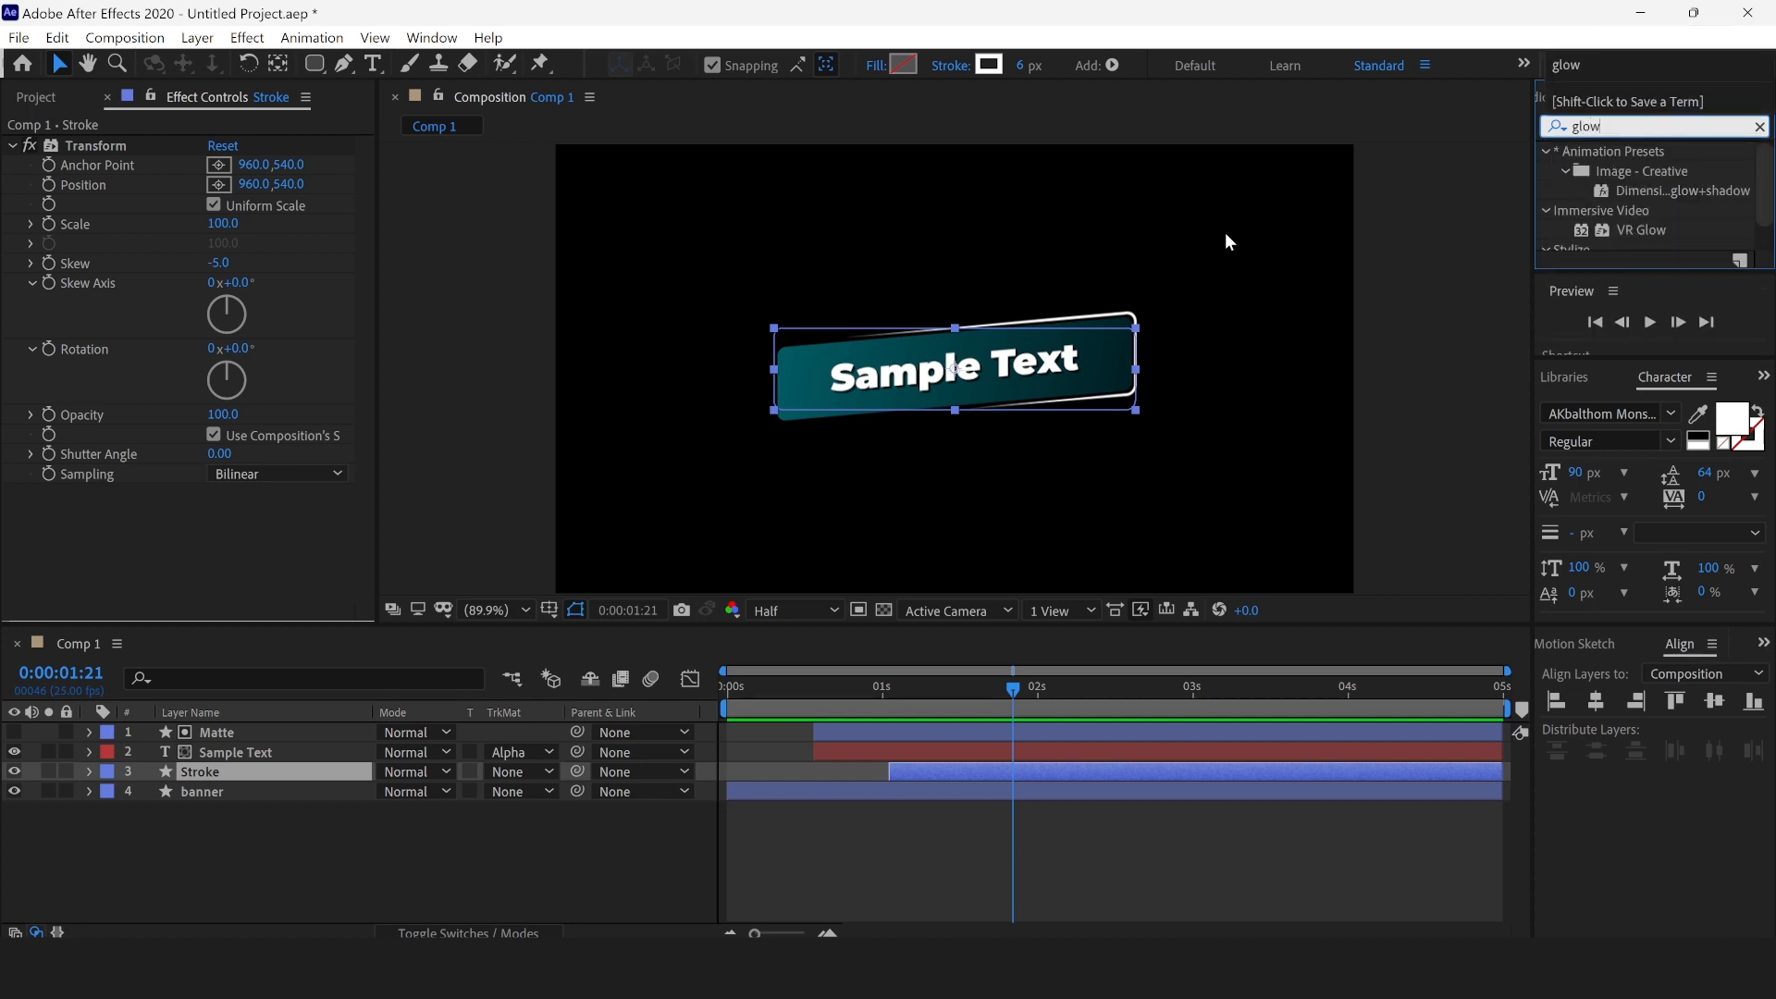
drag(1757, 198, 1758, 220)
mouse_move(1695, 271)
mouse_down()
mouse_move(1694, 306)
mouse_move(1636, 271)
mouse_move(1114, 771)
mouse_up()
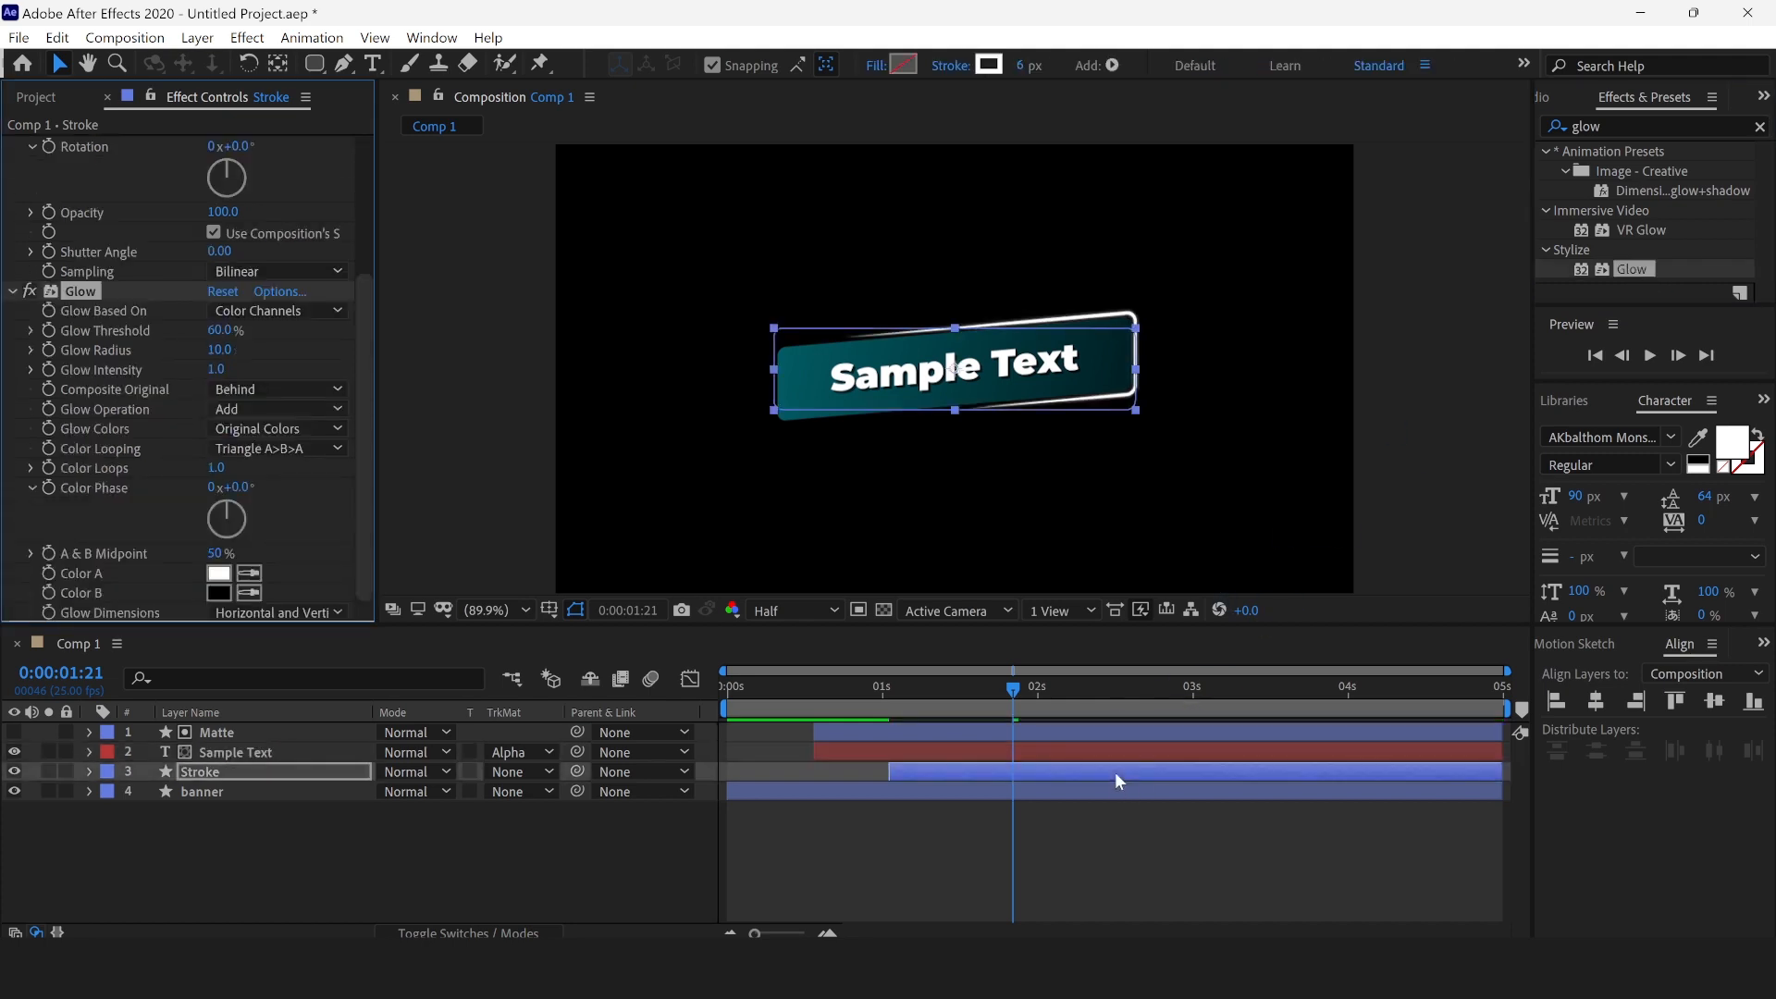
Step: Set the Stroke layer's Glow Threshold to 15.7%, Glow Radius to 38 and Glow Intensity to 2.5
scroll(137, 499, up, 3)
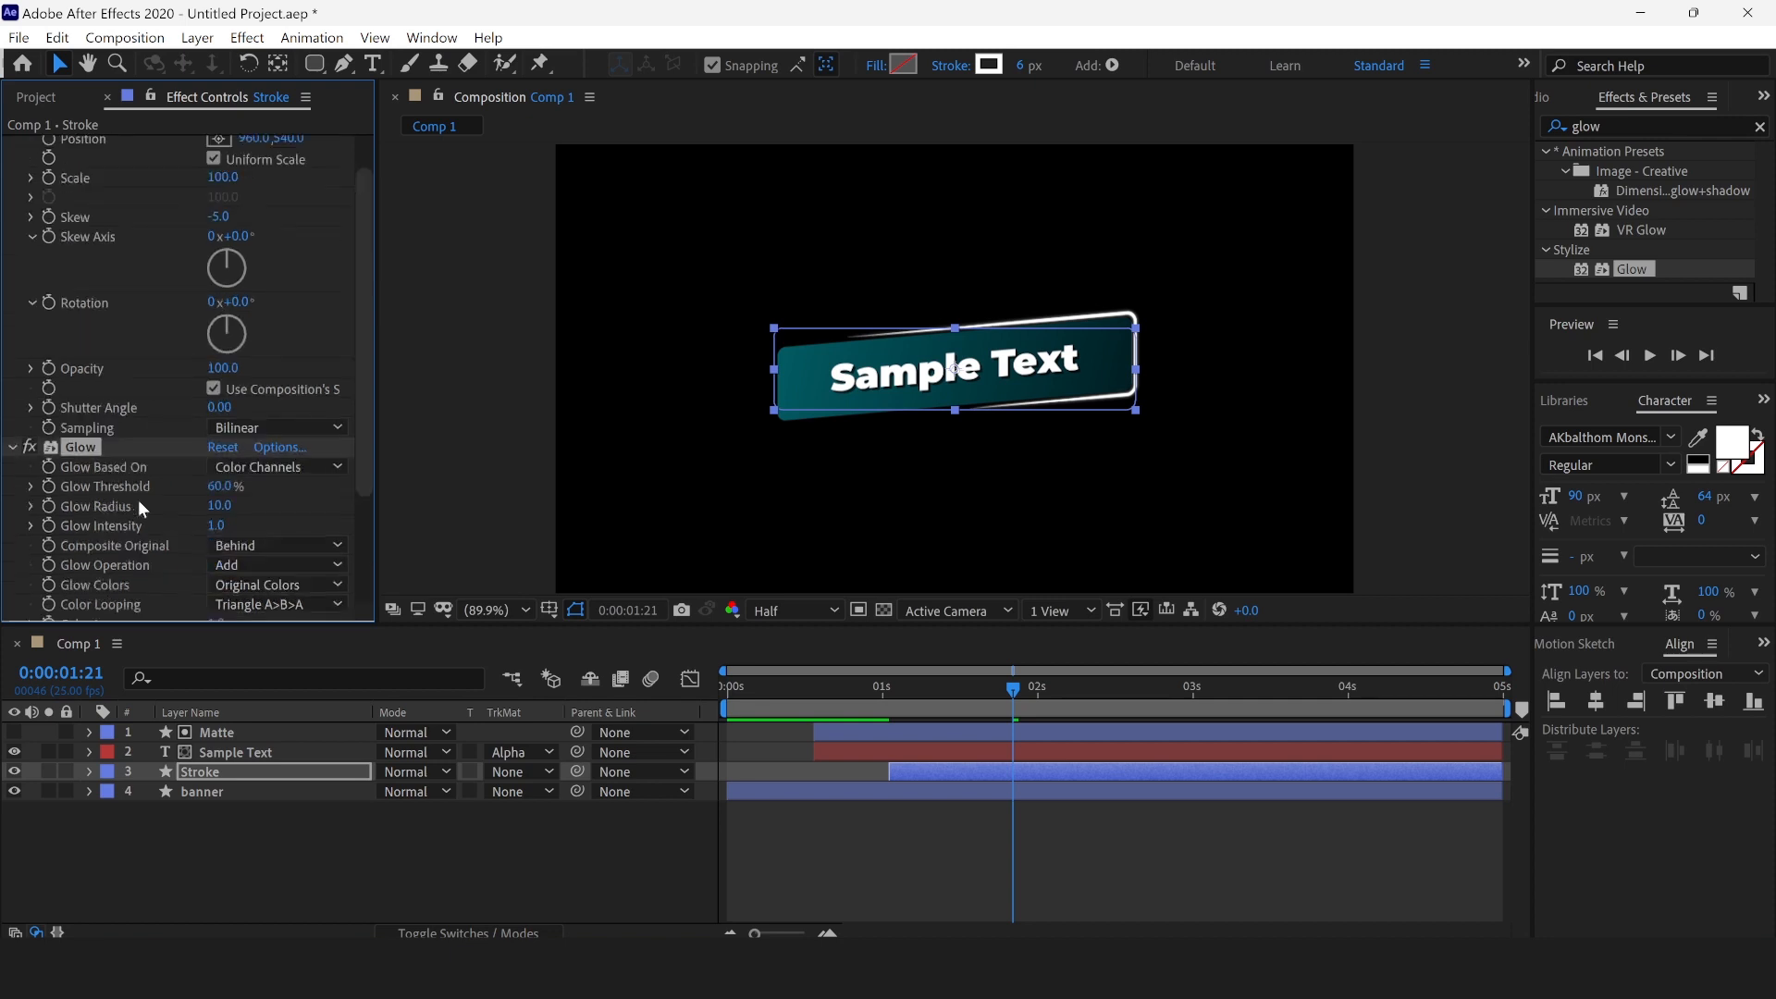
scroll(137, 500, up, 1)
click(11, 145)
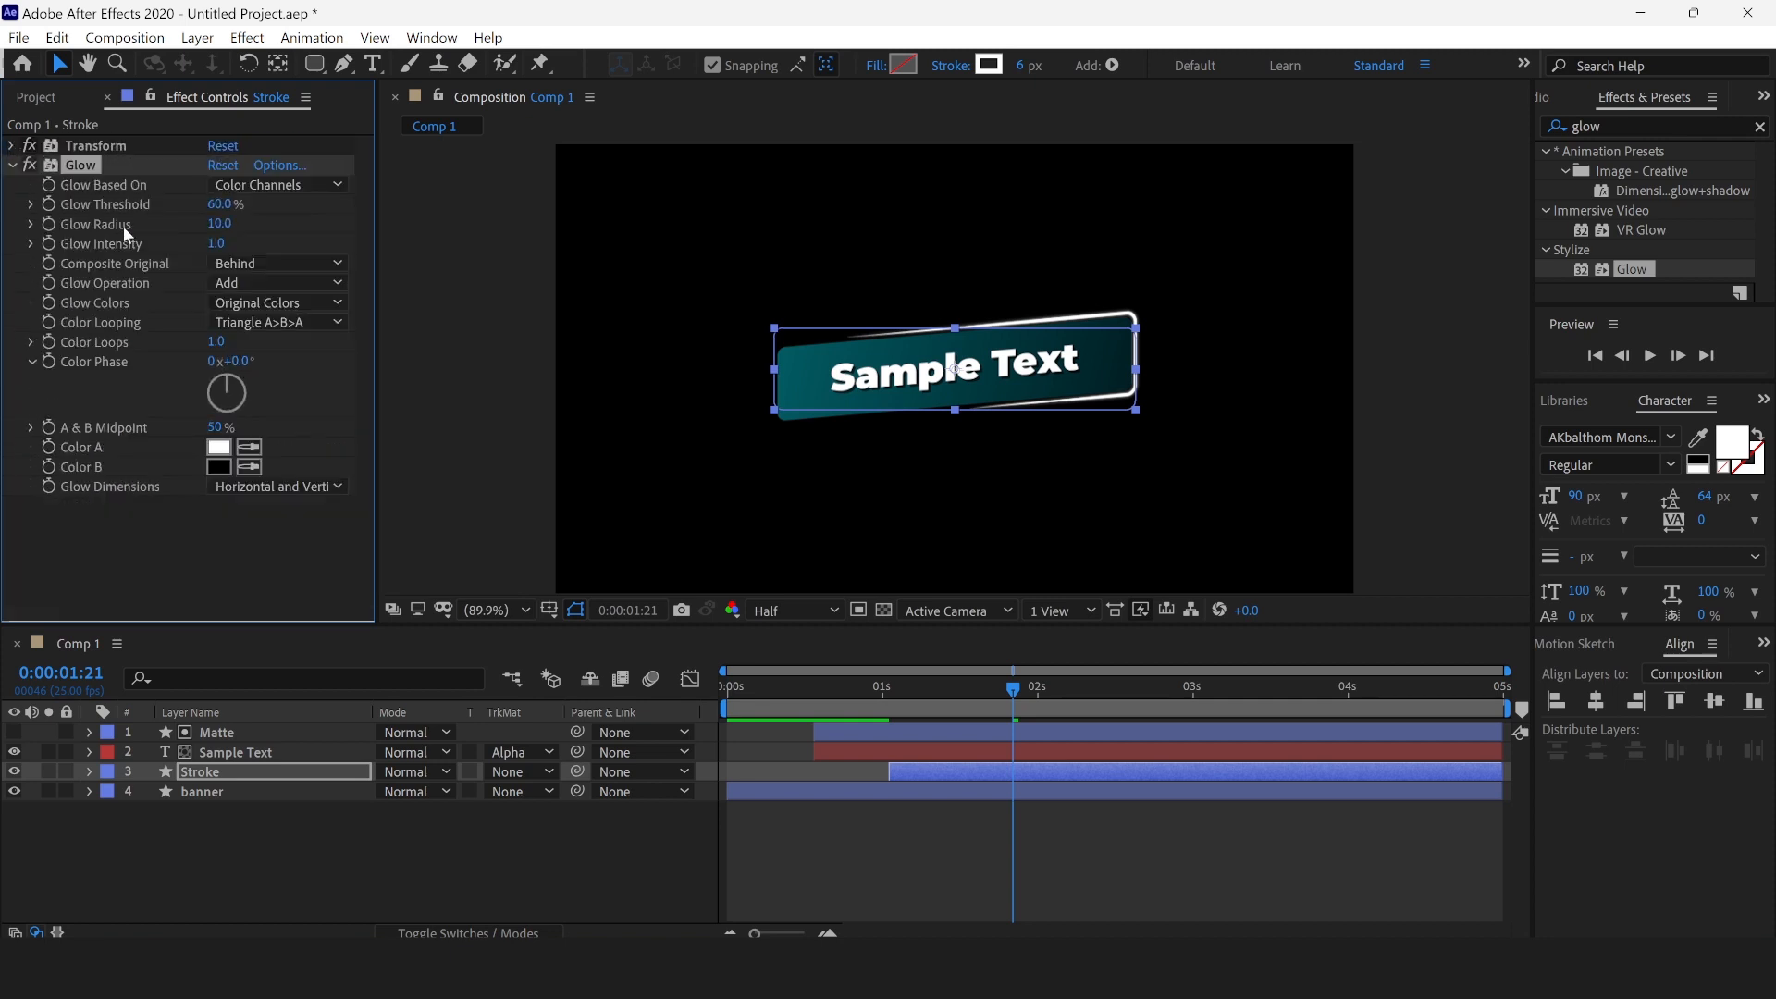
drag(219, 205, 211, 206)
drag(258, 227, 278, 227)
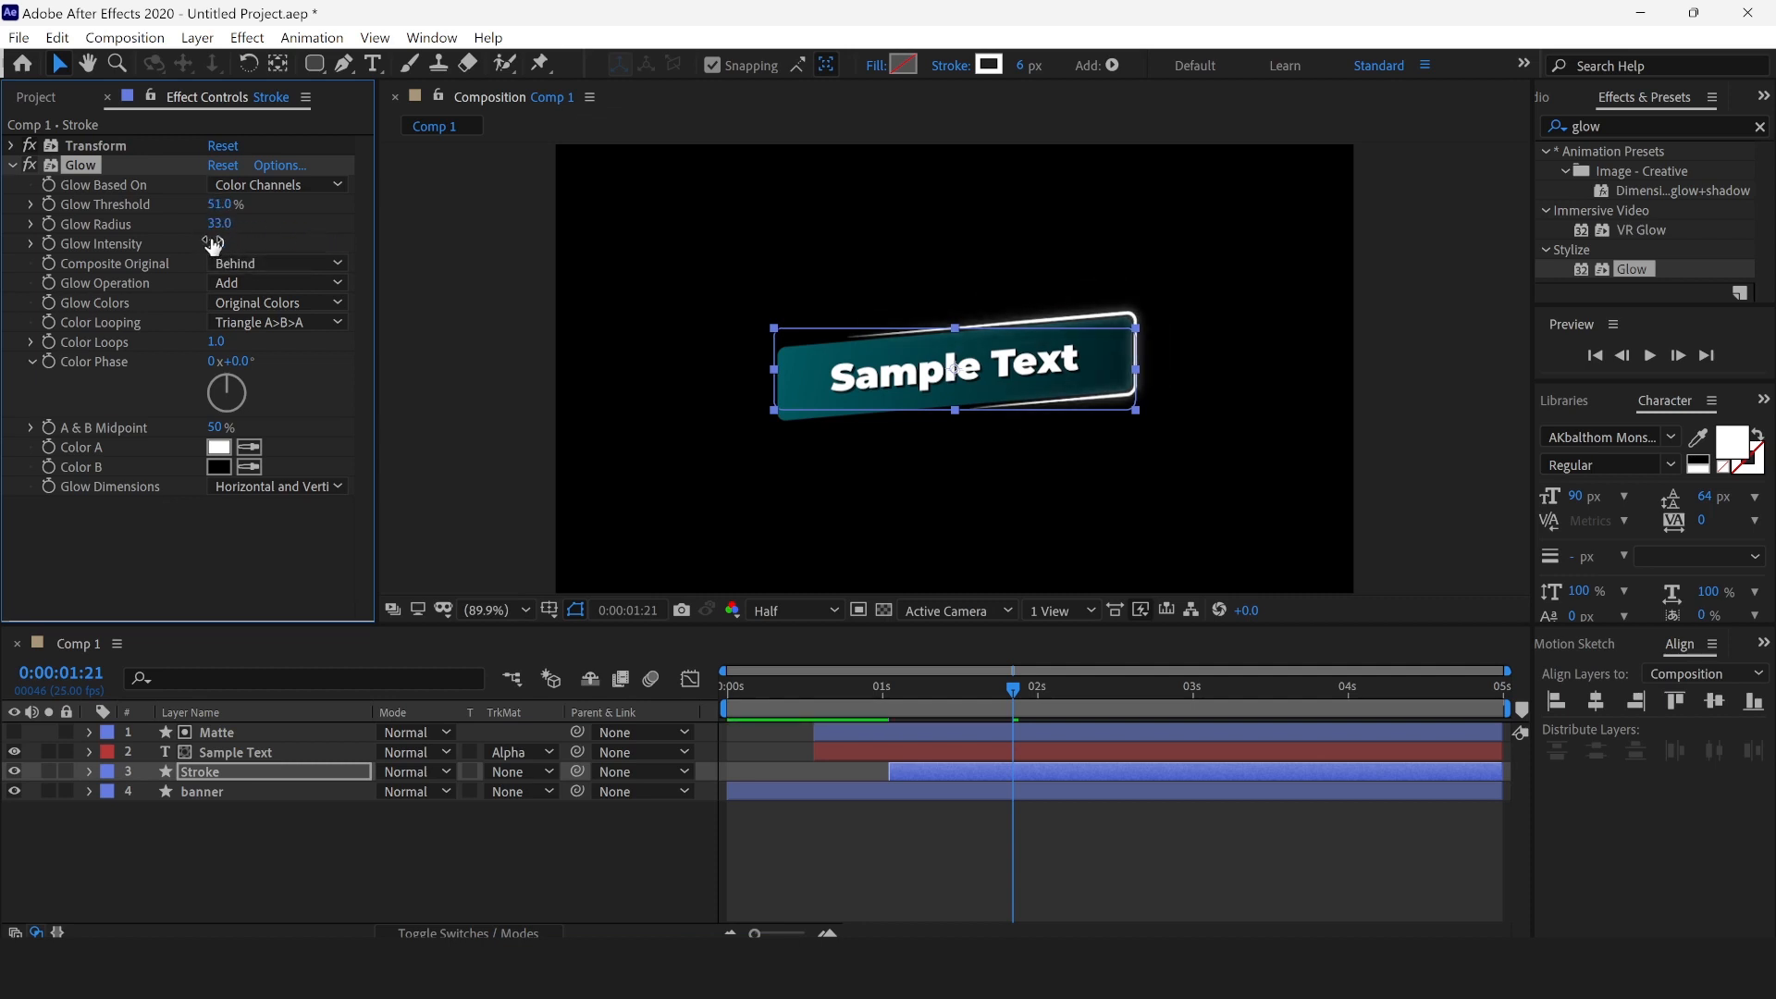
mouse_move(314, 267)
mouse_down()
mouse_move(364, 270)
mouse_move(206, 278)
mouse_move(241, 272)
mouse_up()
drag(220, 204, 254, 242)
click(343, 180)
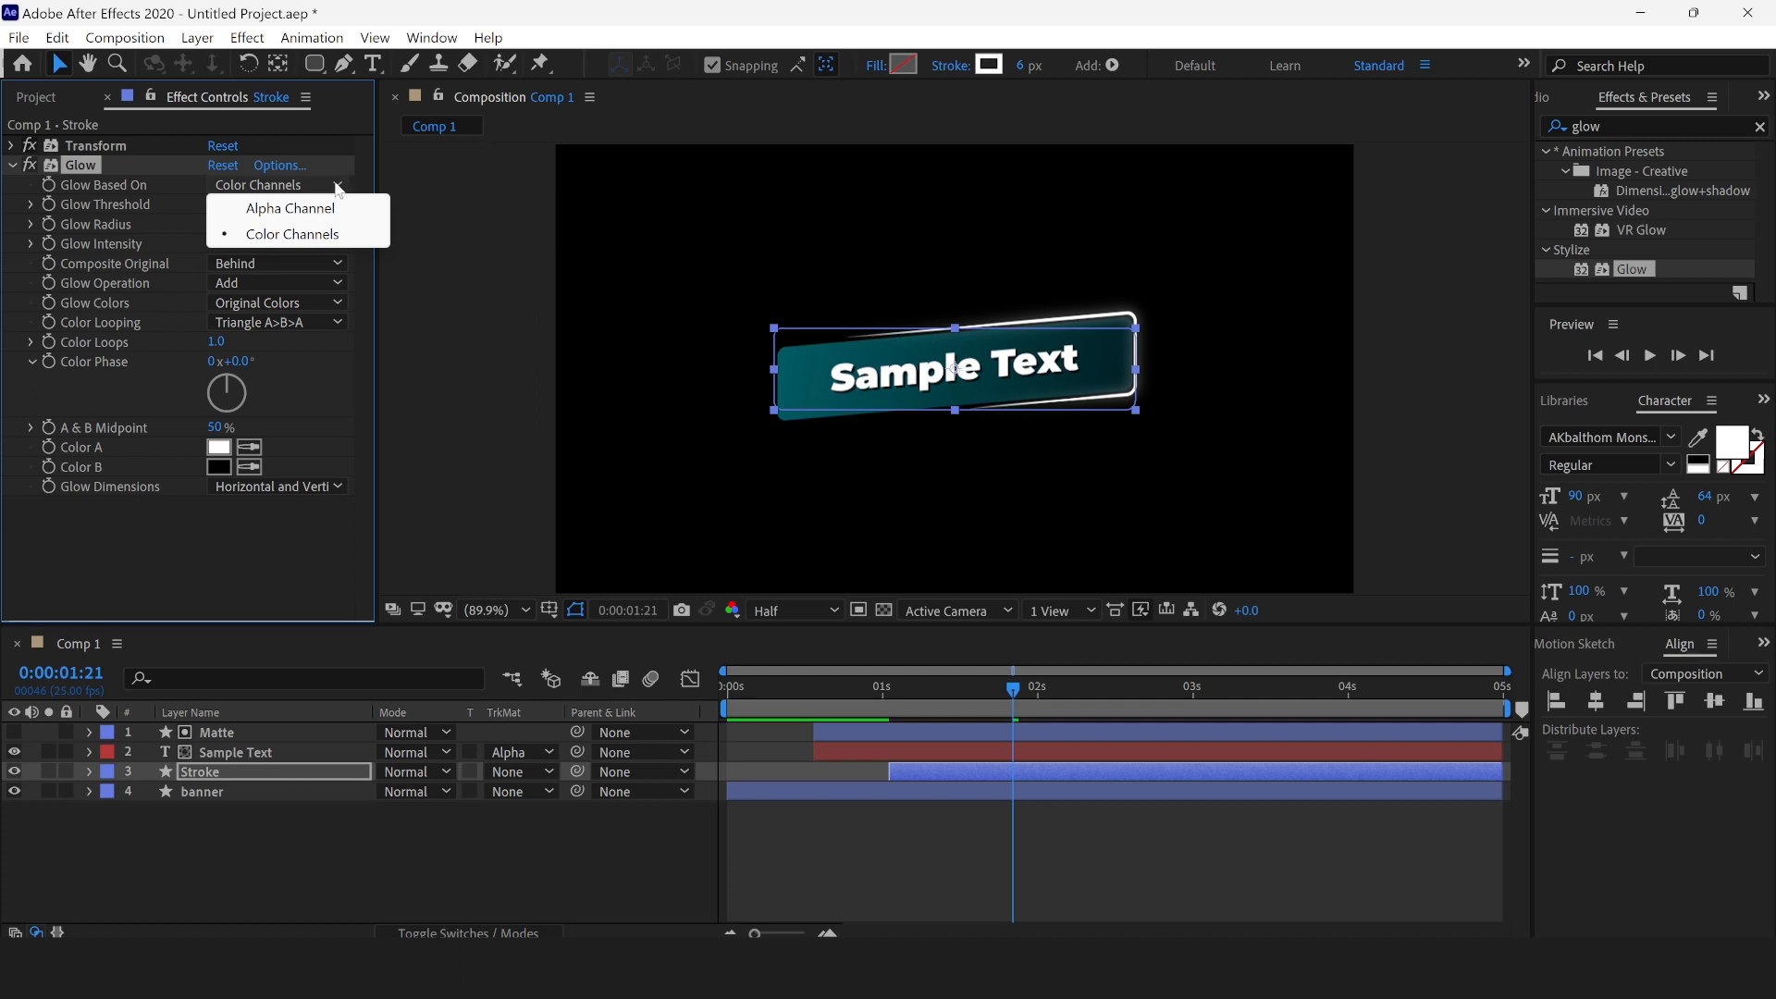
click(313, 269)
click(312, 269)
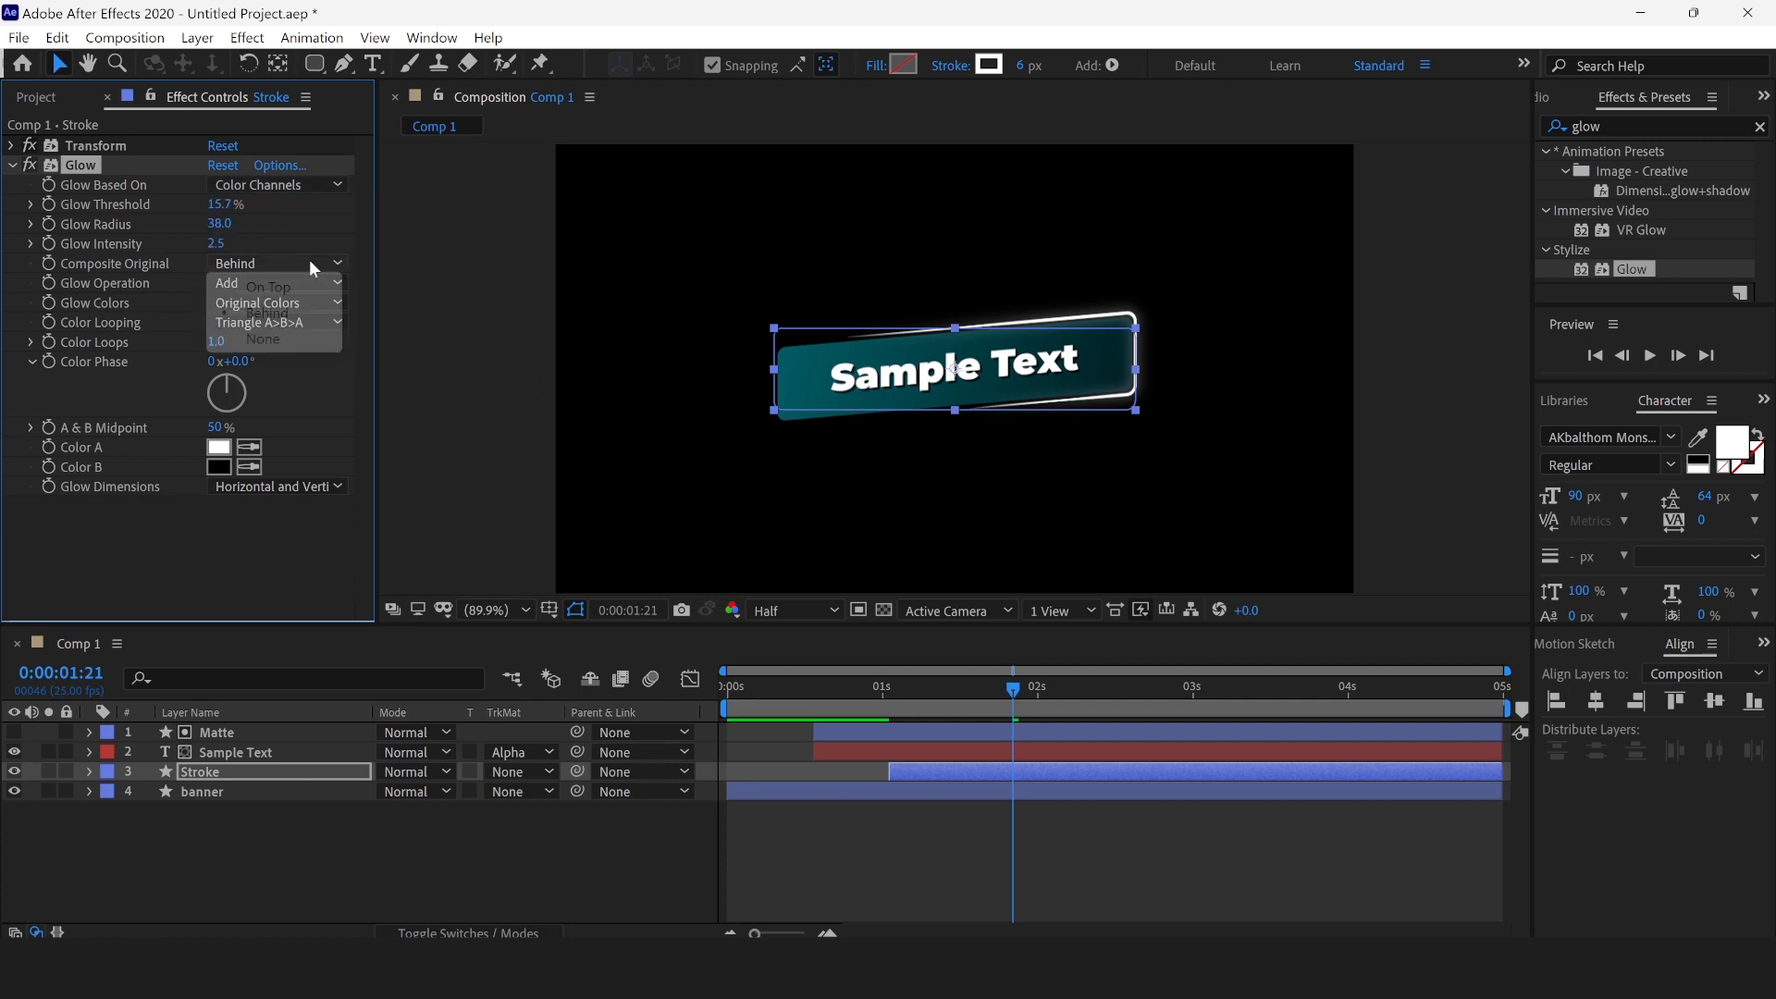
click(312, 269)
click(265, 566)
click(265, 566)
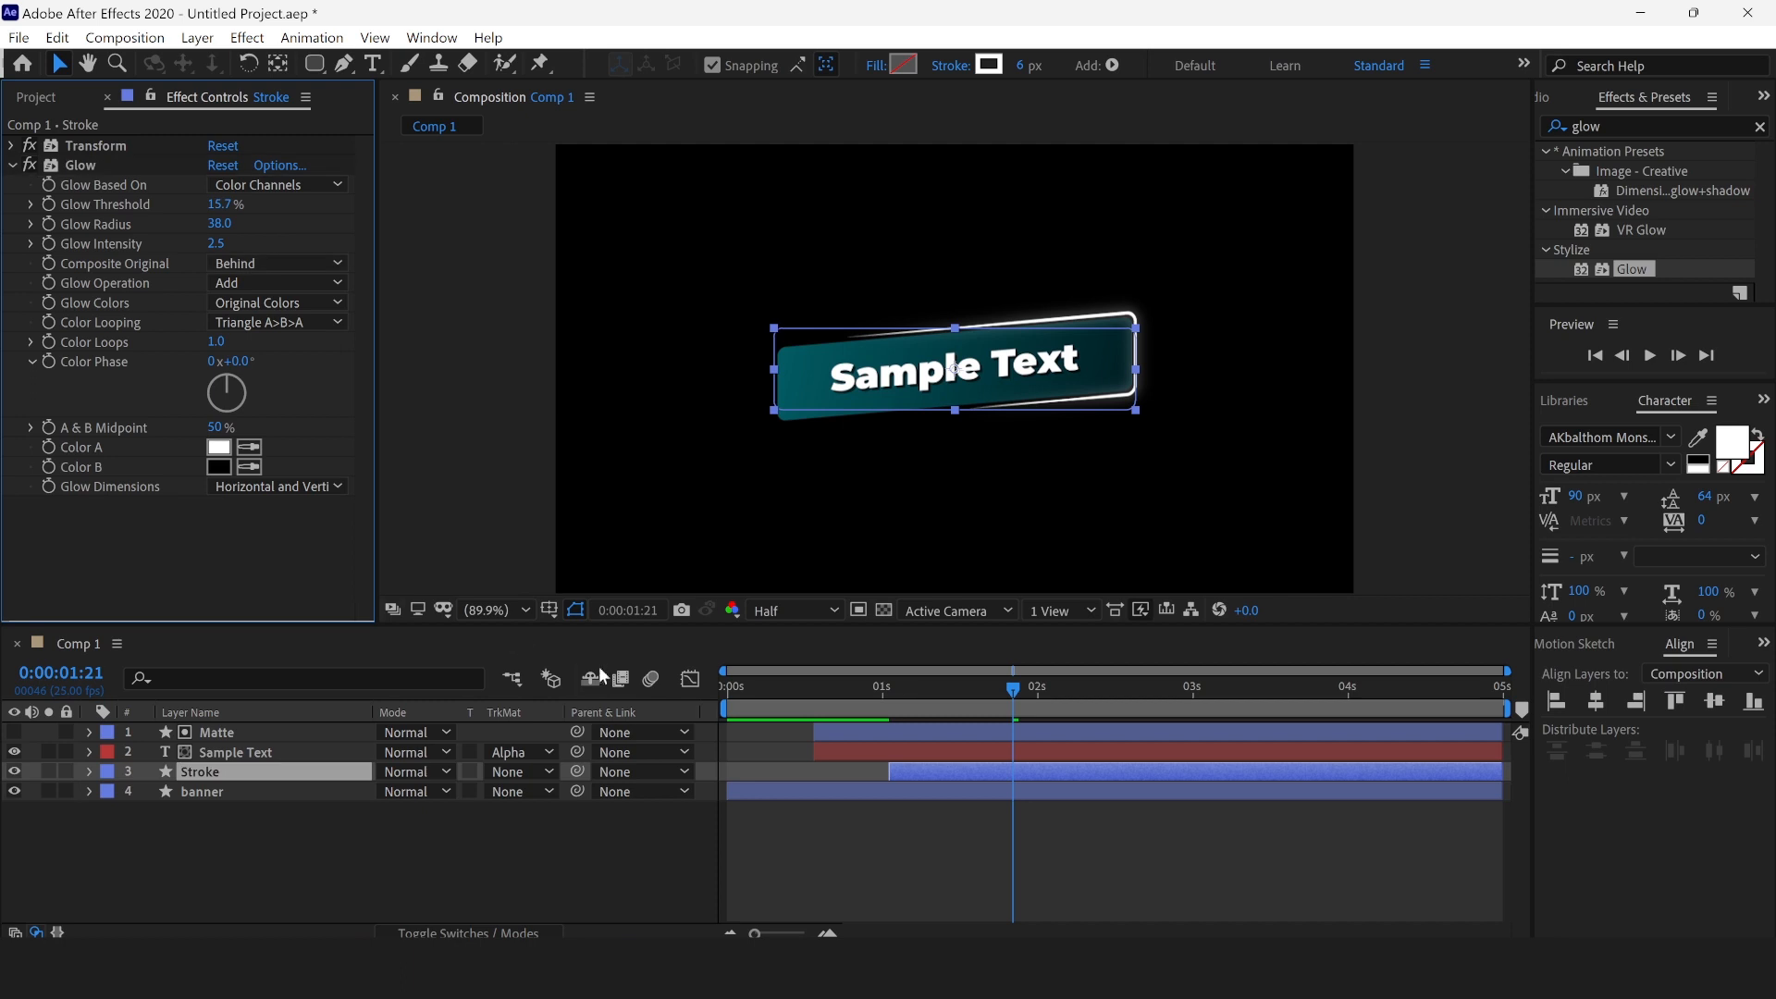
Step: Preview the glowing stroke animation from the beginning of the composition to about 2 seconds
click(740, 681)
key(space)
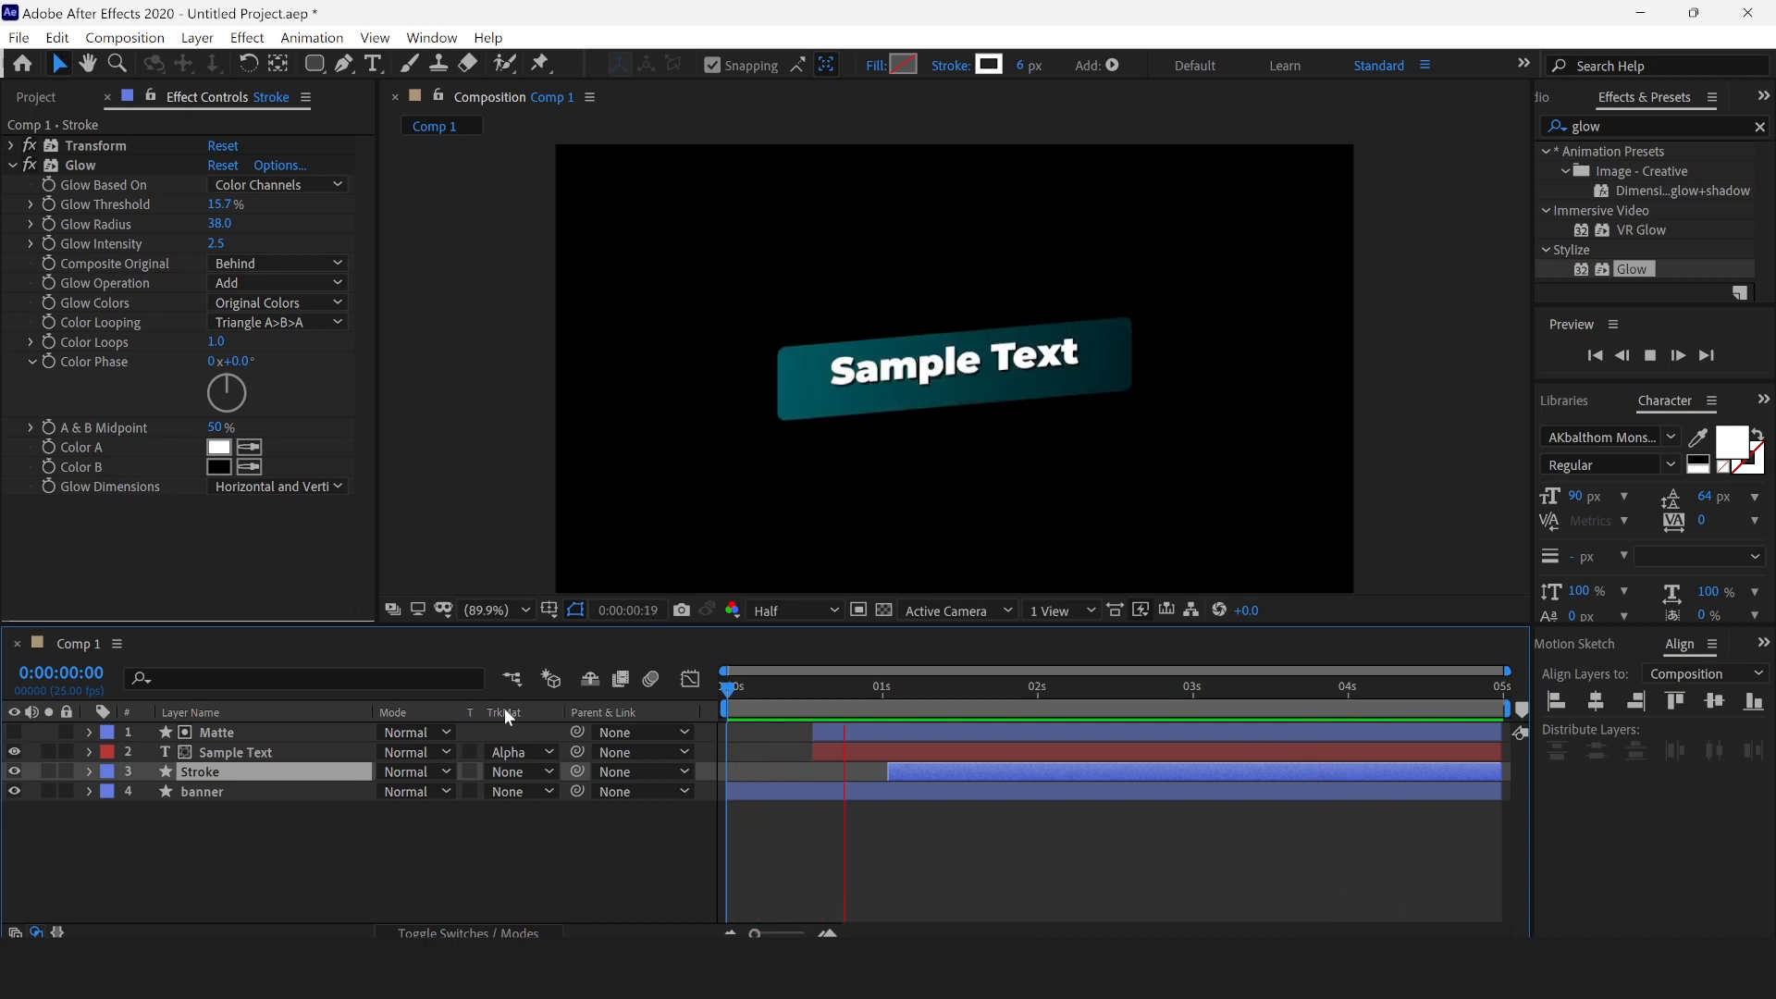
key(space)
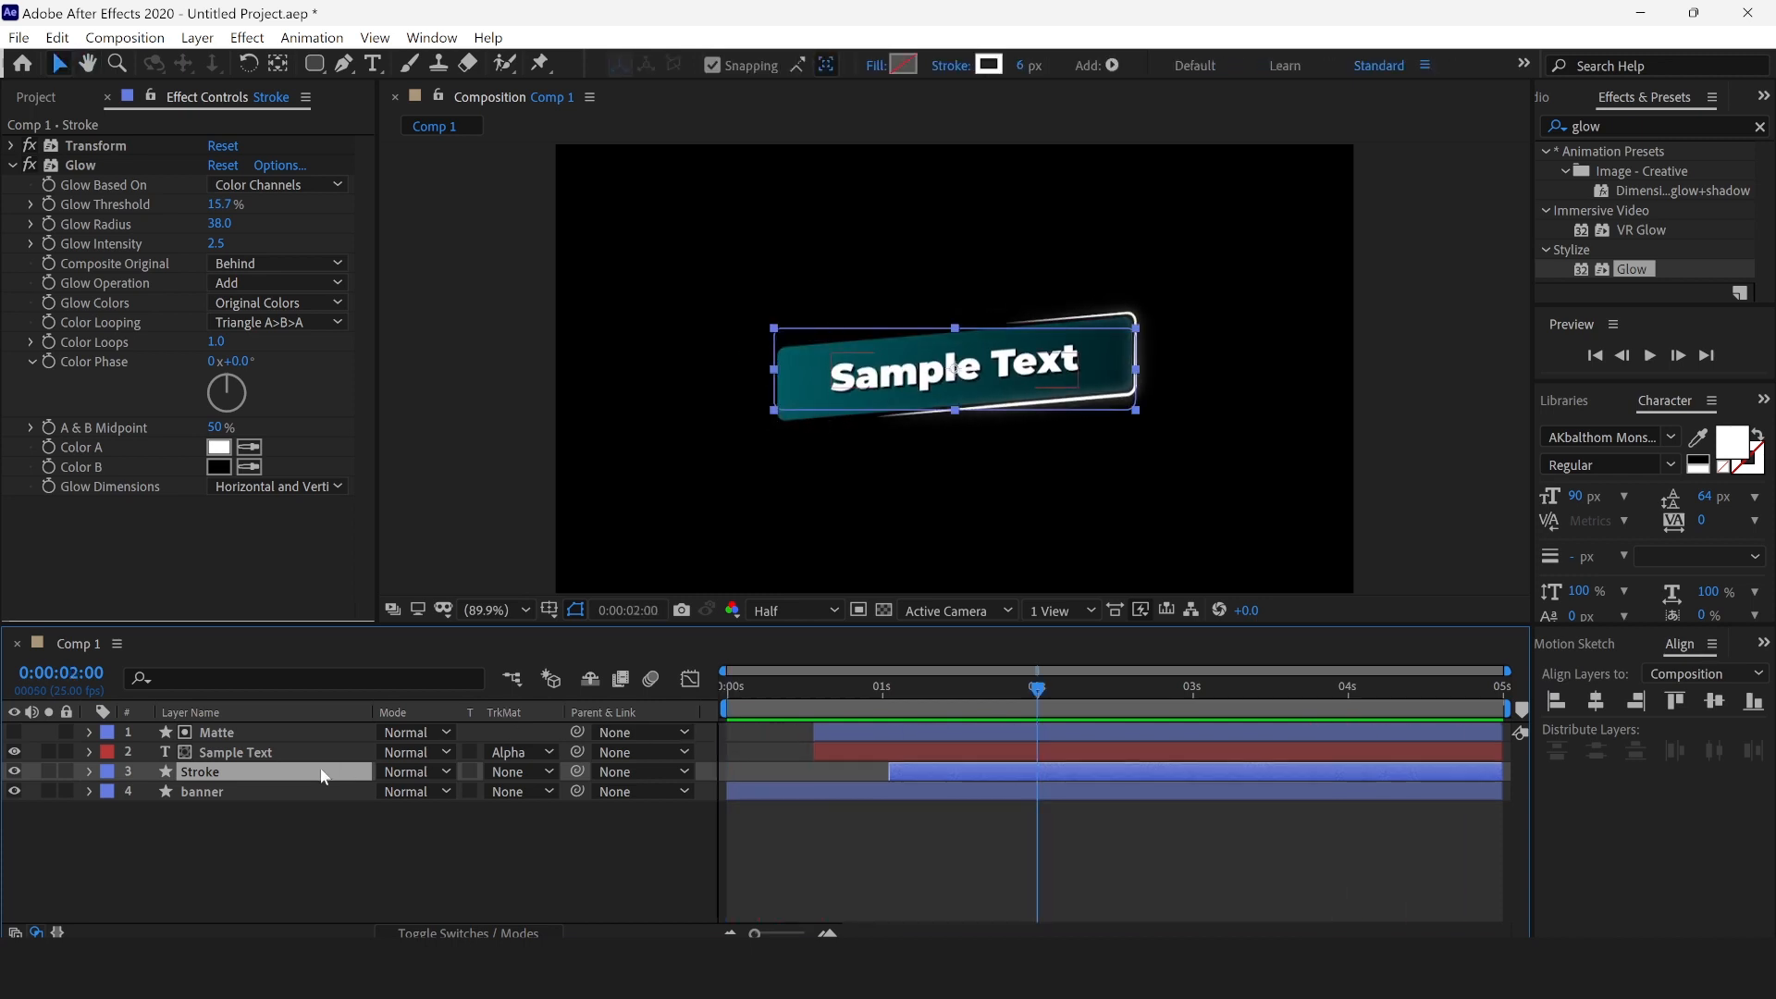
Step: Add an Opacity text animator to the Sample Text layer with the playhead at 0:00:01:04 and set its Opacity to 0%
click(230, 753)
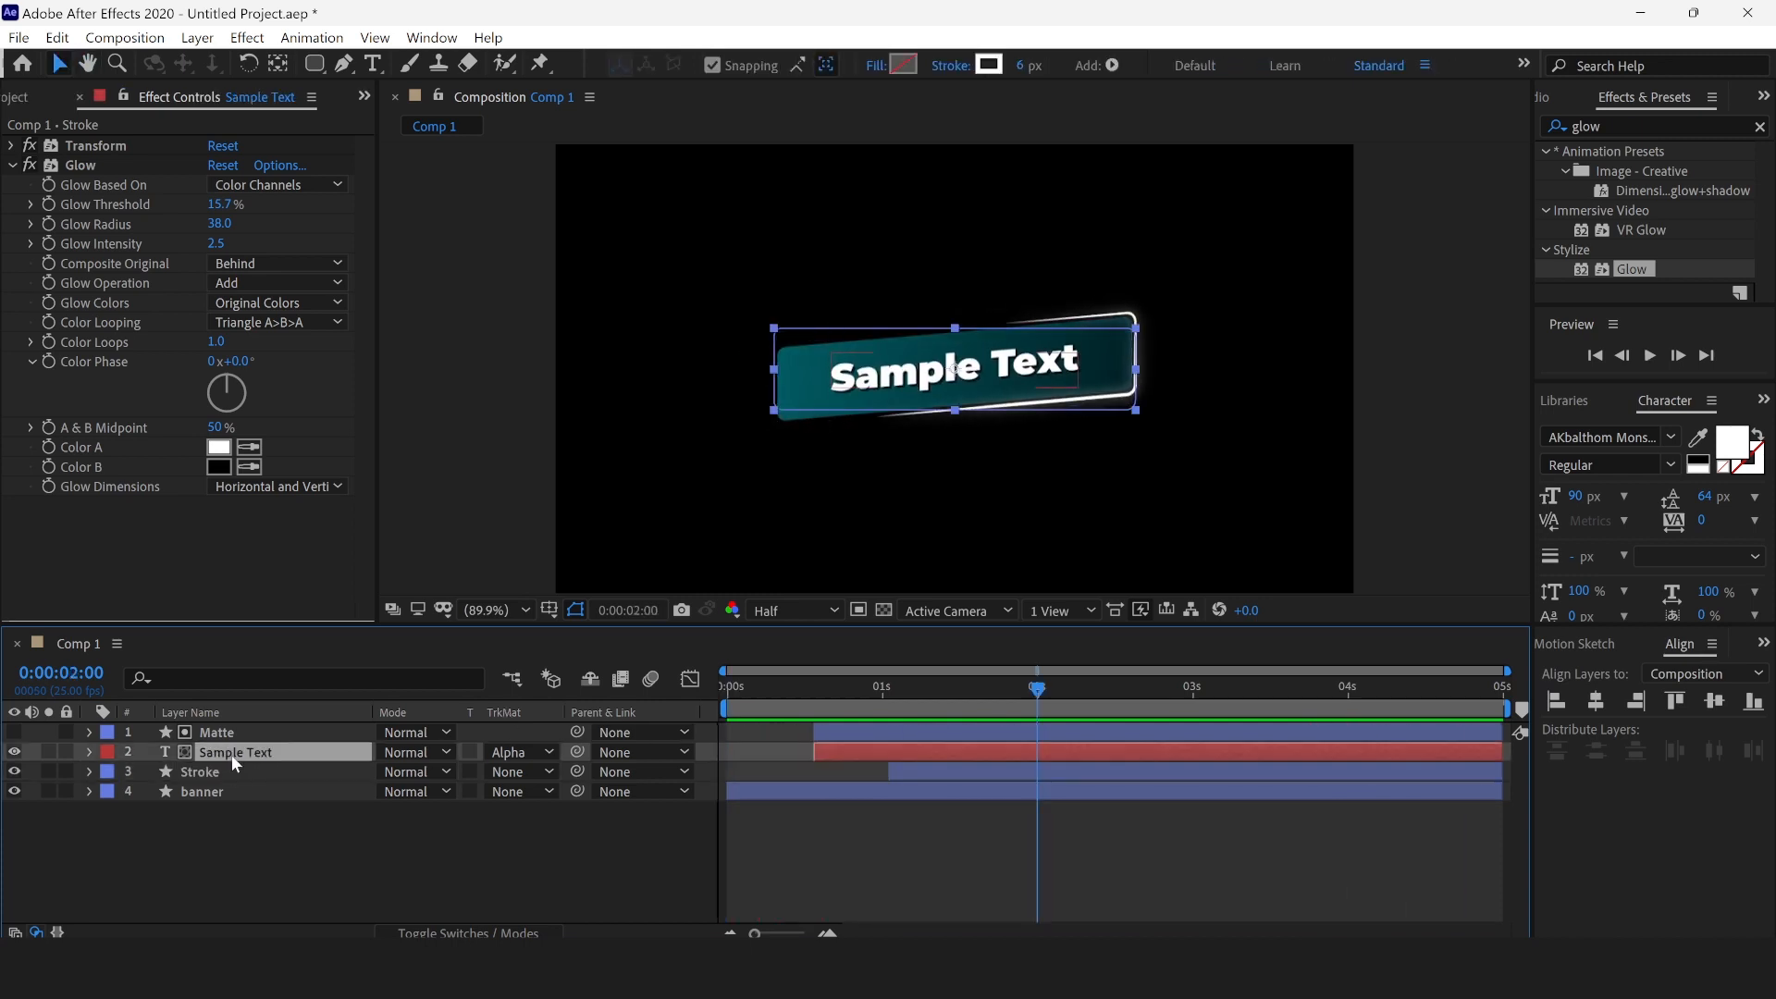
click(88, 751)
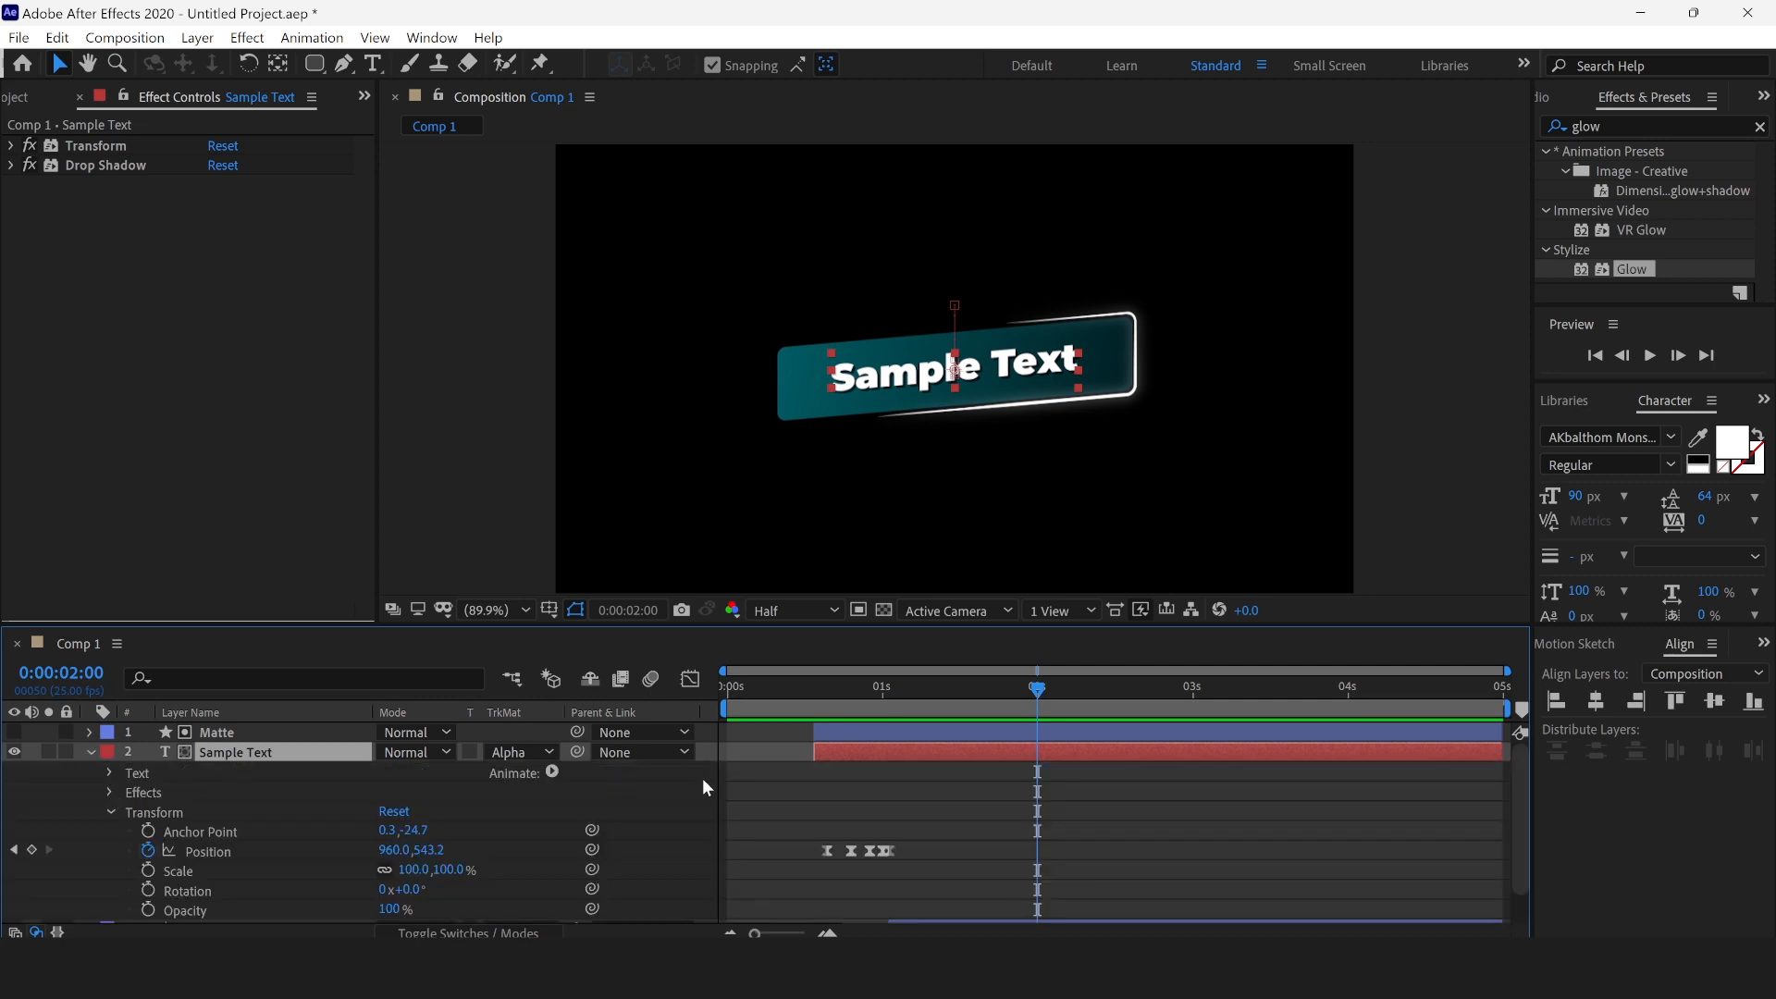
drag(1044, 686, 902, 745)
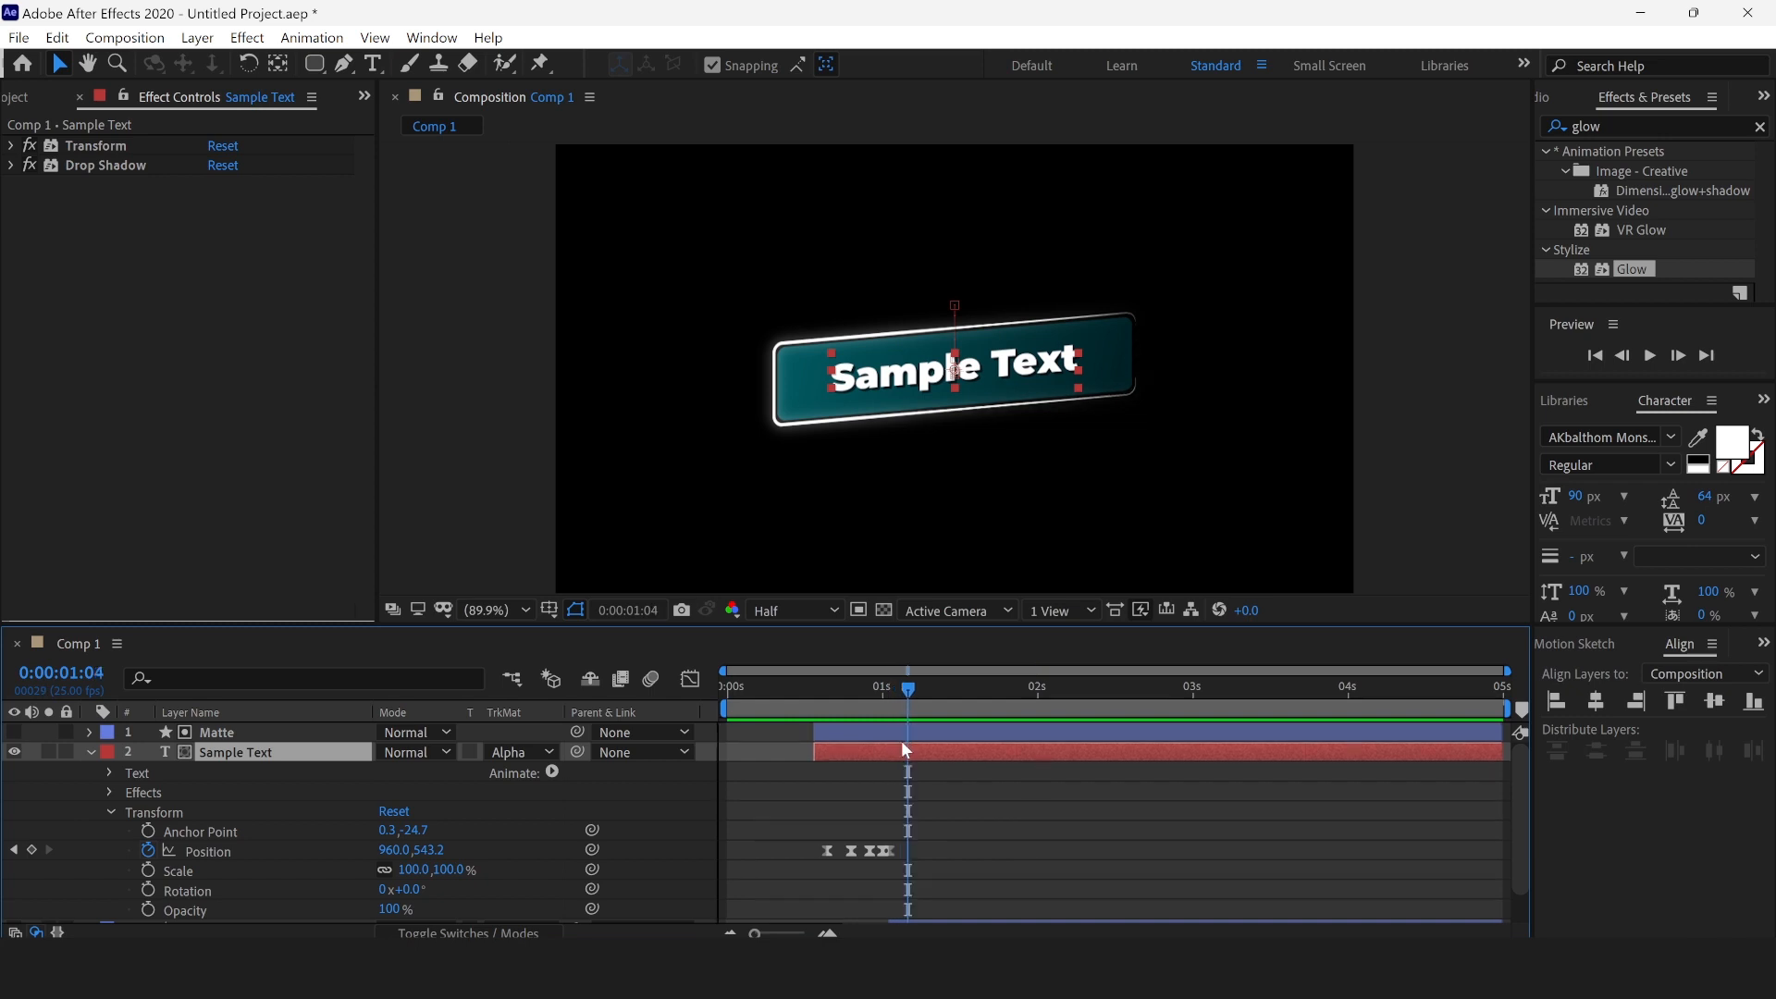
click(112, 811)
click(552, 773)
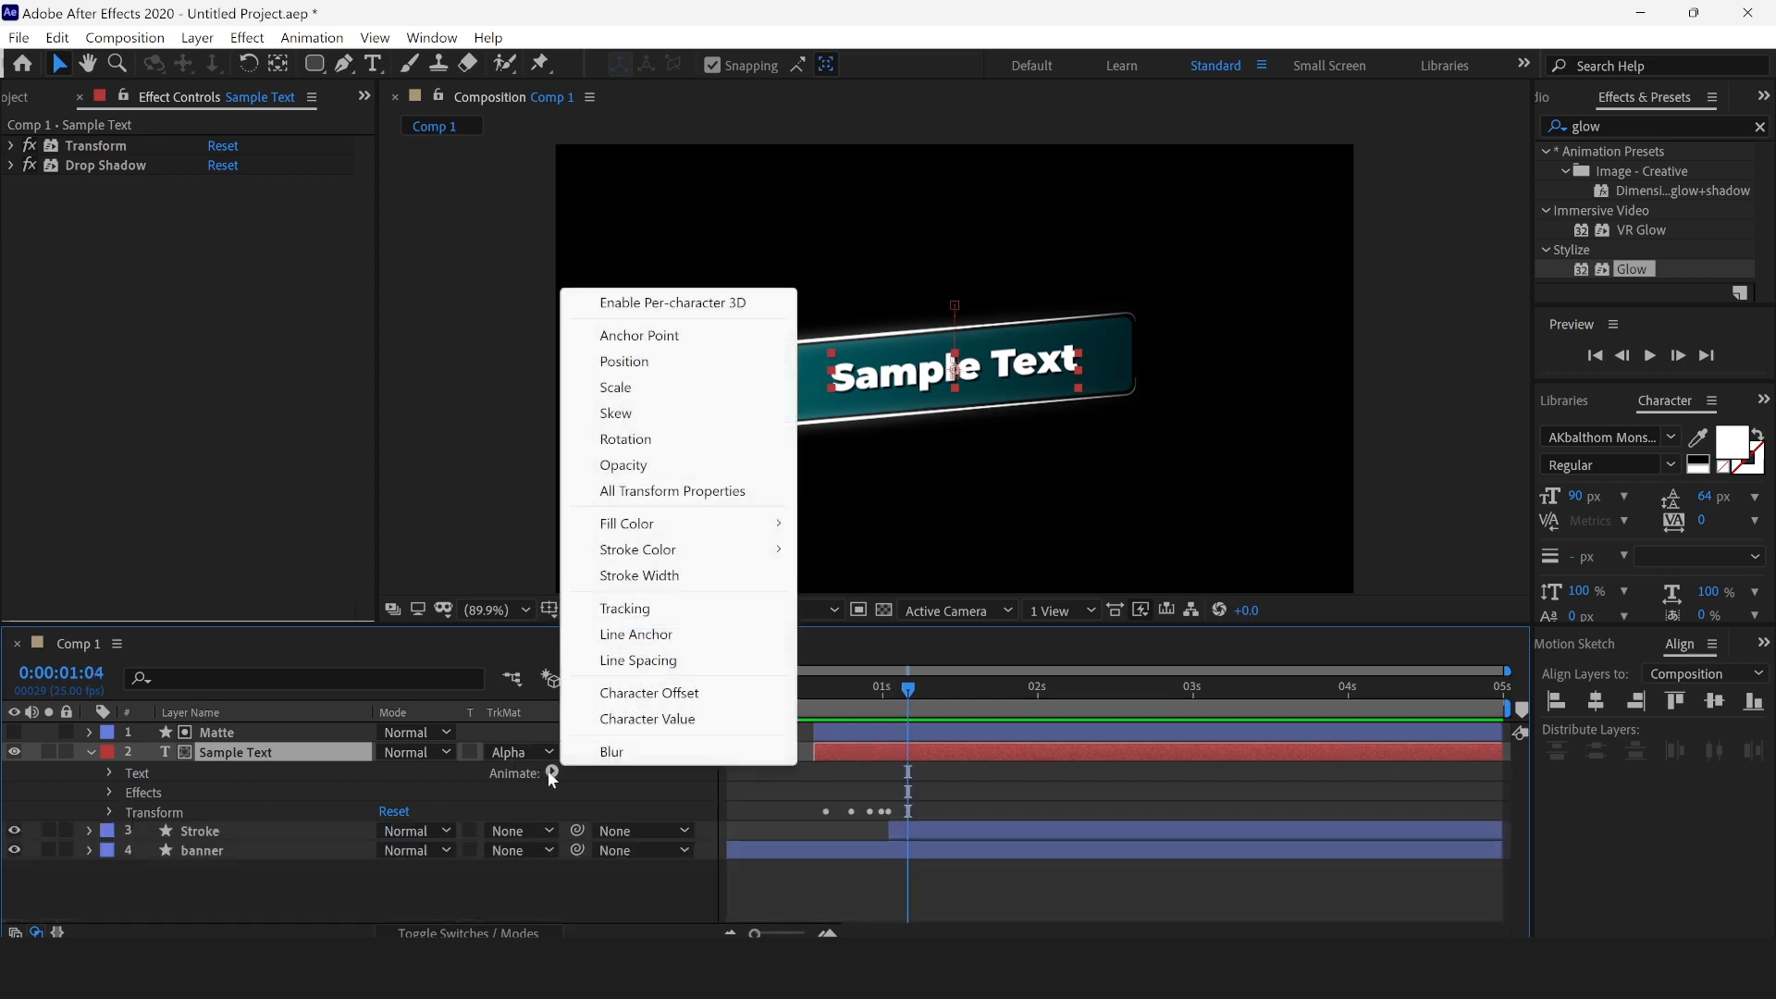
click(640, 463)
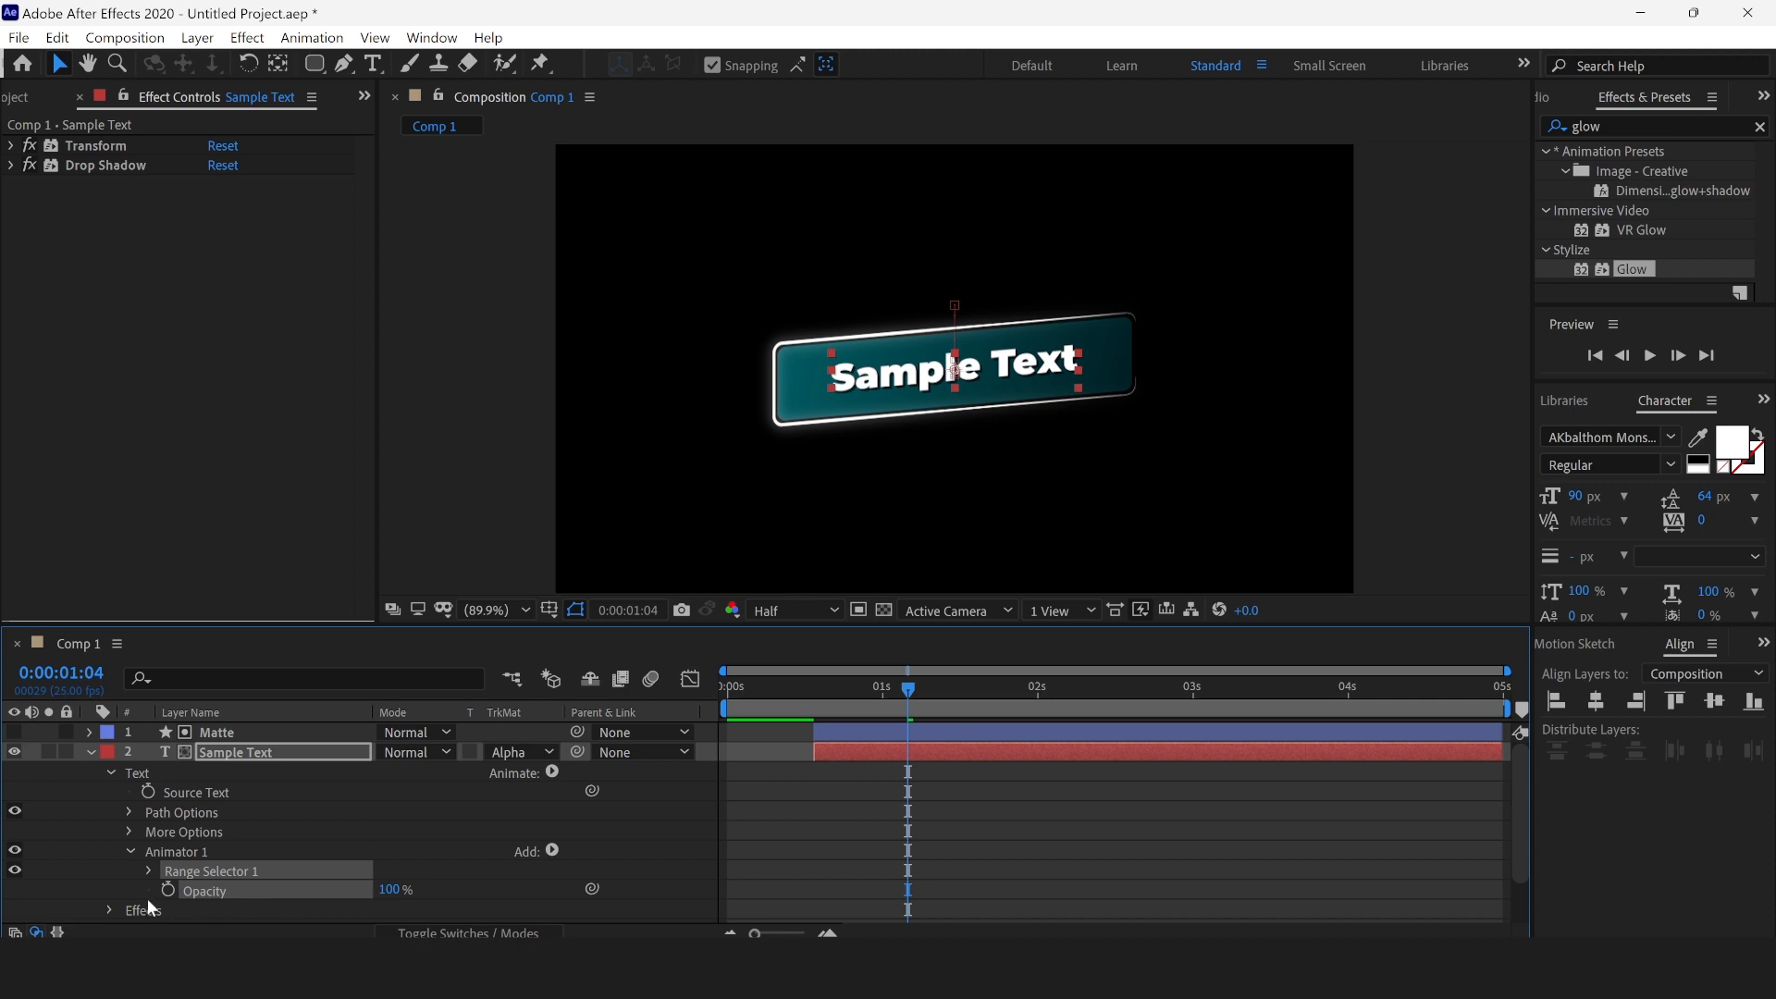
drag(395, 898, 113, 881)
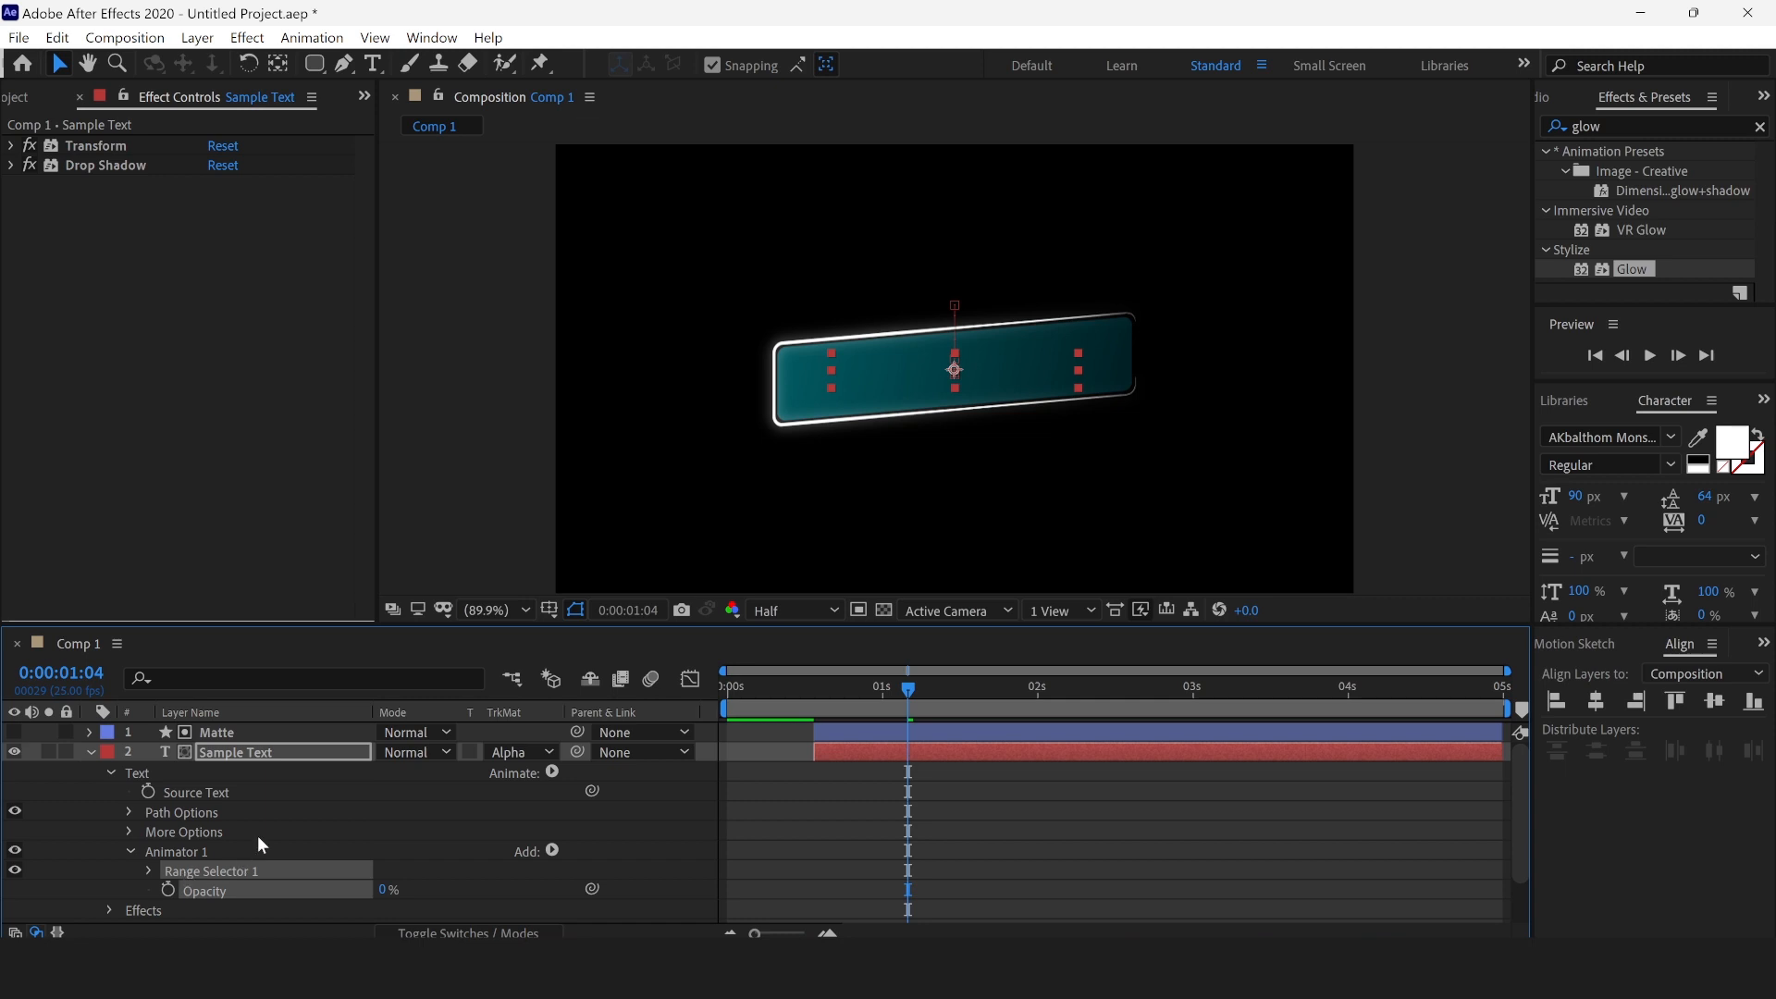
Step: Keyframe the text animator's Range Selector Start from 0% at 0:00:01:04 to 100% at 0:00:04:24
scroll(259, 845, down, 1)
scroll(259, 844, up, 1)
scroll(259, 845, down, 1)
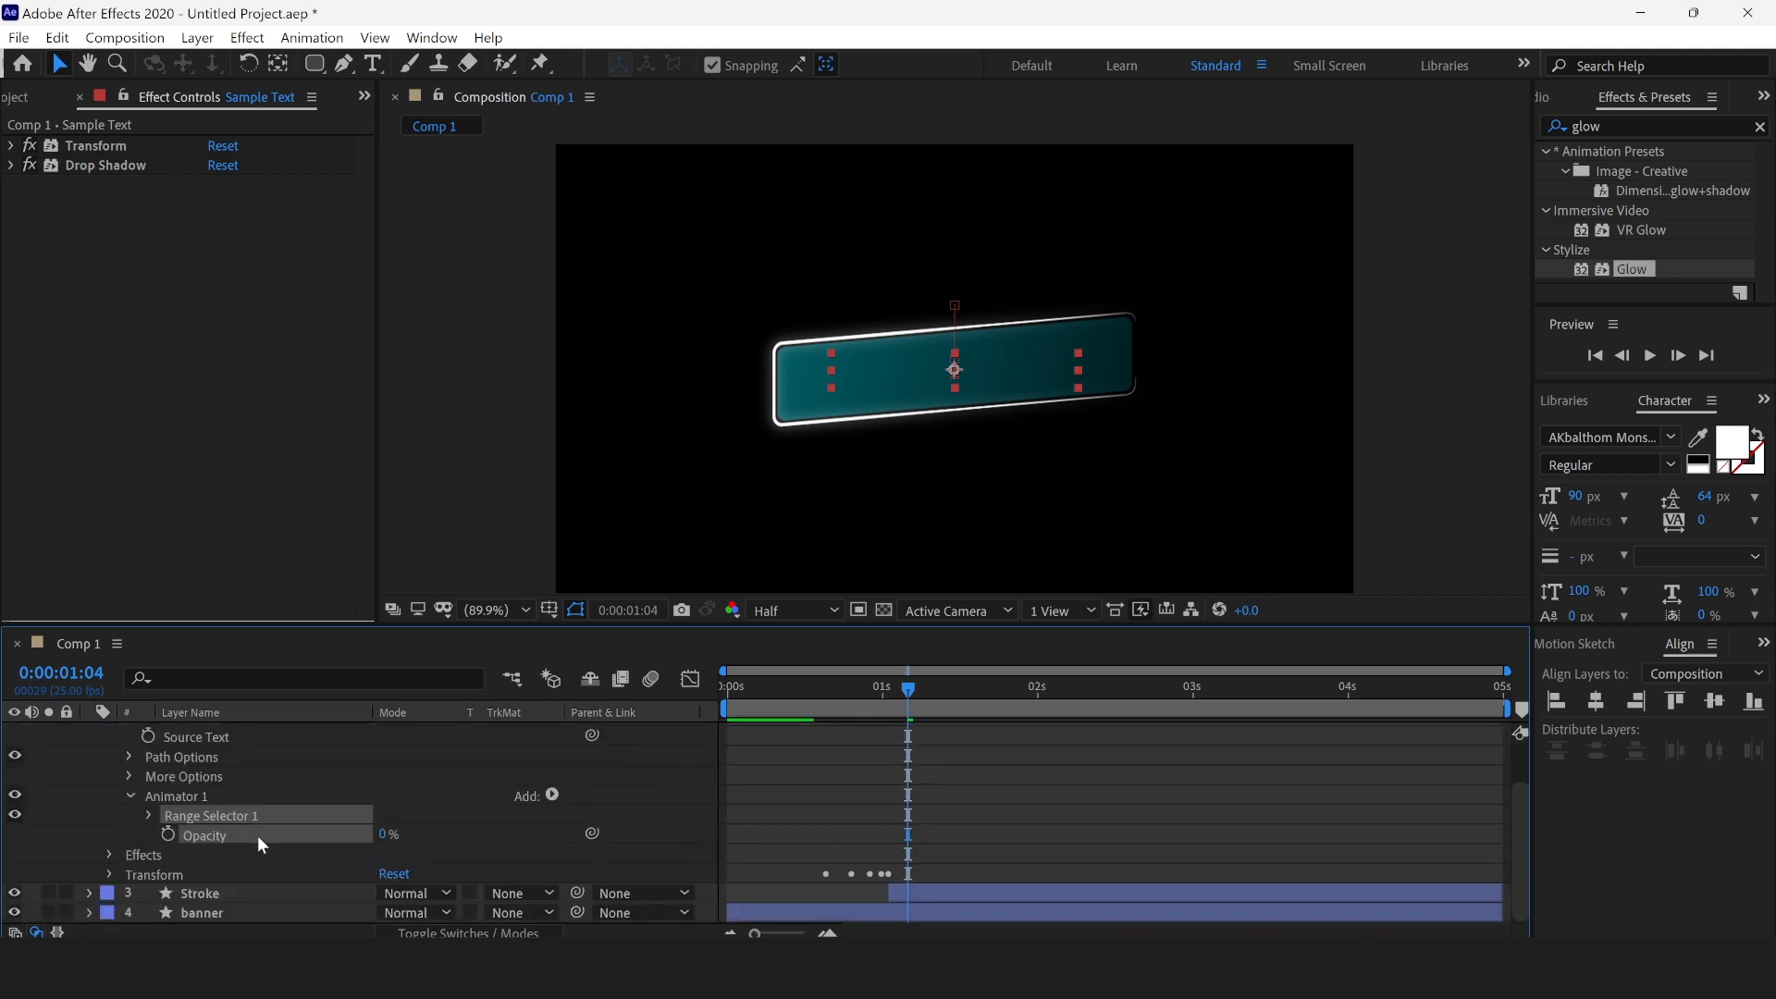
click(149, 815)
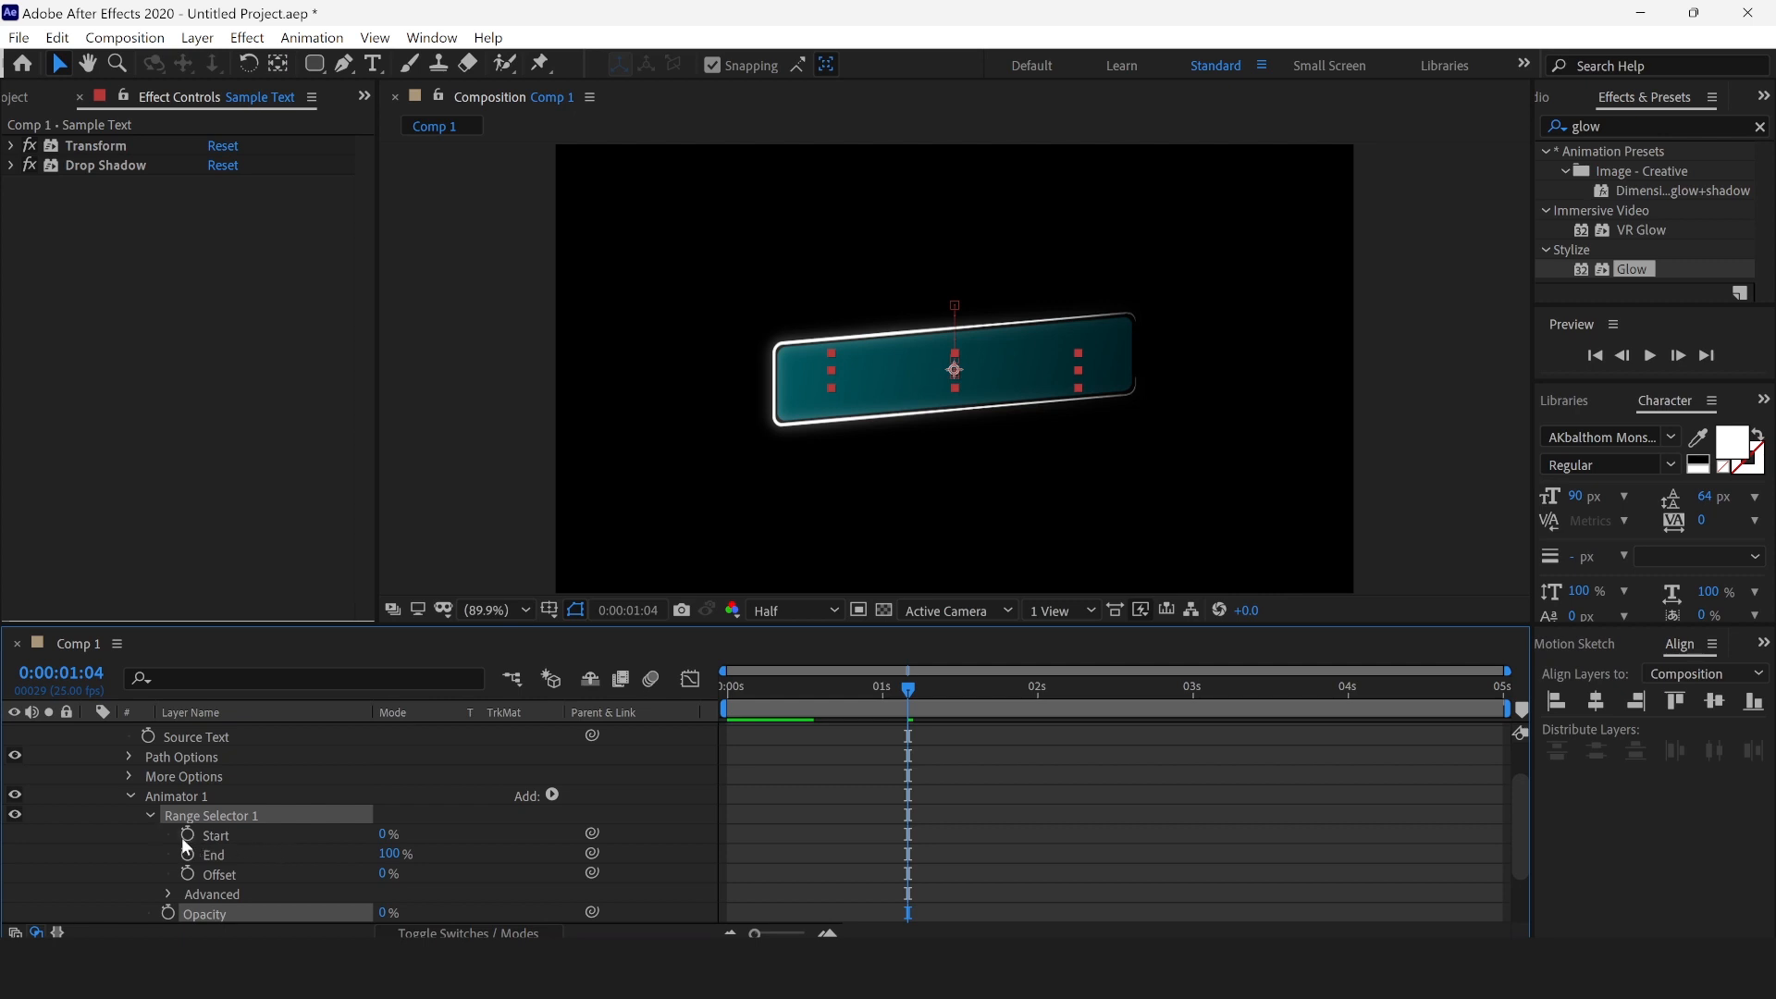
click(187, 836)
drag(907, 686, 1635, 720)
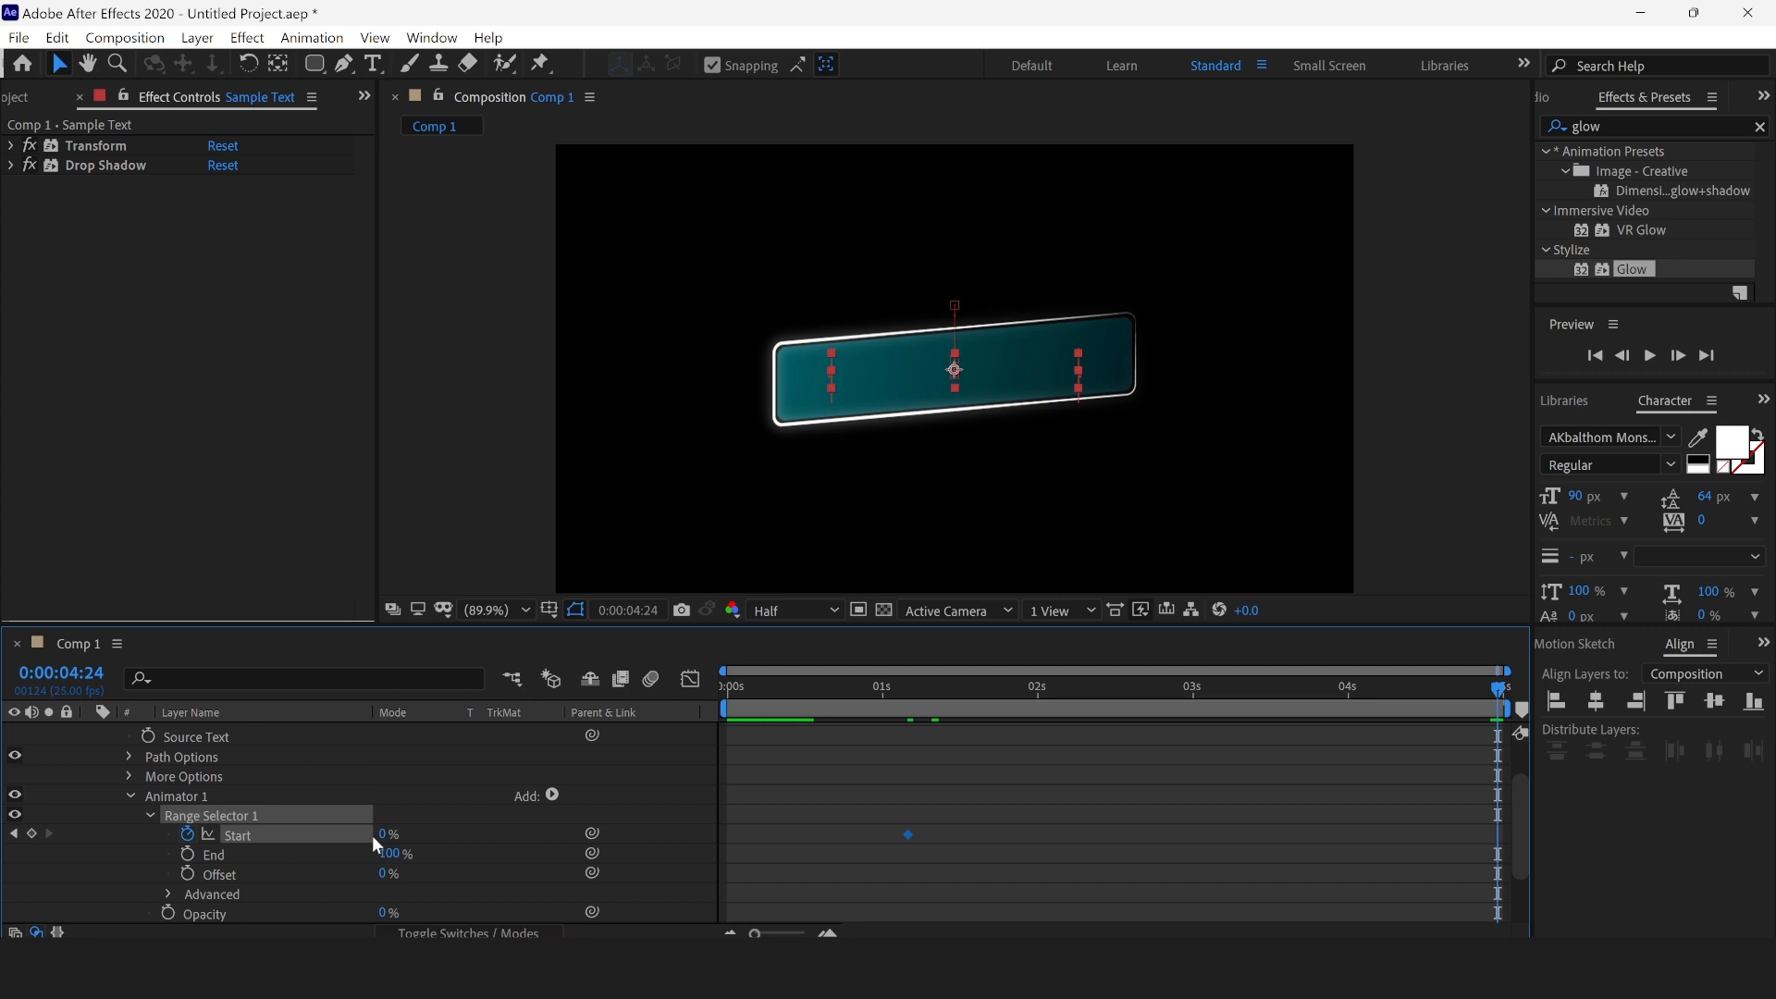
drag(382, 835, 916, 858)
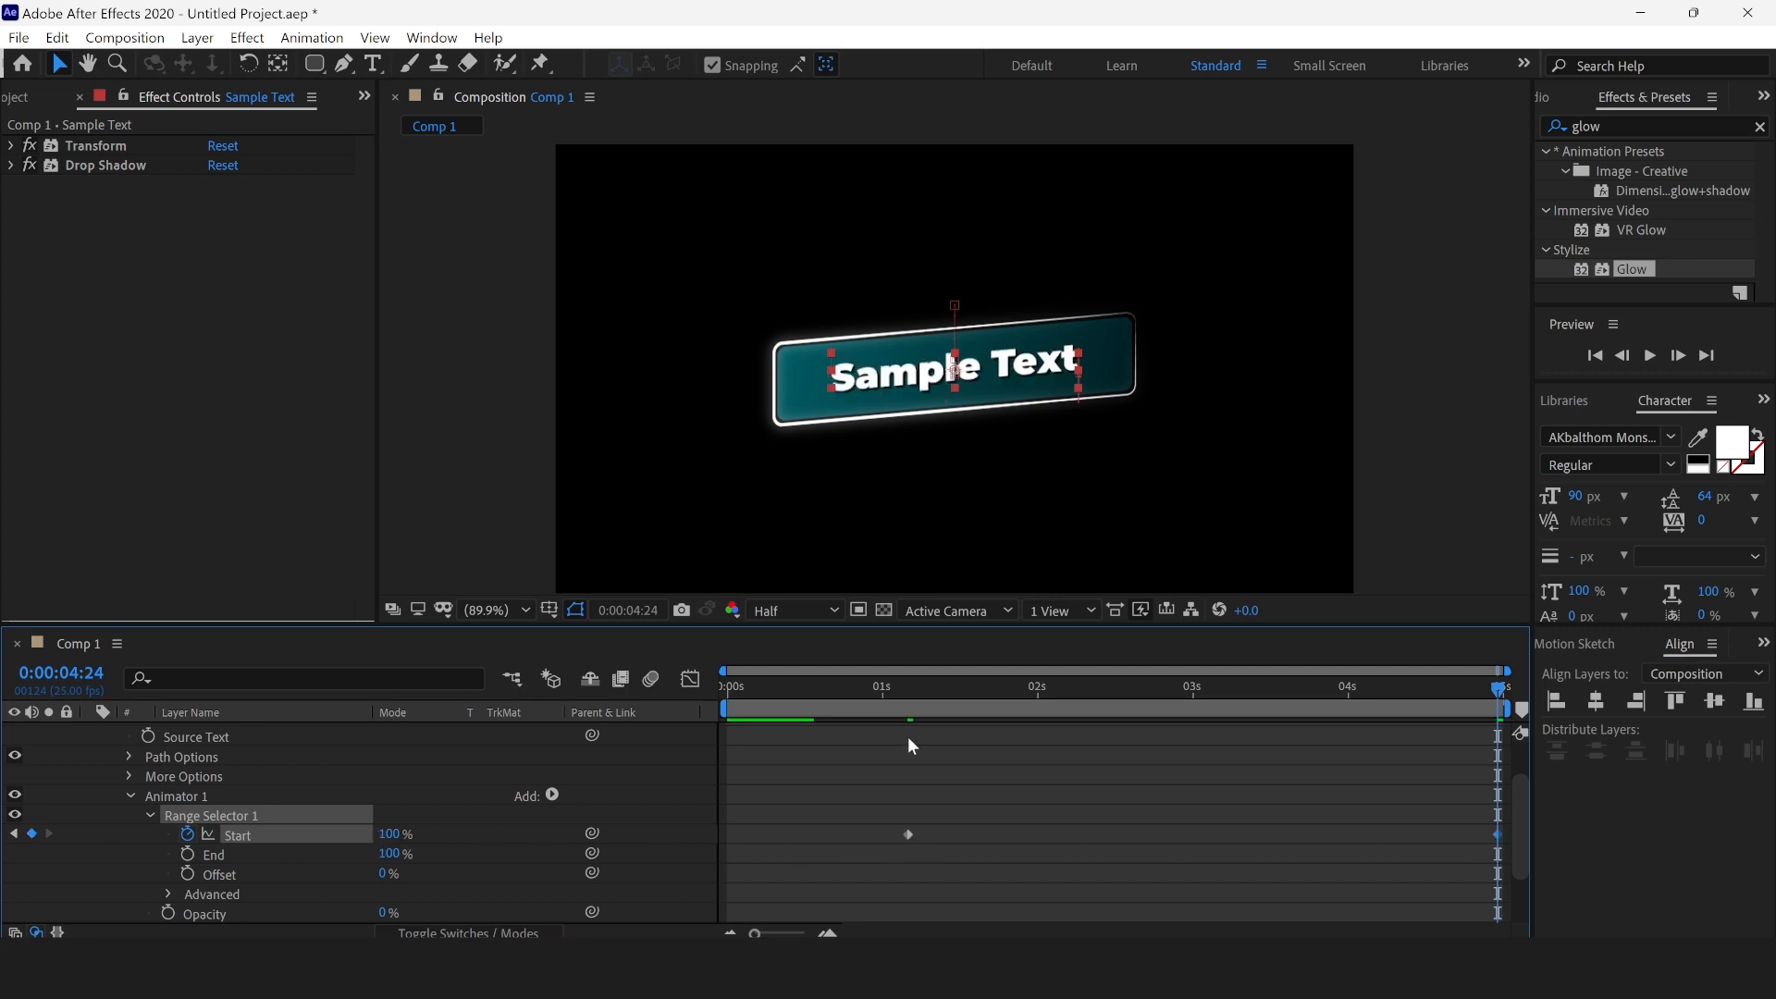
Step: Preview the letter-by-letter text reveal from 0:00:01:03 and return the playhead to 0:00:01:15
click(901, 692)
key(space)
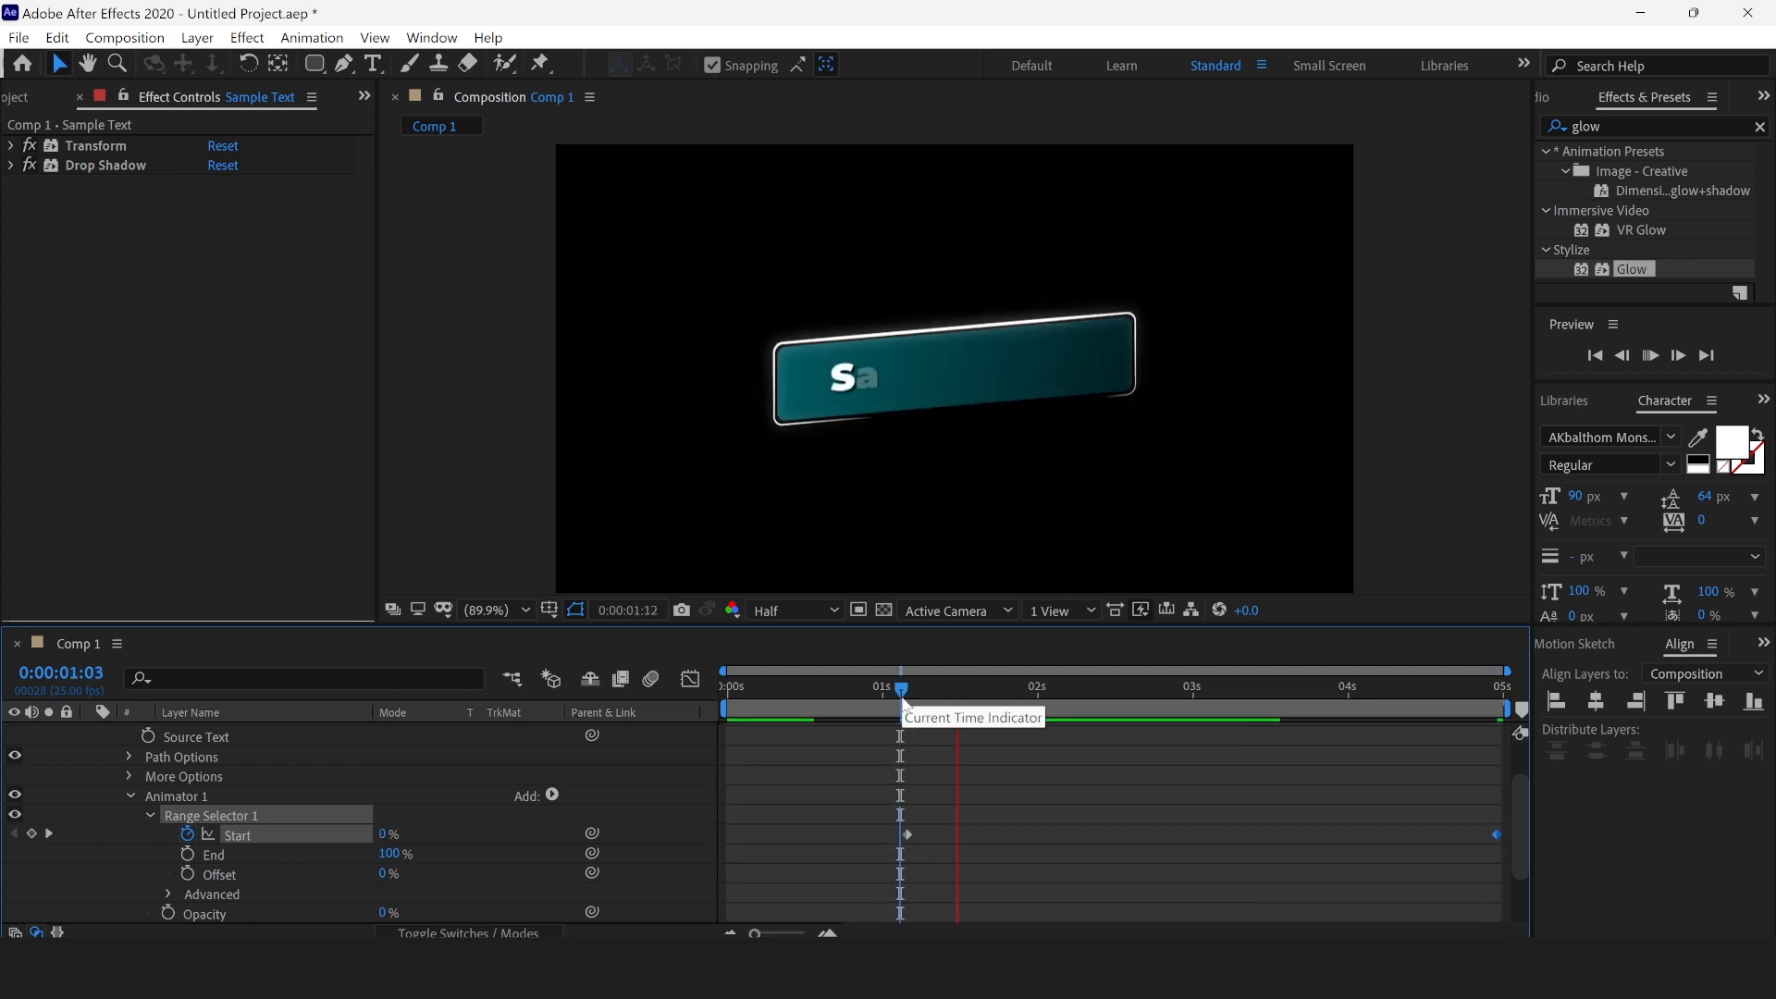
key(space)
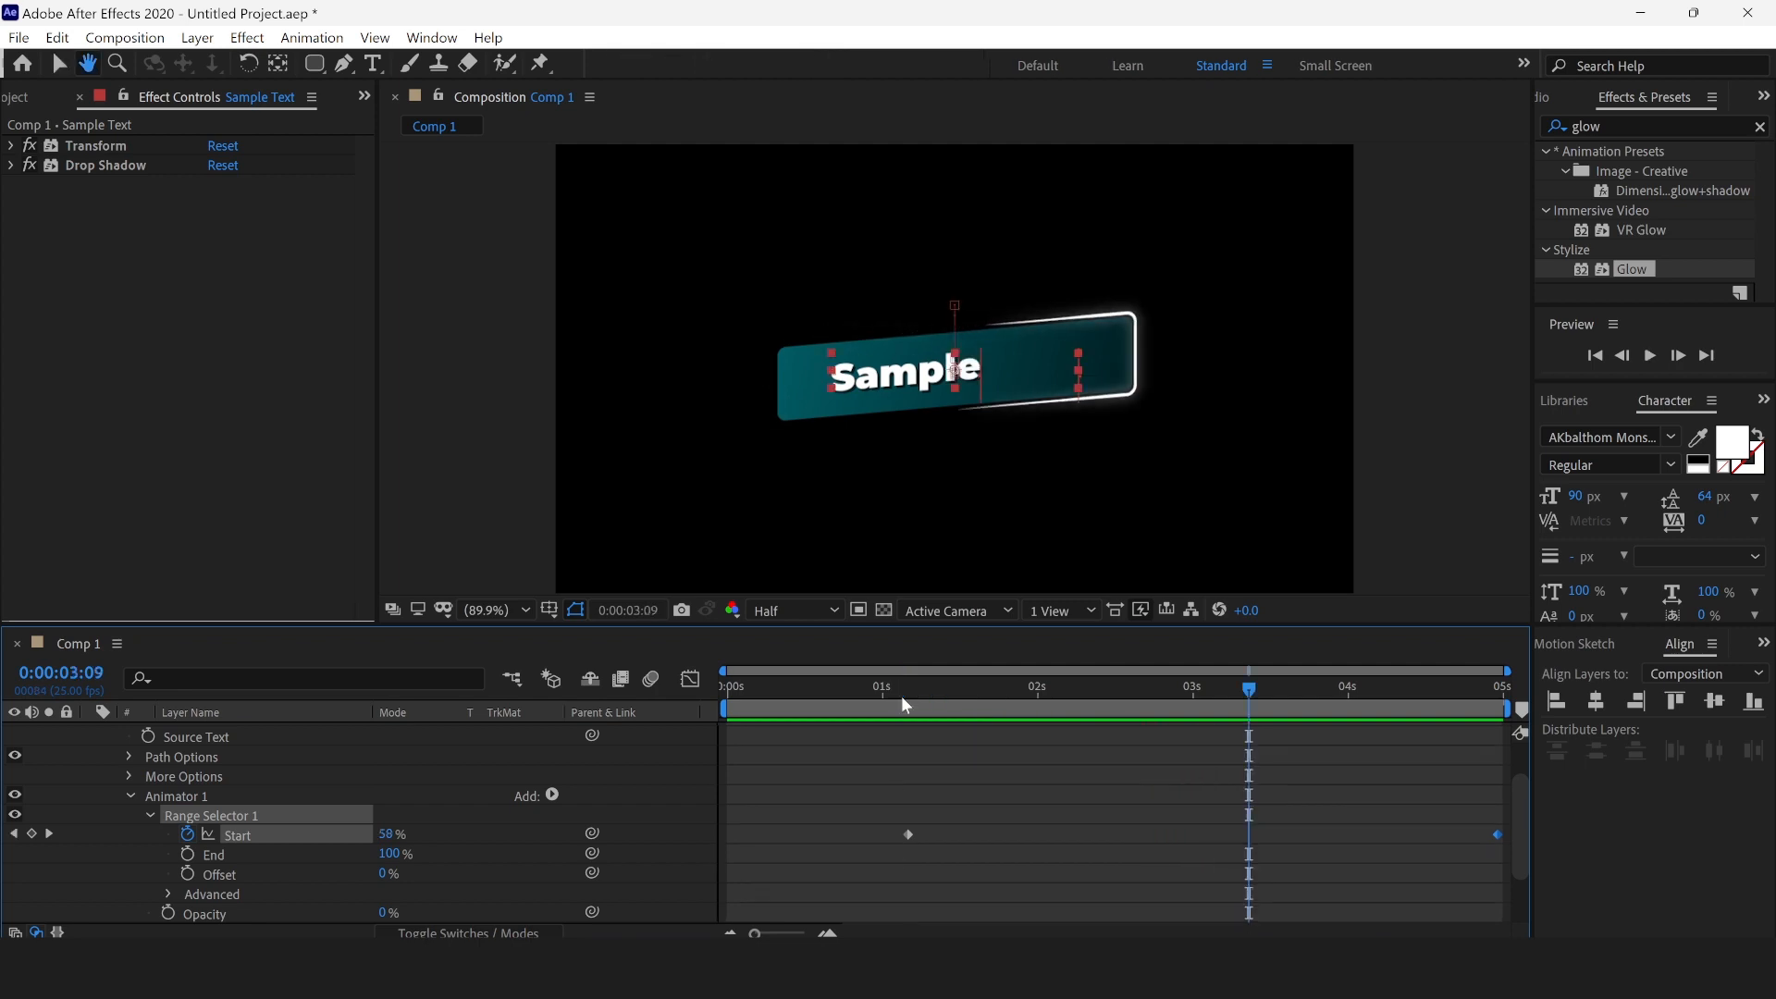
drag(952, 697, 975, 726)
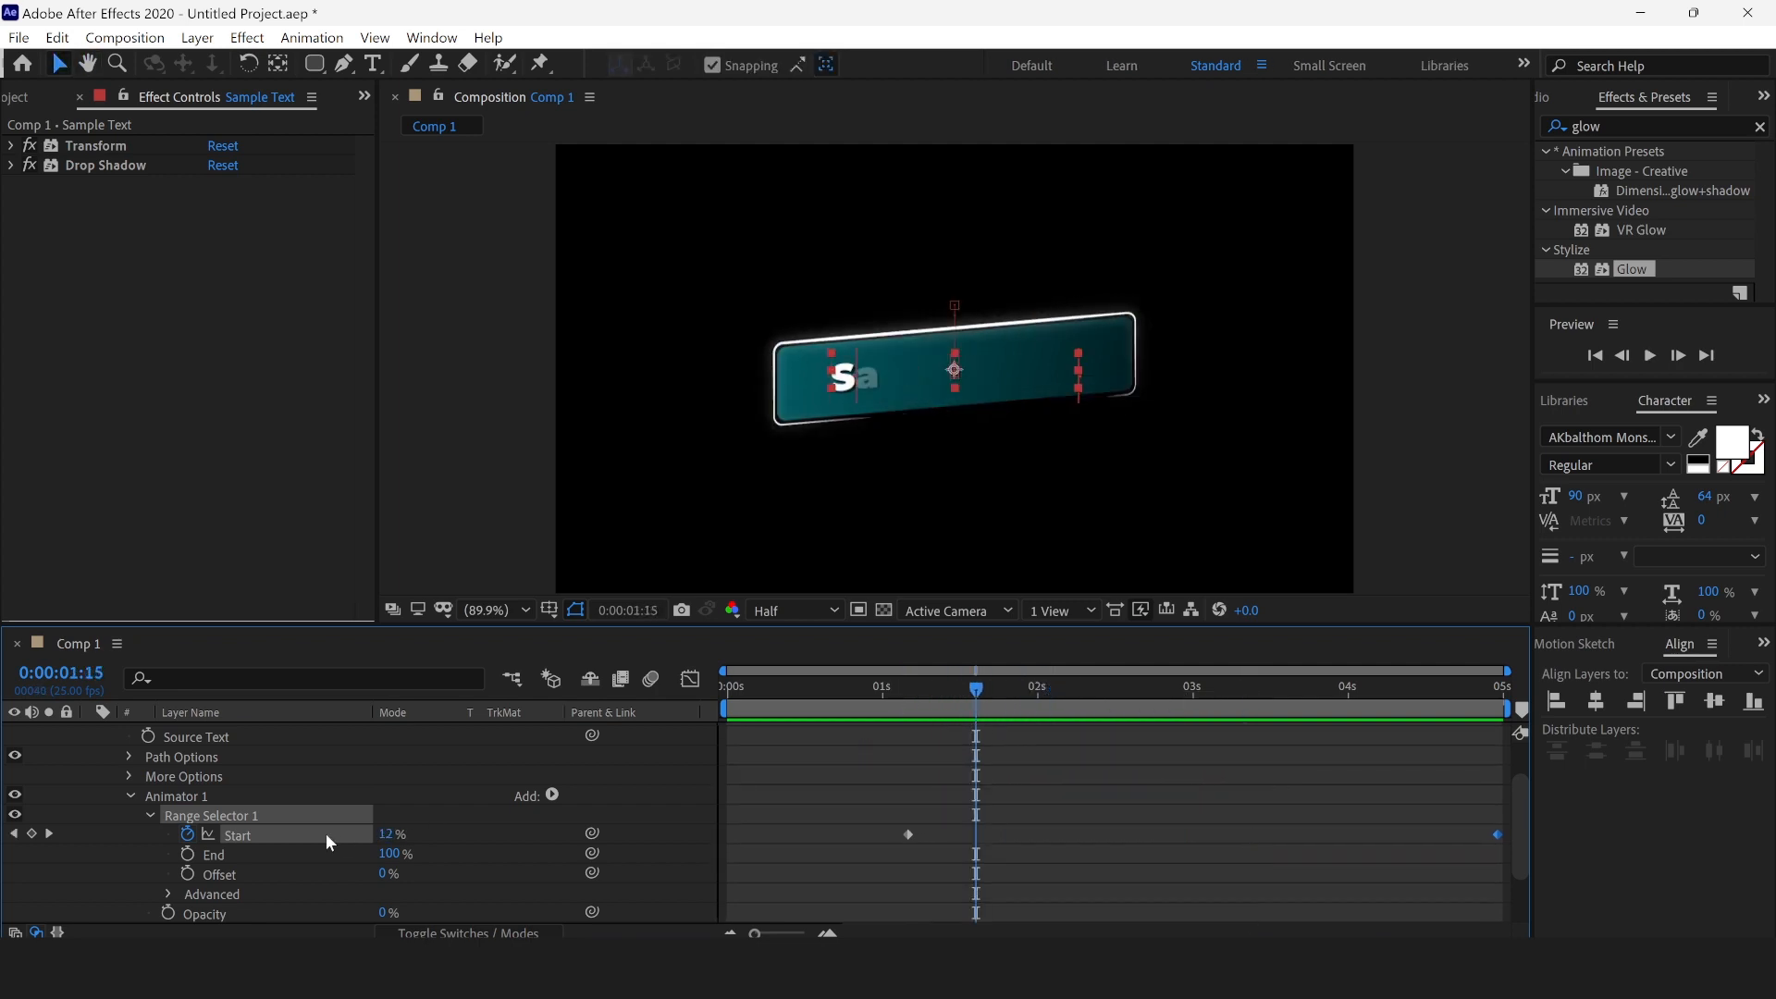
Step: Turn on Randomize Order in the Range Selector's advanced settings and preview the text reveal from 0:00:01:02
scroll(325, 835, down, 2)
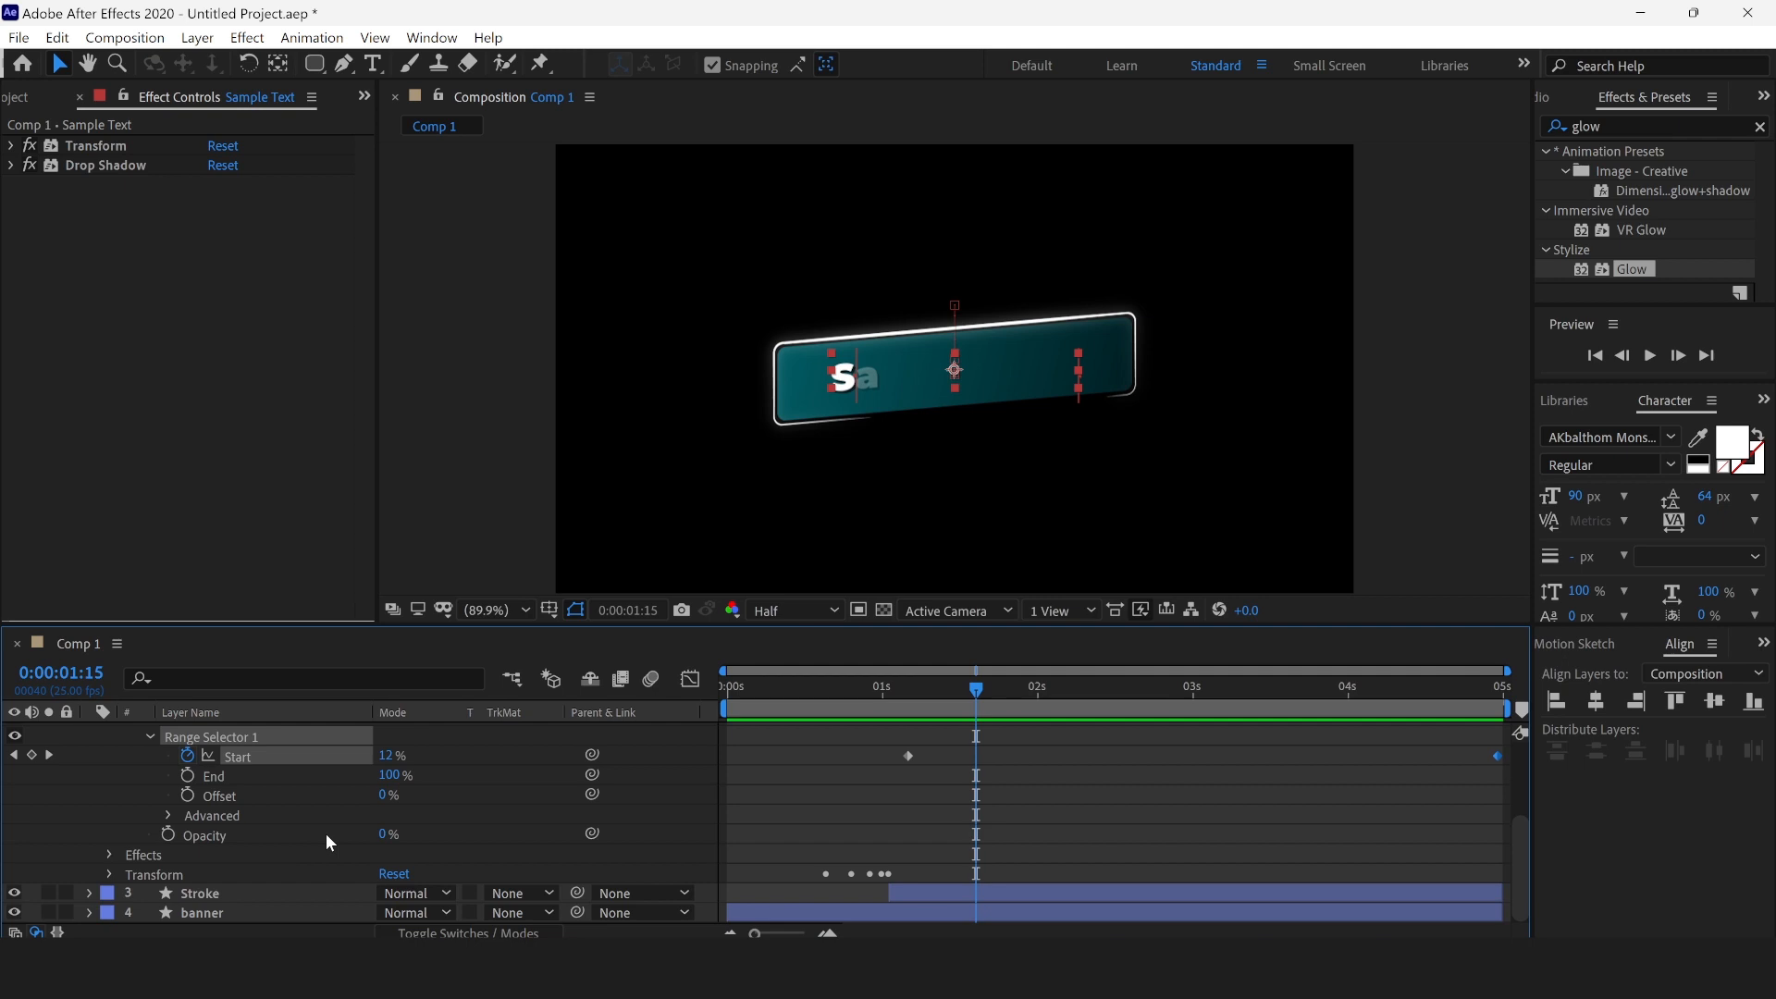
click(168, 815)
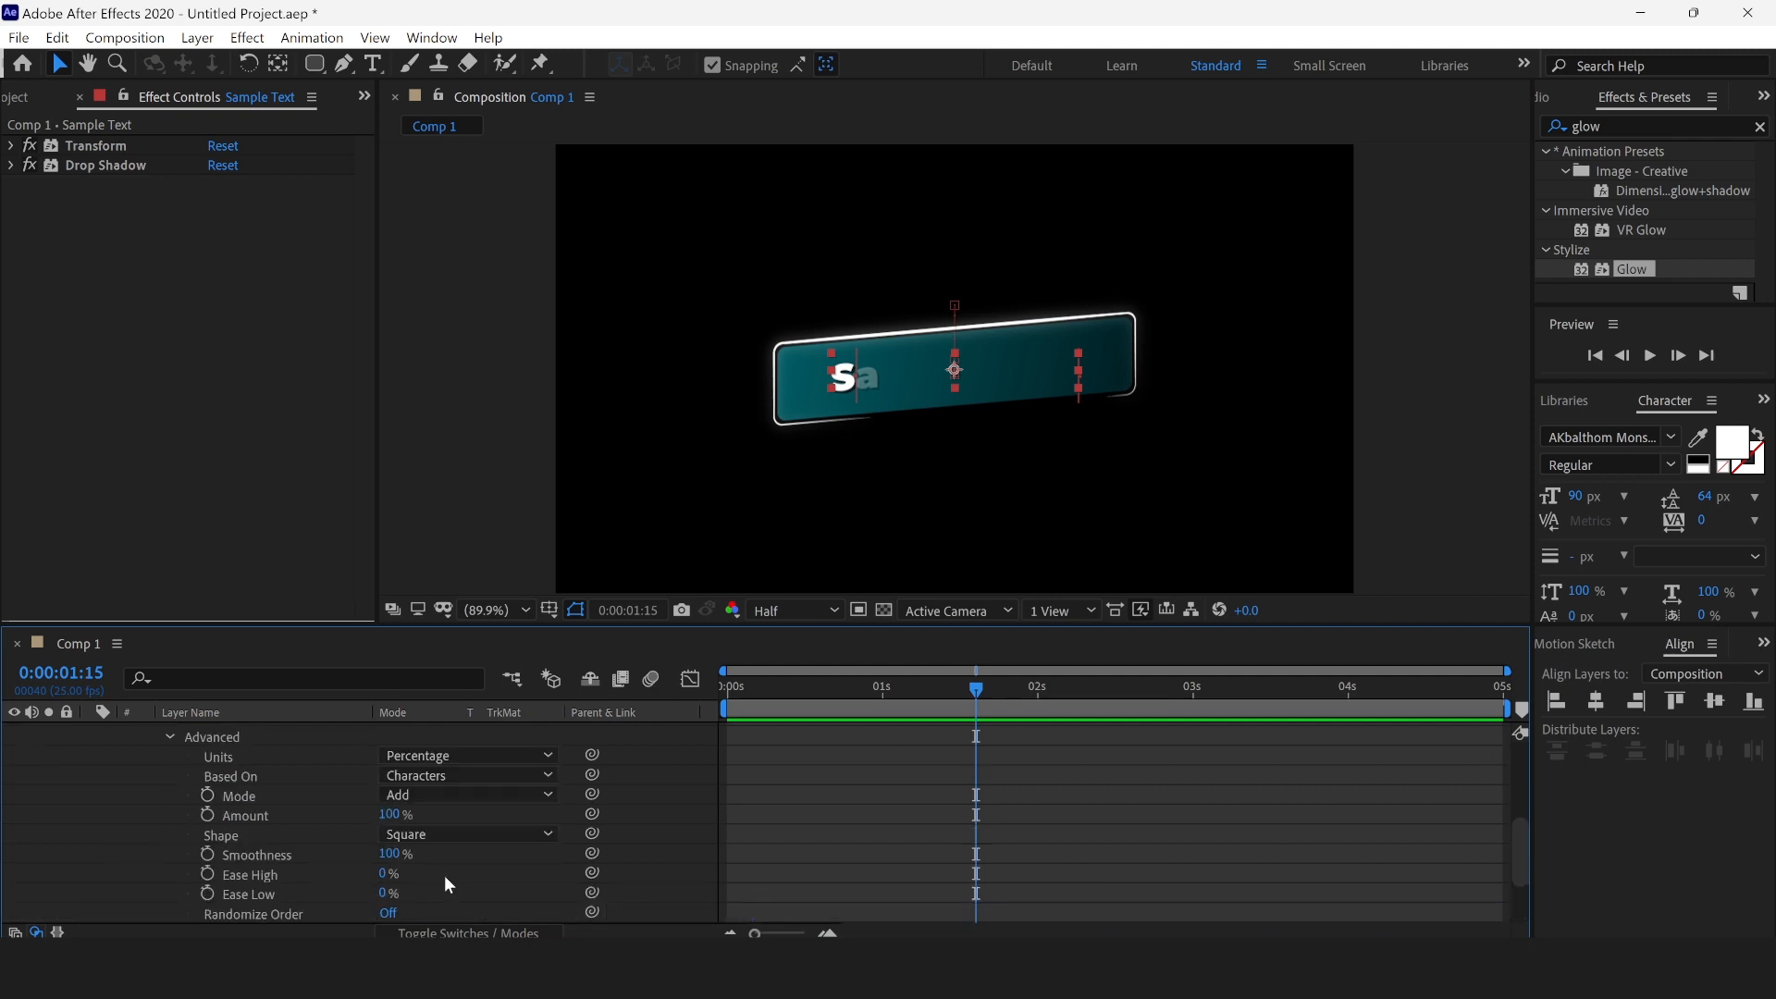
scroll(964, 852, down, 3)
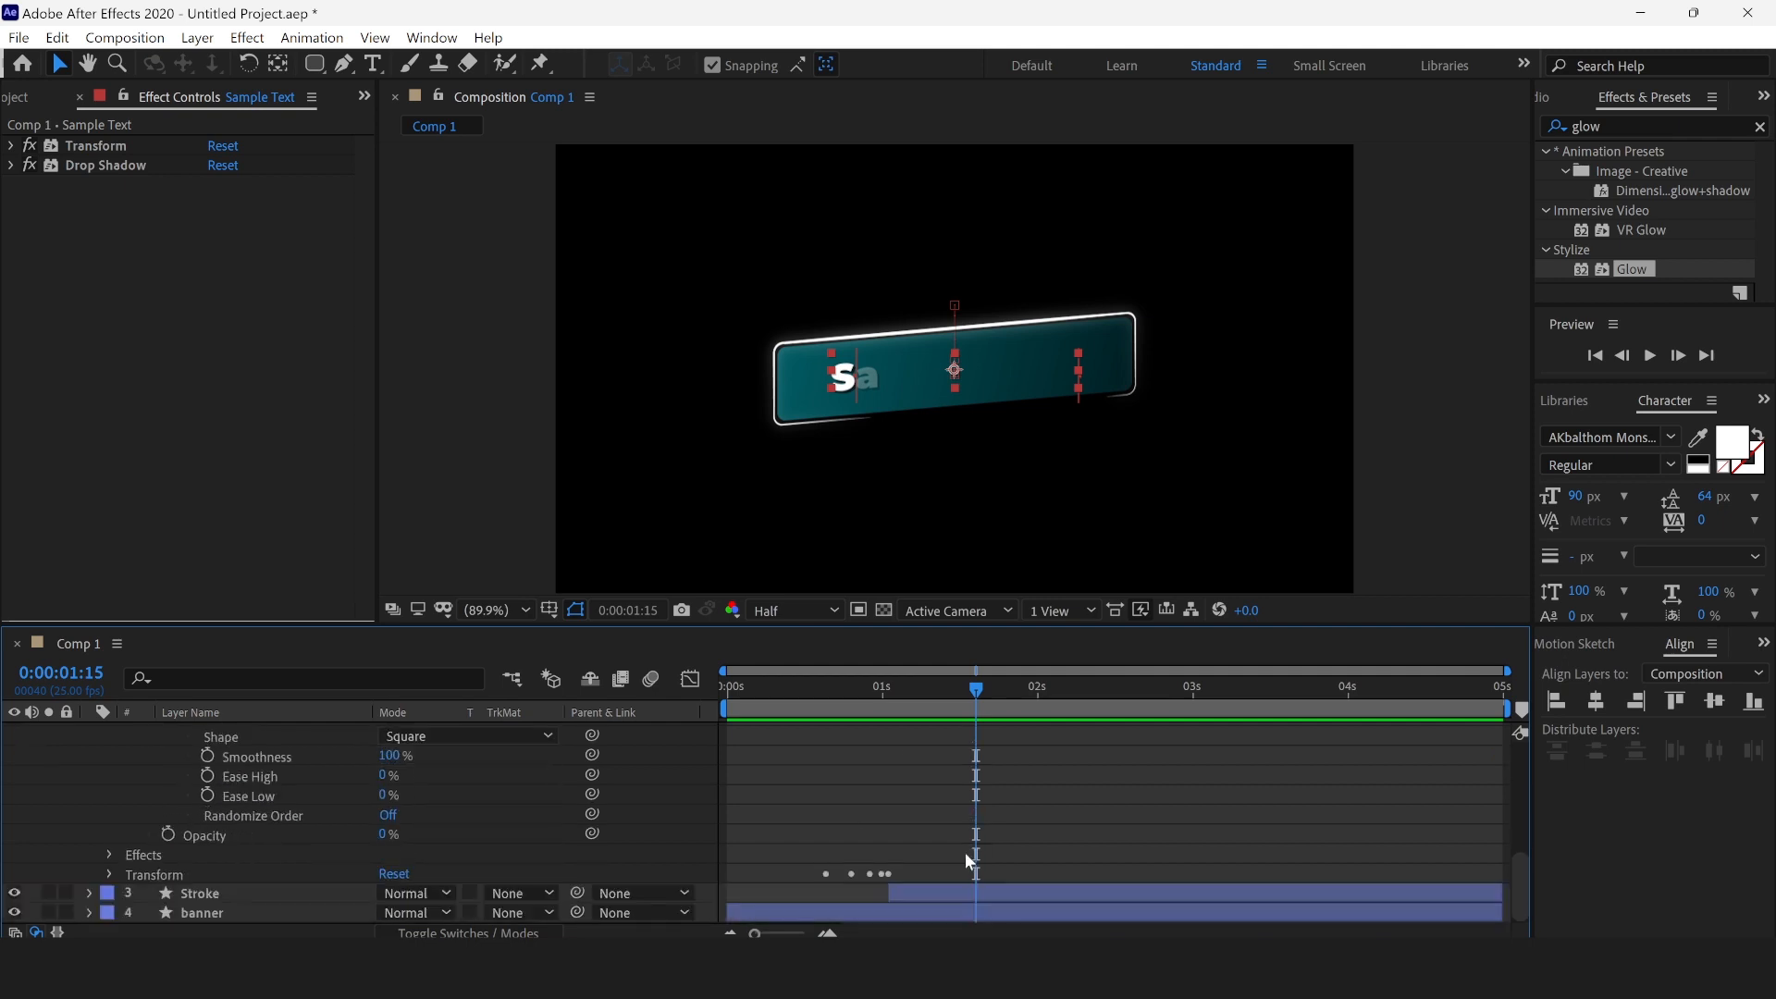
click(389, 816)
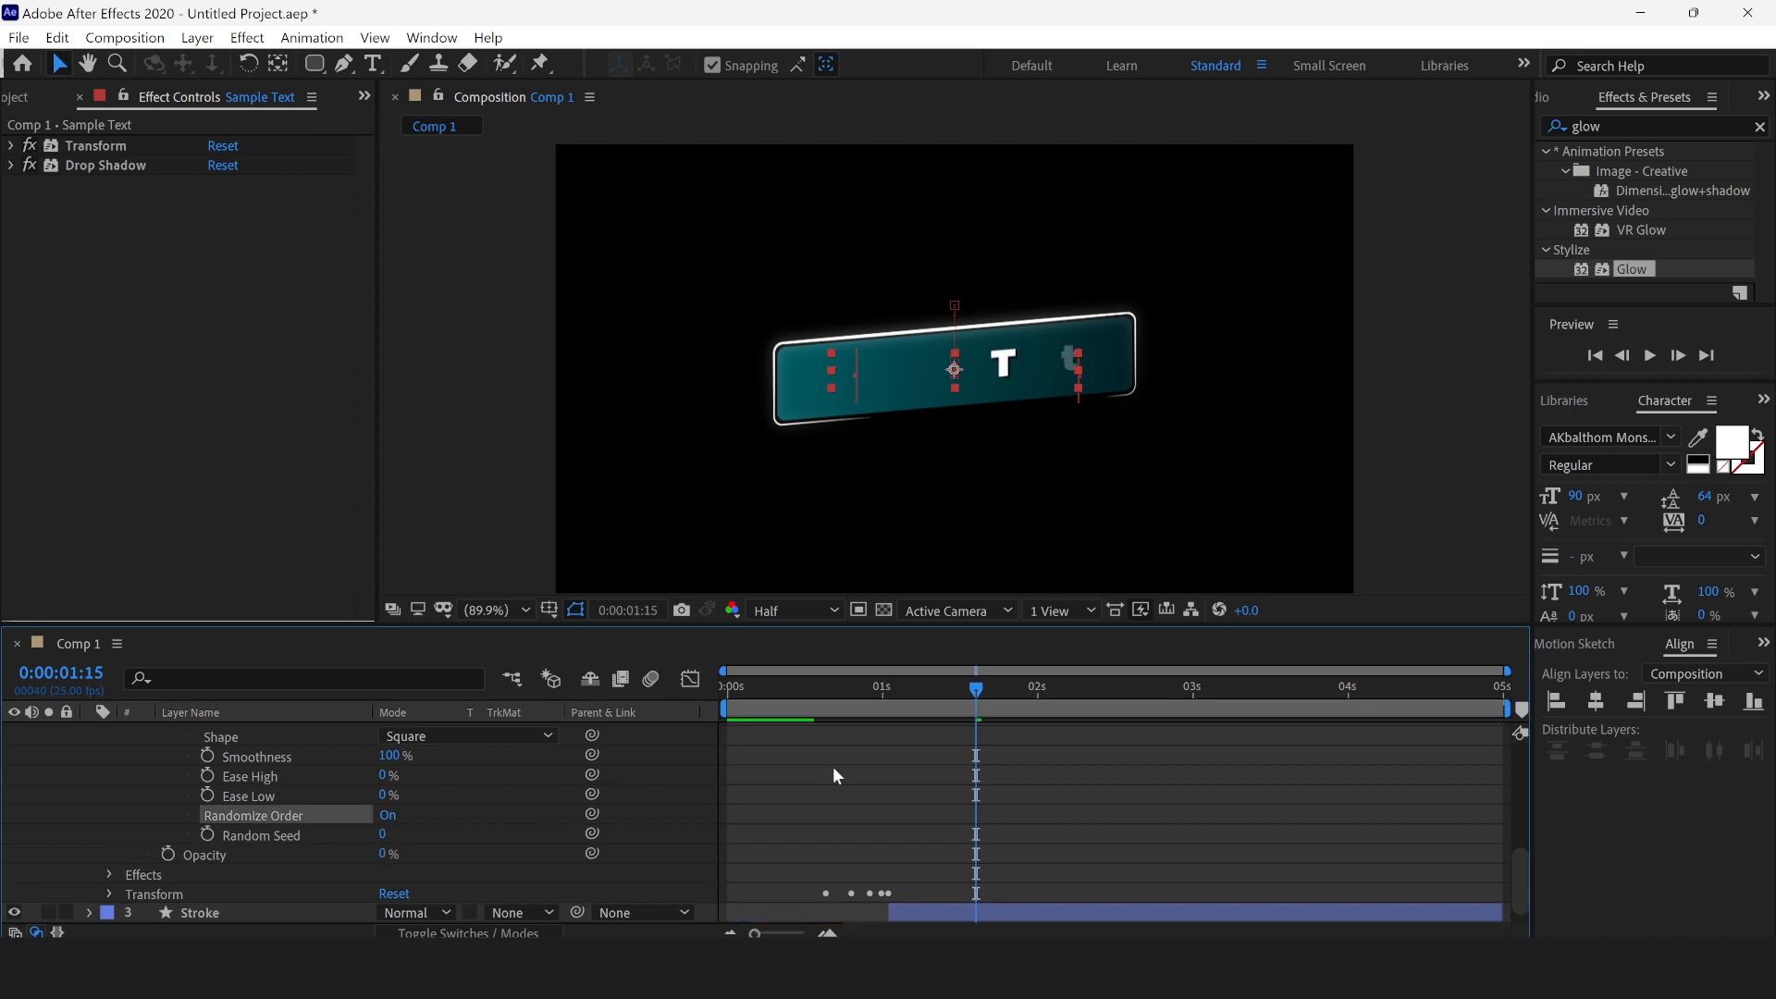
drag(979, 701, 1008, 734)
click(901, 718)
key(space)
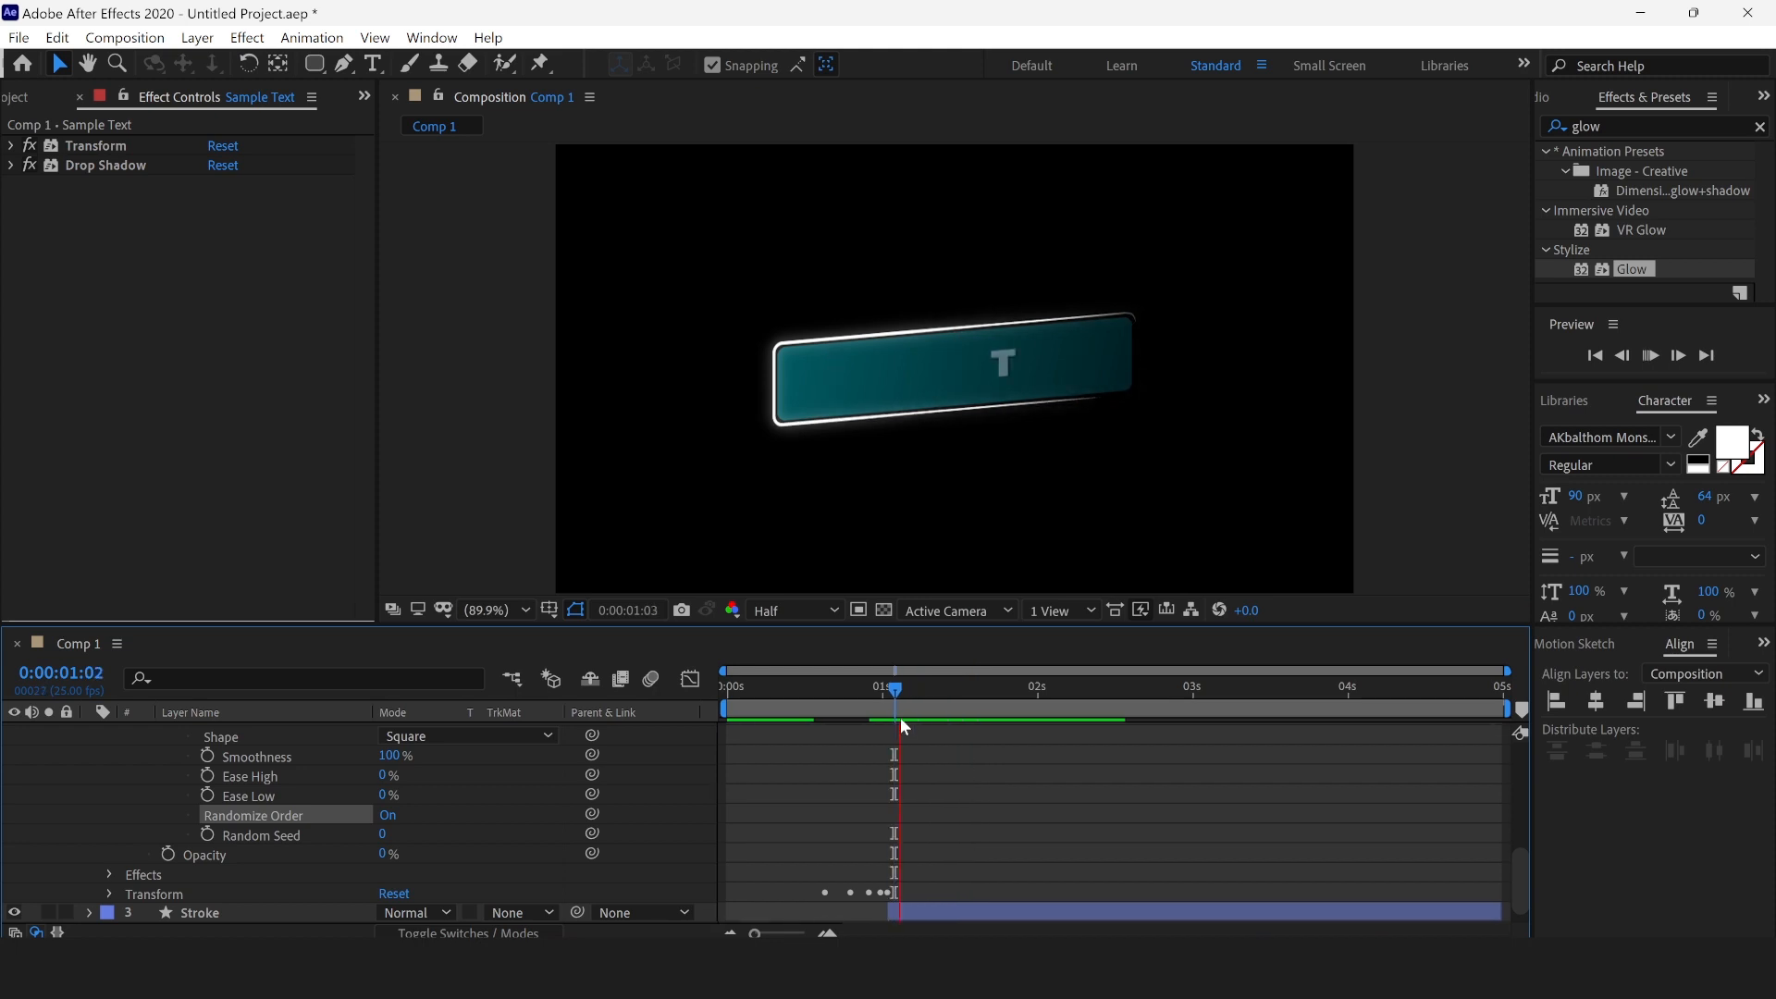
Step: Keyframe the Range Selector's Random Seed from 0 at 0:00:01:12 to 100 at 0:00:04:24
drag(901, 717, 957, 690)
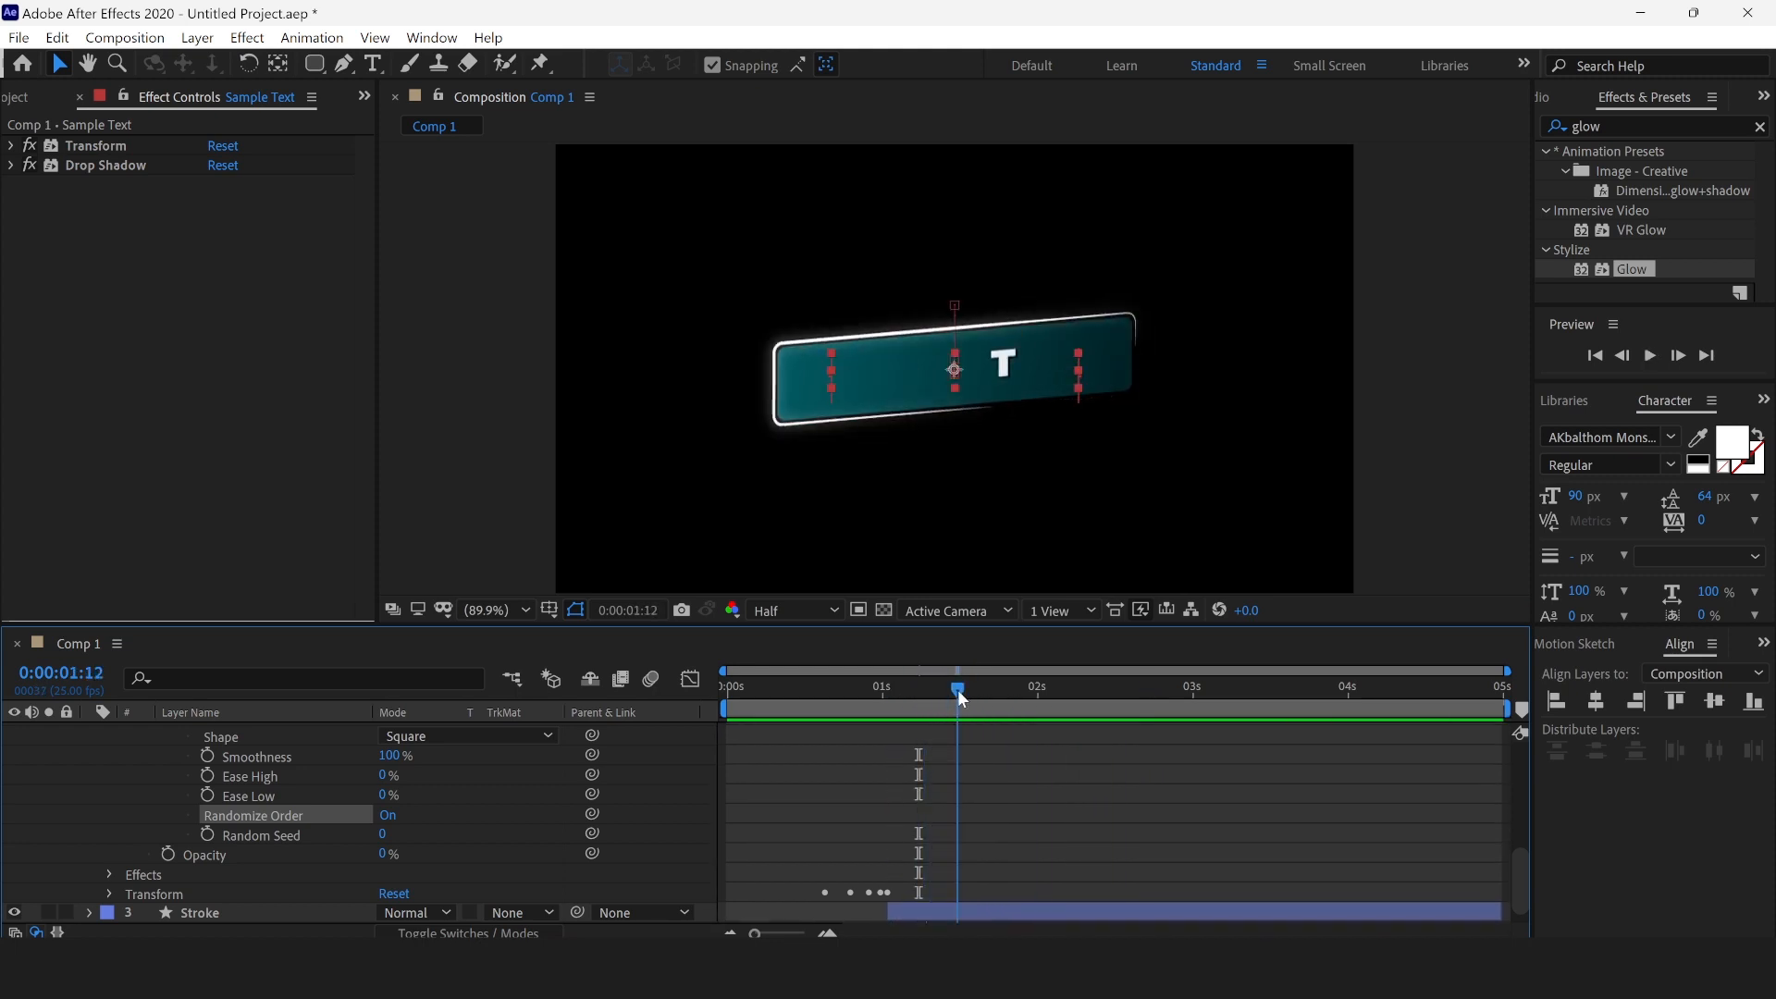
scroll(232, 849, up, 1)
click(207, 858)
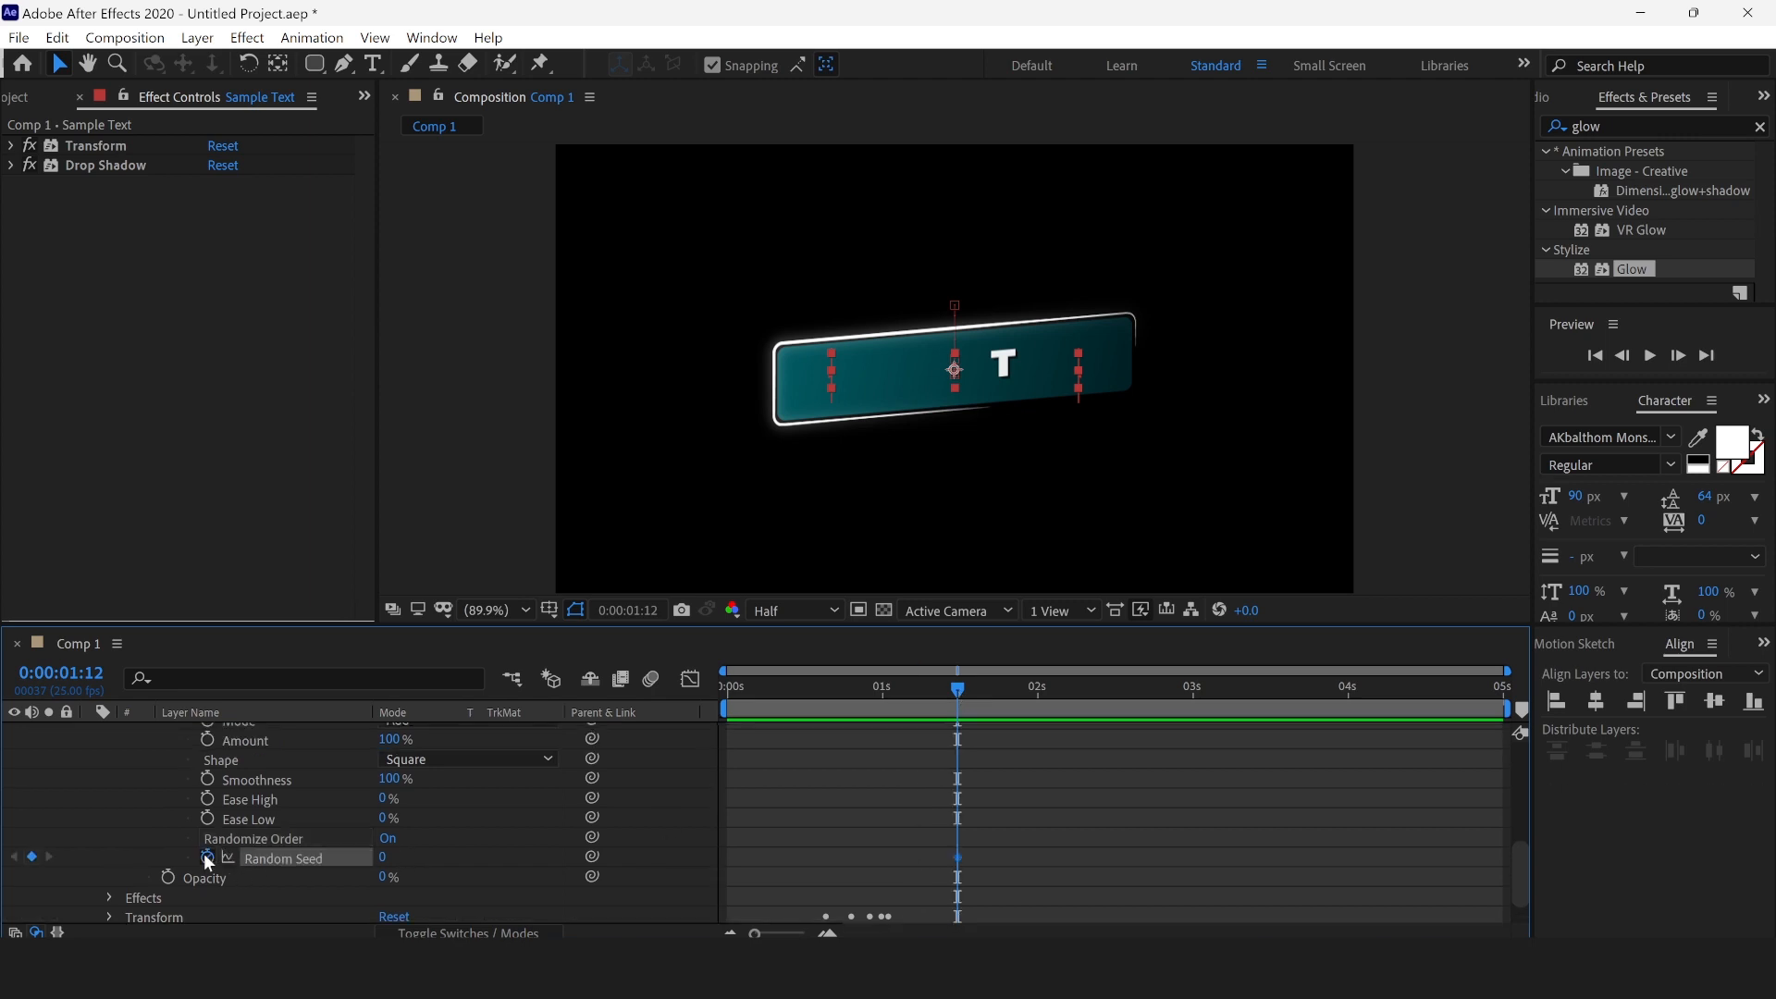
drag(964, 693, 1501, 699)
drag(1479, 692, 1562, 709)
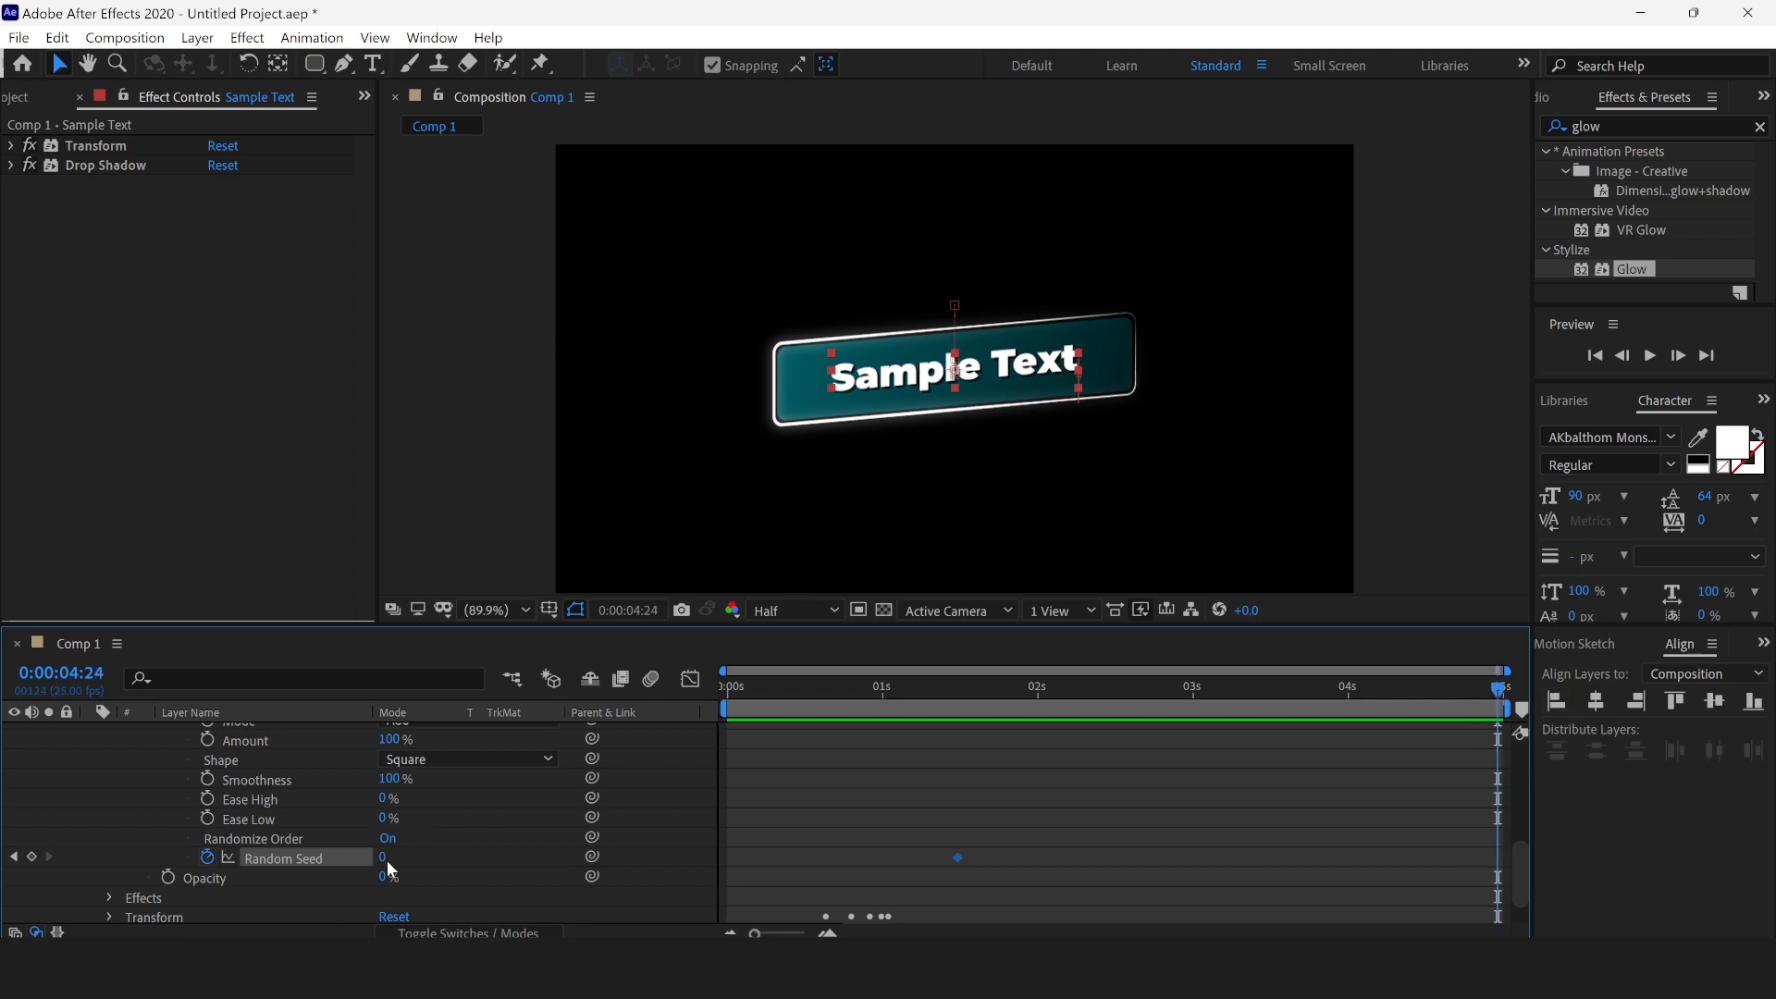
drag(387, 860, 914, 872)
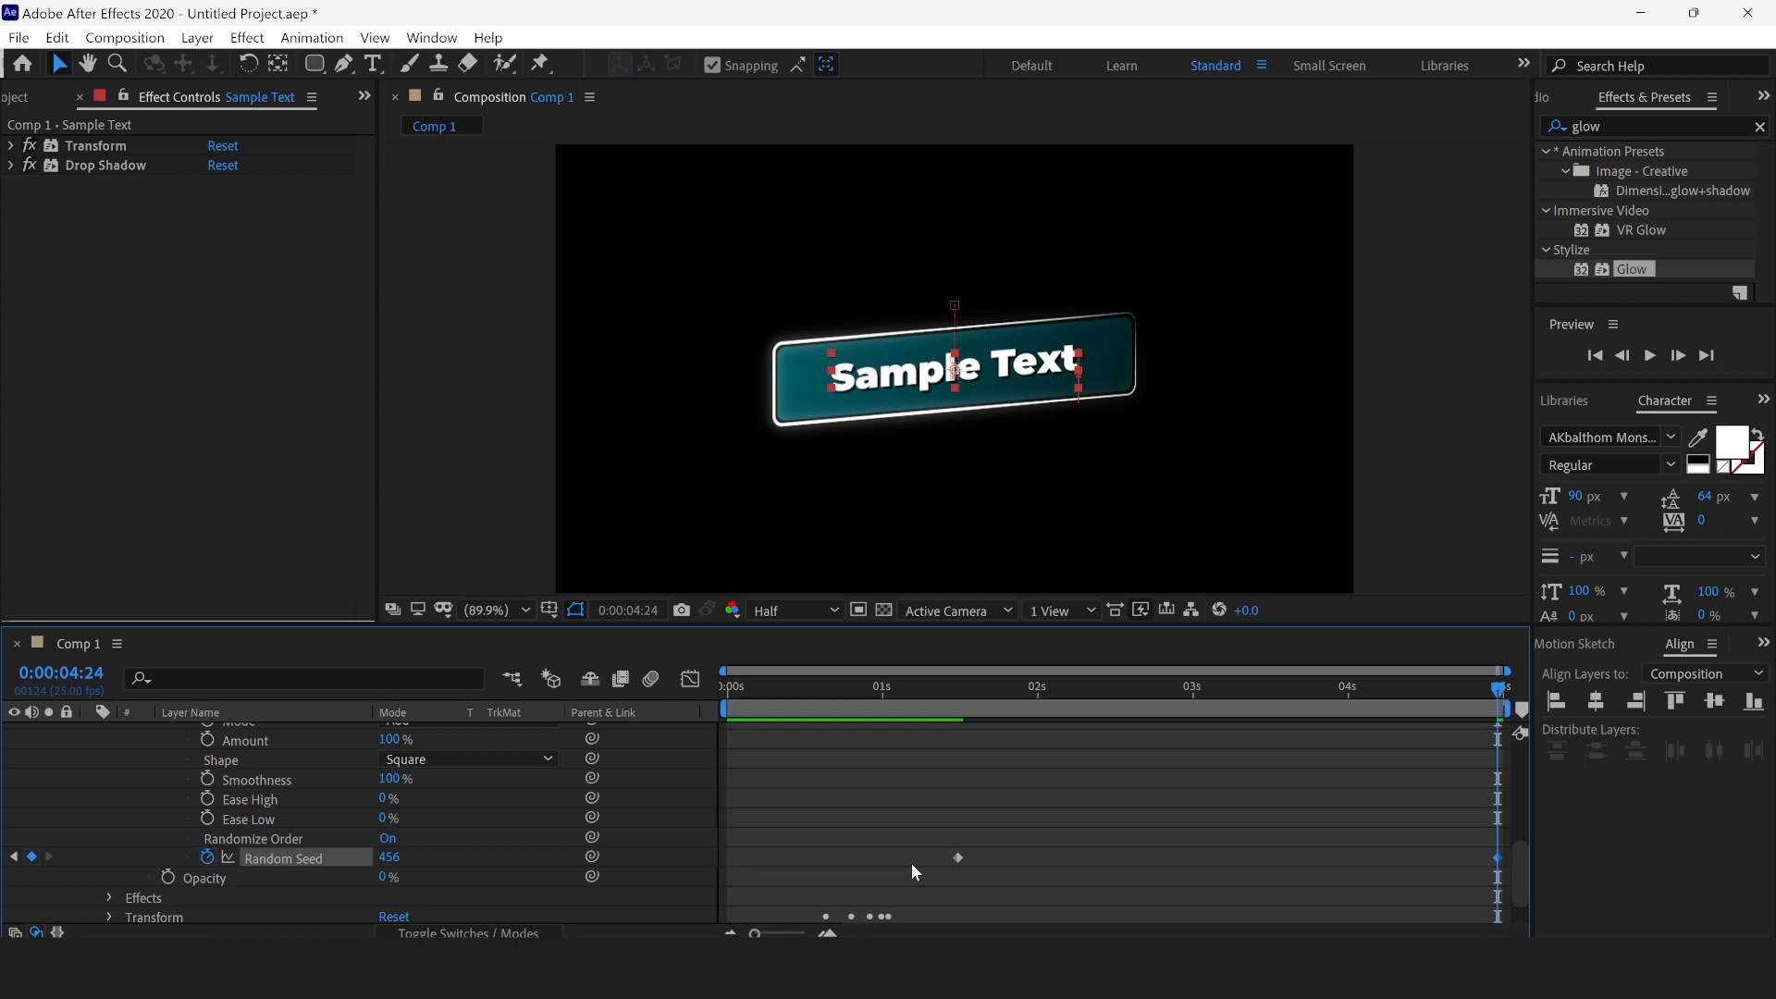
click(390, 858)
text(100)
key(Return)
Step: Preview the randomized letter reveal from 0:00:01:09
click(936, 688)
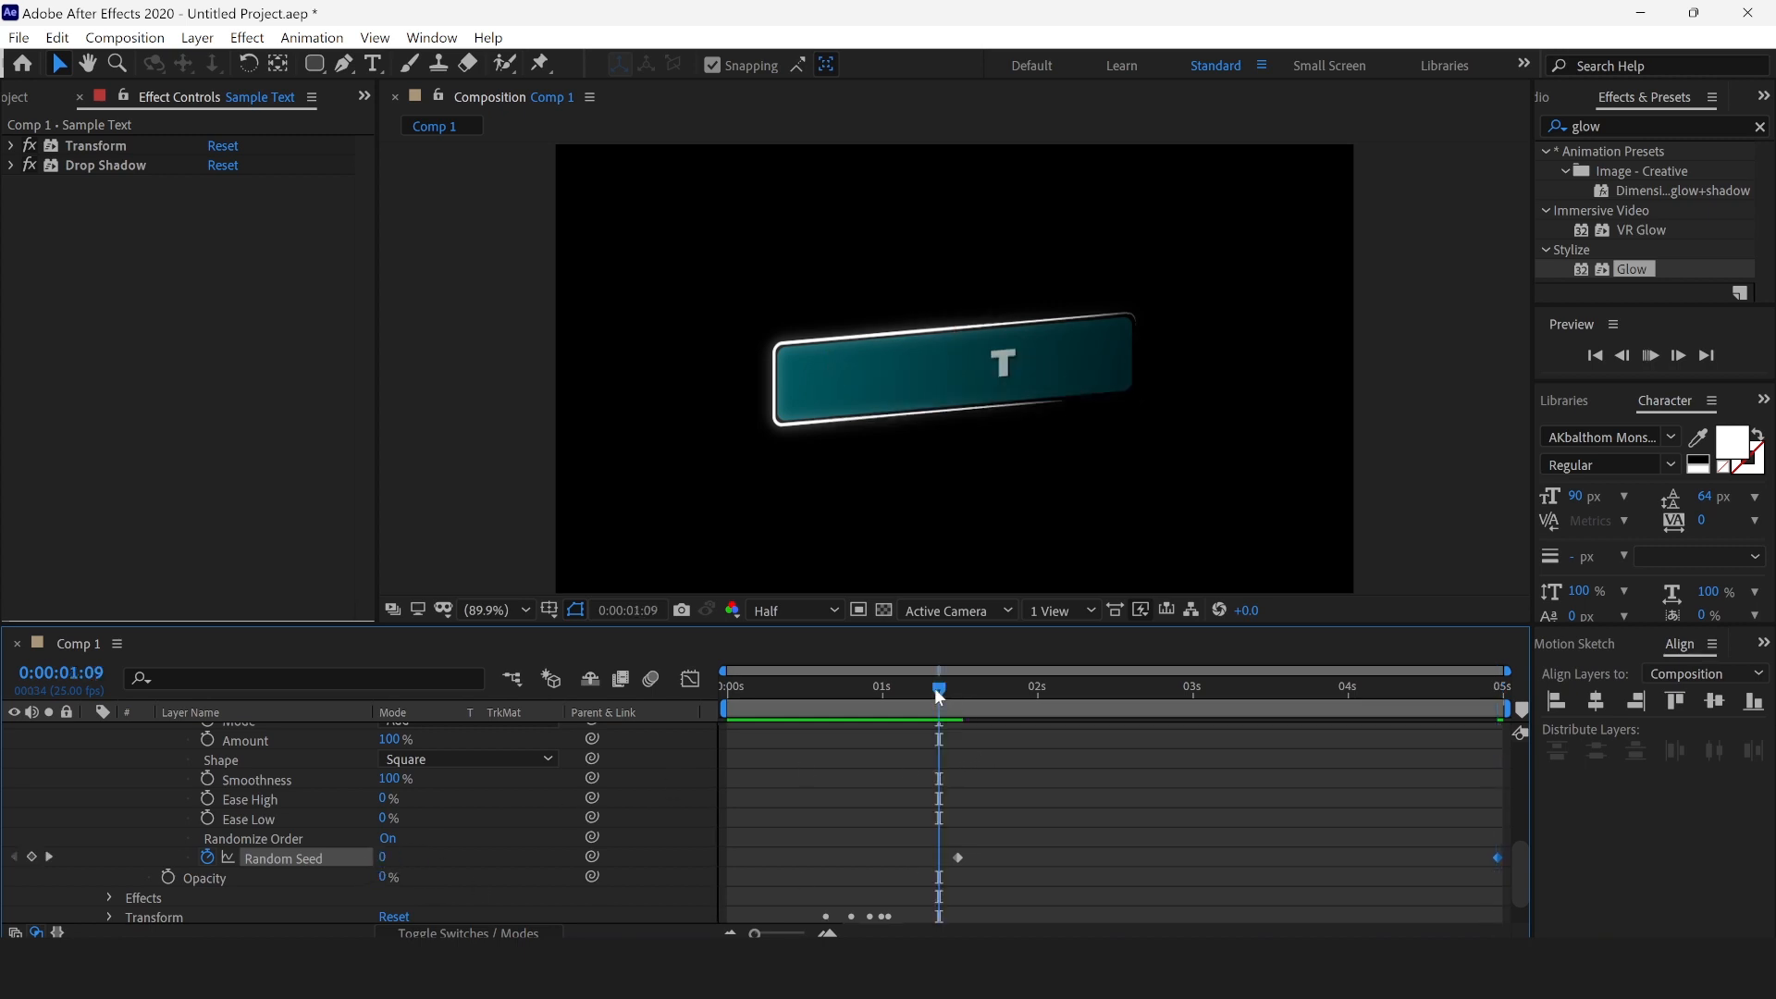
key(space)
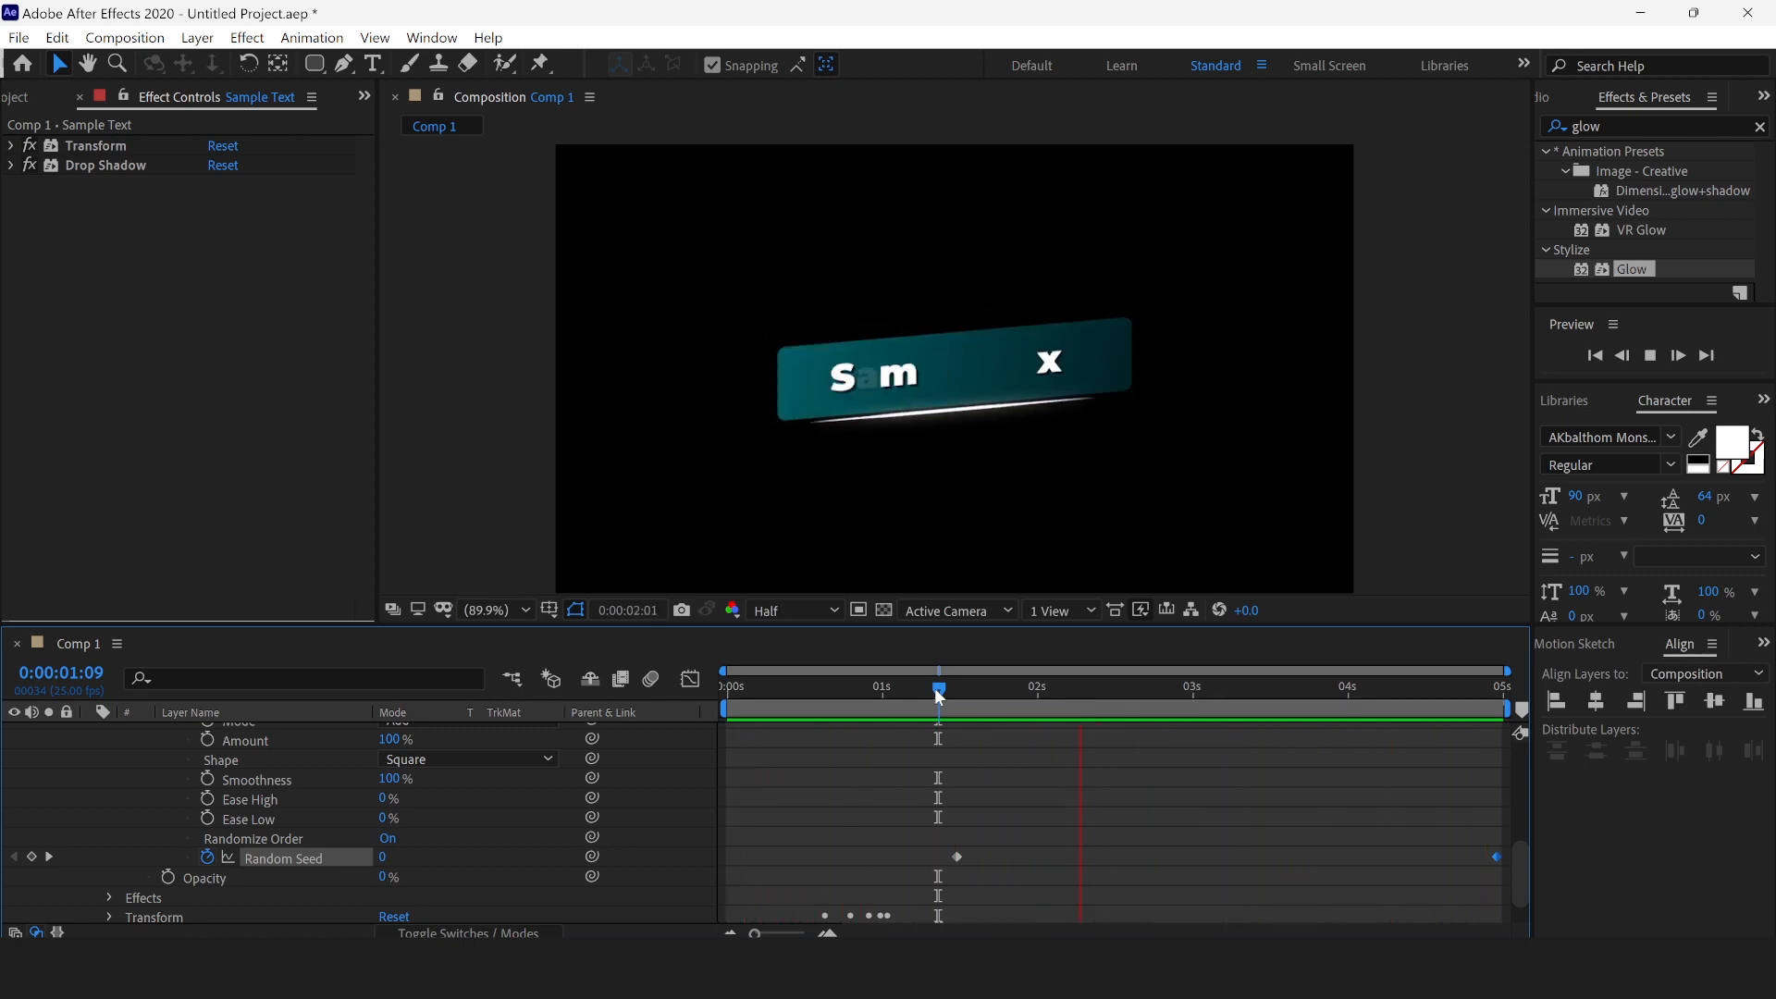
key(space)
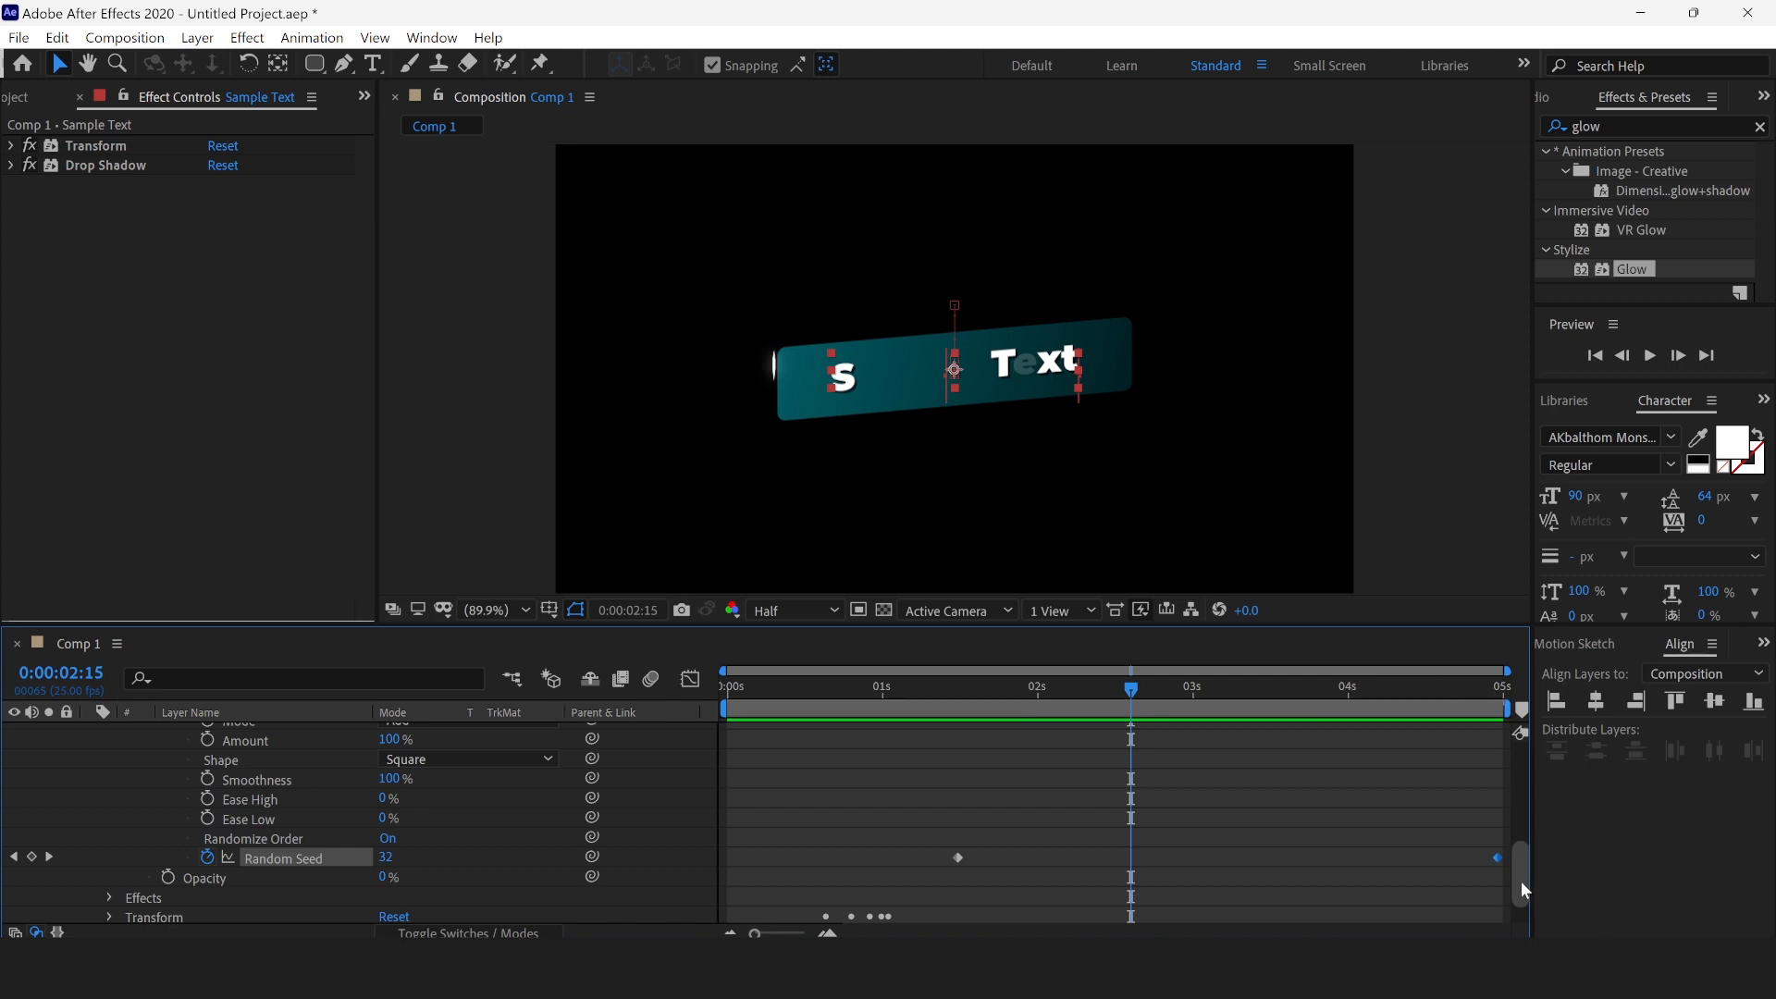
Step: Move the Range Selector's first Start keyframe to about 0:00:01:19 and preview the animation from 0:00:00:00
drag(1520, 881, 1518, 803)
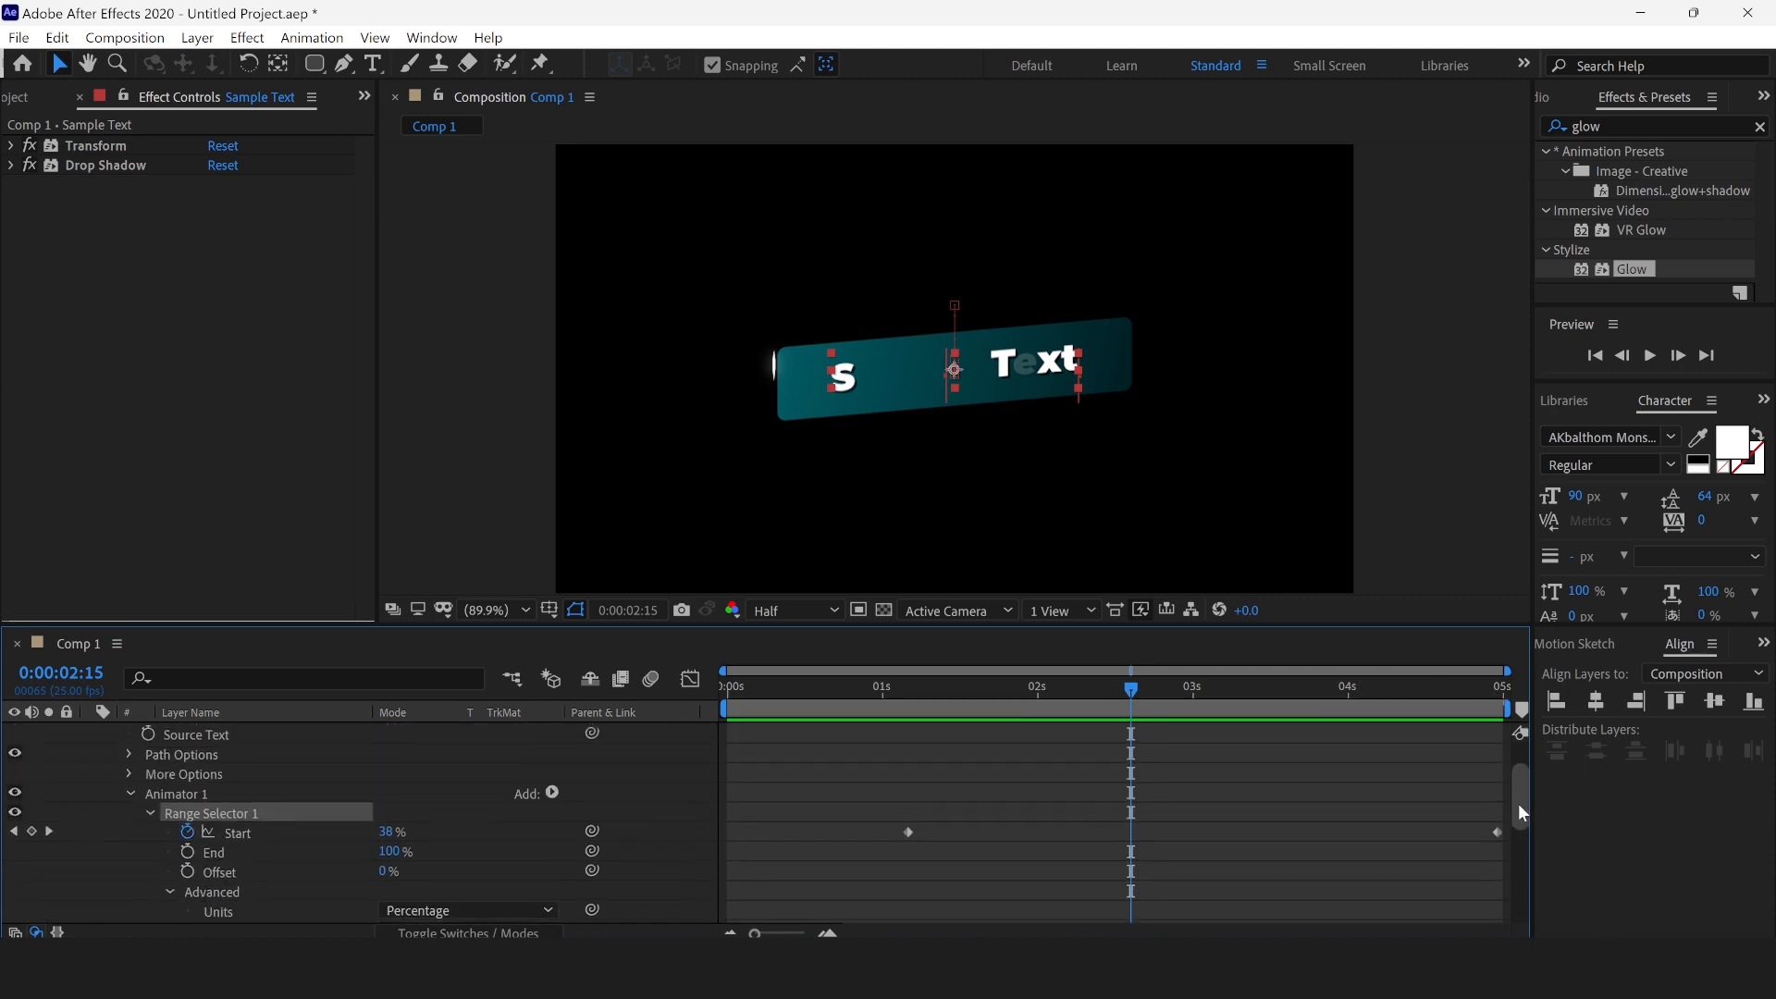
drag(1131, 690, 969, 713)
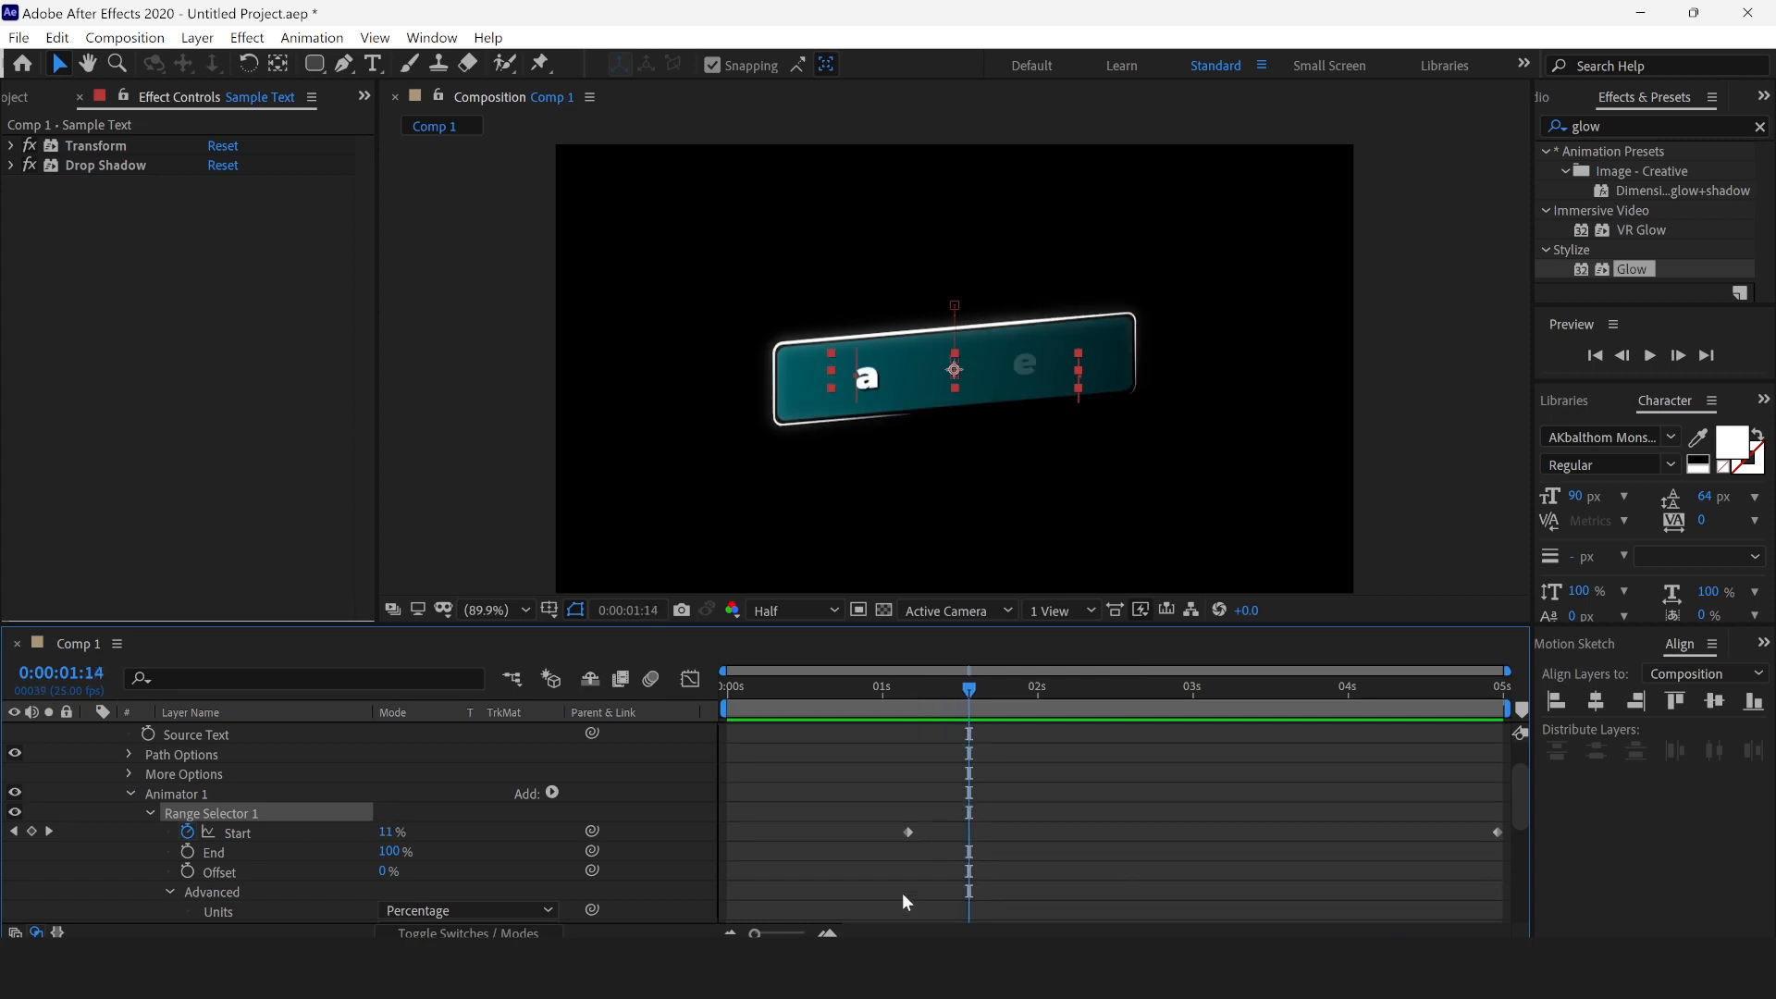
drag(907, 833, 1000, 832)
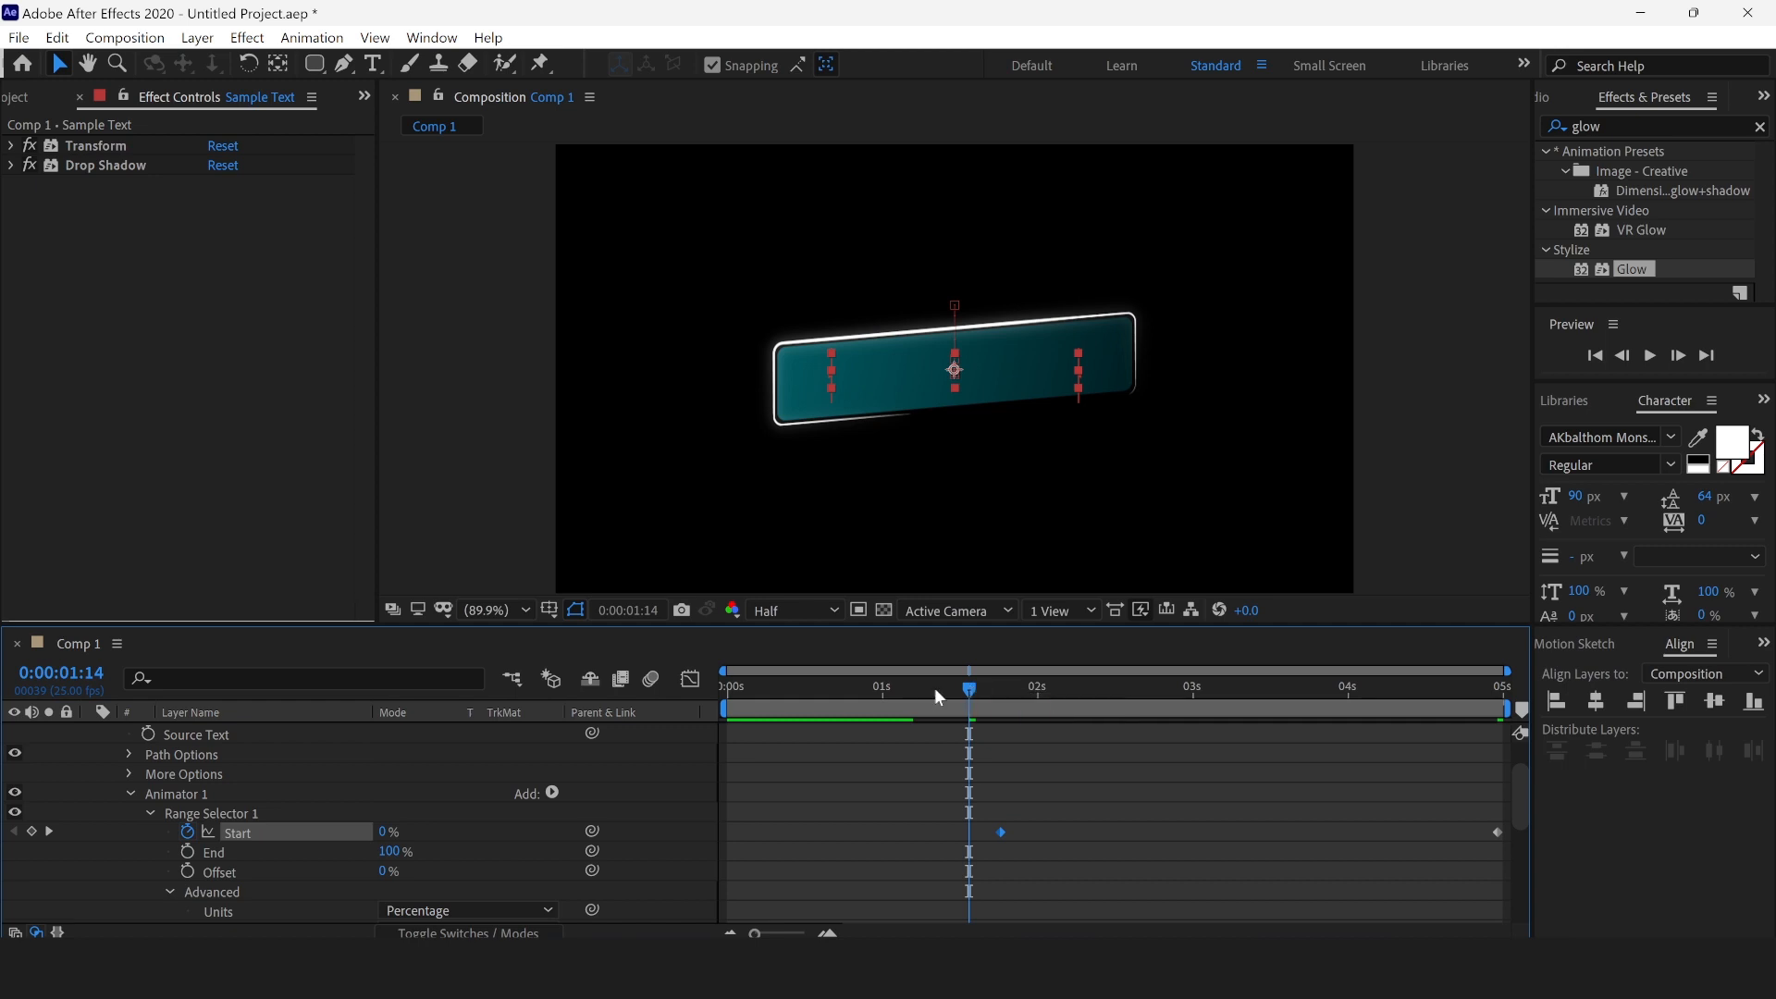
drag(934, 686, 696, 701)
key(space)
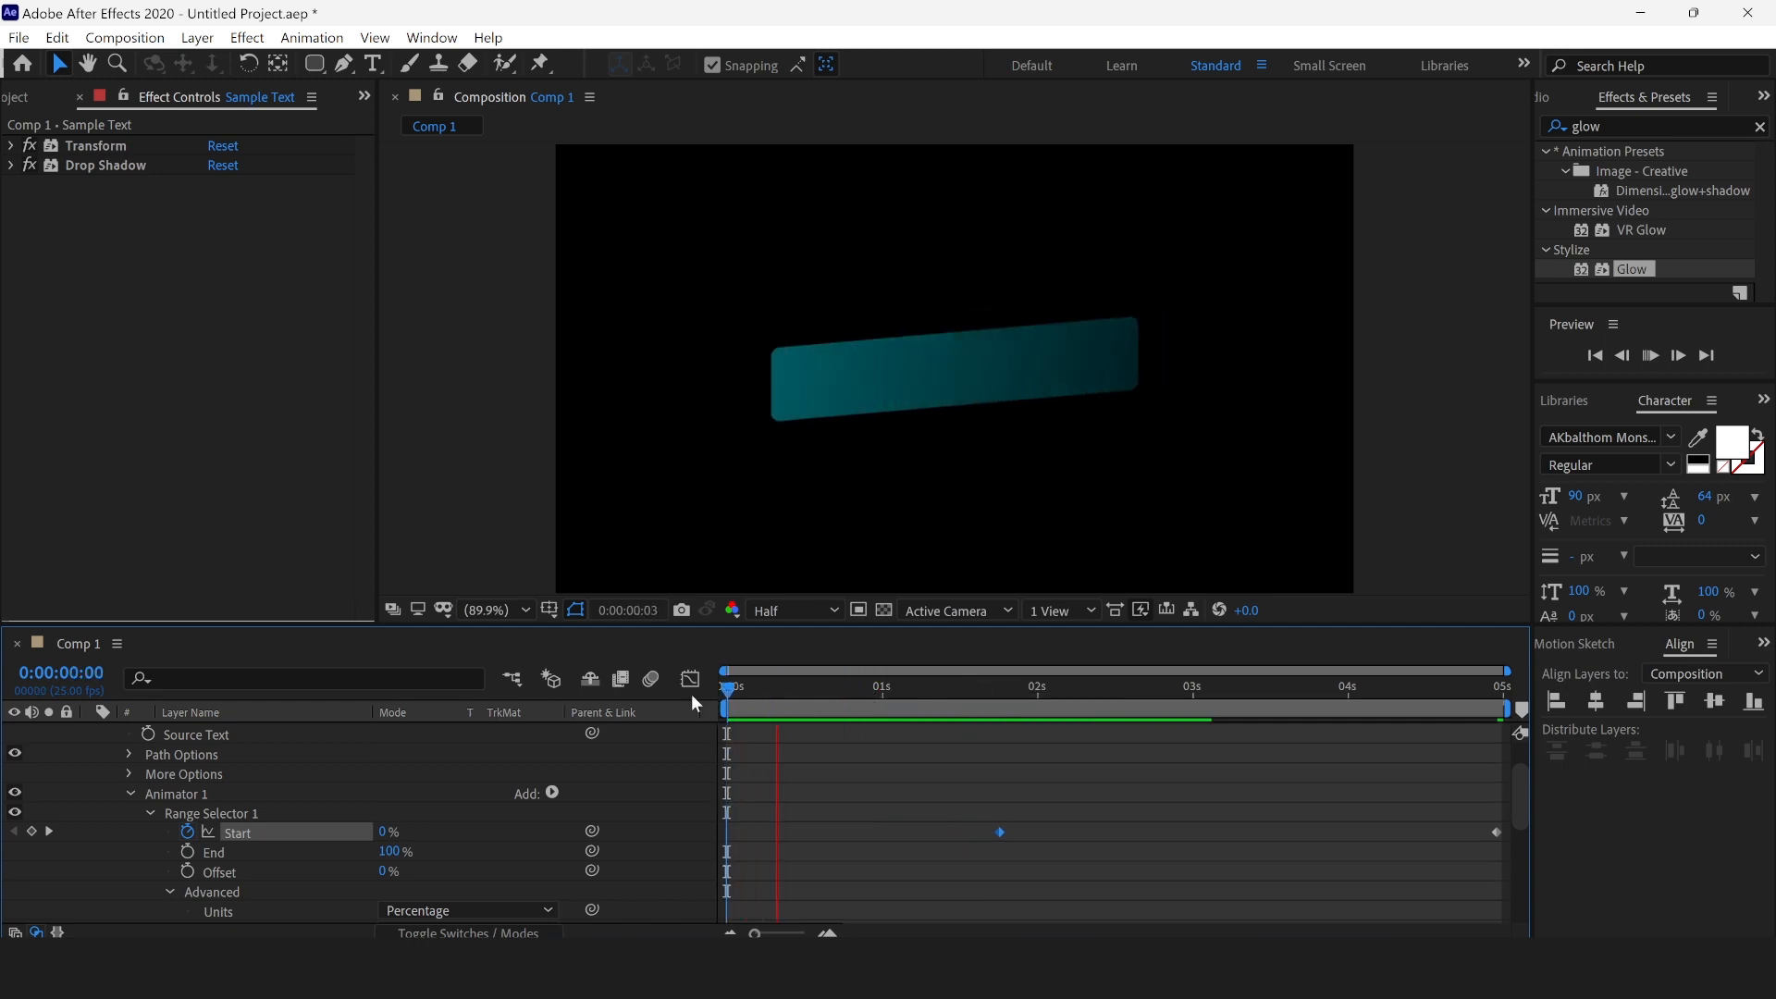
key(space)
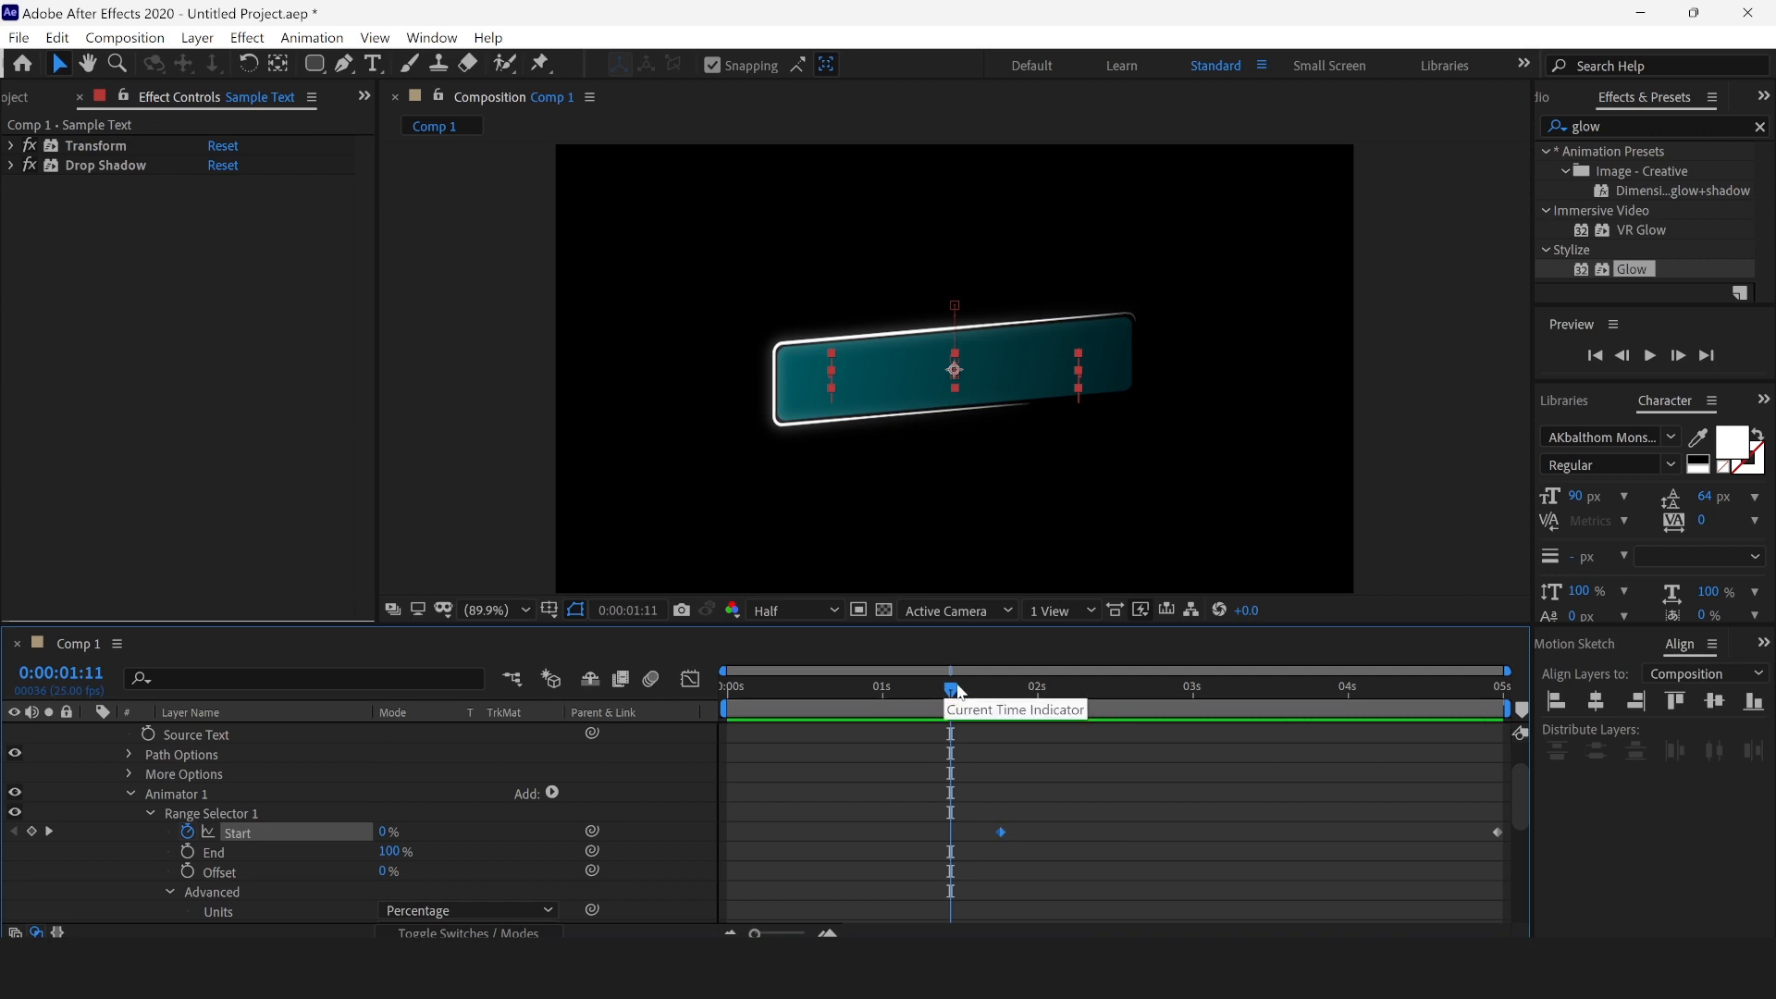
Step: Put the playhead at 0:00:01:17 and collapse Range Selector 1 under the Sample Text layer's Animator 1
drag(961, 685, 996, 686)
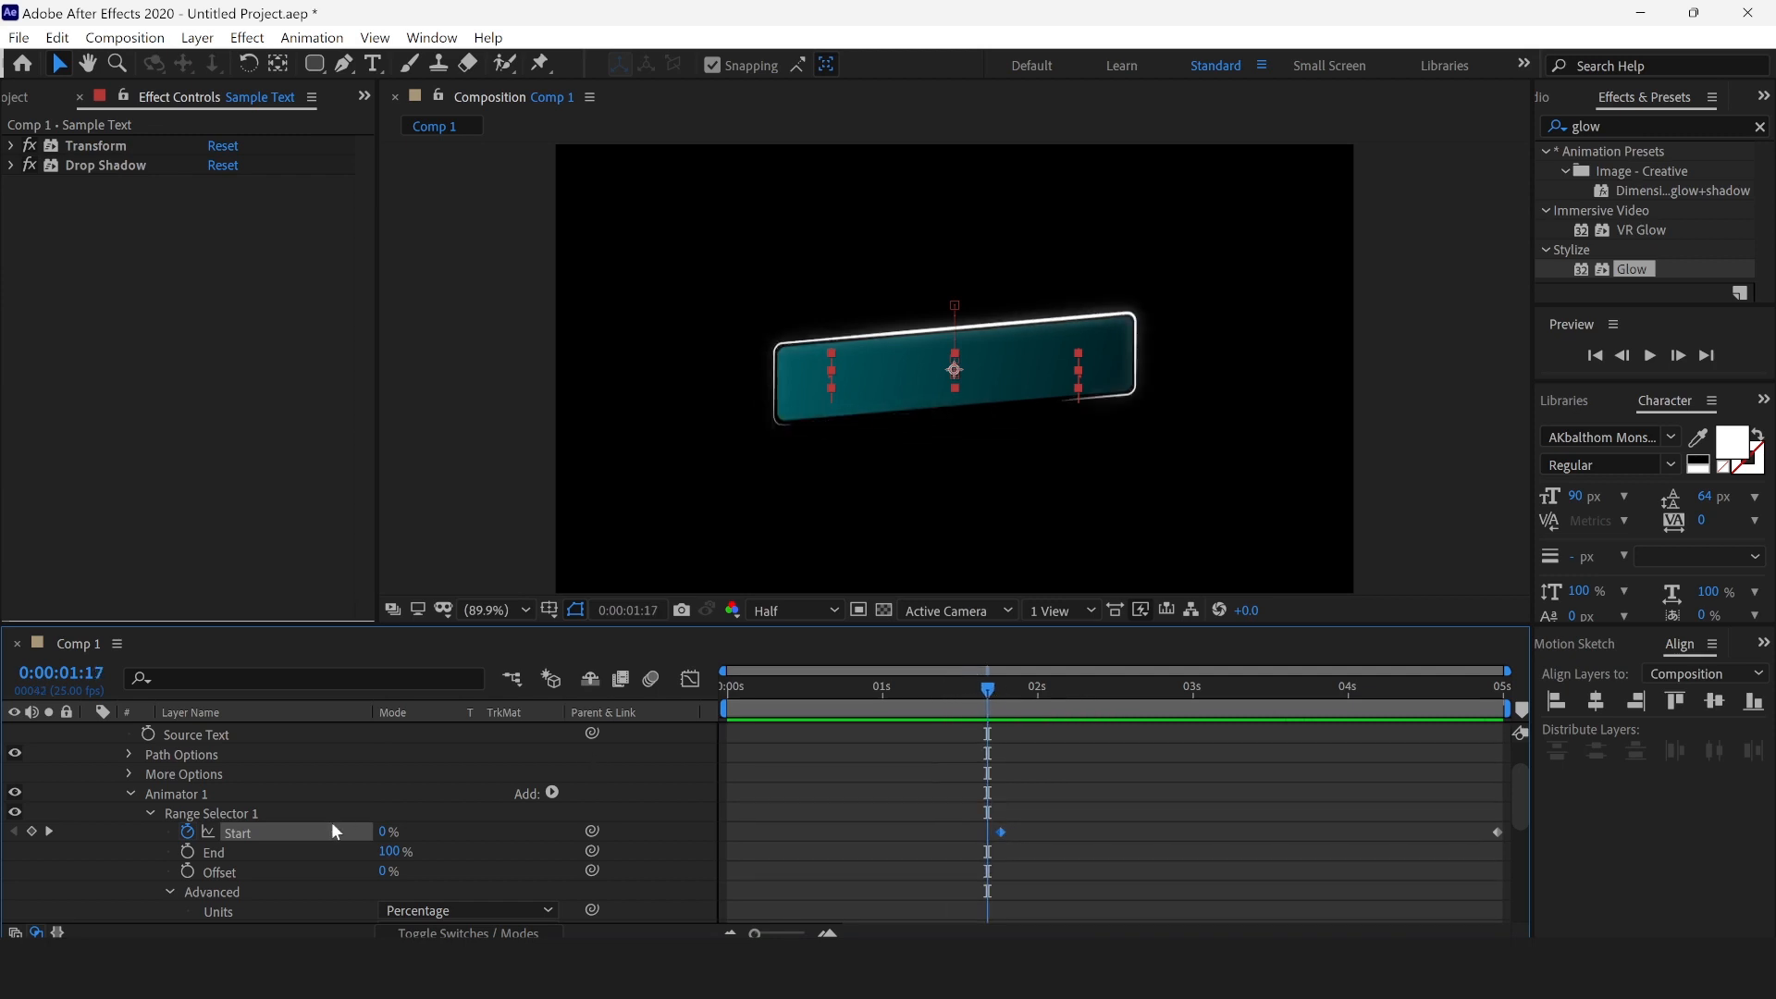
scroll(331, 822, down, 5)
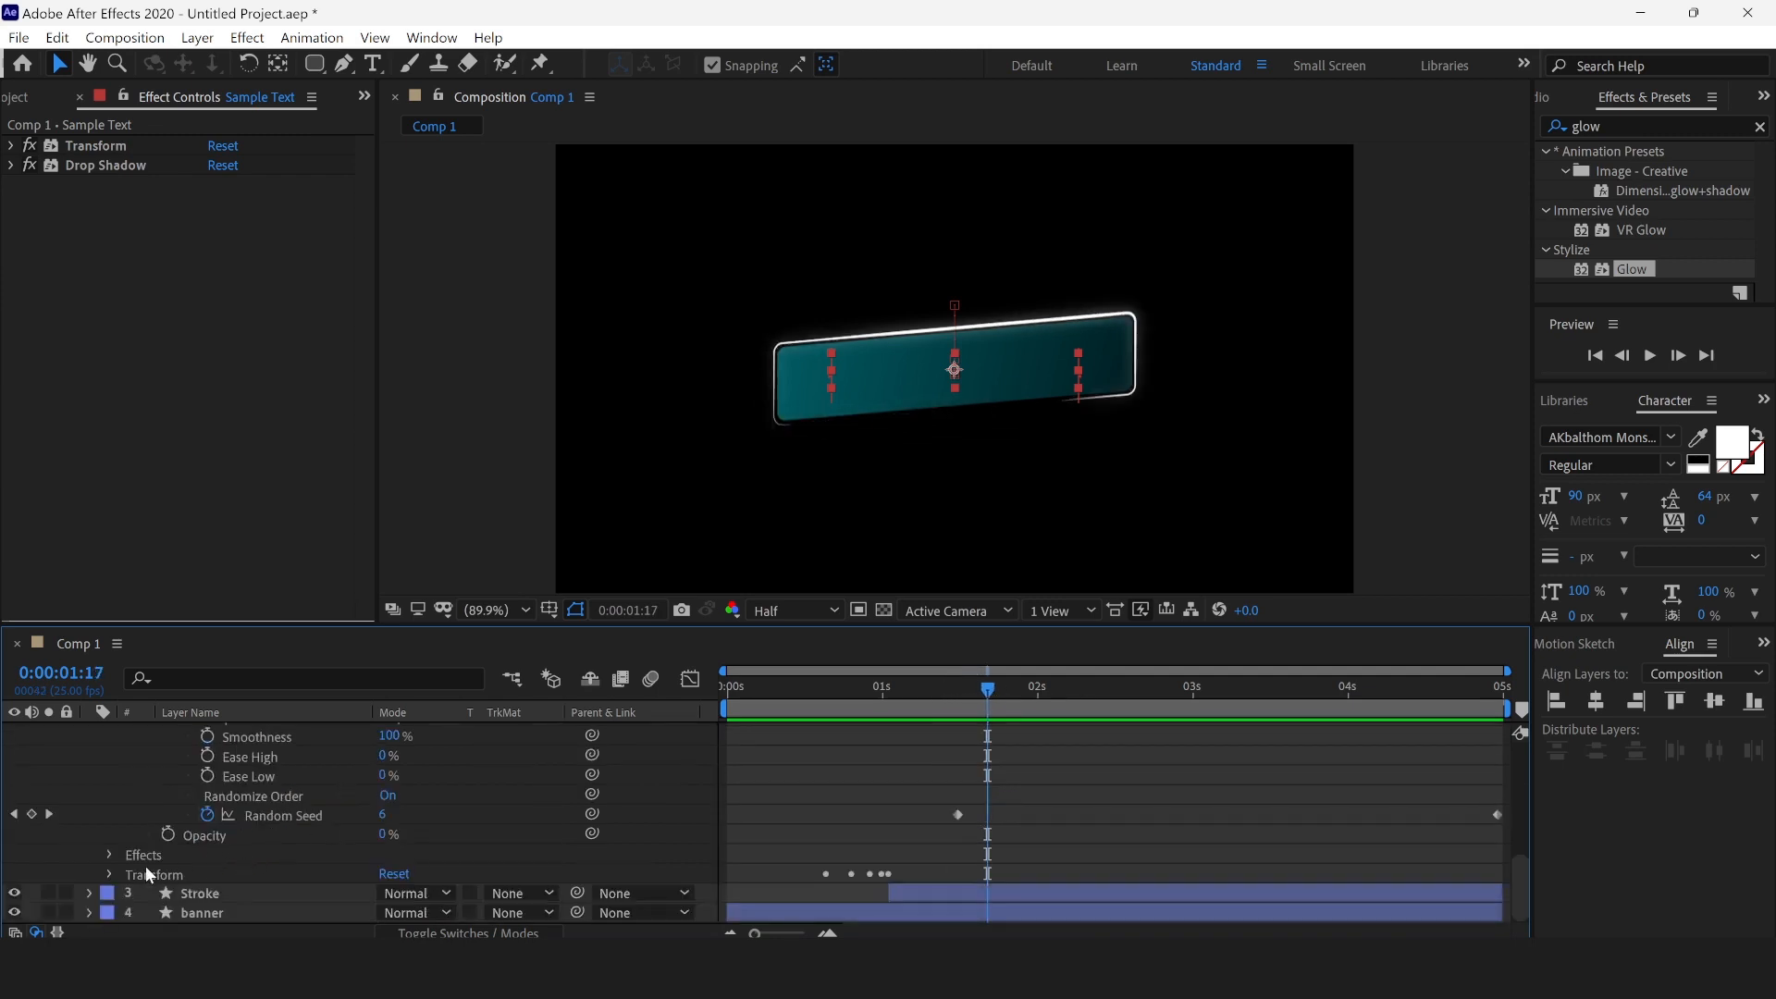
scroll(207, 853, up, 5)
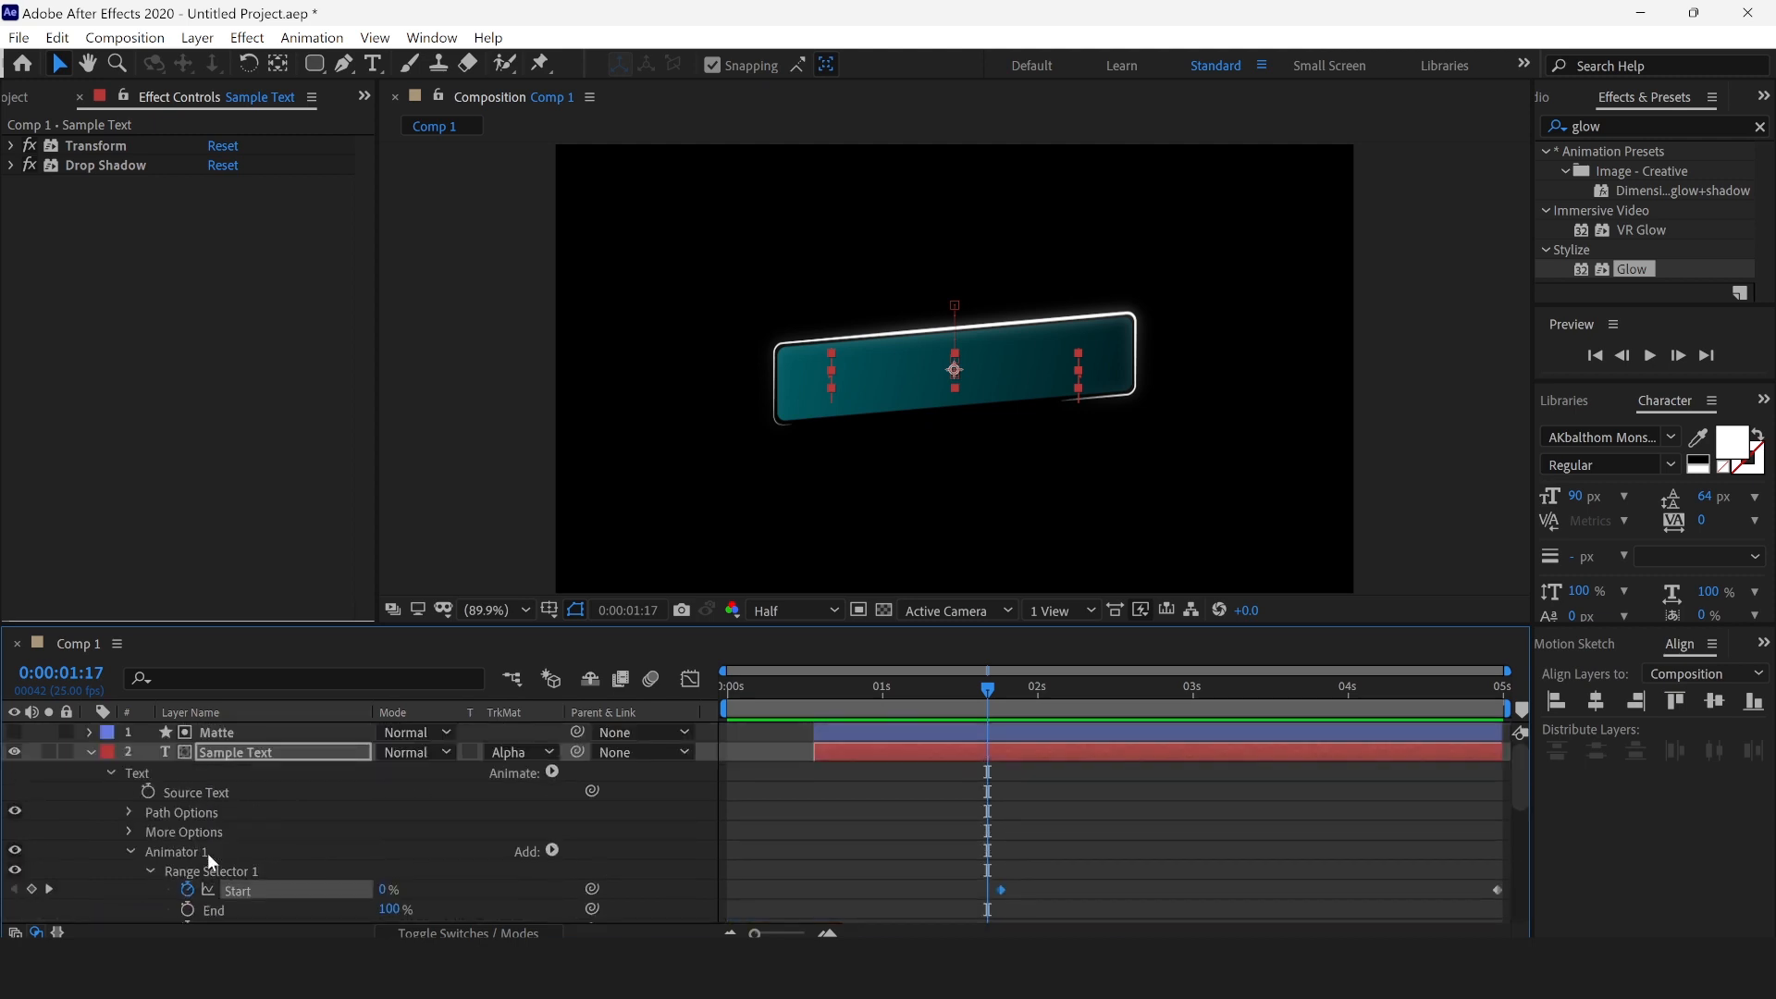
scroll(240, 825, down, 3)
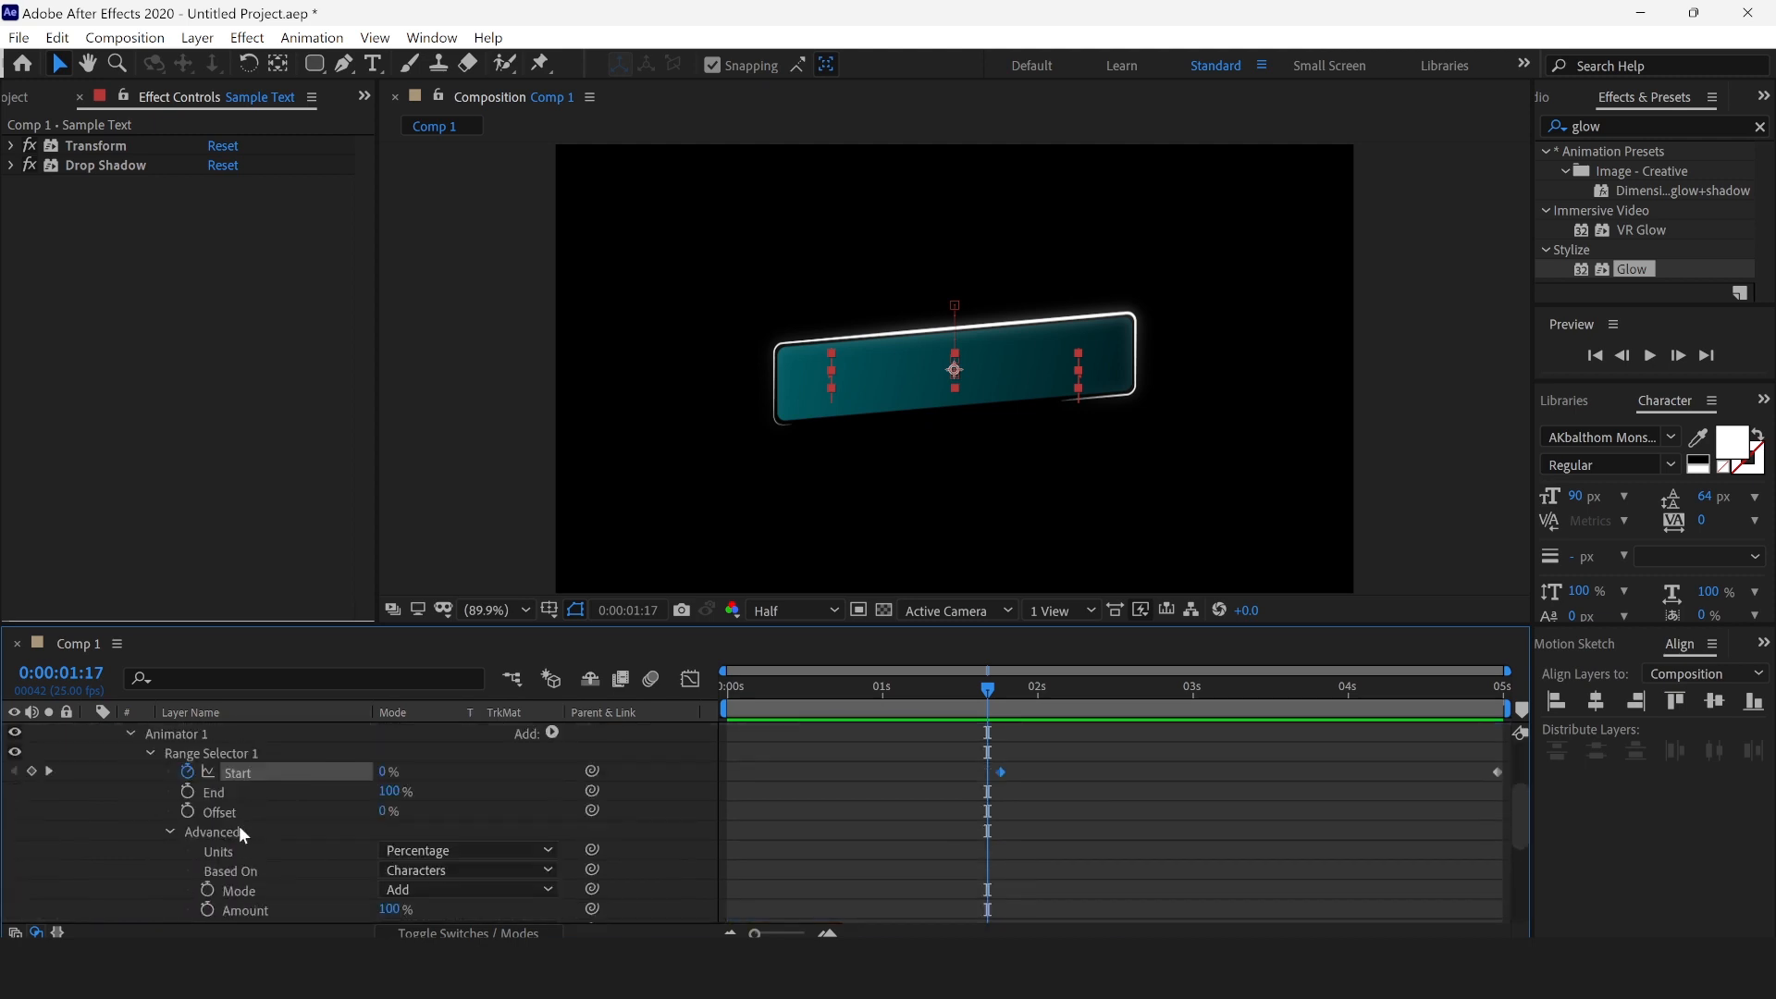
scroll(163, 790, up, 3)
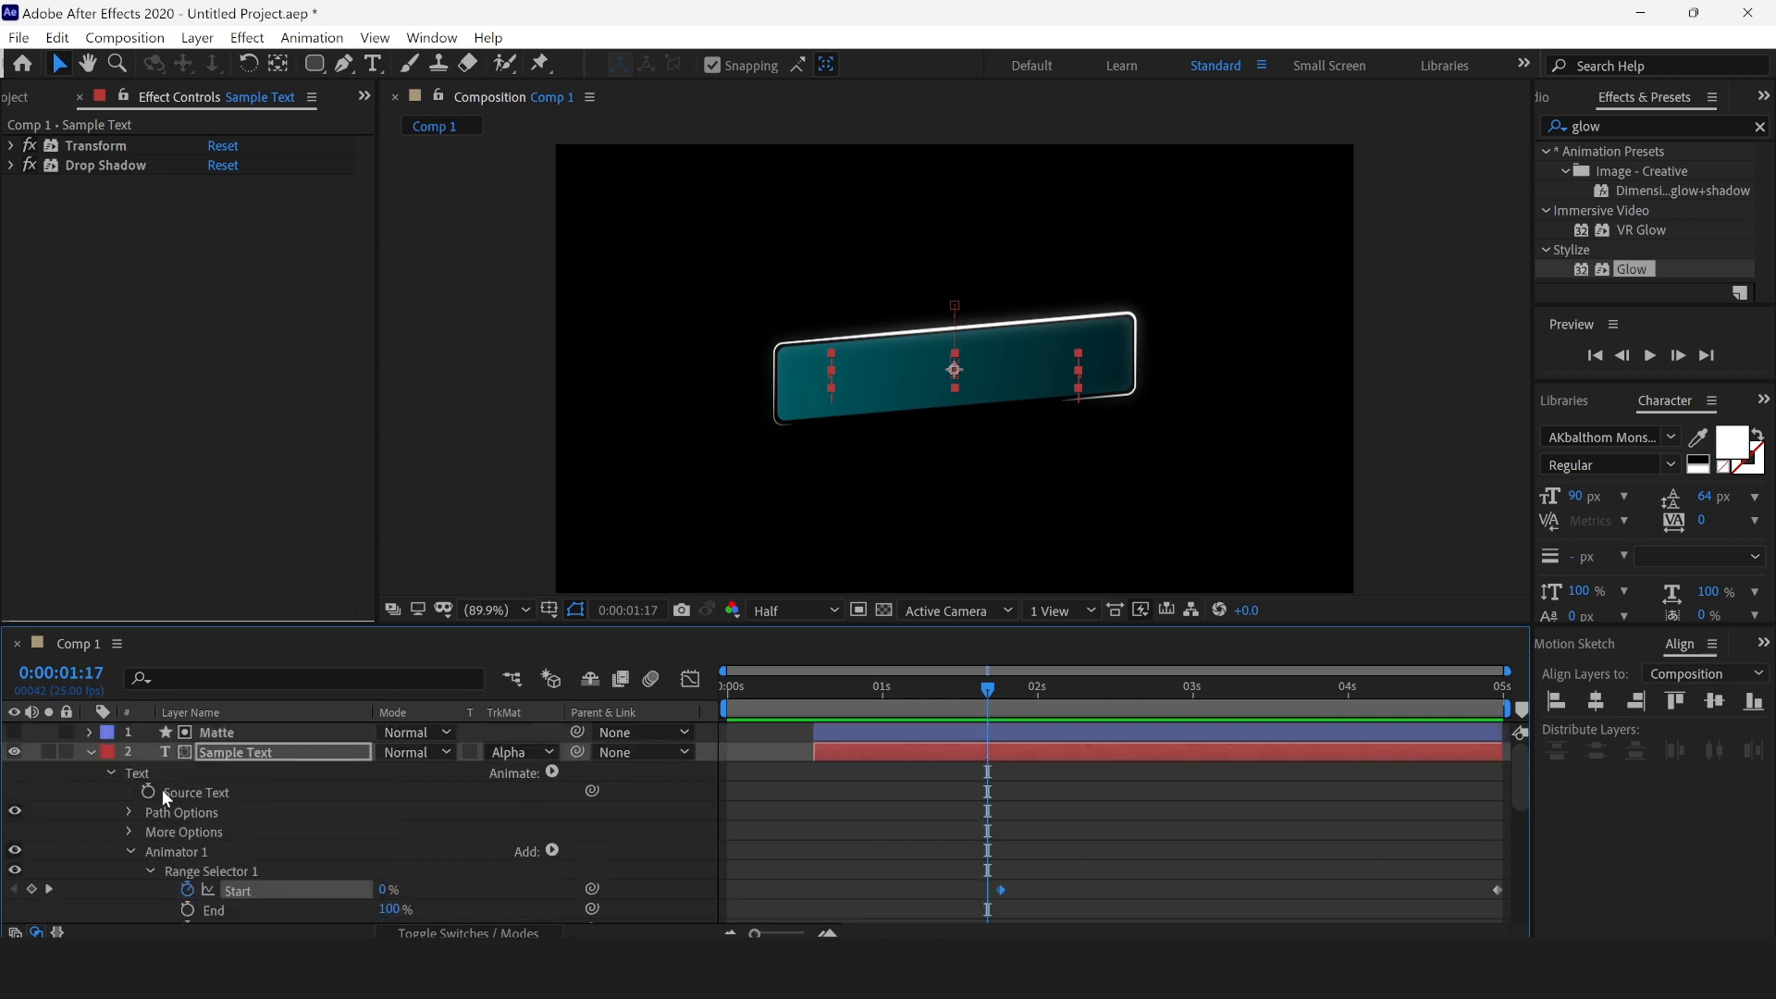
click(126, 847)
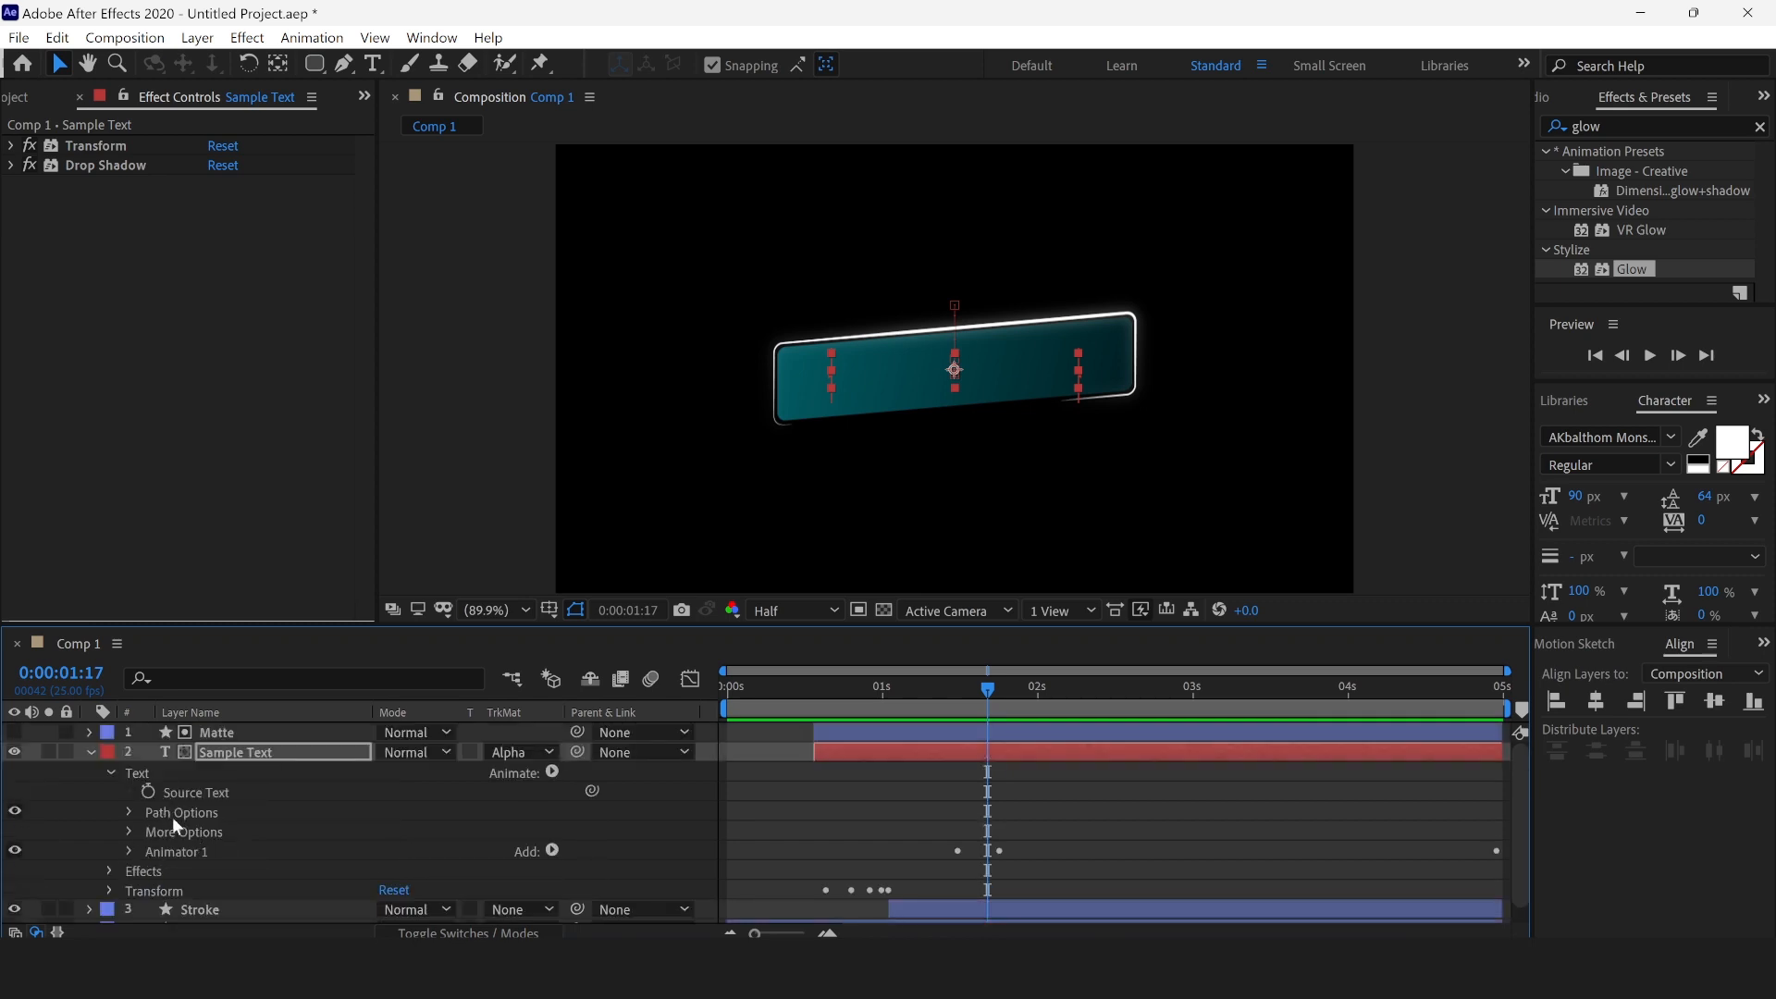
click(196, 842)
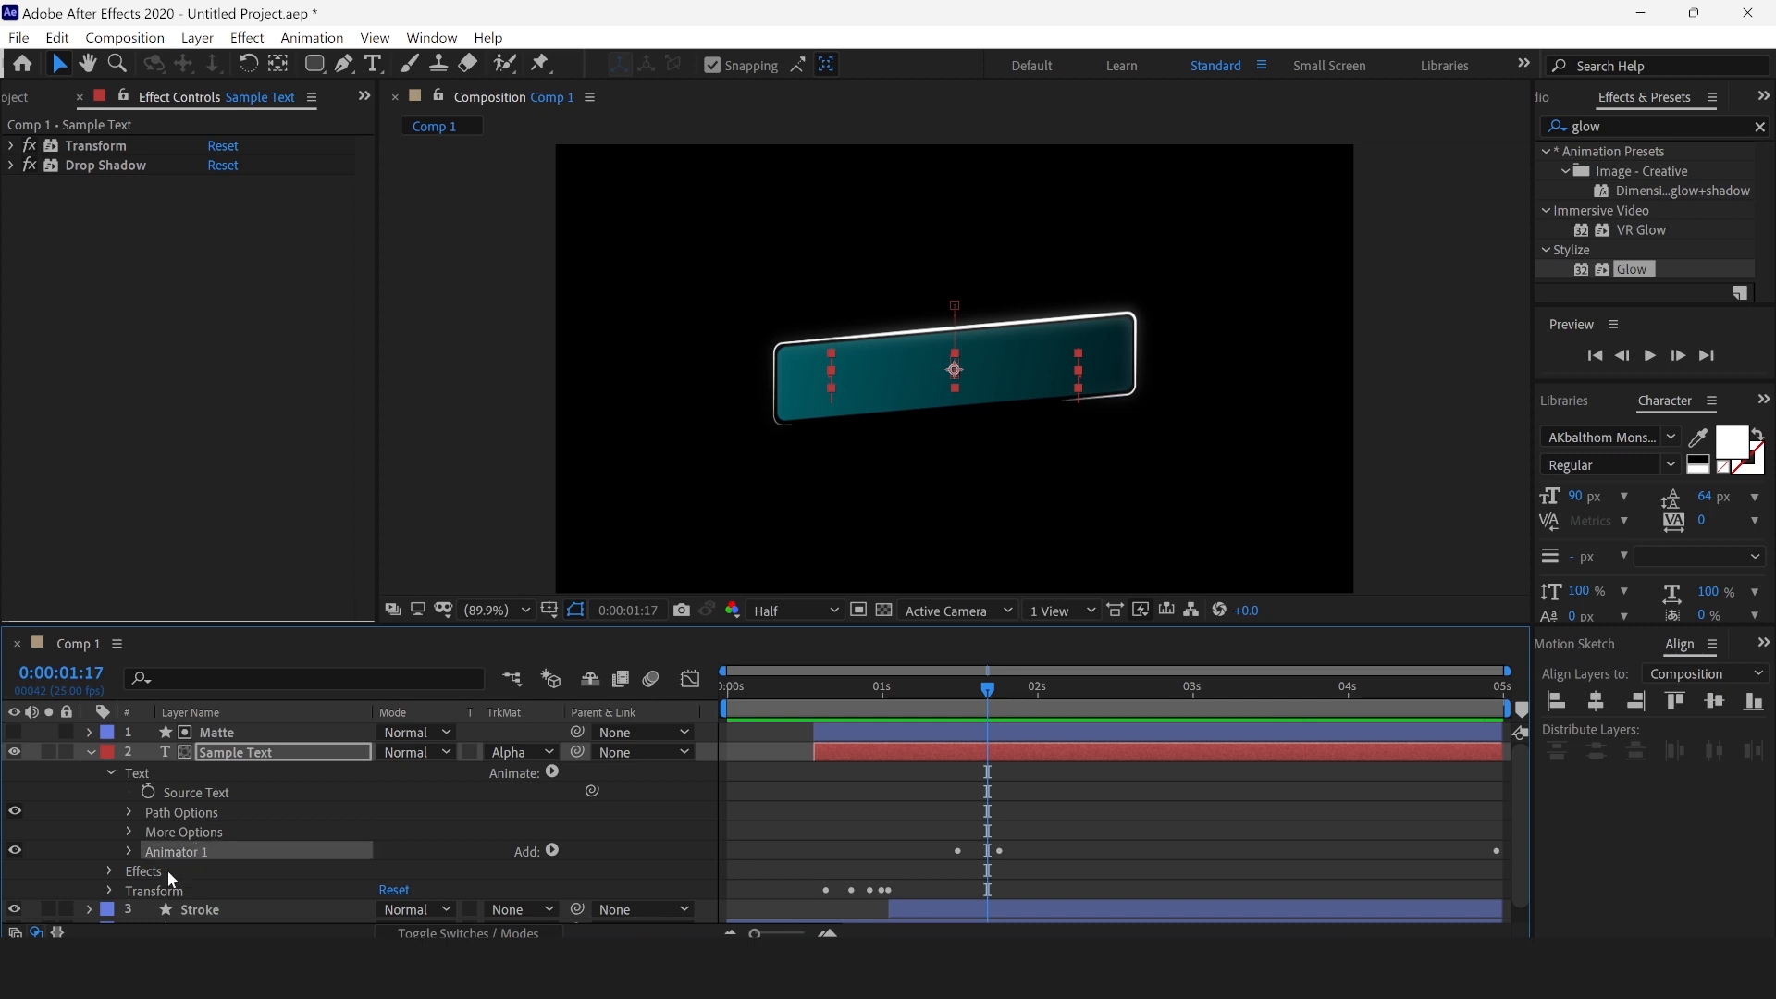
click(129, 849)
scroll(181, 851, down, 3)
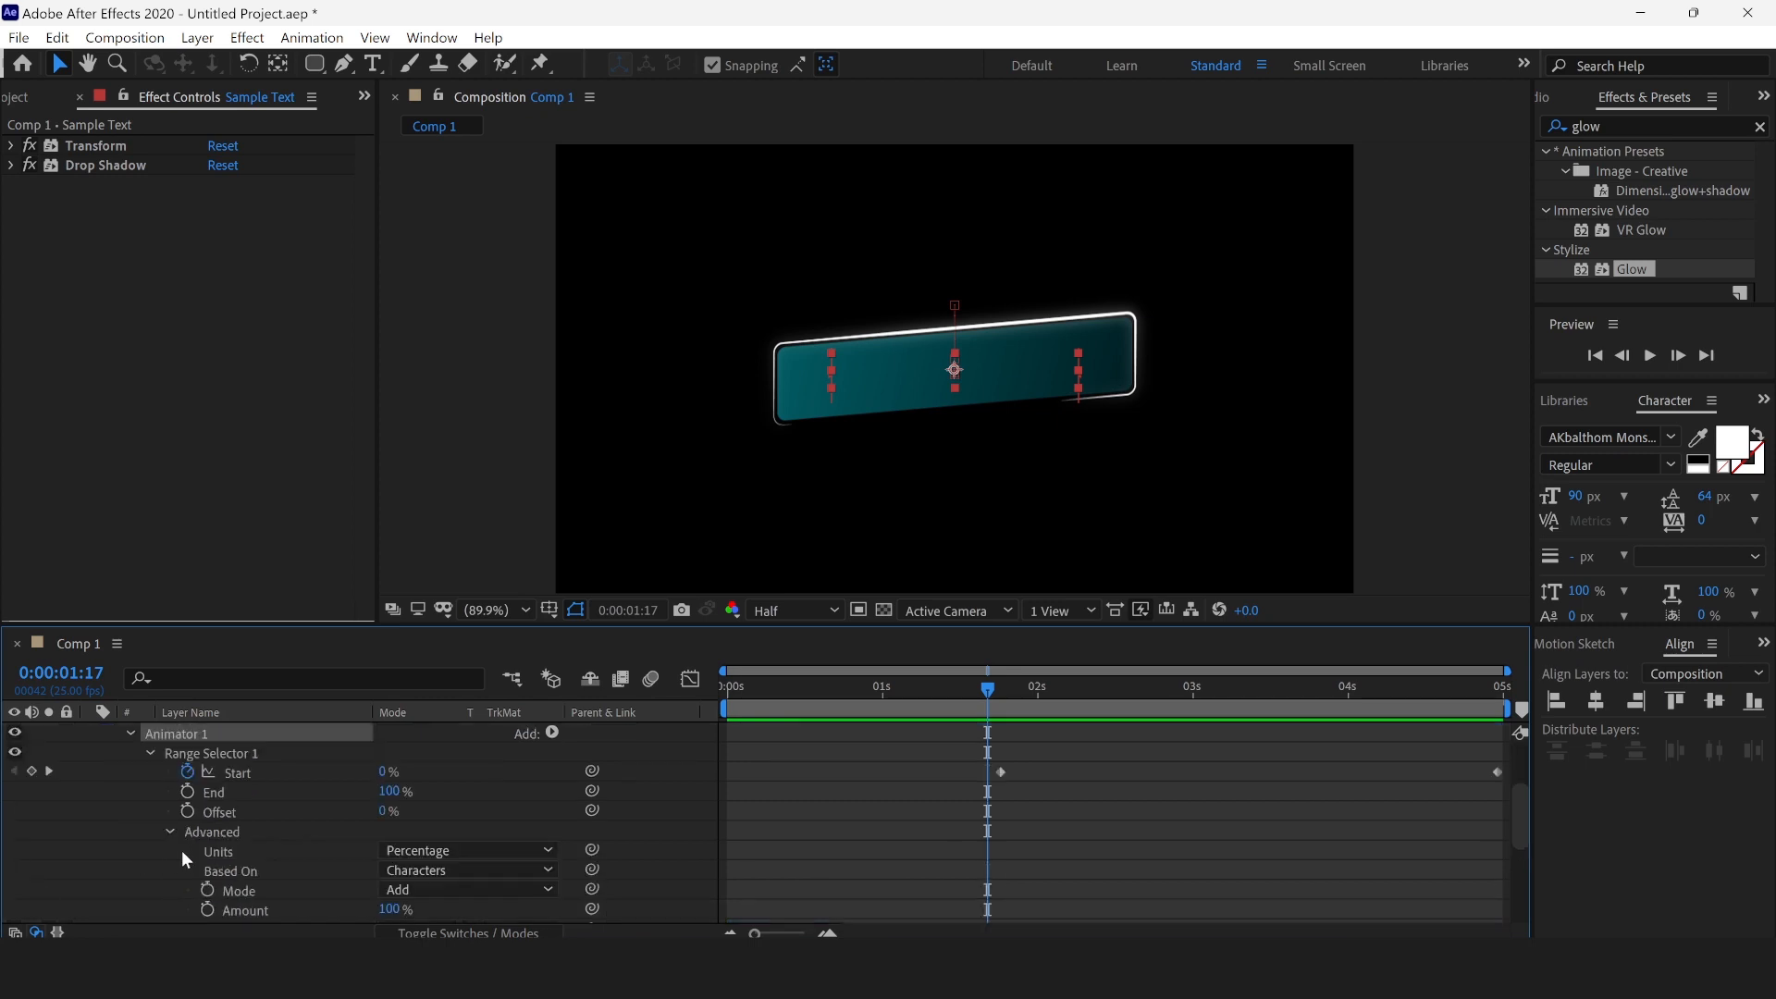
click(152, 755)
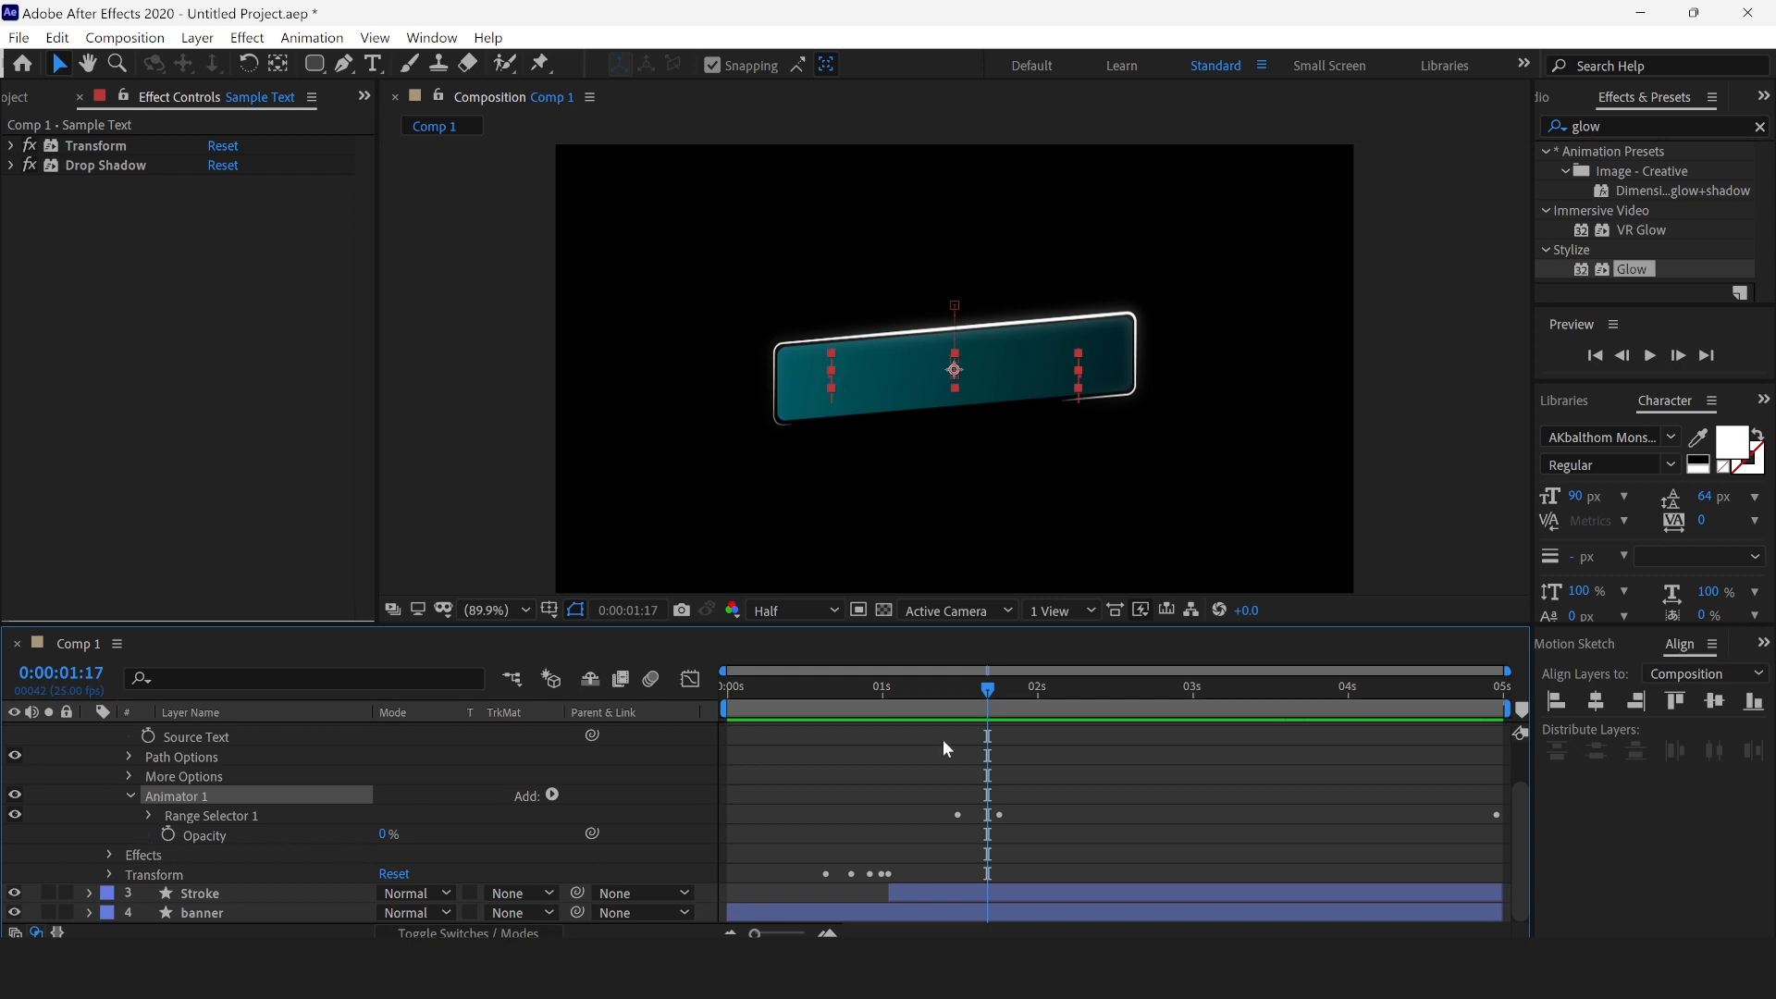
Step: Keyframe Animator 1's Opacity from 0% at 0:00:00:16 to 100% at 0:00:01:10 and preview the text
drag(990, 687, 945, 698)
click(168, 834)
drag(388, 842, 458, 834)
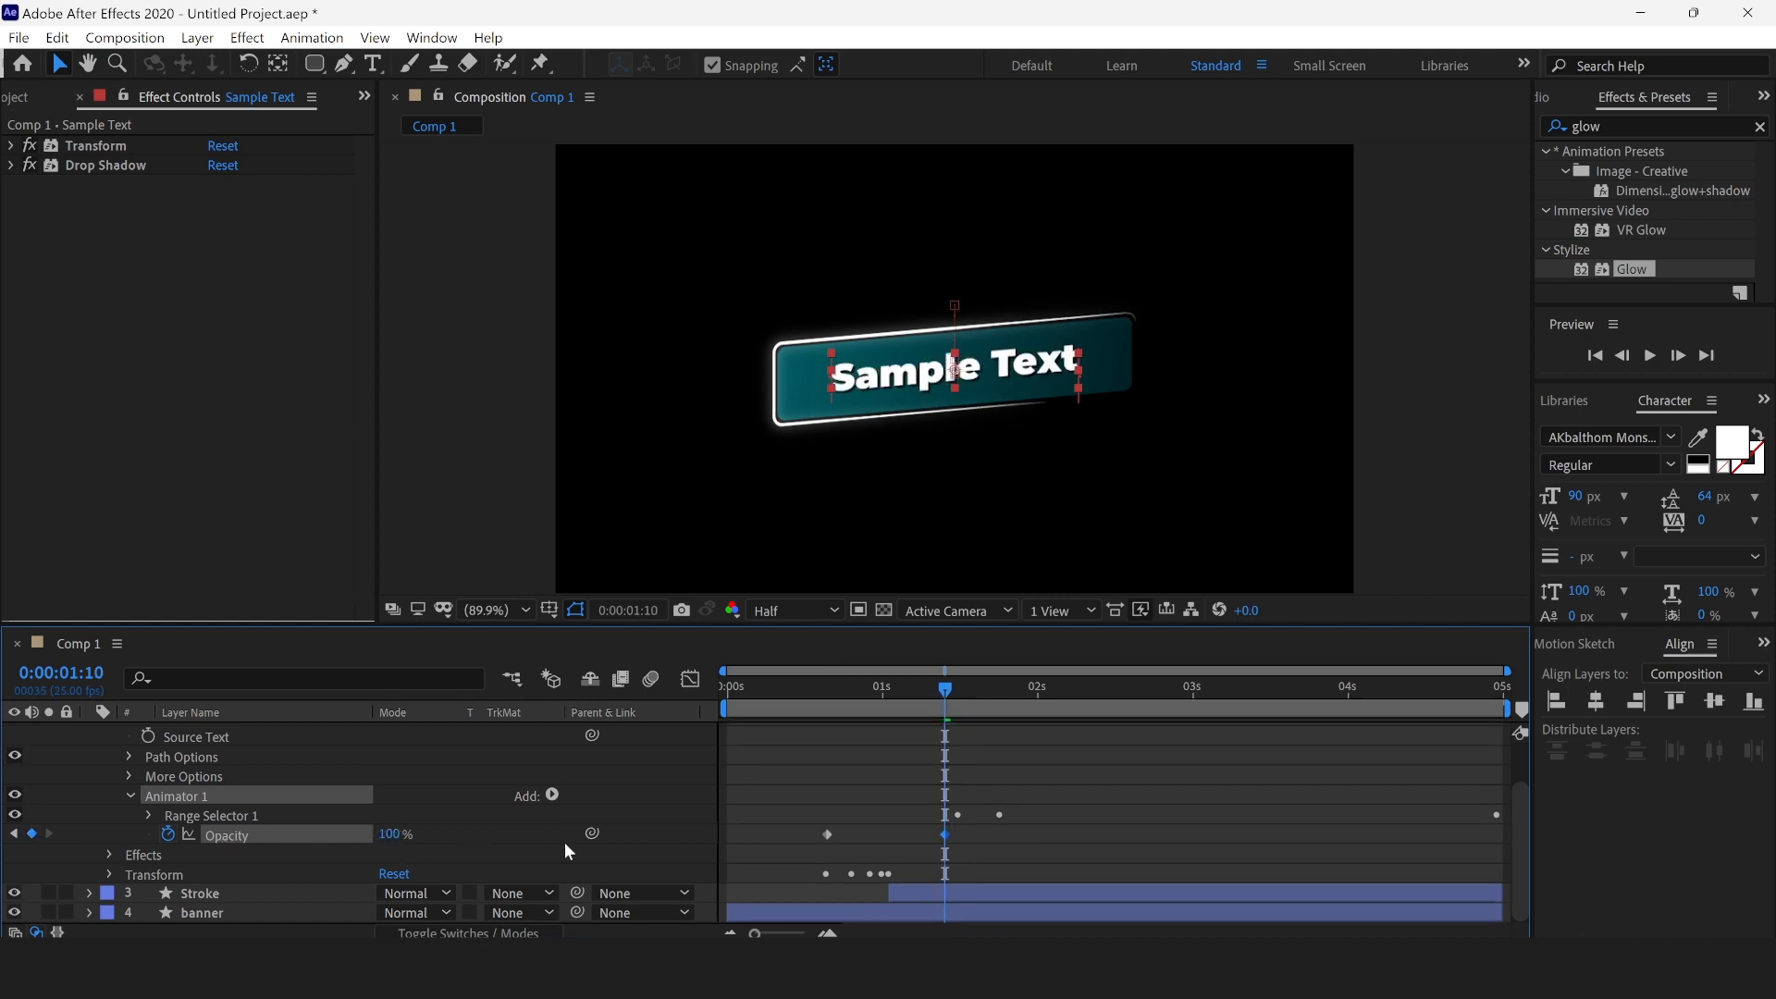
key(space)
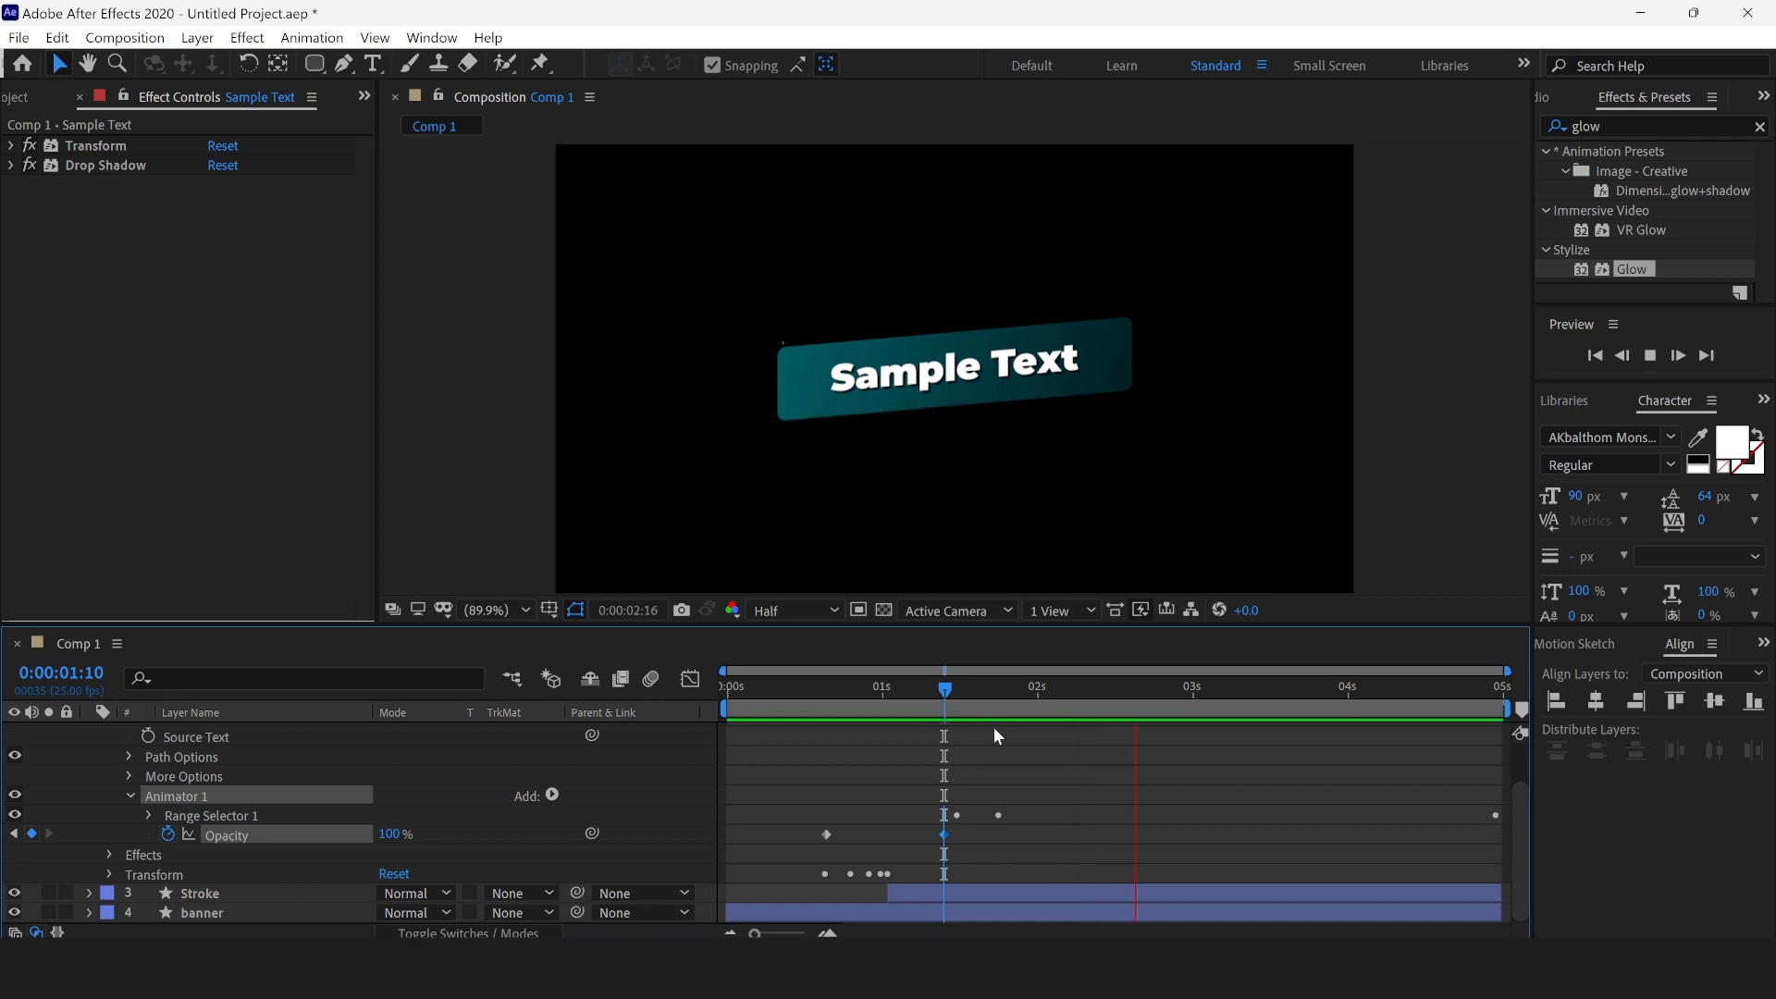
key(space)
Step: Set Animator 1's Opacity to 100% at the 0:00:00:16 keyframe and preview from 0:00:00:11
drag(1134, 696, 822, 743)
click(386, 833)
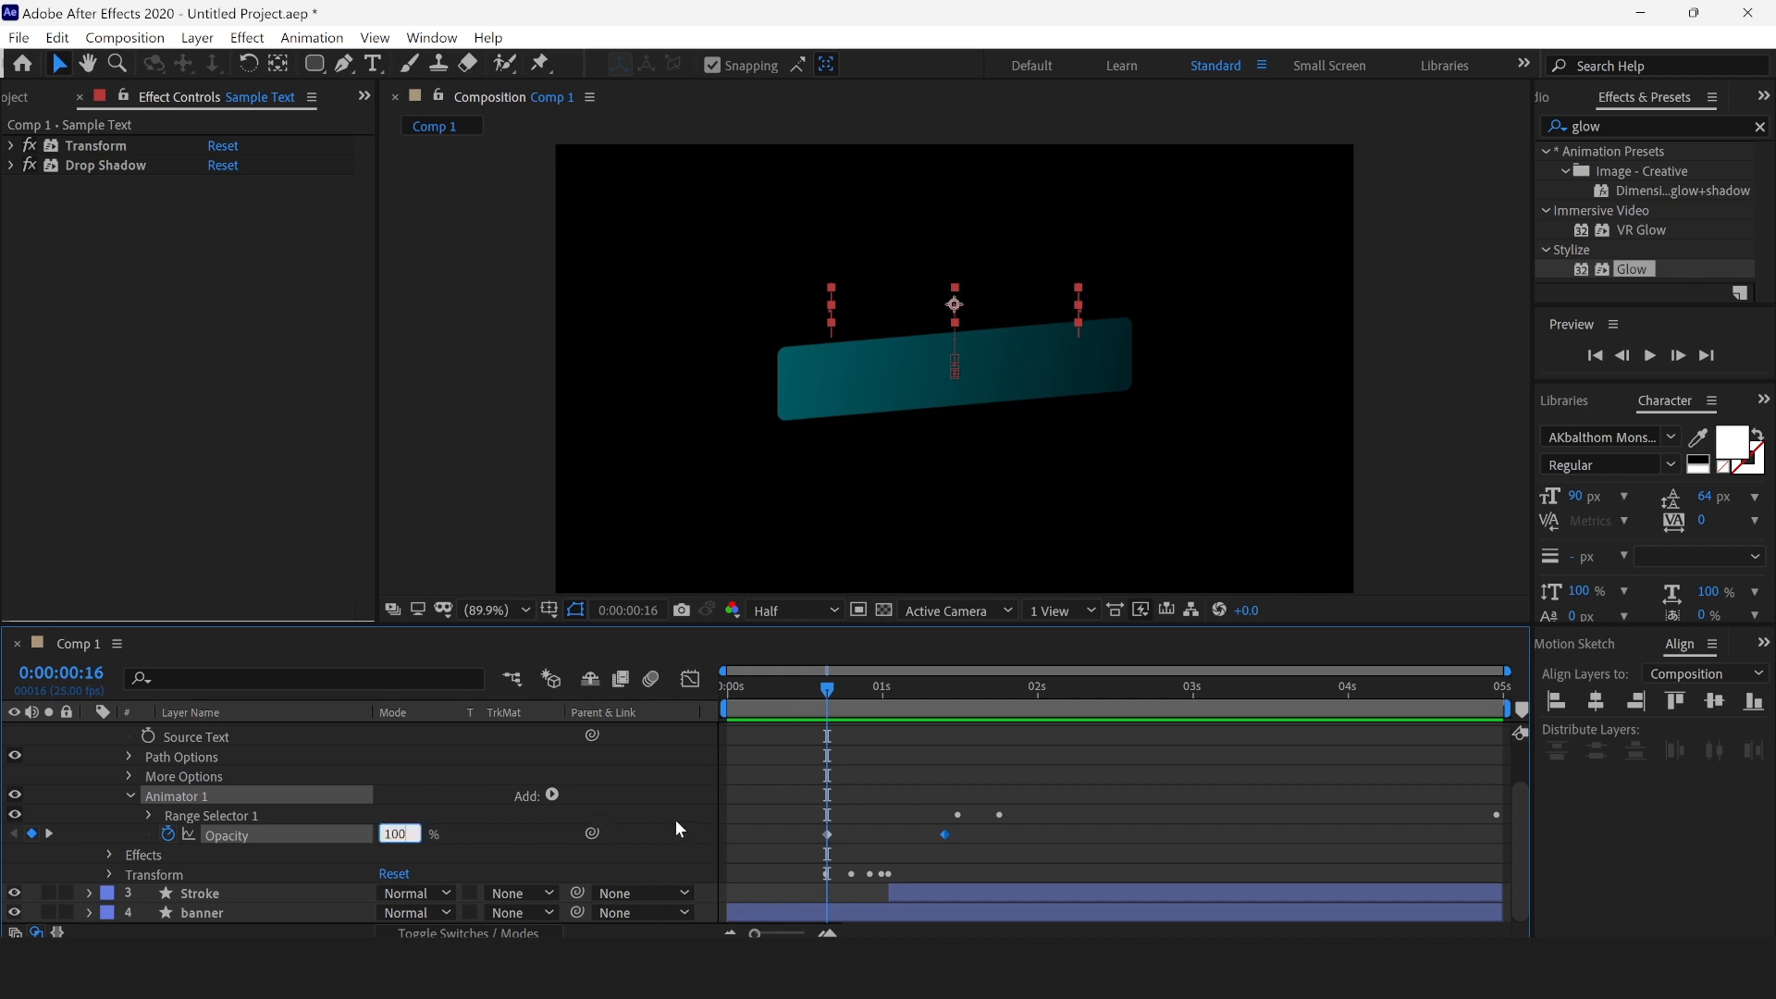
click(897, 775)
drag(828, 697, 792, 698)
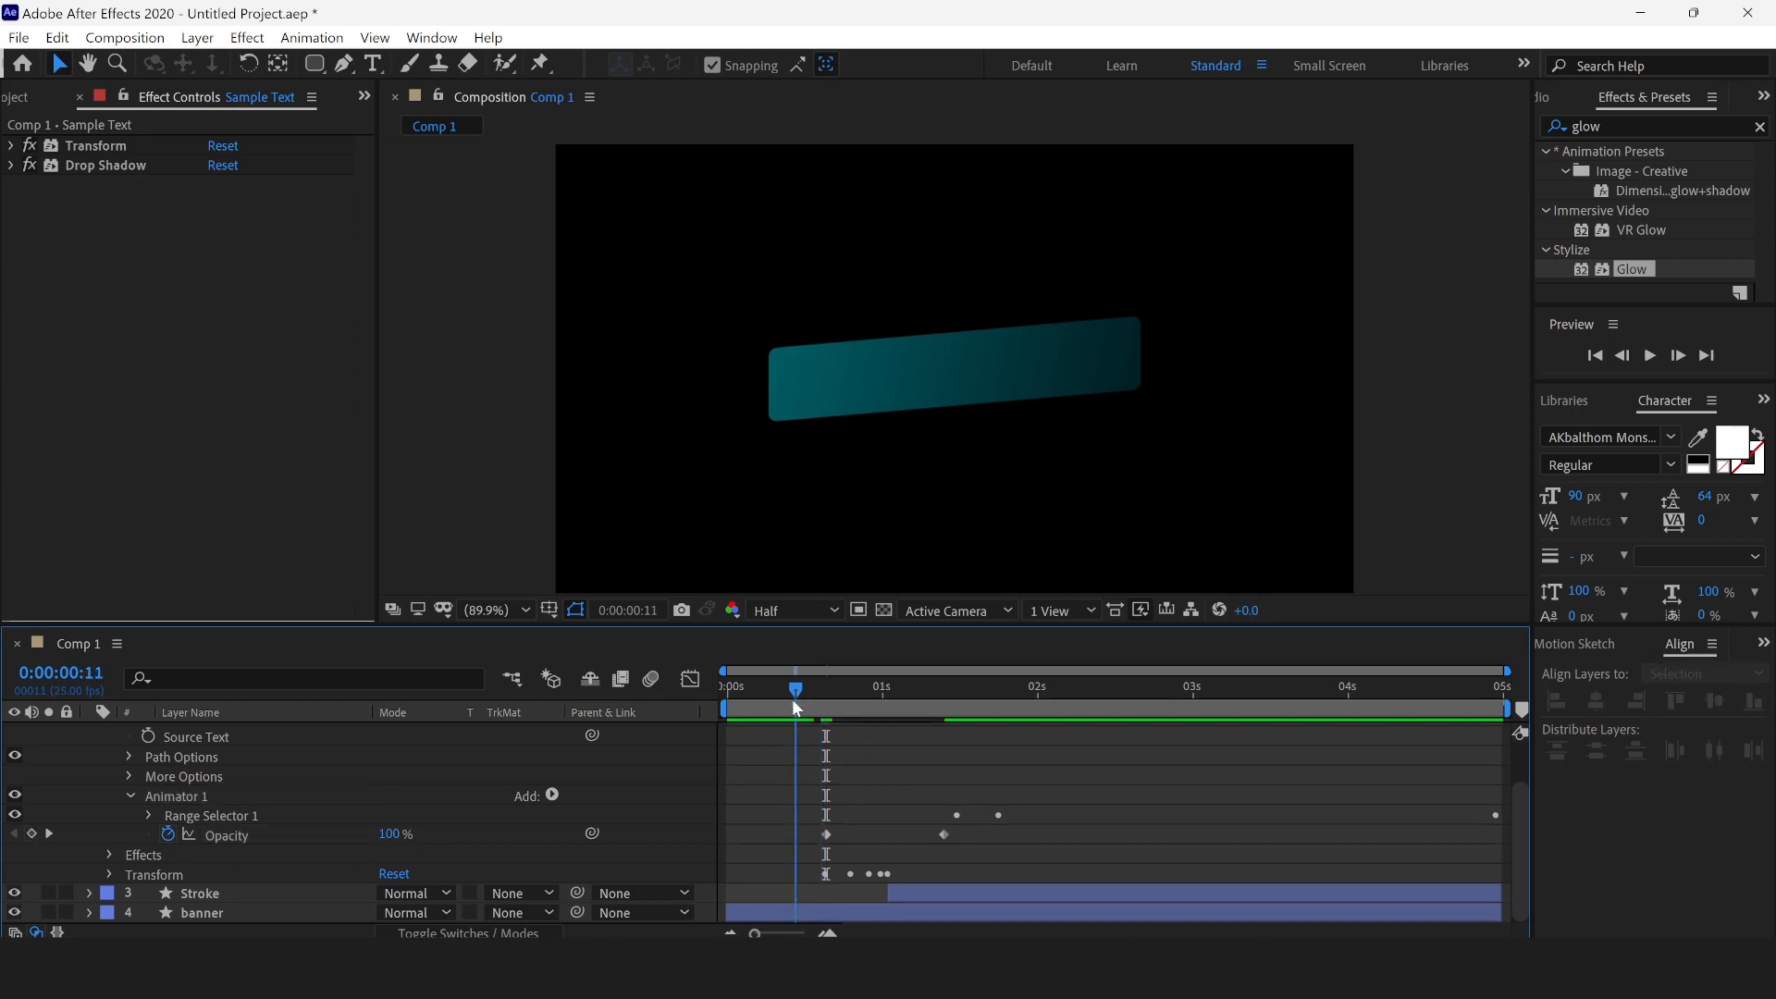
key(space)
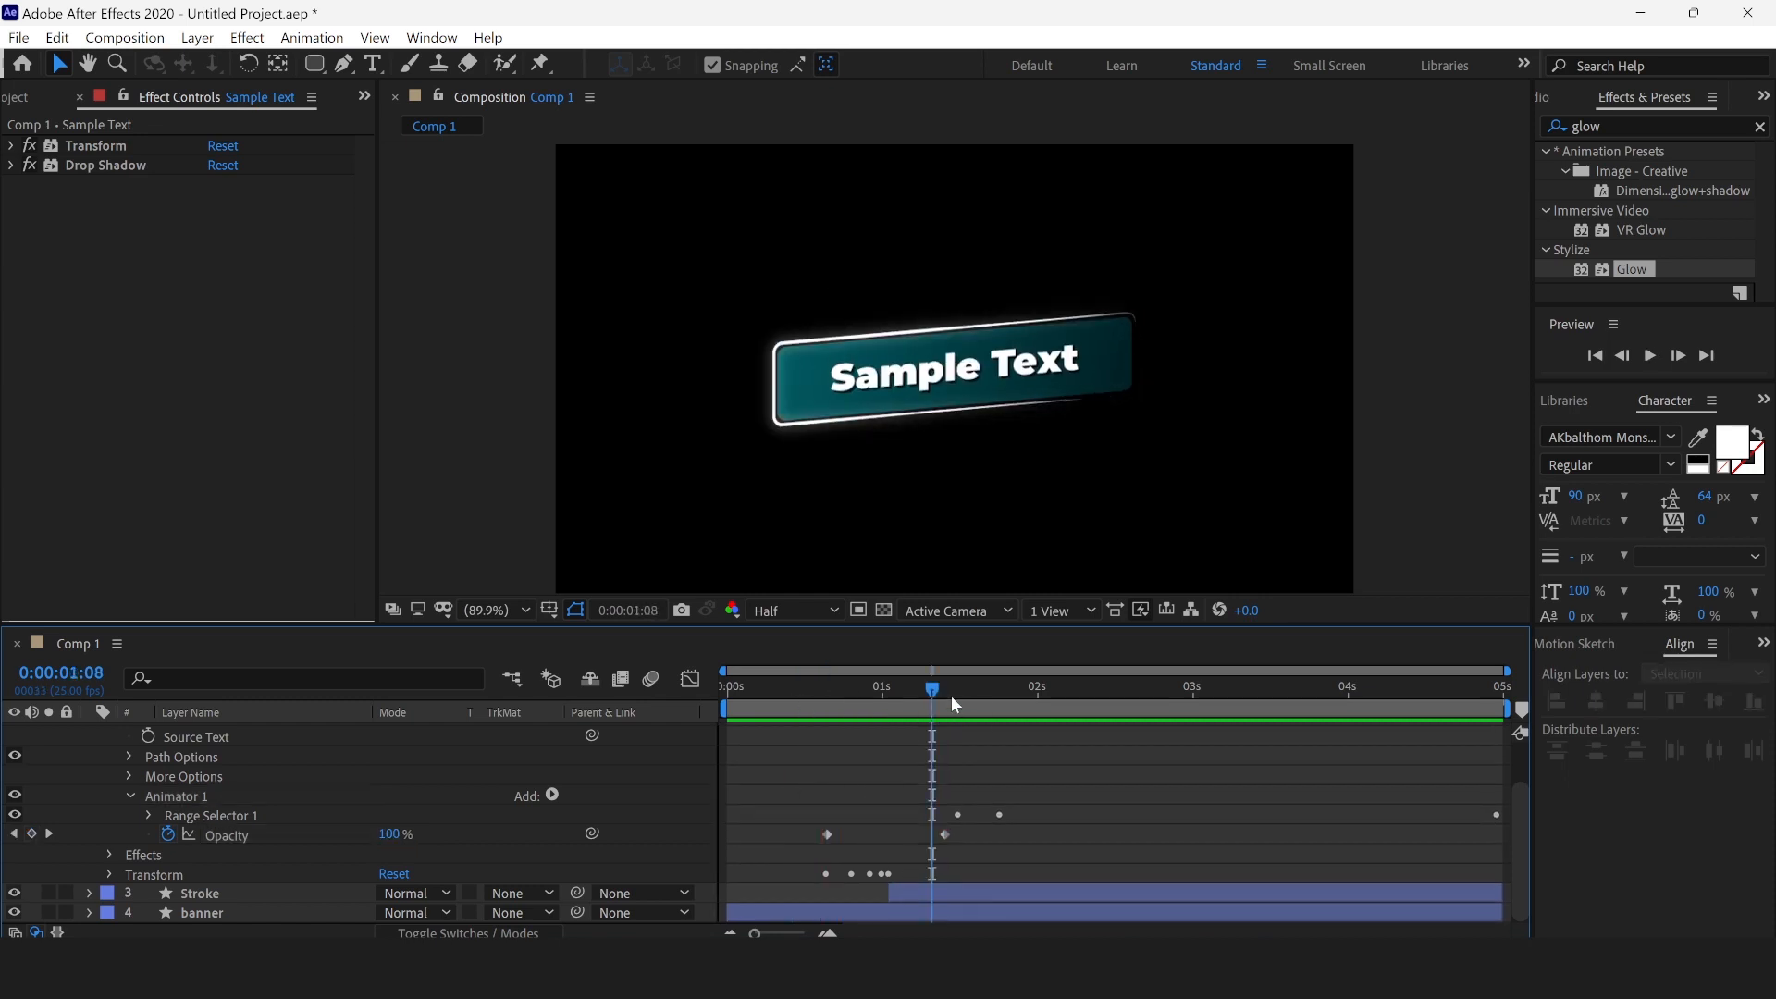
Step: Set Animator 1's Opacity keyframe at 0:00:01:10 to 0% and preview the animation from the start
drag(931, 696, 938, 692)
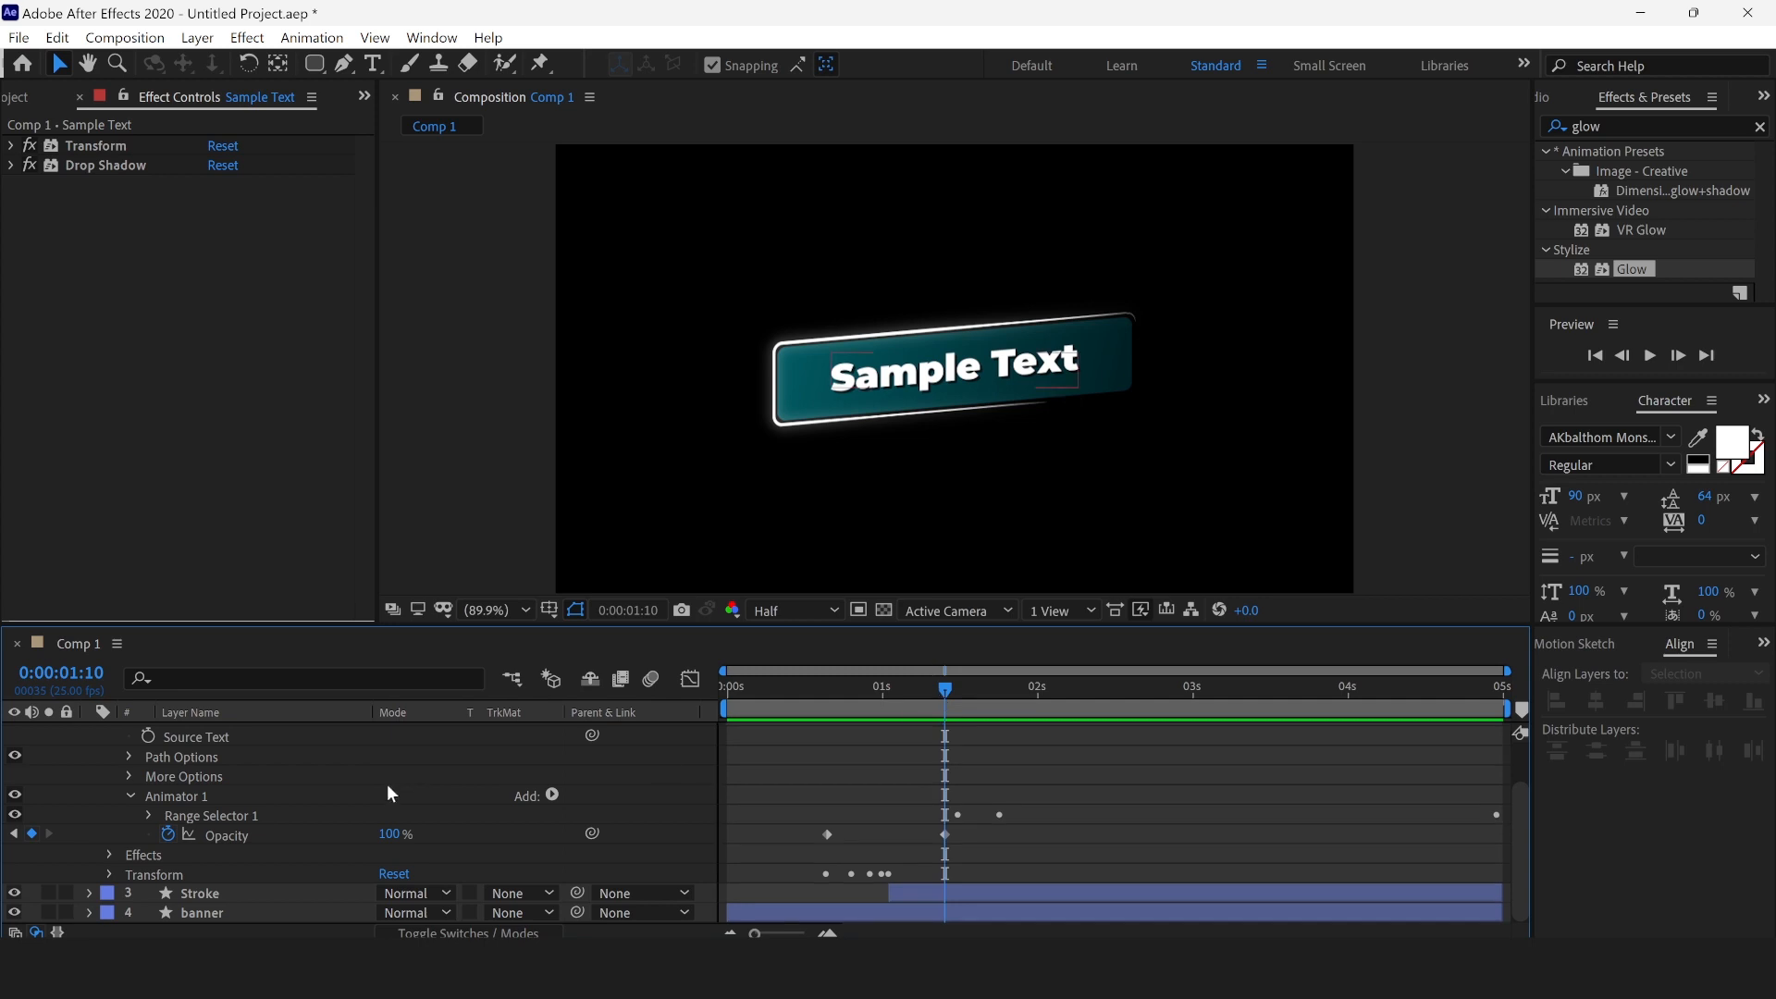
click(395, 835)
text(0)
key(Return)
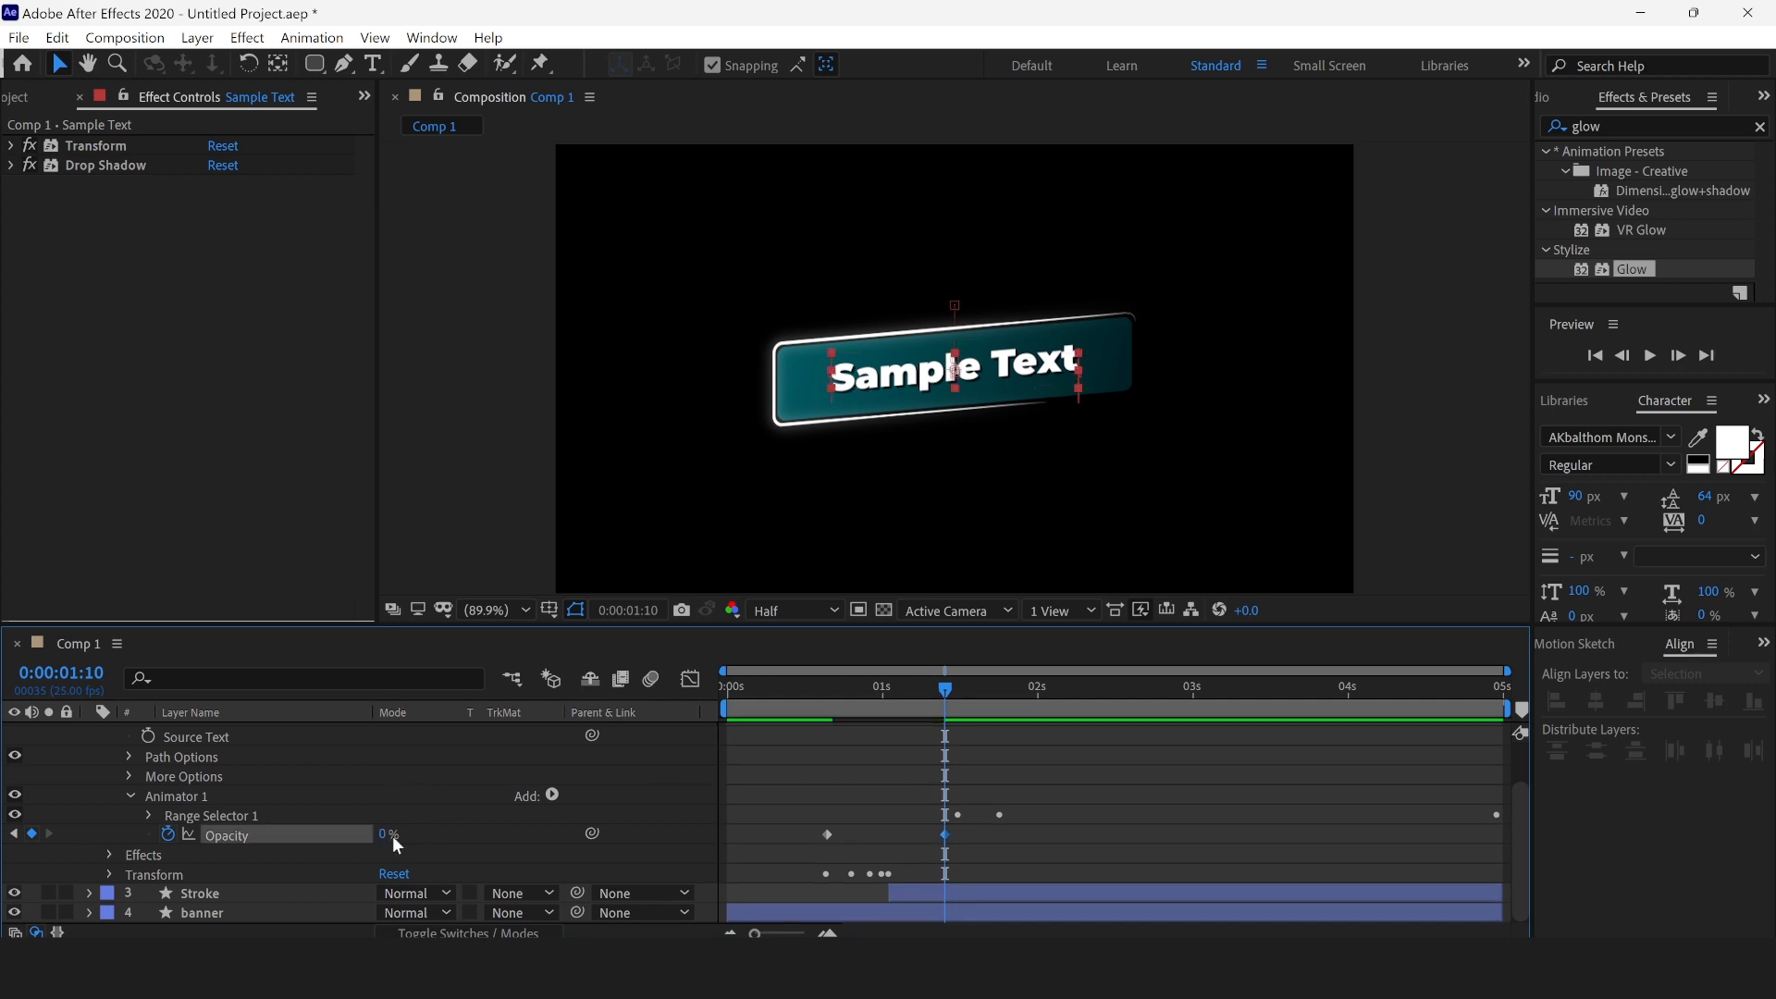
key(Home)
key(space)
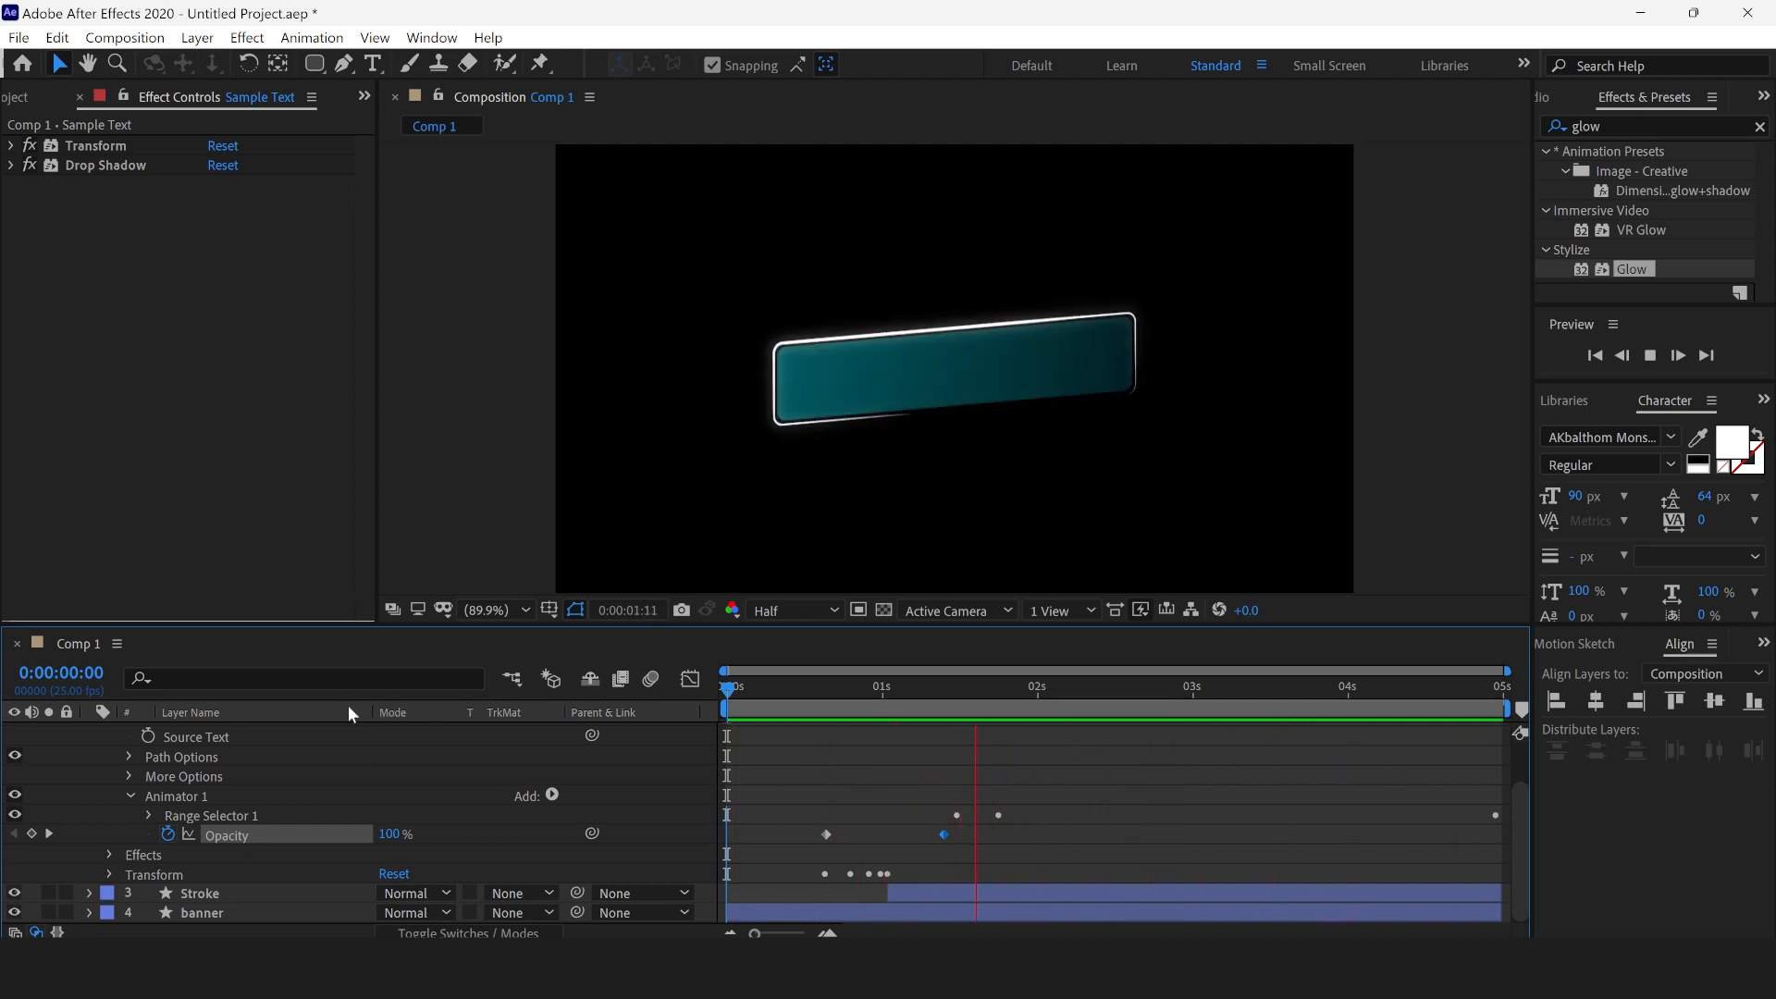
key(space)
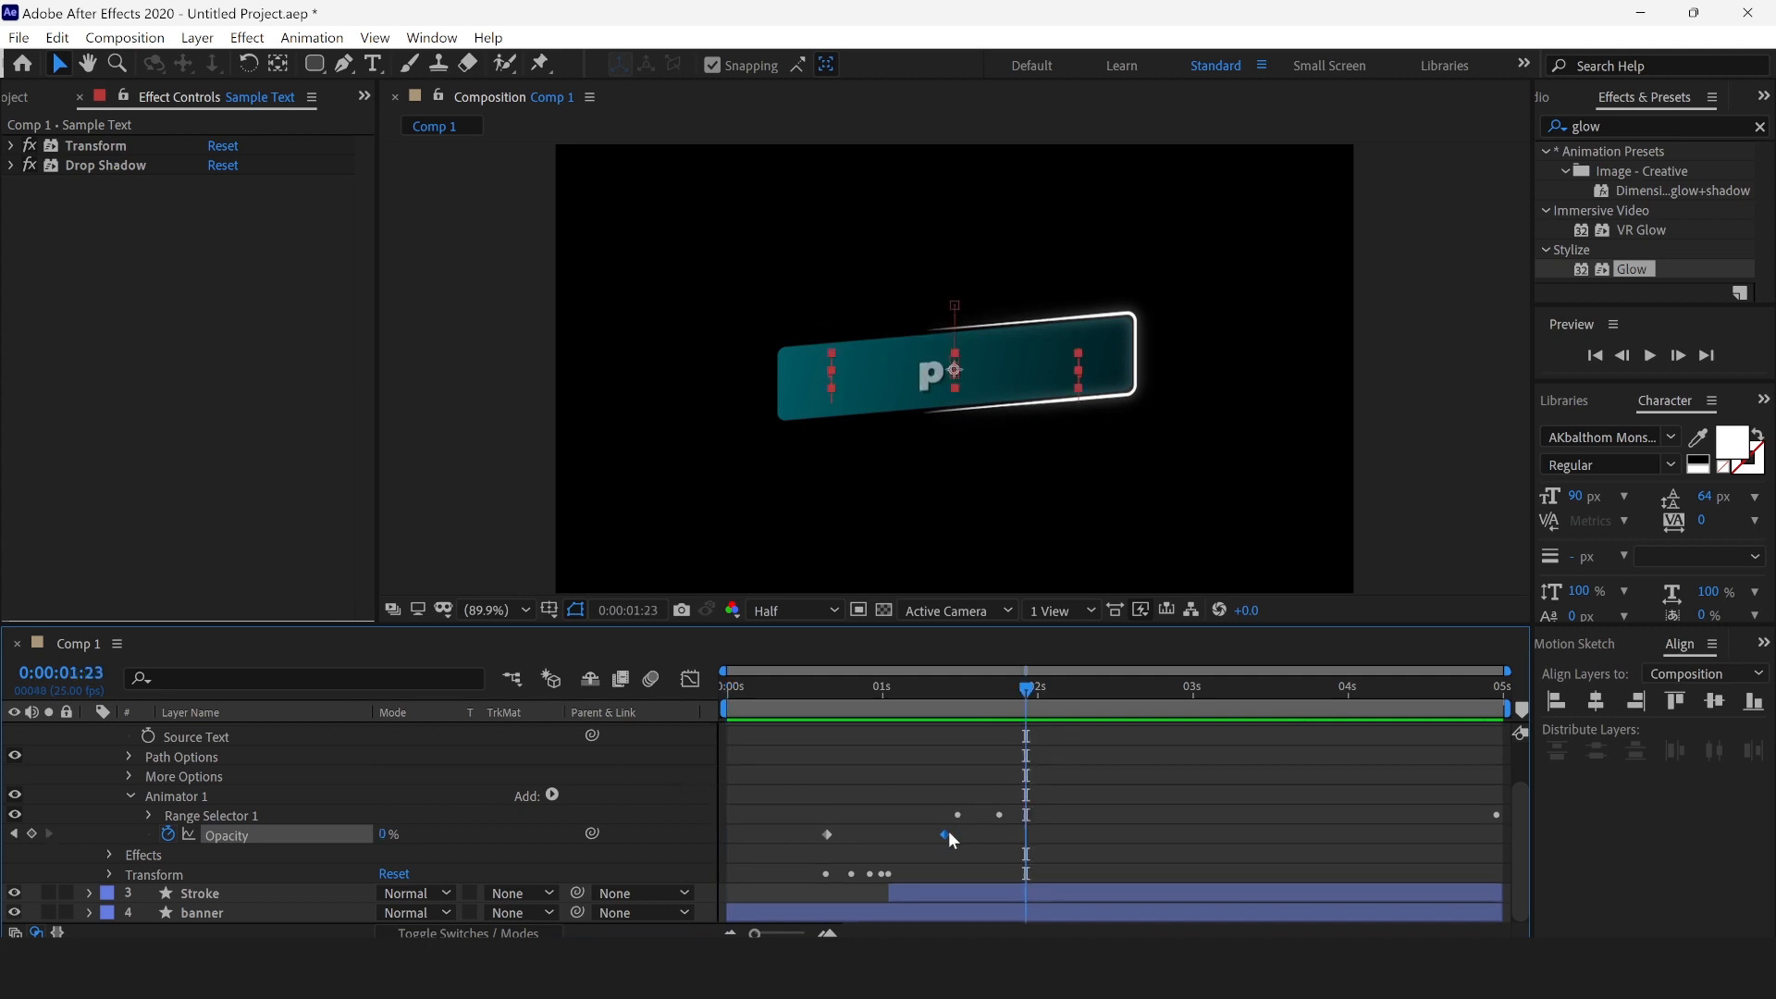
Step: Move Animator 1's 0% Opacity keyframe to 0:00:01:19 and add a 100% Opacity keyframe at 0:00:01:11
drag(946, 836, 1005, 840)
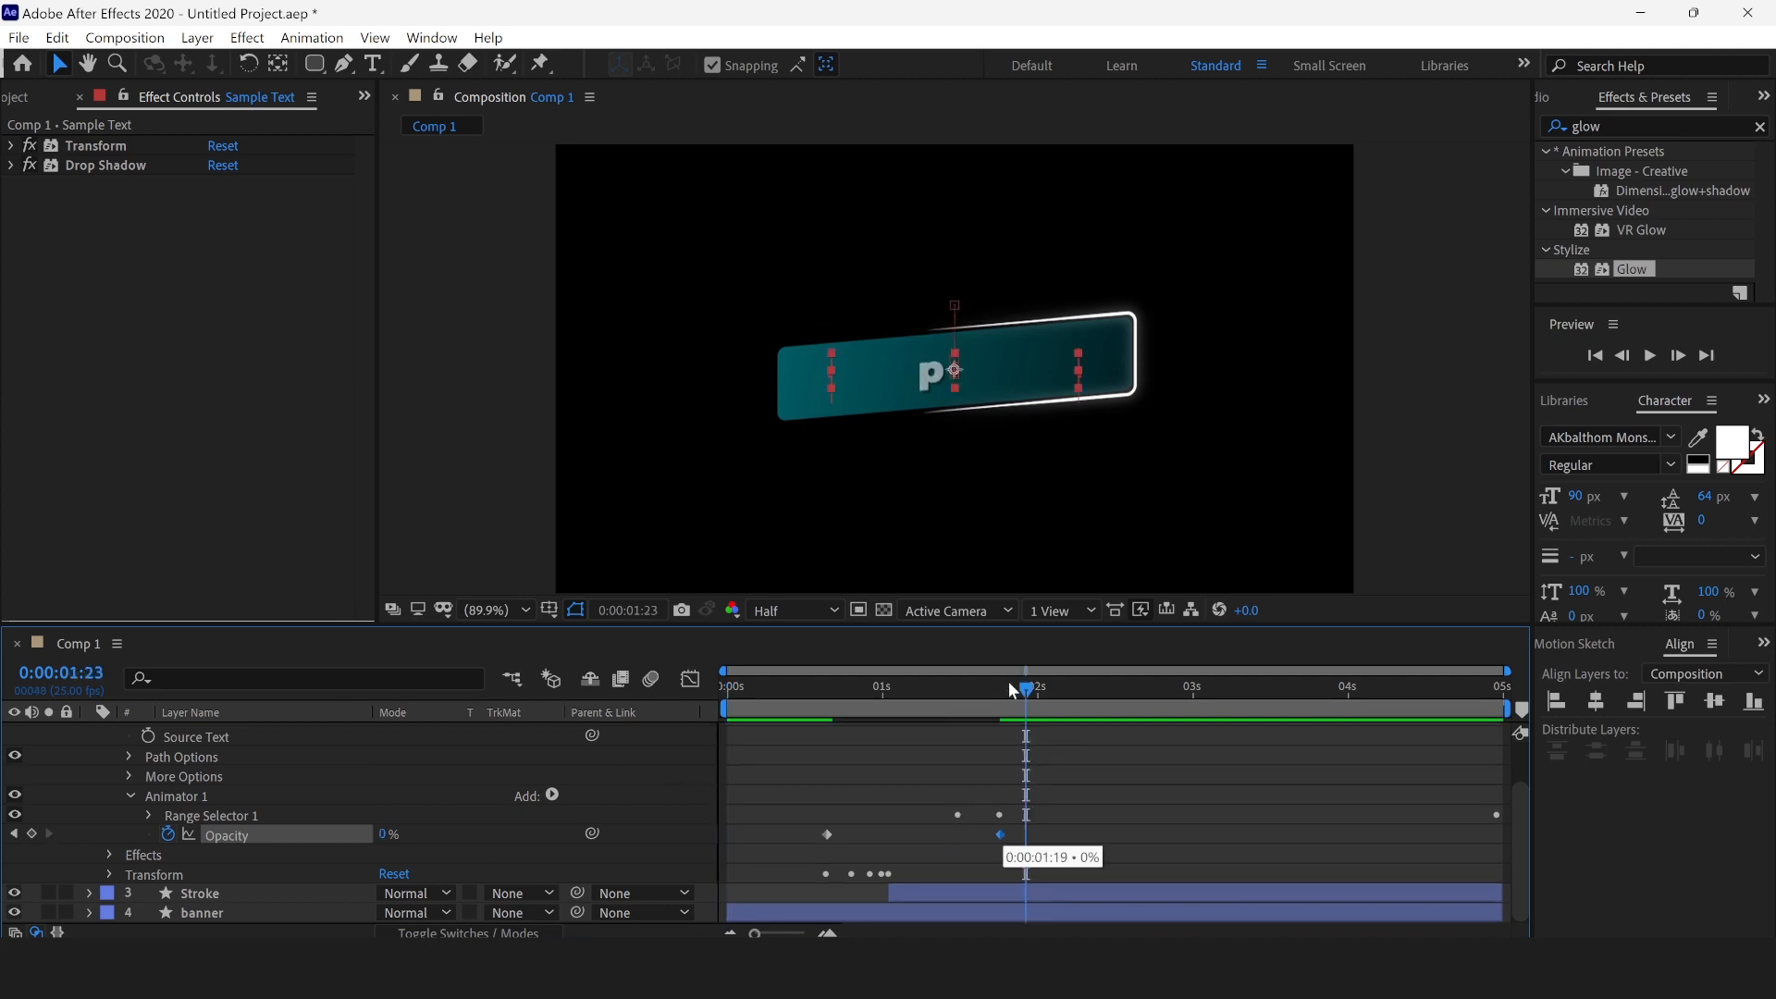
drag(982, 694, 951, 708)
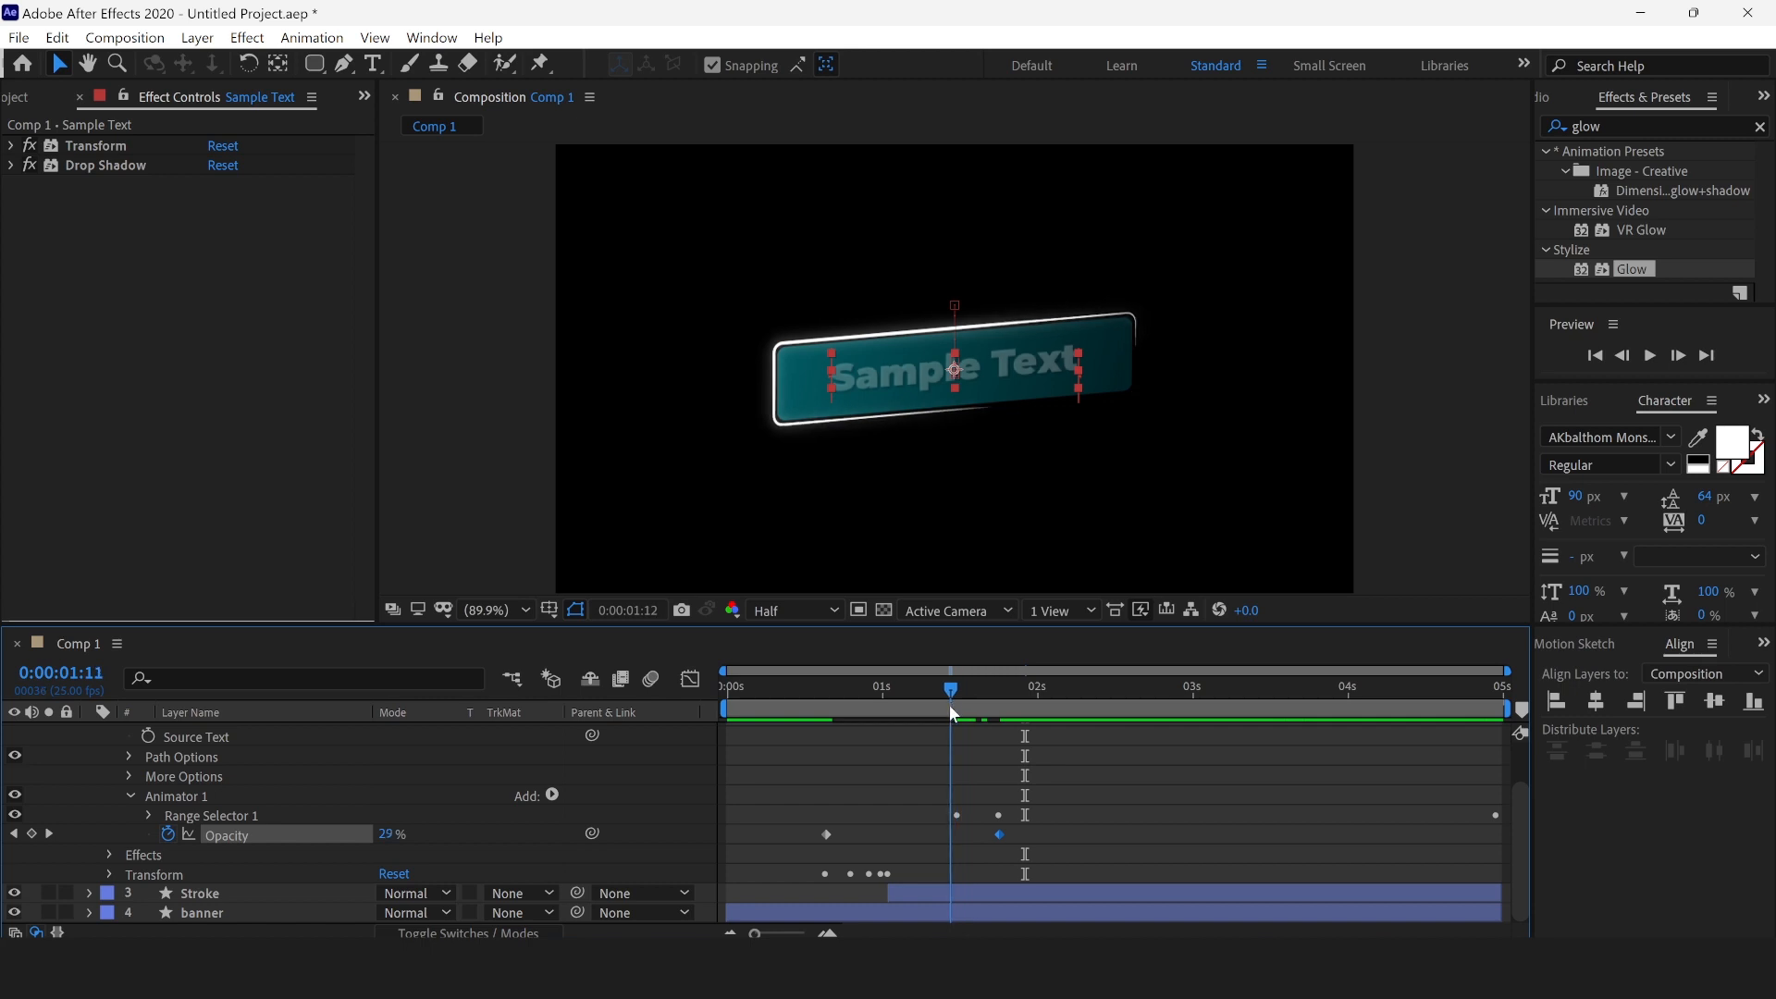
drag(388, 842, 435, 842)
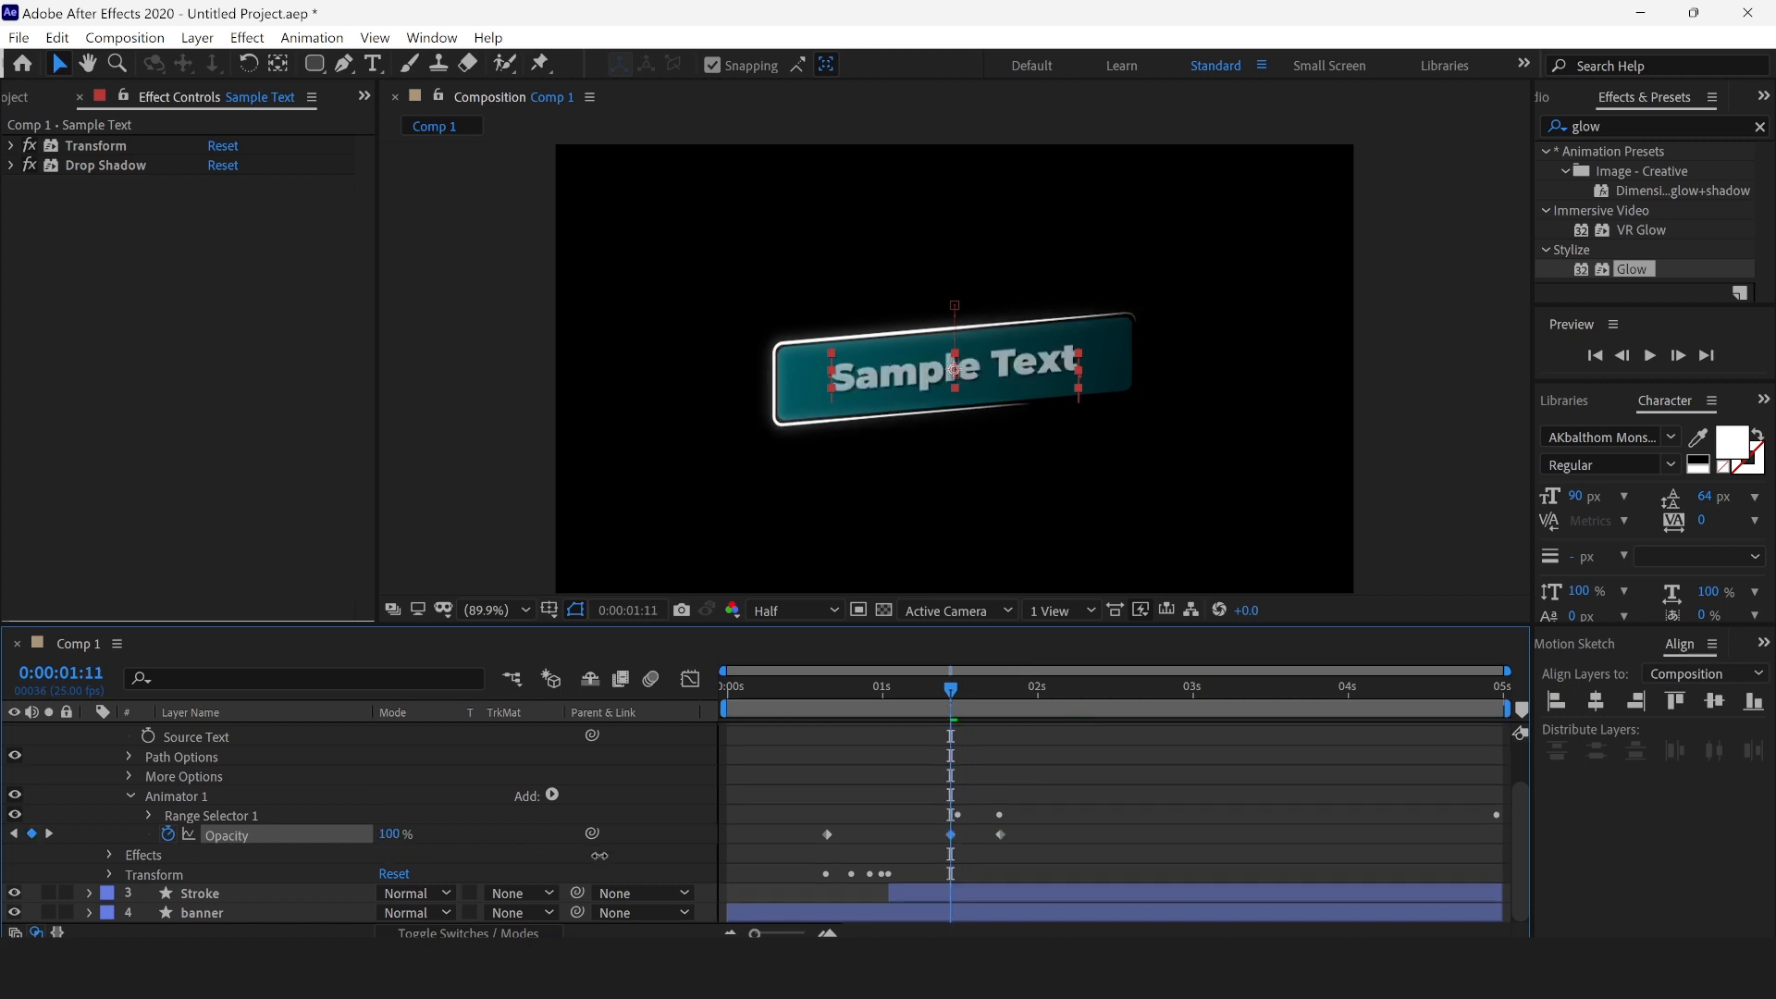
Step: Preview the whole title animation from 0:00:00:00 with the retimed Opacity keyframes
key(Home)
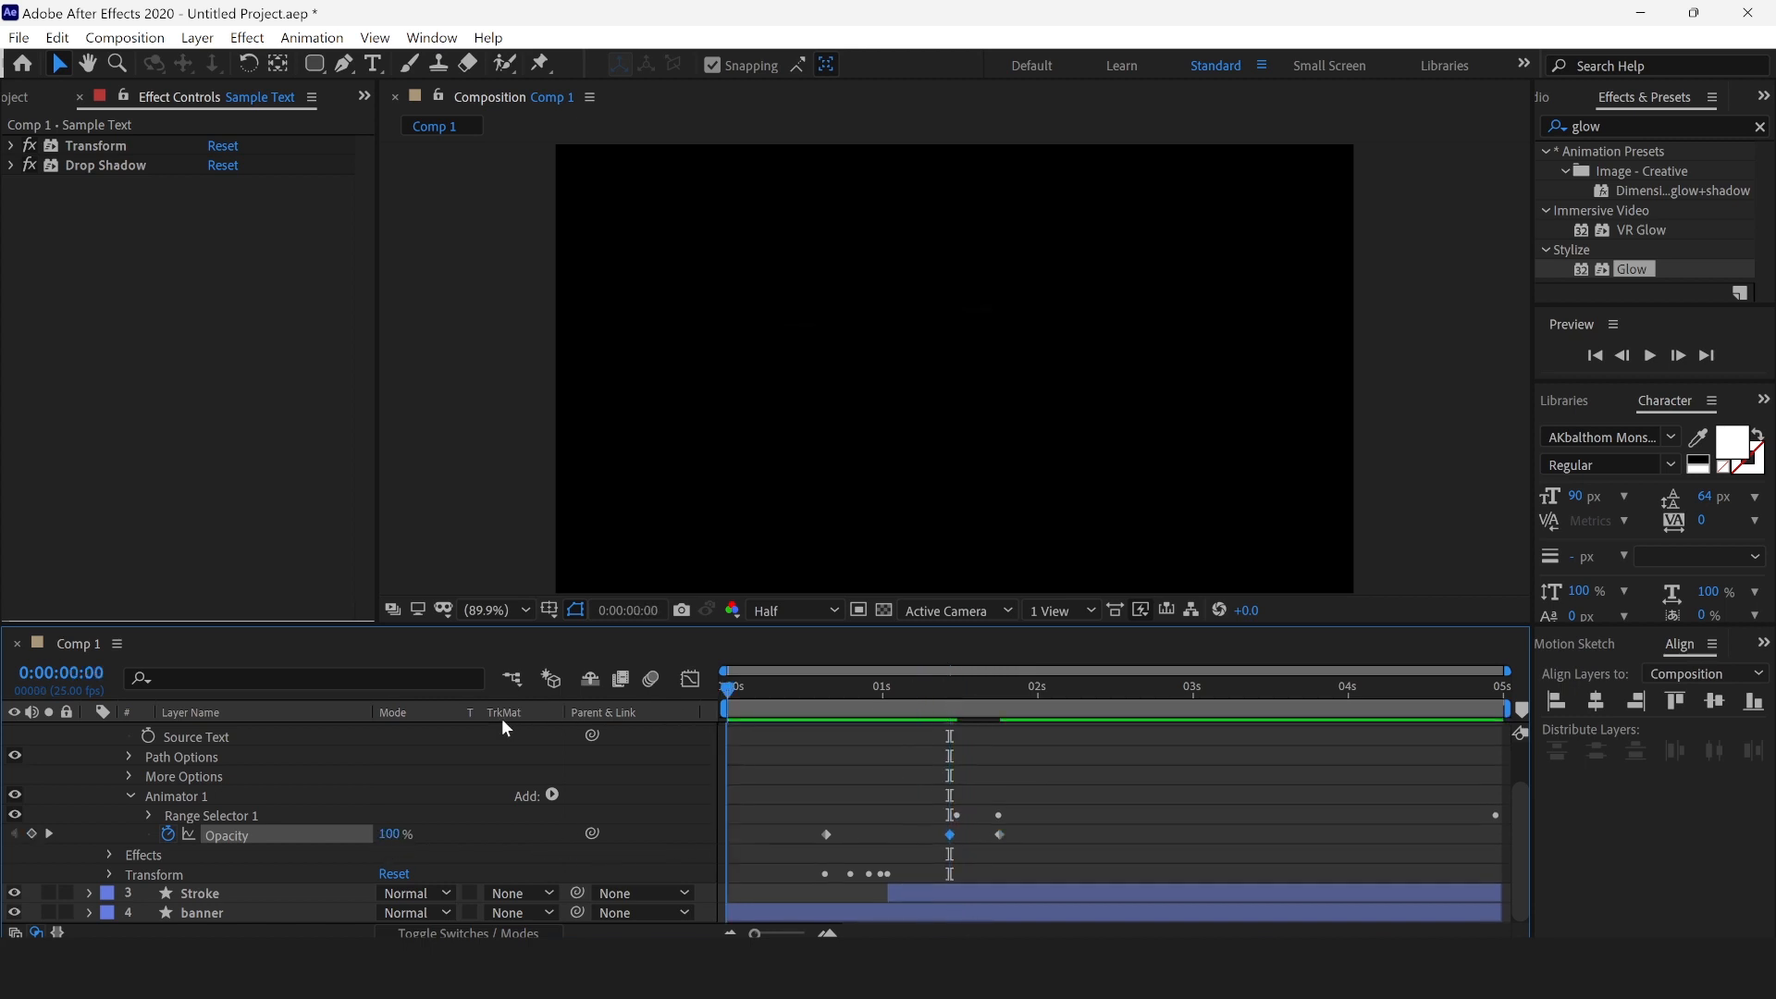
key(space)
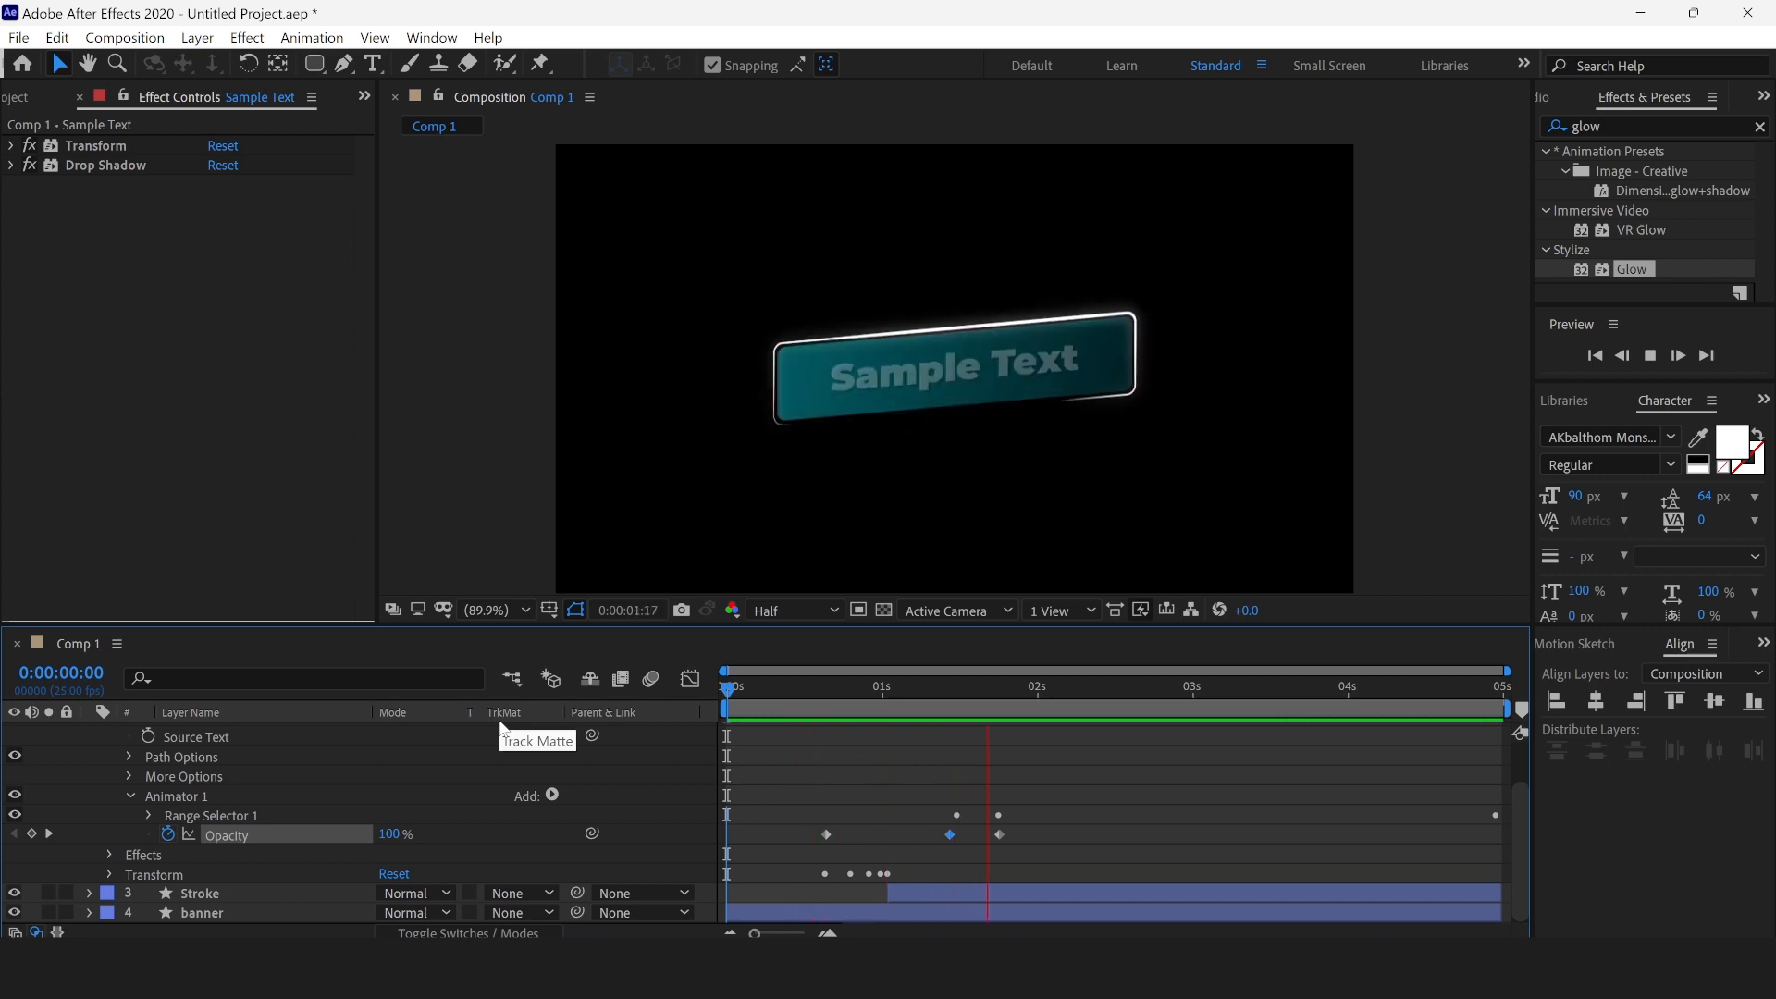
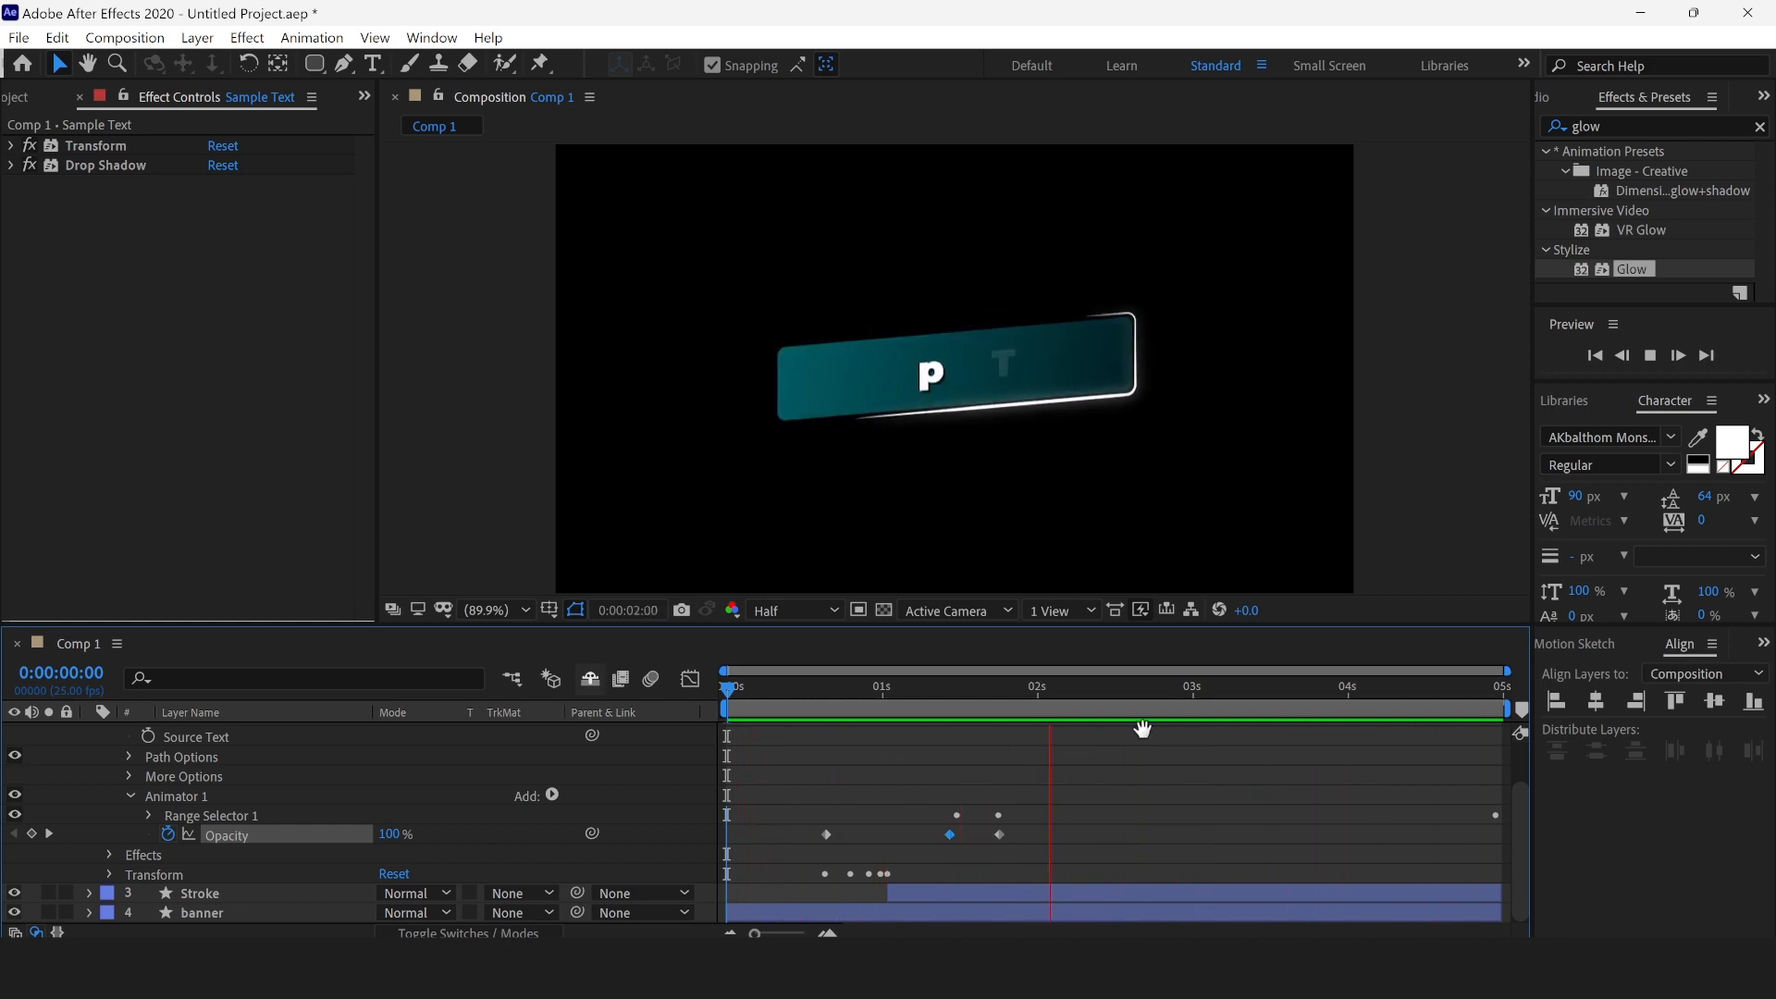
Step: Stop the preview, collapse the Sample Text layer's properties and move the current time to 0:00:03:00
key(space)
scroll(270, 773, up, 3)
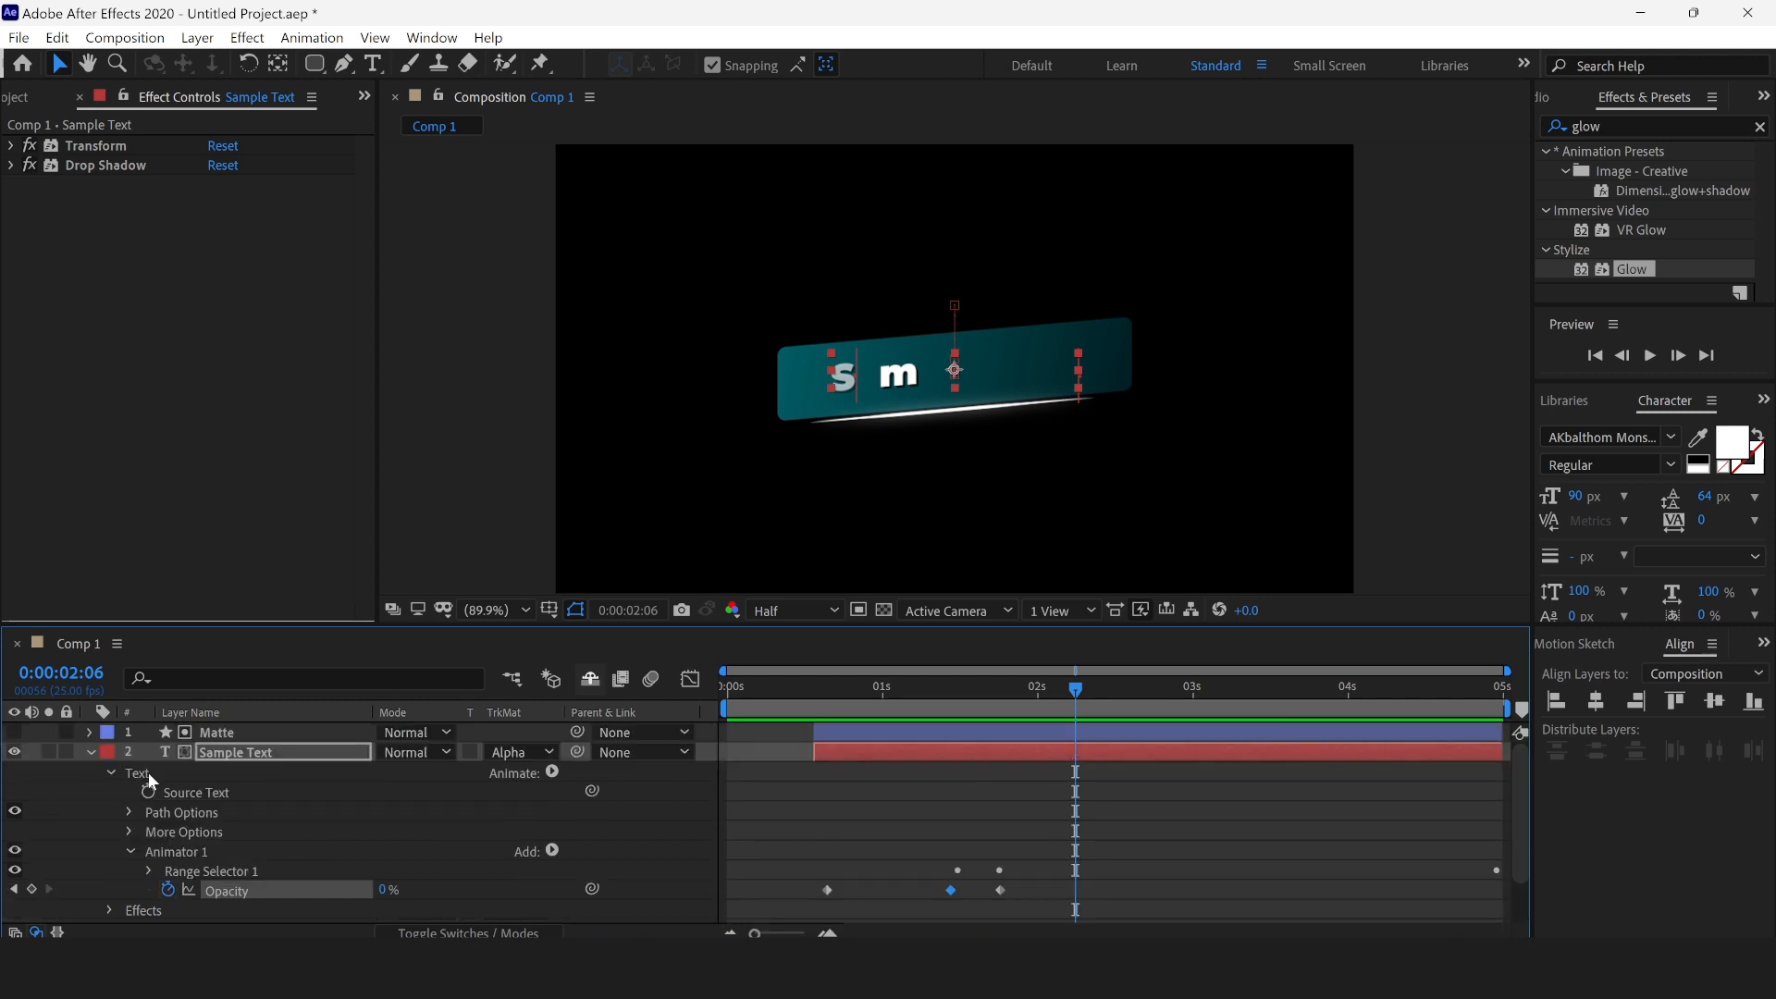
click(90, 752)
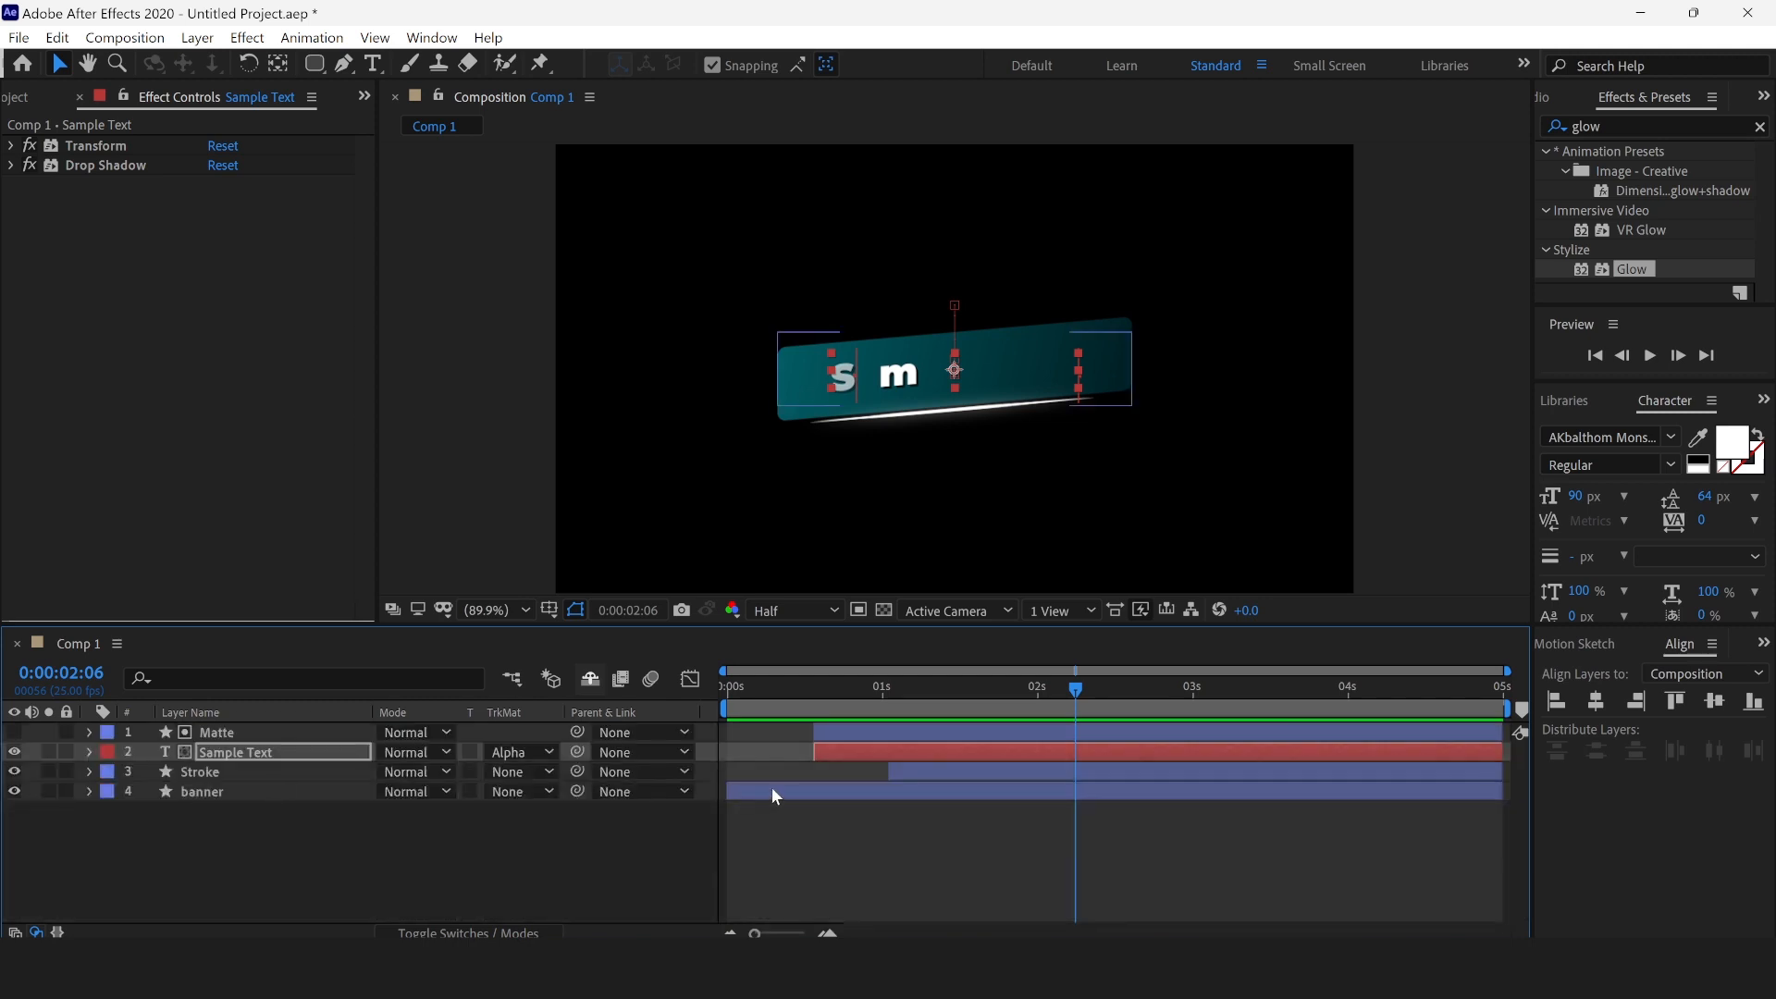
click(798, 790)
click(916, 769)
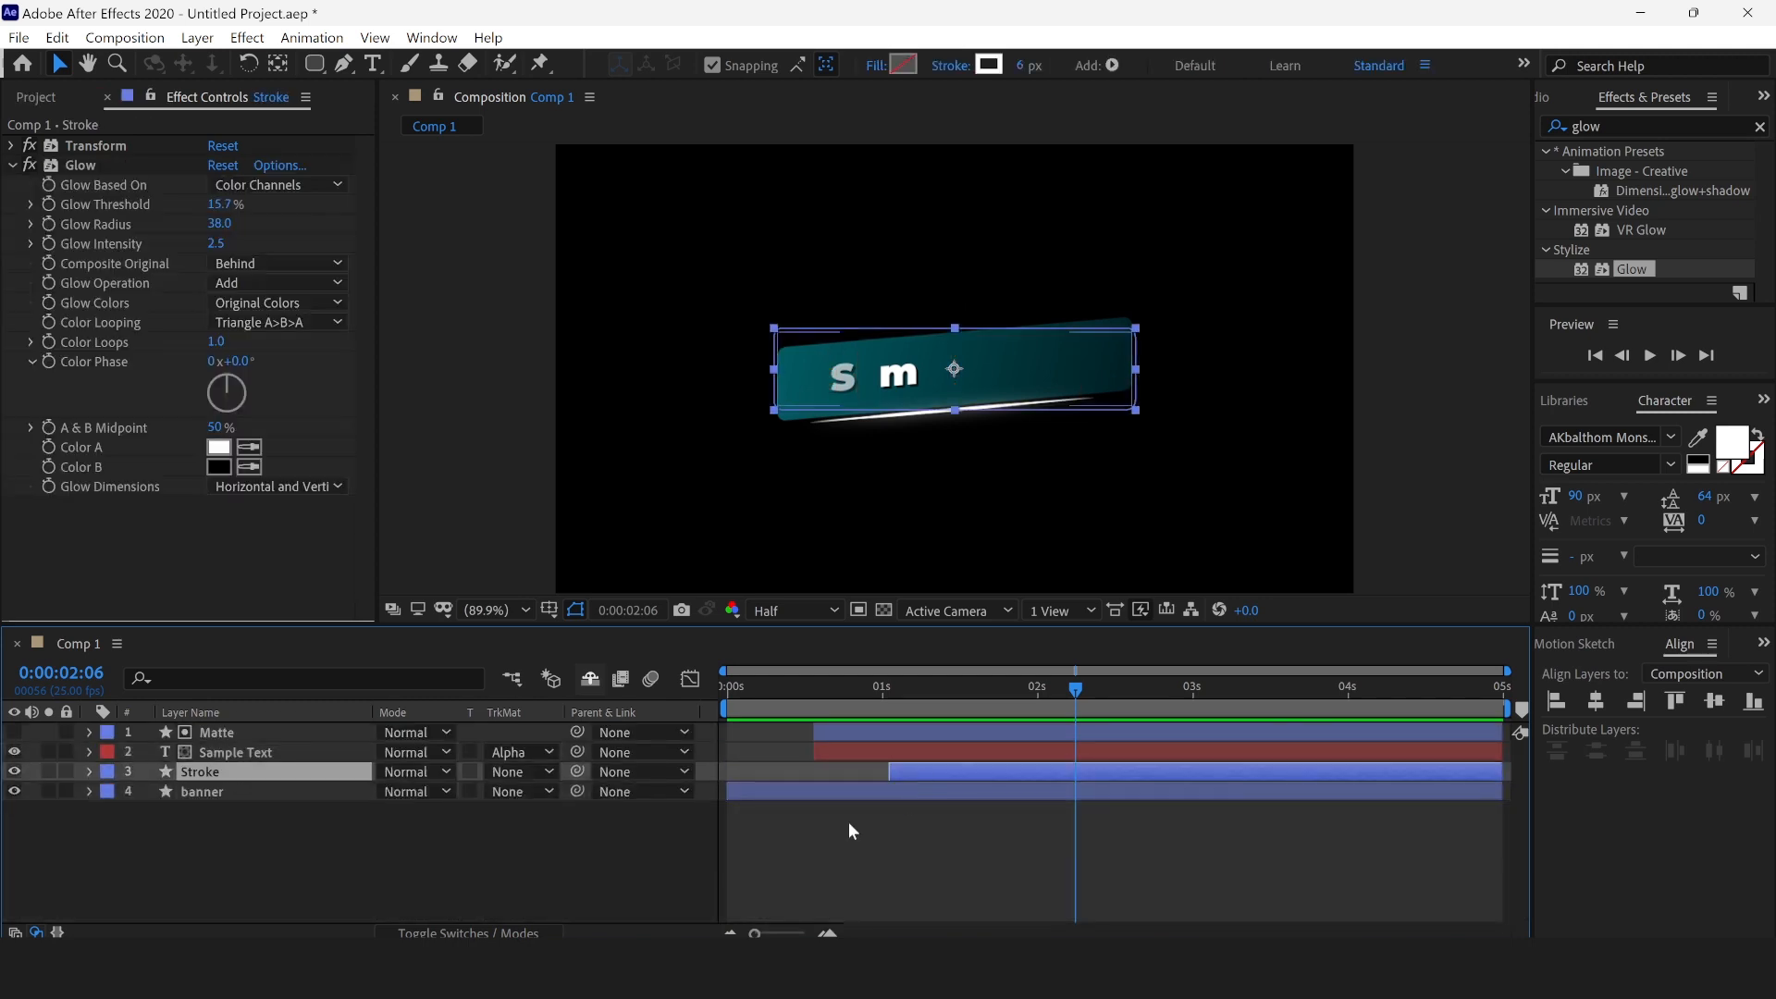
click(236, 862)
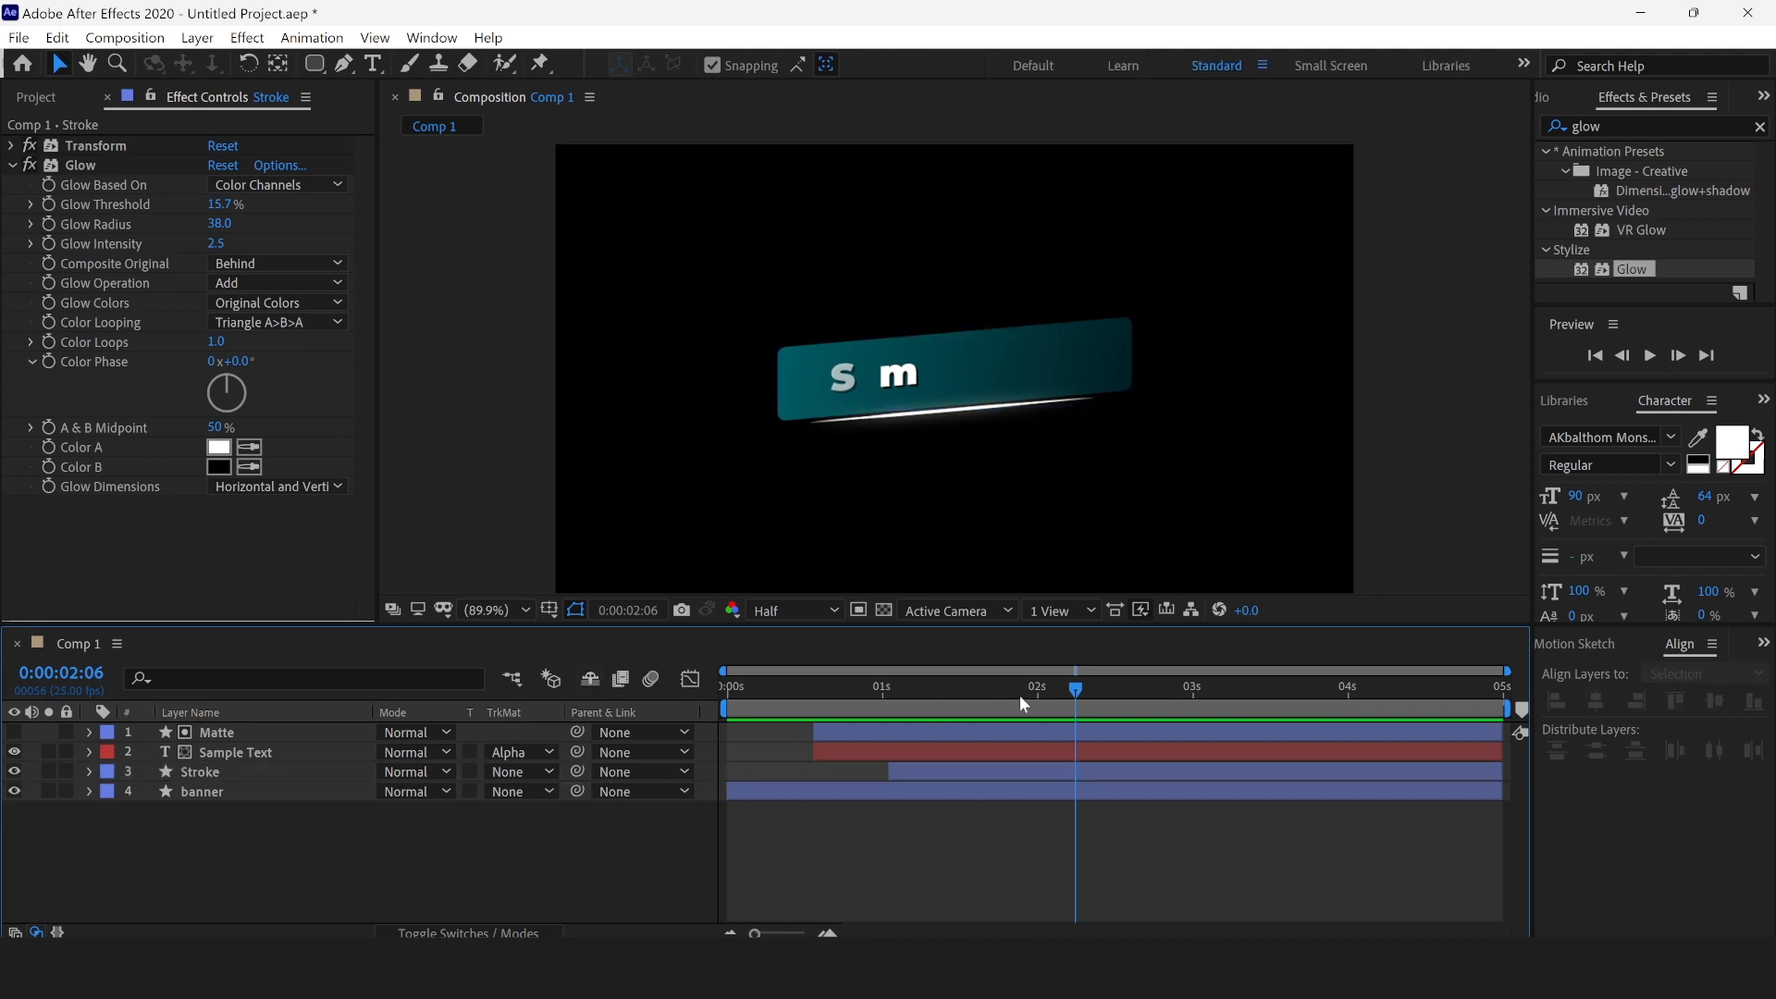
drag(1074, 700, 1193, 701)
Step: Pre-compose the Stroke and banner layers into a new composition named banner, moving all attributes into it
click(966, 774)
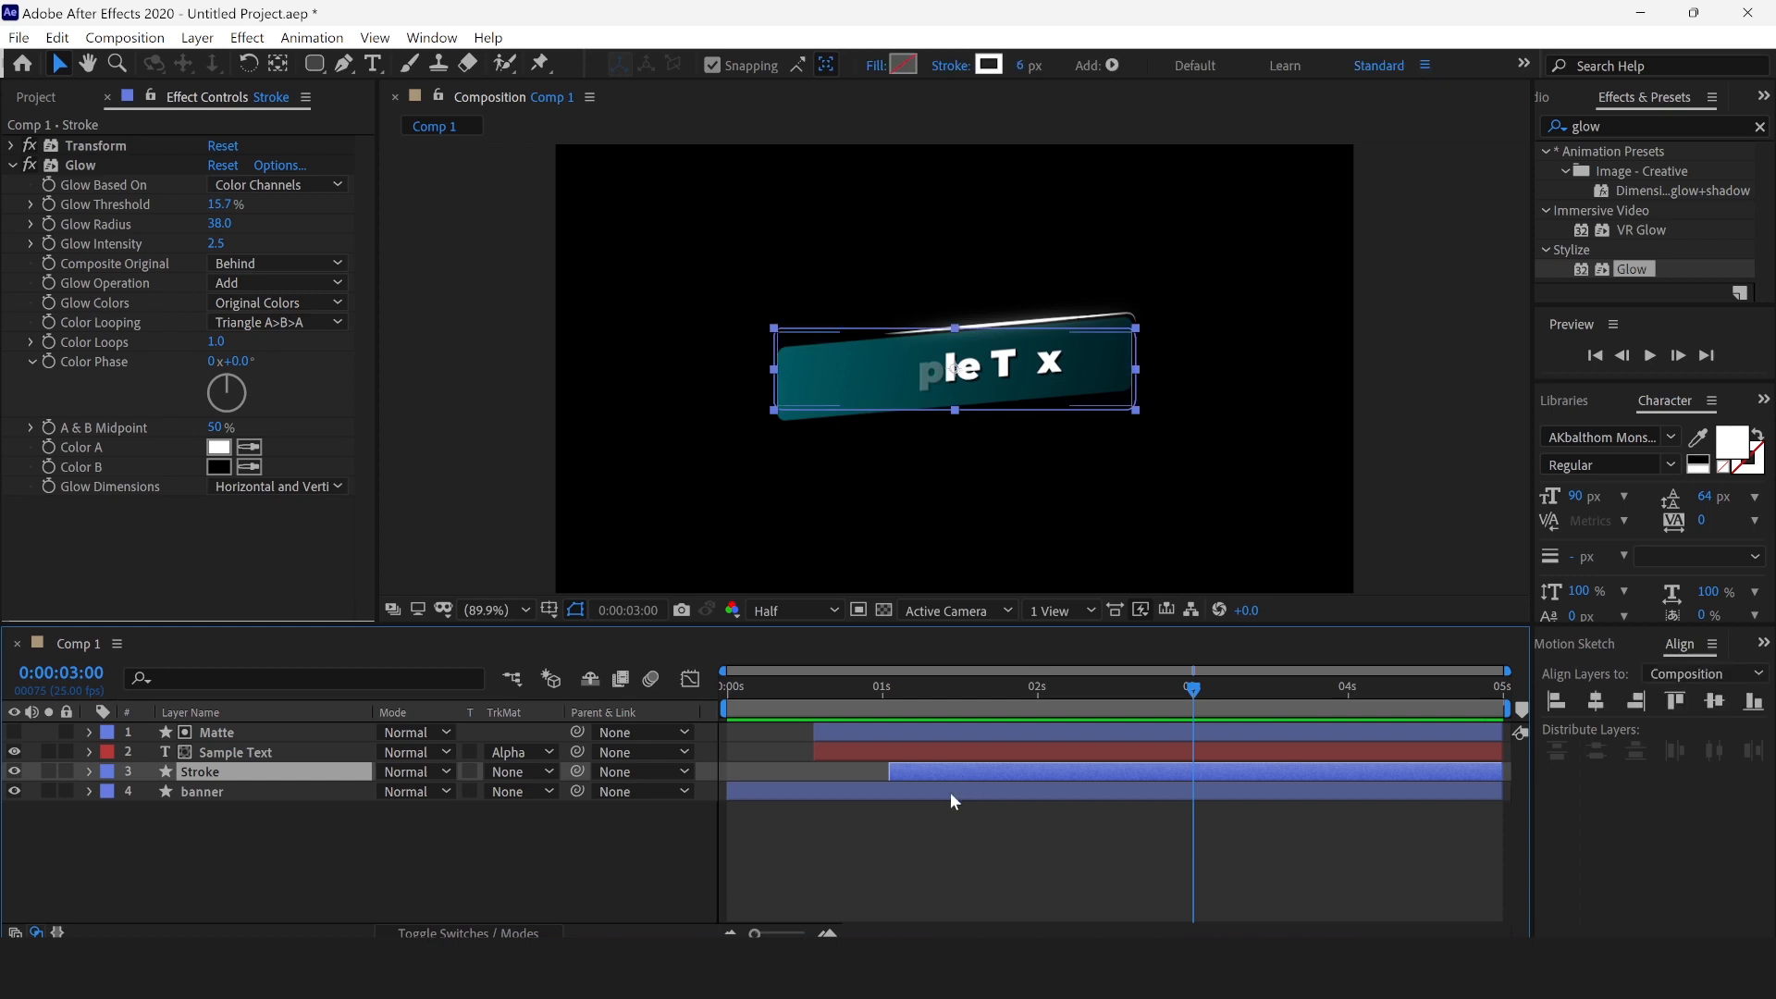
shift+click(951, 792)
right_click(192, 791)
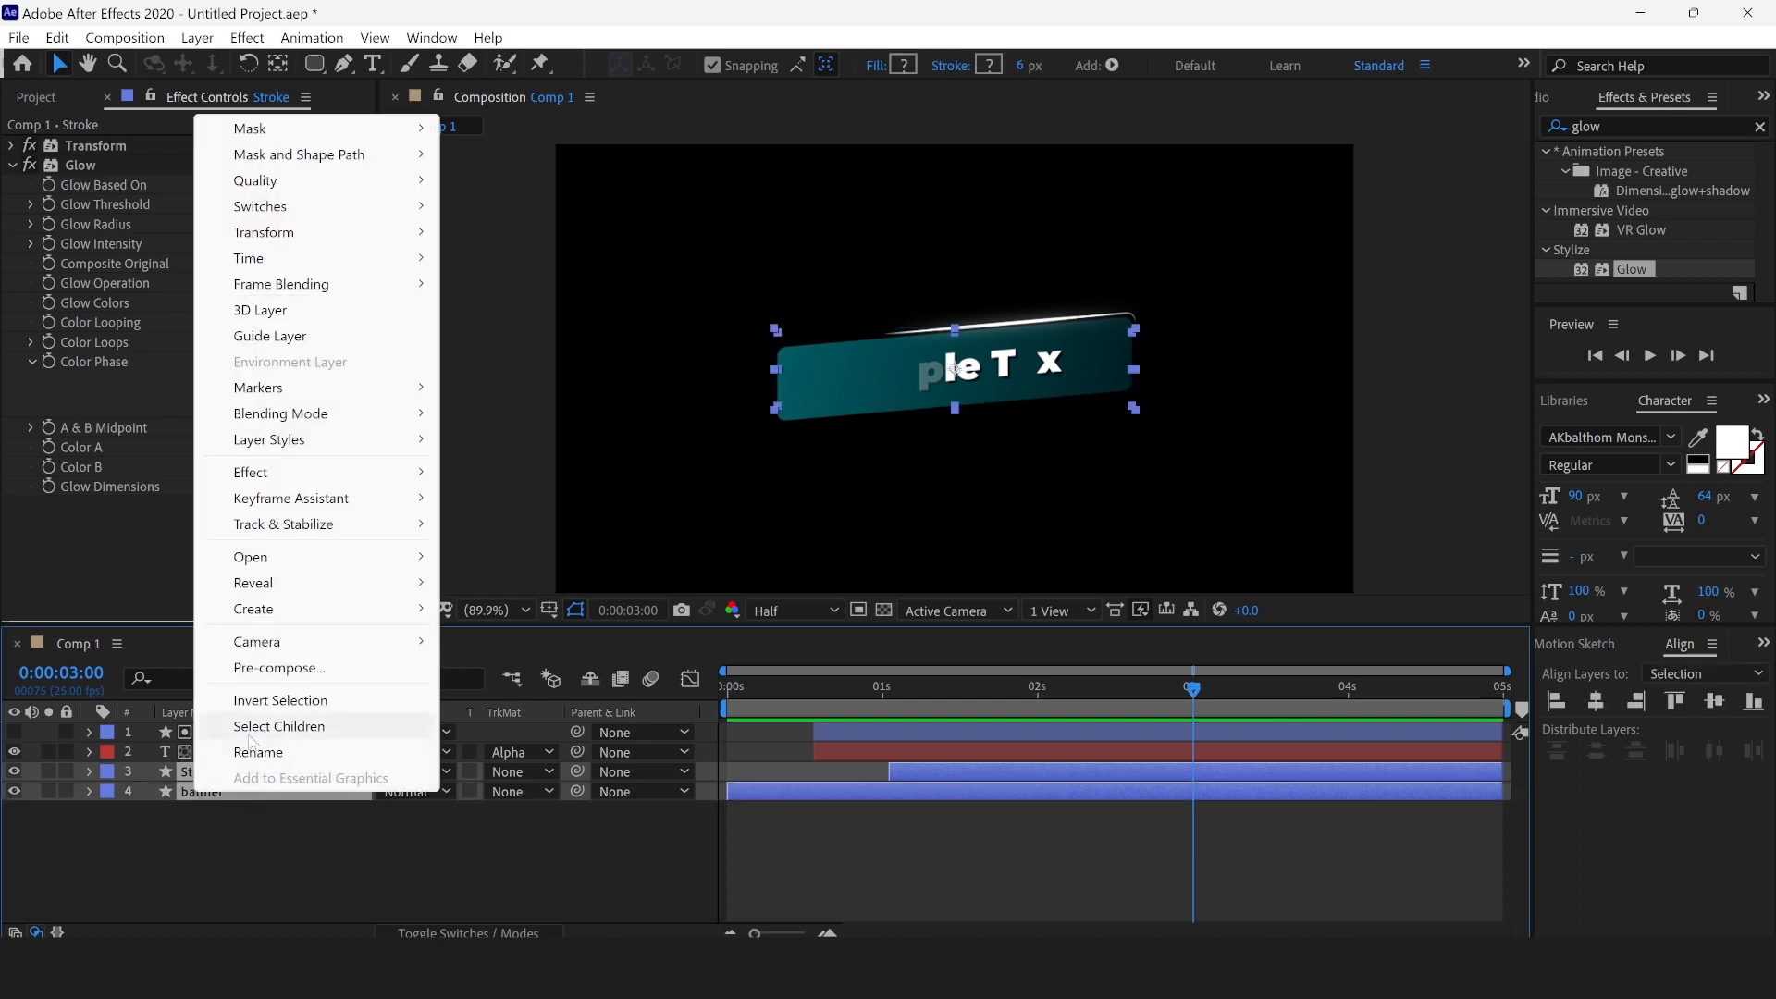
click(289, 668)
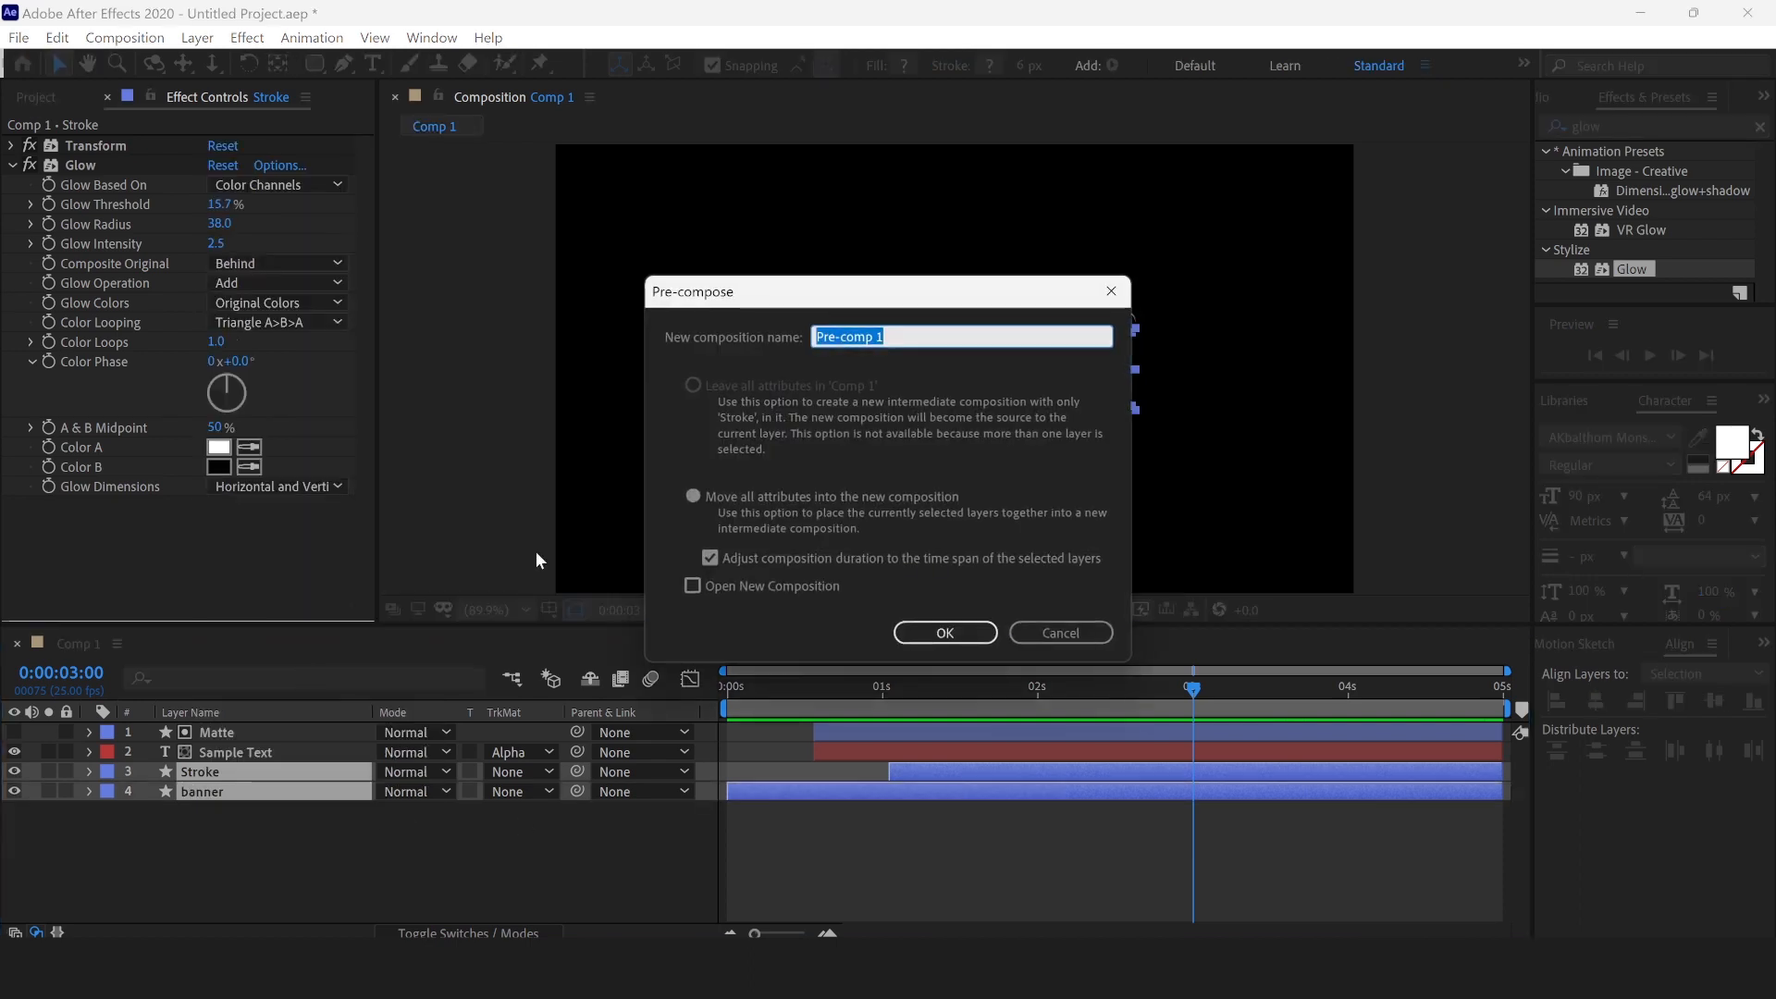
text(banner)
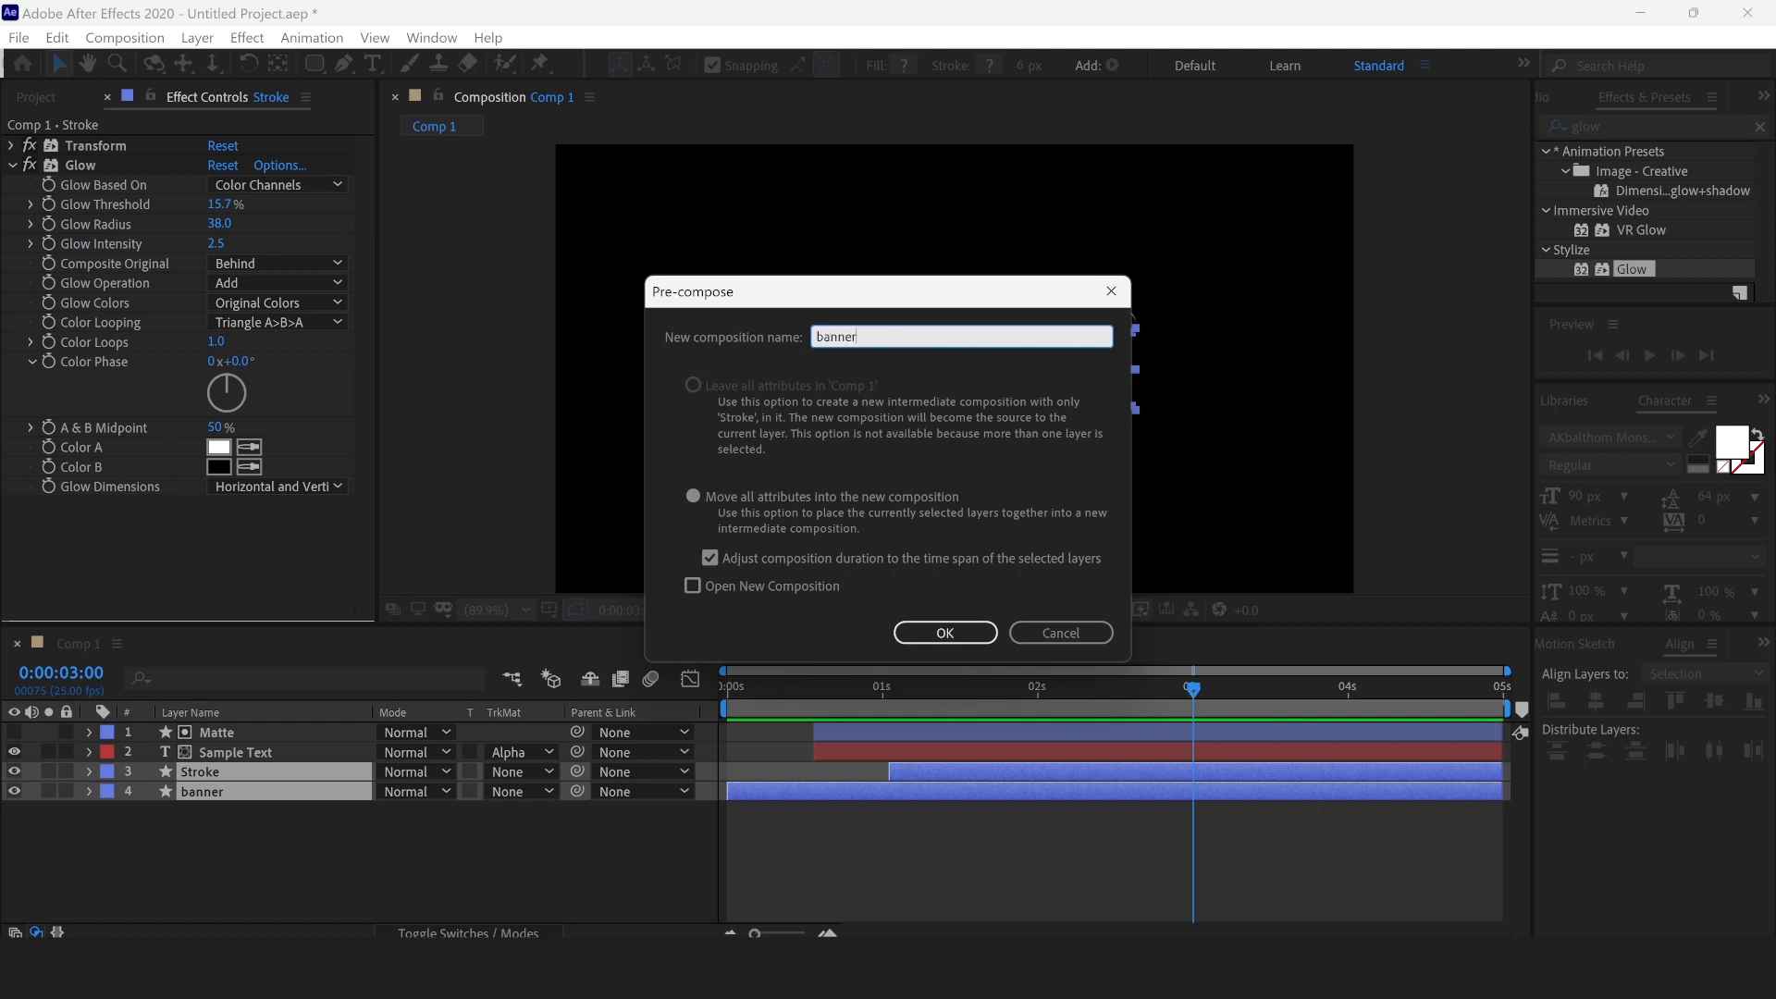
key(Return)
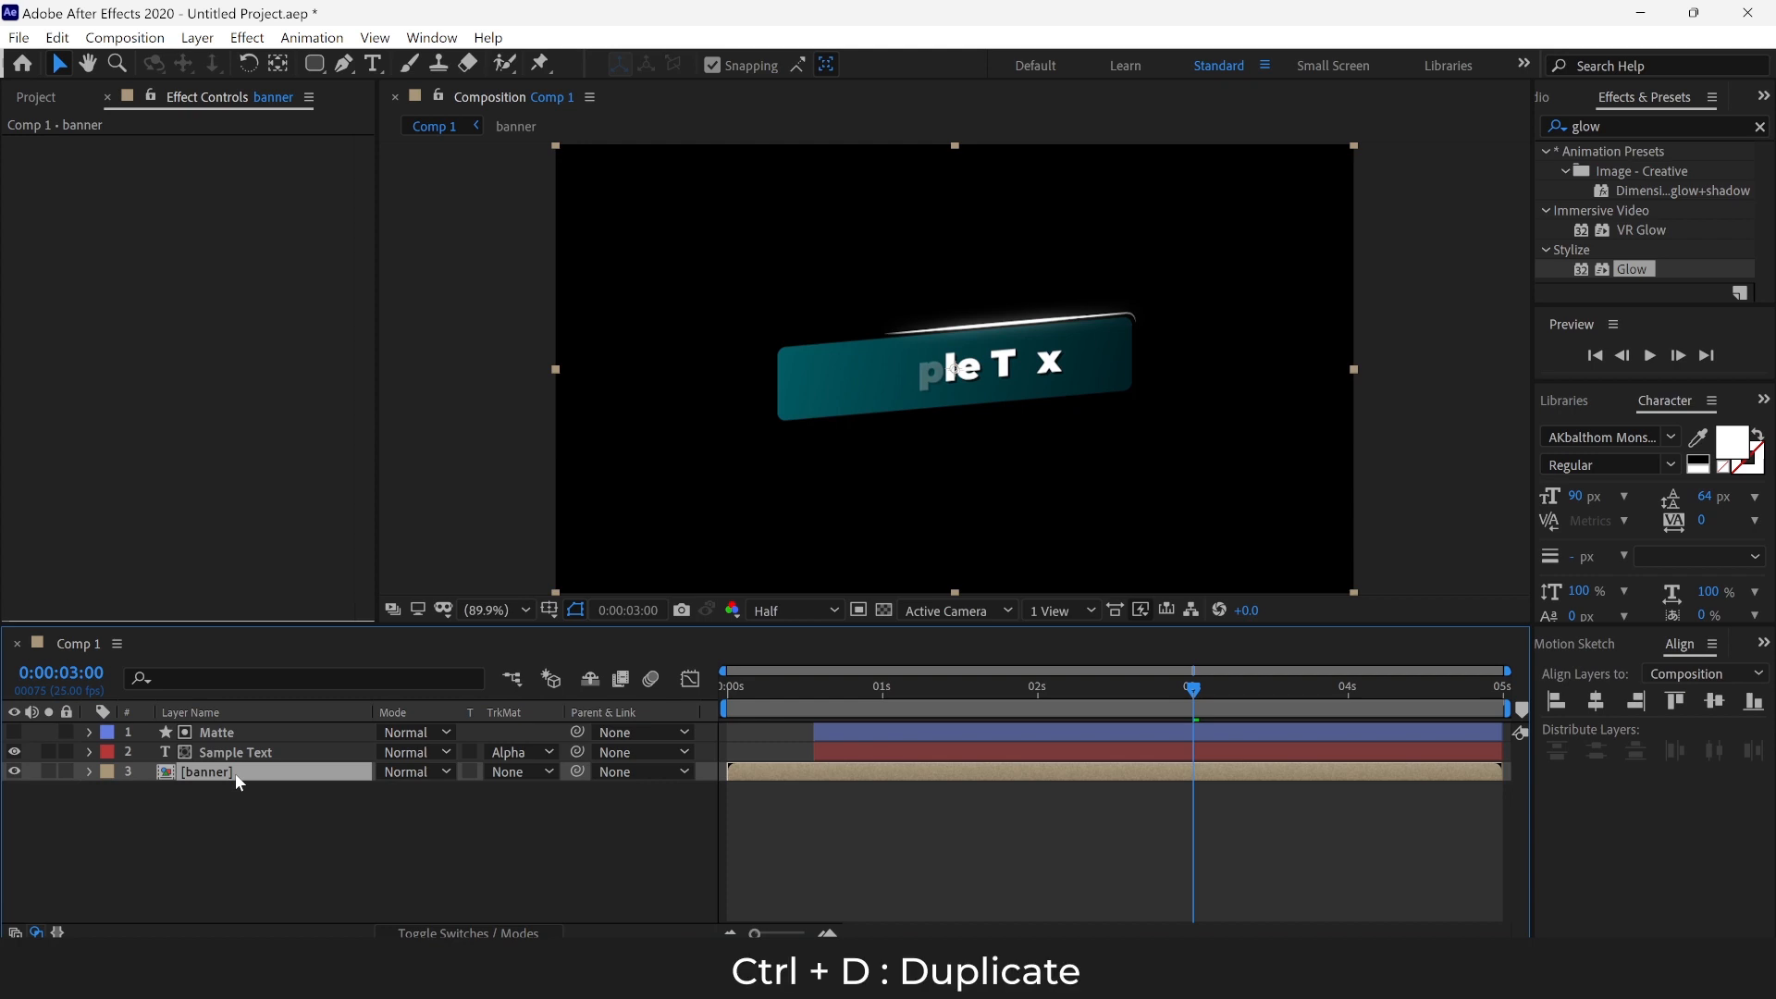
Step: Duplicate the banner precomp and place the lower copy, scaled to about two thirds, behind the original and offset down and to its left
key(ctrl+d)
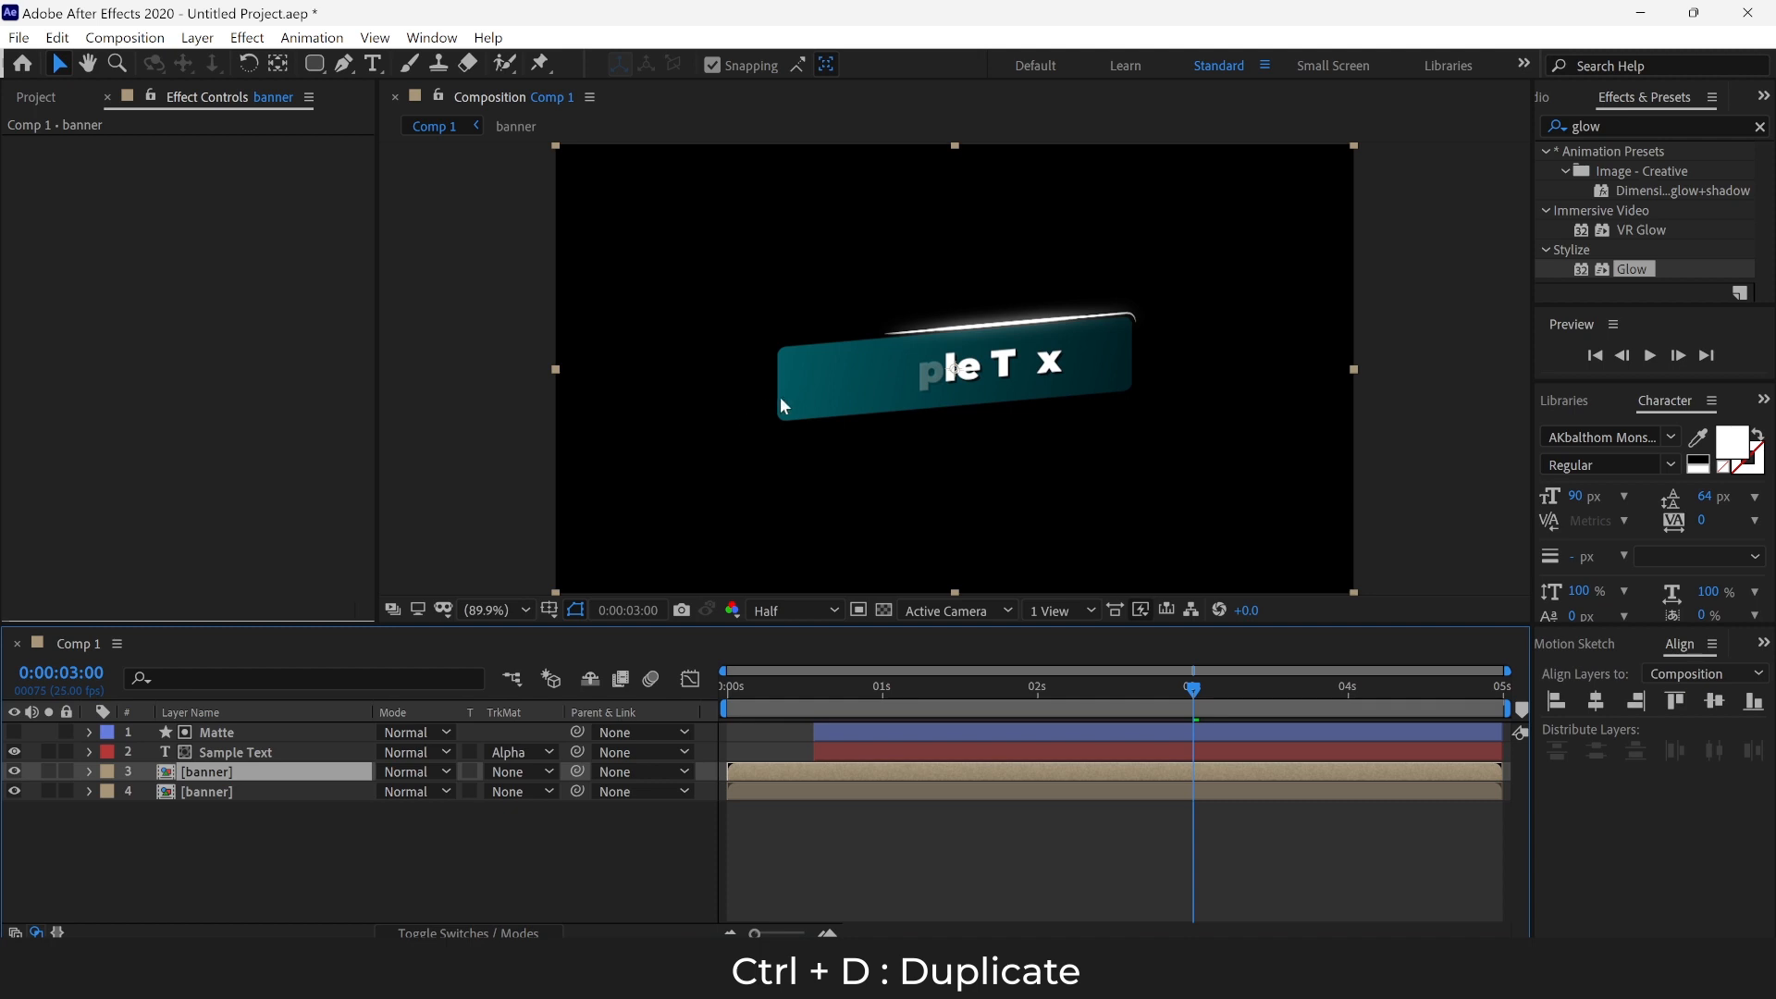
click(215, 792)
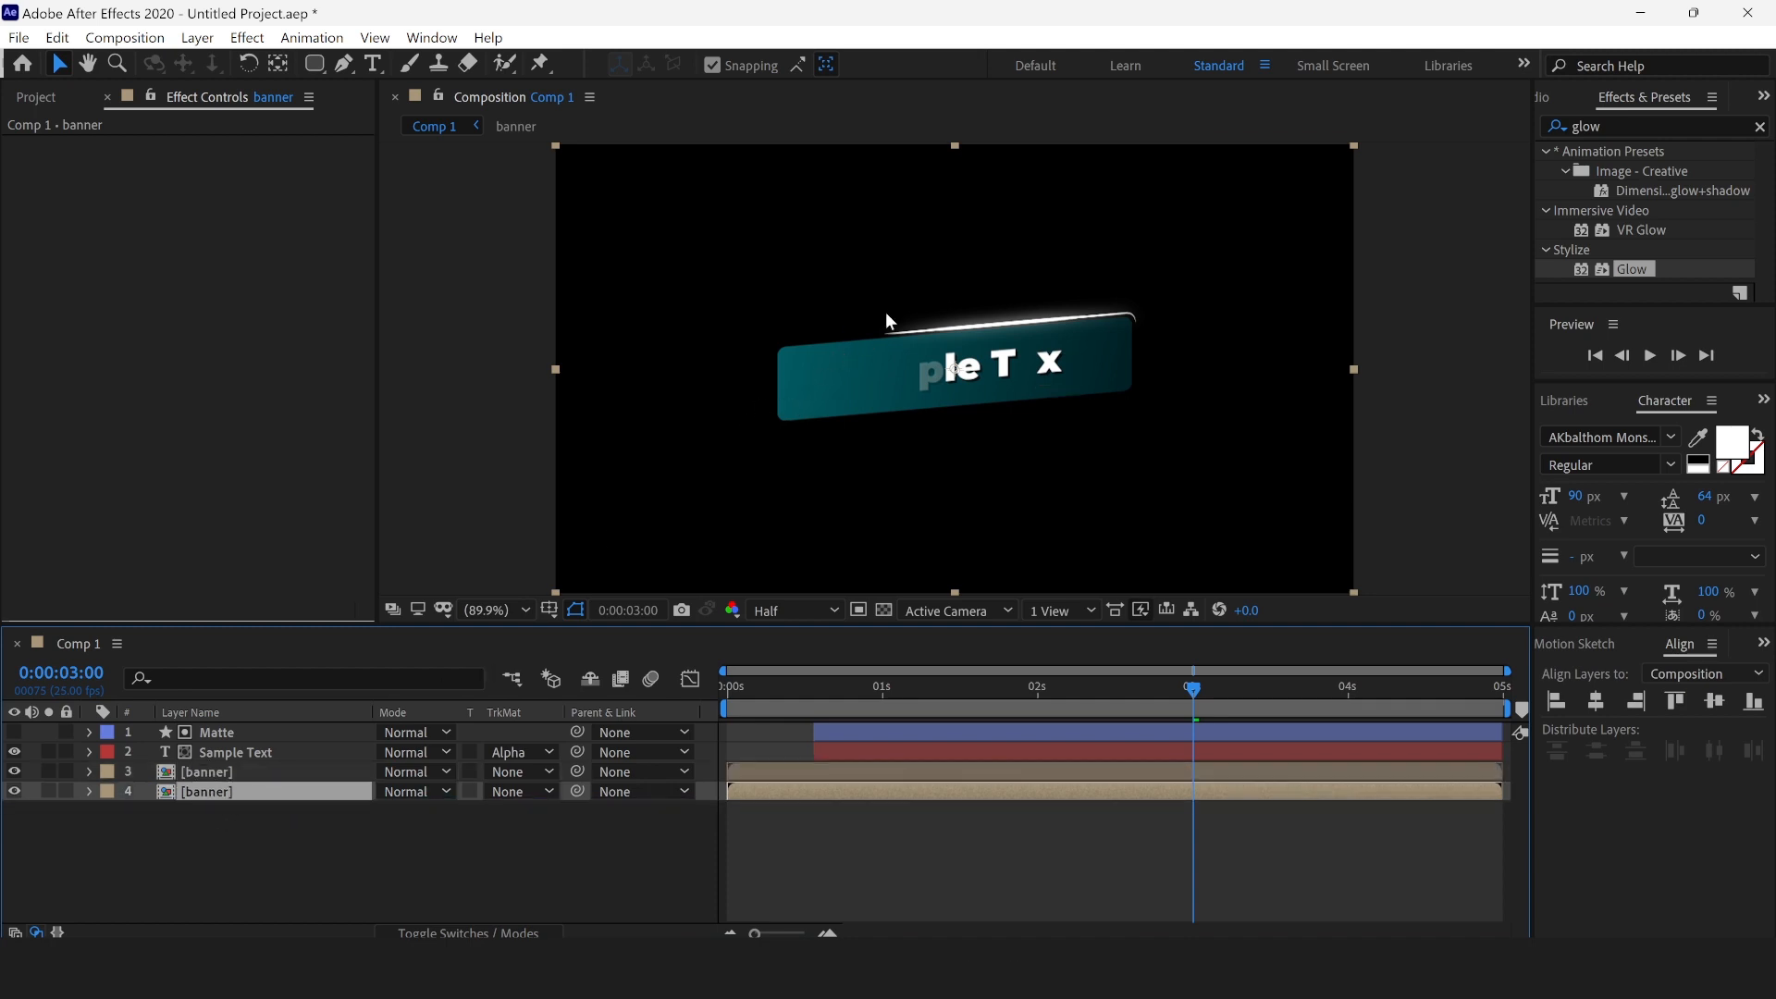
drag(835, 387, 735, 420)
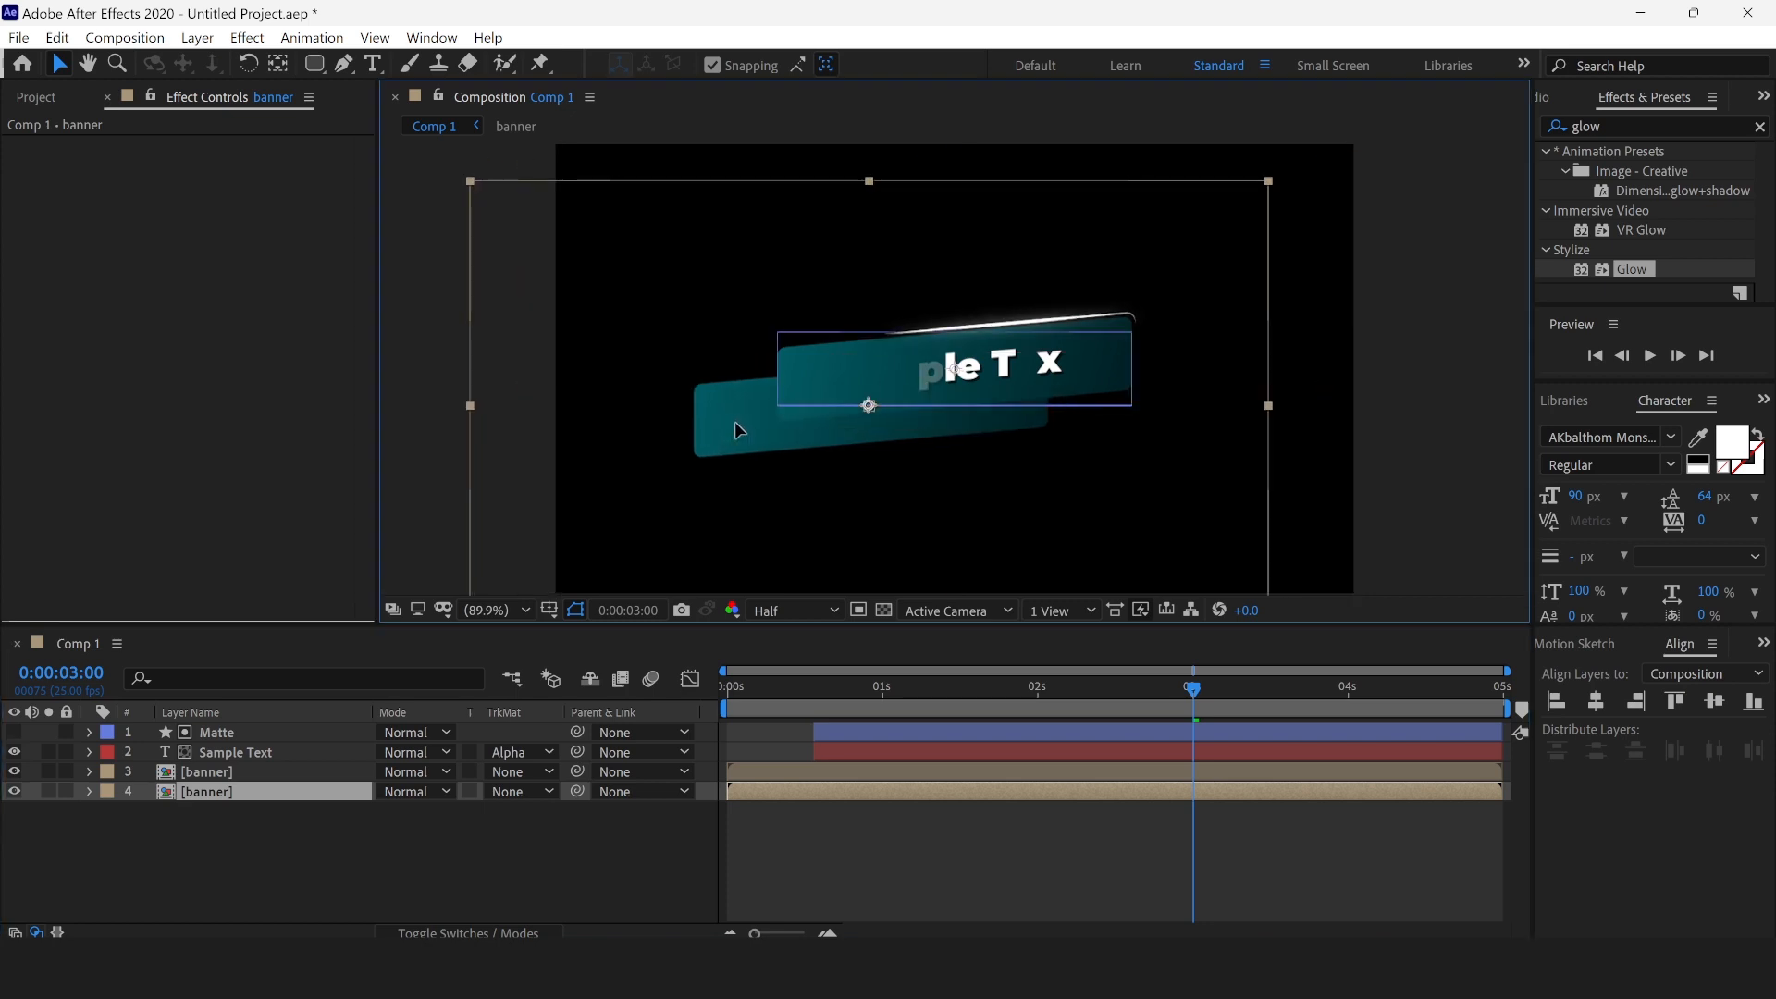
key(Return)
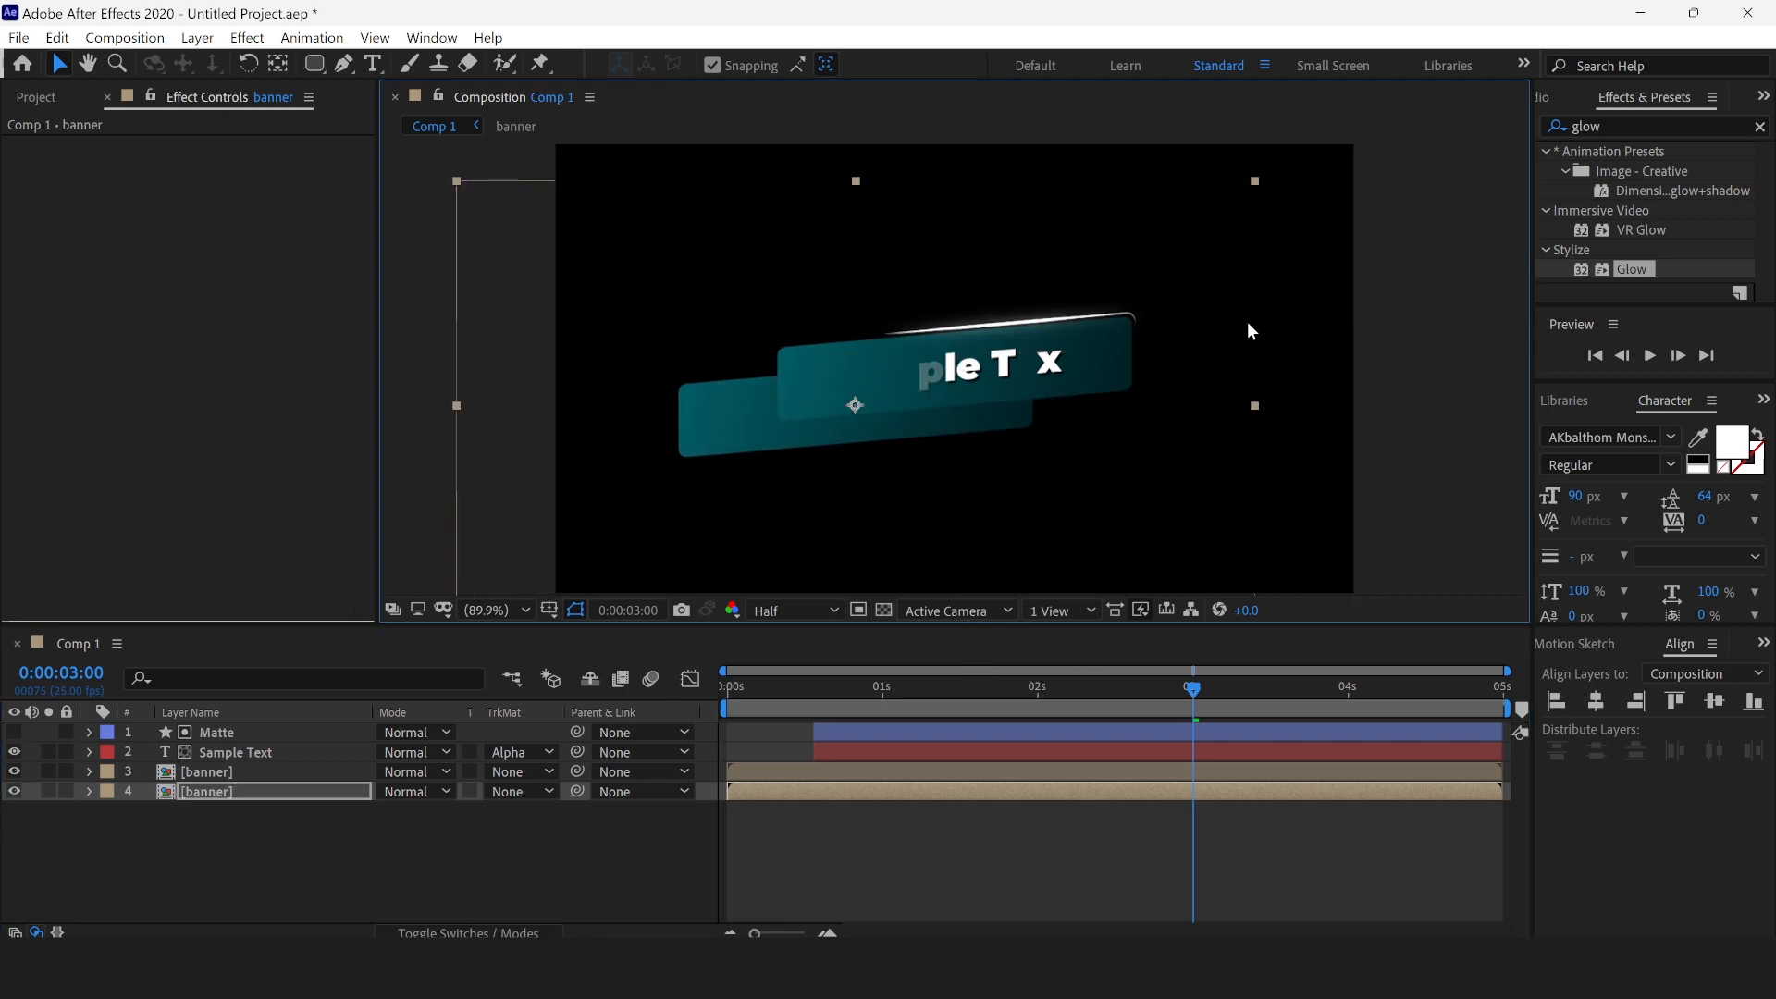
drag(1255, 181, 1125, 256)
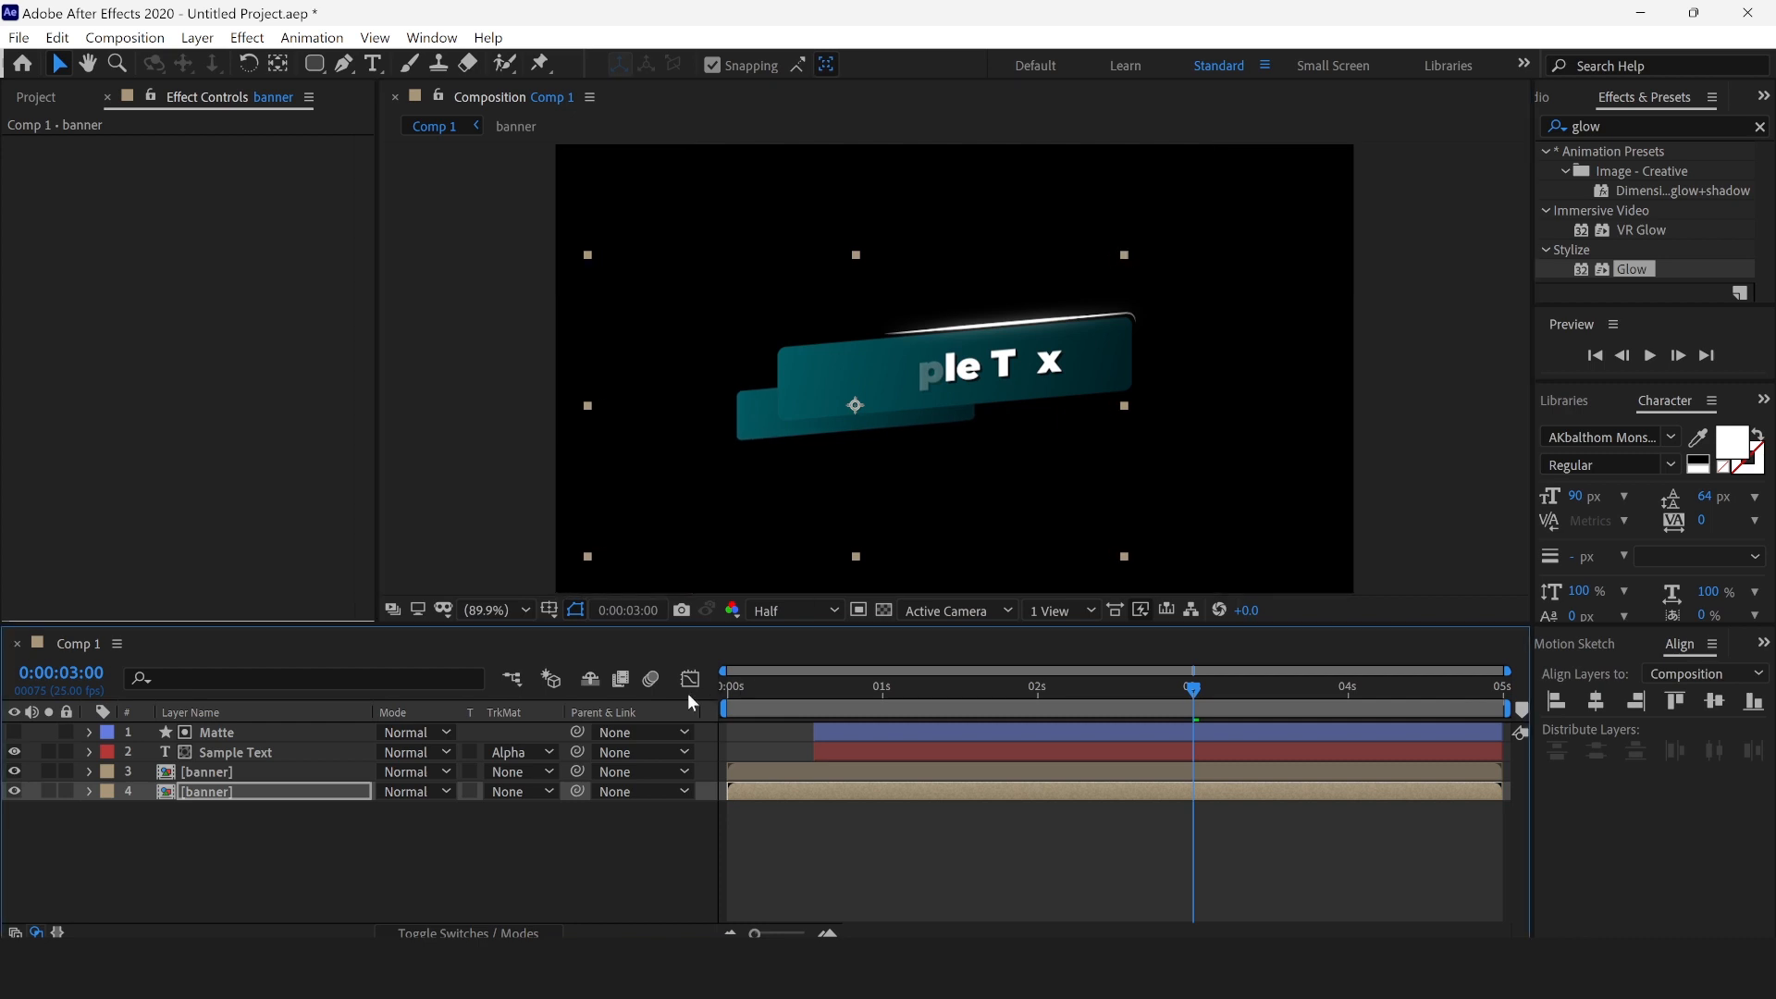
Step: Preview the animation of both banners from 0:00:00:00
drag(758, 685, 727, 697)
key(space)
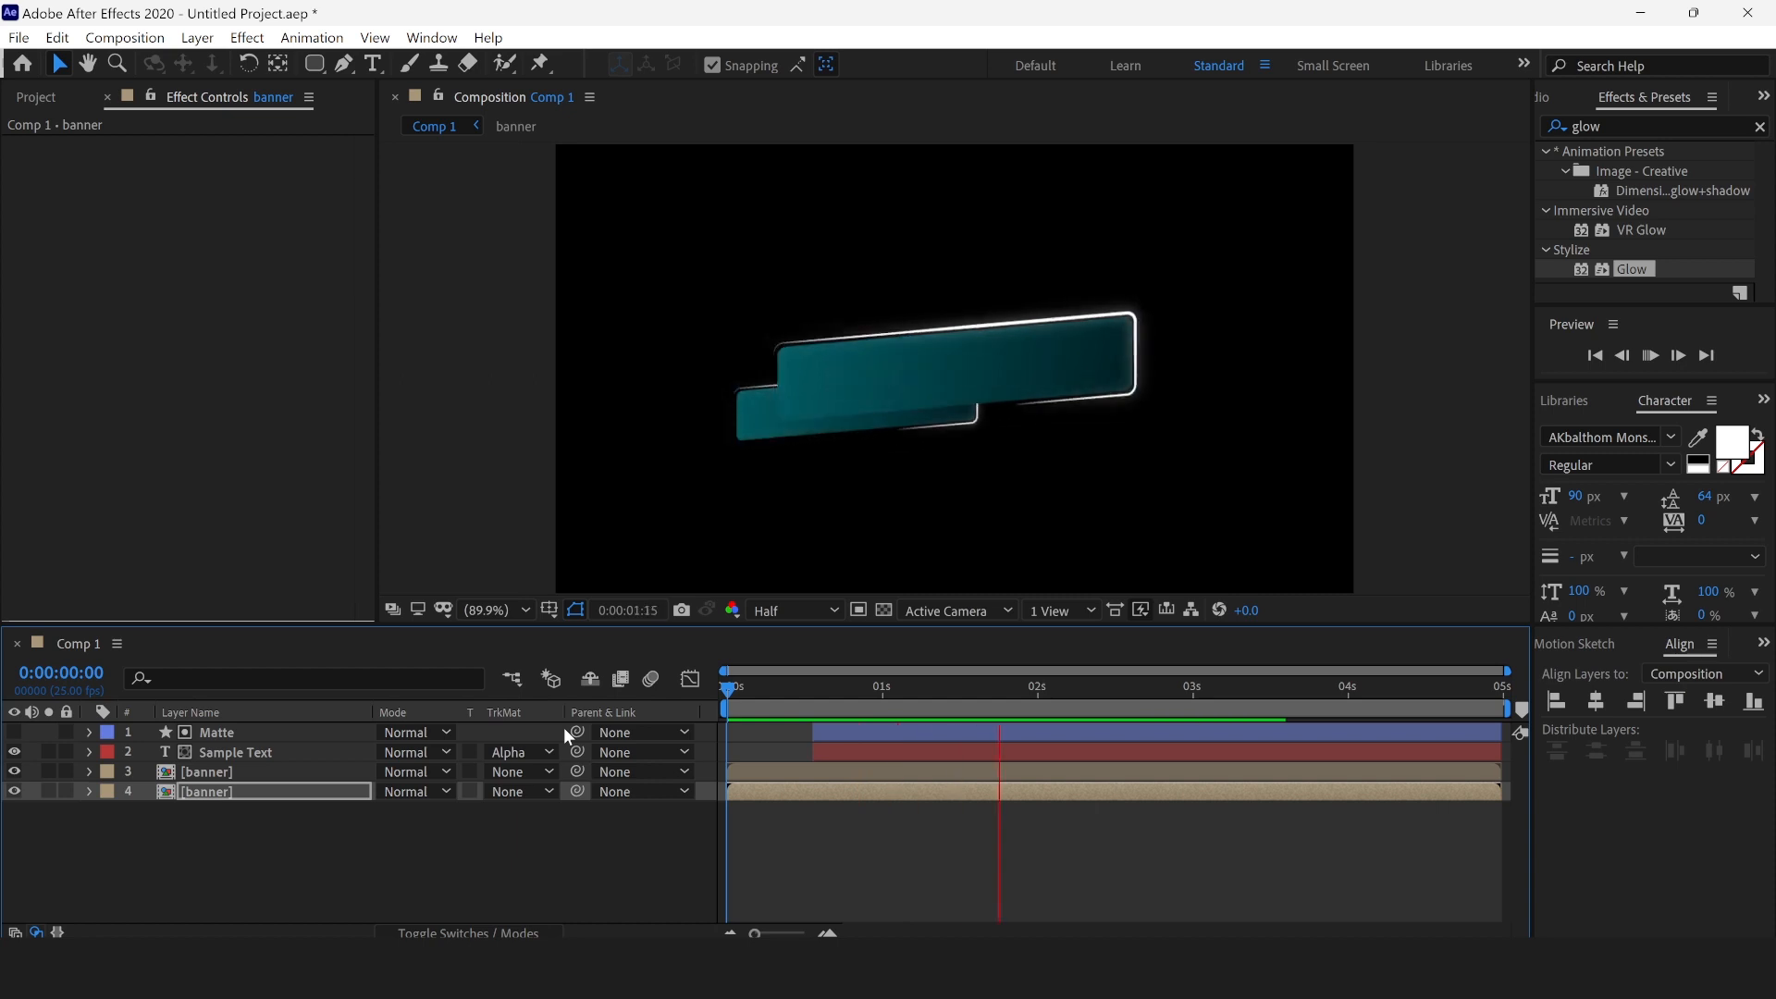
key(space)
click(801, 846)
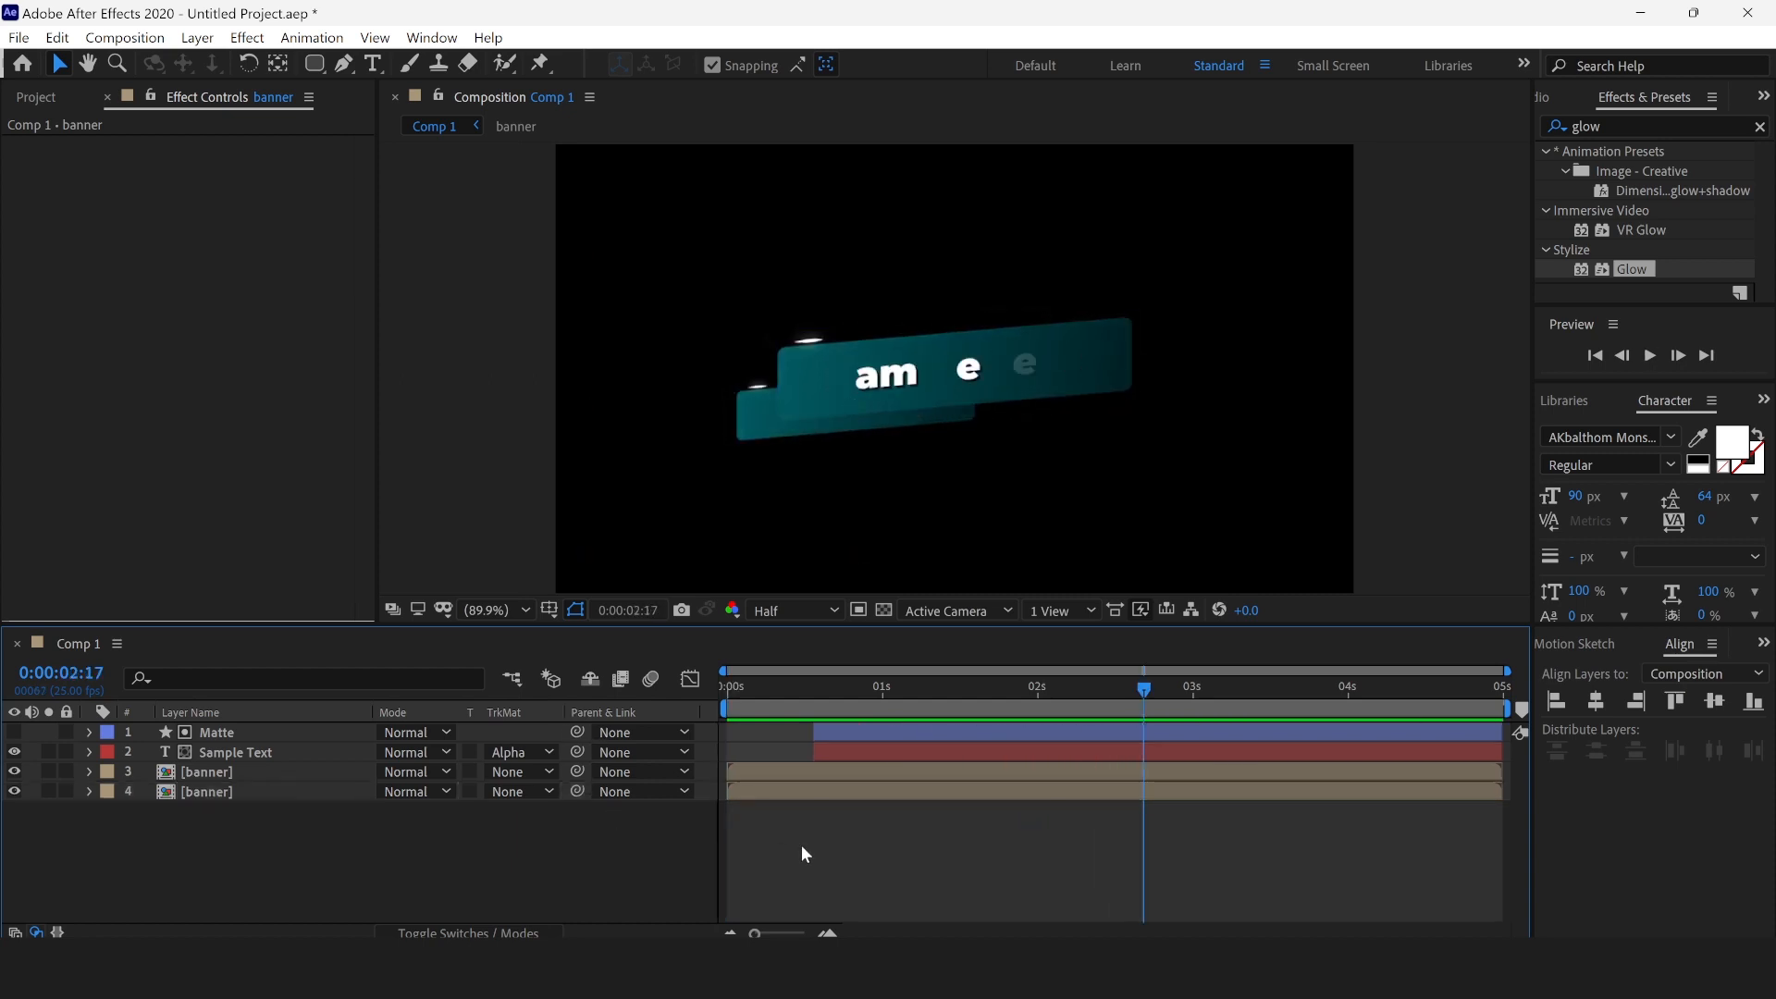
Step: Delay the lower banner layer by about a third of a second and move its graphic slightly down and left after previewing
click(789, 793)
drag(787, 795, 836, 793)
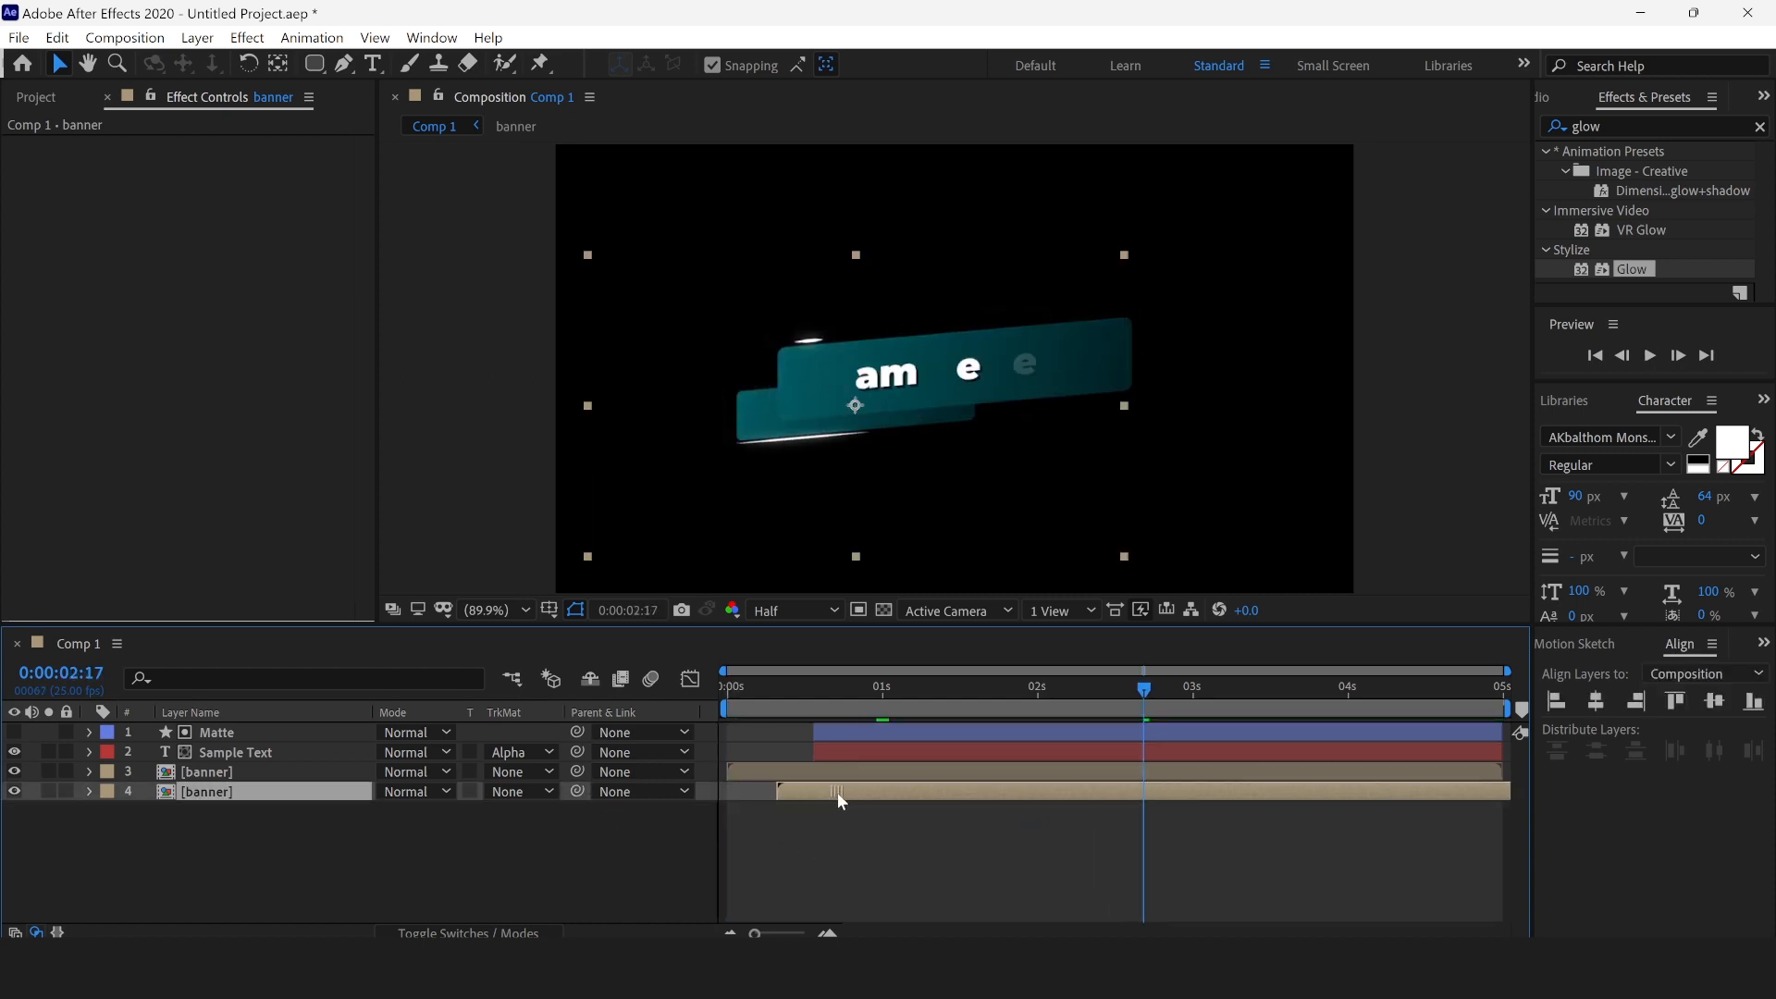
key(space)
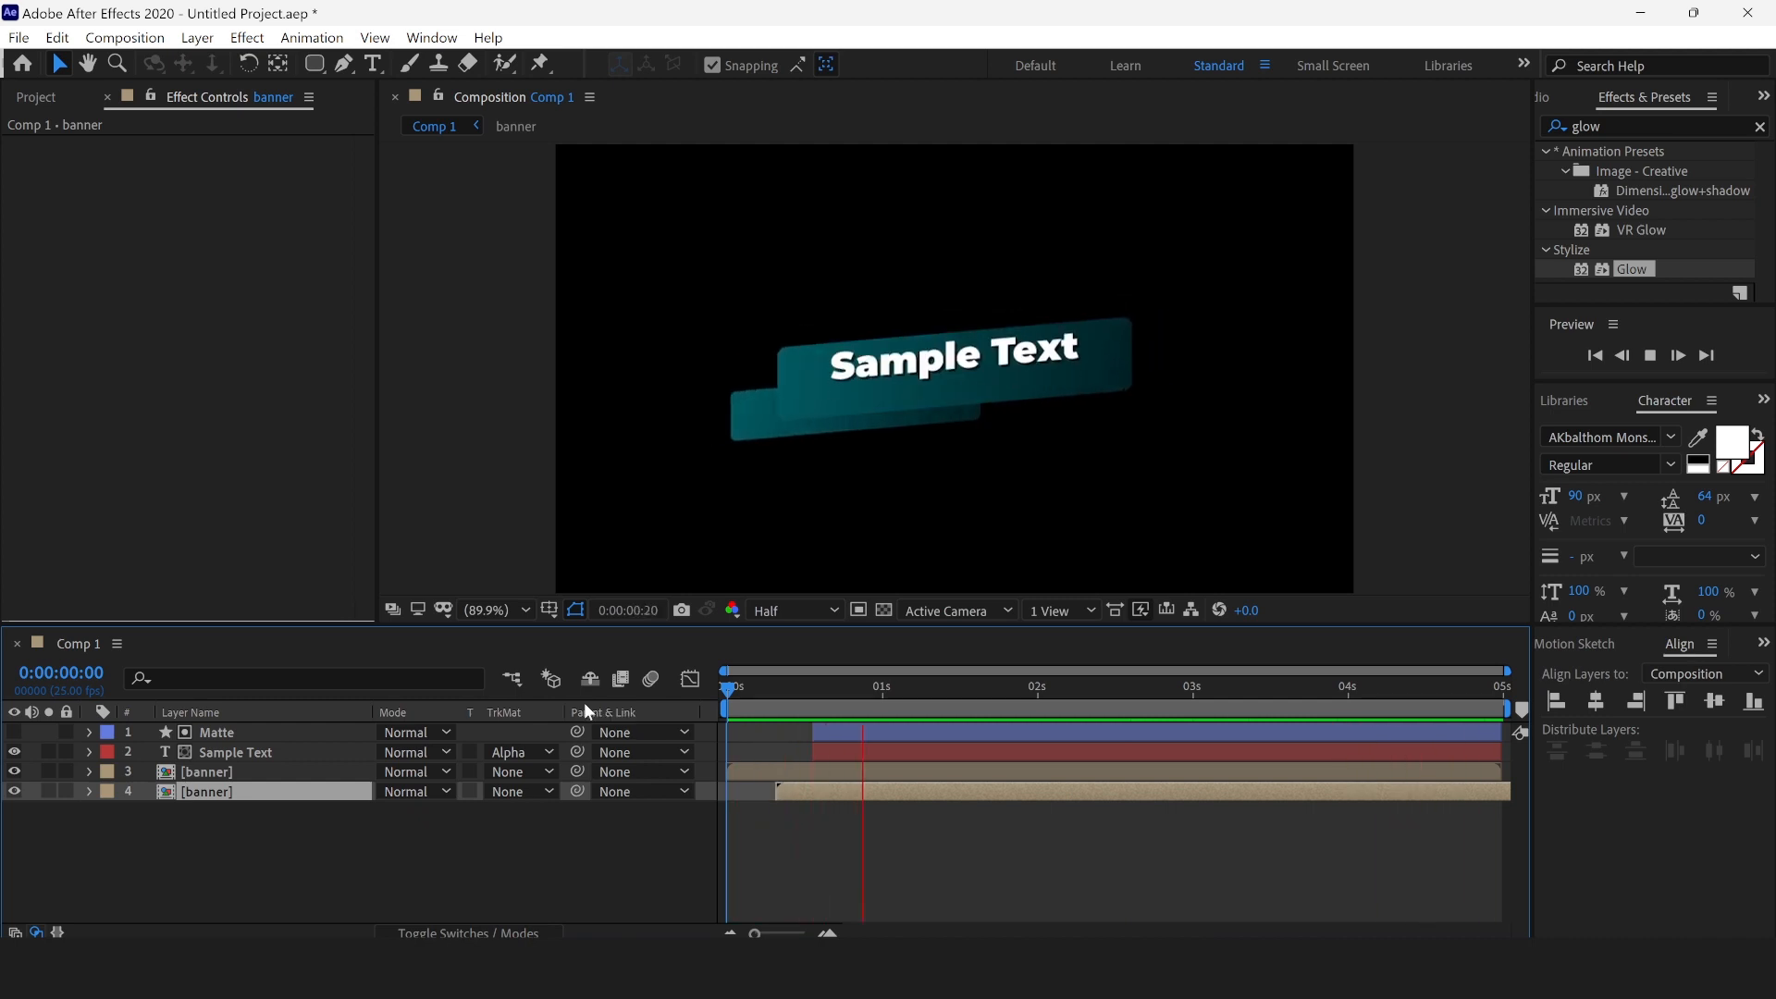
key(space)
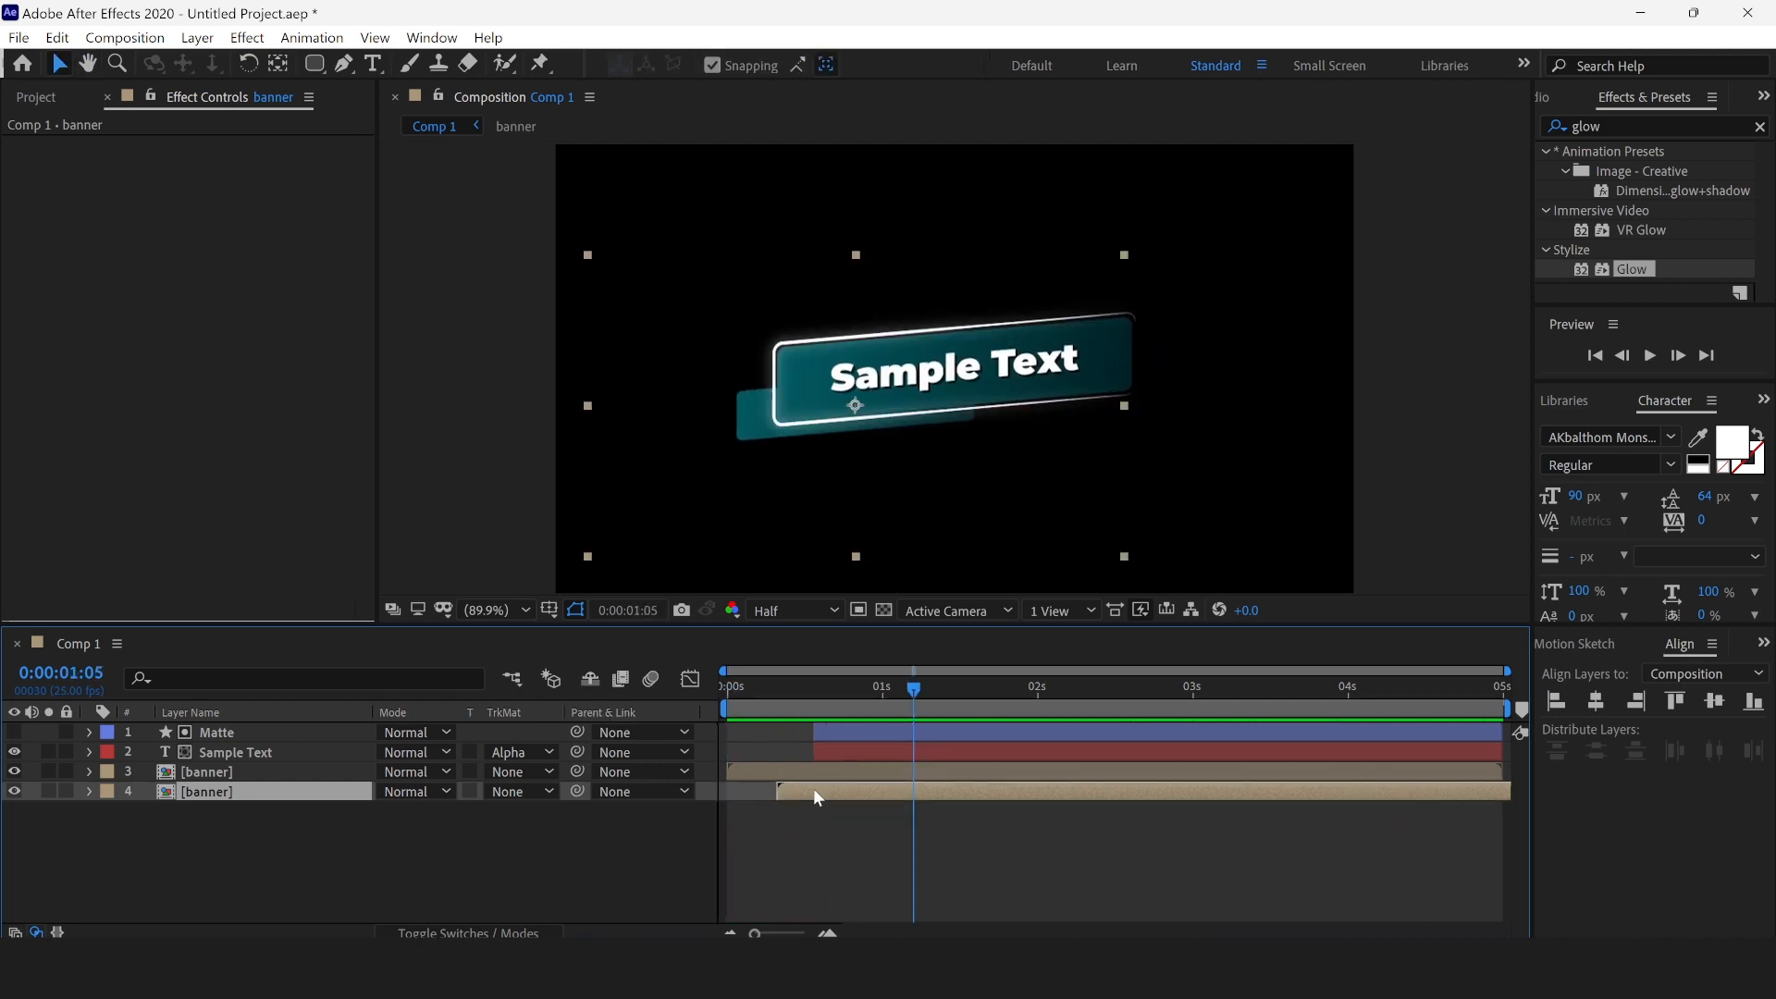
drag(646, 420, 638, 446)
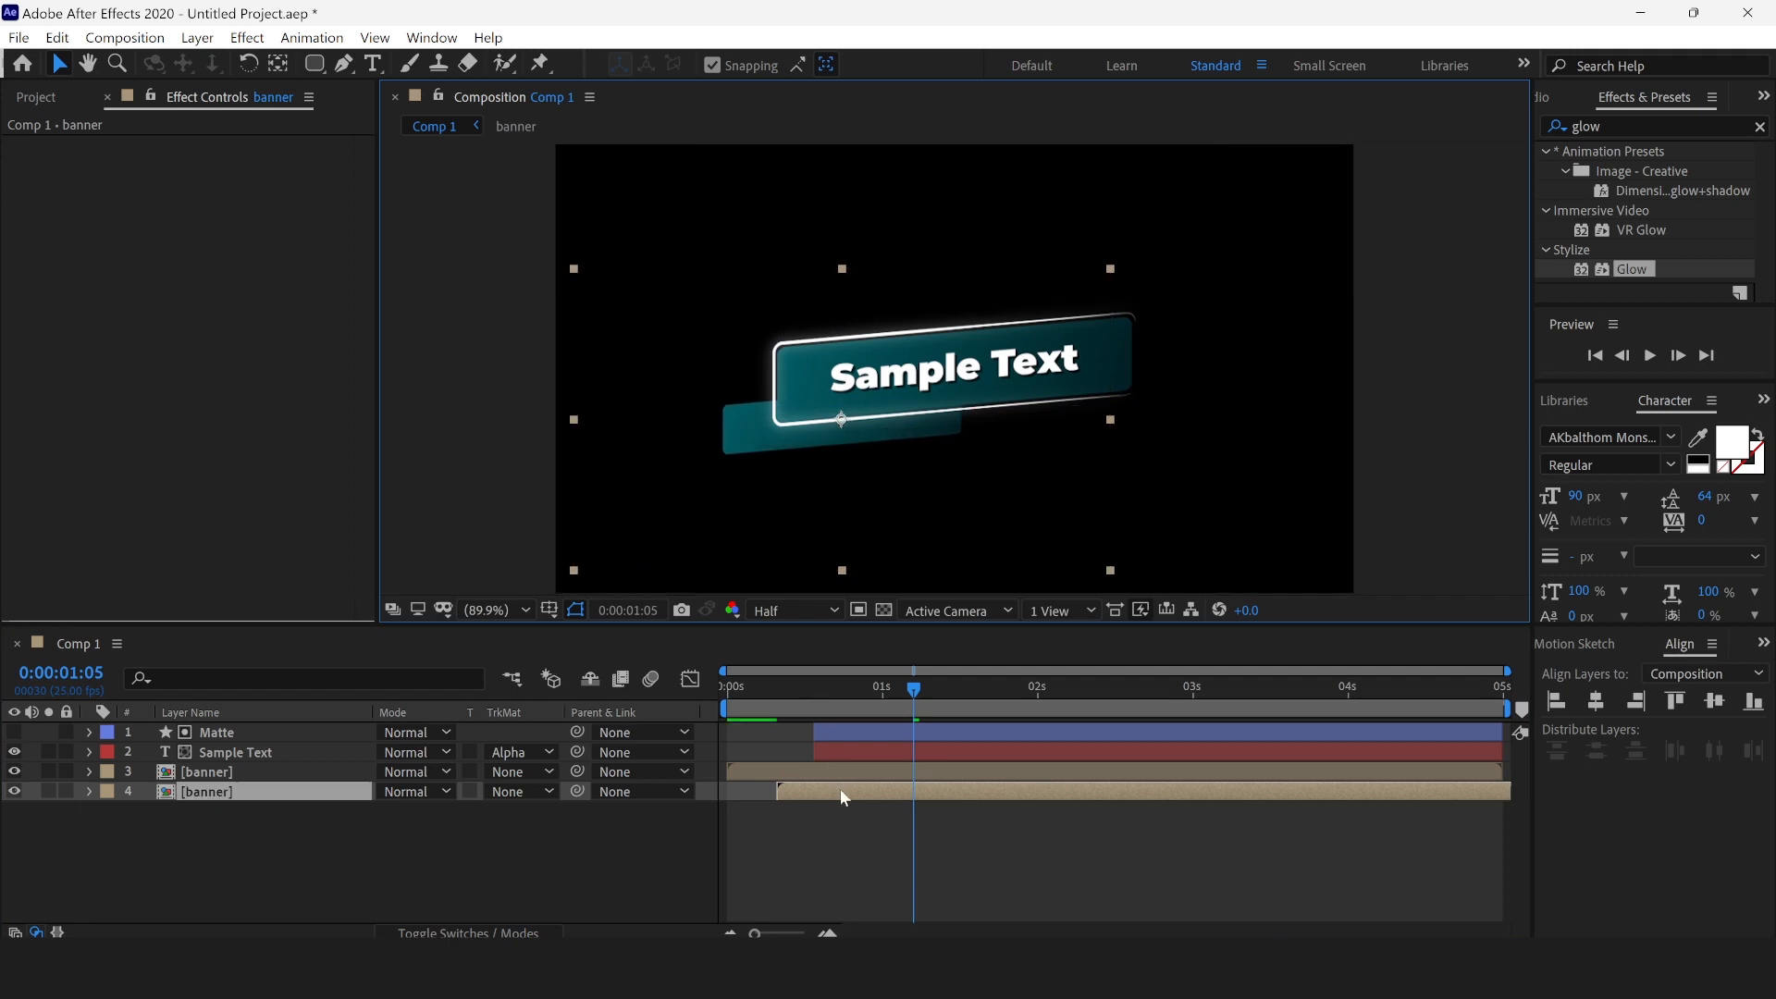
Step: Apply the Hue/Saturation effect to the lower banner layer and enable Colorize
click(1655, 127)
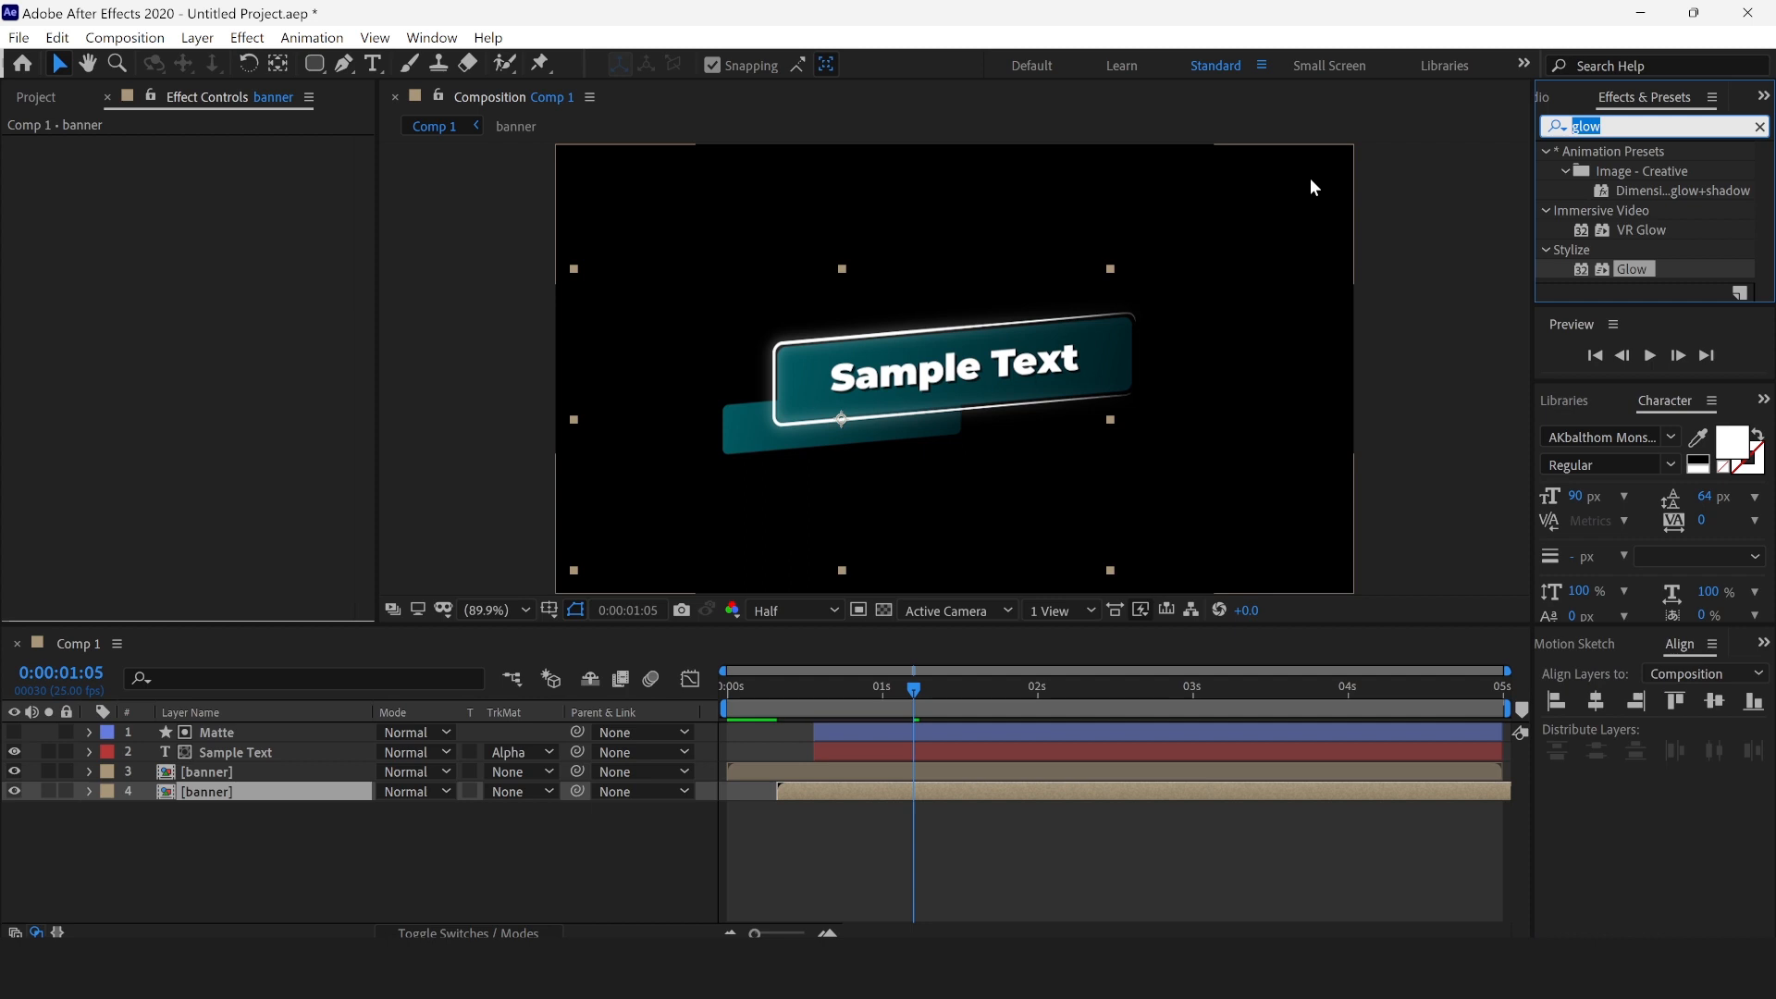
text(h)
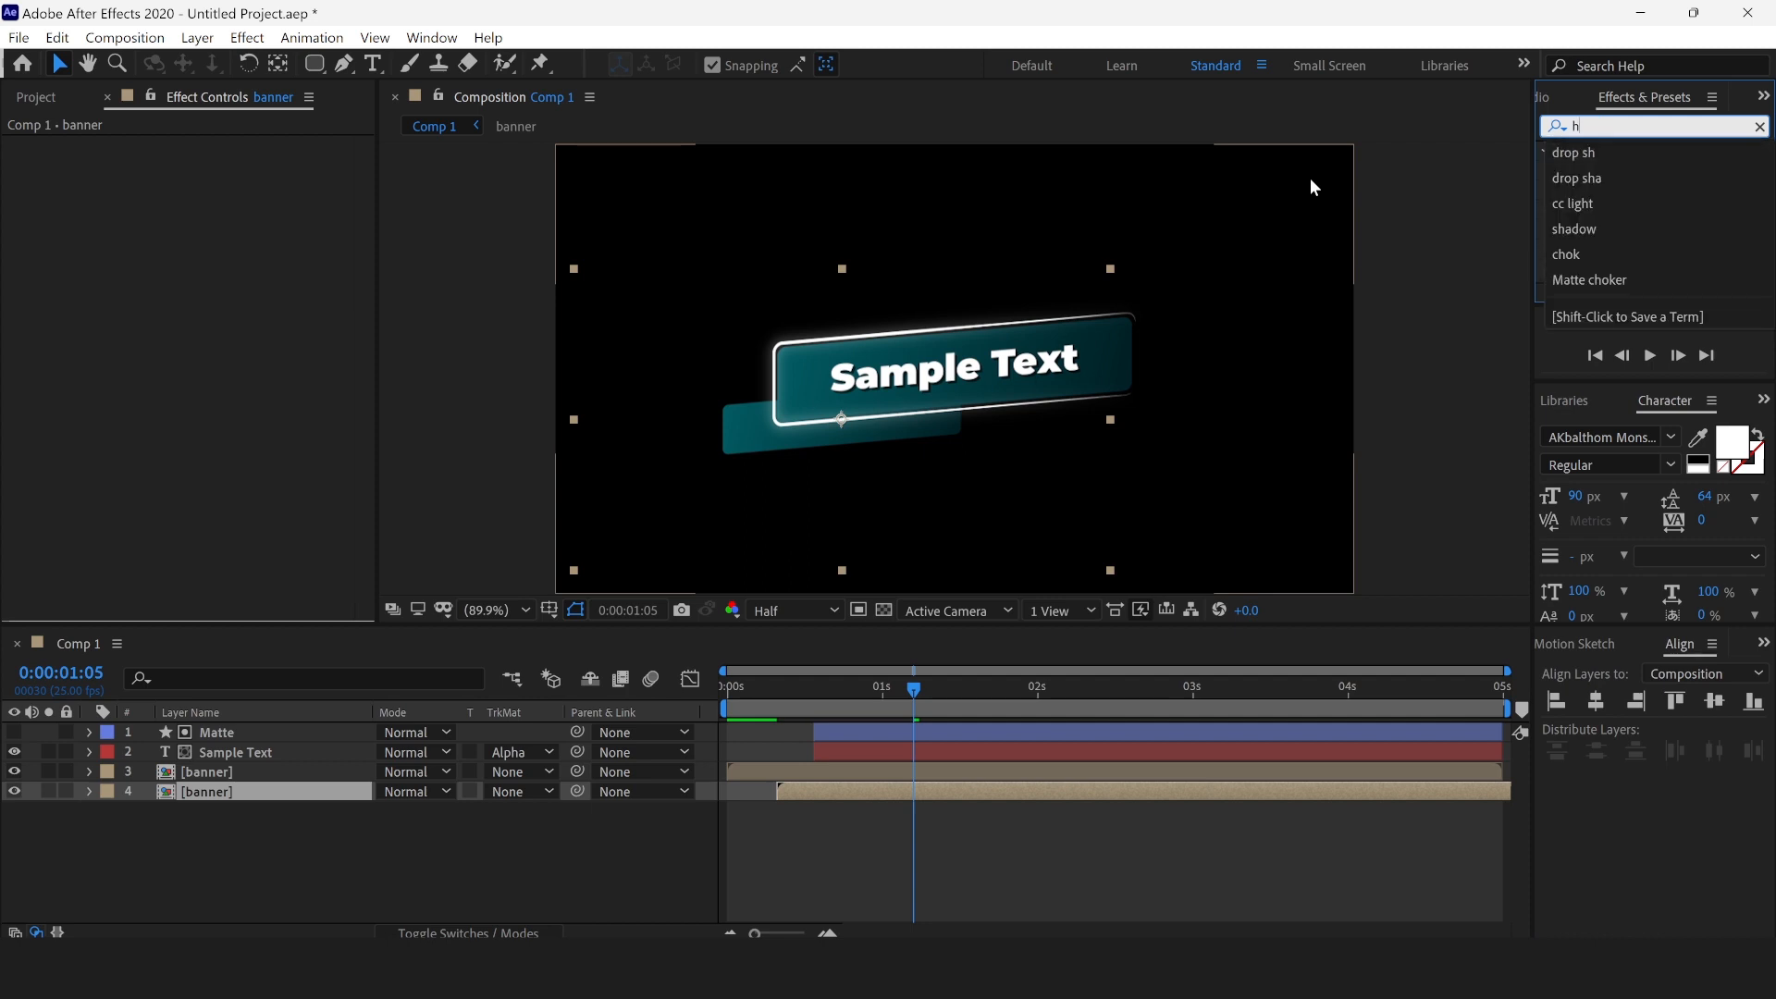
text(ue)
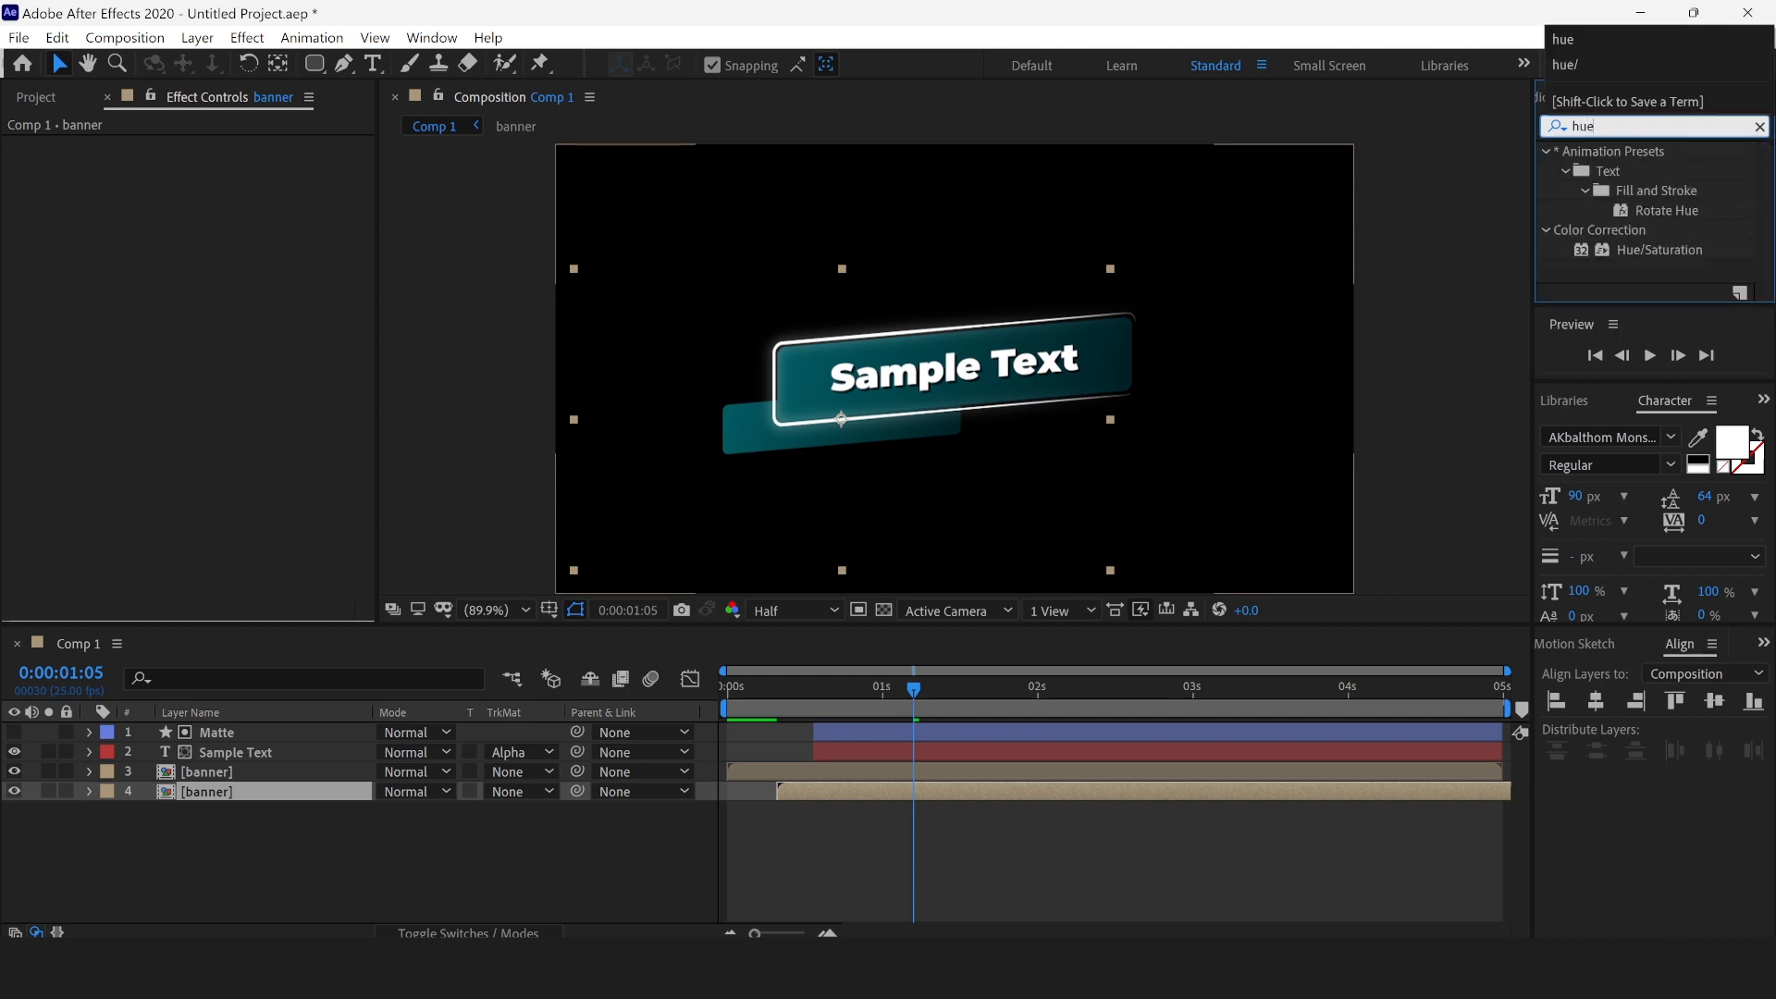
drag(1654, 248, 1117, 794)
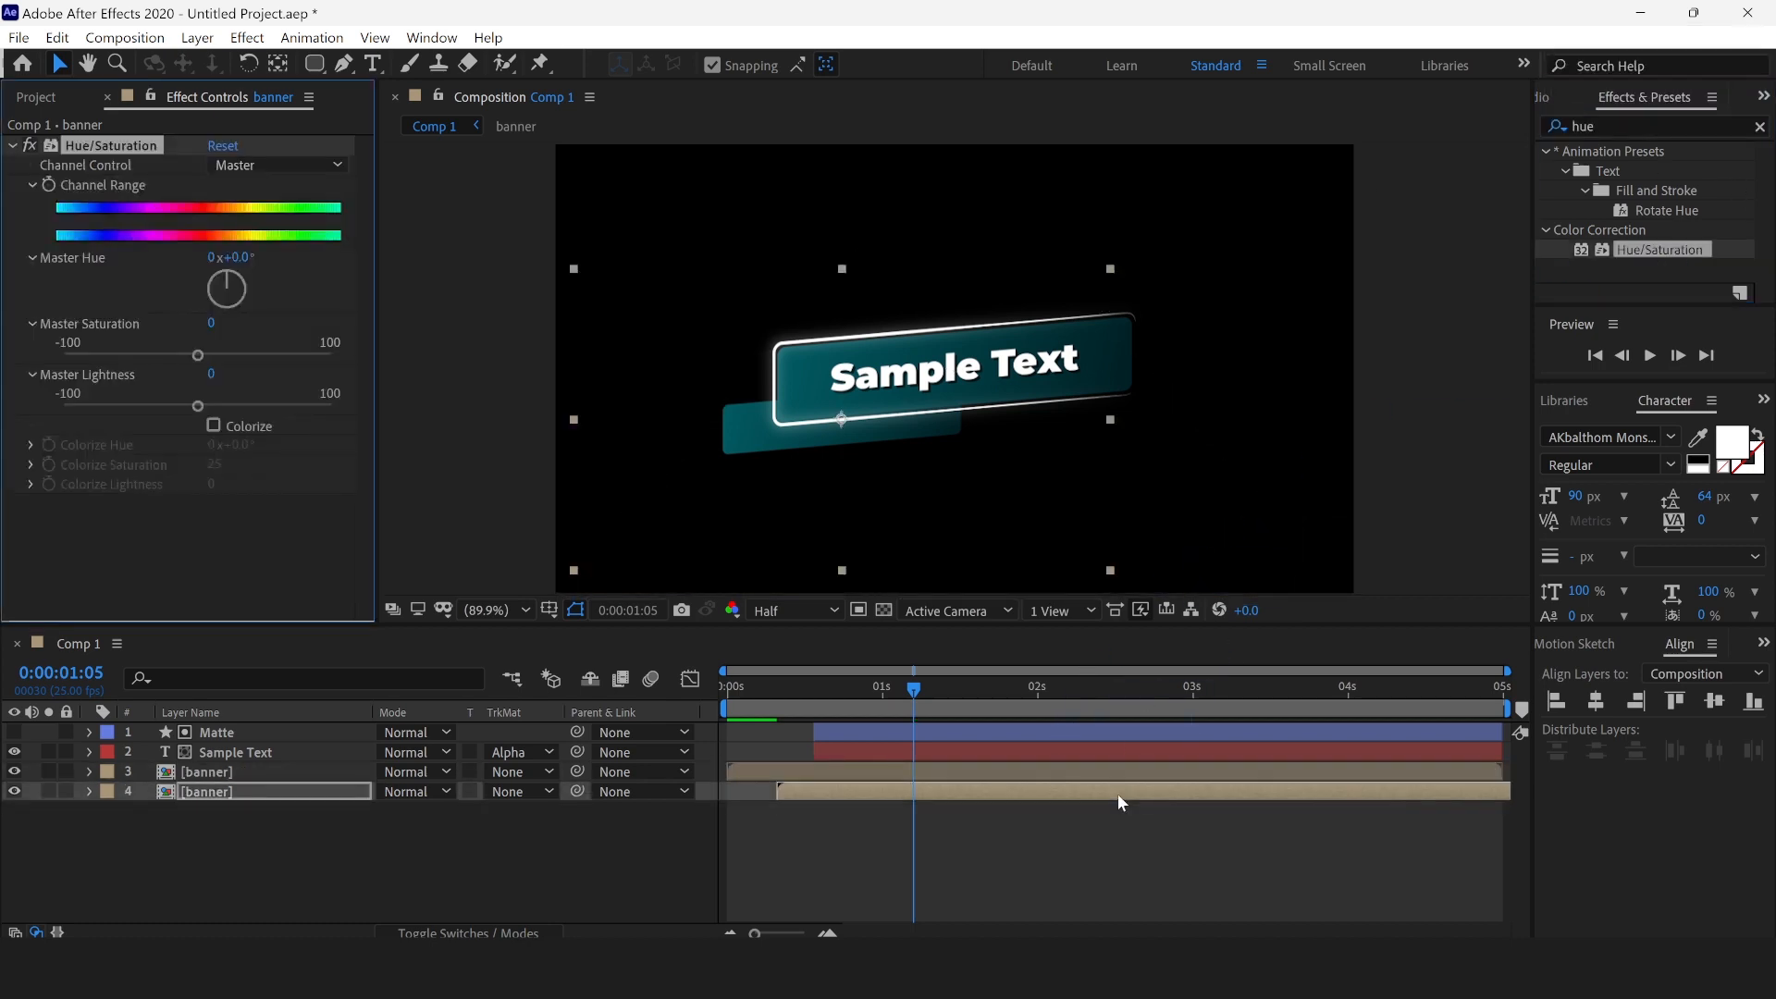
click(214, 426)
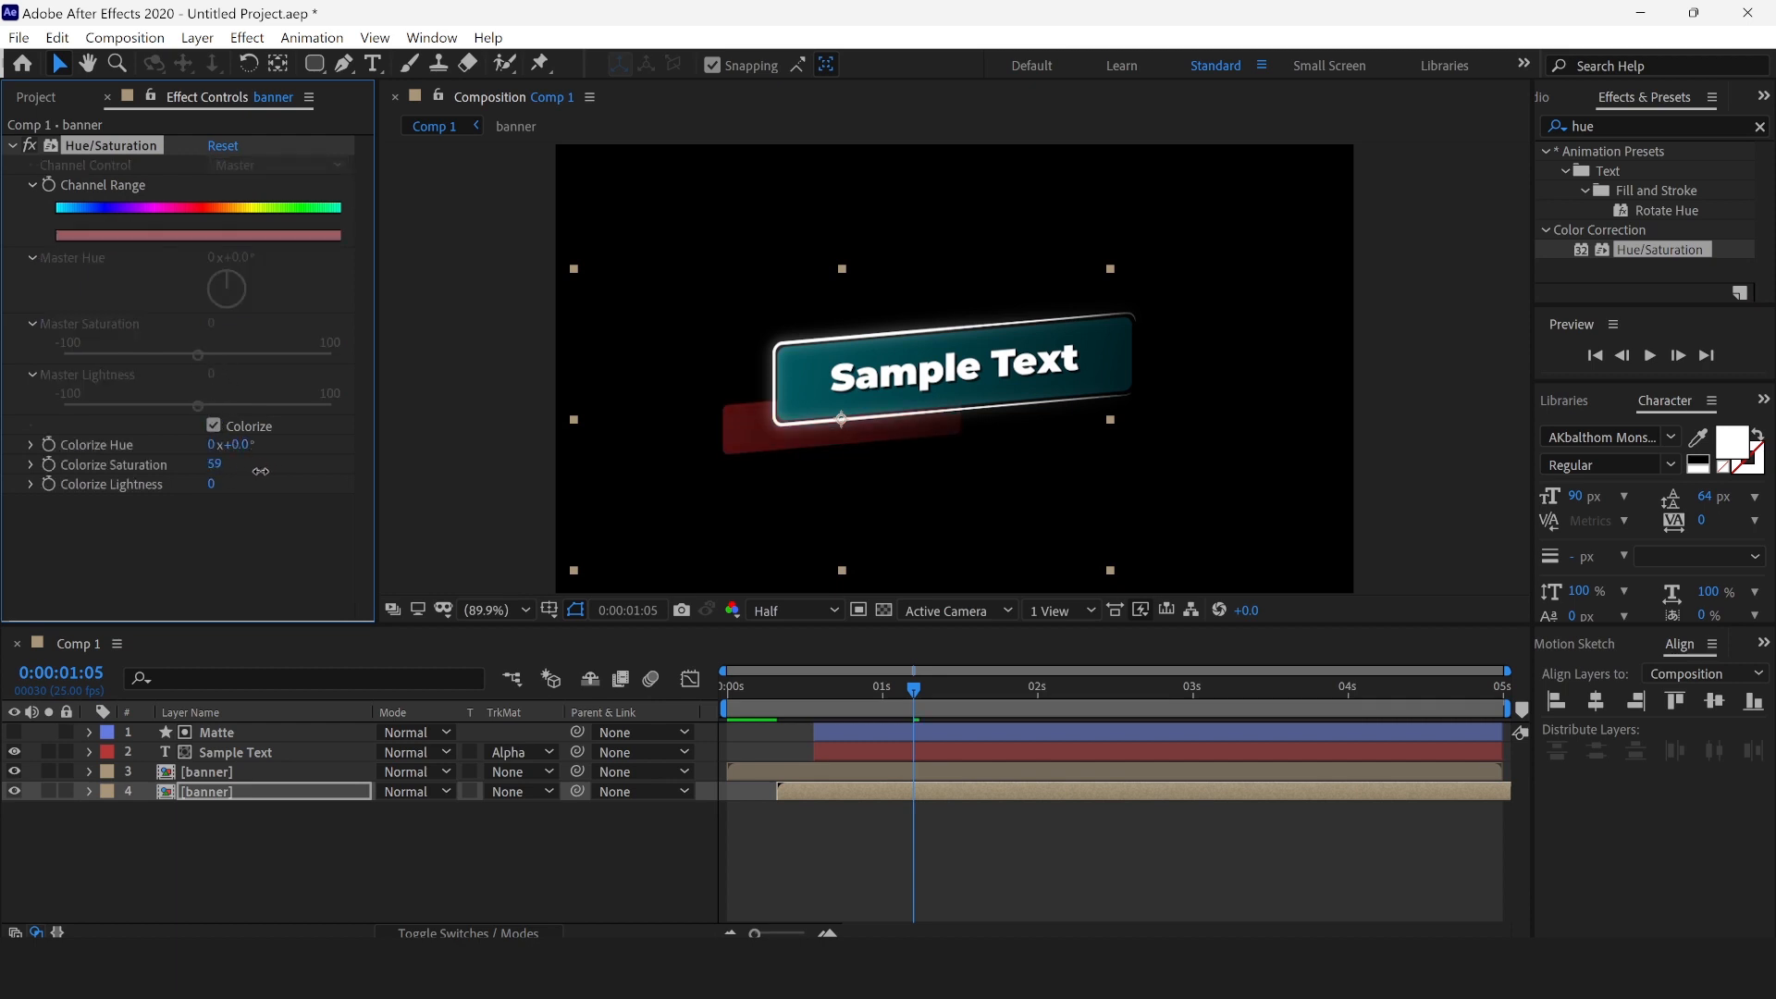
Step: Tint the lower banner green with Colorize Hue at 0x+99.0° and Colorize Saturation at 46
drag(316, 450, 444, 464)
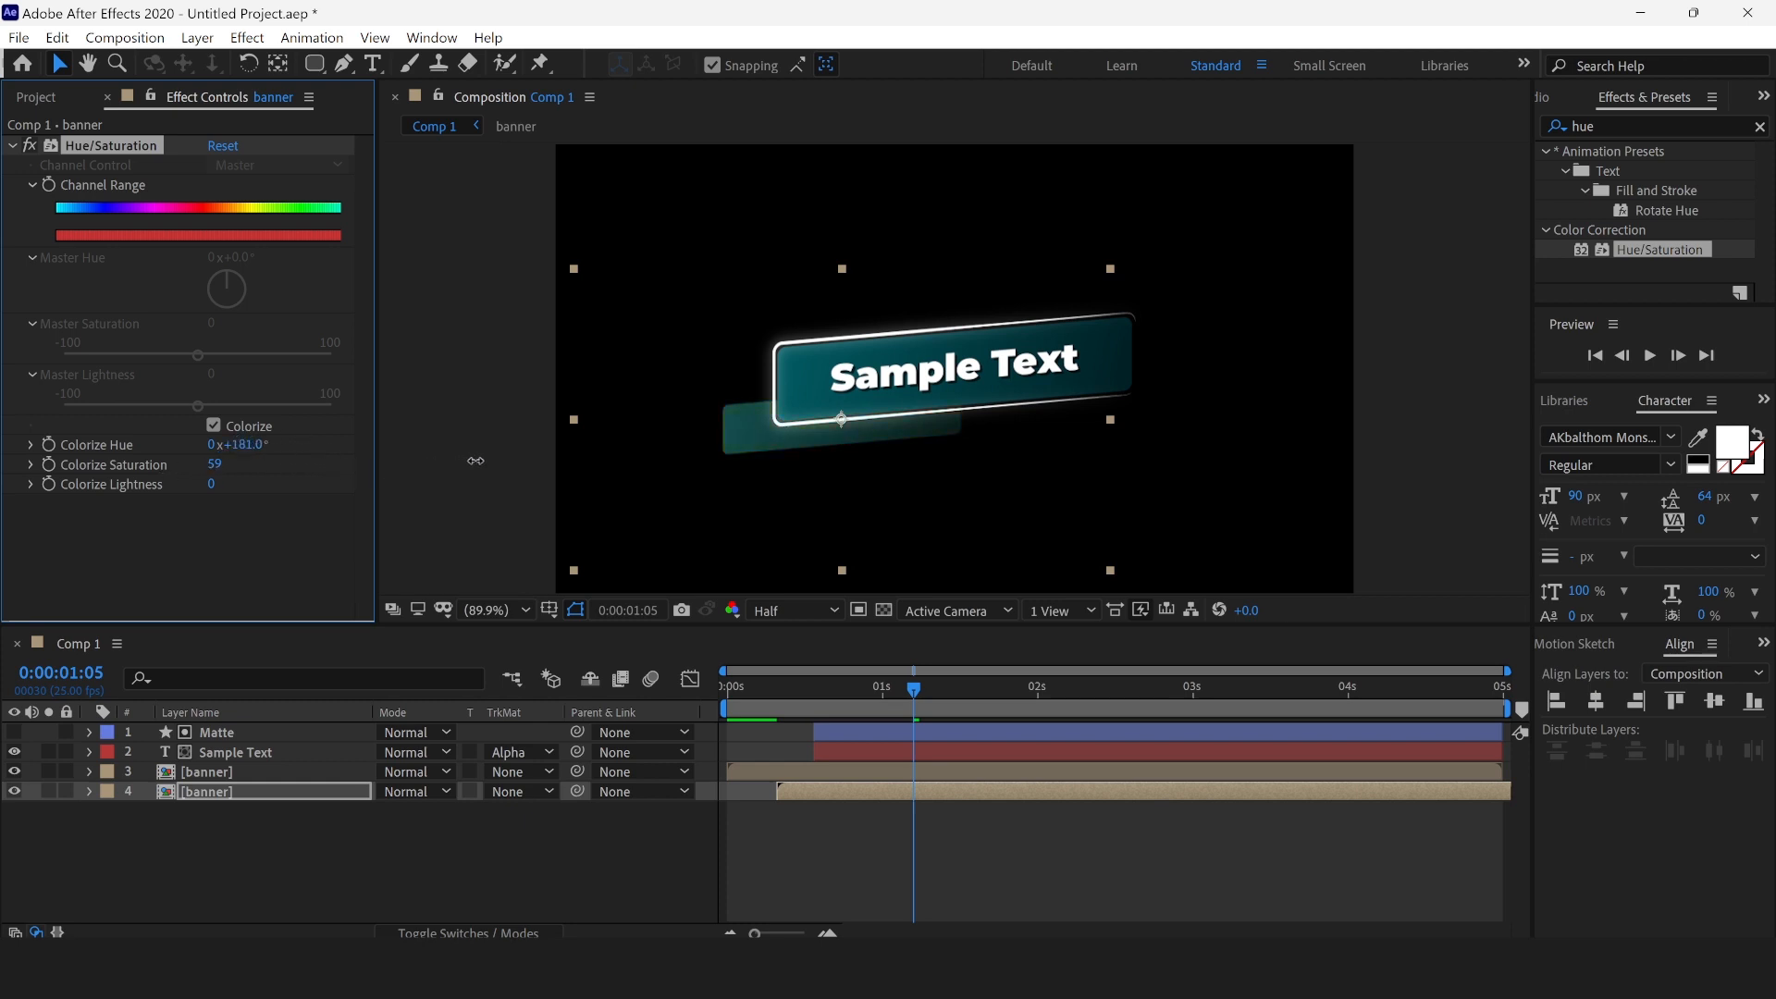
drag(256, 449, 228, 448)
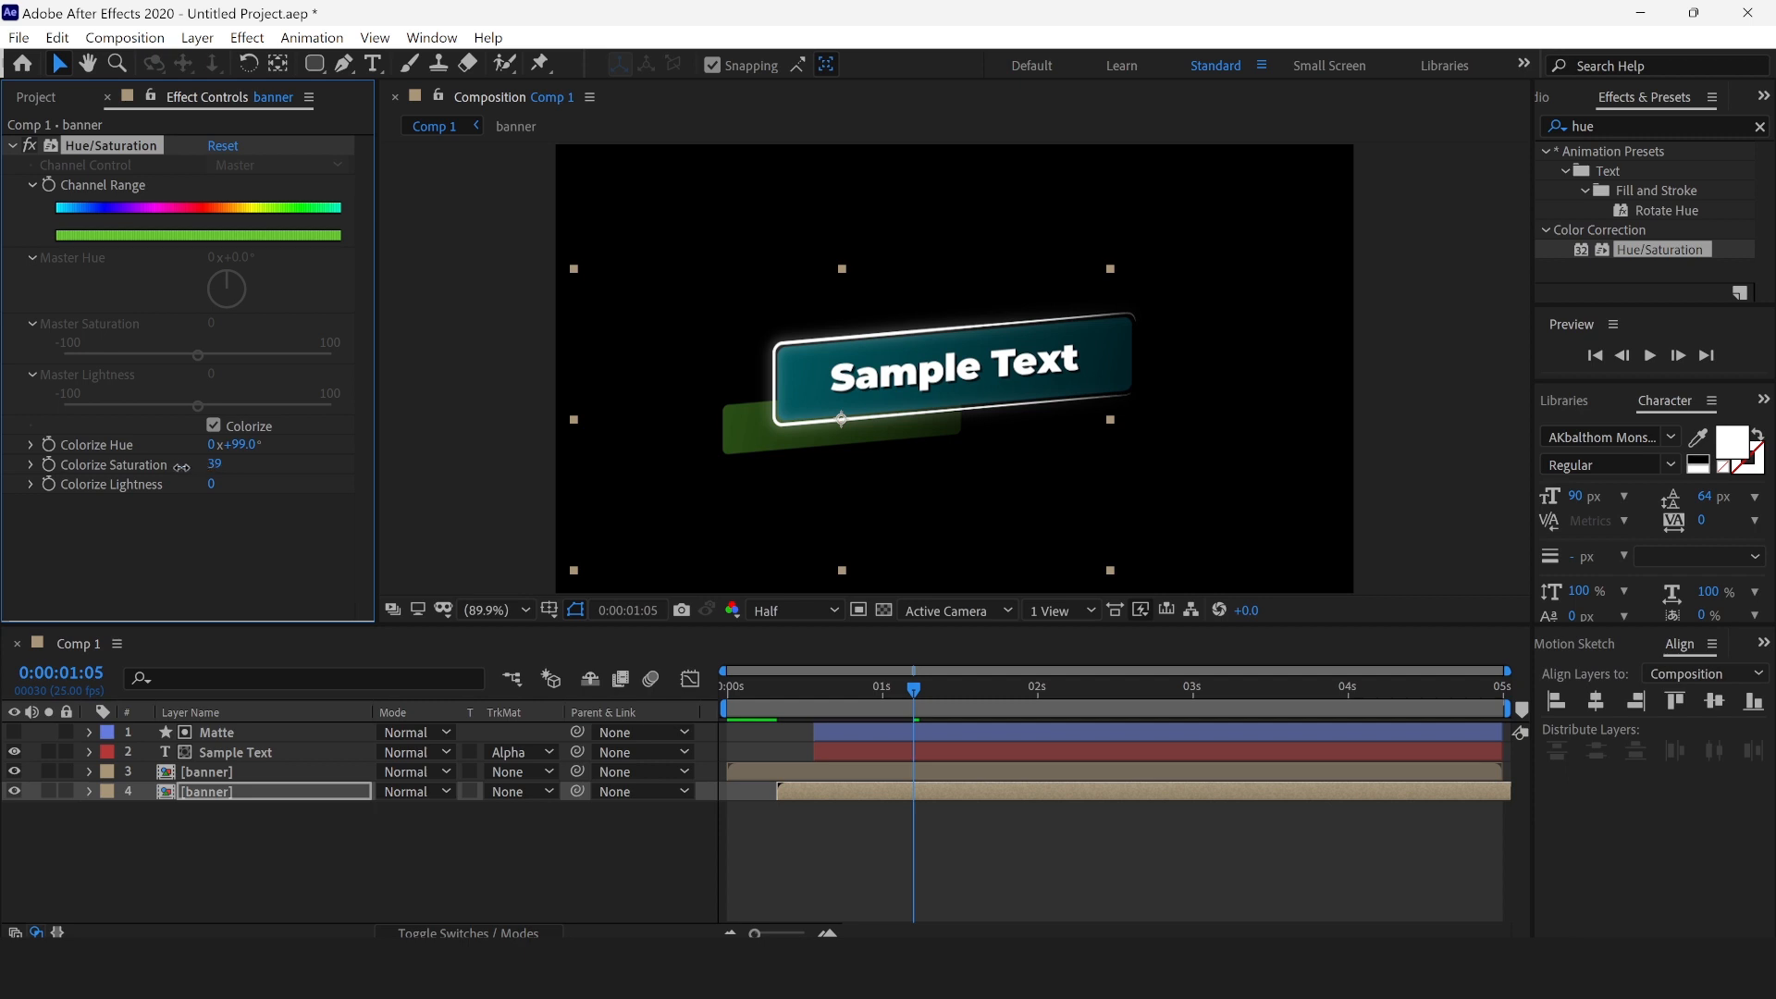
drag(183, 467, 181, 467)
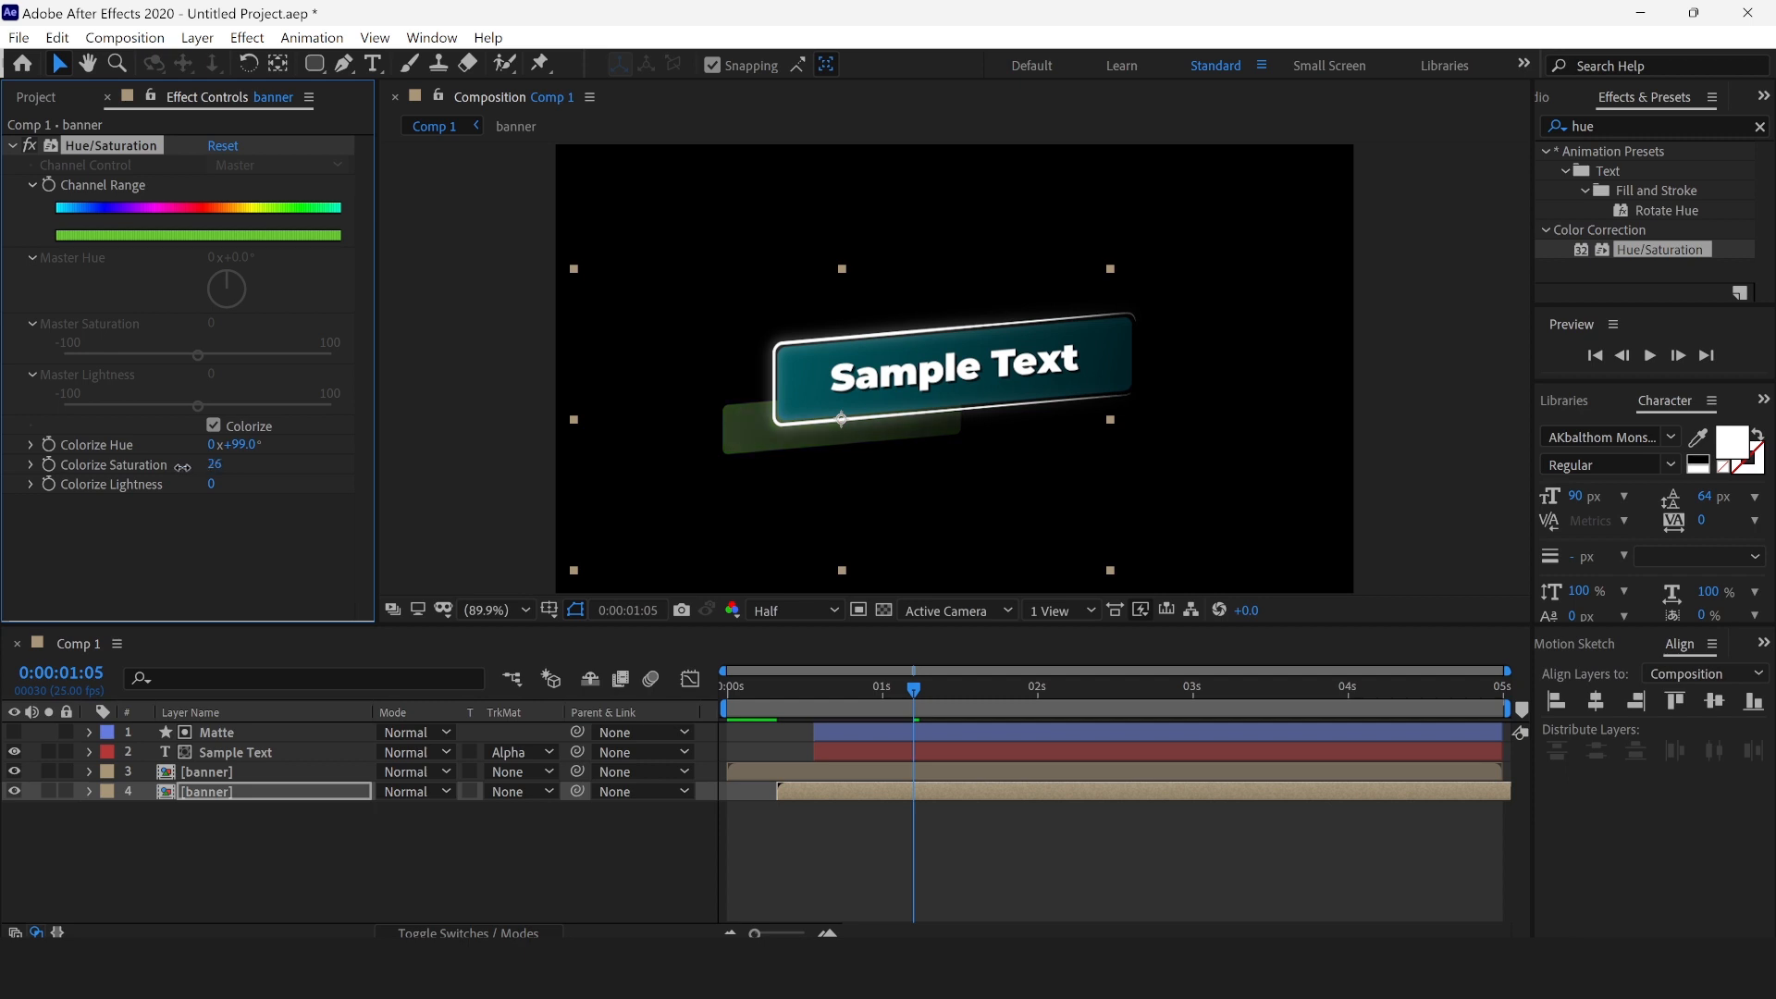
Step: Preview the recoloured banner from 0:00:00:00 and move the lower banner slightly up and right, closer behind the main one
click(740, 686)
key(space)
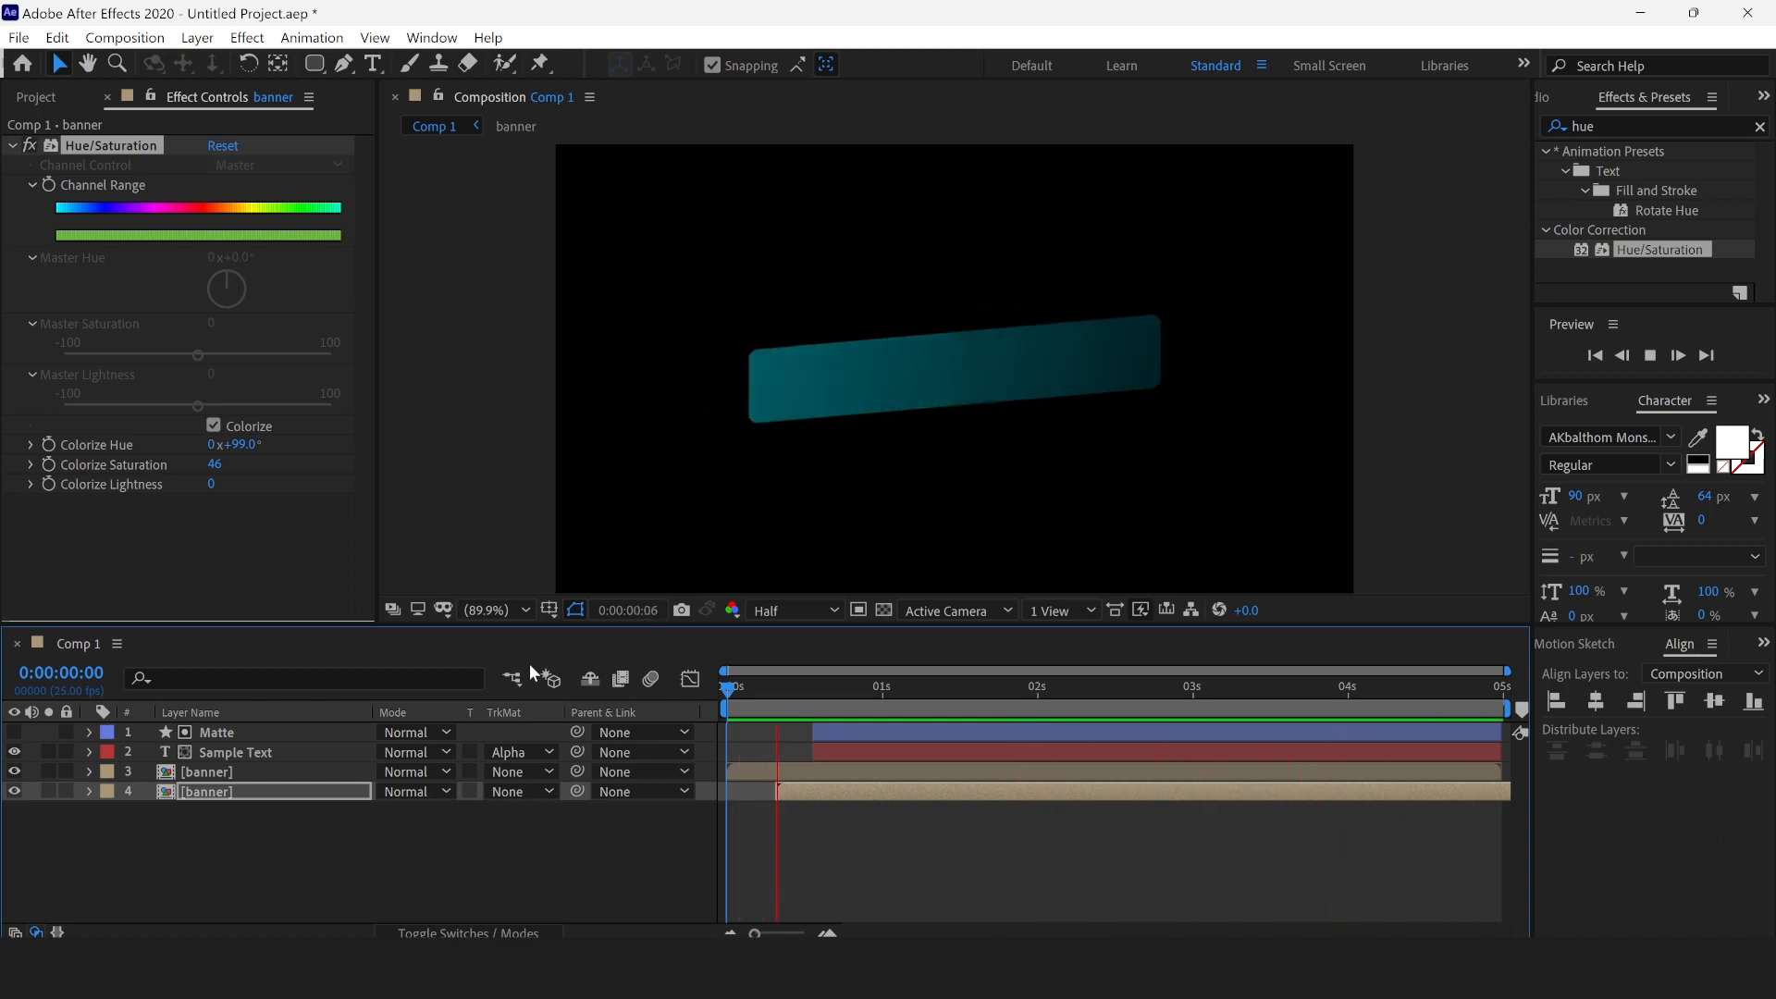
key(space)
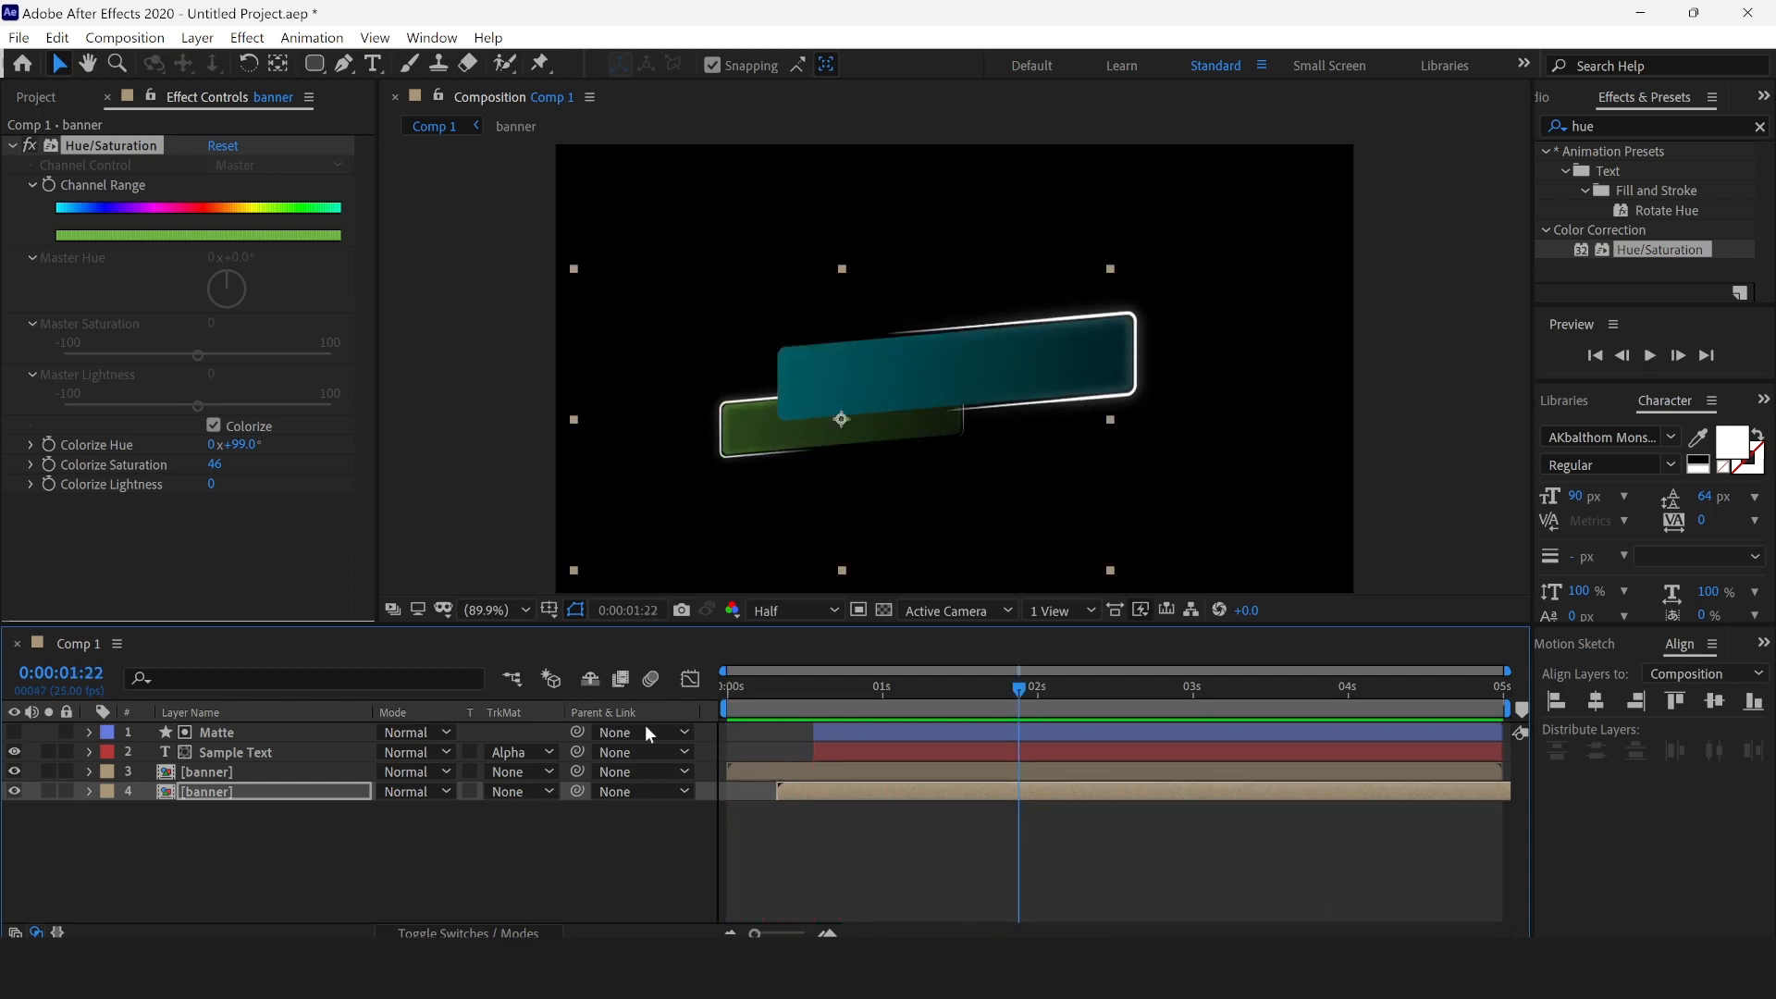
drag(721, 445, 737, 431)
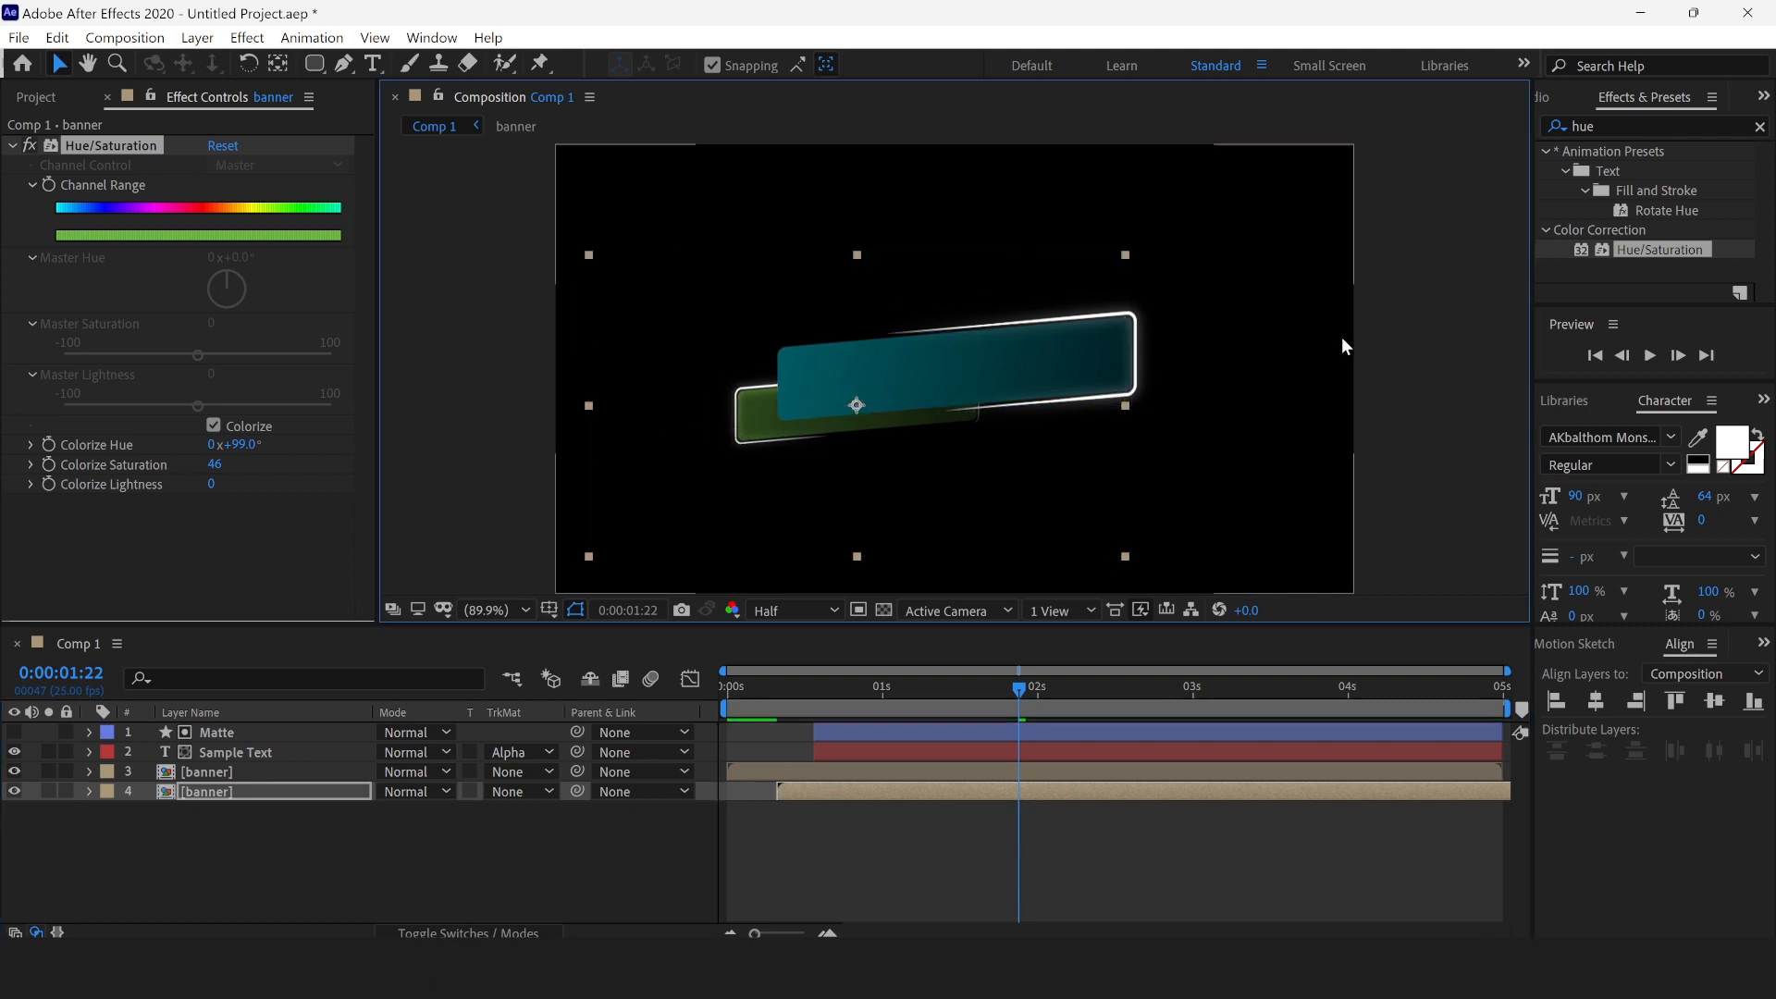
Step: Find the Gaussian Blur effect and apply it to the lower banner layer
key(ctrl+5)
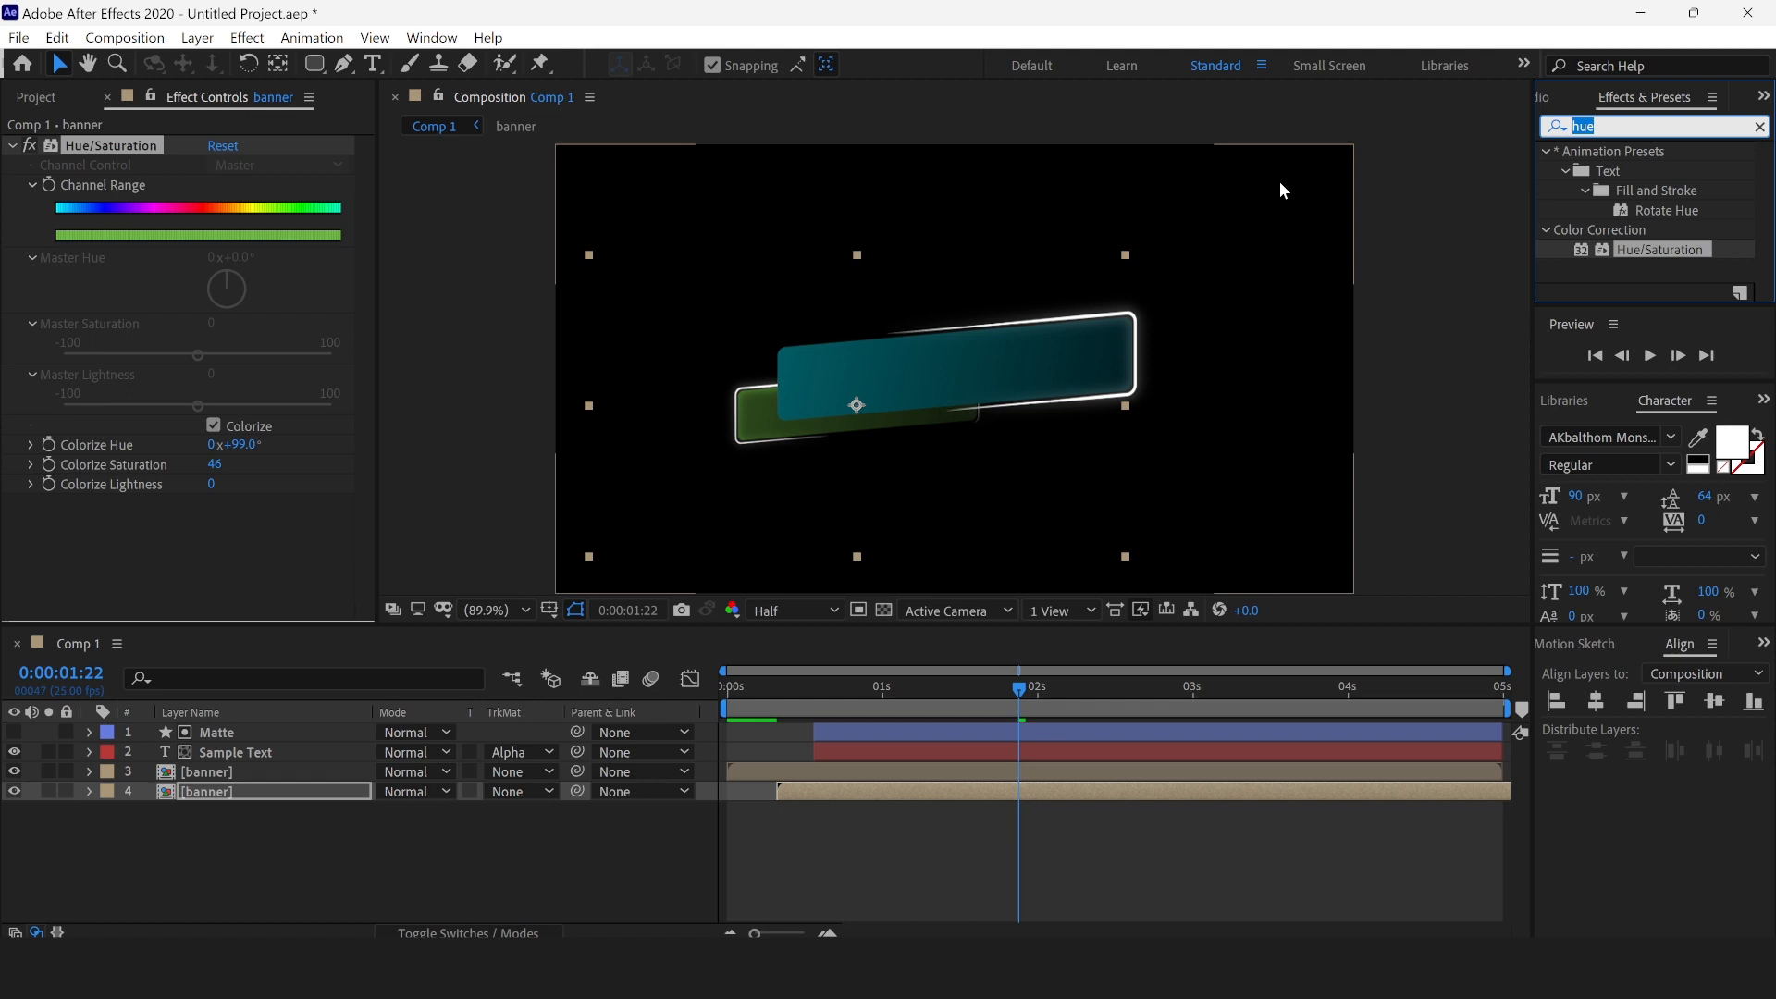
text(blur)
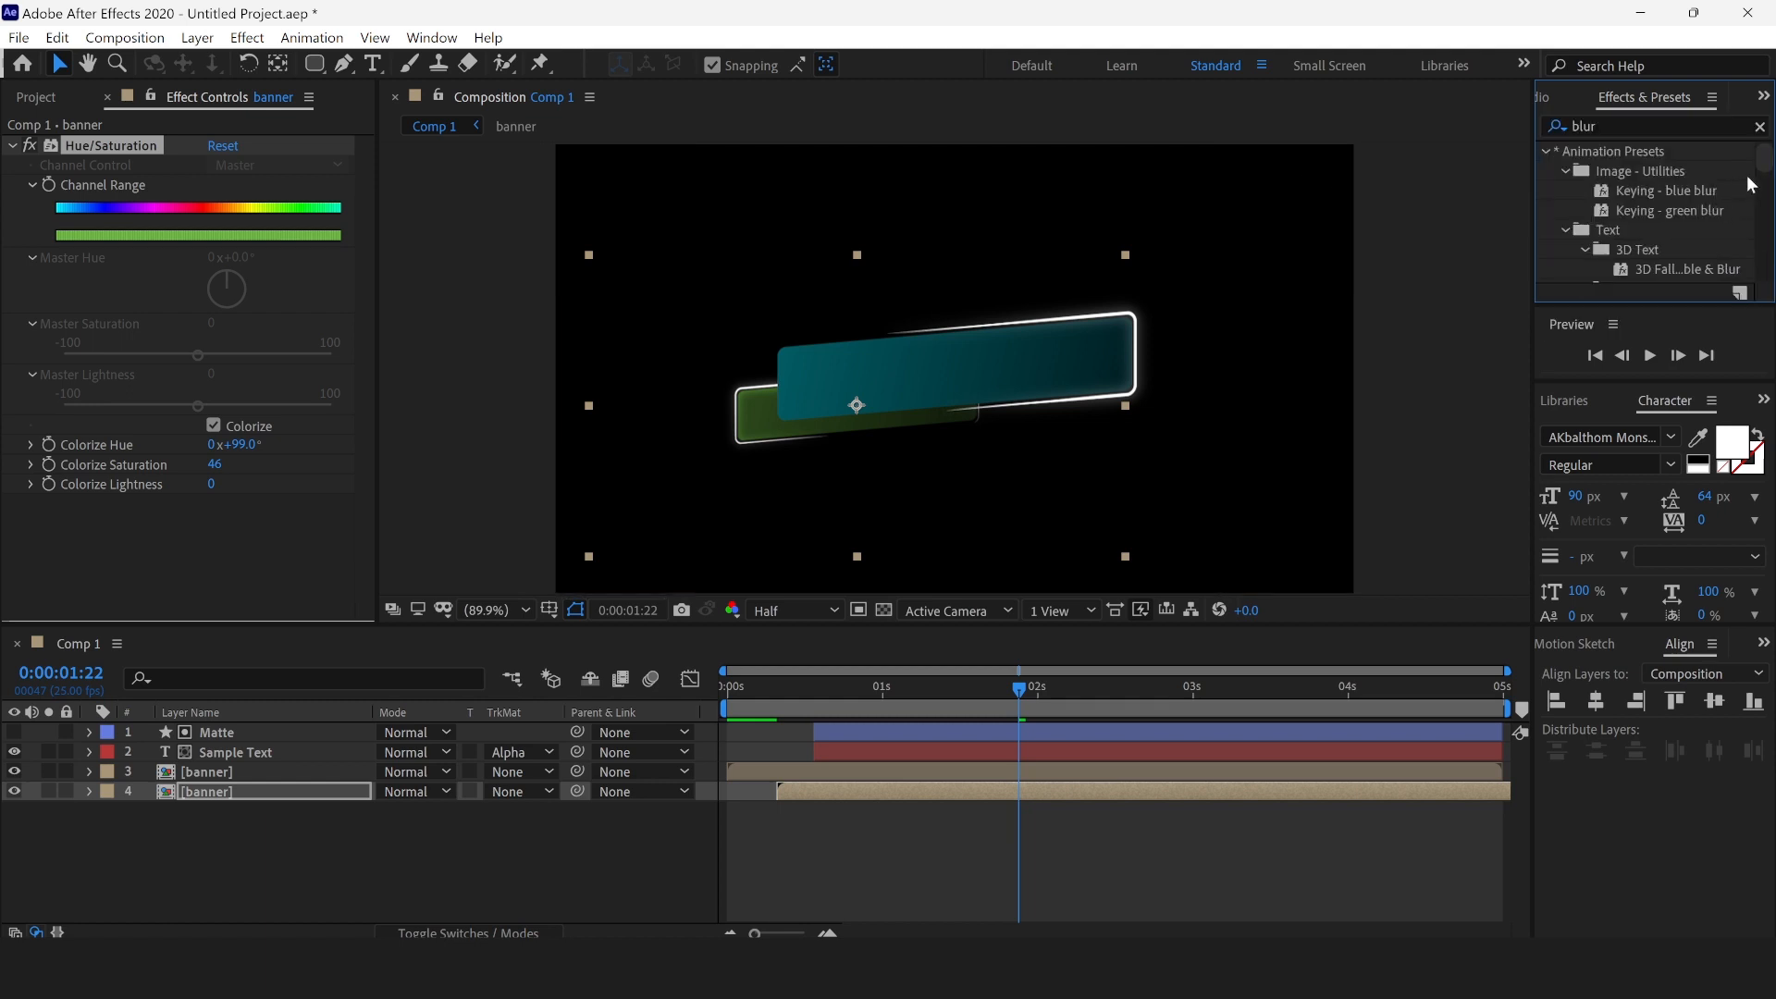
drag(1764, 163, 978, 795)
click(1652, 234)
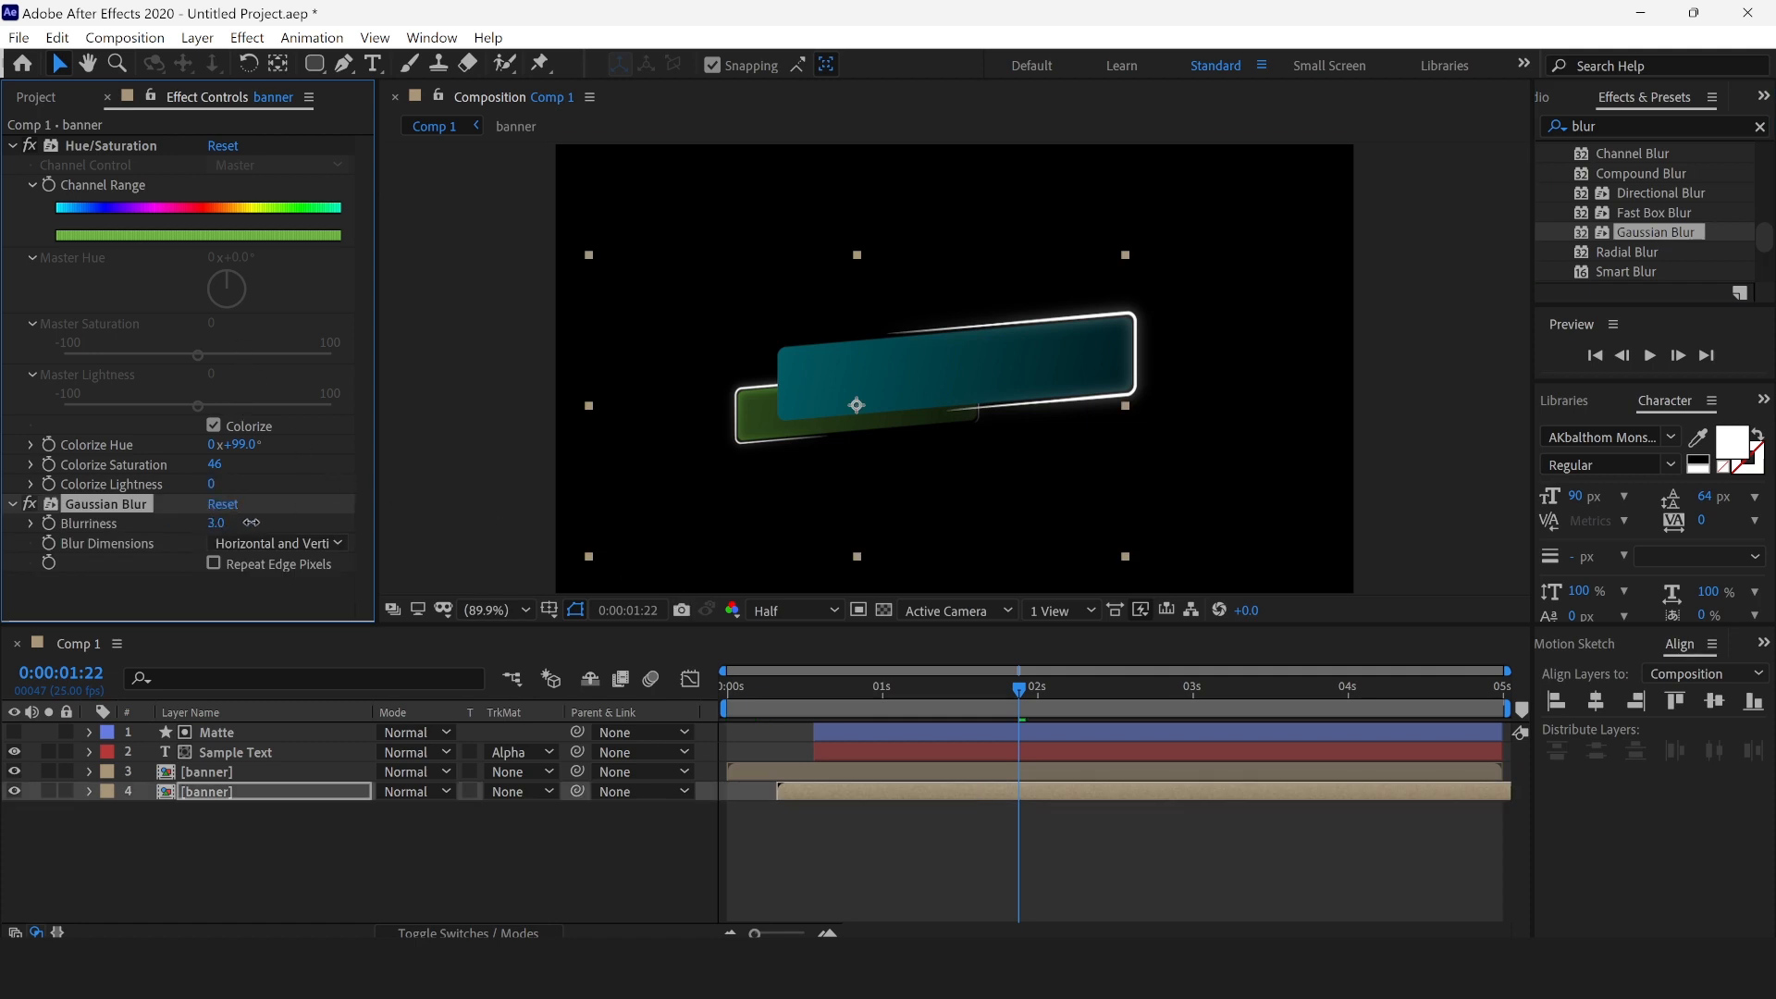
Step: Set the lower banner's Gaussian Blur Blurriness to 14.6 and preview the animation from 0:00:00:00
drag(314, 530, 395, 531)
drag(222, 523, 241, 523)
key(Home)
key(space)
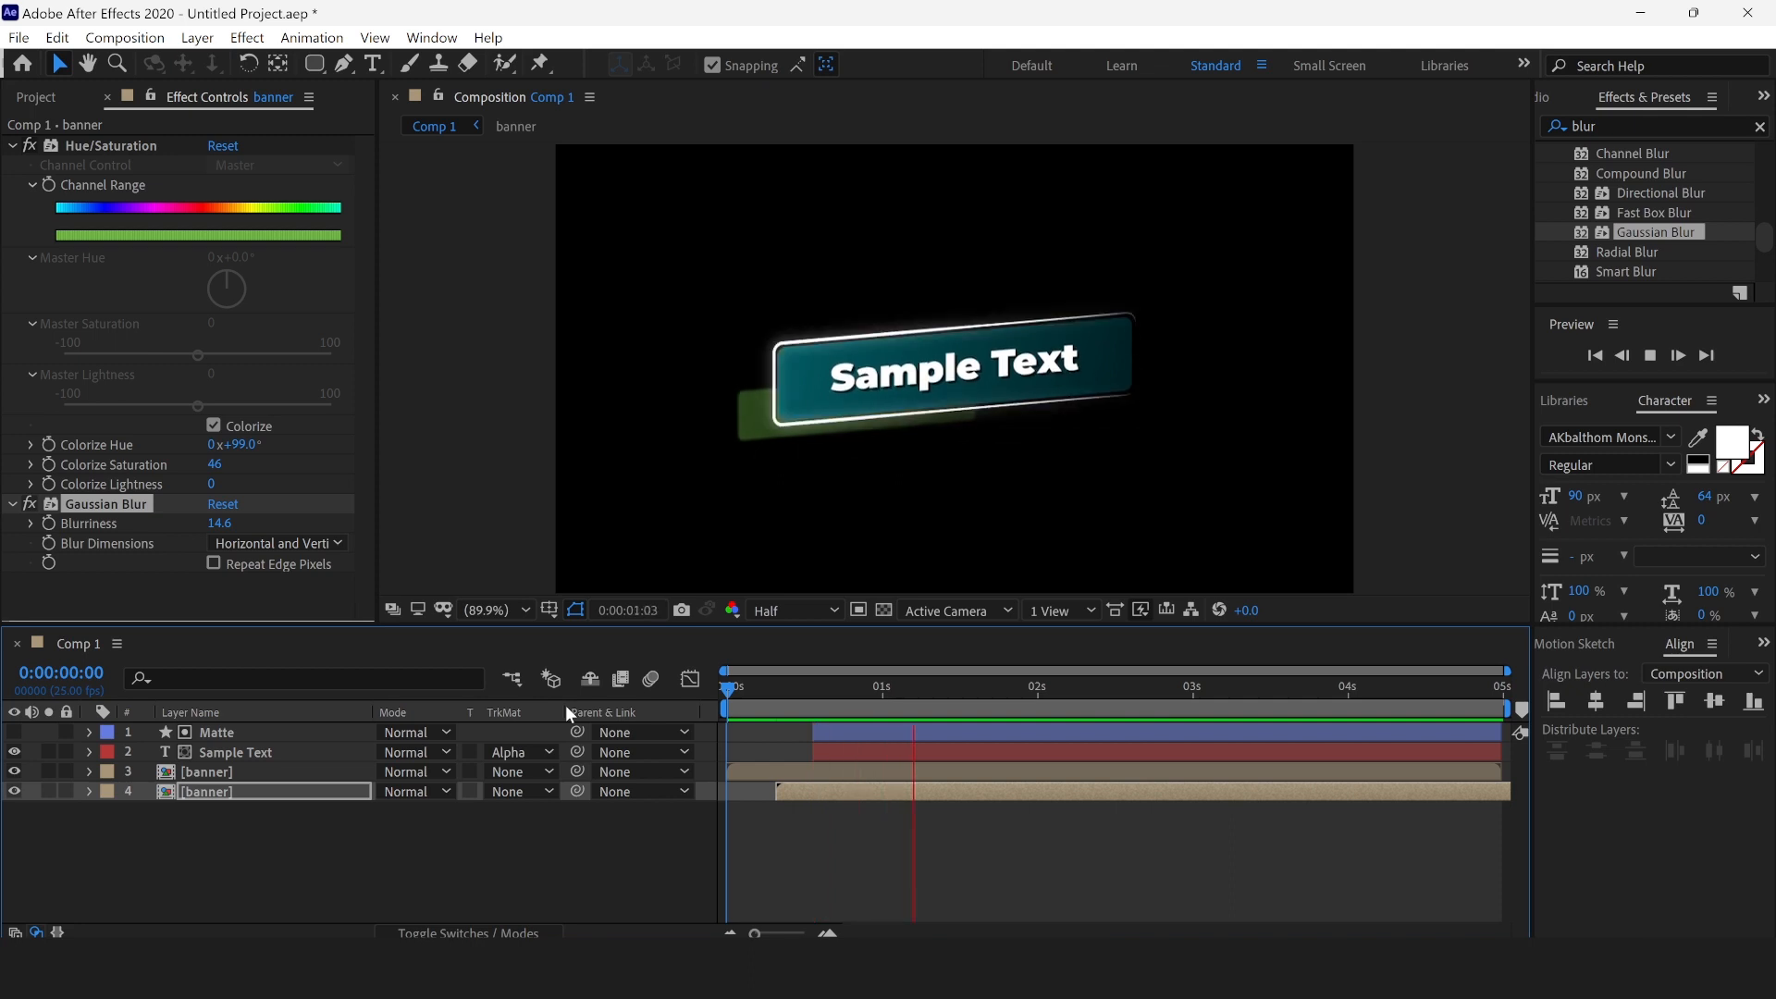
key(space)
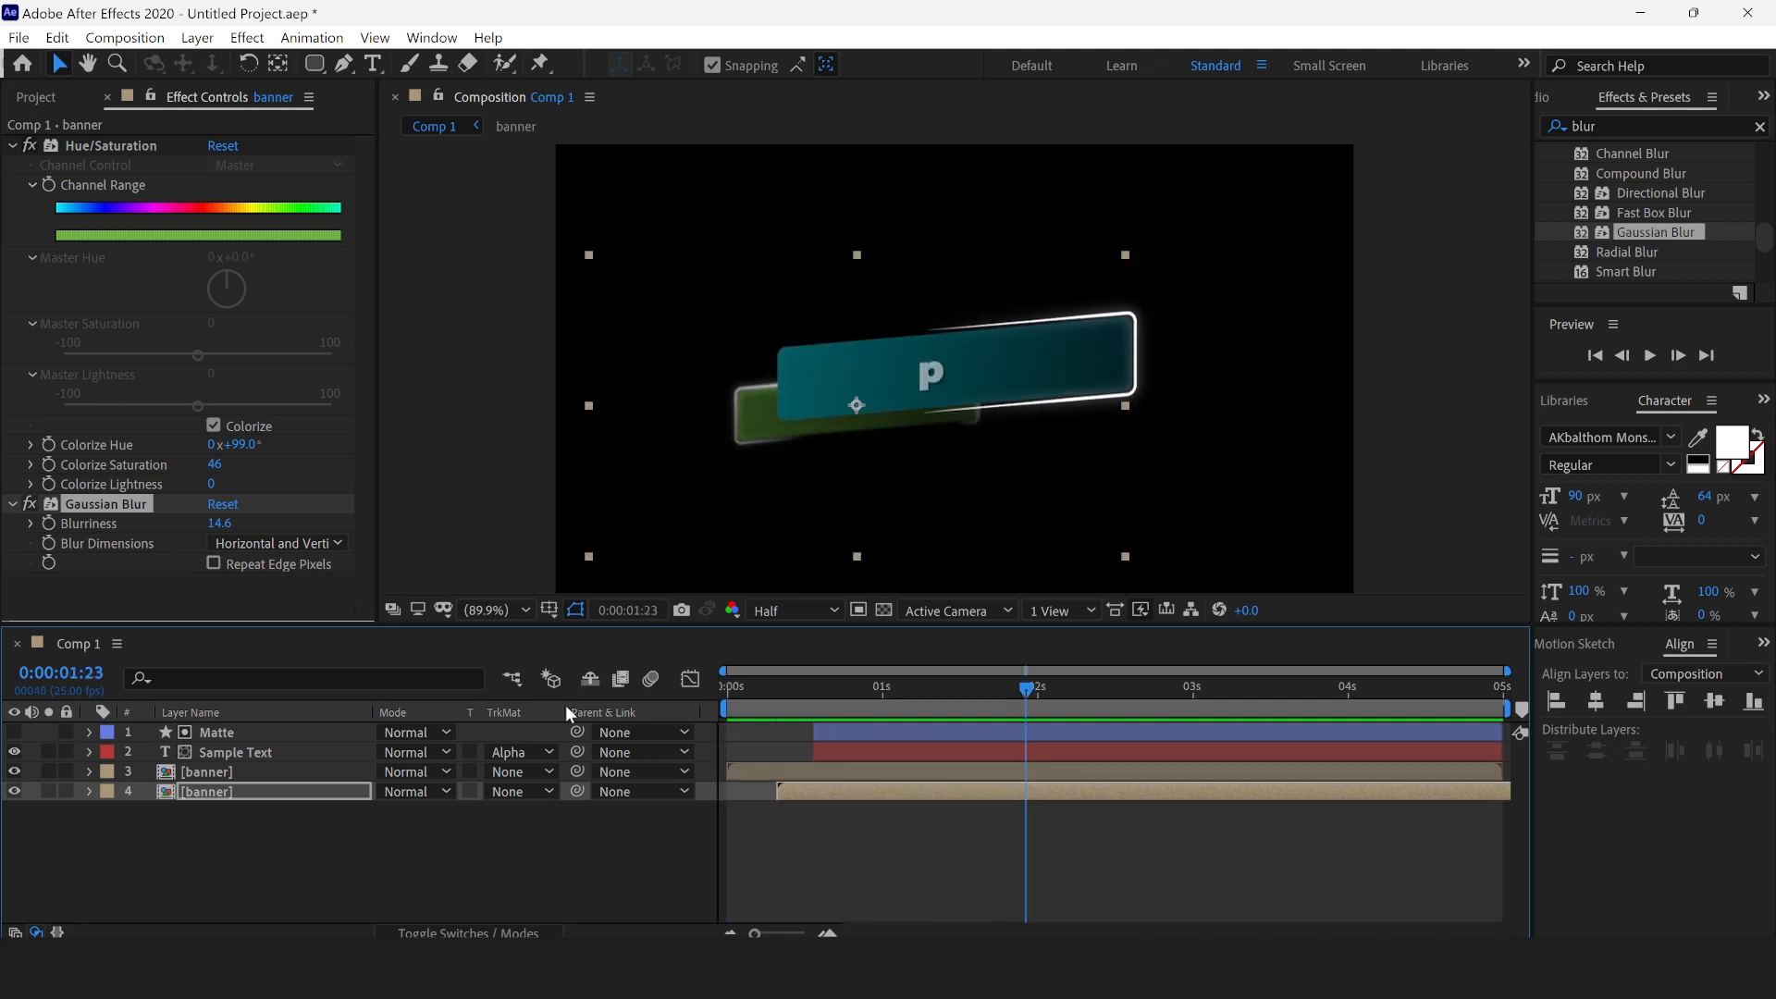
Step: Duplicate the green banner layer, place the copy behind the main banner's upper right, and delay its start to match the Sample Text layer
click(220, 797)
key(ctrl+d)
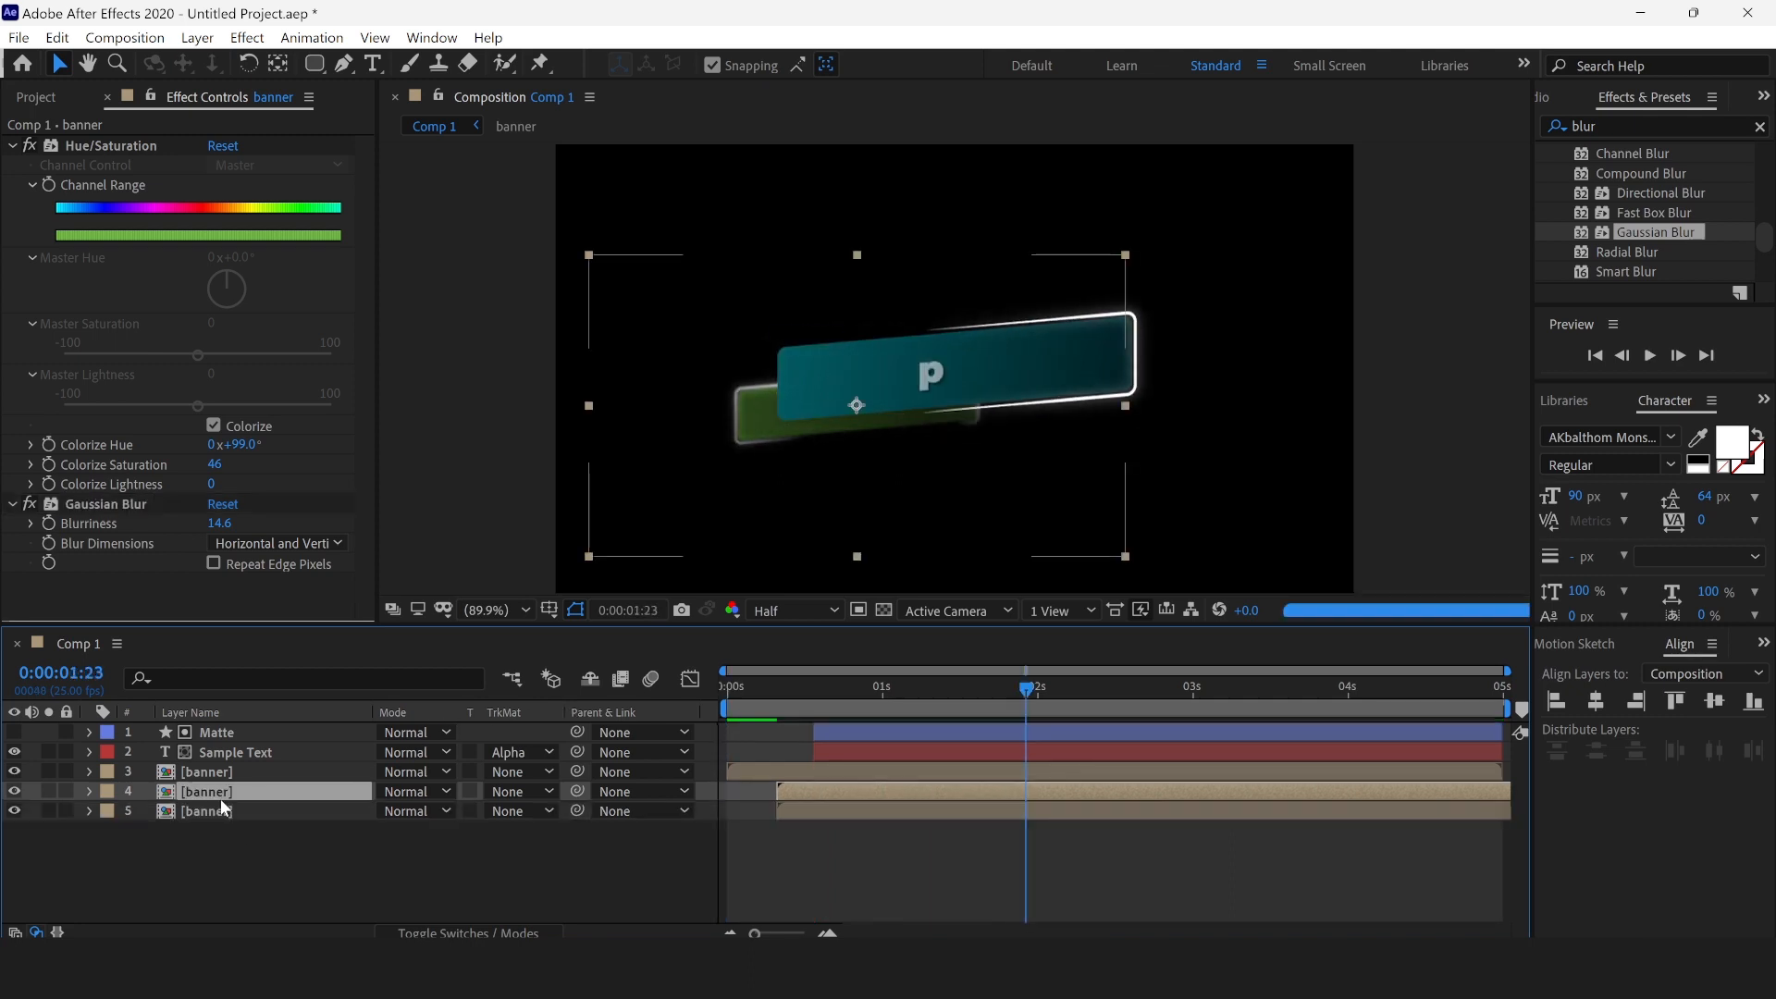
drag(707, 403, 896, 338)
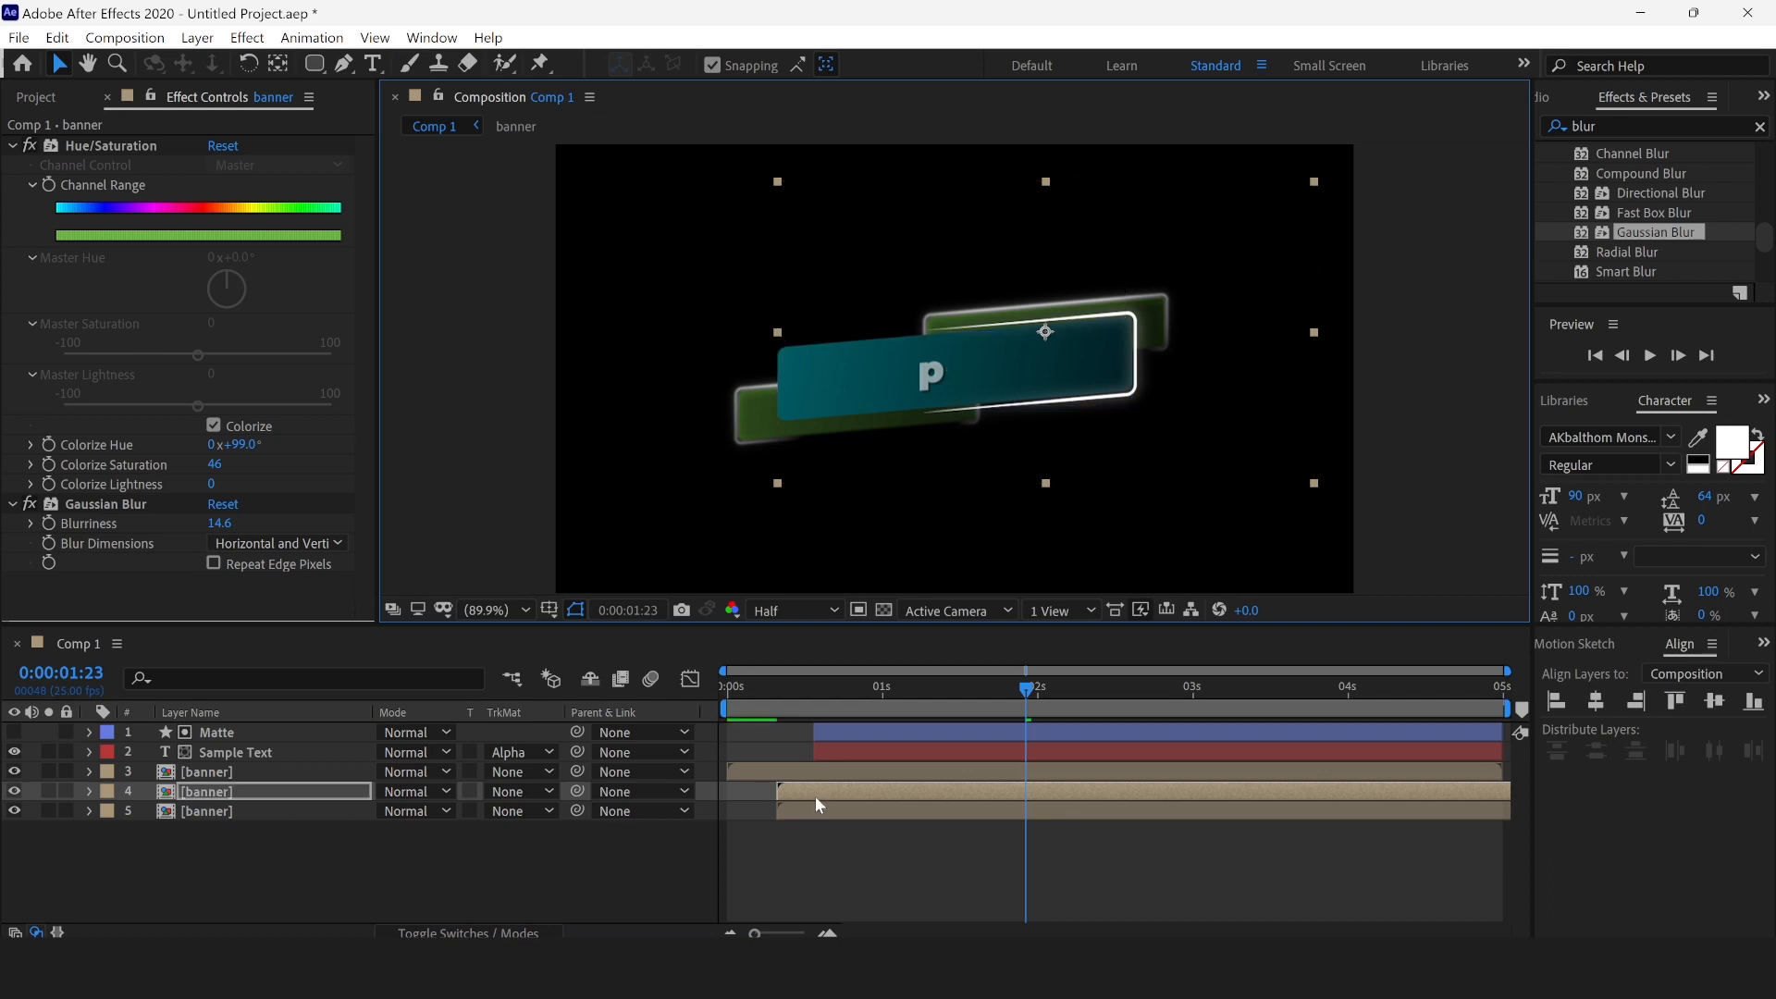
drag(817, 803, 853, 801)
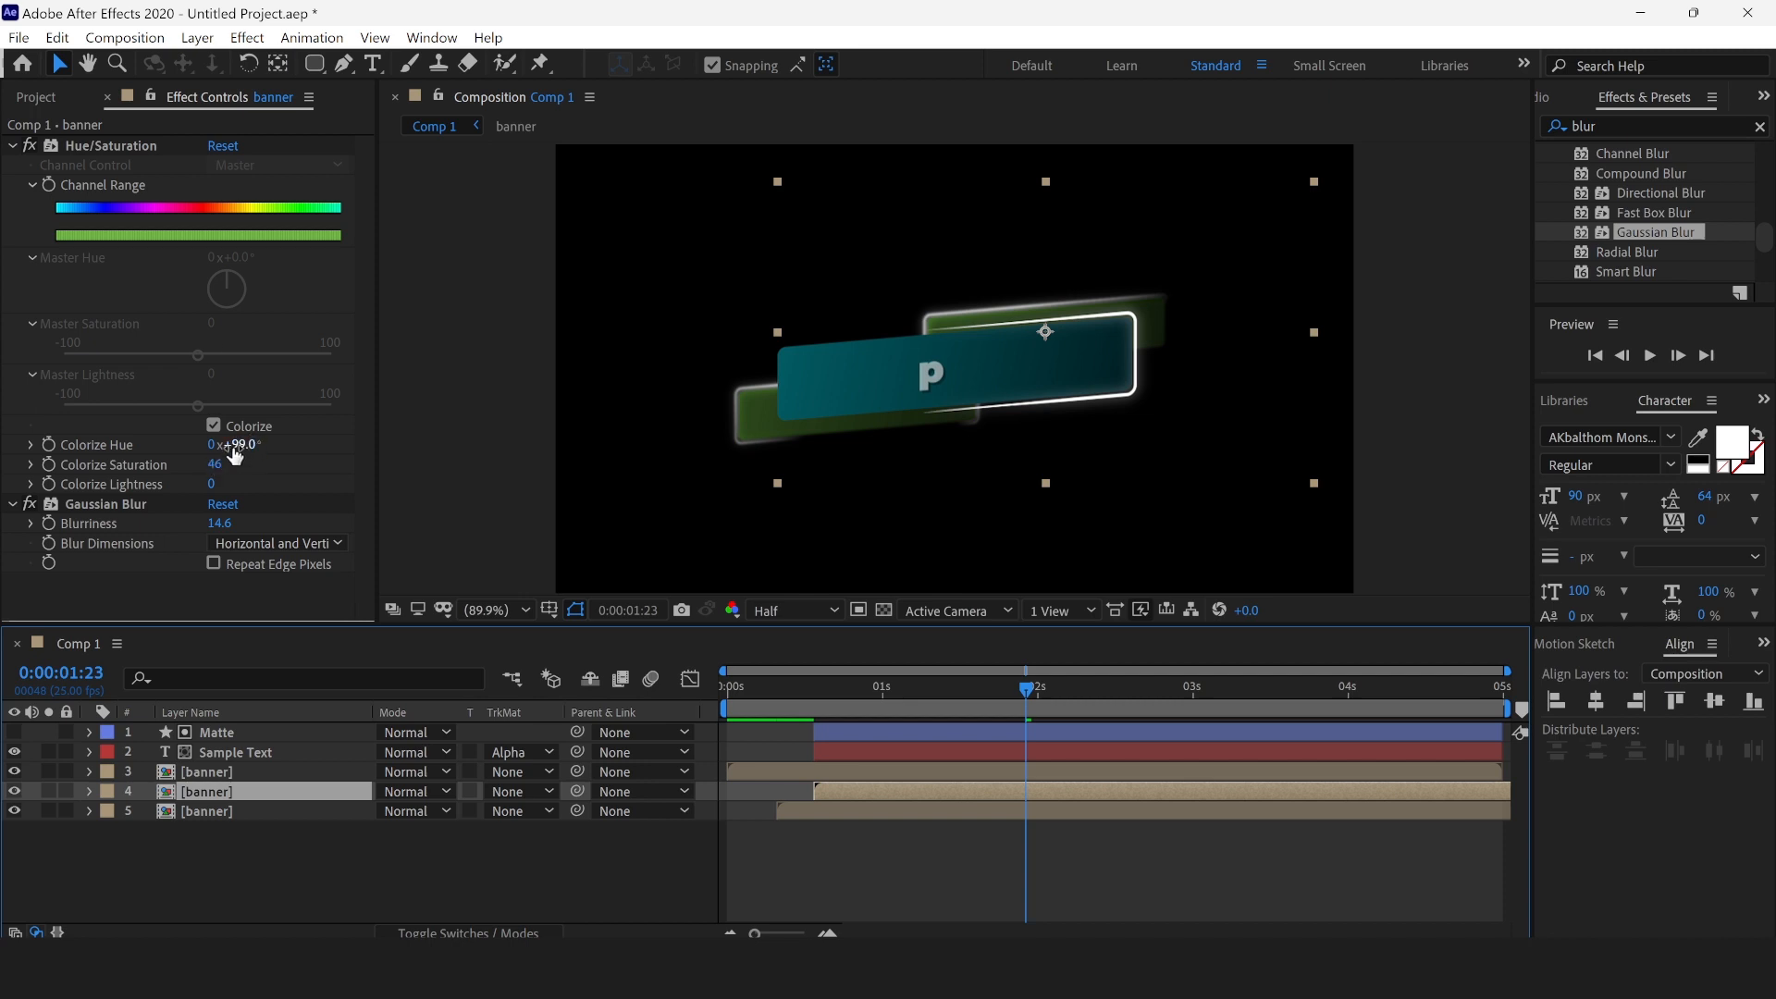
Step: Recolour the upper banner copy orange with Colorize Hue 0x+31.0° and Colorize Saturation 100, and set its Gaussian Blur Blurriness to 22.5
drag(241, 446, 220, 507)
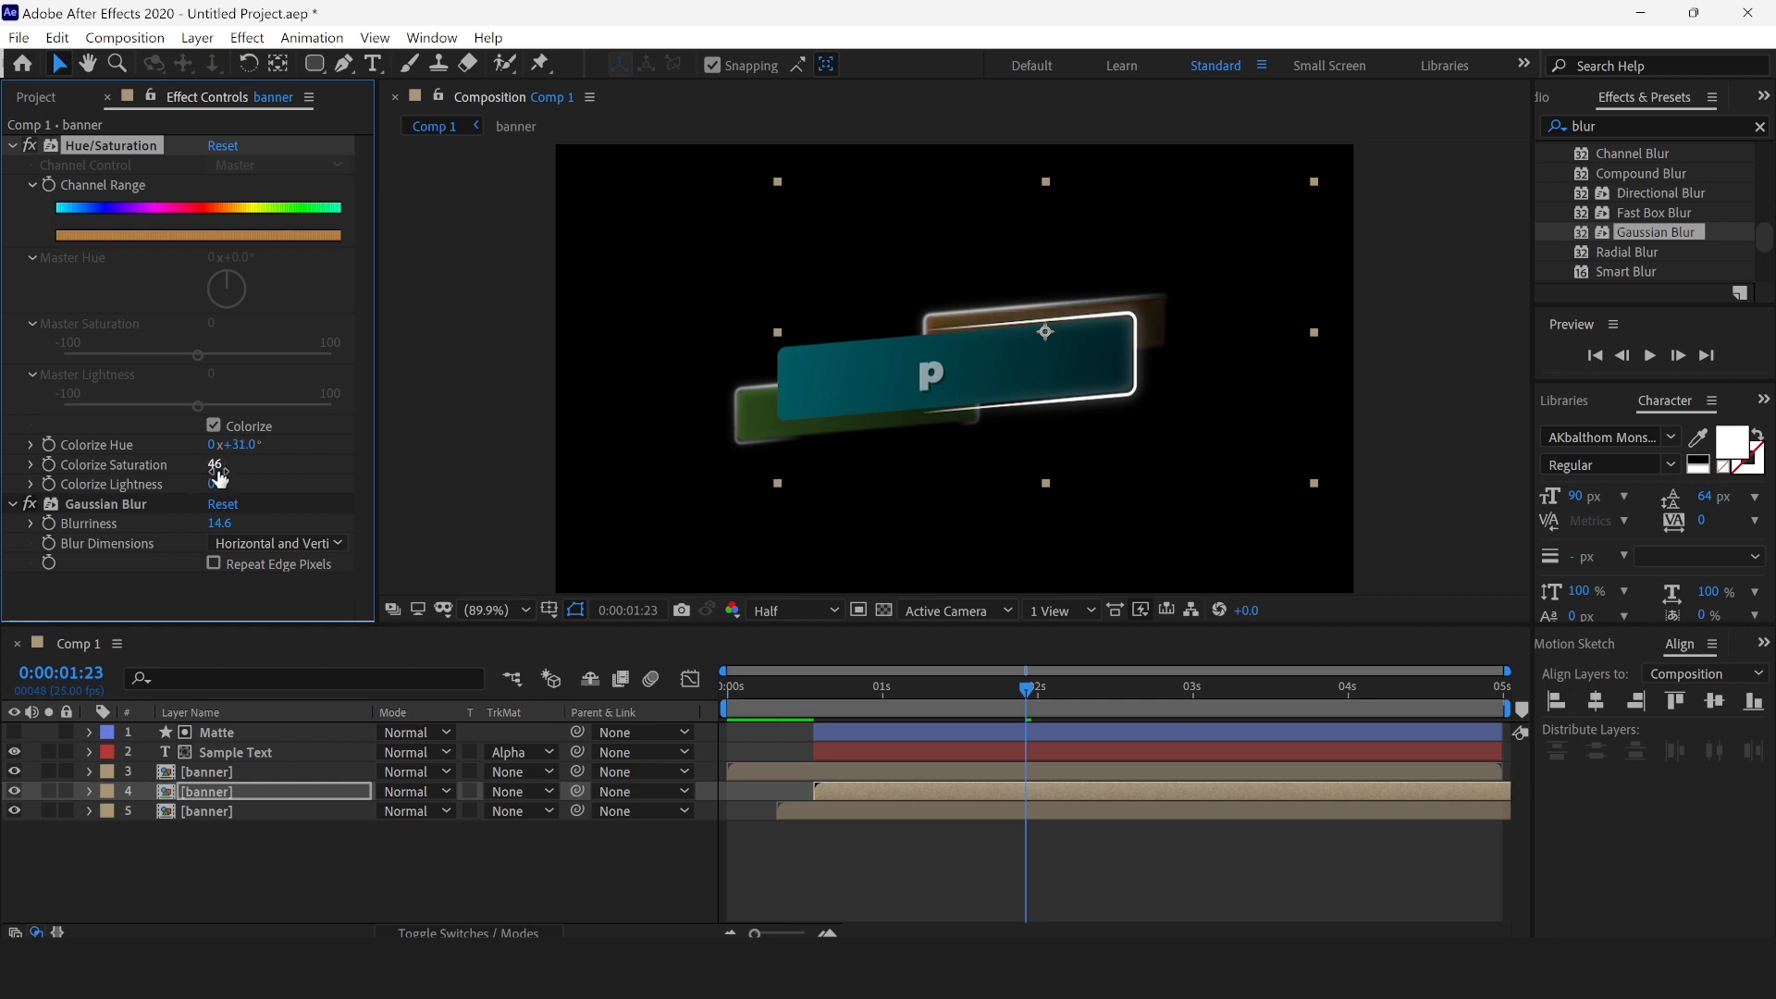
drag(340, 458, 339, 459)
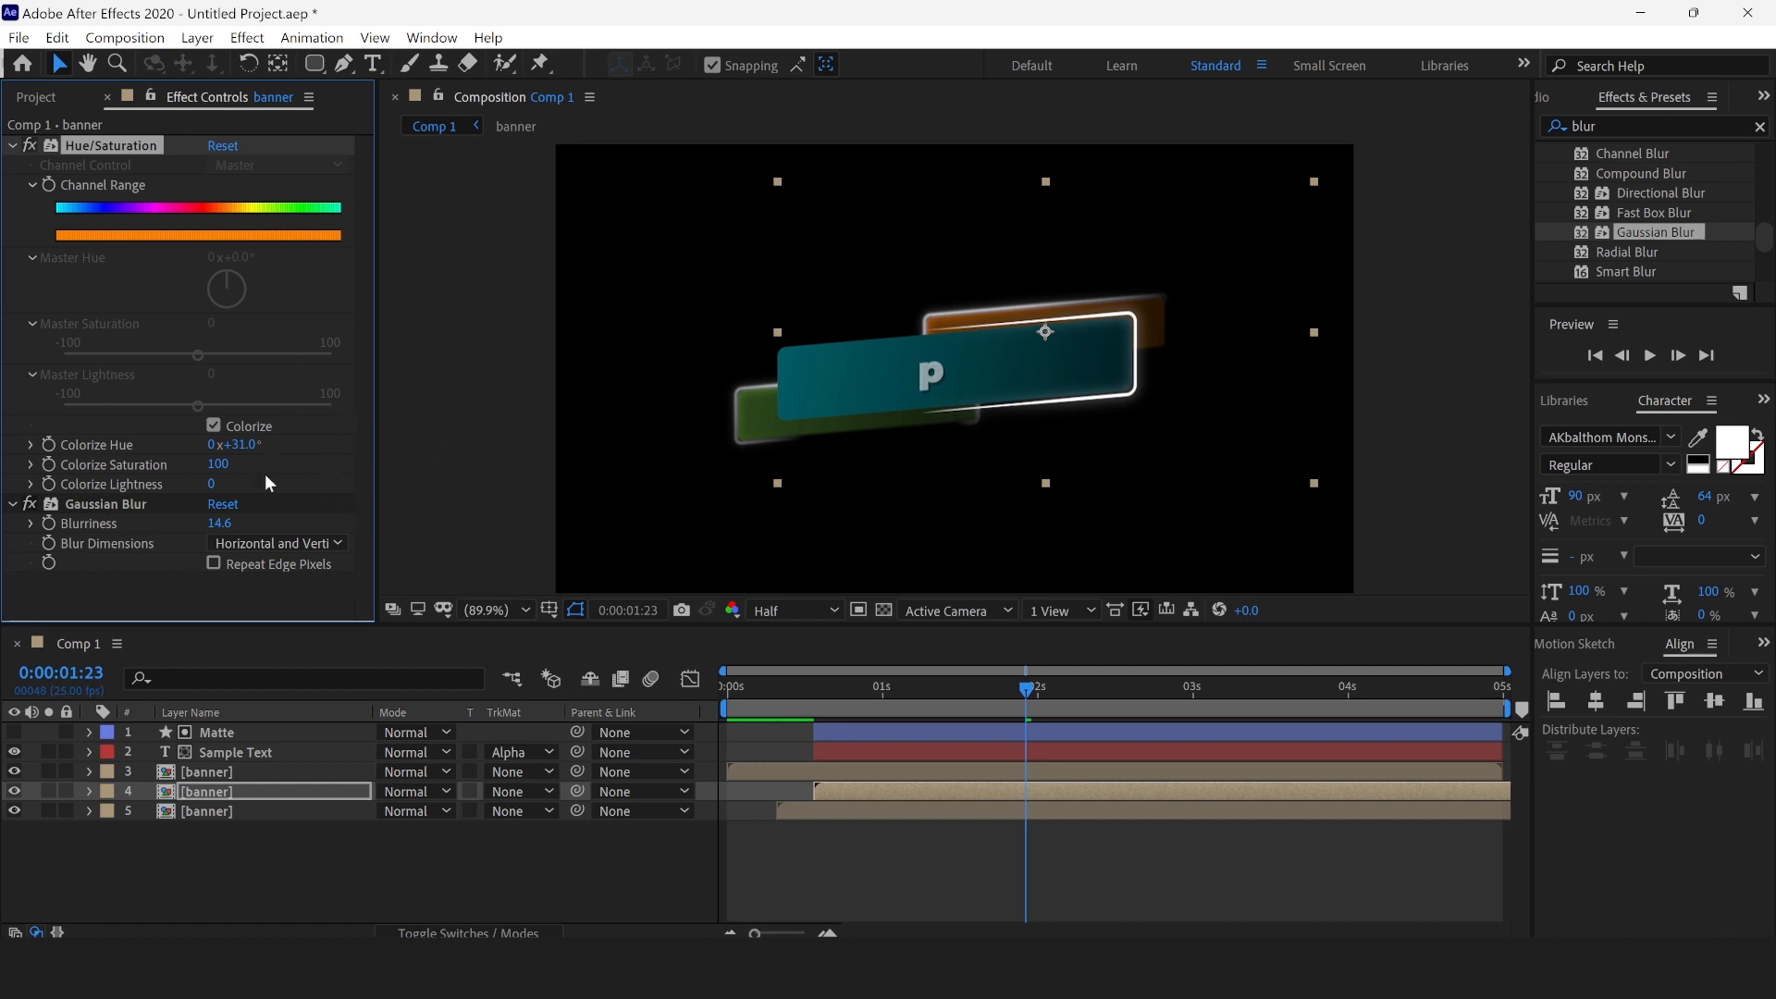
drag(295, 525, 316, 529)
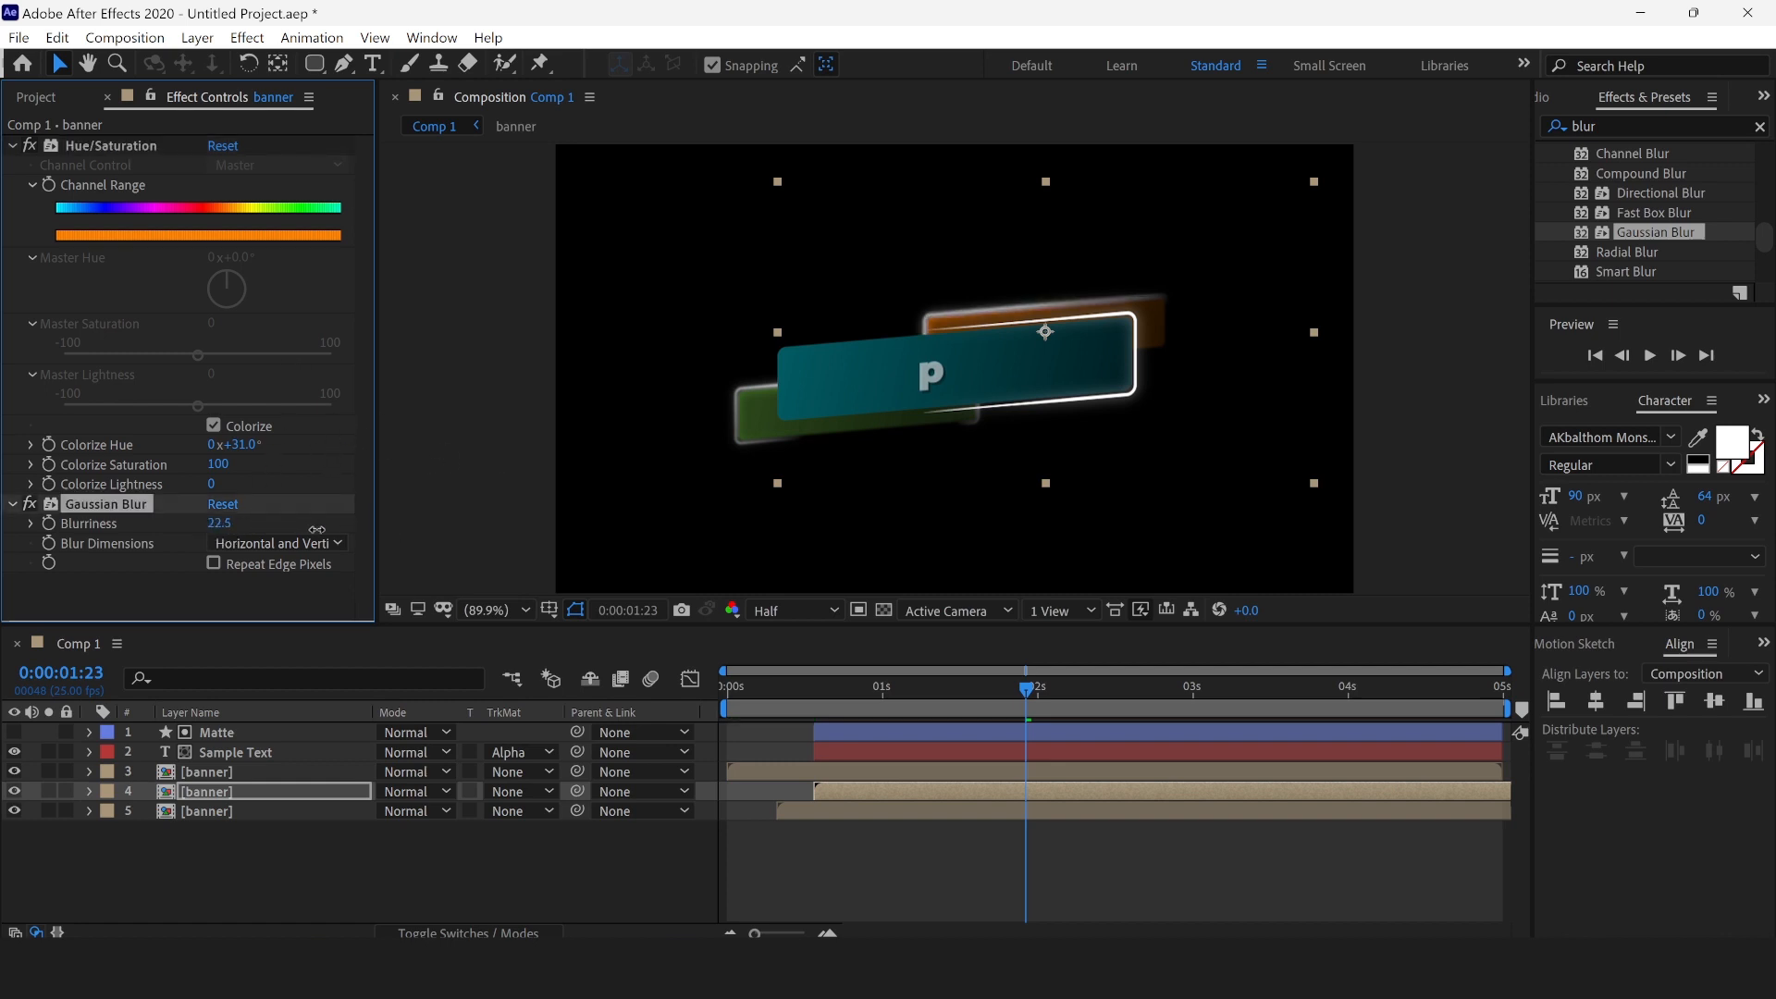
Step: Rotate the orange banner copy about half a turn in place behind the main banner, and preview the animation from 0:00:00:00
click(1207, 268)
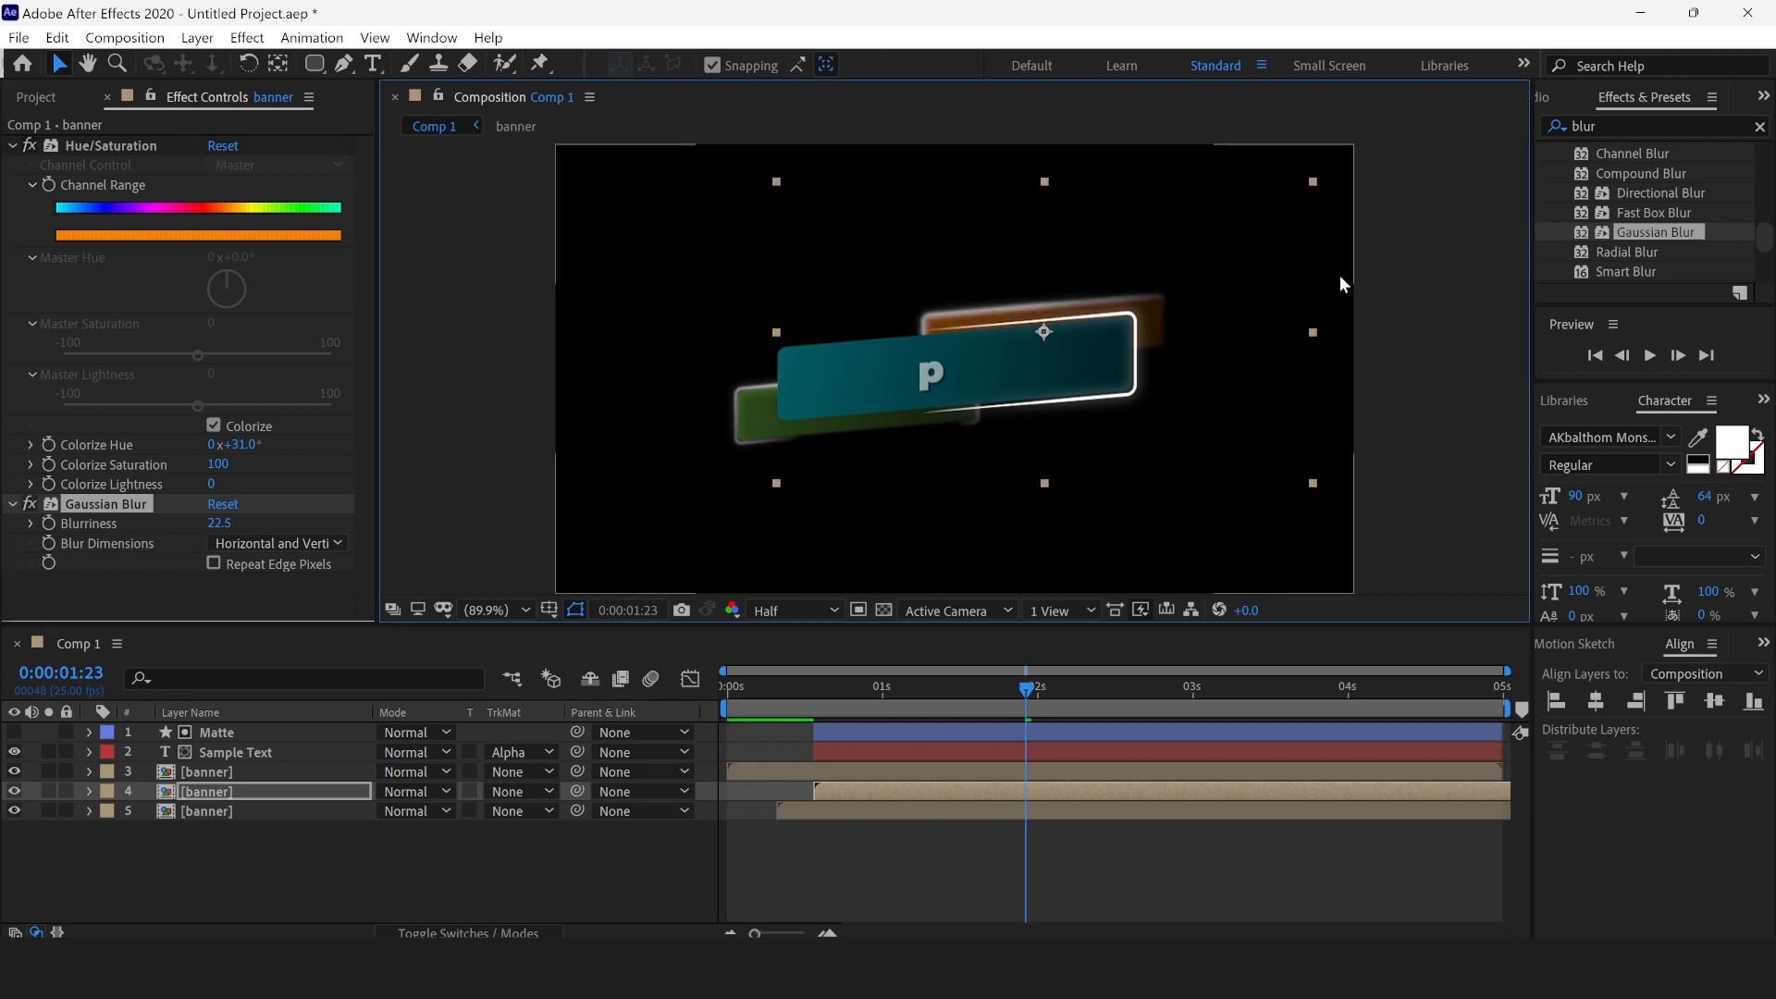
click(254, 68)
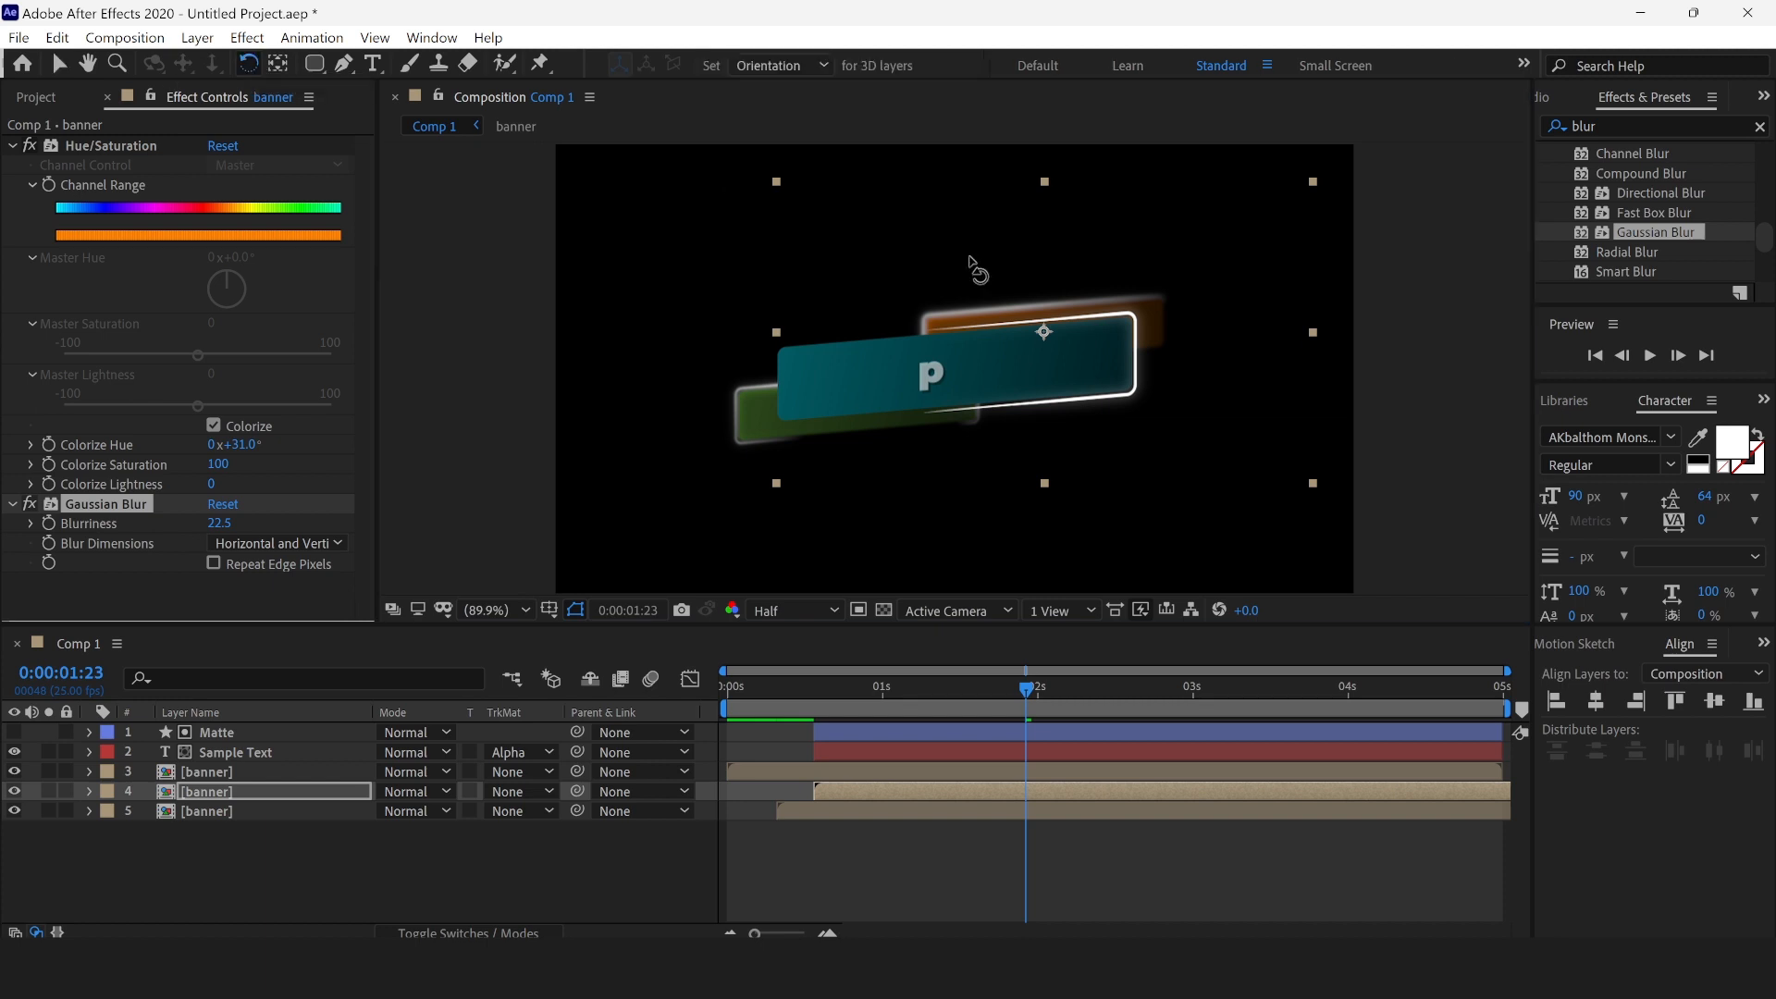
drag(1102, 249, 956, 400)
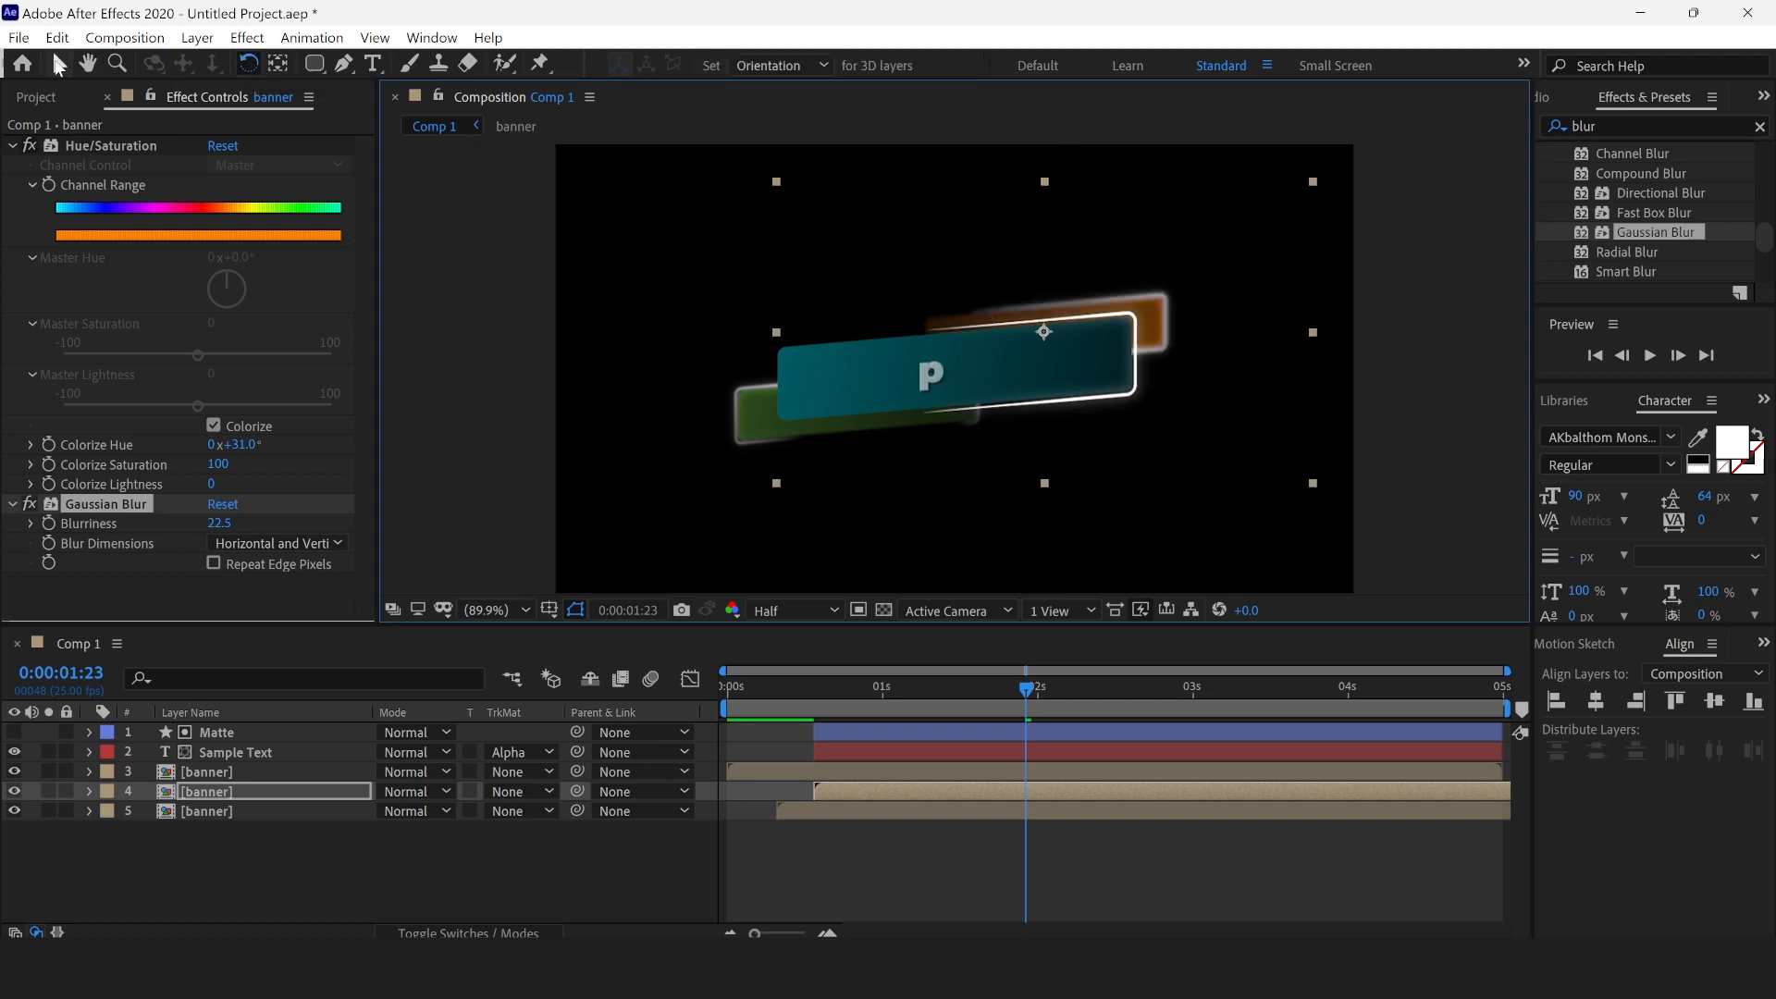
key(v)
drag(1187, 300, 1195, 298)
drag(782, 689, 523, 716)
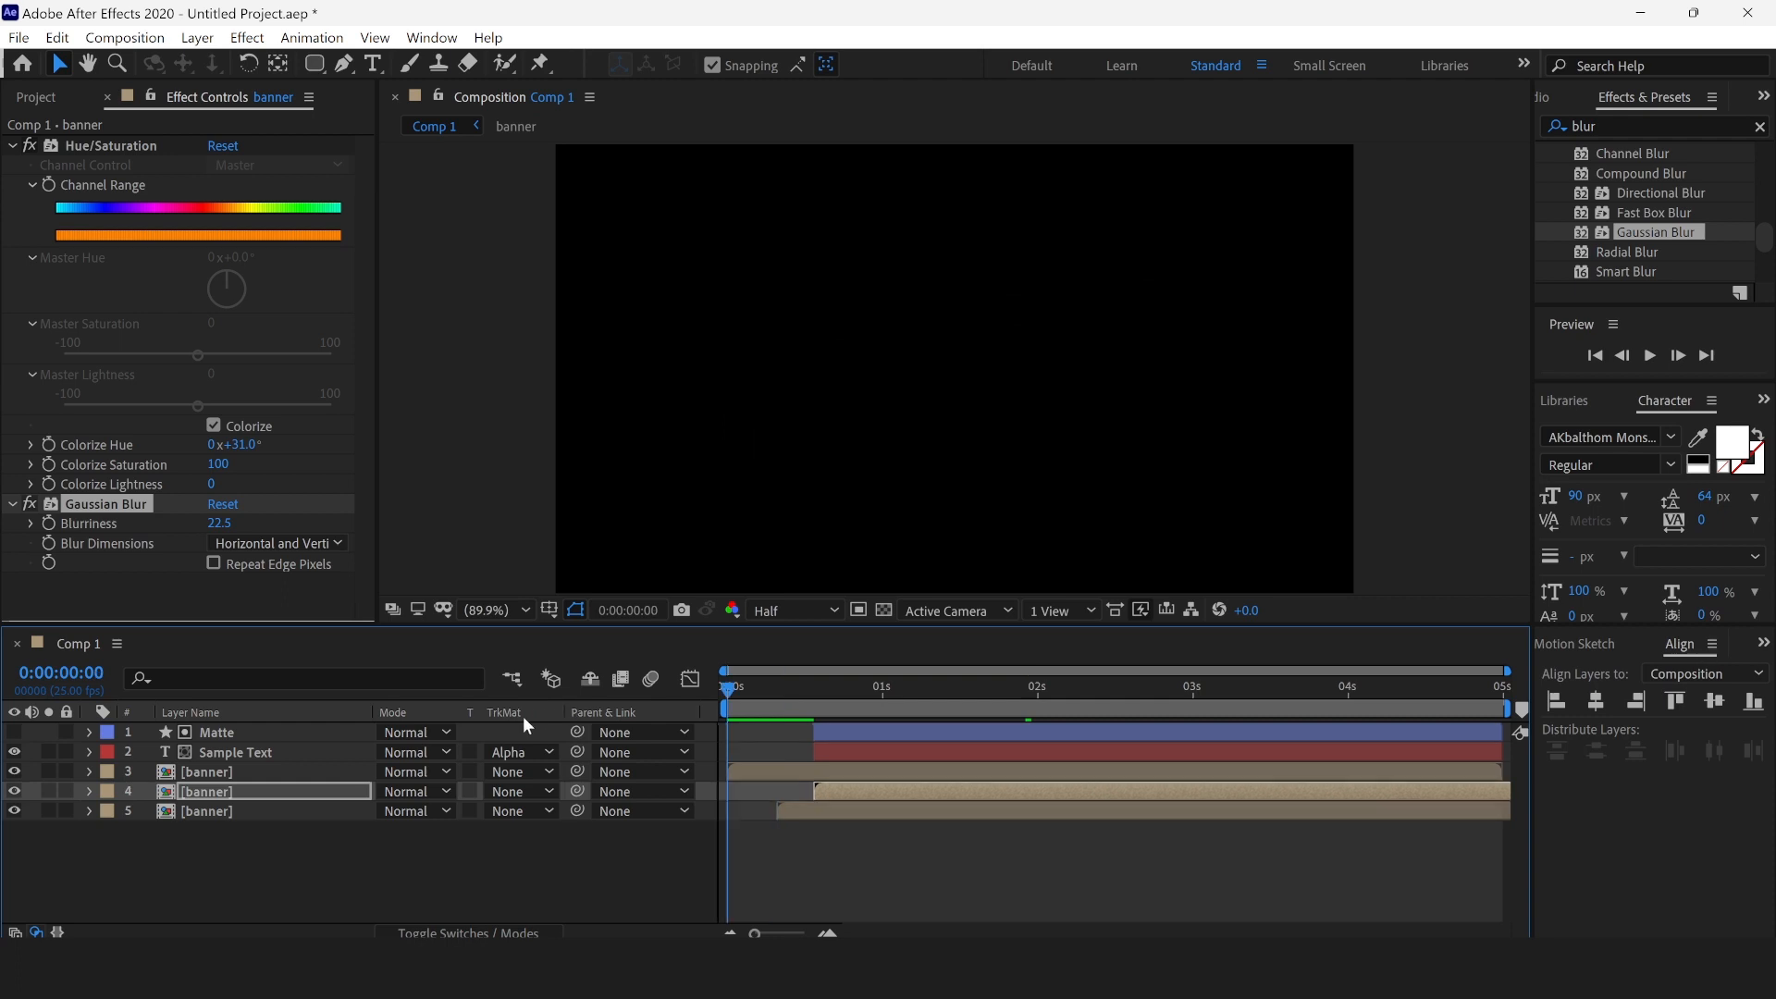
key(space)
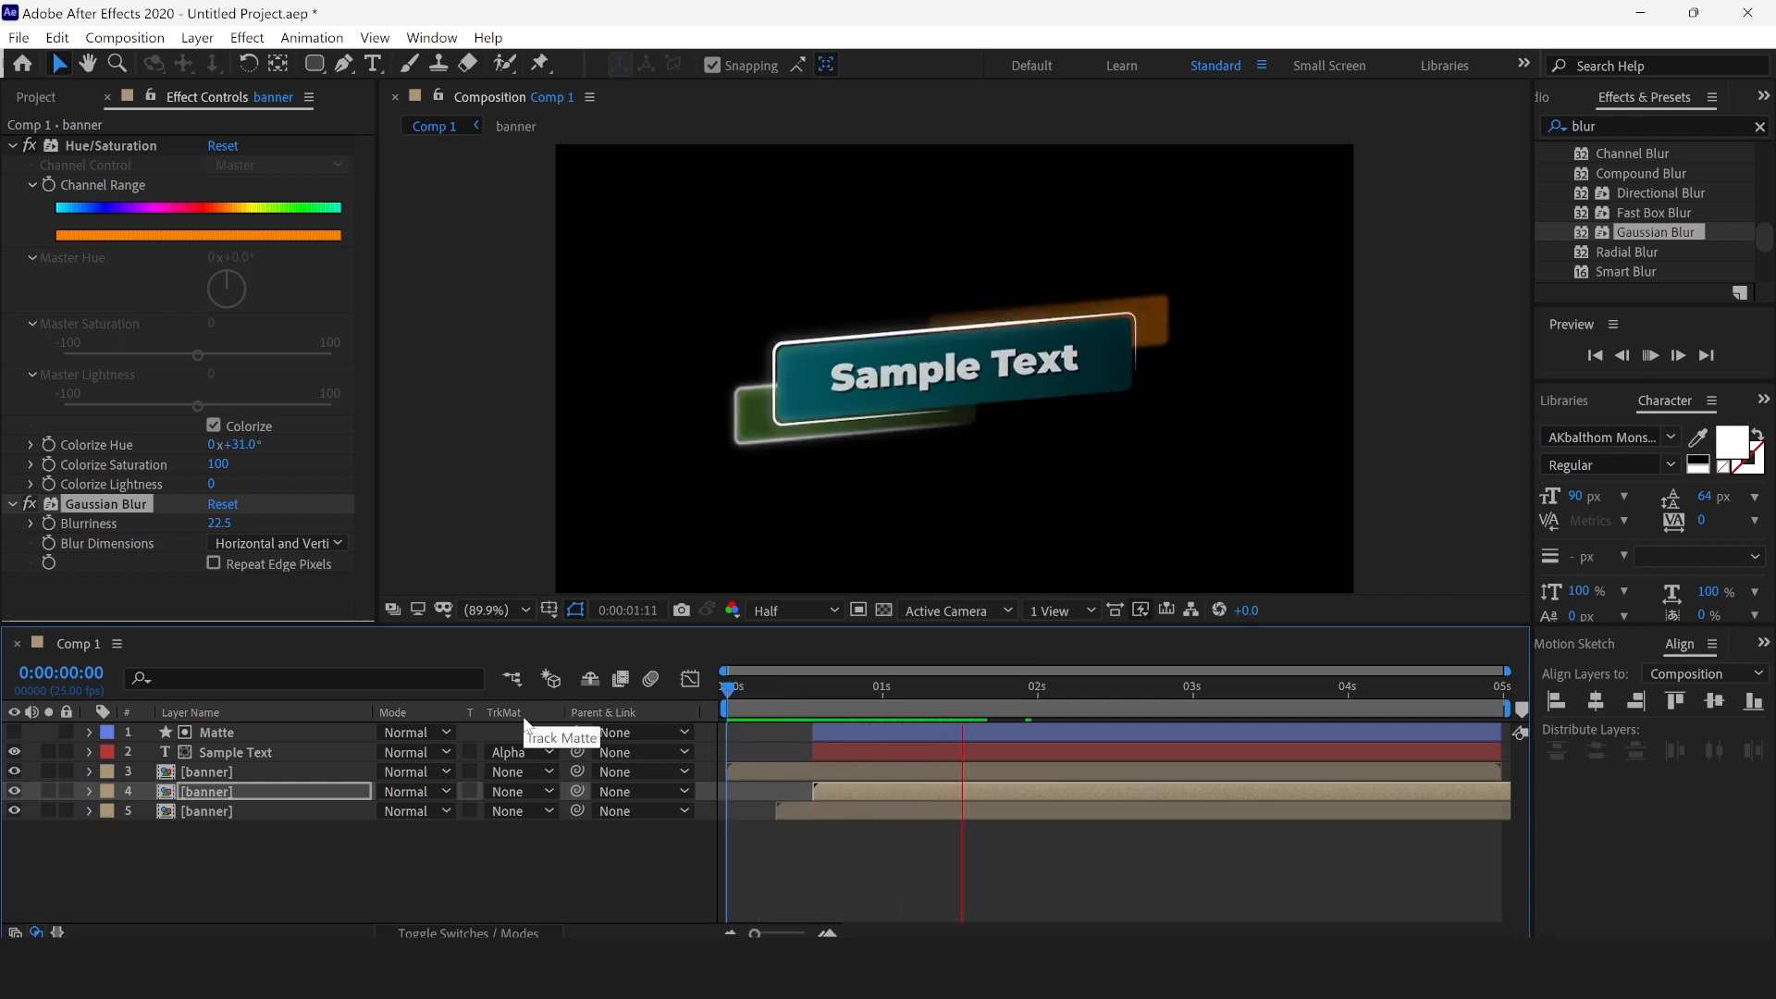